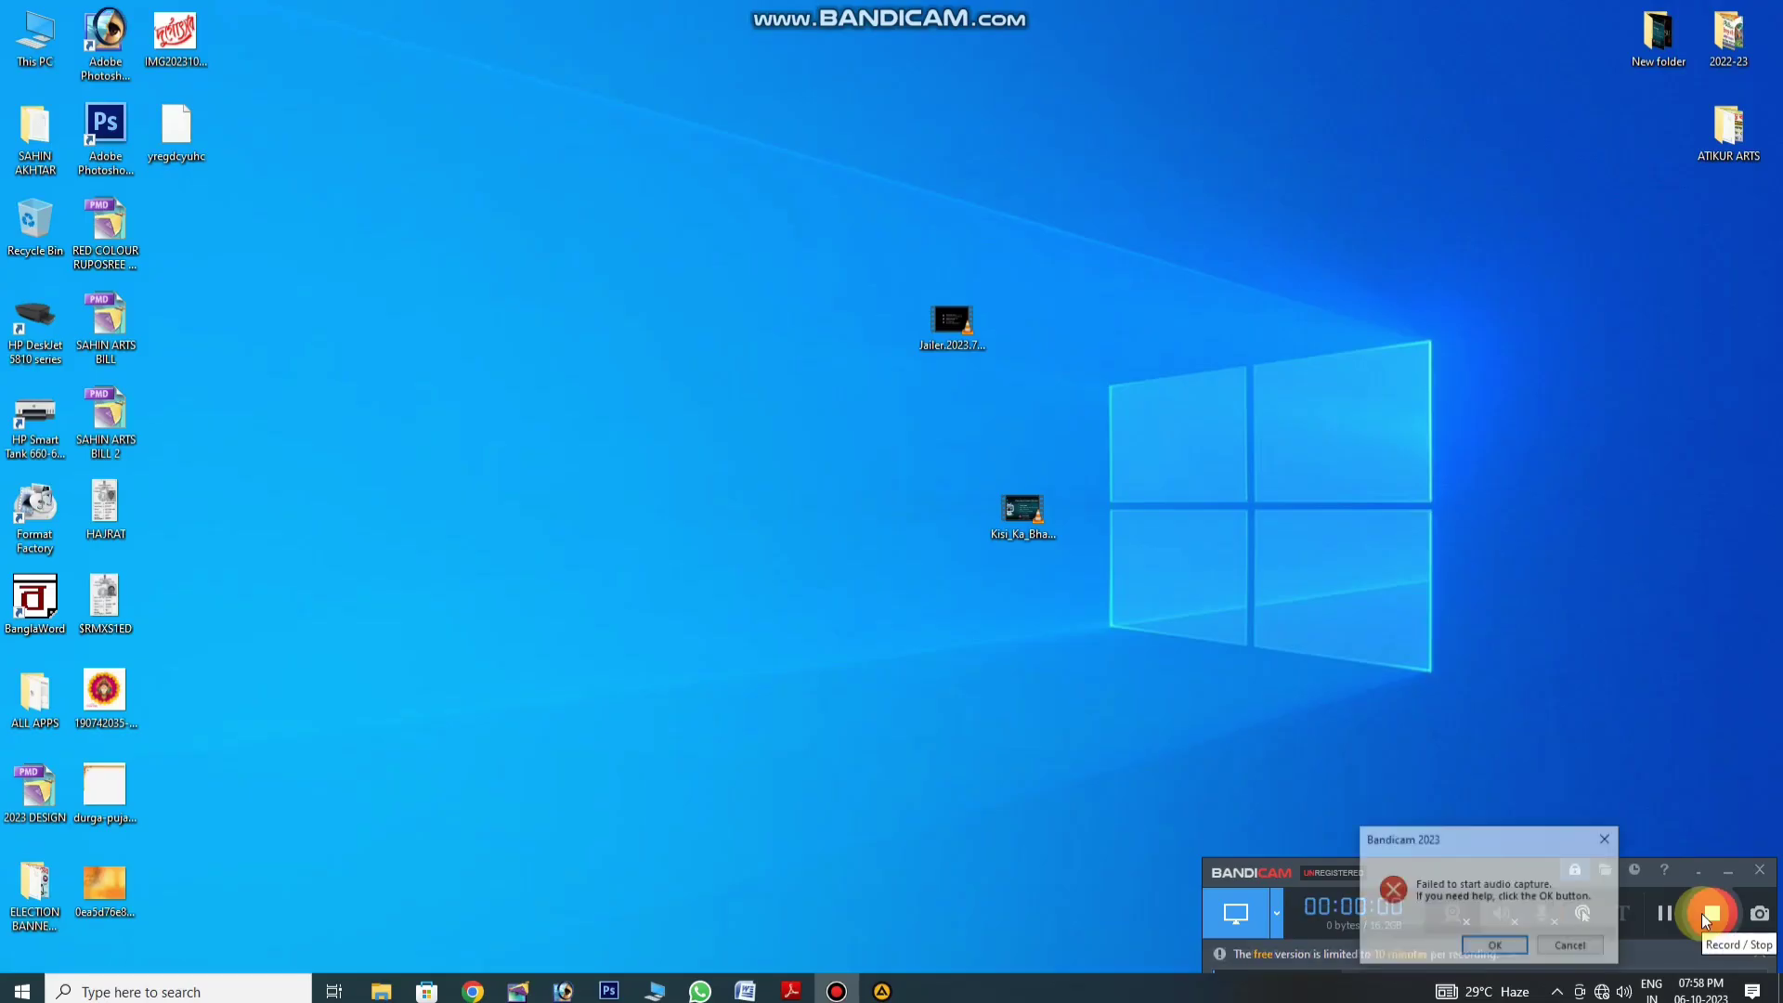
# - Browse the 2022-23 desktop folder, close it, and dismiss the firewall prompt
pyautogui.click(1579, 941)
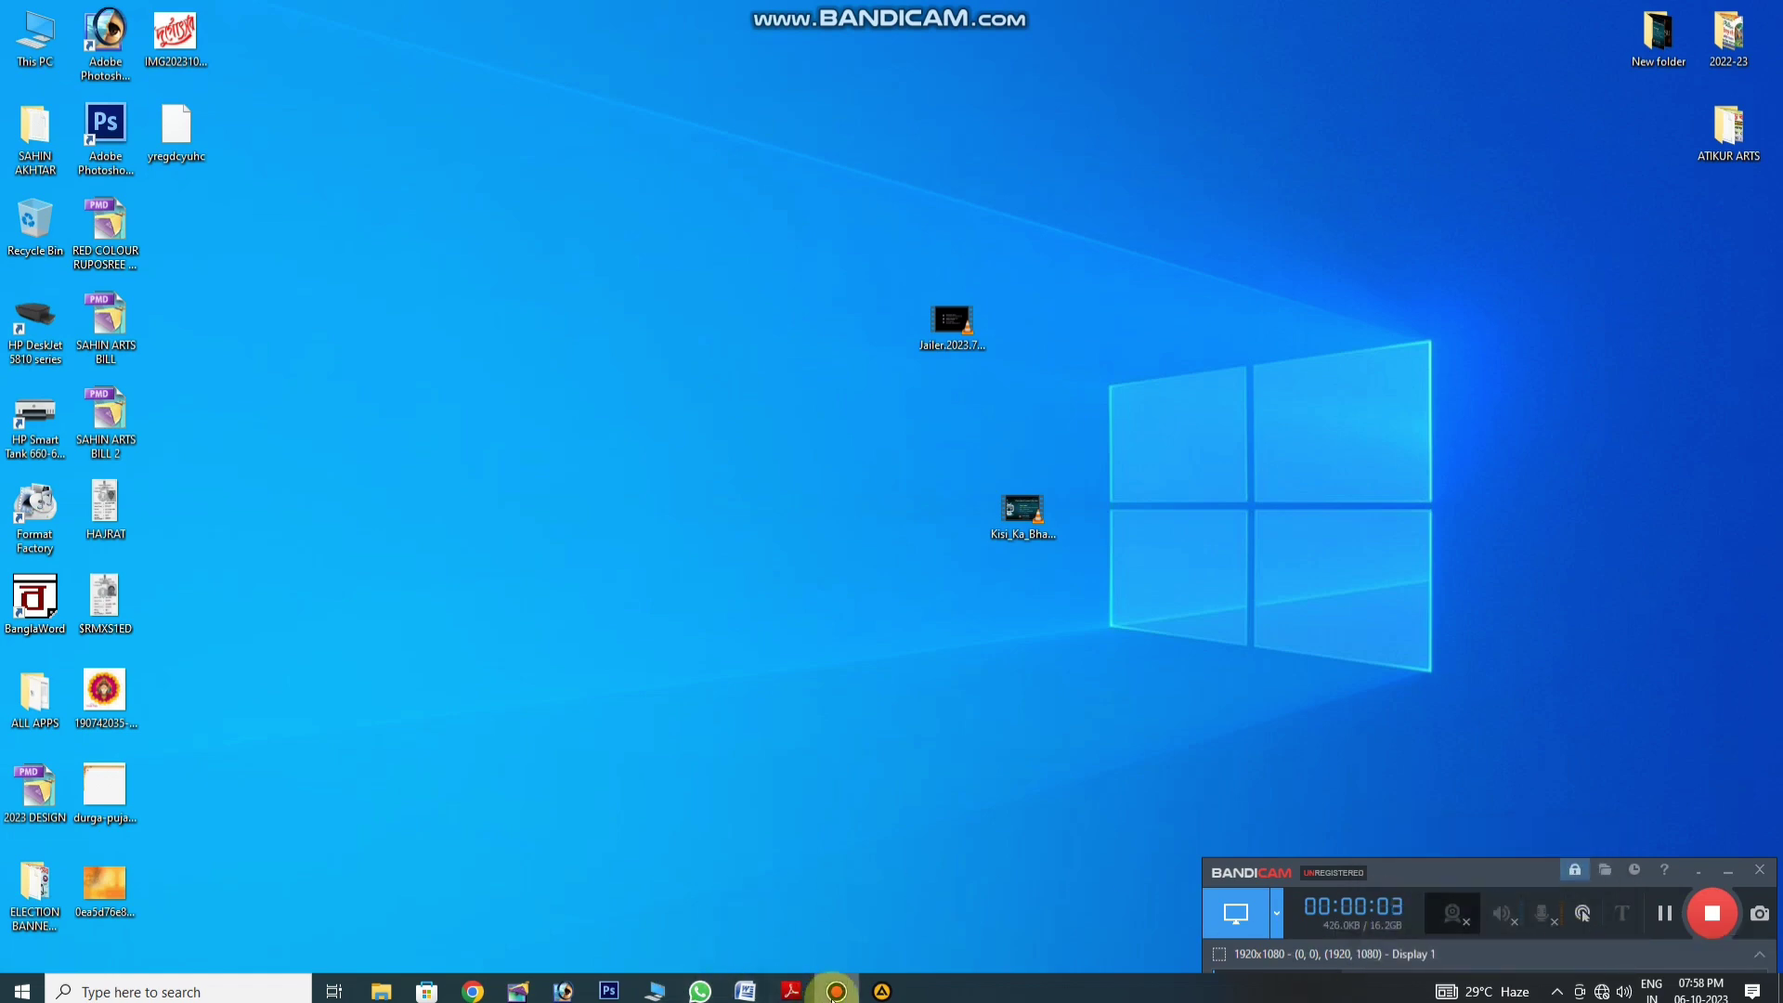
pyautogui.click(1048, 391)
pyautogui.doubleClick(1733, 34)
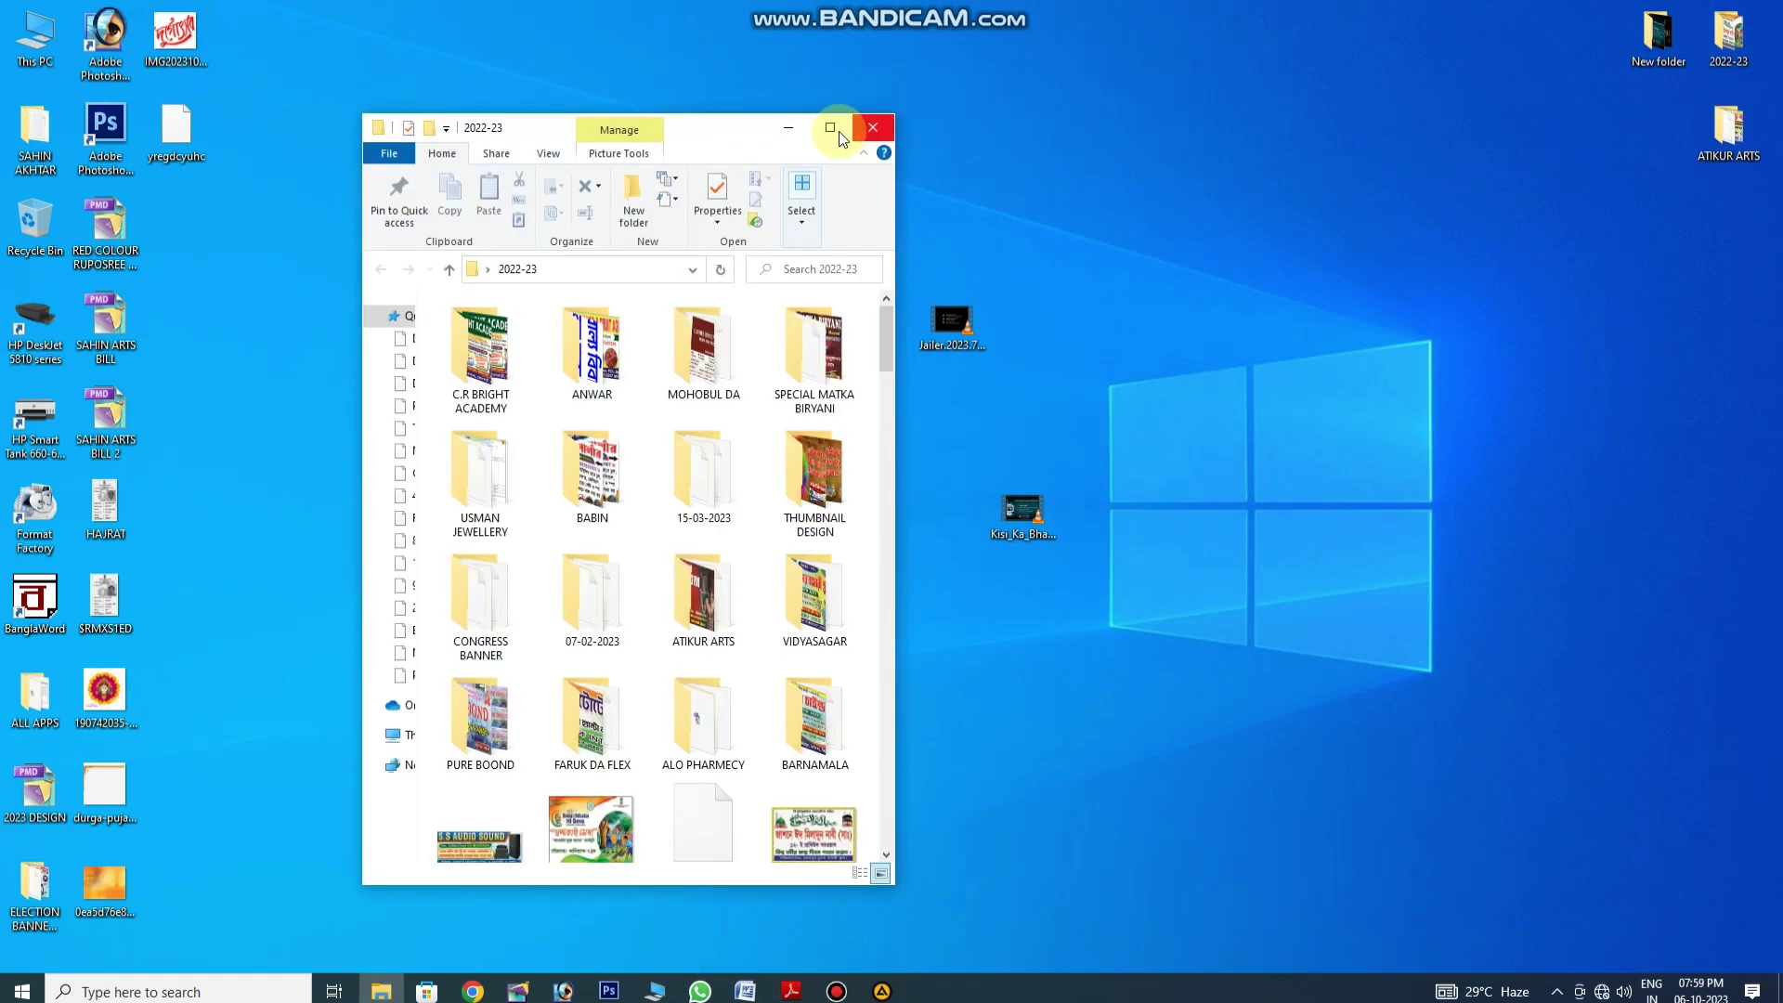
pyautogui.click(839, 131)
pyautogui.scroll(-5, 1210, 506)
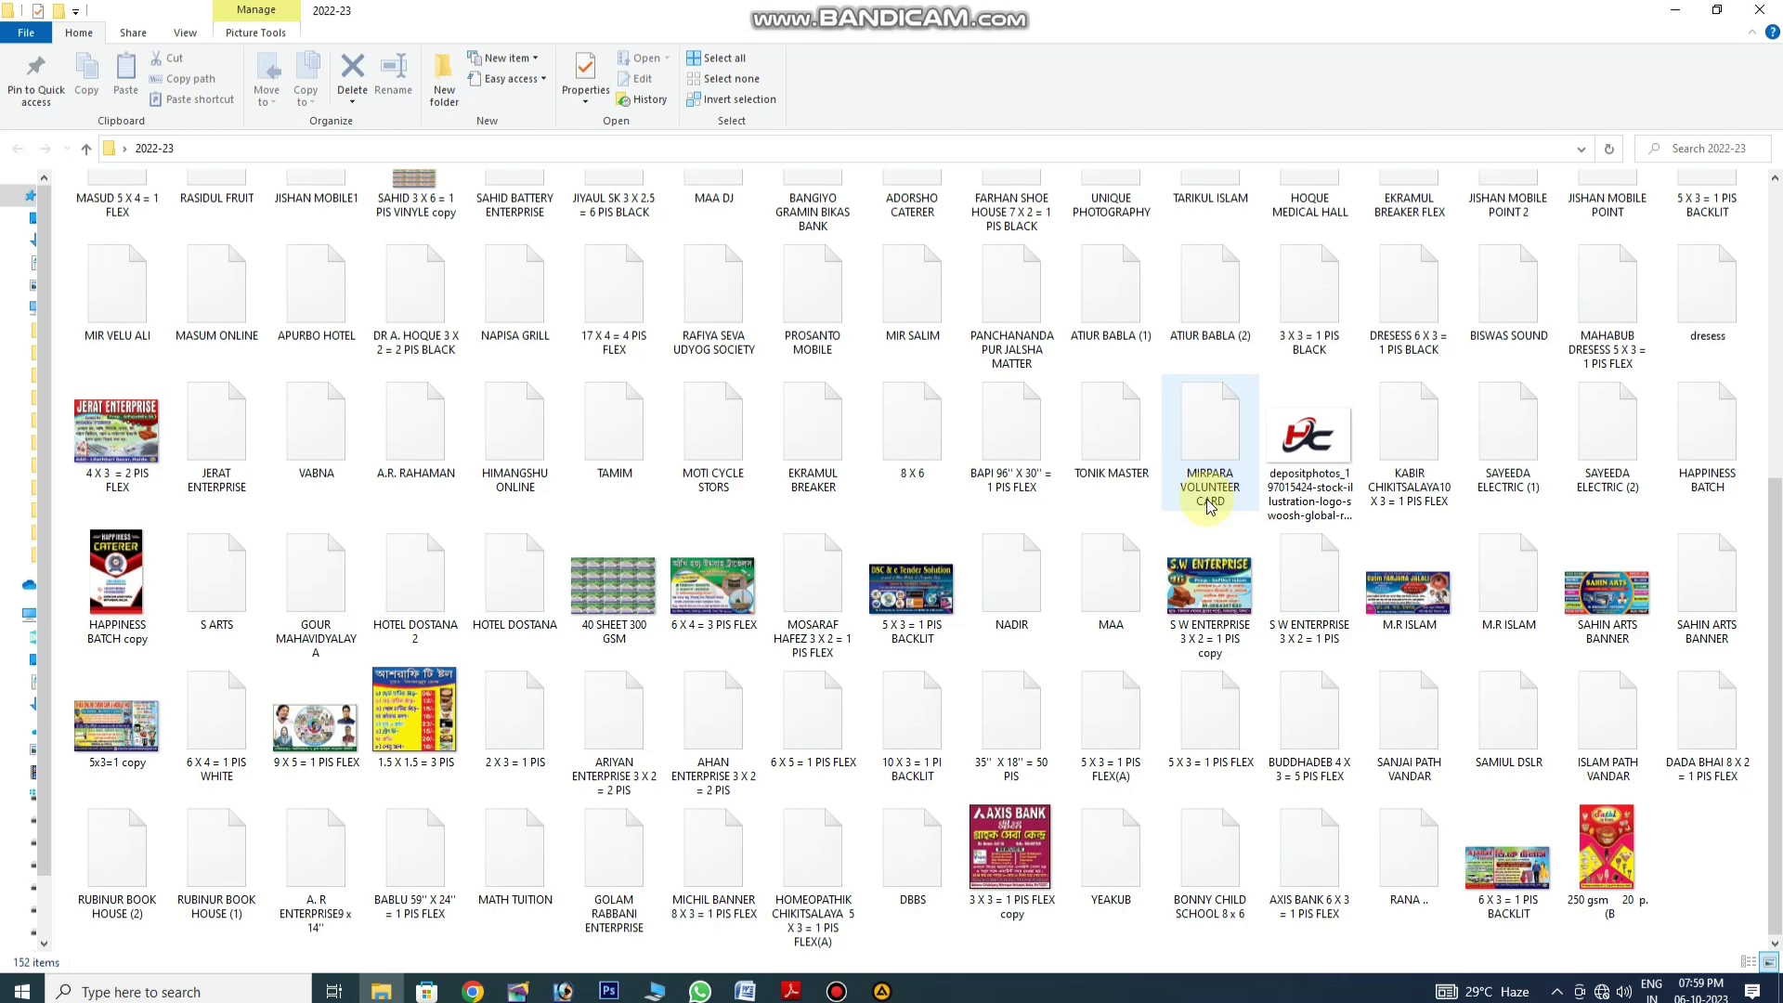
pyautogui.scroll(5, 1210, 506)
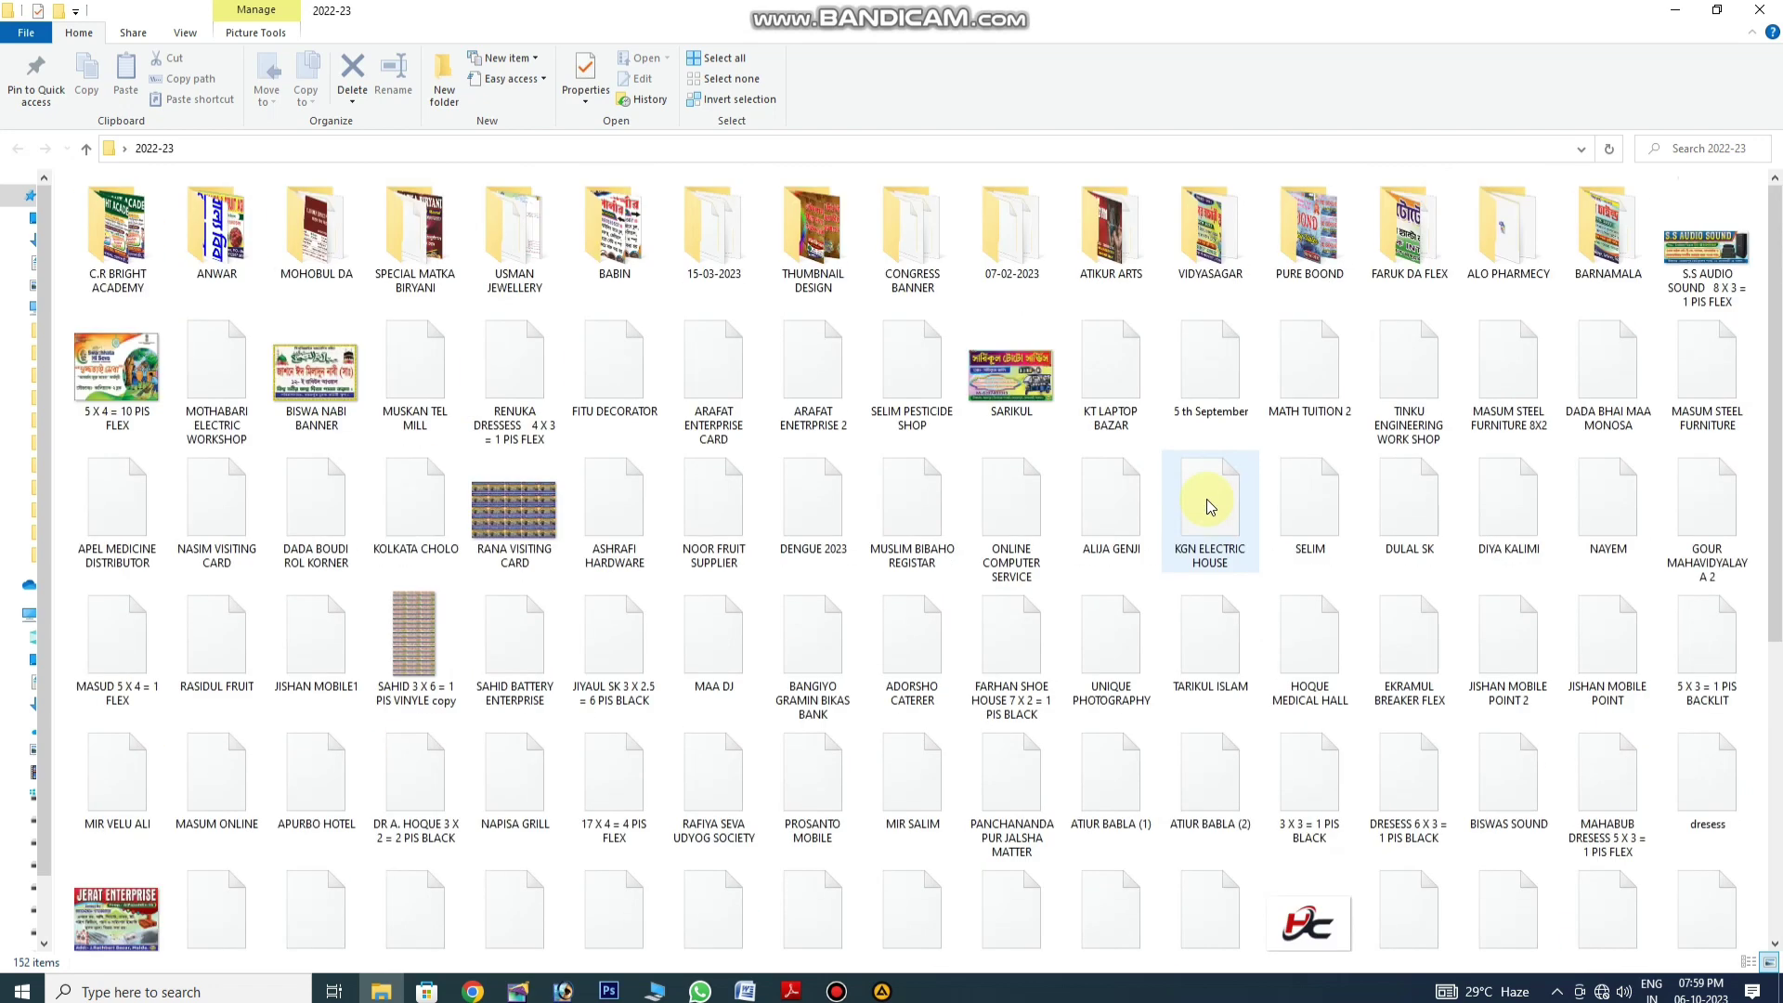
pyautogui.scroll(-5, 1210, 506)
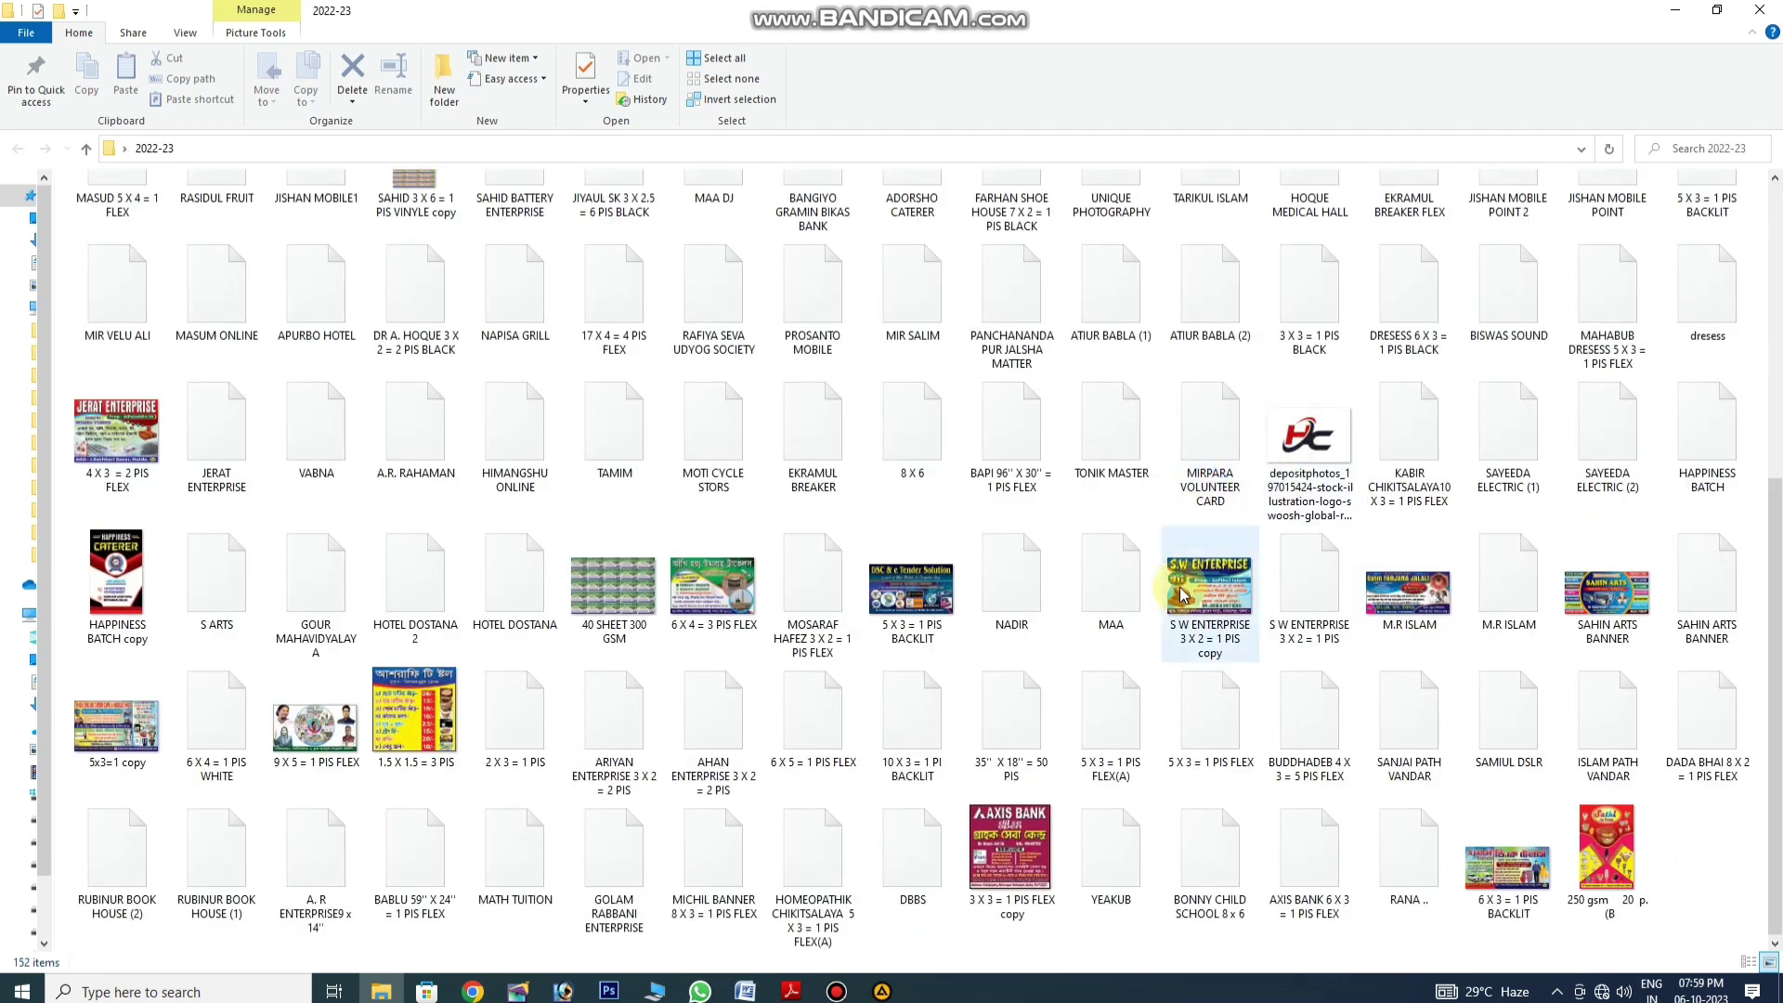
pyautogui.scroll(5, 1182, 594)
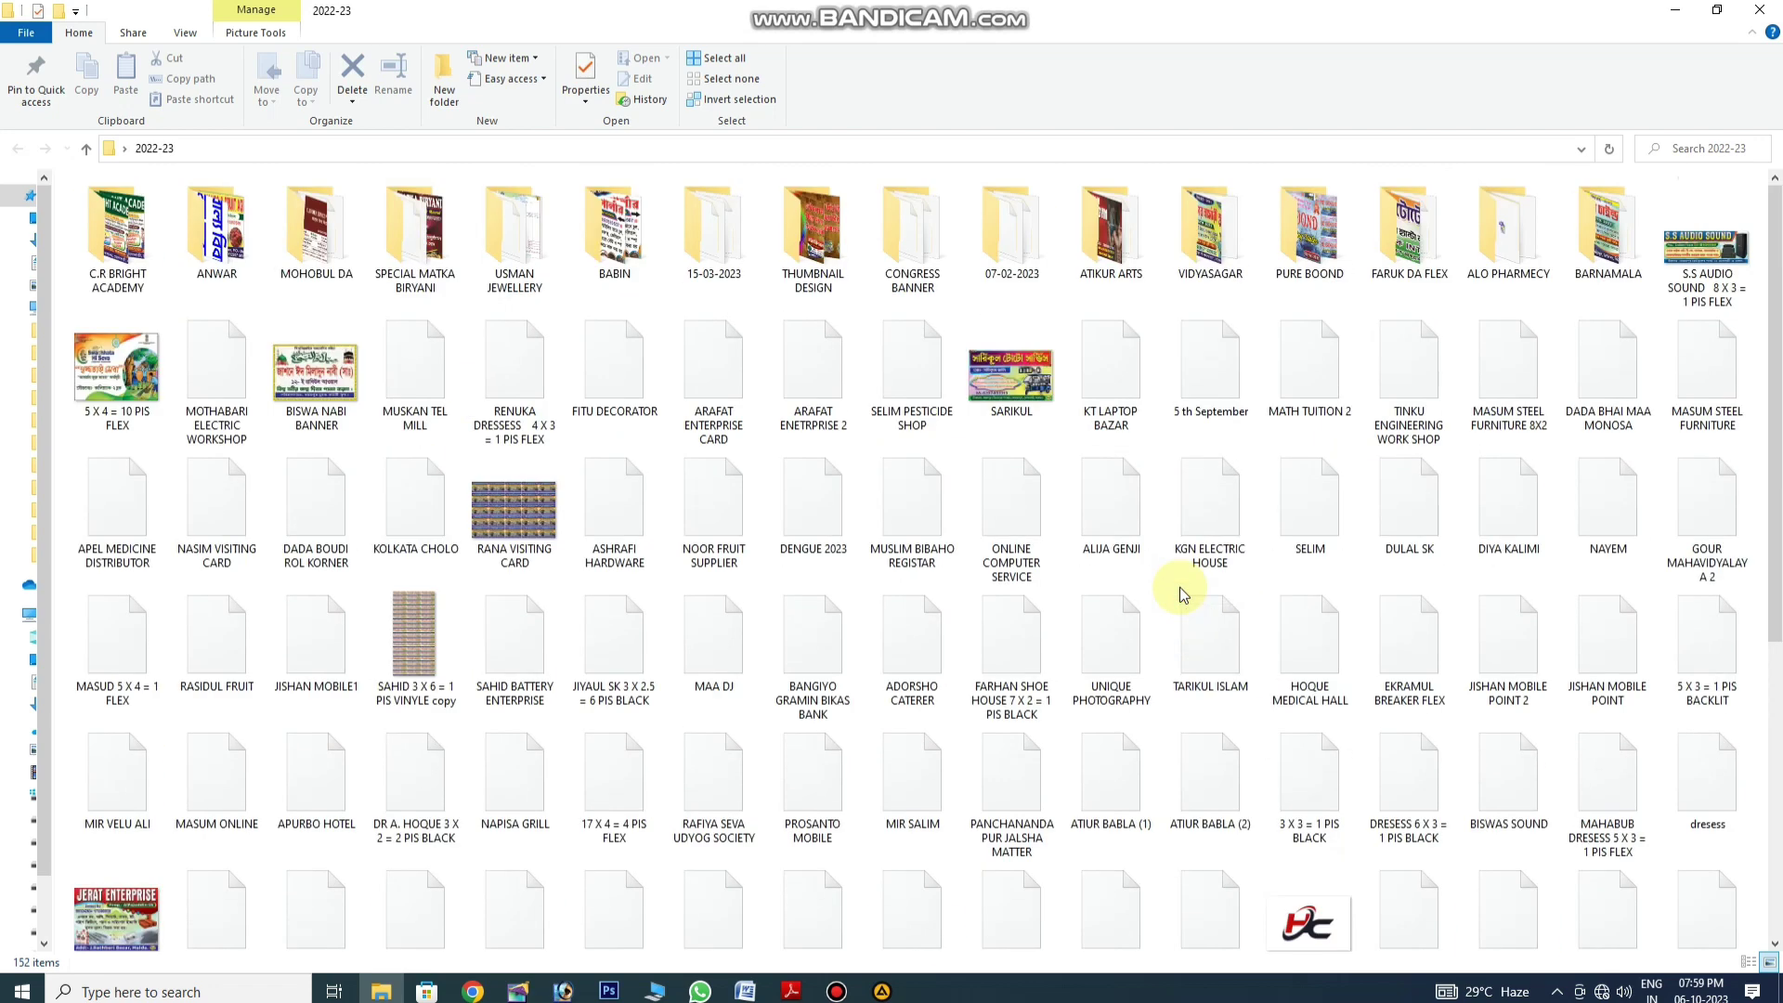
pyautogui.scroll(-5, 1182, 594)
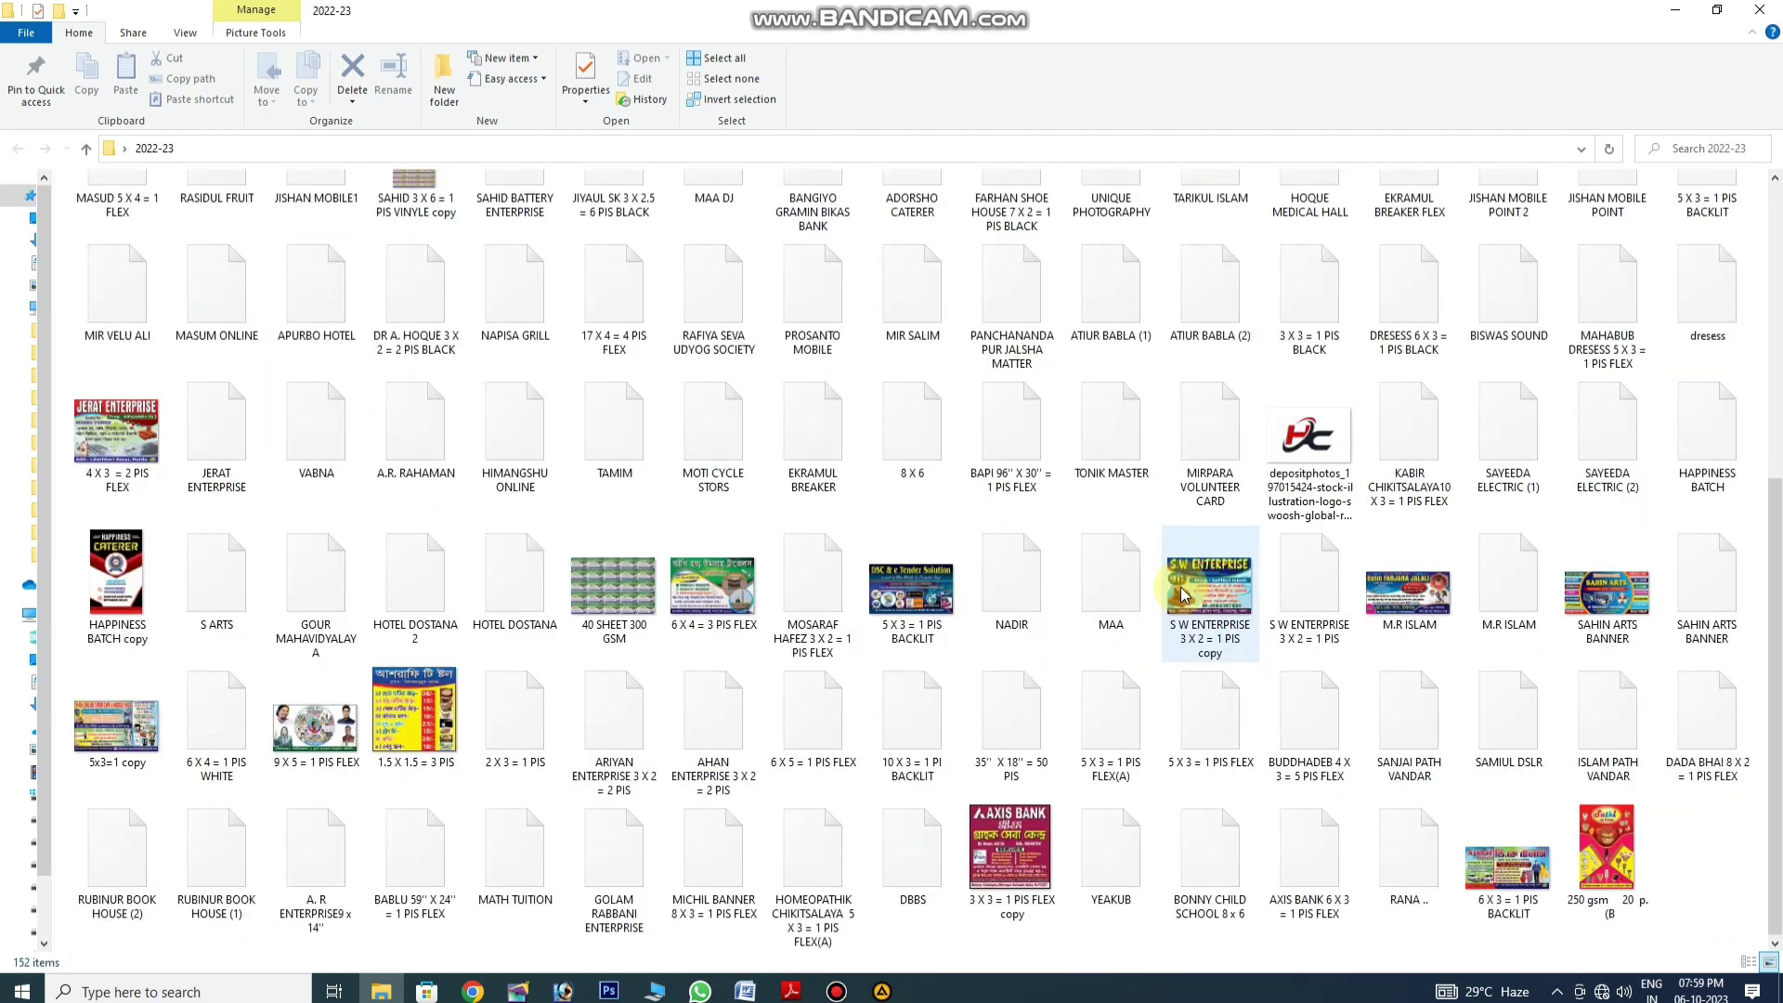
pyautogui.scroll(5, 1319, 446)
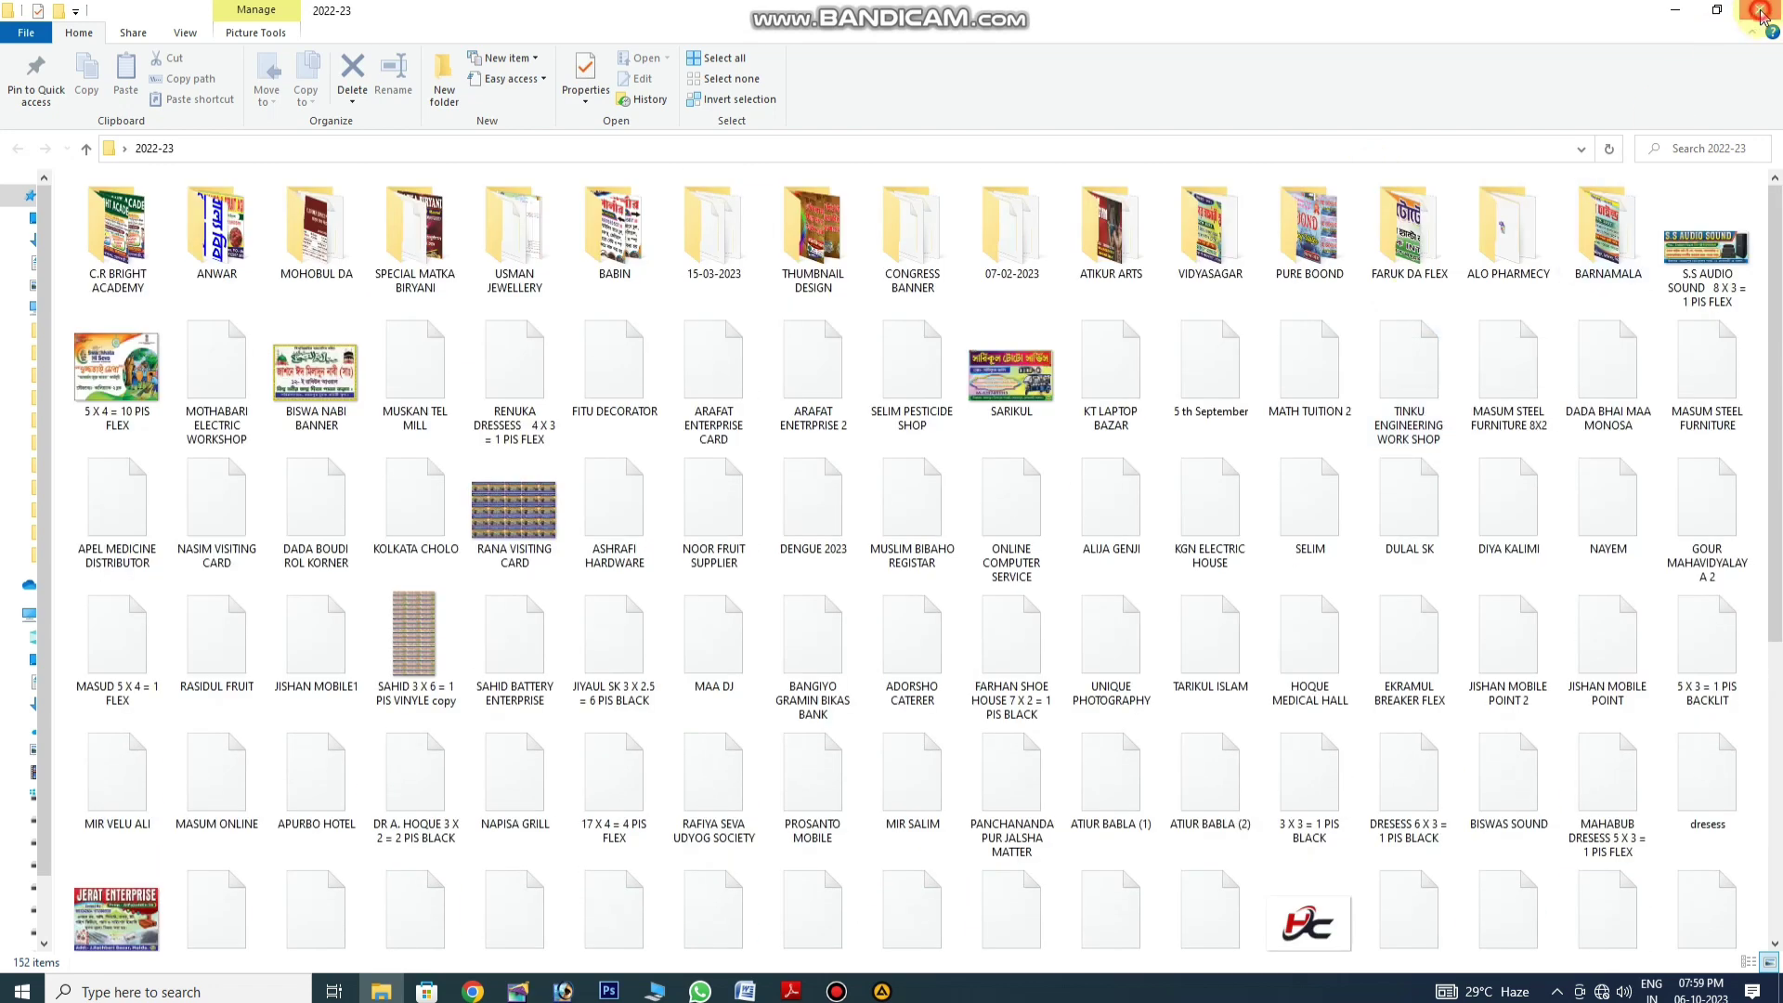
pyautogui.click(1760, 13)
pyautogui.click(1045, 683)
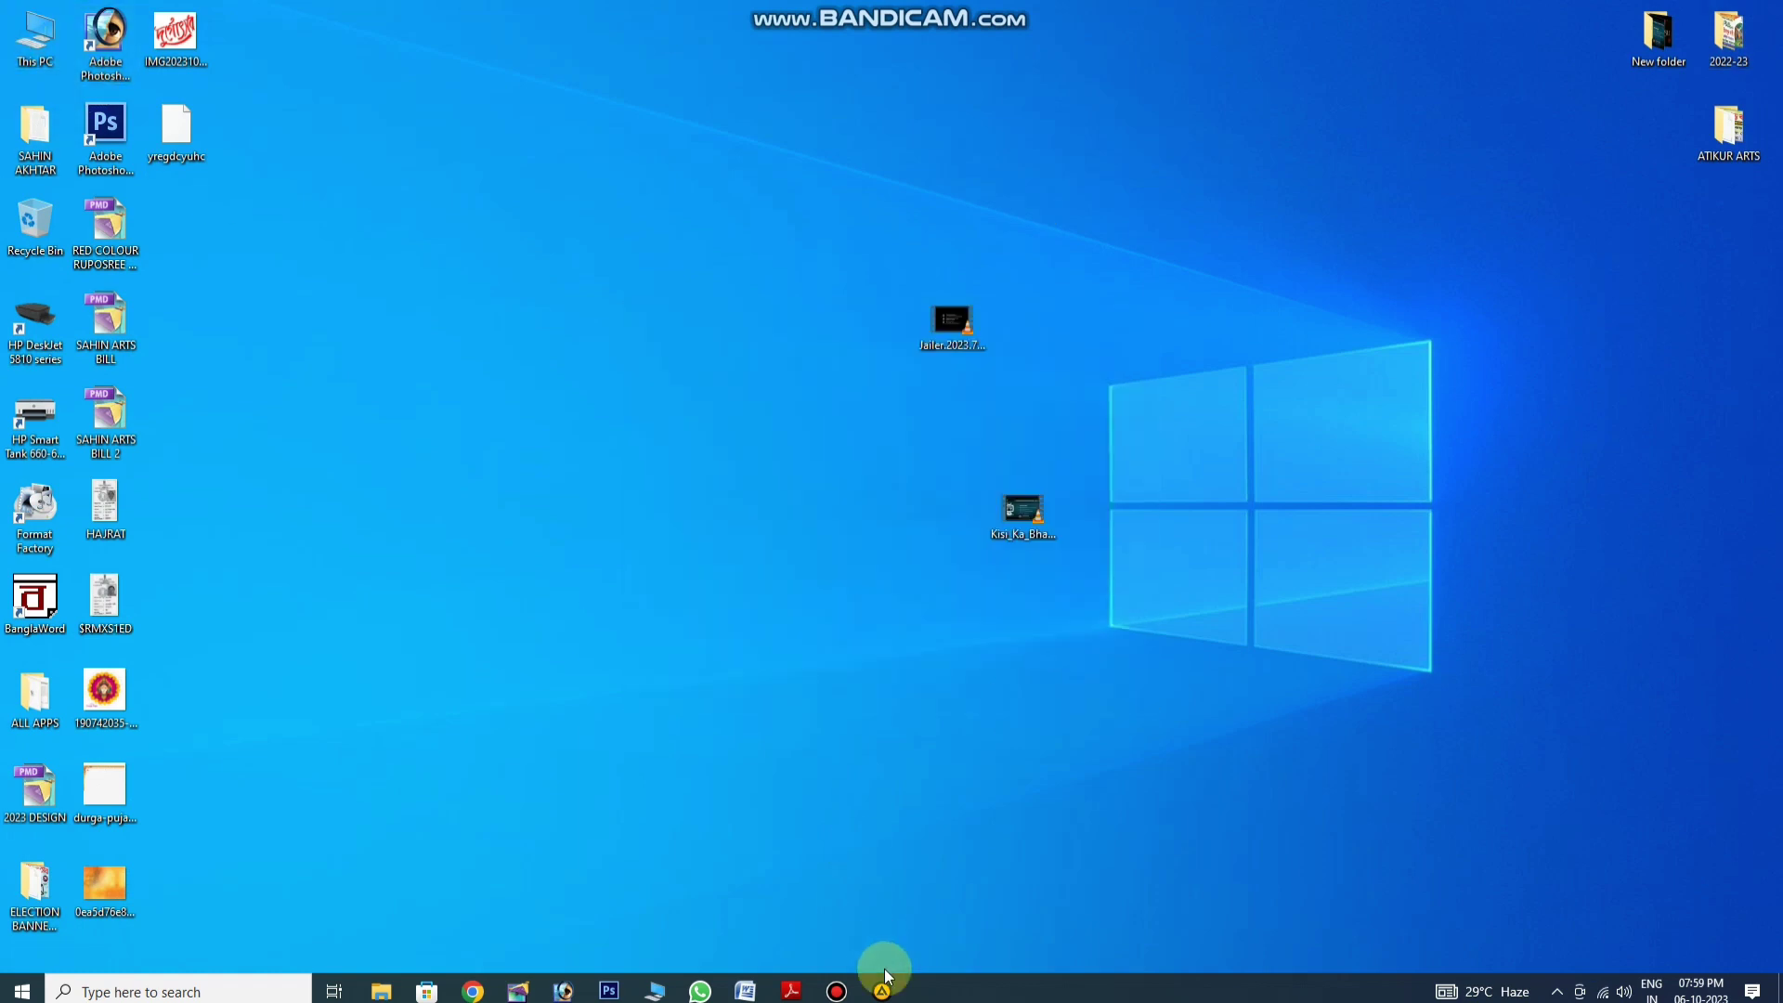
# - Launch Photoshop and create a white 96 × 24 inch CMYK document at 72 ppi
pyautogui.click(562, 991)
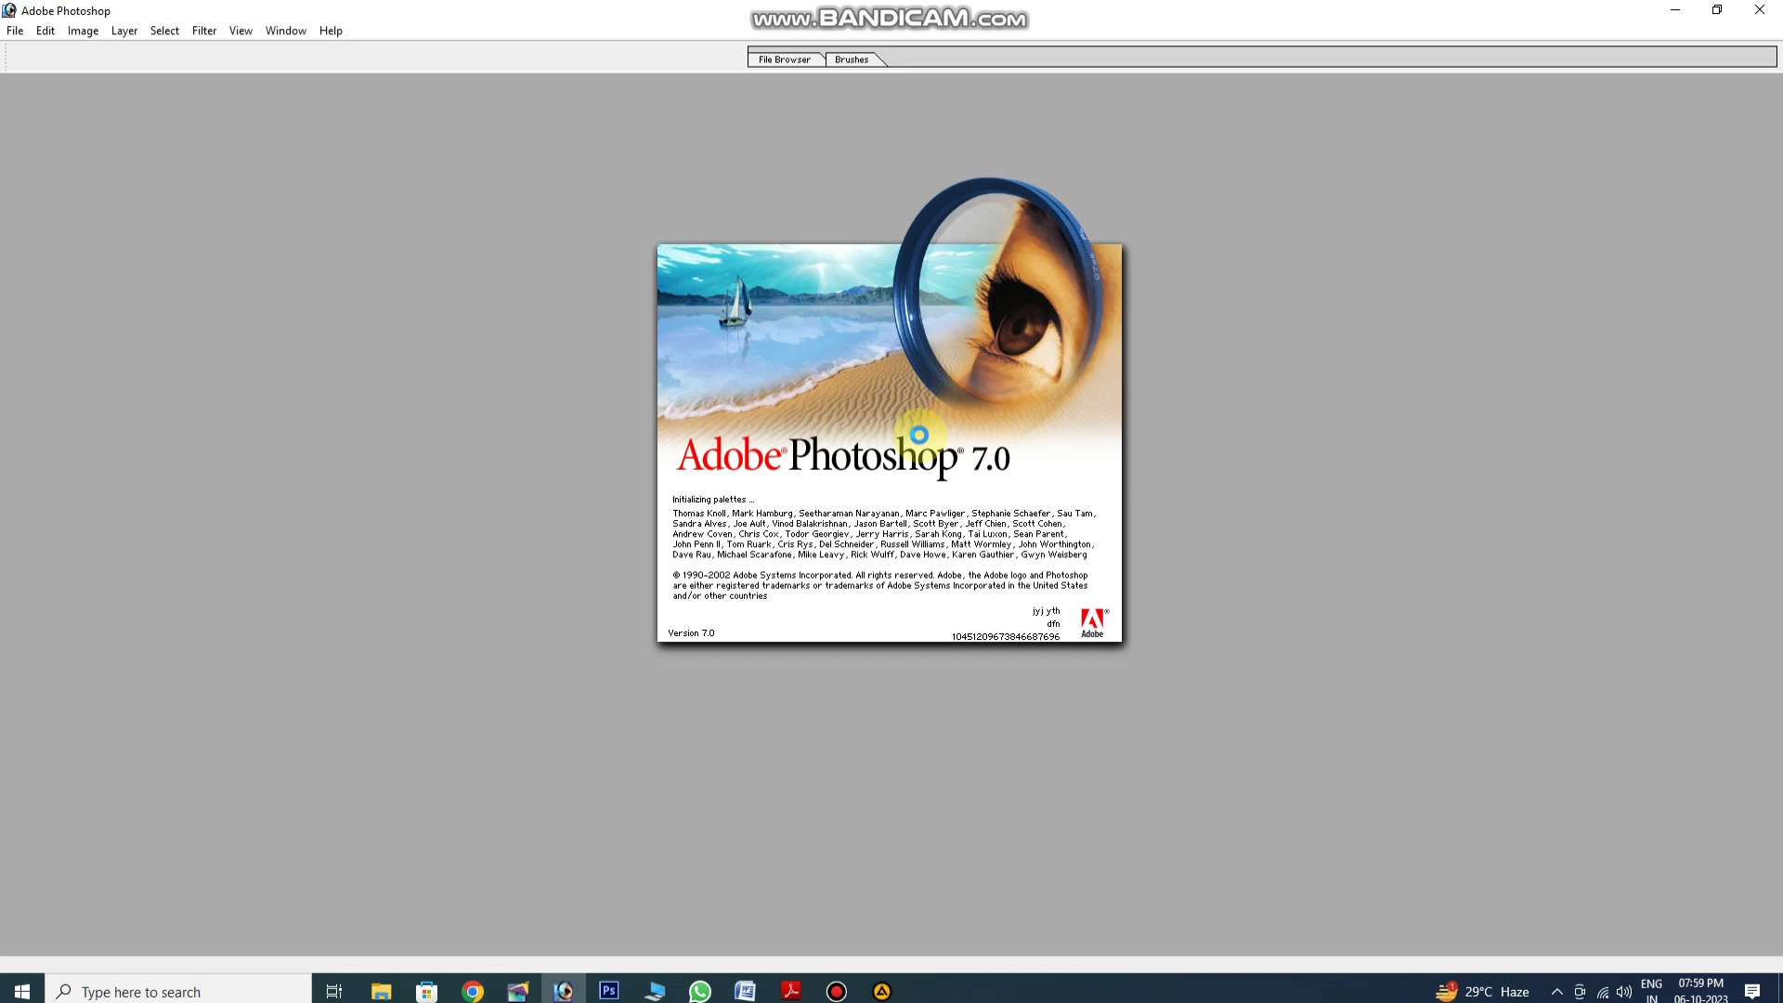
pyautogui.click(15, 31)
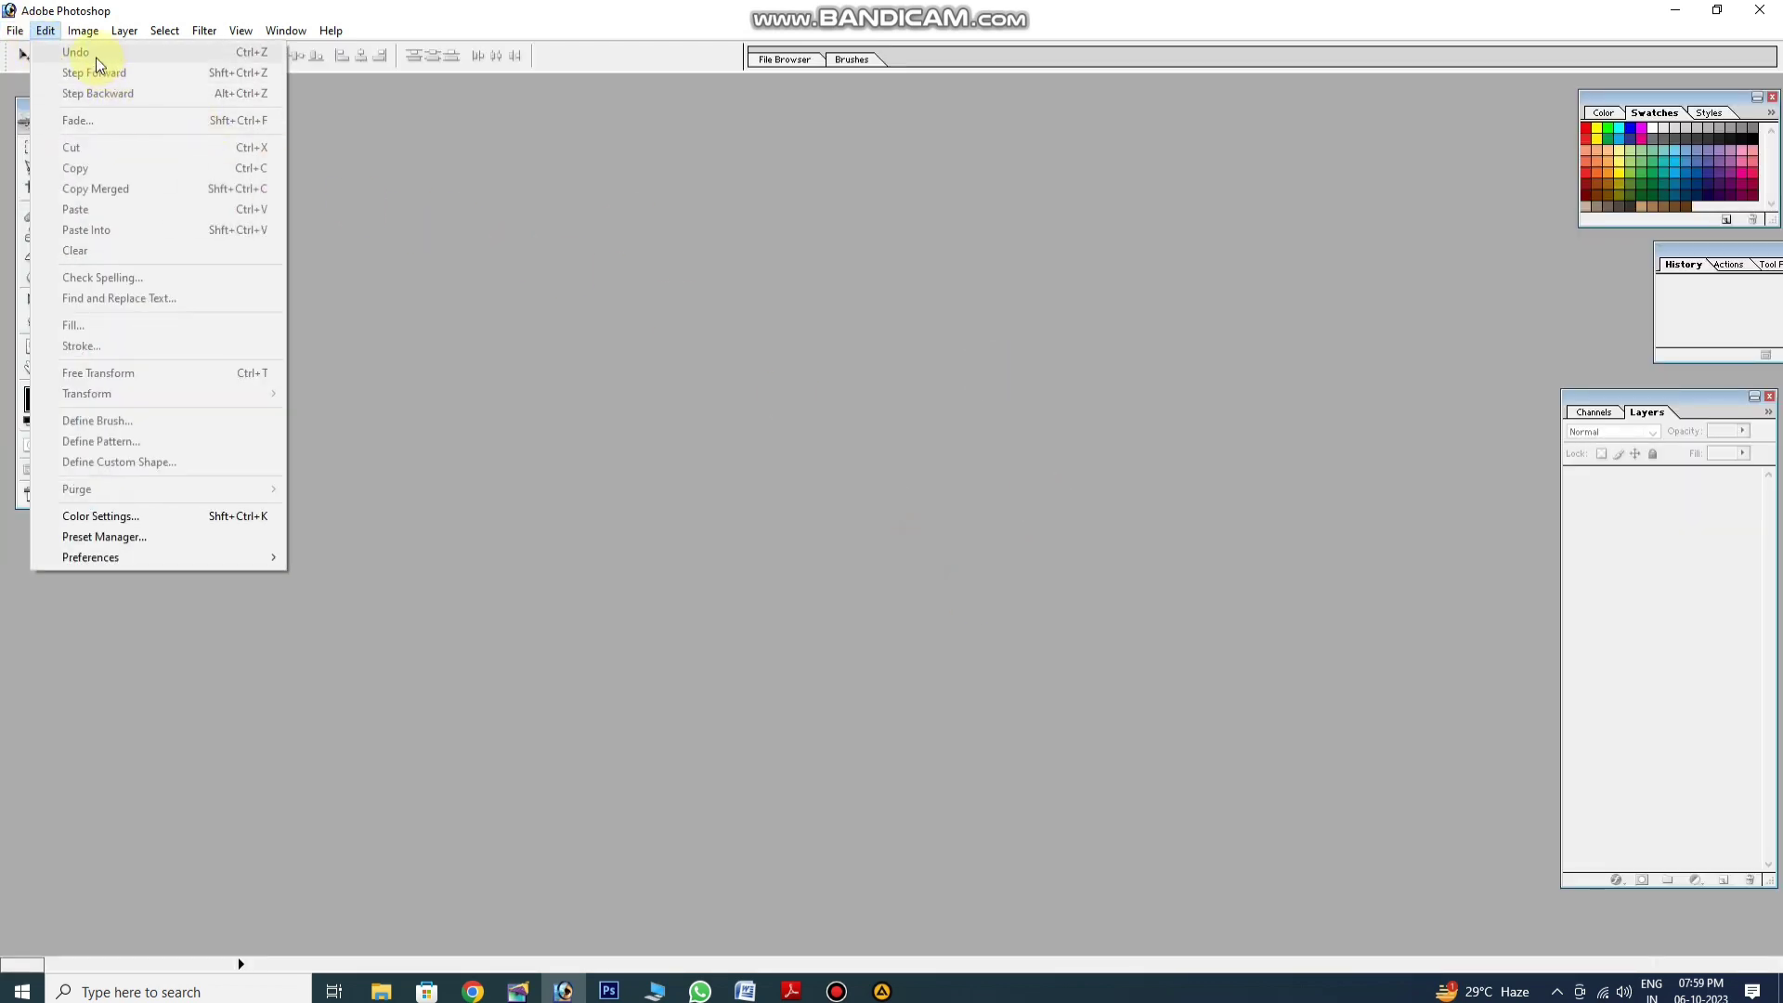
pyautogui.click(42, 52)
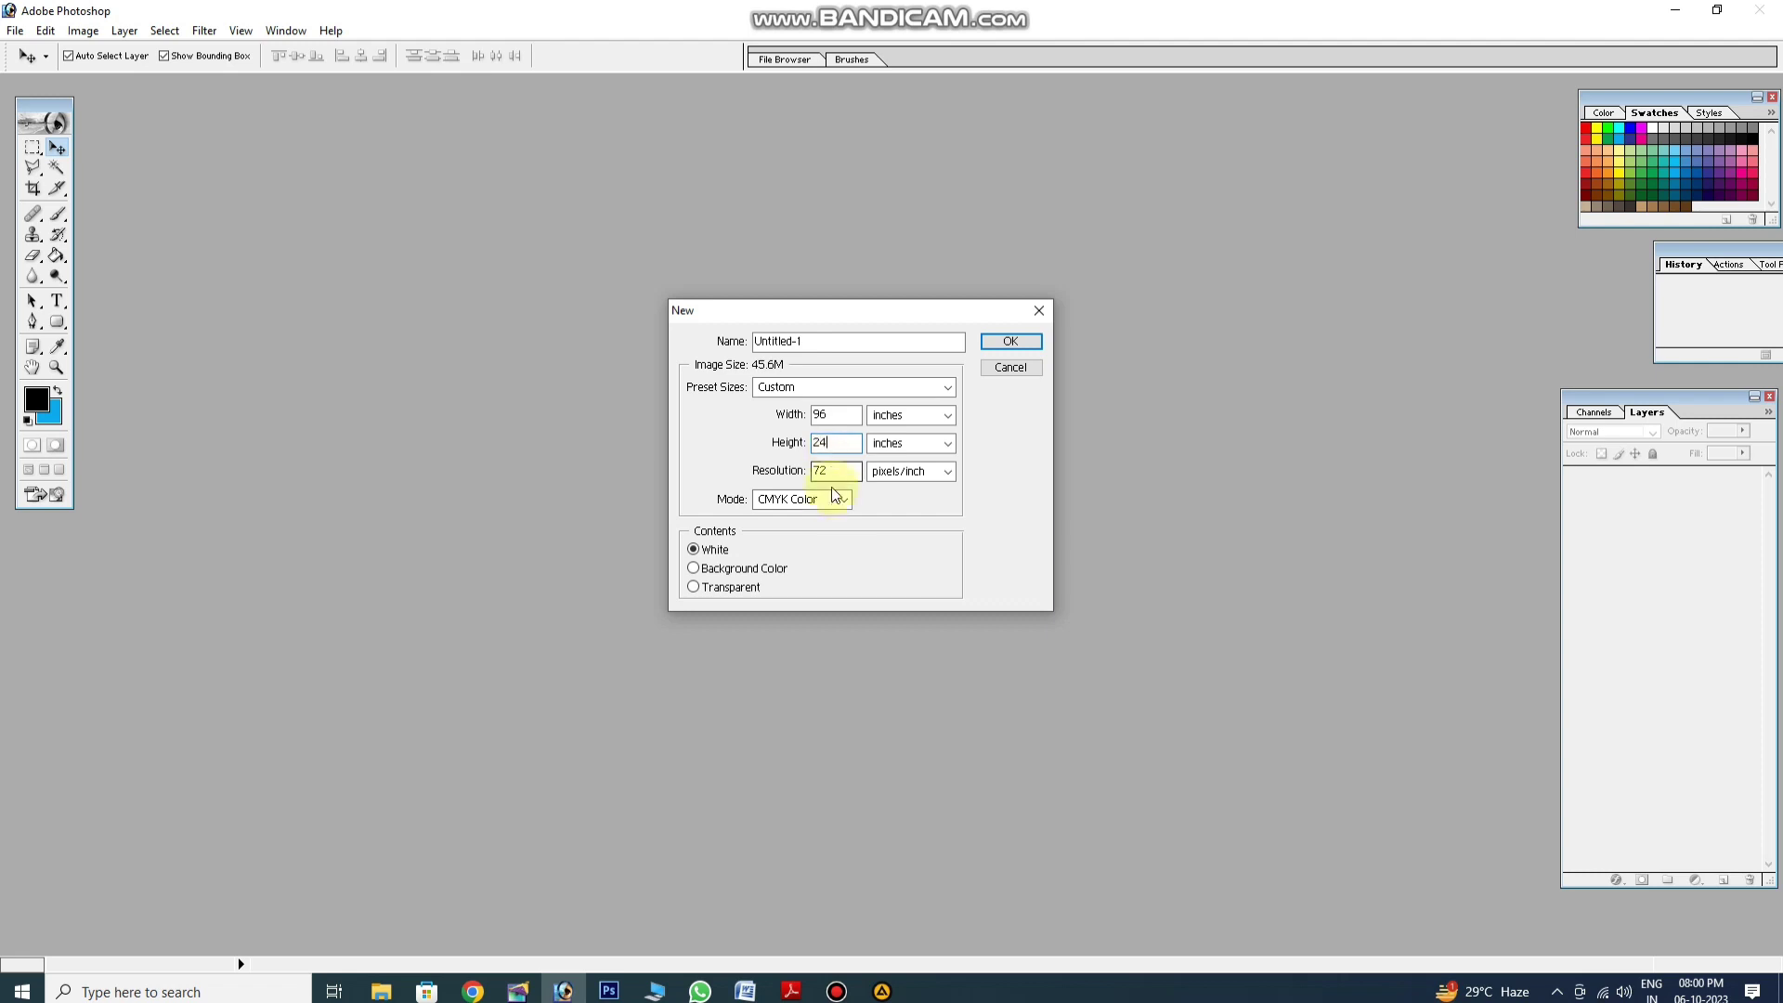
pyautogui.click(1010, 341)
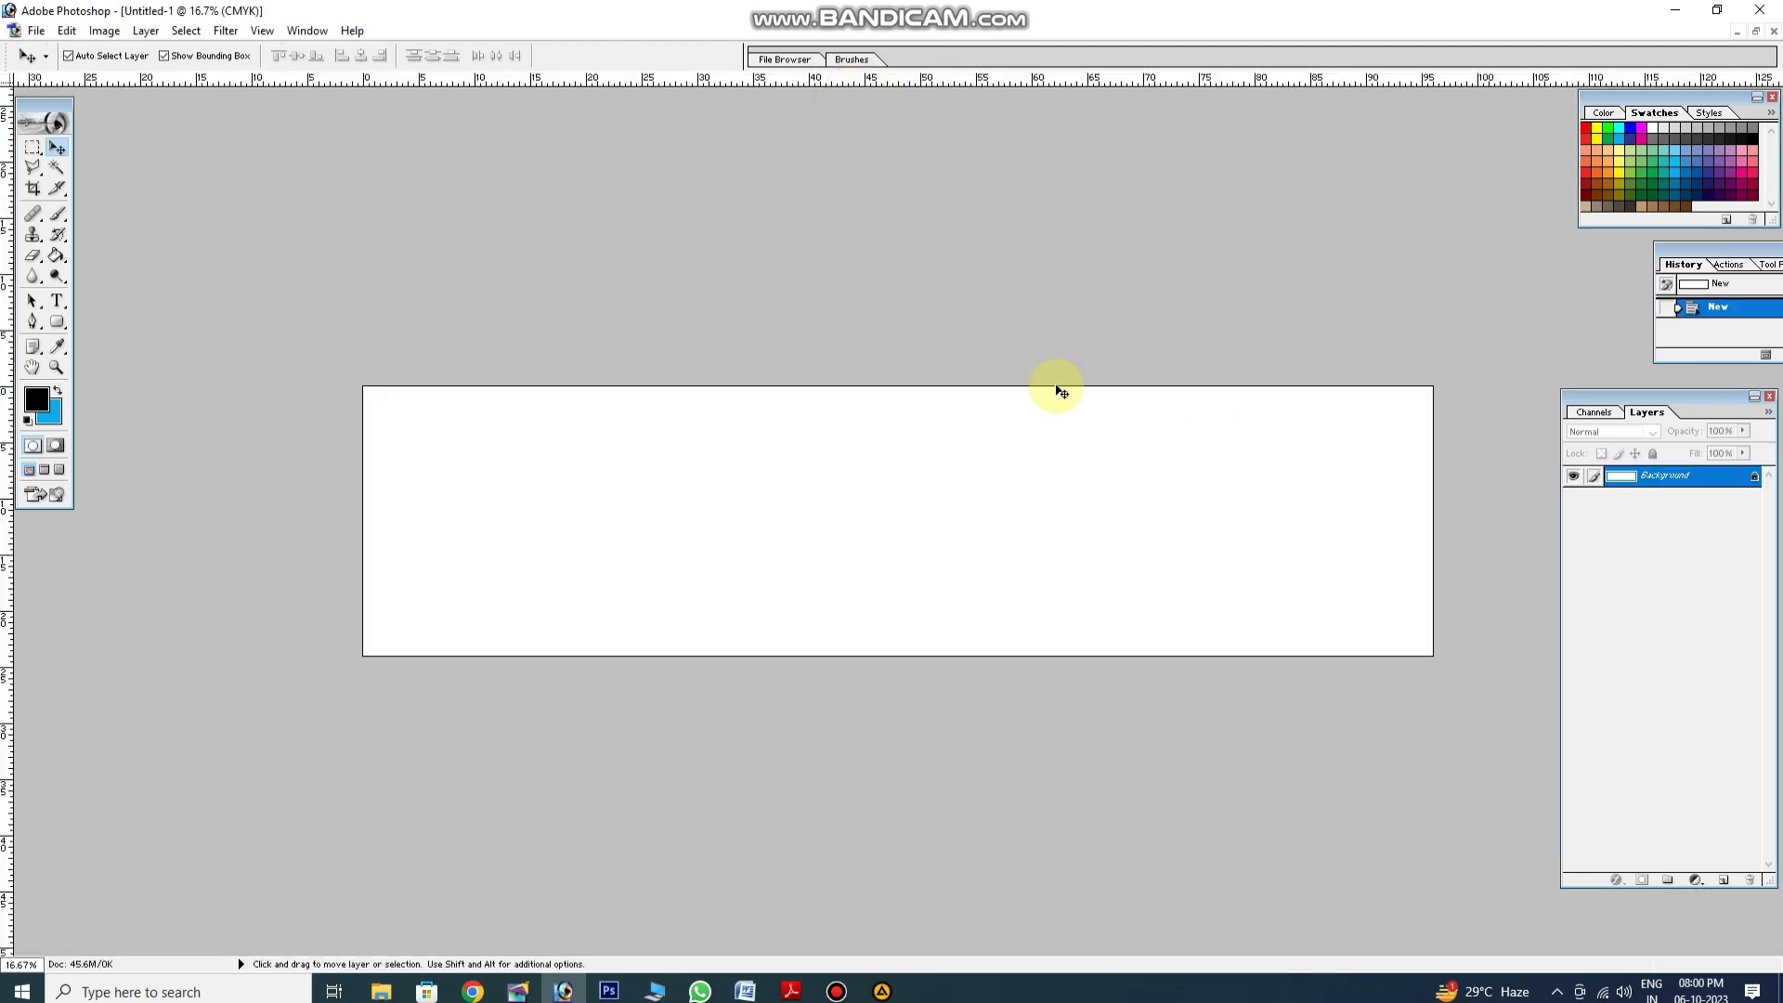
# - Drag a vertical guide to the banner's centre and a horizontal guide across its middle
pyautogui.moveTo(4, 506); pyautogui.dragTo(898, 473)
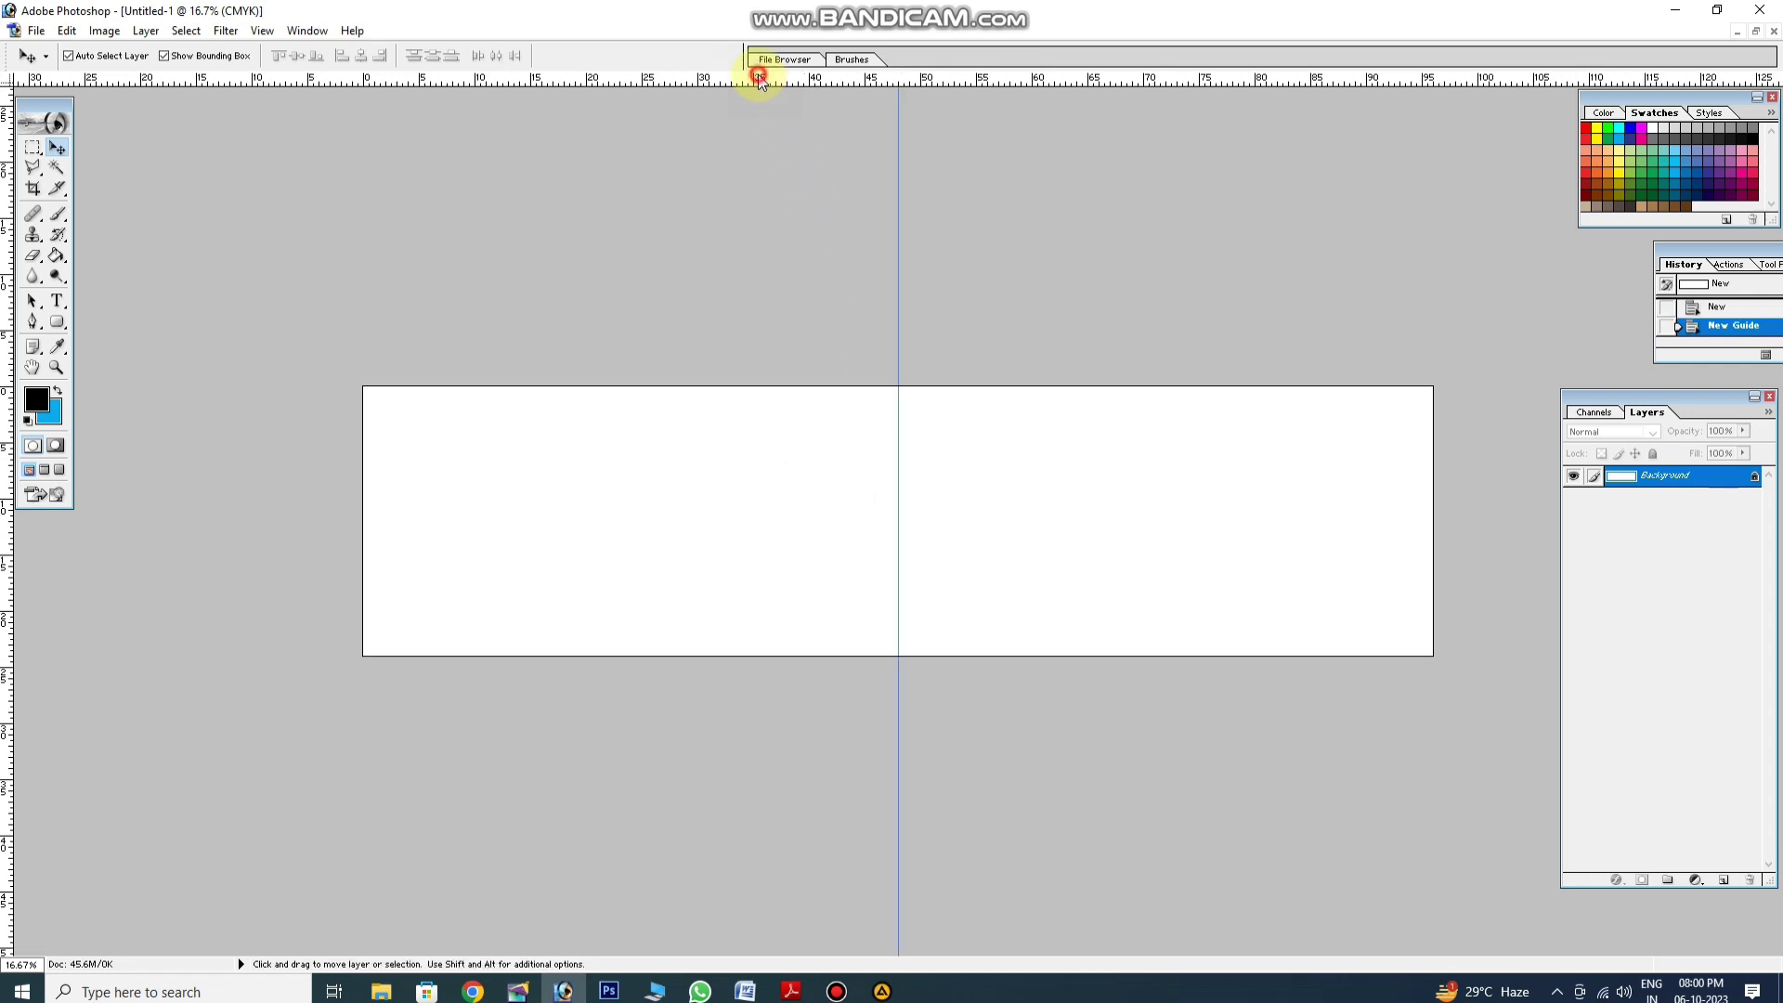
pyautogui.moveTo(760, 79); pyautogui.dragTo(880, 520)
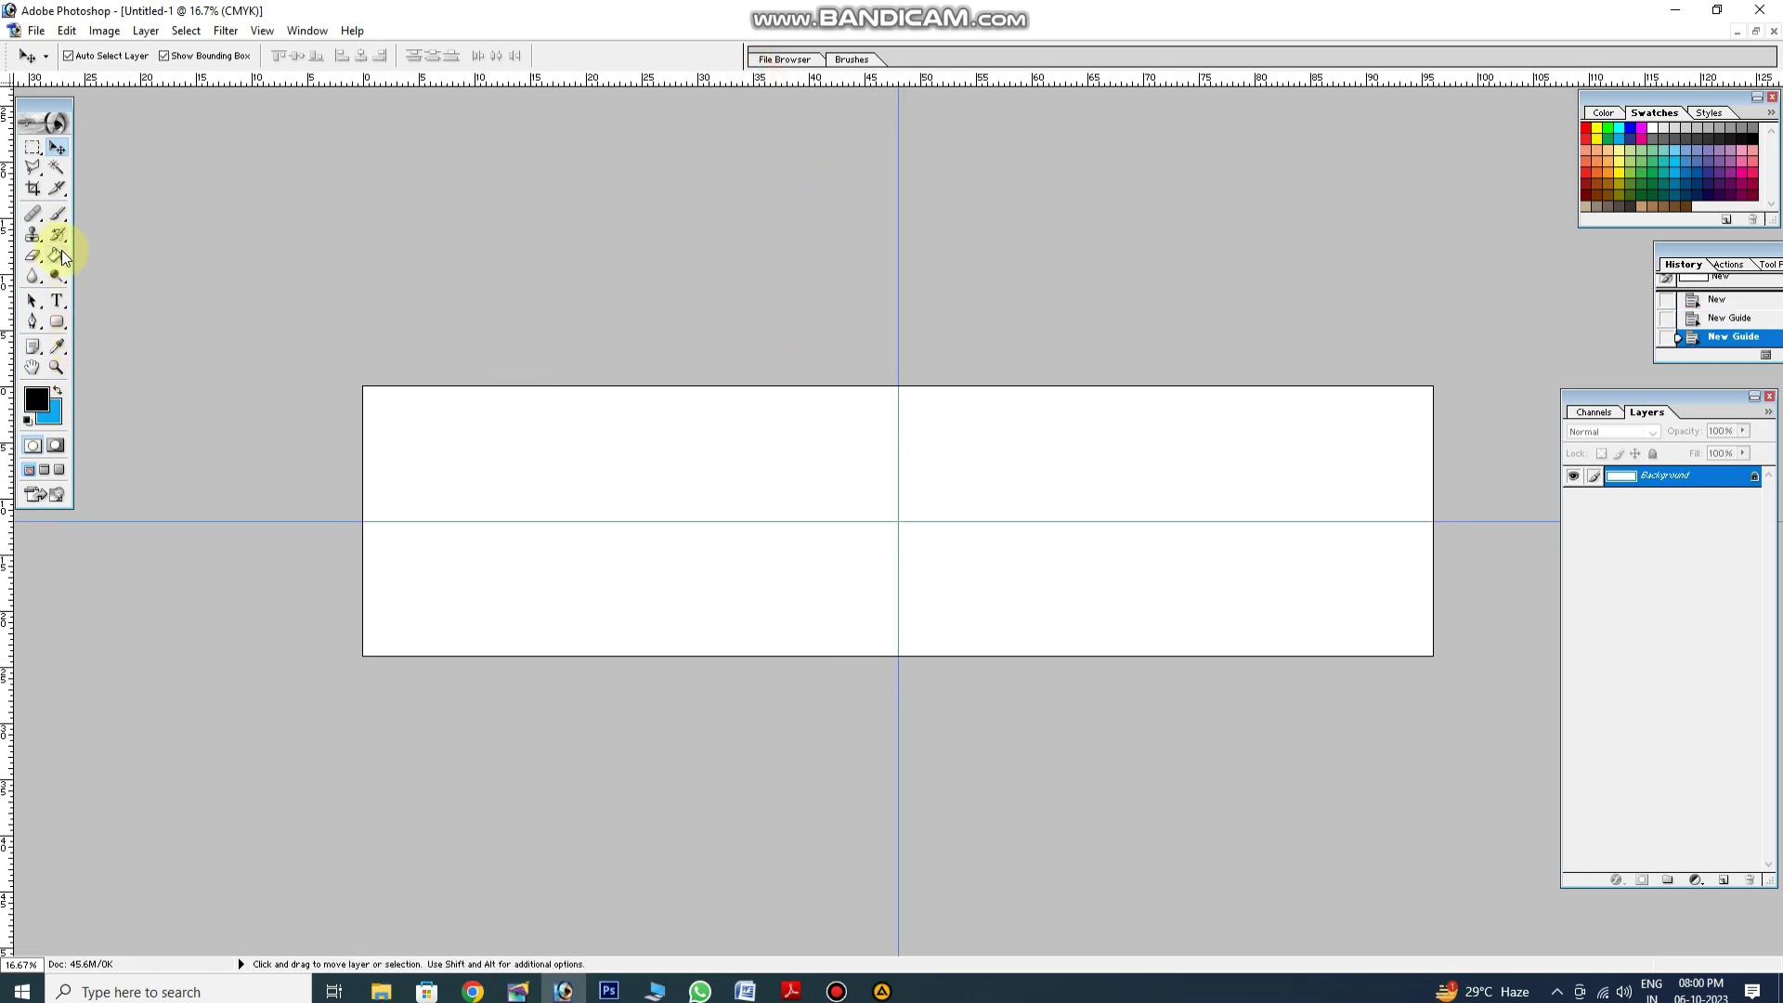
pyautogui.moveTo(59, 248); pyautogui.dragTo(112, 251)
# - In the Gradient Editor, set the left colour stop to a dark teal
pyautogui.click(138, 58)
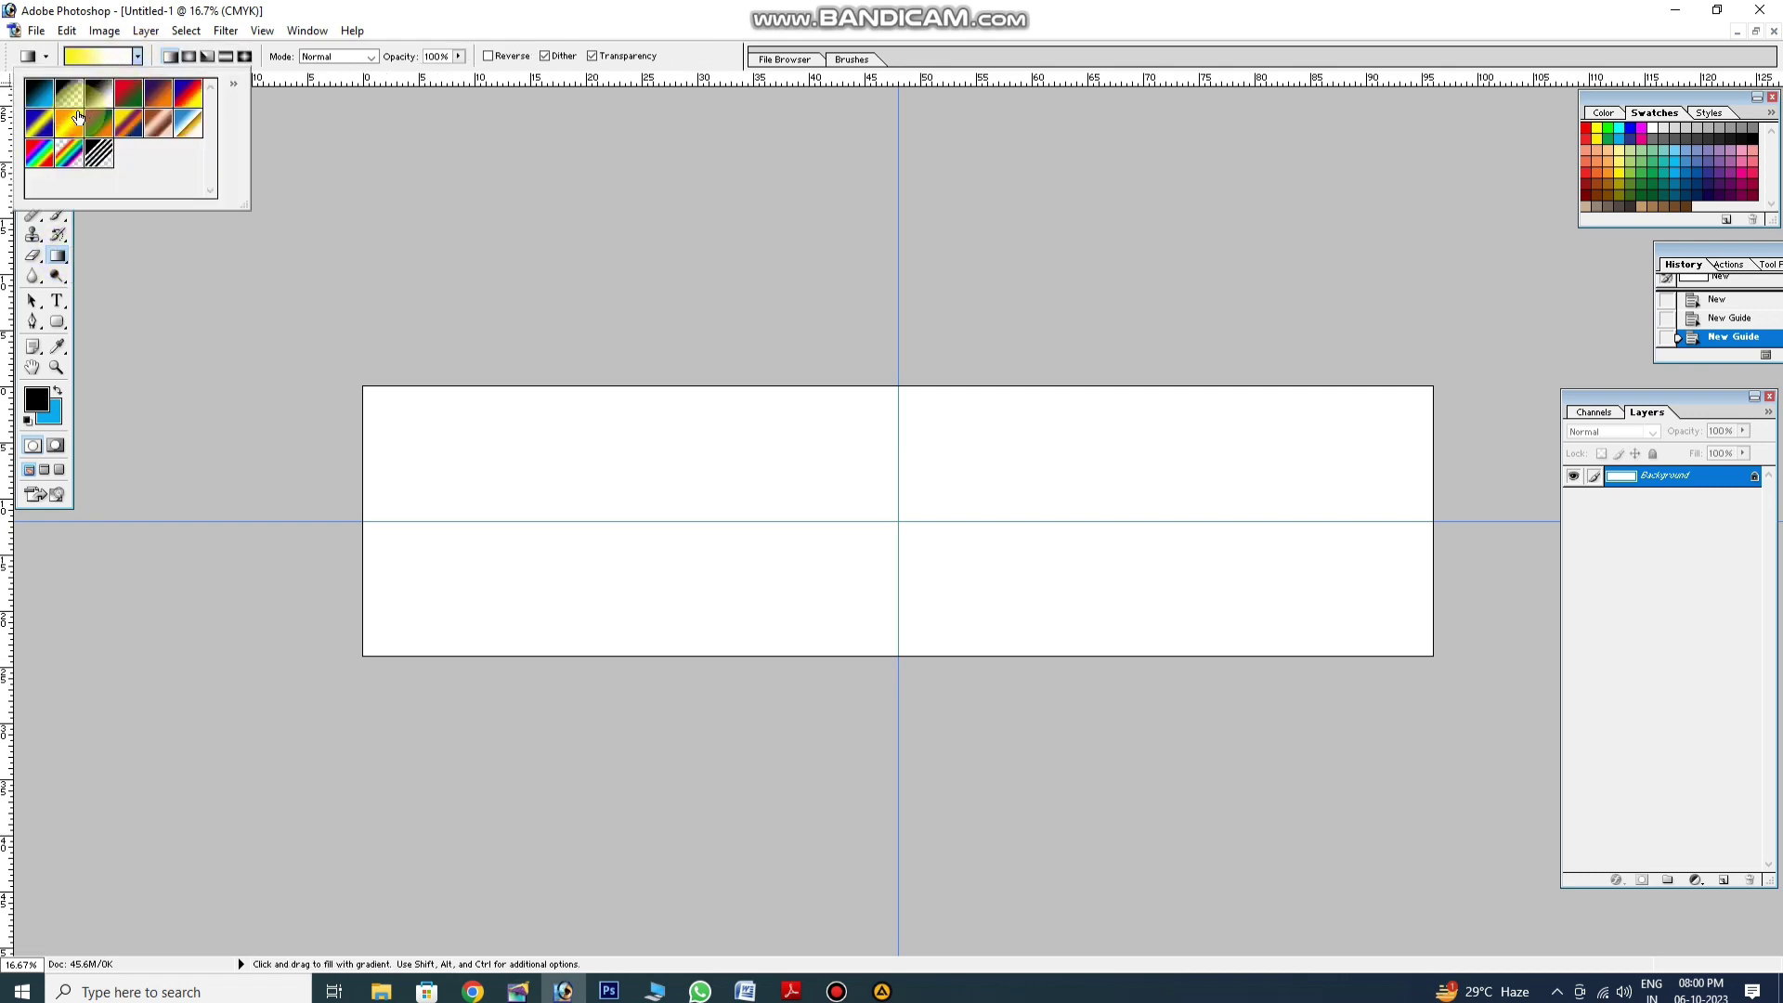
pyautogui.click(91, 56)
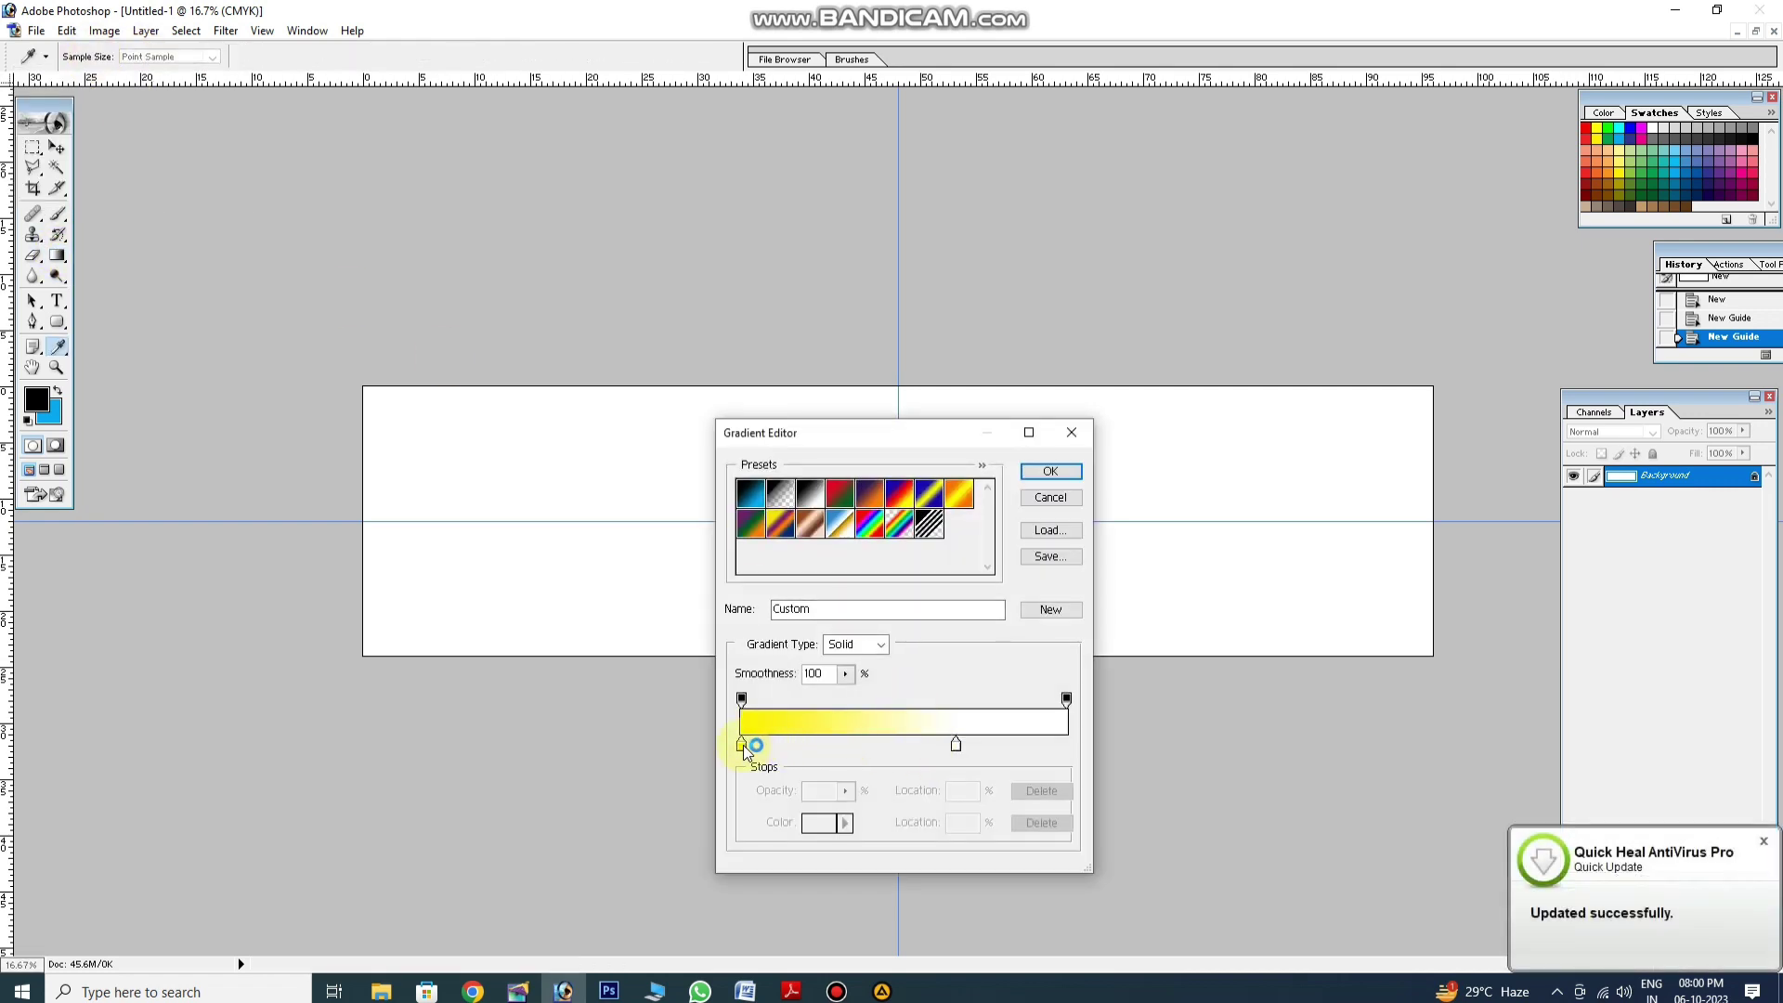
pyautogui.click(741, 745)
pyautogui.click(818, 823)
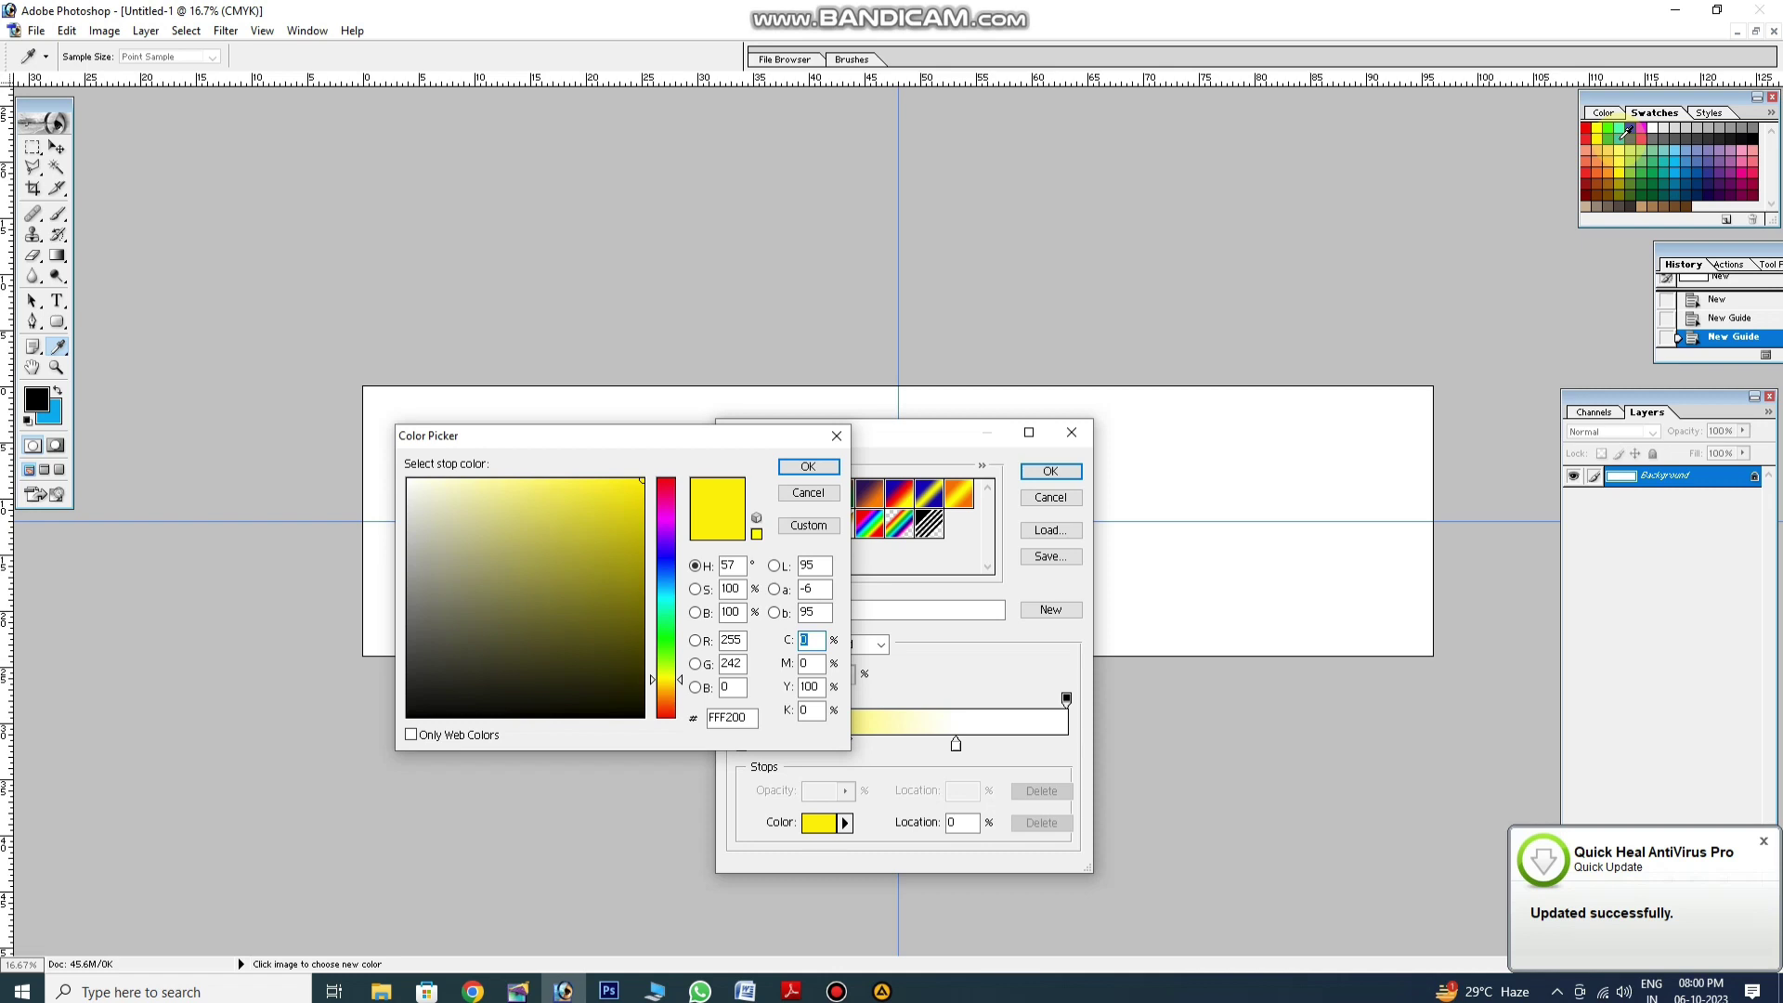
pyautogui.click(1621, 136)
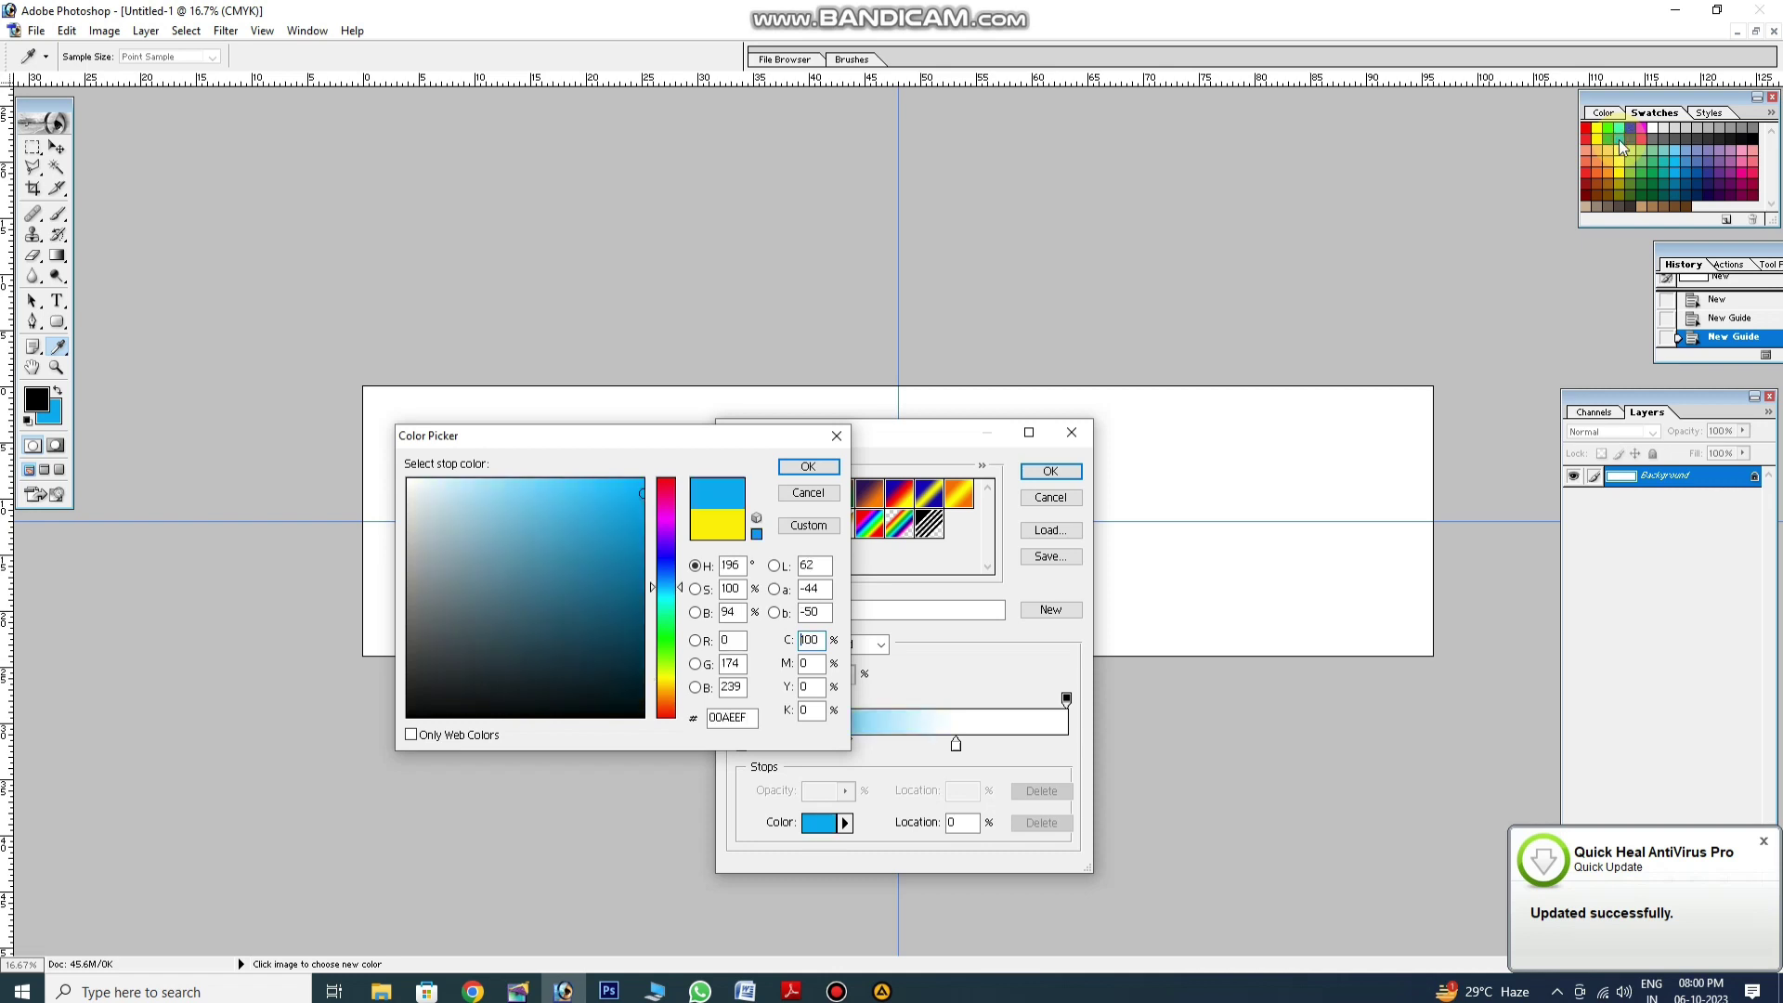
pyautogui.click(1681, 174)
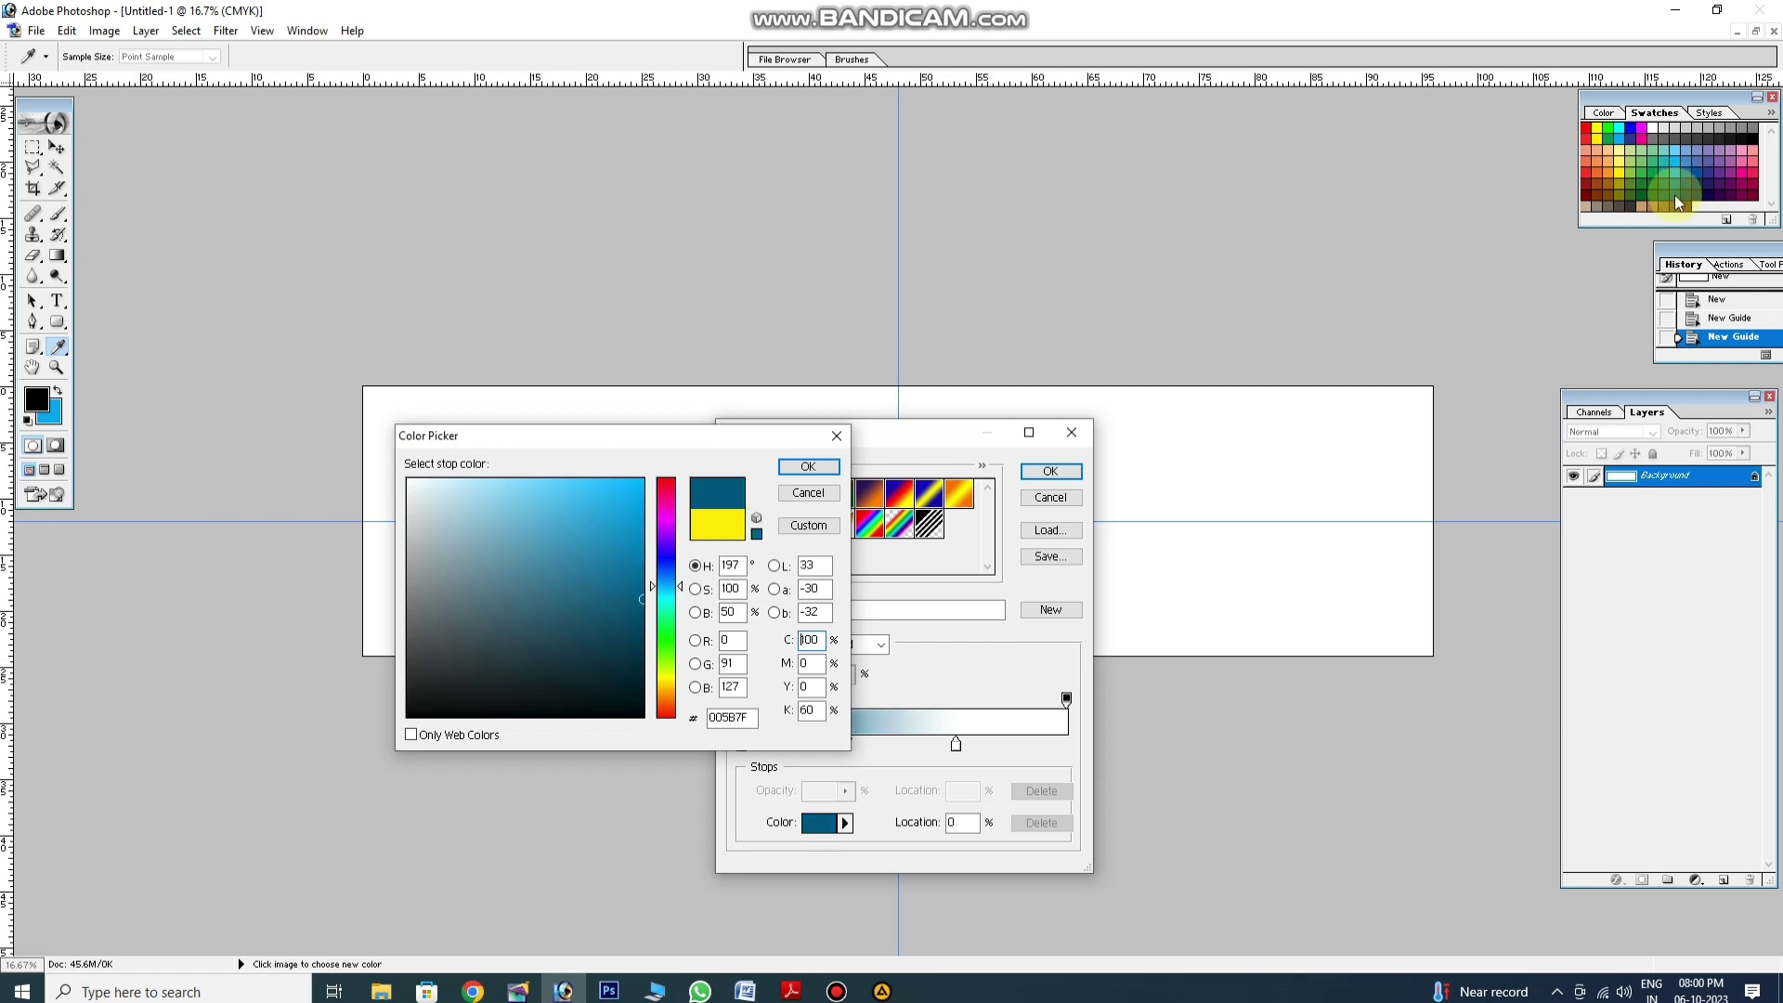
pyautogui.press('Return')
# - Add a deep 2E3192 blue stop at 84%, delete the middle stop, and fill the banner top to bottom
pyautogui.moveTo(1026, 746); pyautogui.dragTo(1058, 745)
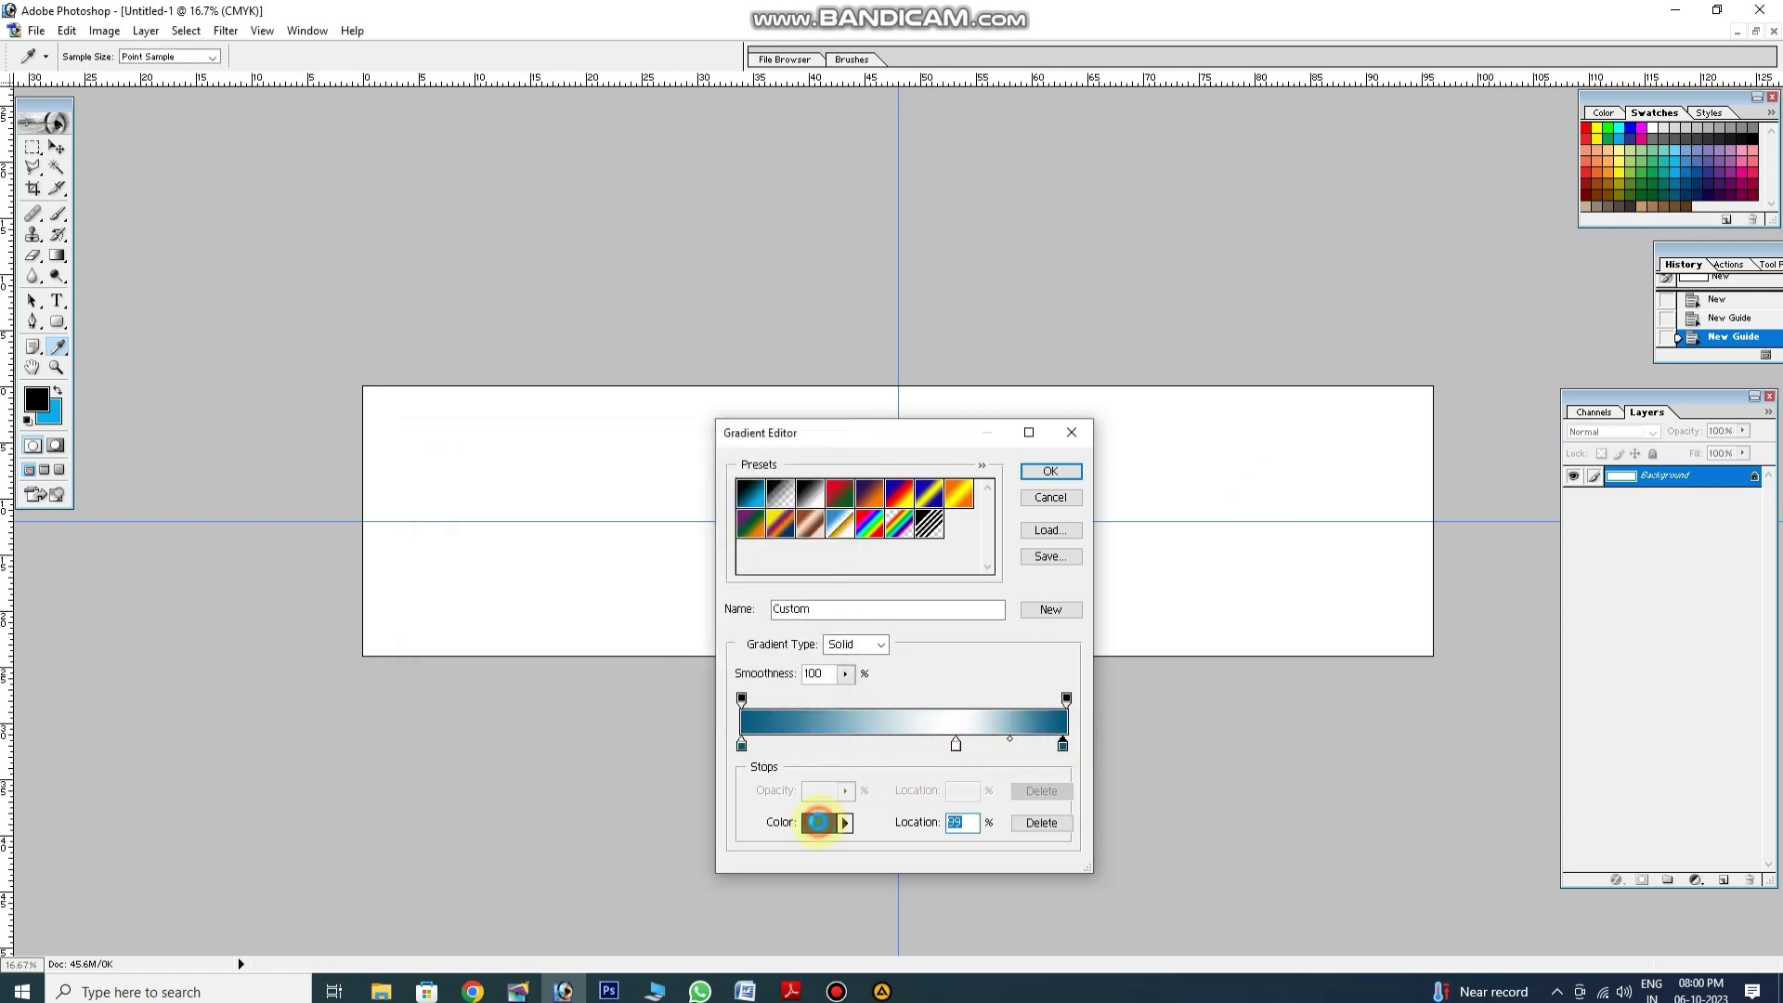
pyautogui.click(819, 823)
pyautogui.click(1631, 131)
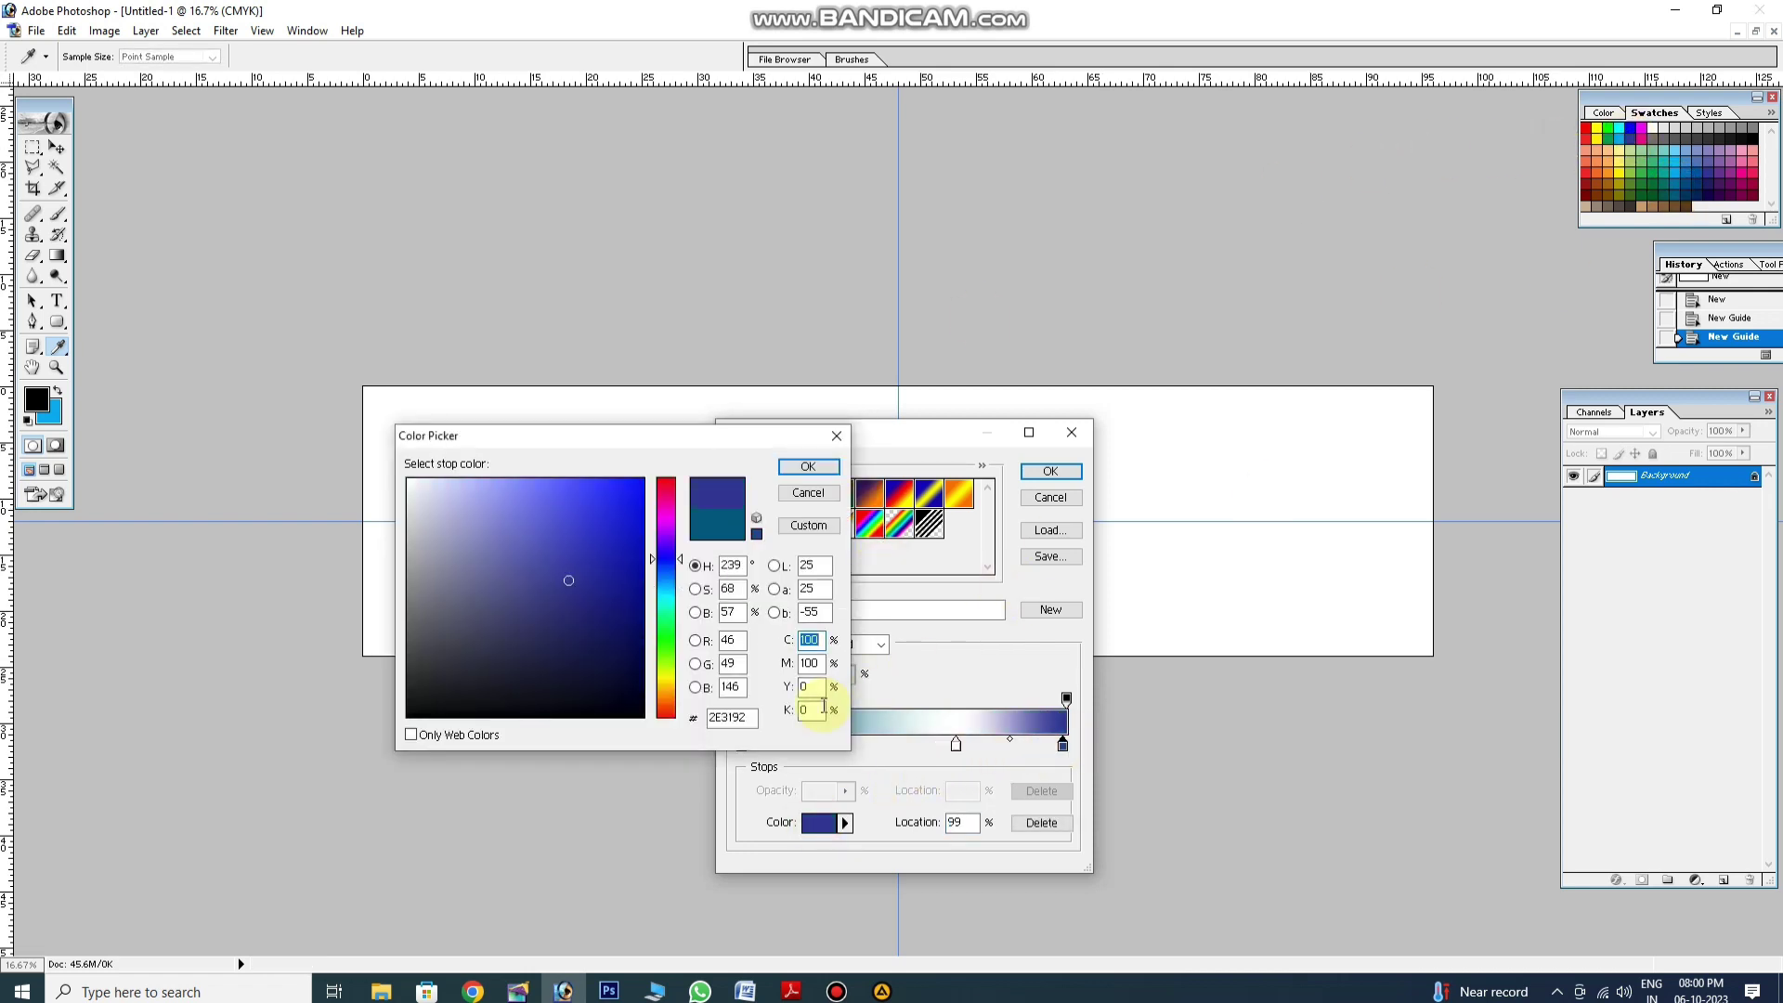
pyautogui.write('40')
pyautogui.press('Return')
pyautogui.moveTo(955, 743); pyautogui.dragTo(962, 780)
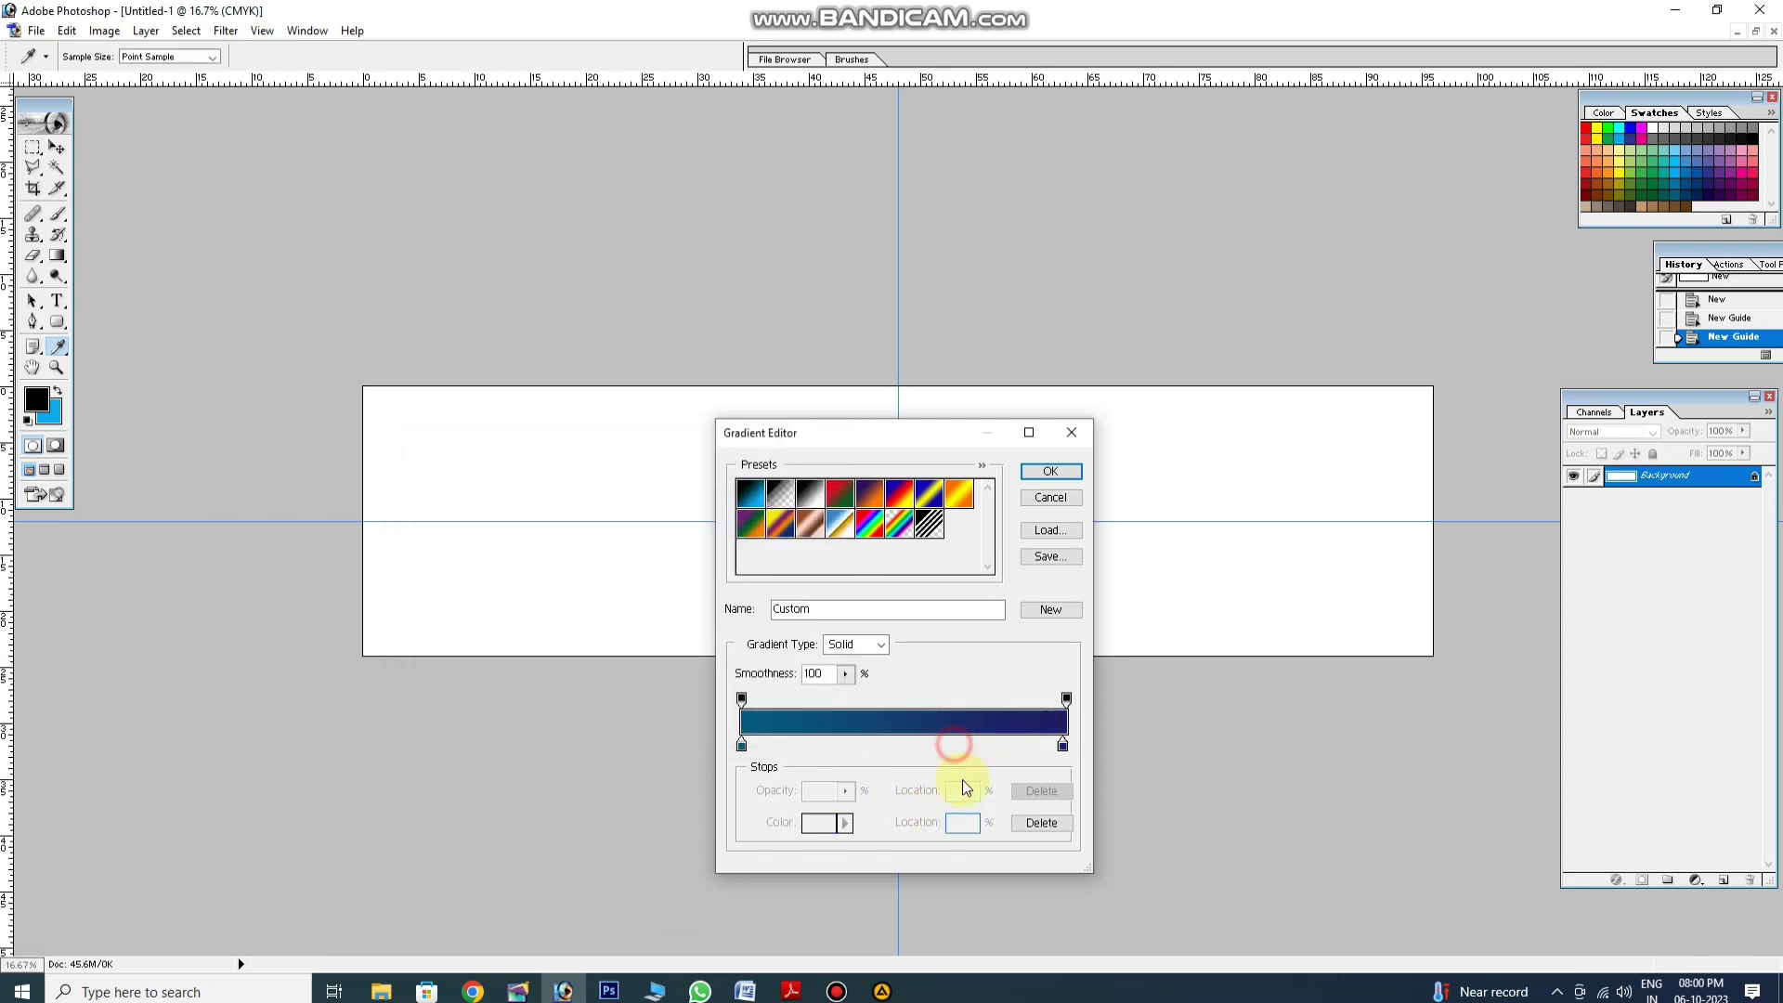
pyautogui.moveTo(1062, 745); pyautogui.dragTo(1016, 750)
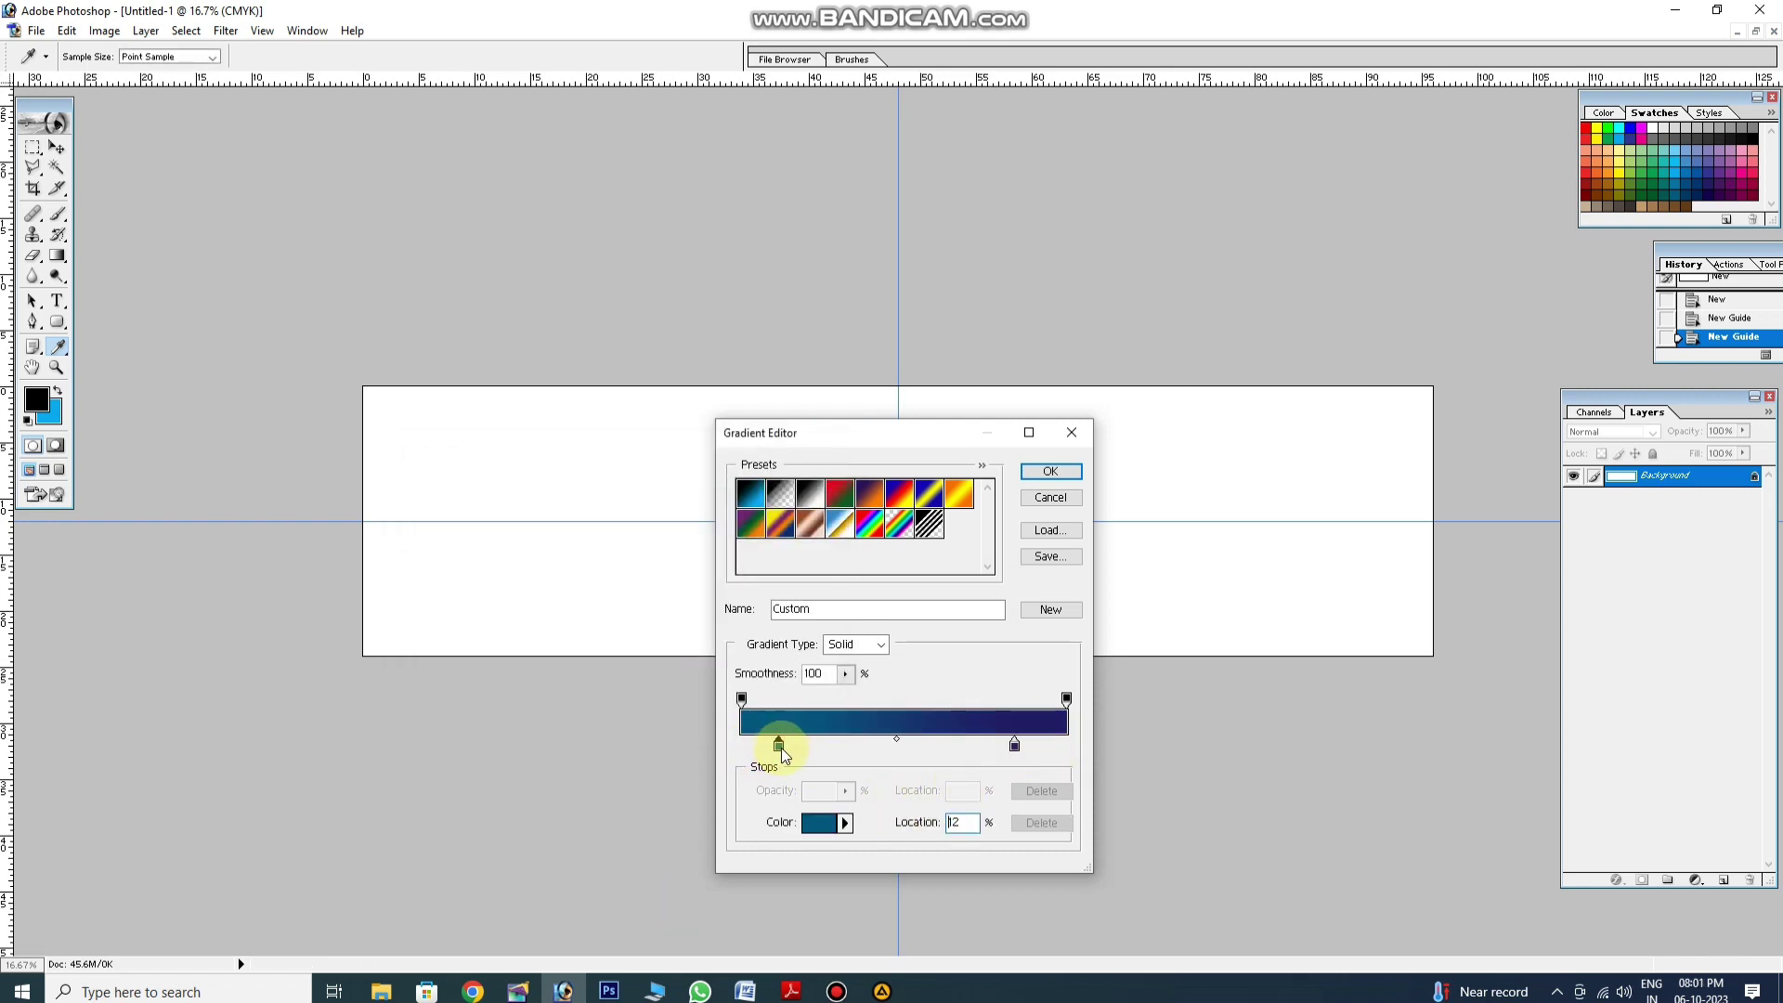
pyautogui.press('Return')
pyautogui.moveTo(897, 386); pyautogui.dragTo(898, 655)
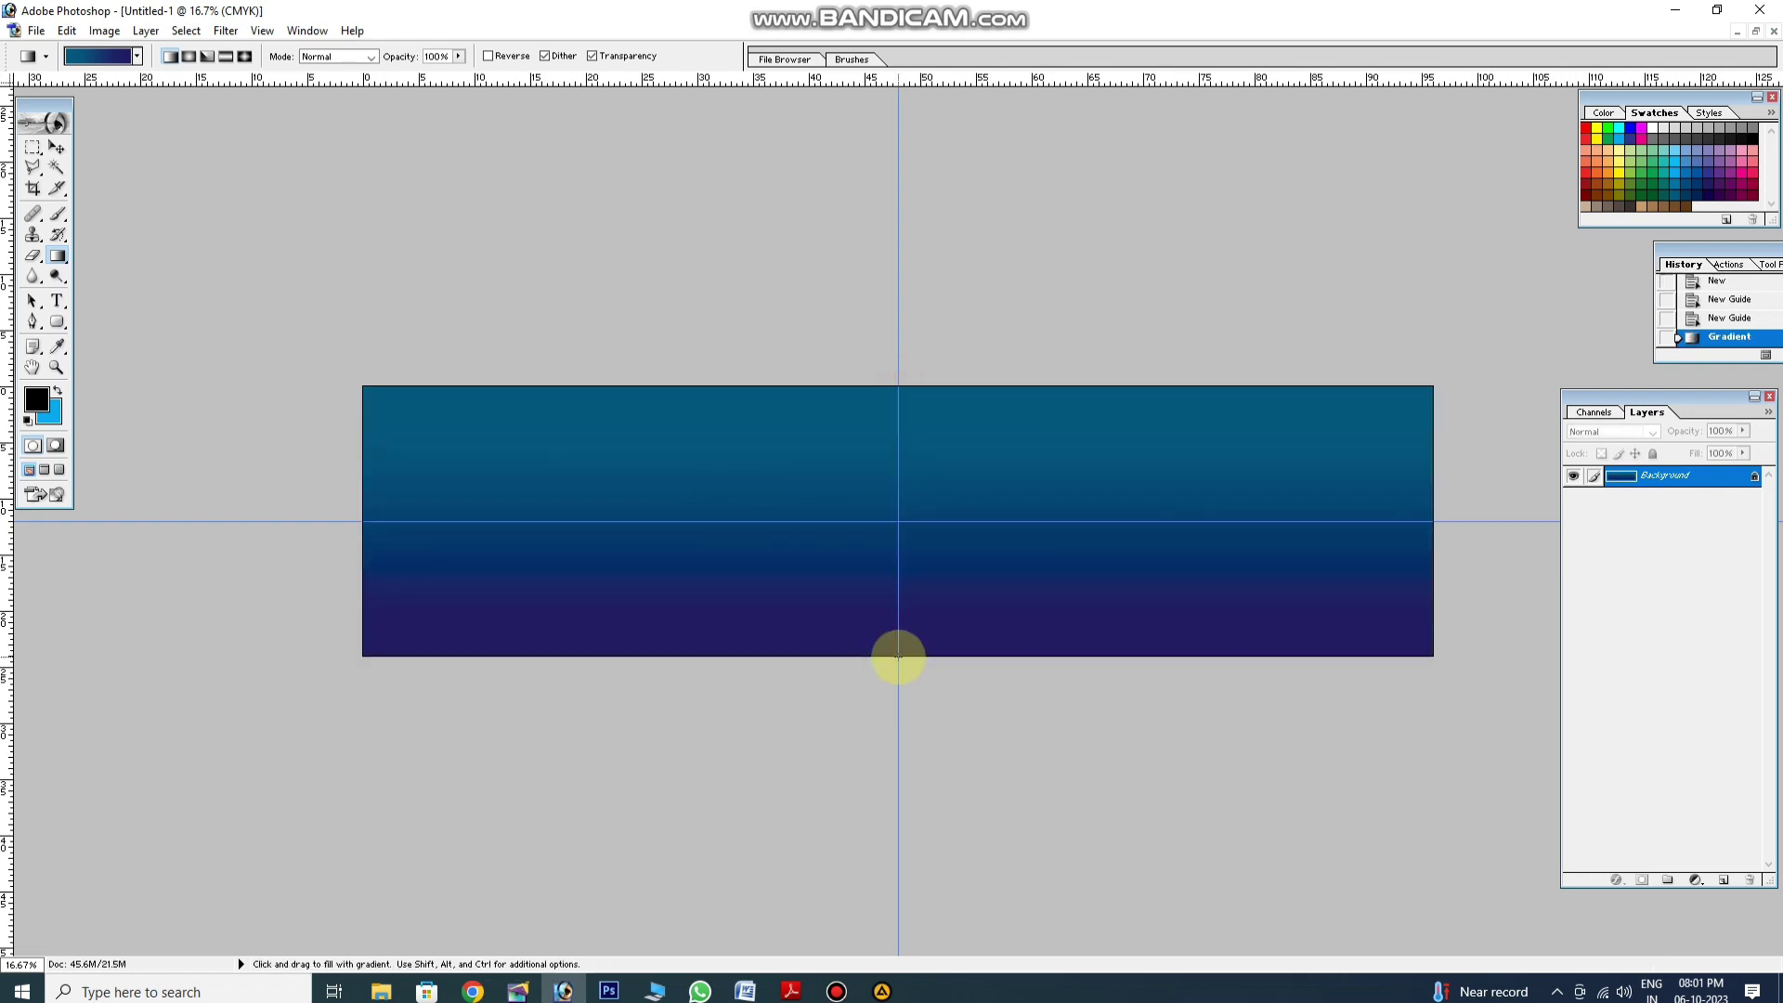
# - Undo the fill, move the navy stop to the far left with midpoint 52%, and refill navy-to-teal
pyautogui.hotkey('ctrl', 'z')
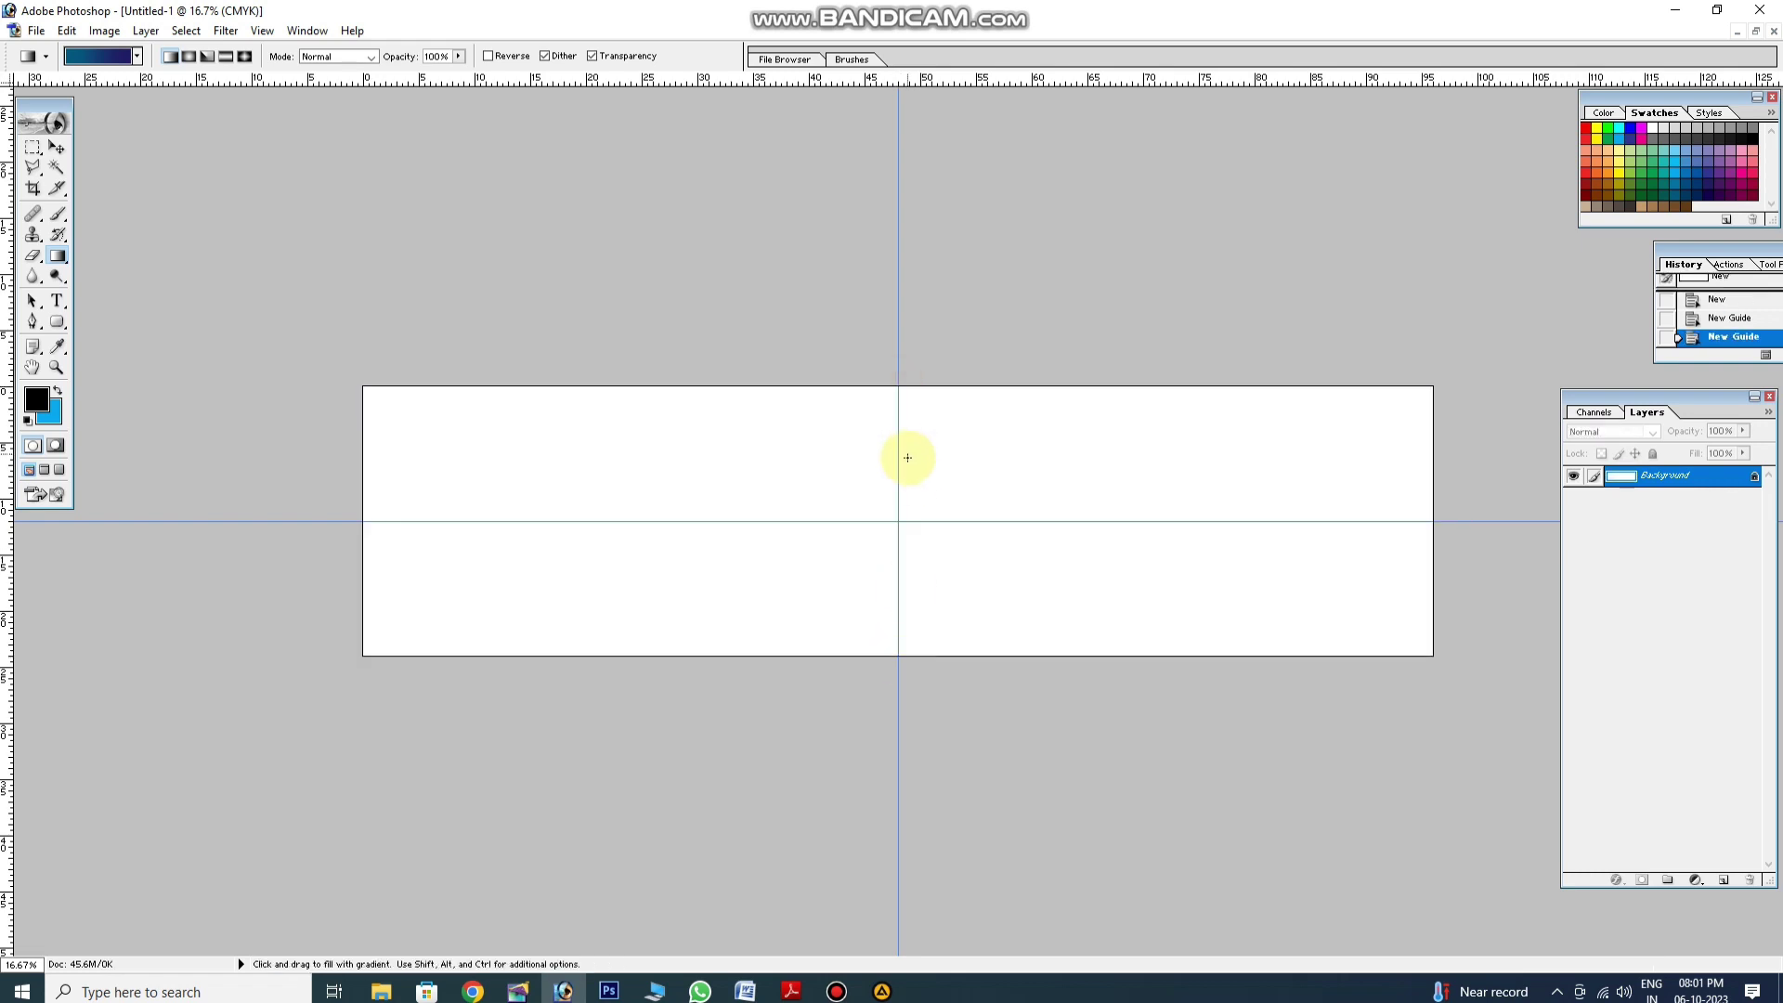
pyautogui.click(98, 57)
pyautogui.click(1014, 744)
pyautogui.moveTo(1014, 743)
pyautogui.mouseDown()
pyautogui.moveTo(714, 756)
pyautogui.moveTo(1078, 750)
pyautogui.mouseUp()
pyautogui.moveTo(903, 743); pyautogui.dragTo(944, 743)
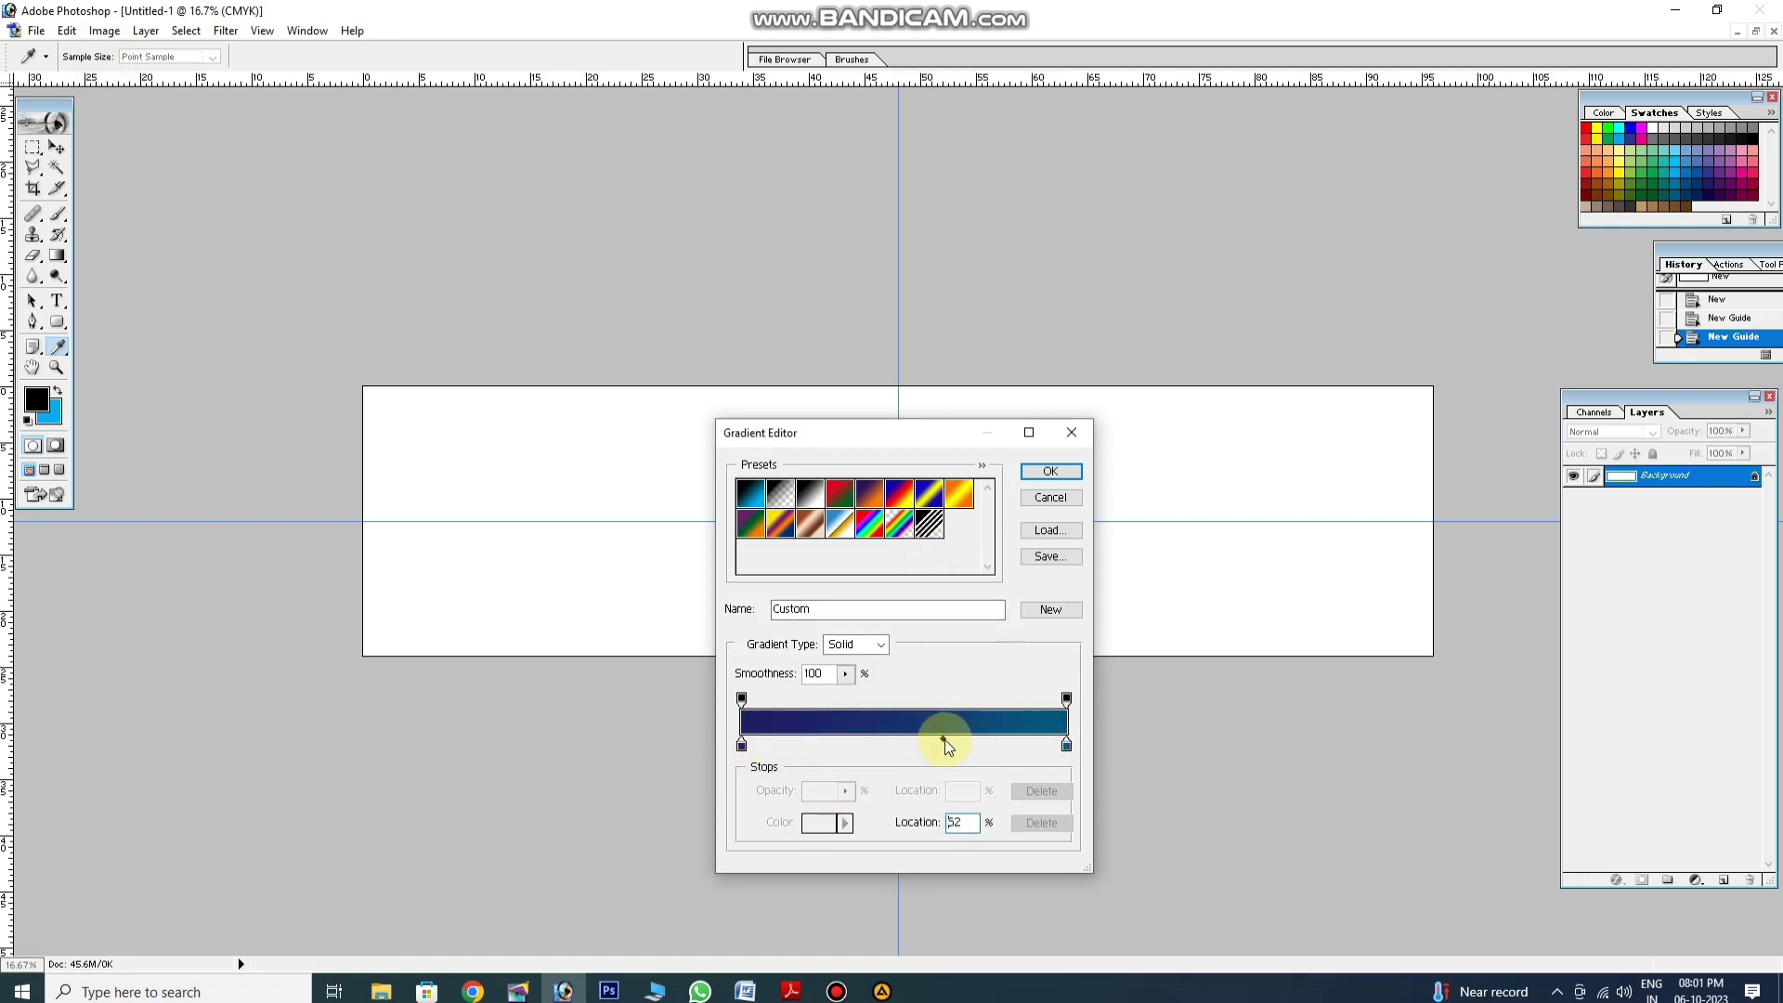
pyautogui.click(1074, 496)
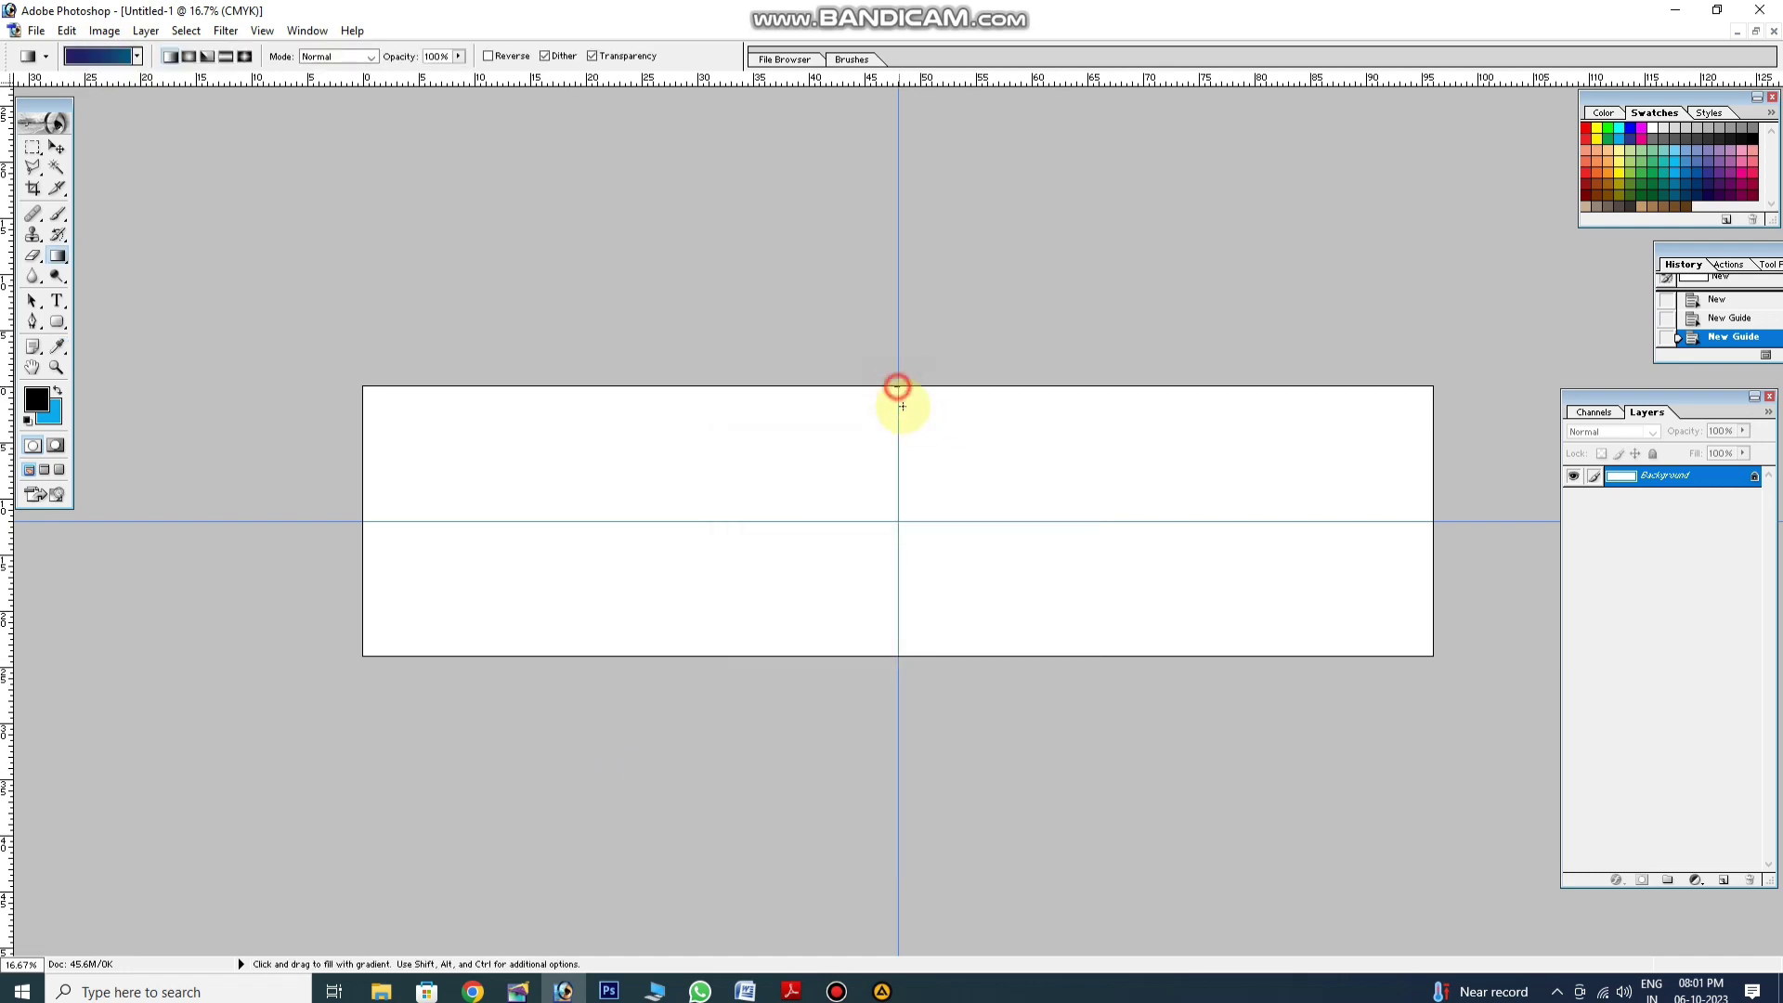
pyautogui.moveTo(898, 386); pyautogui.dragTo(898, 656)
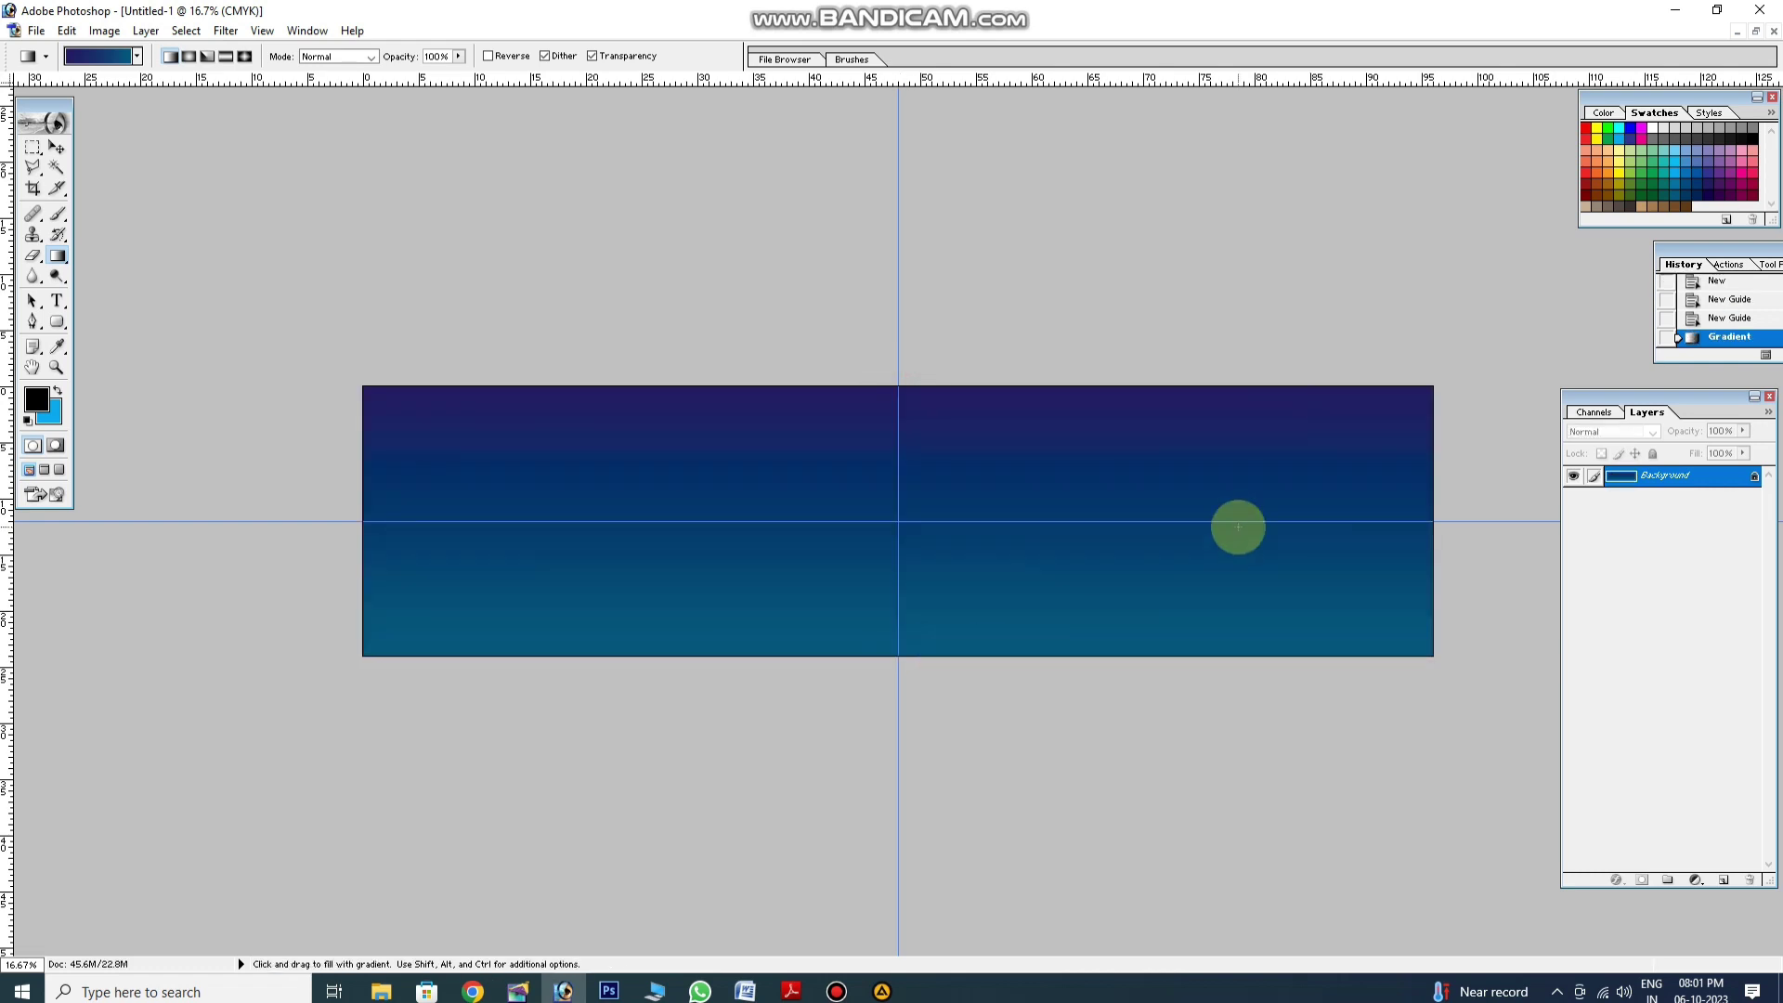
# - Undo again, add another colour stop to the gradient, and refill the canvas top to bottom
pyautogui.hotkey('ctrl', 'z')
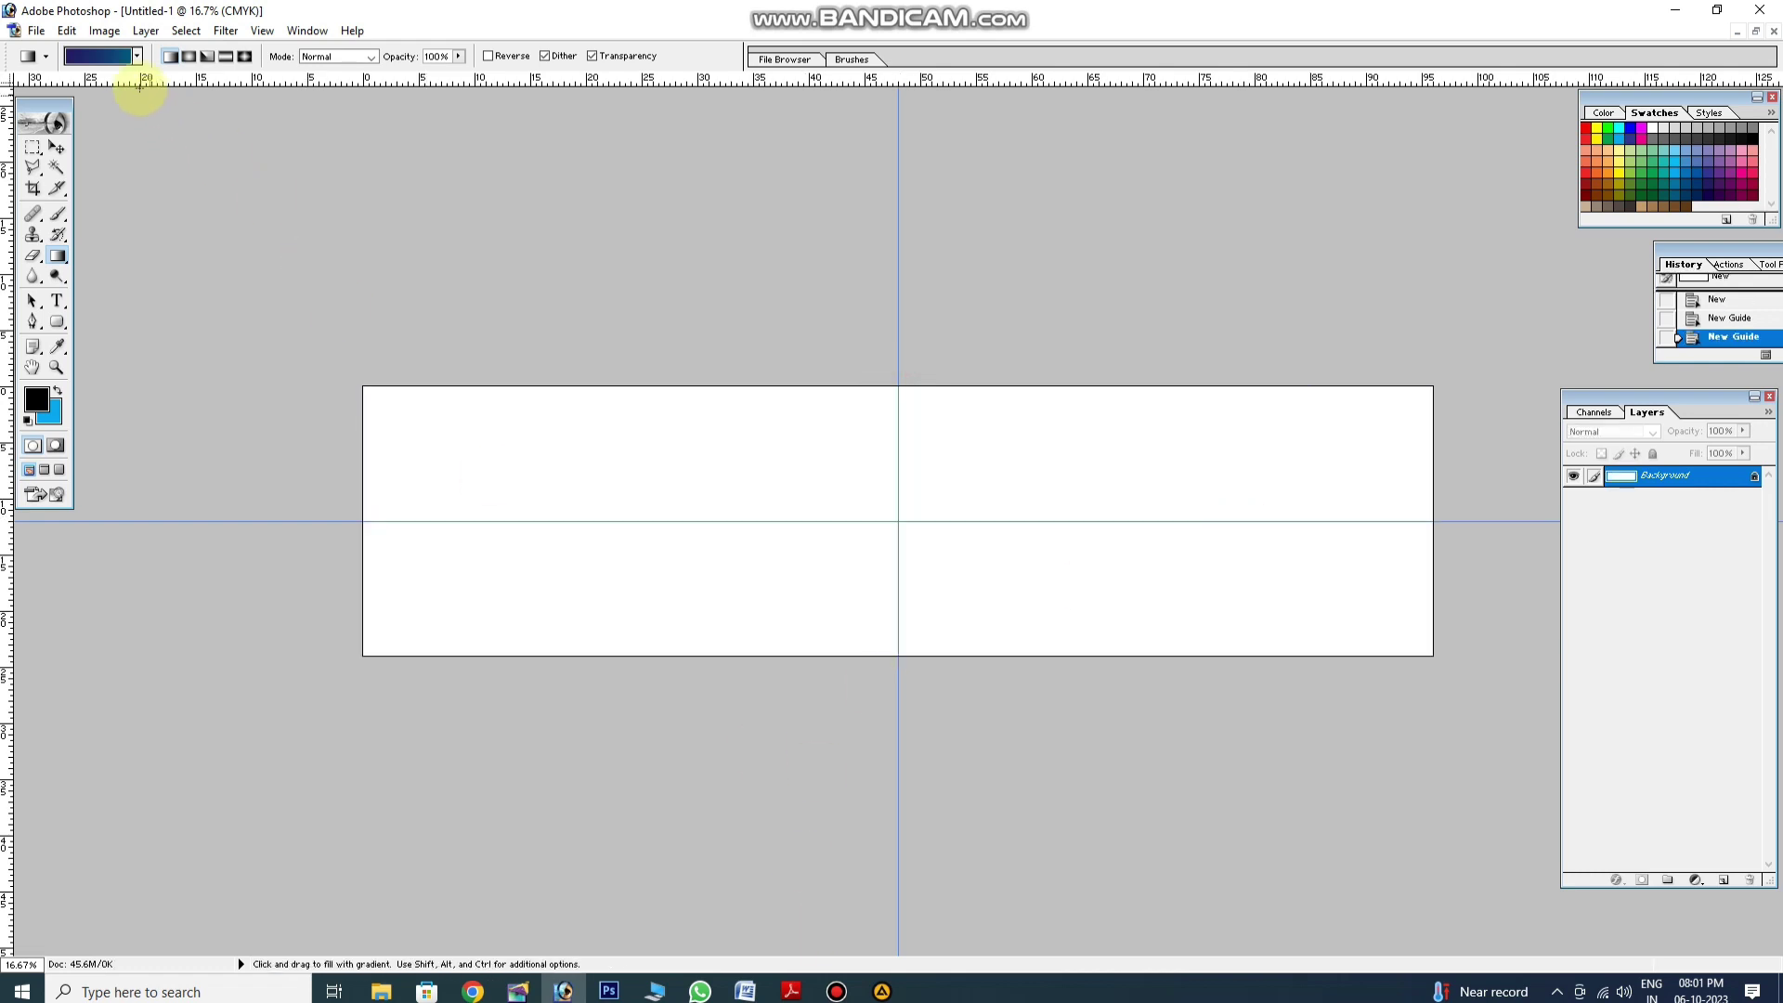
pyautogui.click(93, 57)
pyautogui.click(743, 745)
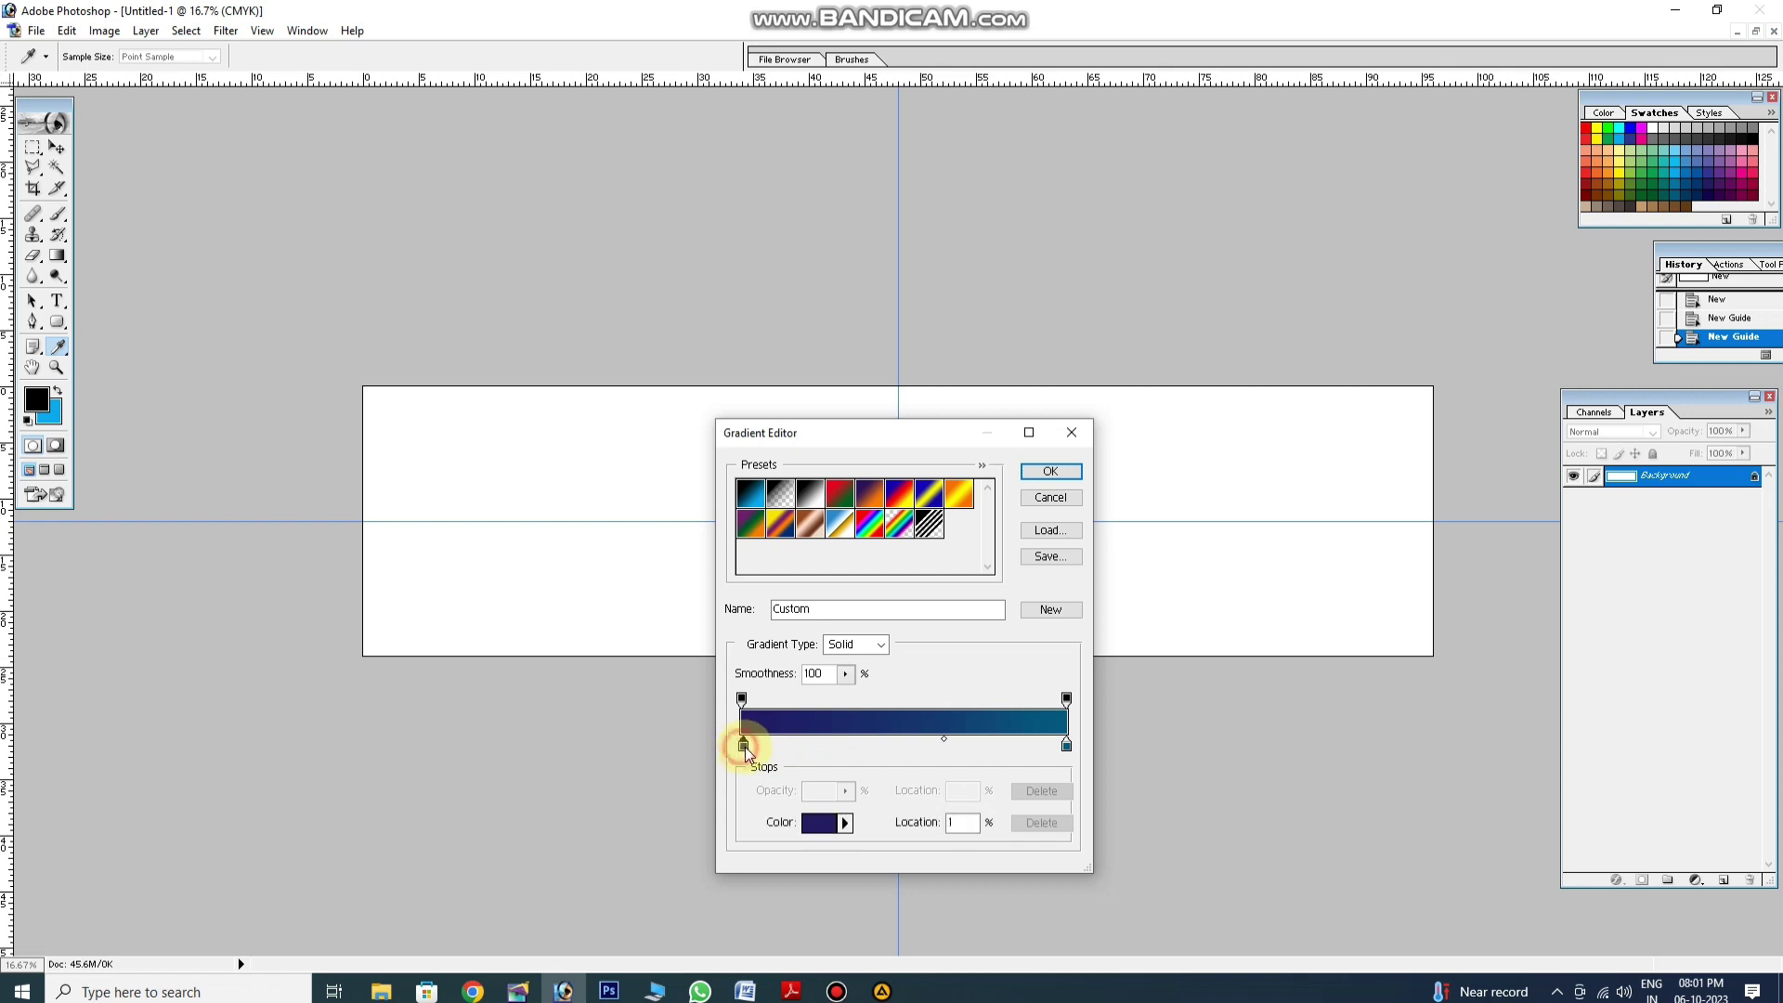
pyautogui.click(966, 743)
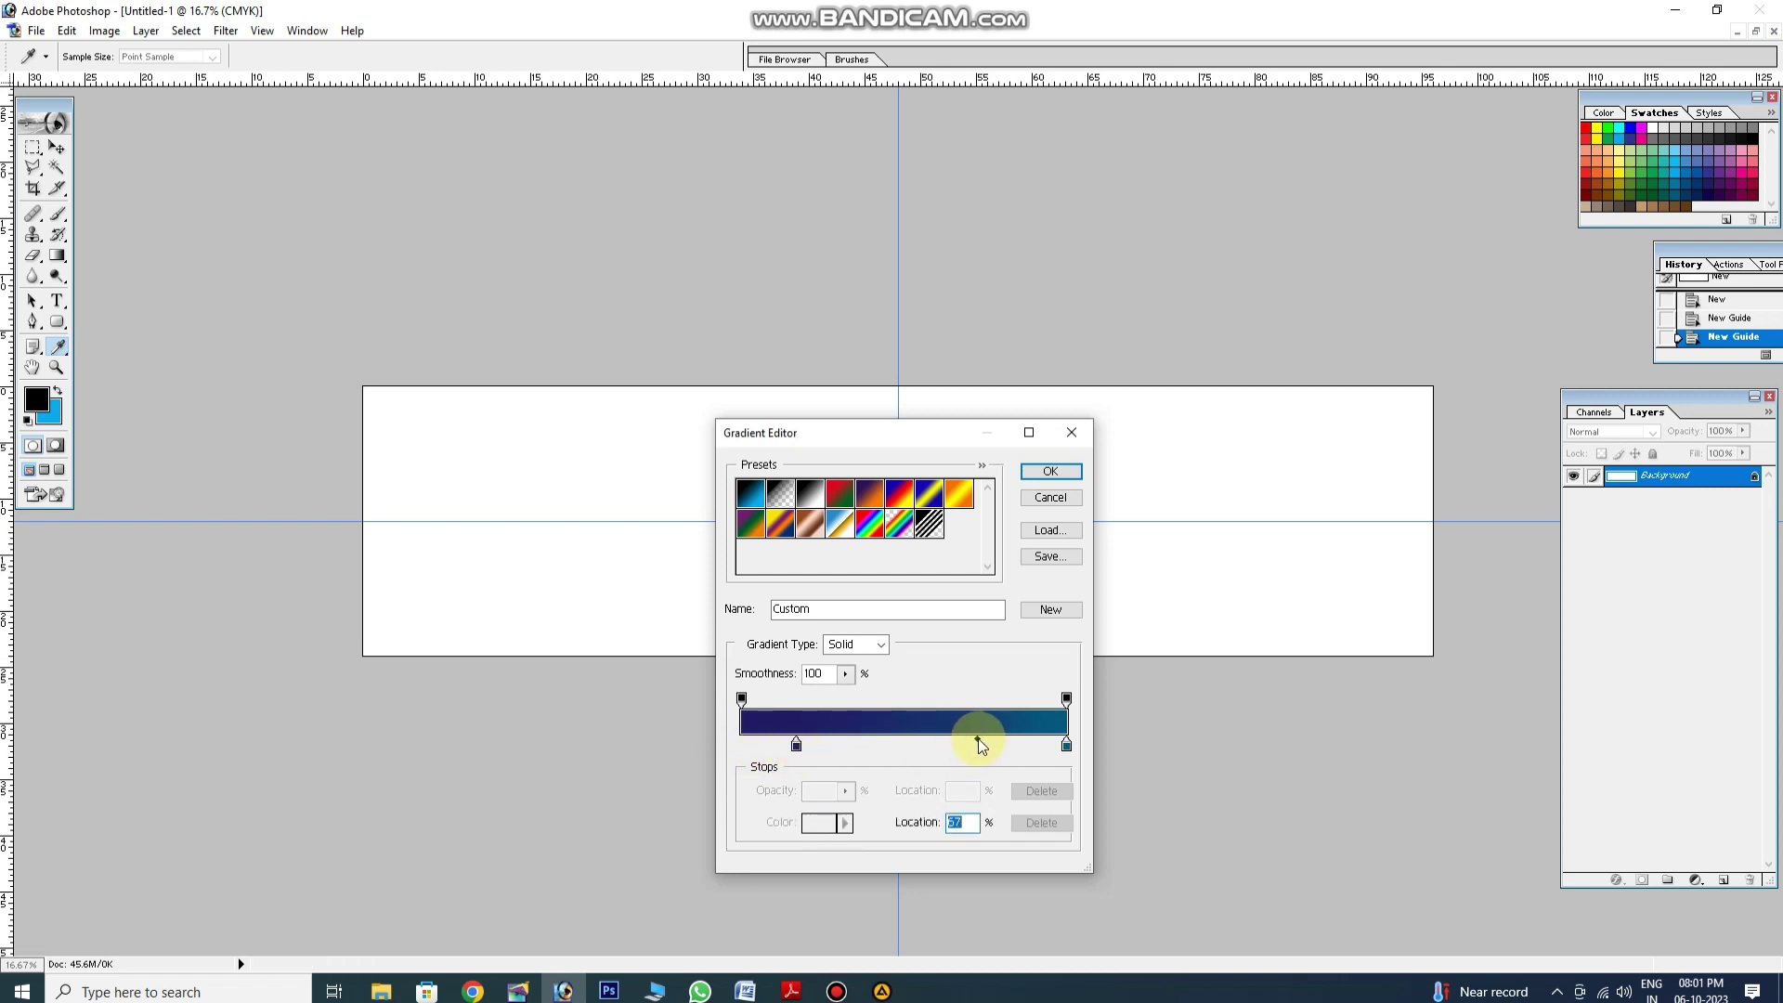
pyautogui.click(1050, 471)
pyautogui.moveTo(901, 392); pyautogui.dragTo(898, 657)
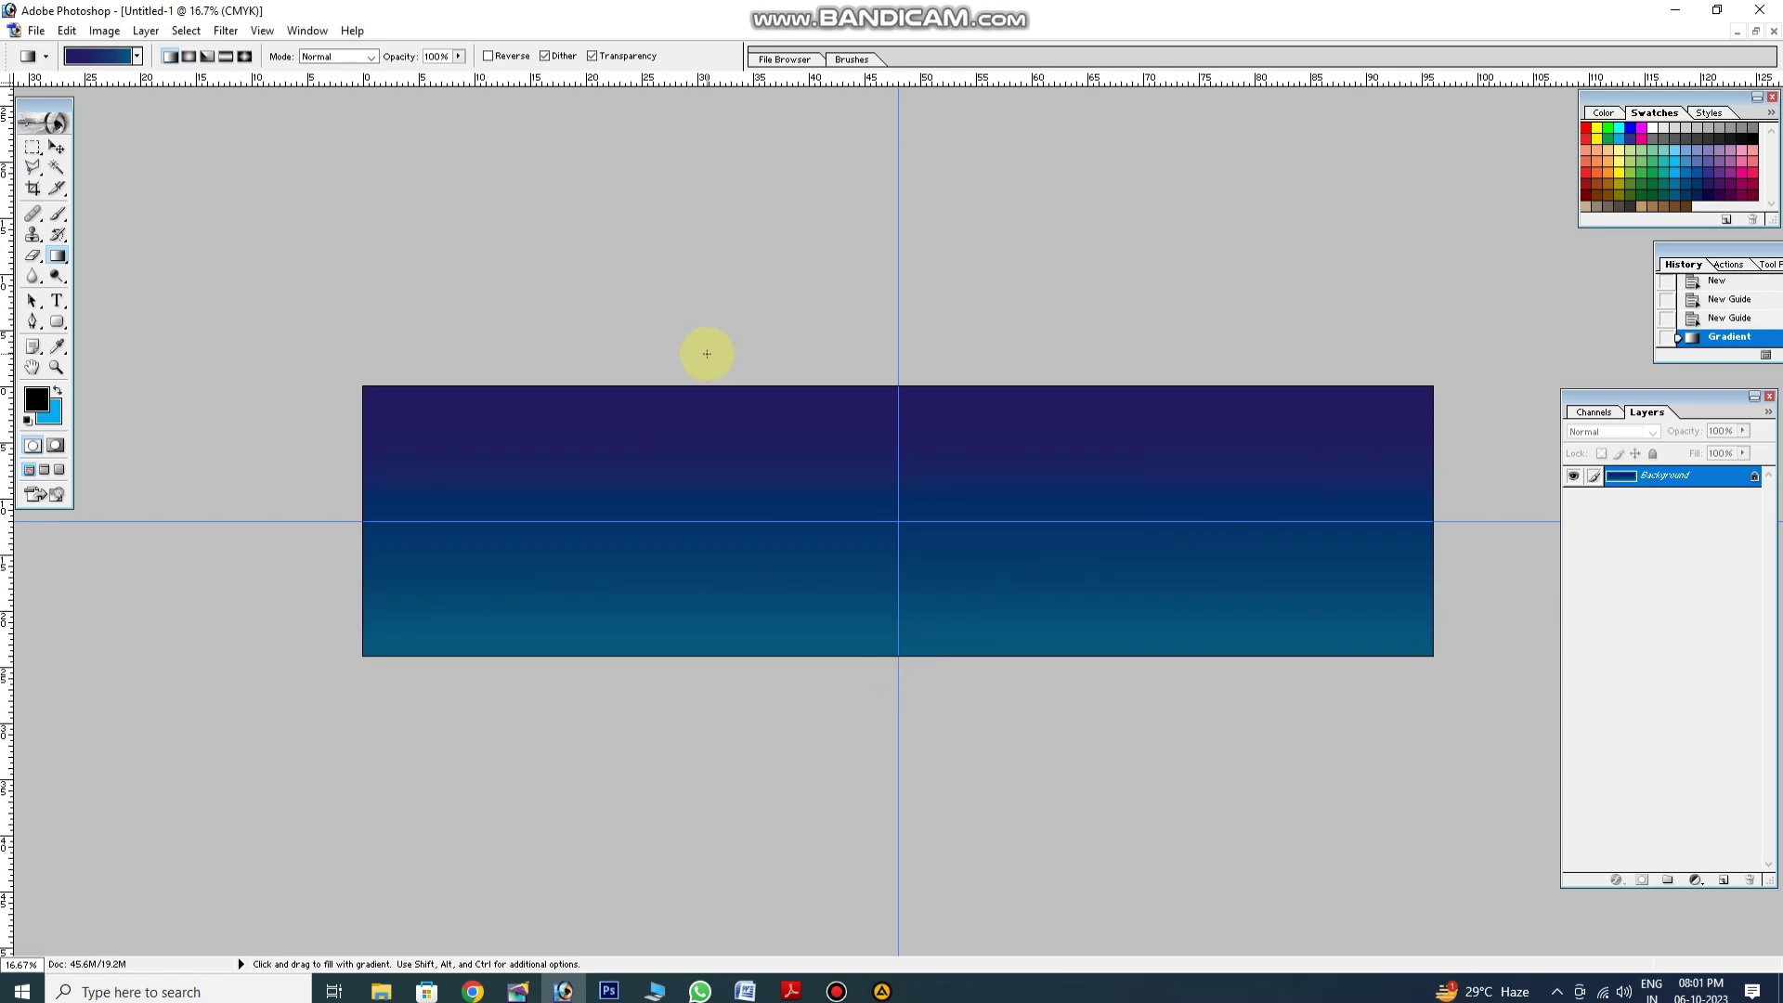
# - Undo, move the navy stop inward, shift the midpoint toward teal, and refill the canvas
pyautogui.hotkey('ctrl', 'z')
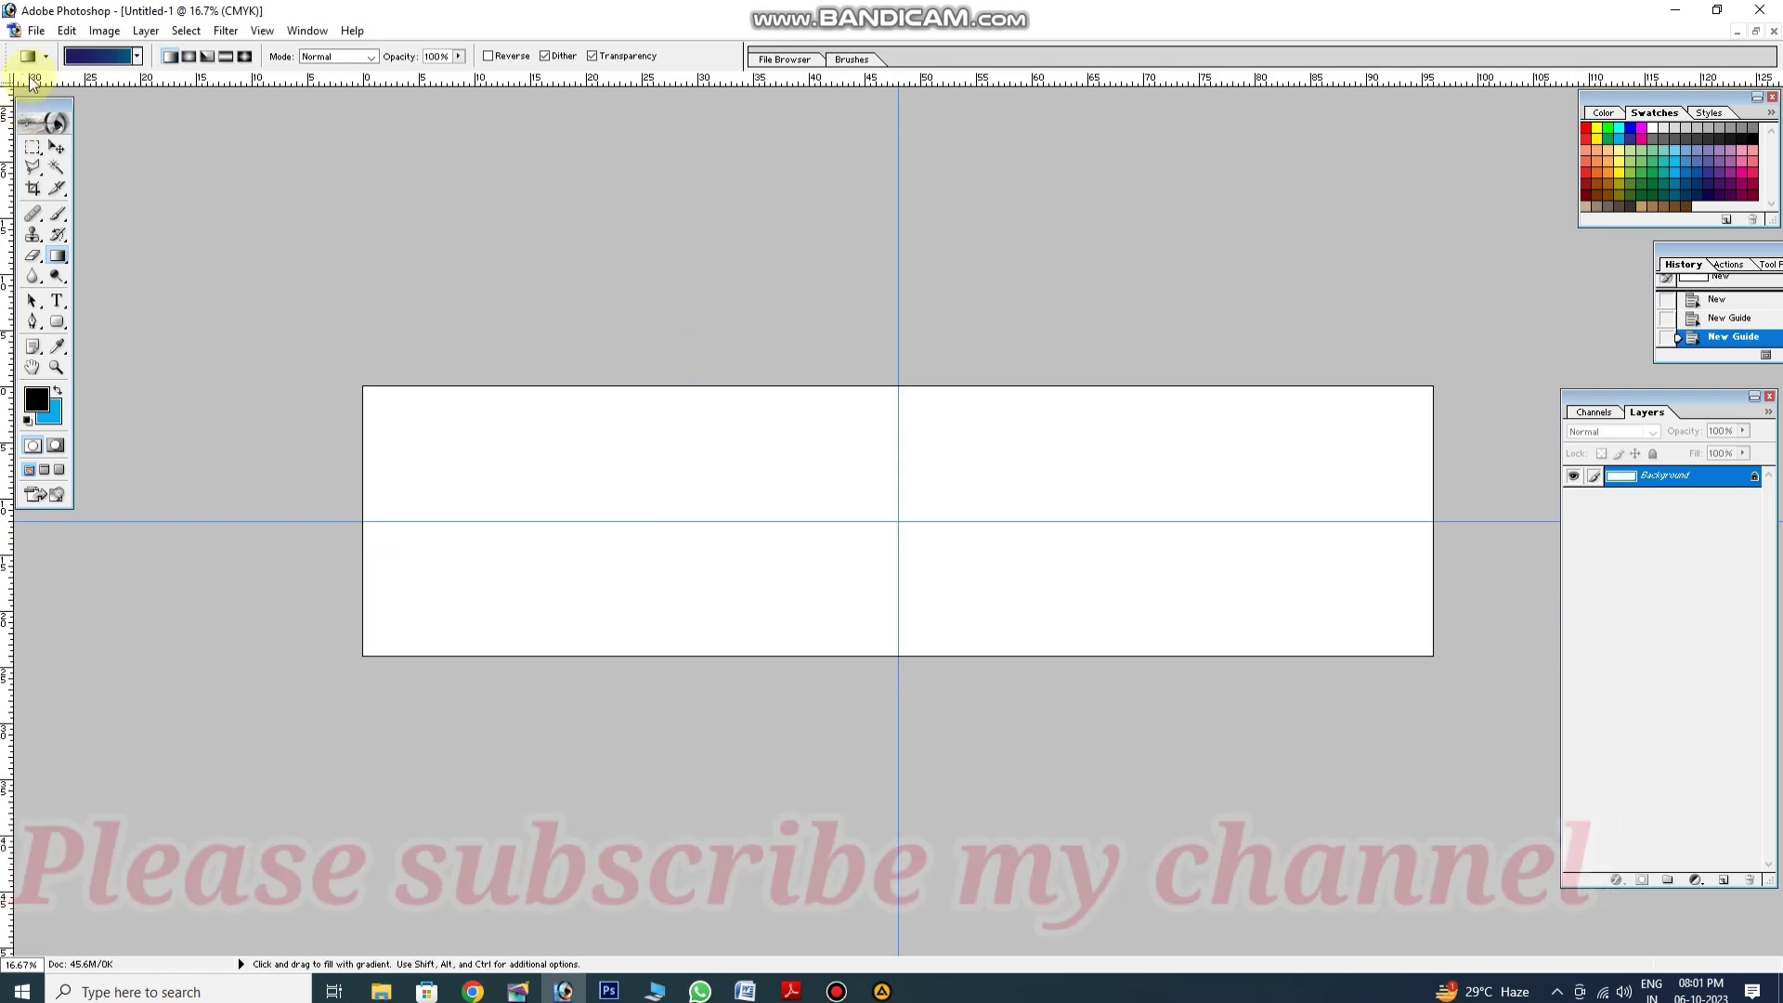
pyautogui.click(97, 55)
pyautogui.click(796, 745)
pyautogui.moveTo(795, 744); pyautogui.dragTo(851, 744)
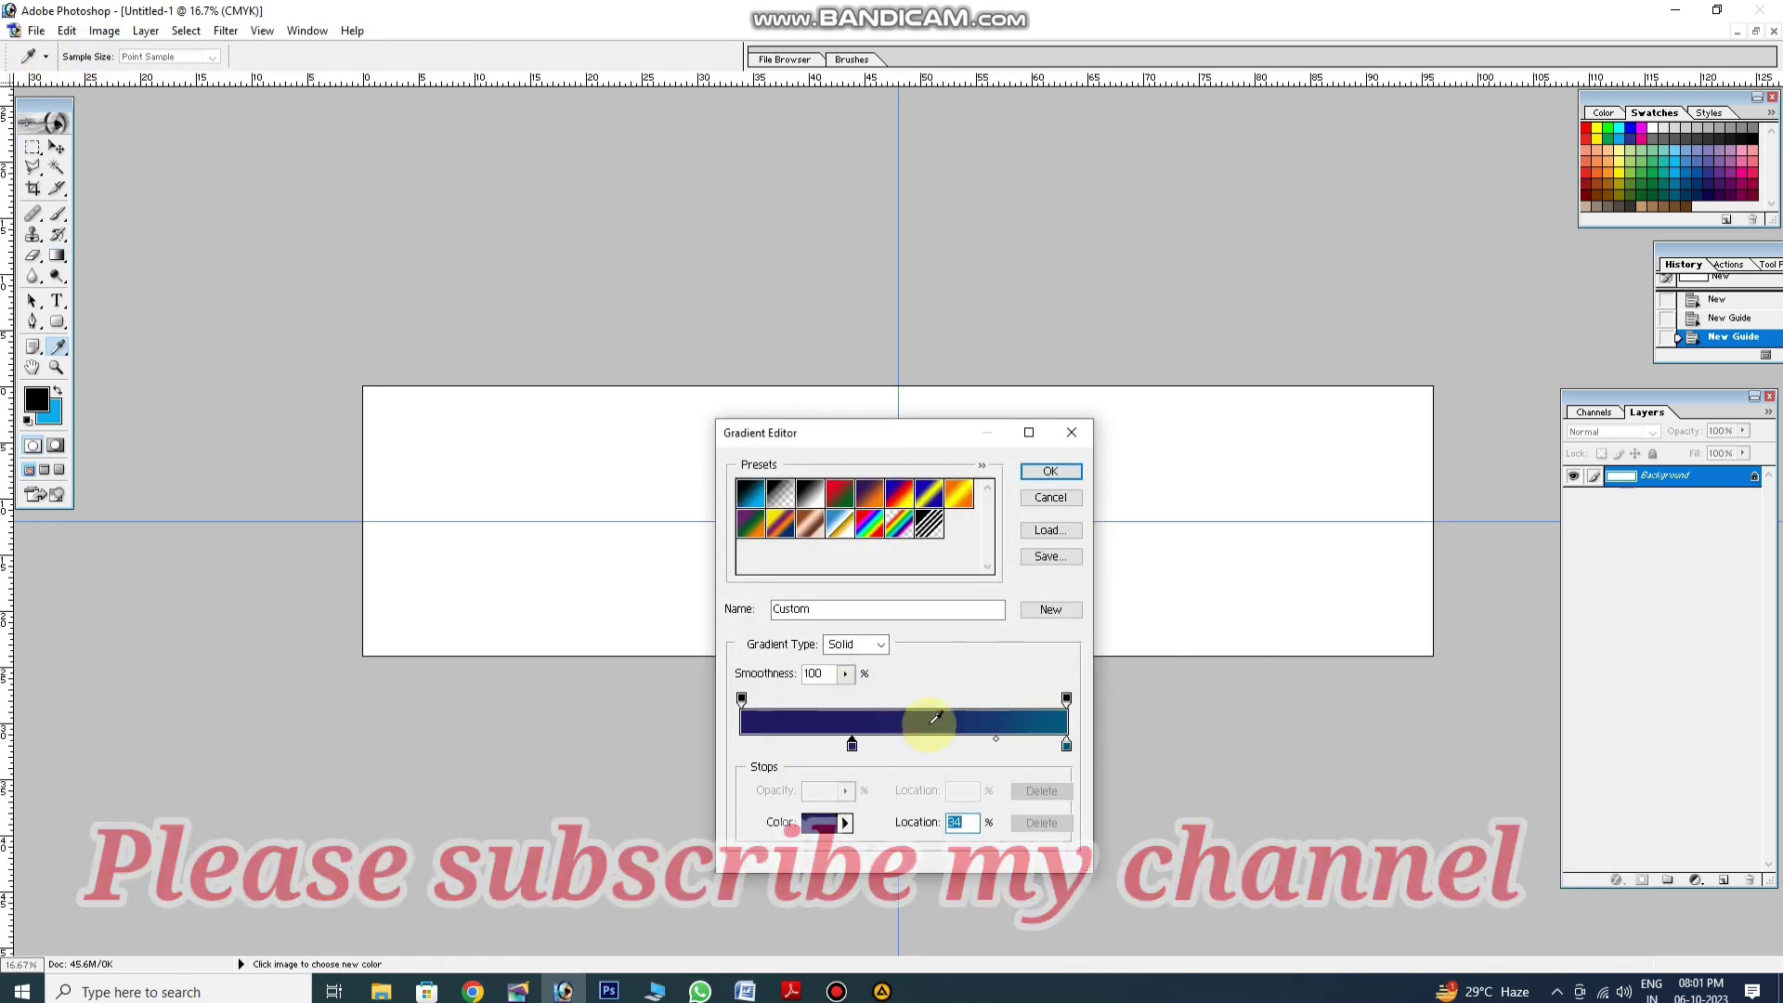
pyautogui.click(1026, 743)
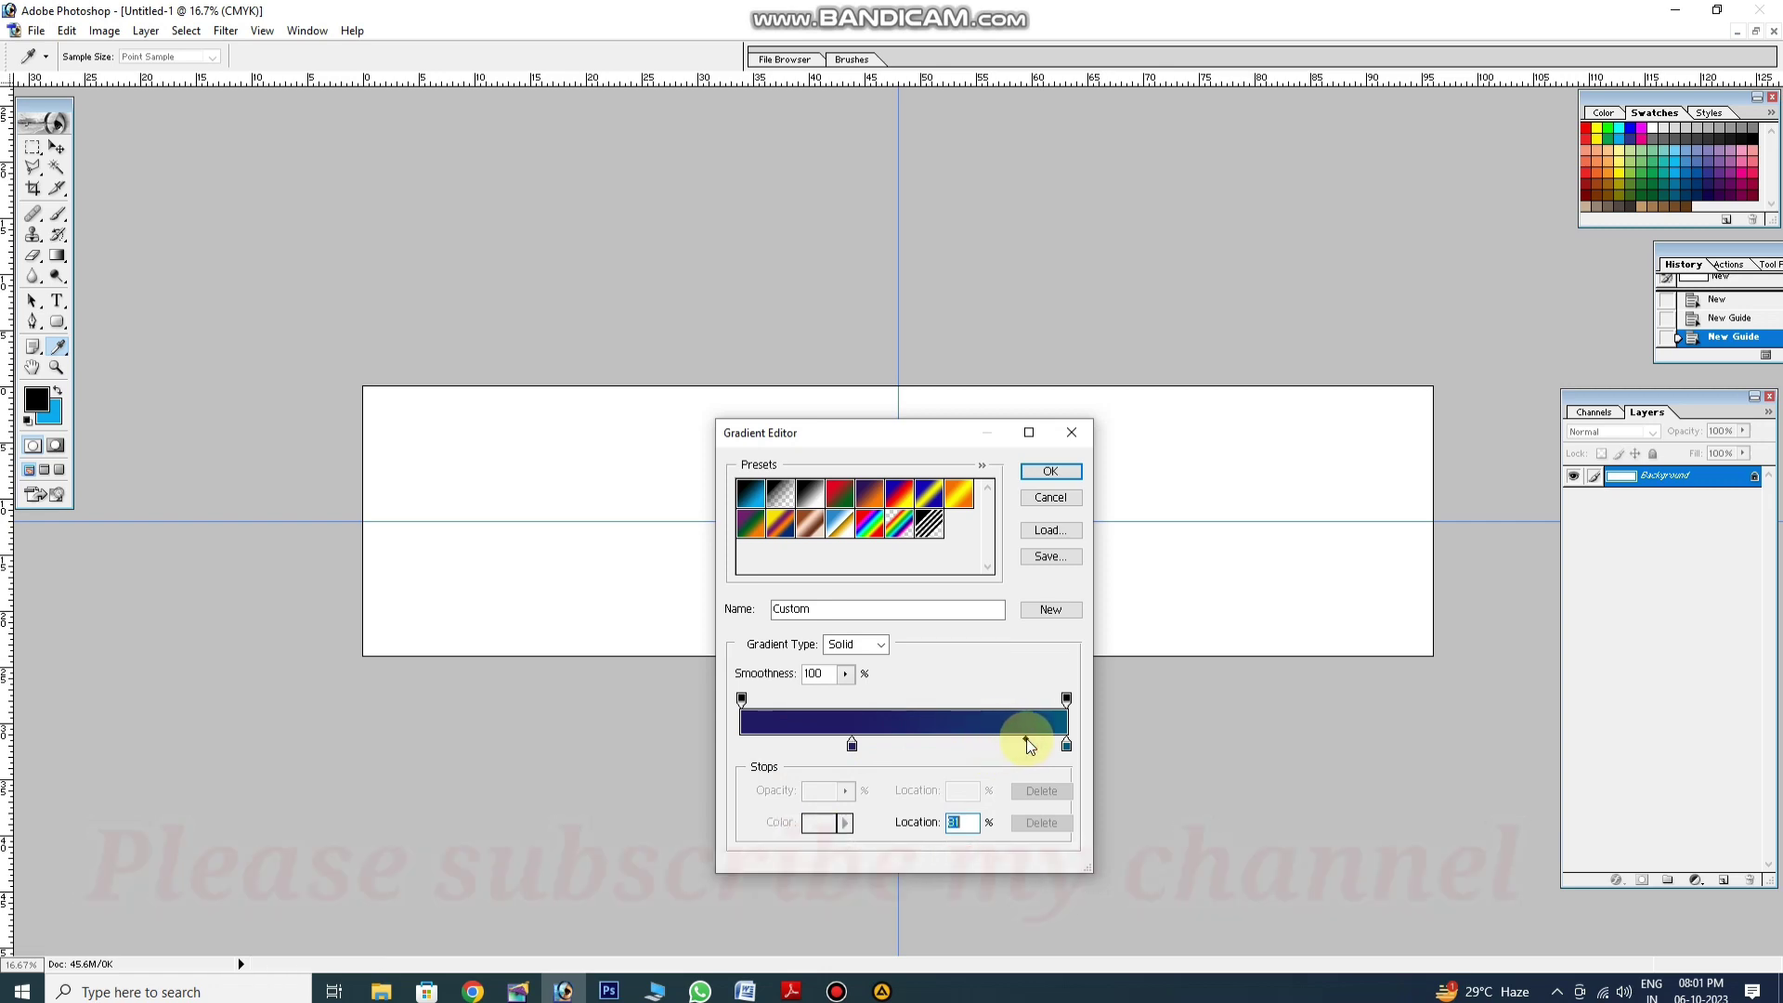
pyautogui.click(1050, 470)
pyautogui.moveTo(900, 418); pyautogui.dragTo(902, 615)
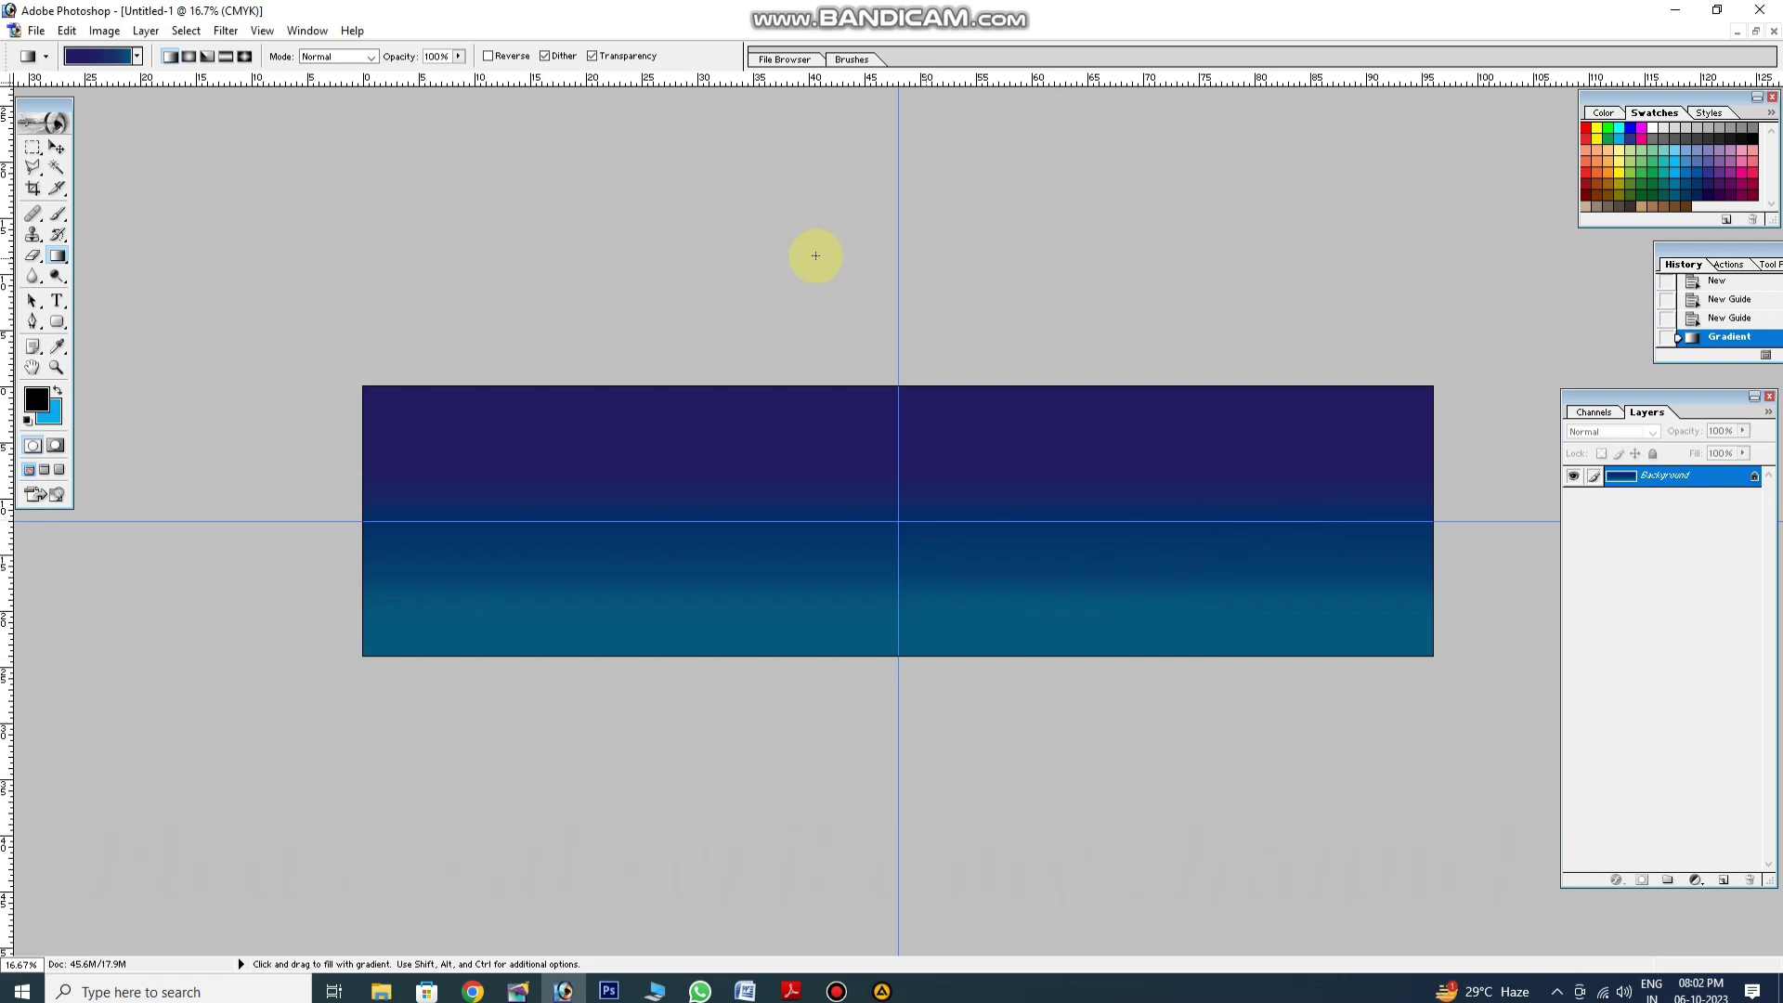
pyautogui.click(57, 146)
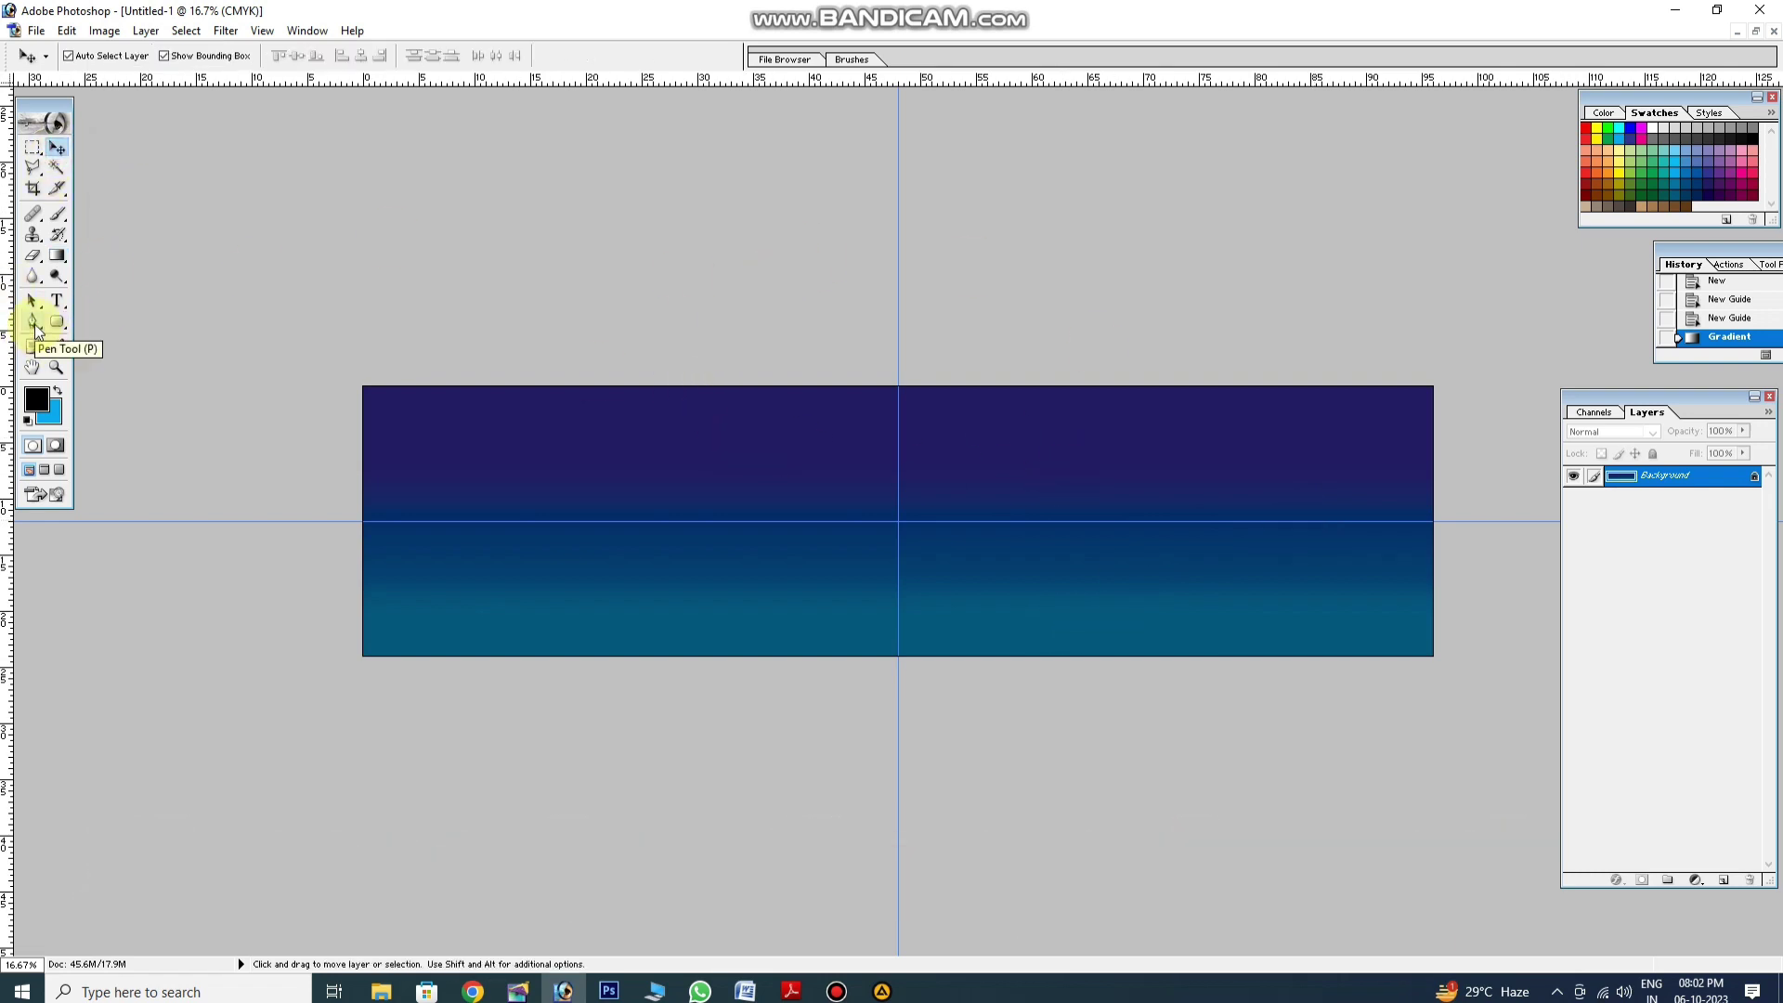
pyautogui.click(34, 325)
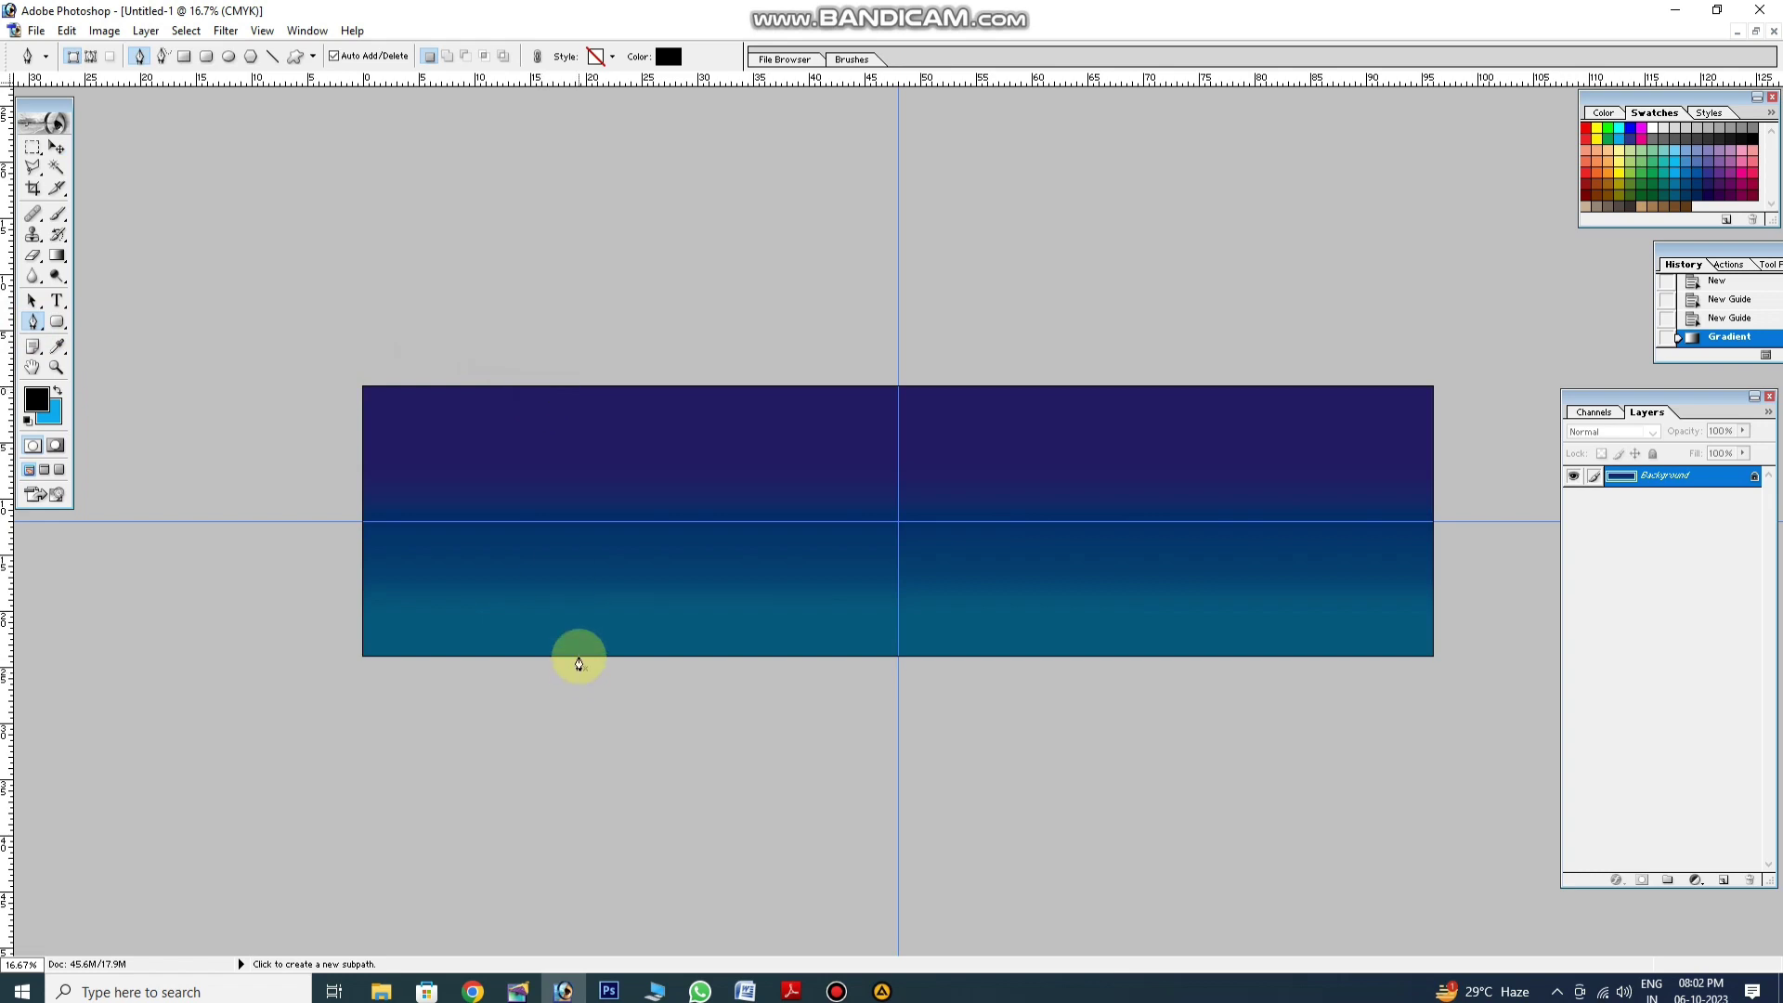
pyautogui.click(573, 658)
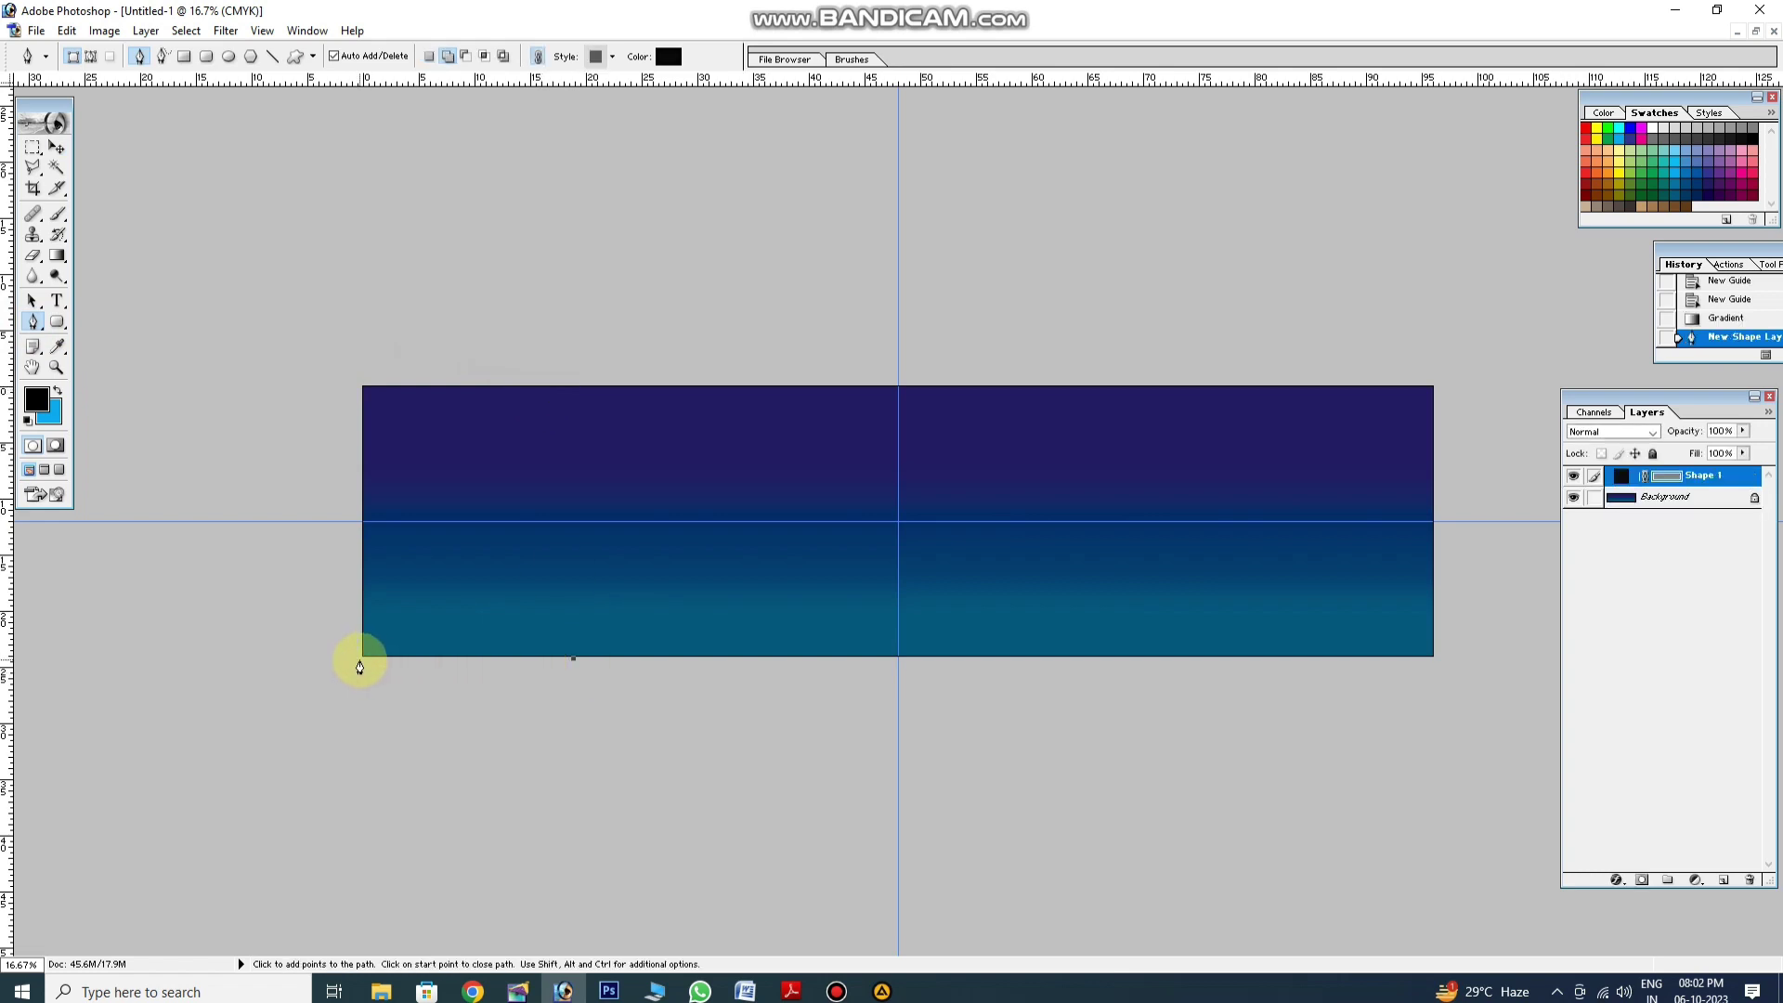
pyautogui.click(358, 659)
pyautogui.click(352, 379)
pyautogui.click(581, 381)
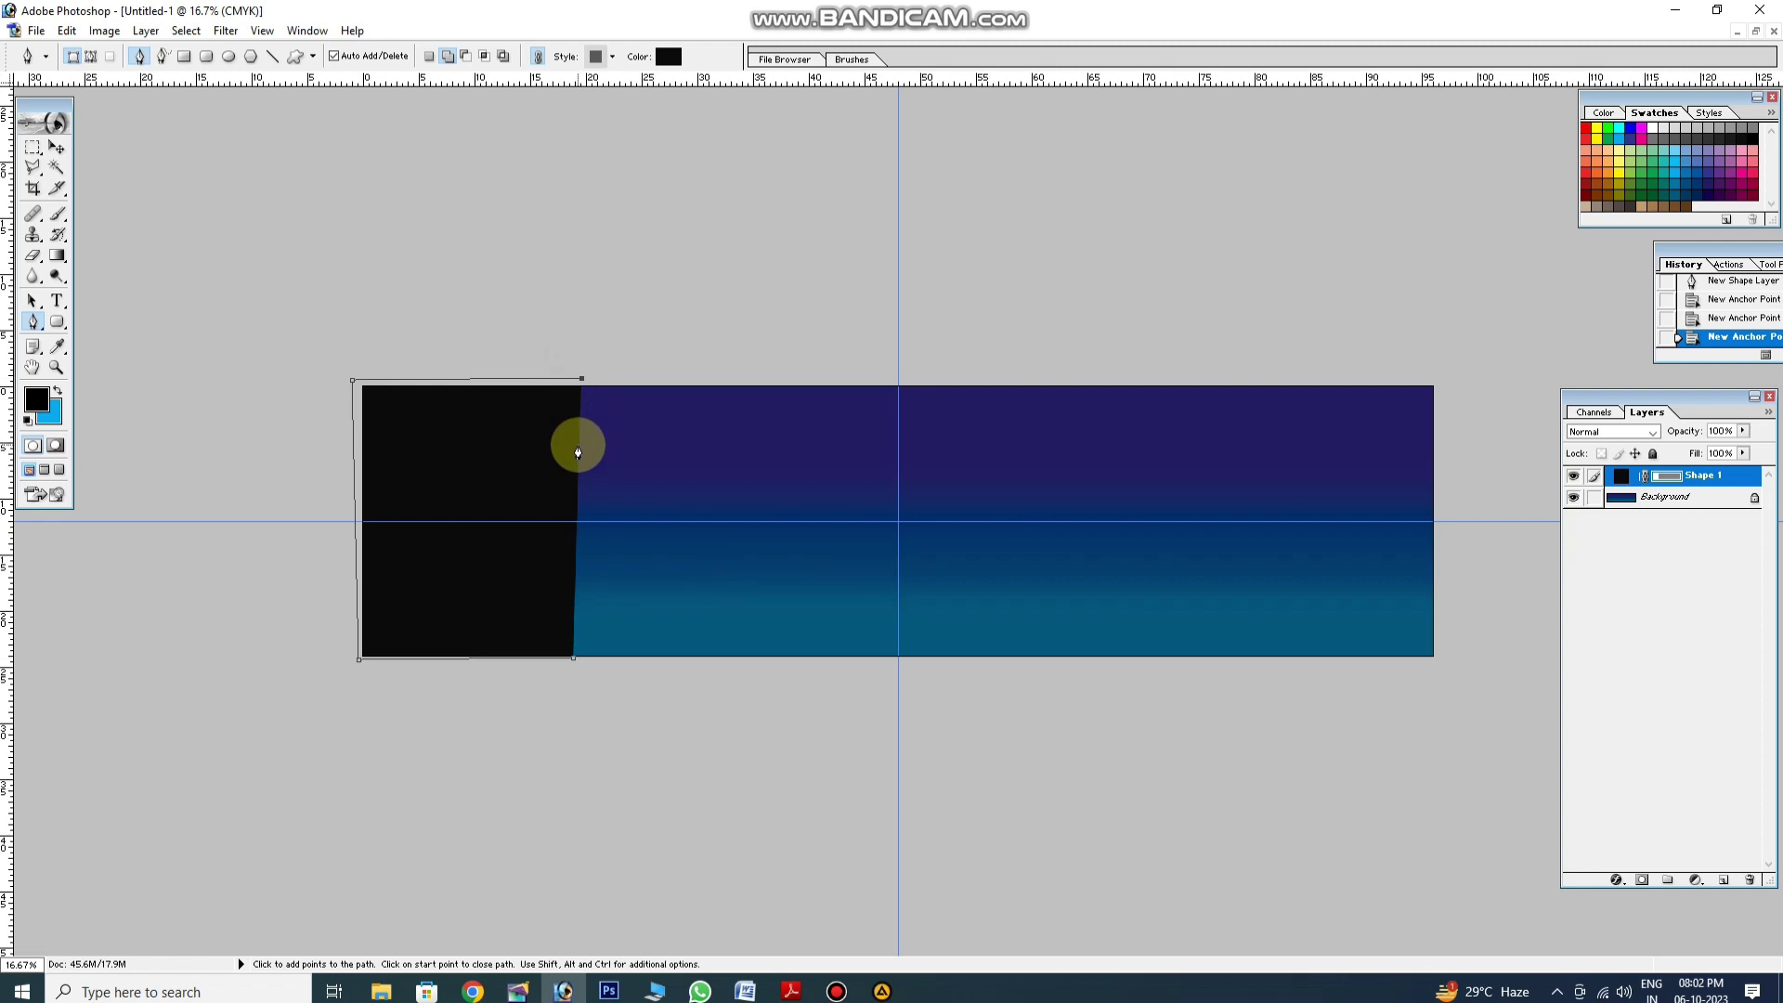
pyautogui.click(577, 452)
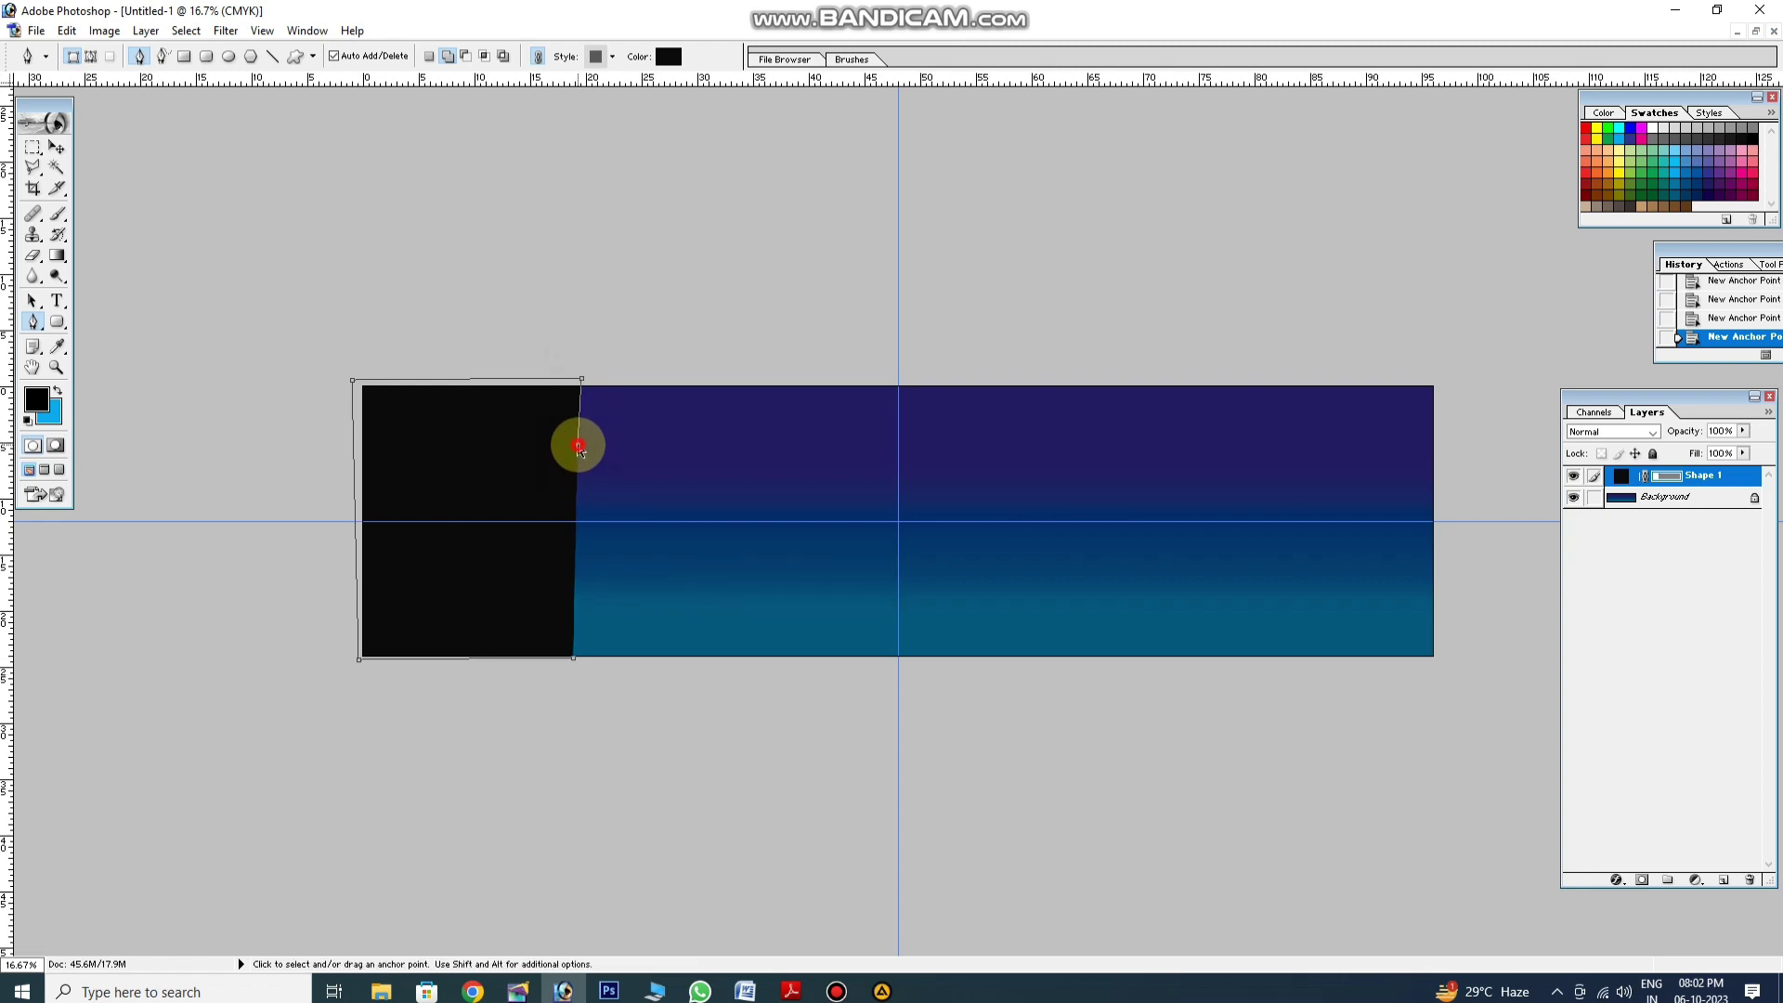
pyautogui.moveTo(577, 449); pyautogui.dragTo(557, 454)
pyautogui.hotkey('ctrl', 'alt', 'z')
pyautogui.hotkey('ctrl', 'alt', 'z')
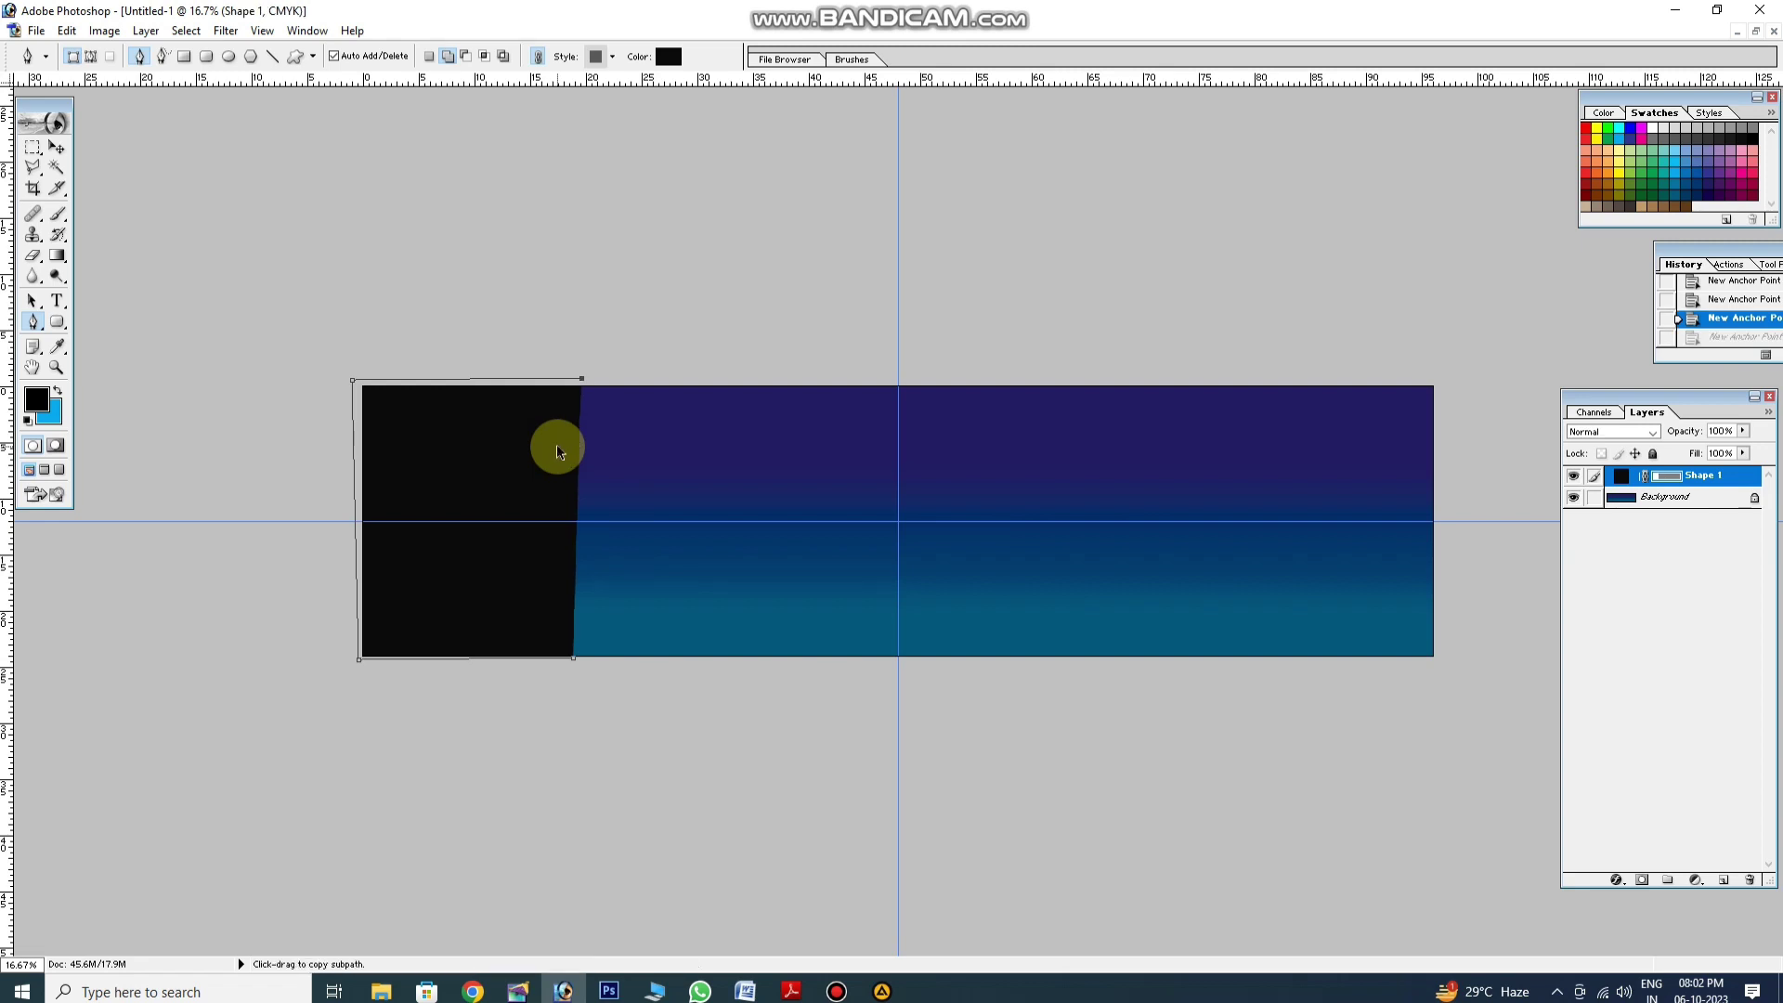
pyautogui.hotkey('ctrl', 'alt', 'z')
pyautogui.hotkey('ctrl', 'alt', 'z')
pyautogui.hotkey('ctrl', 'alt', 'z')
pyautogui.hotkey('ctrl', 'alt', 'z')
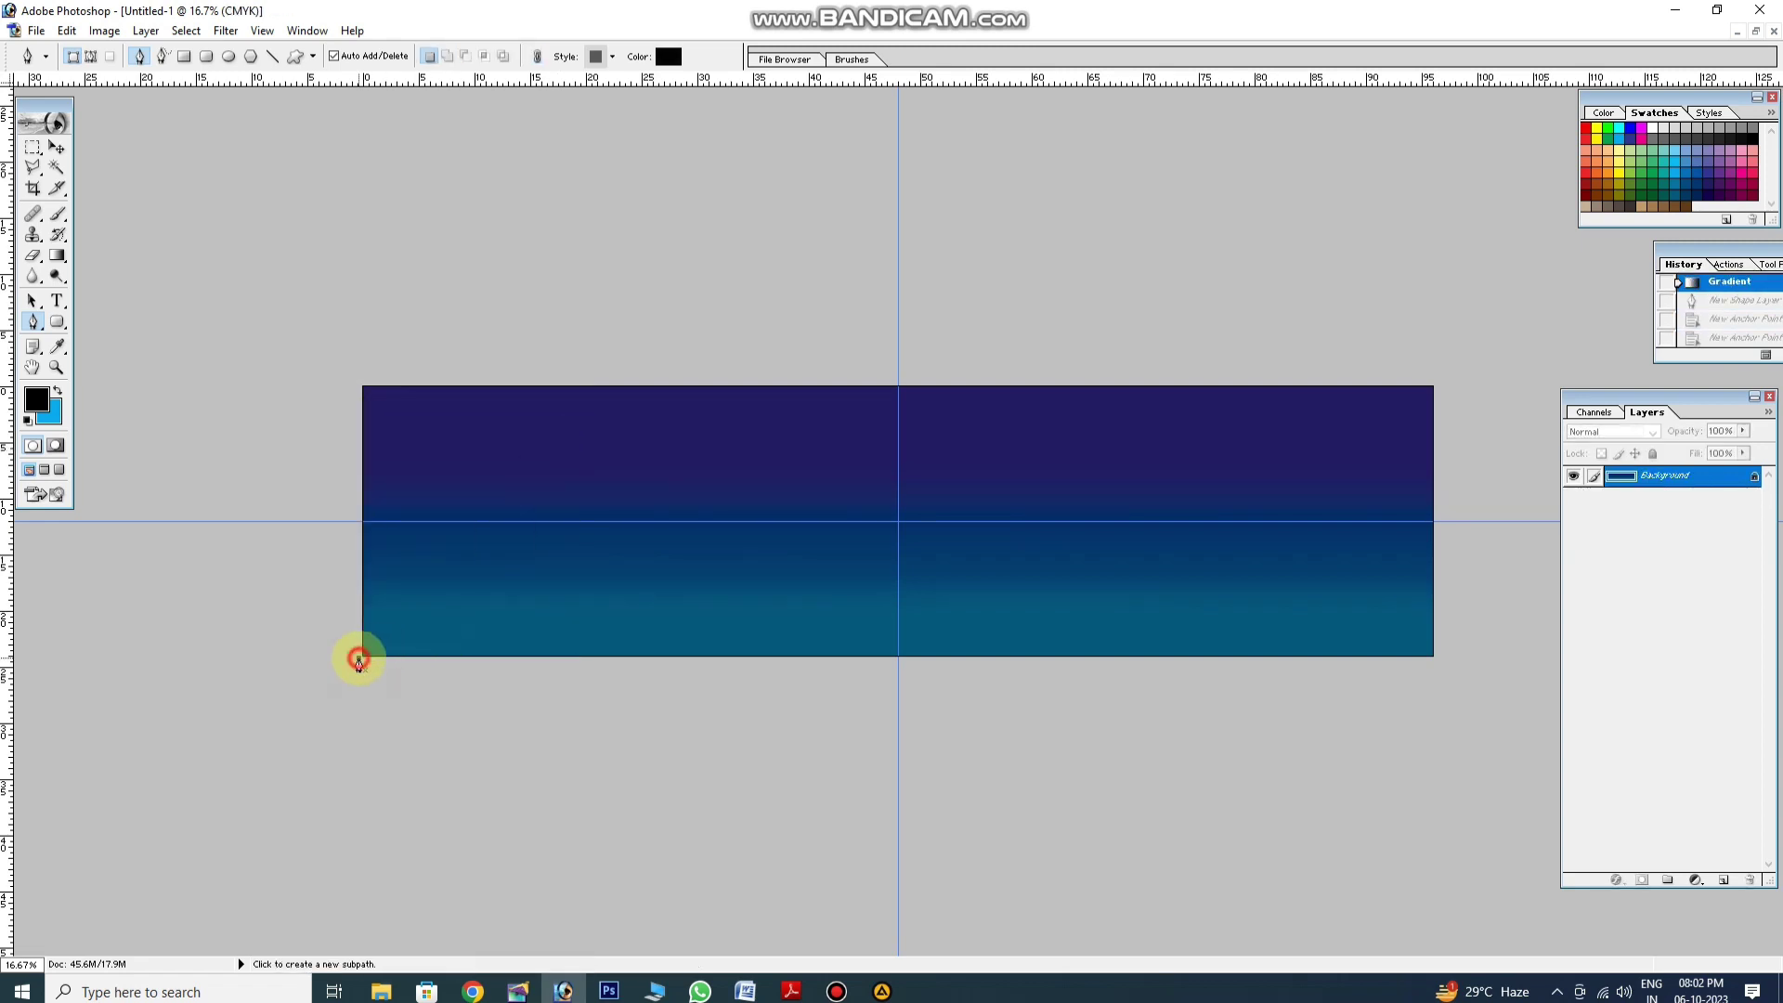
# - Outline the black shape's corners at the left end and bend its right edge inward
pyautogui.click(358, 658)
pyautogui.click(357, 382)
pyautogui.click(538, 376)
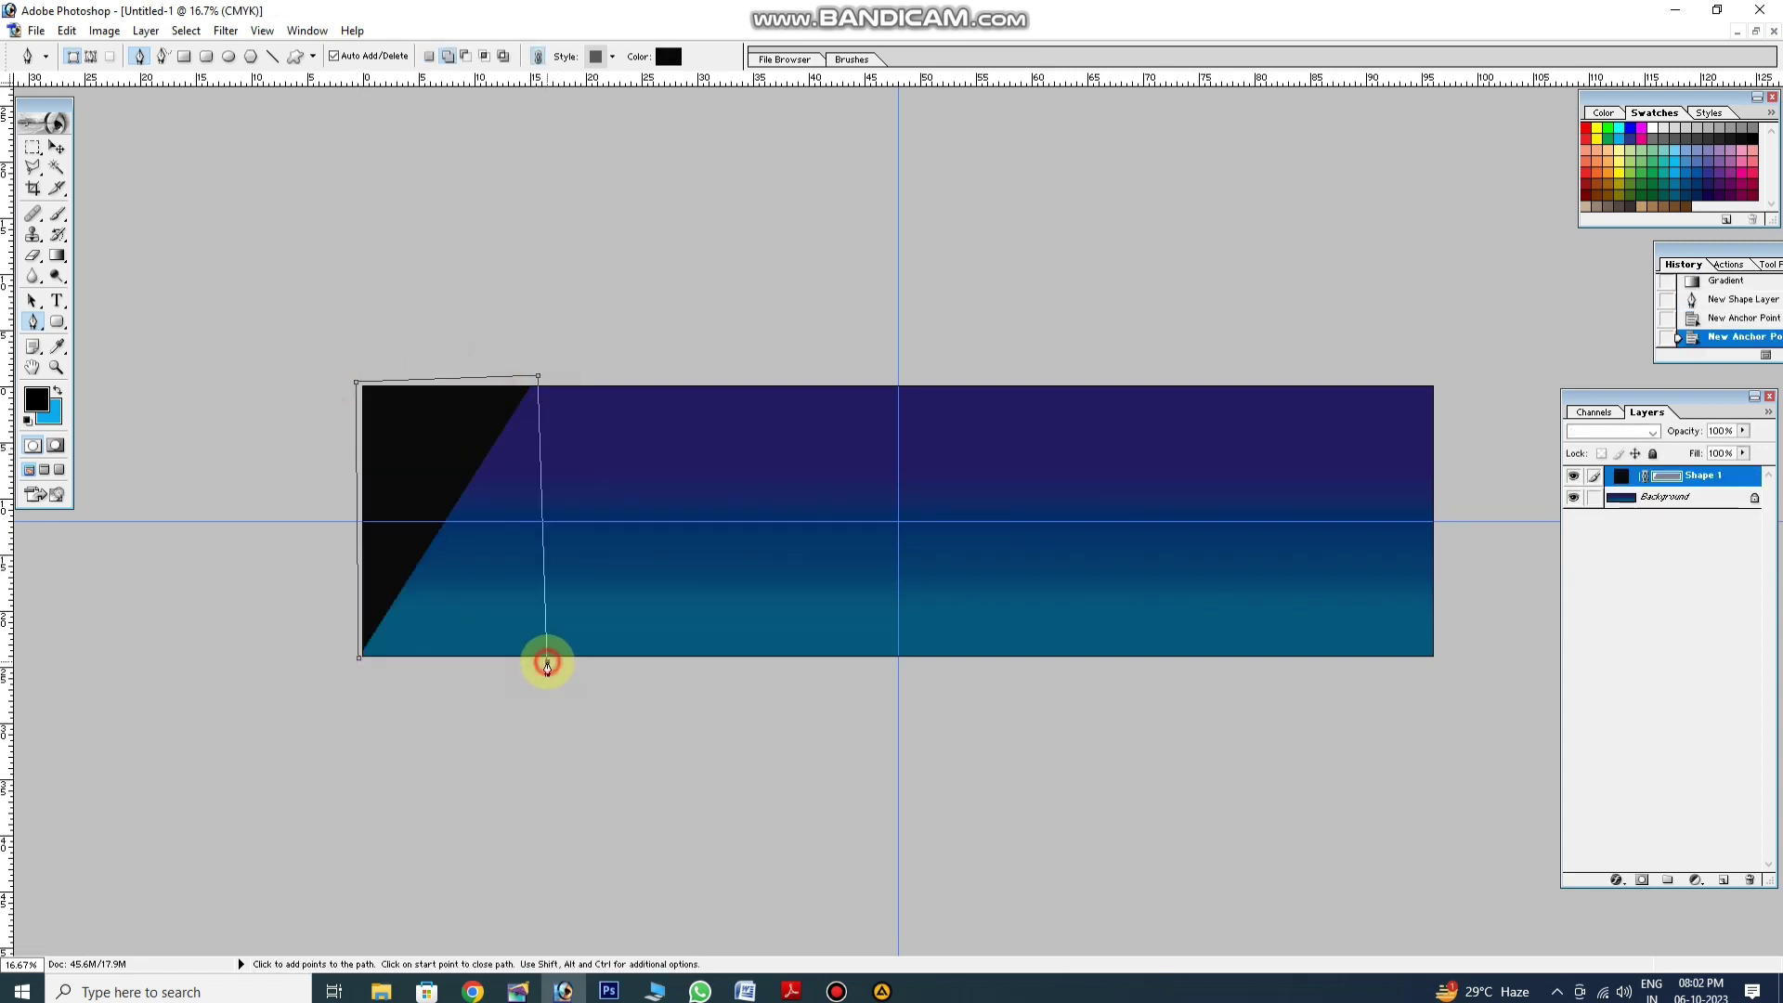
pyautogui.click(547, 661)
pyautogui.click(539, 447)
pyautogui.moveTo(539, 443); pyautogui.dragTo(507, 449)
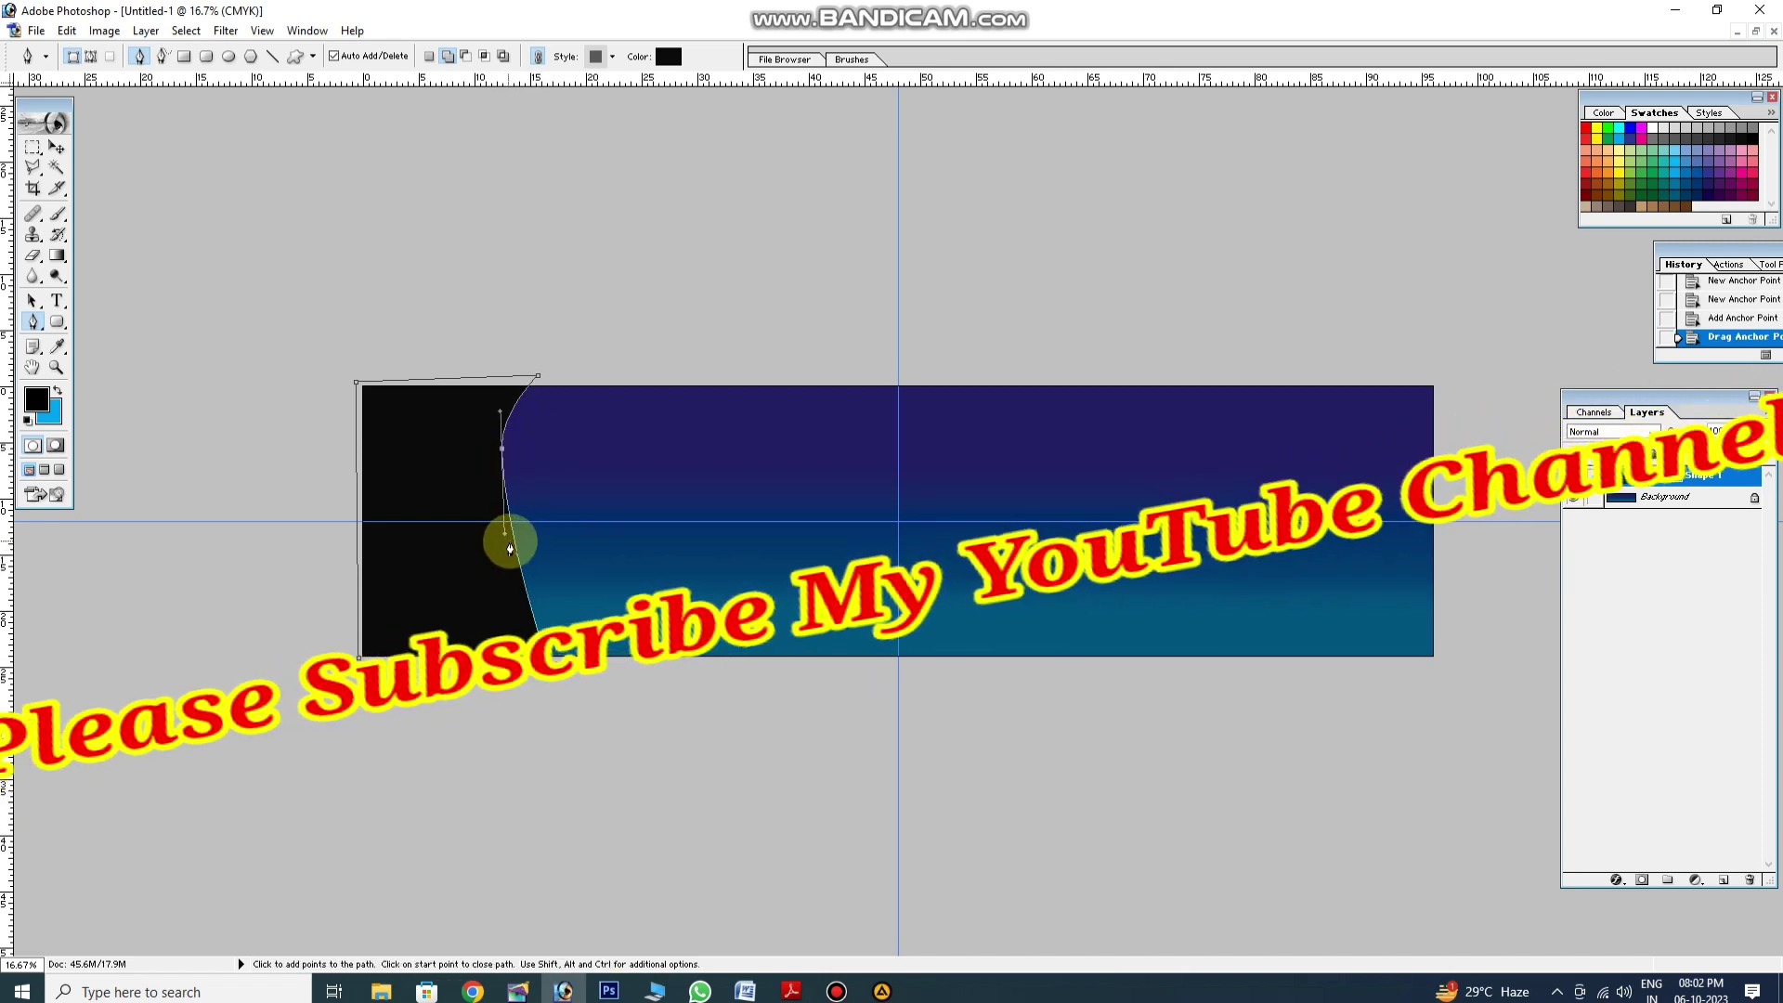
# - Refine the S-curve on the right edge, close the path, and select the shape layer
pyautogui.moveTo(510, 537); pyautogui.dragTo(548, 542)
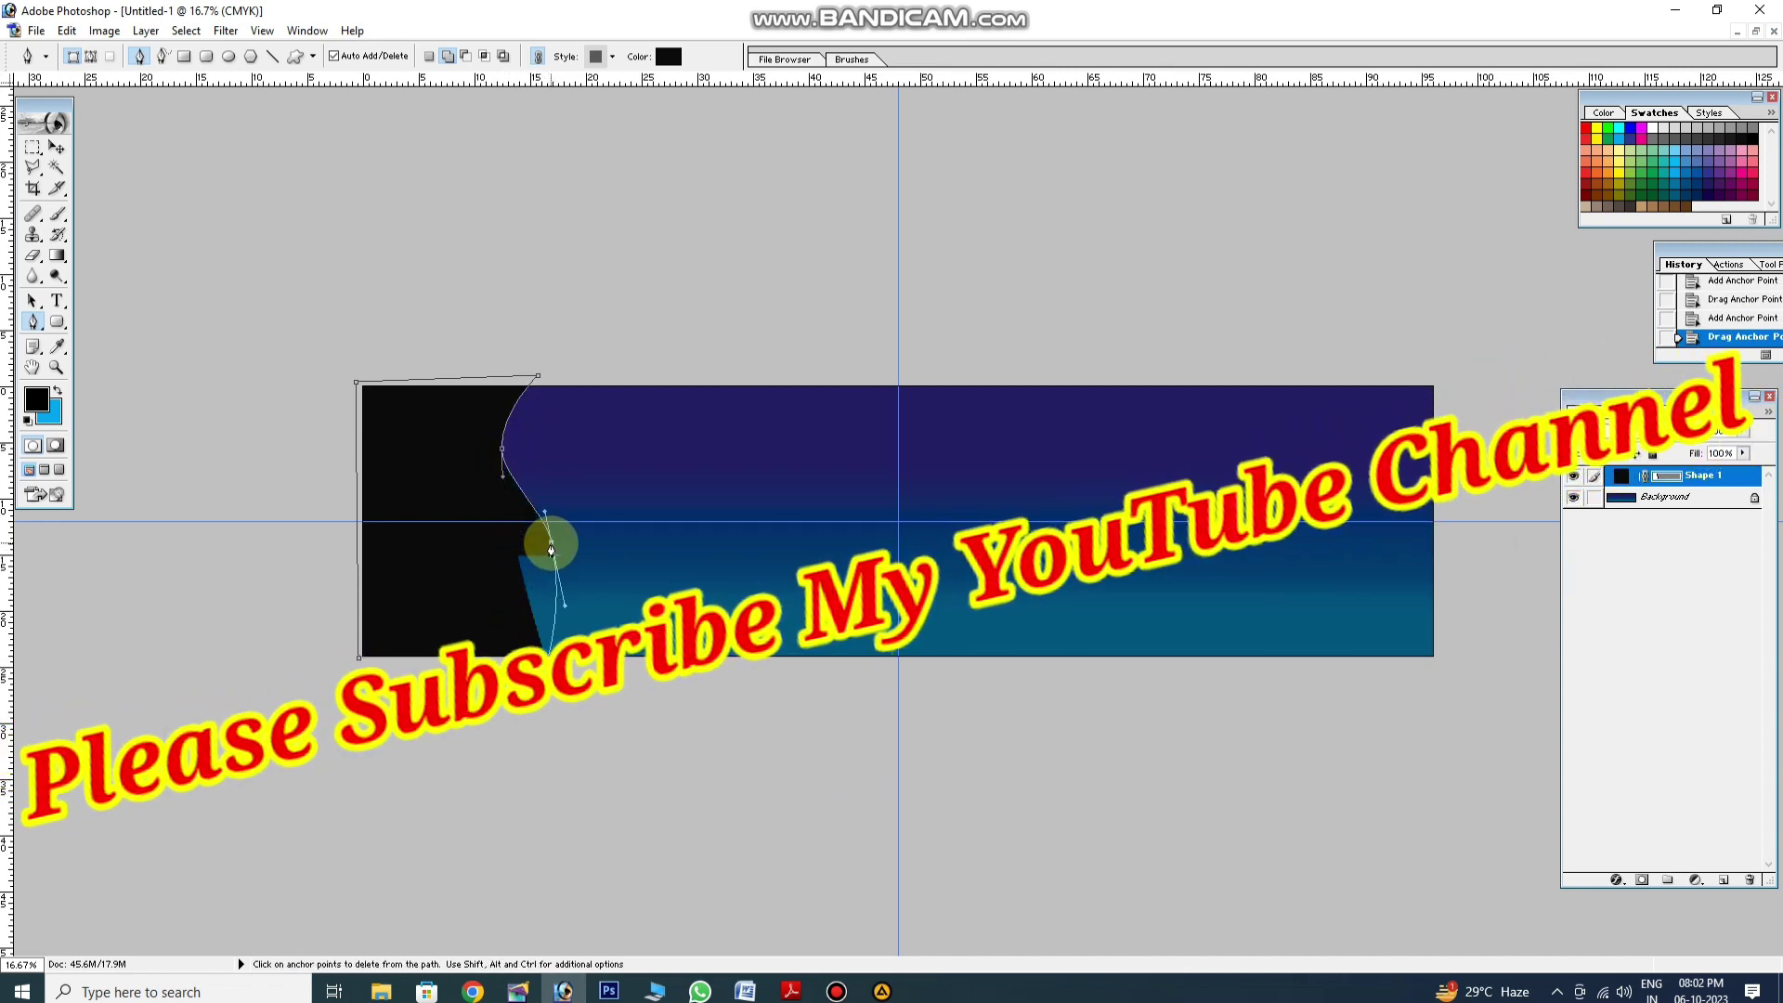
pyautogui.moveTo(501, 460); pyautogui.dragTo(500, 459)
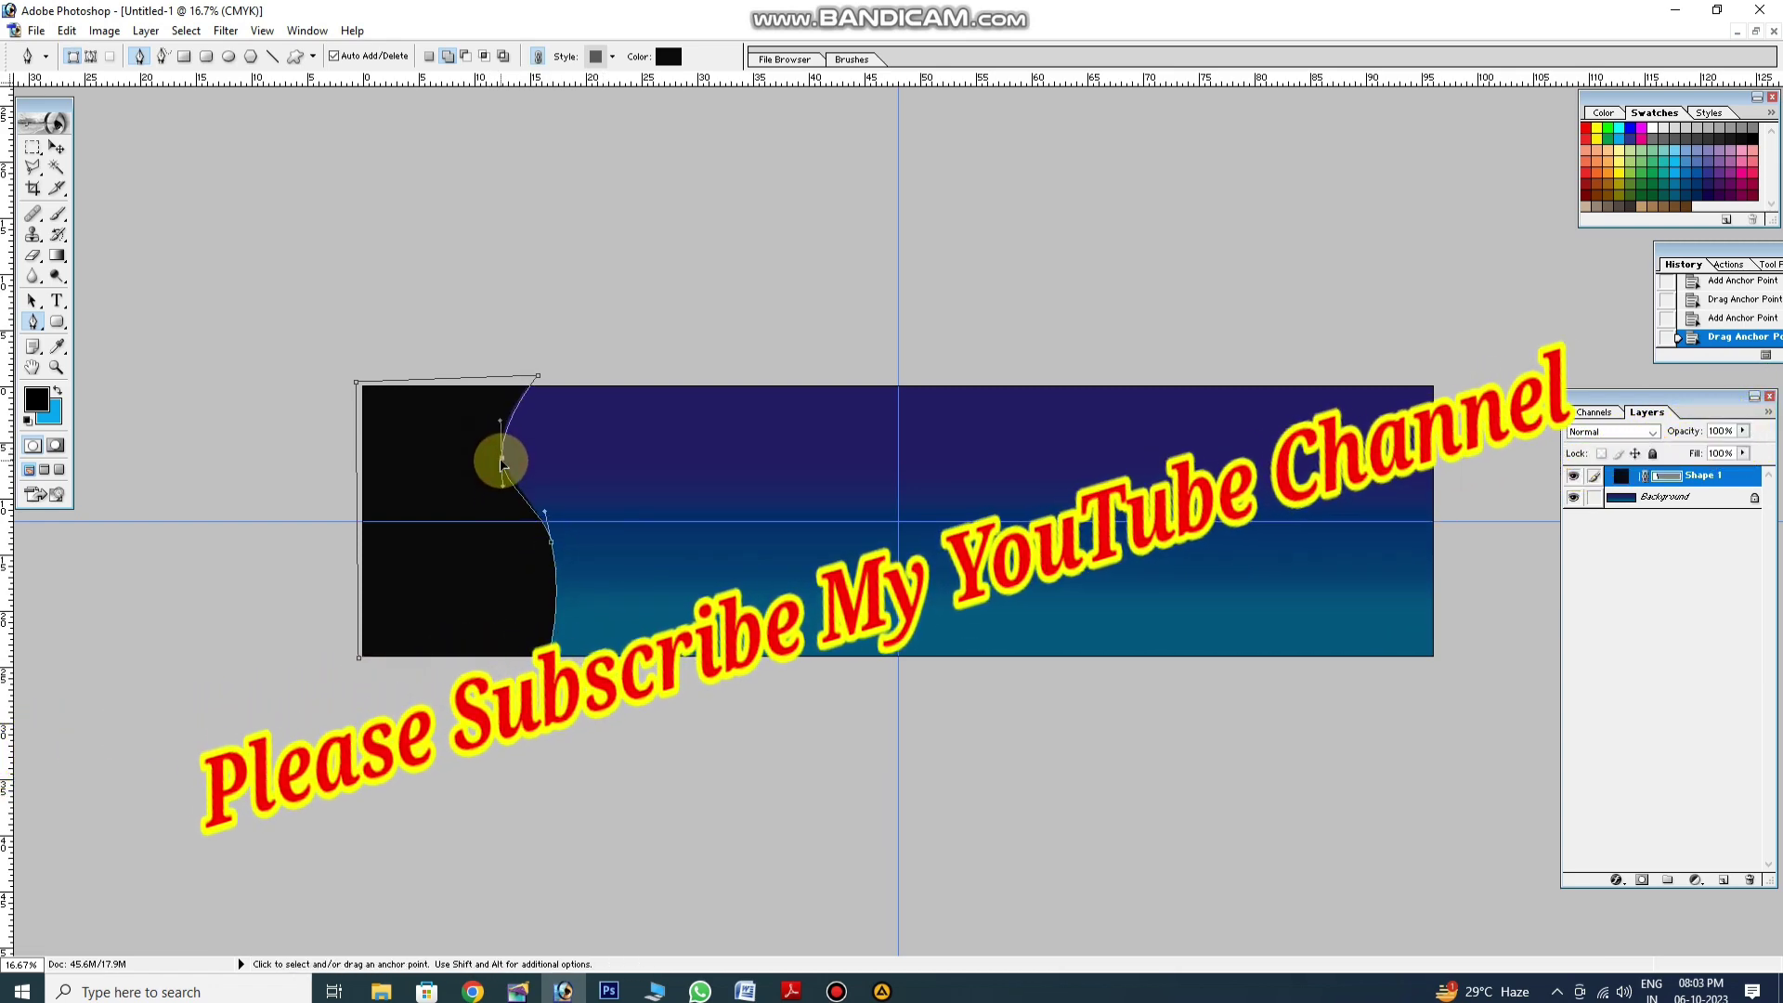
pyautogui.moveTo(549, 543); pyautogui.dragTo(556, 555)
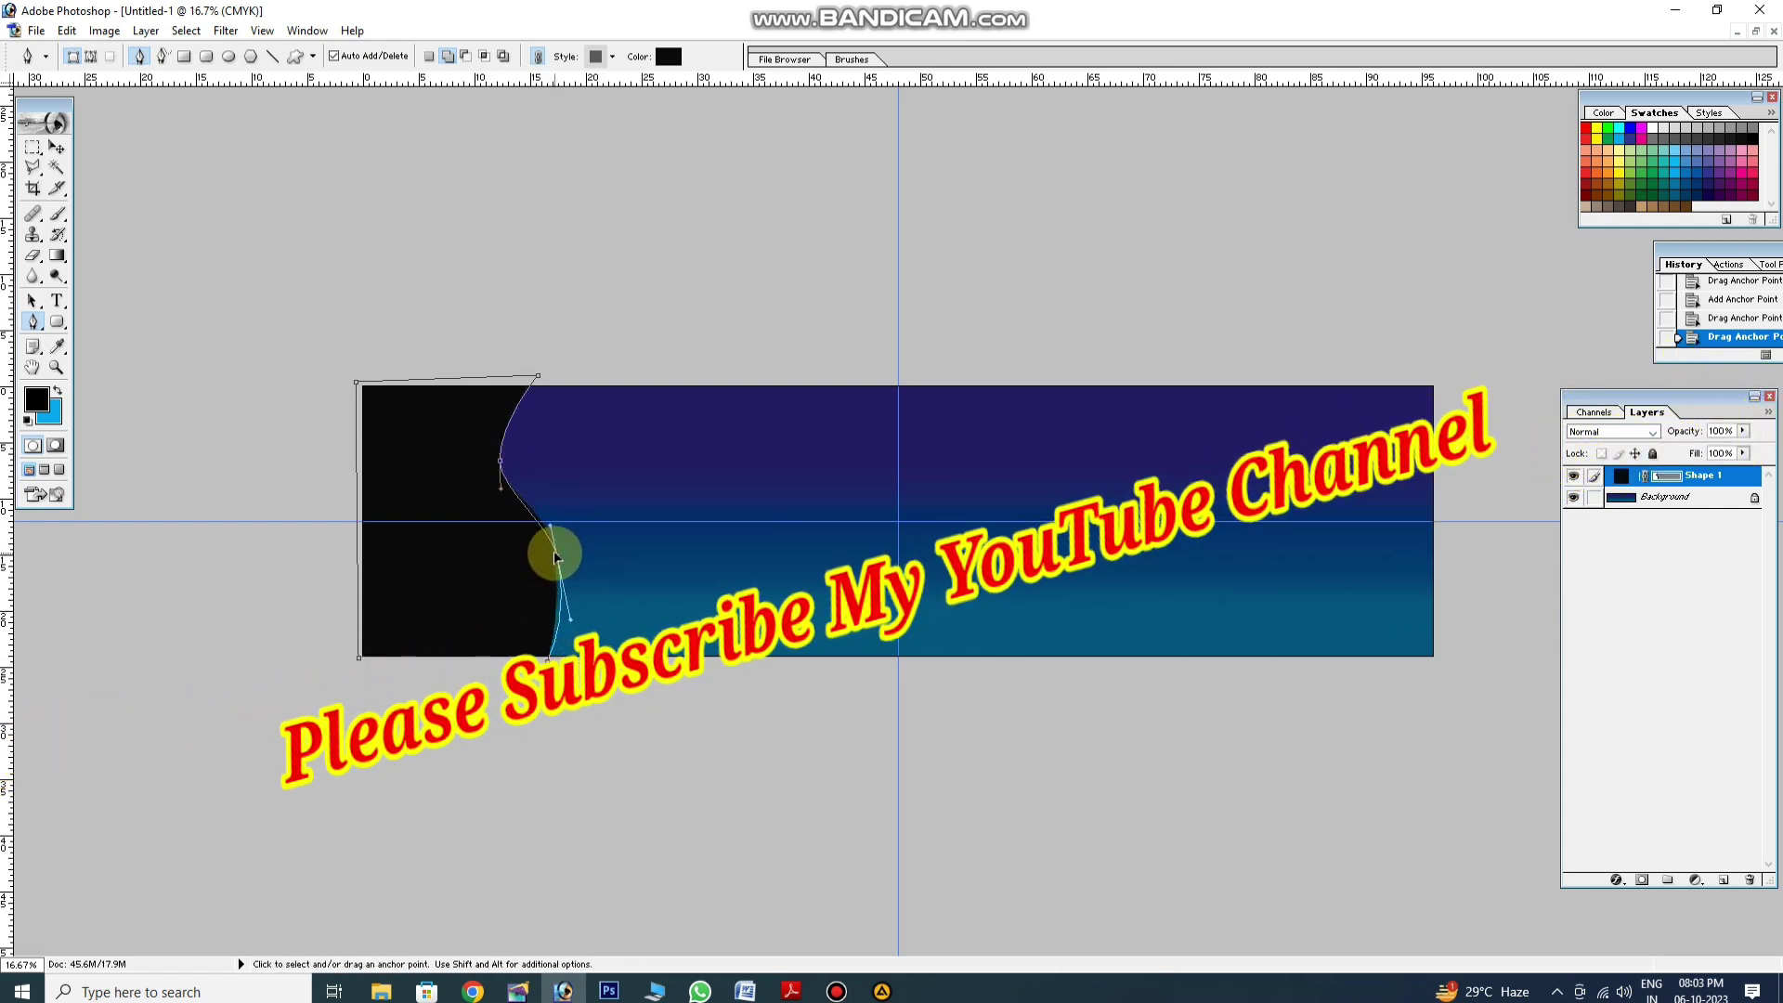
pyautogui.click(359, 657)
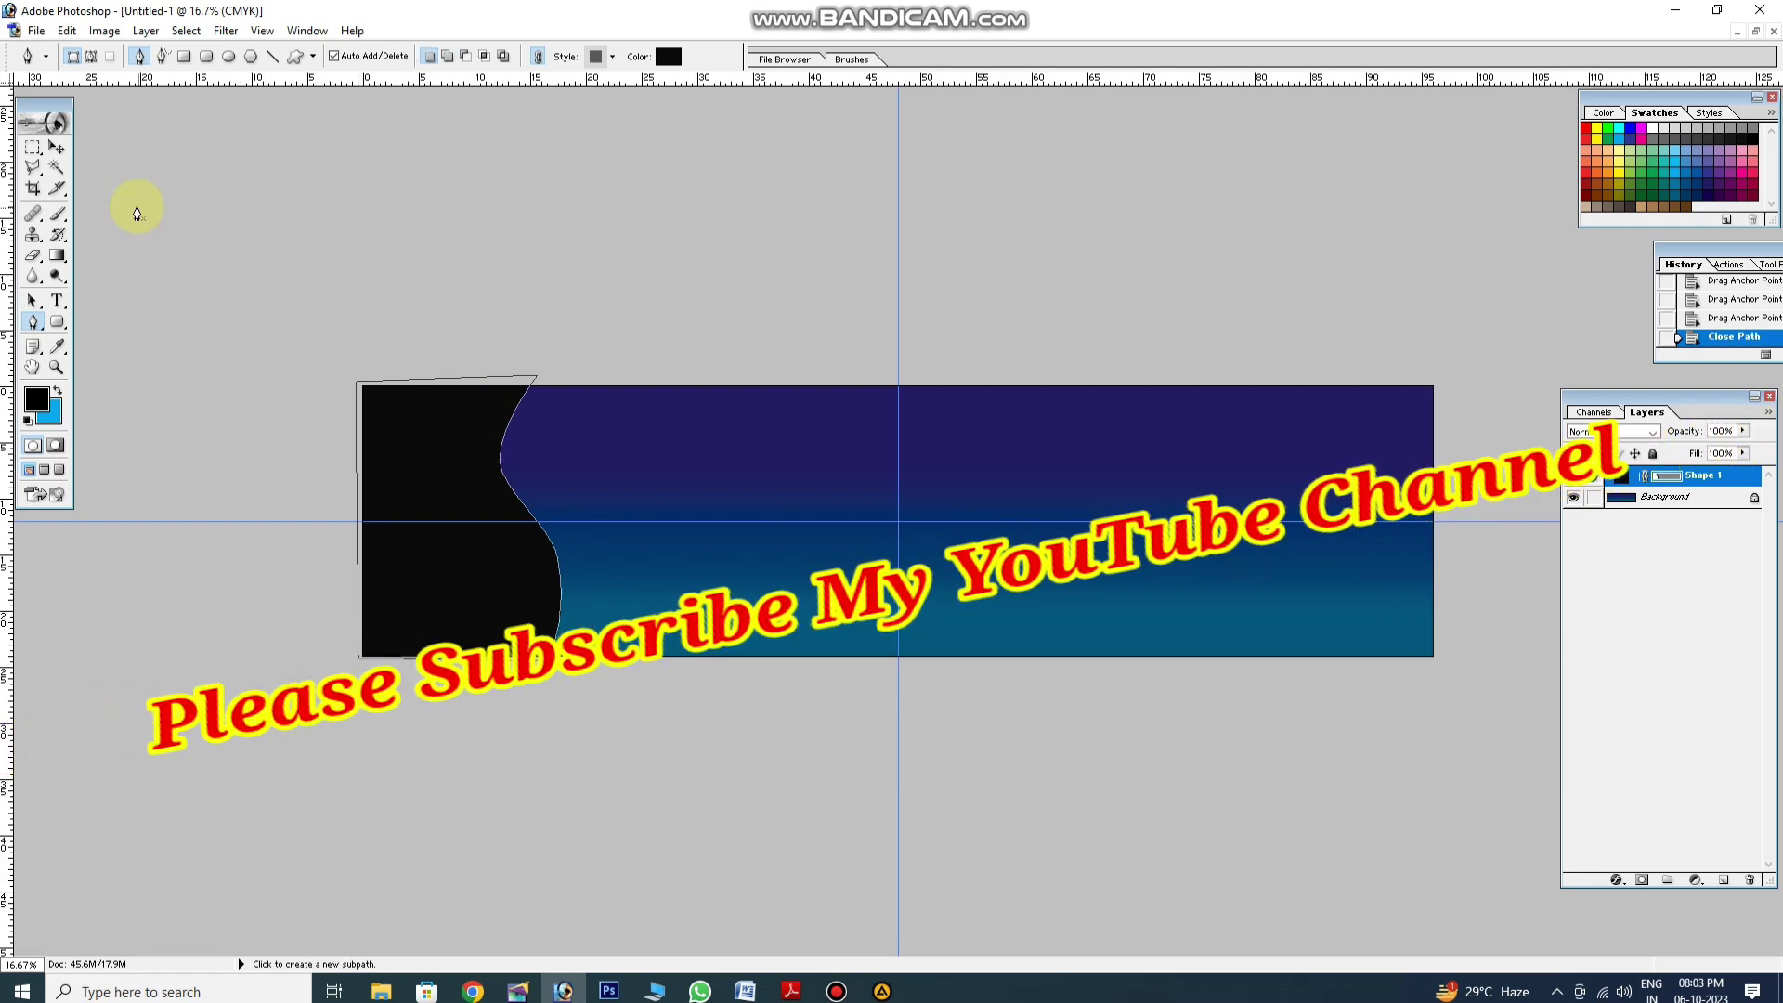
pyautogui.click(57, 148)
pyautogui.click(682, 449)
pyautogui.click(557, 605)
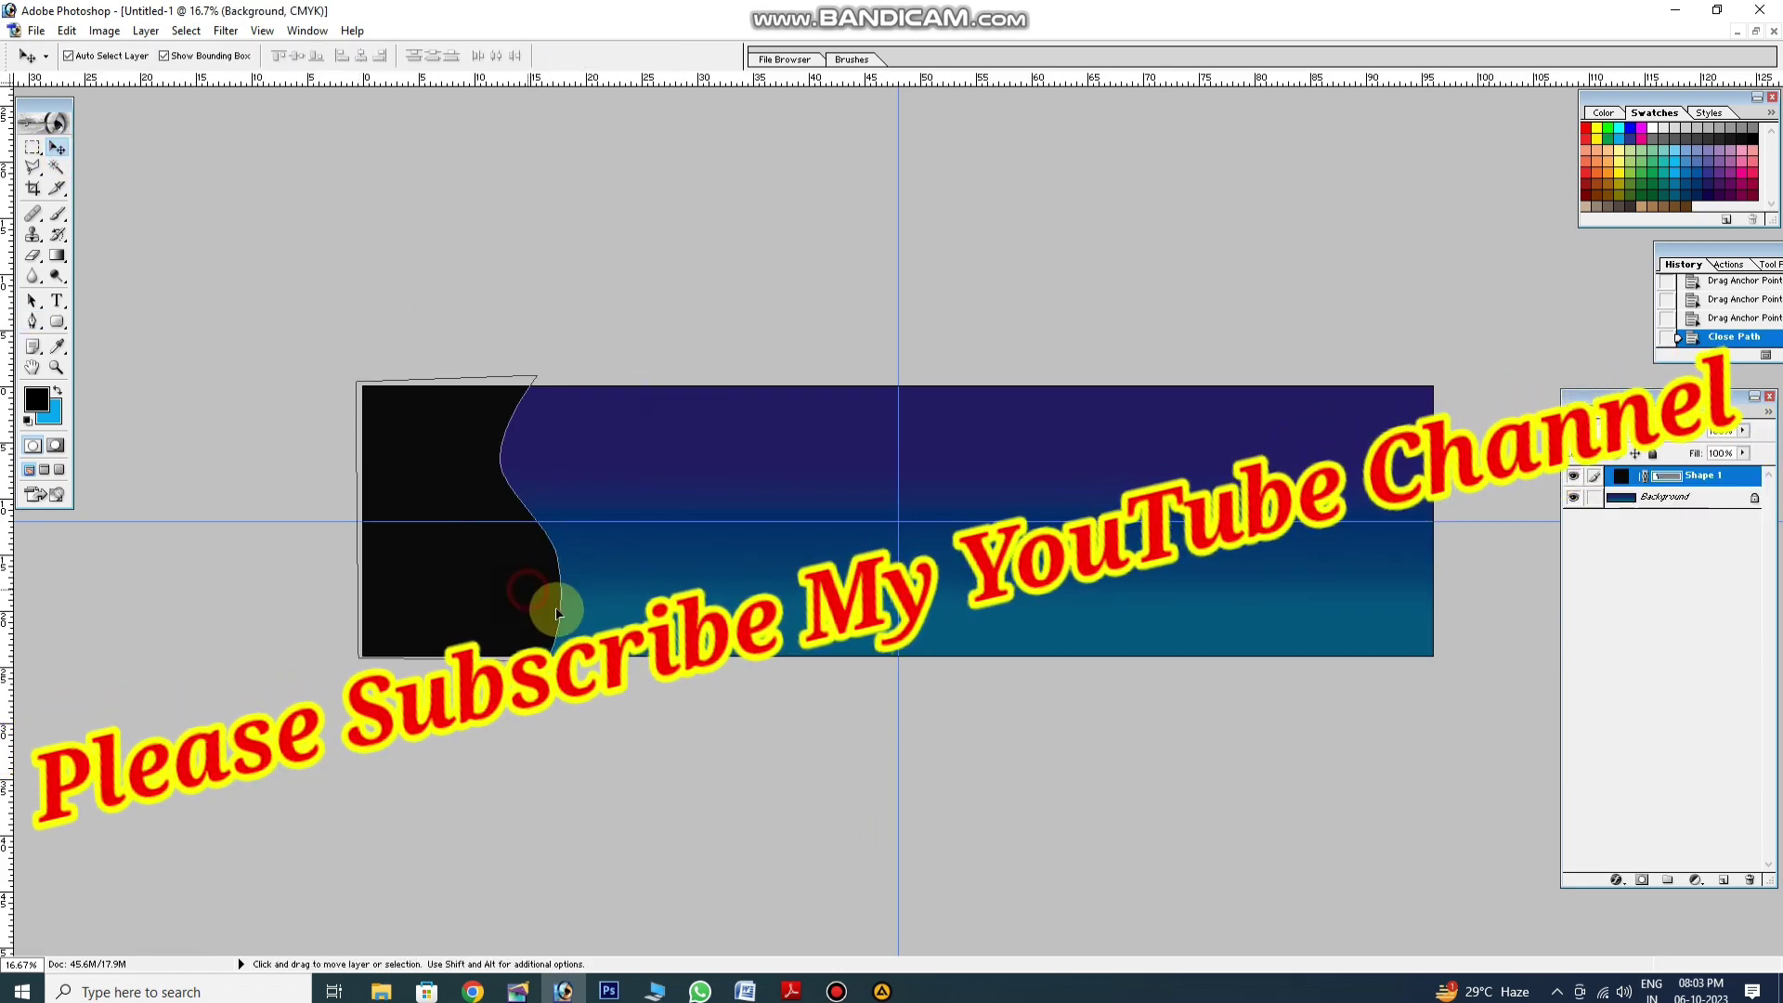
# - Apply a yellow Color Overlay layer style to Shape 1
pyautogui.click(1617, 880)
pyautogui.click(1653, 800)
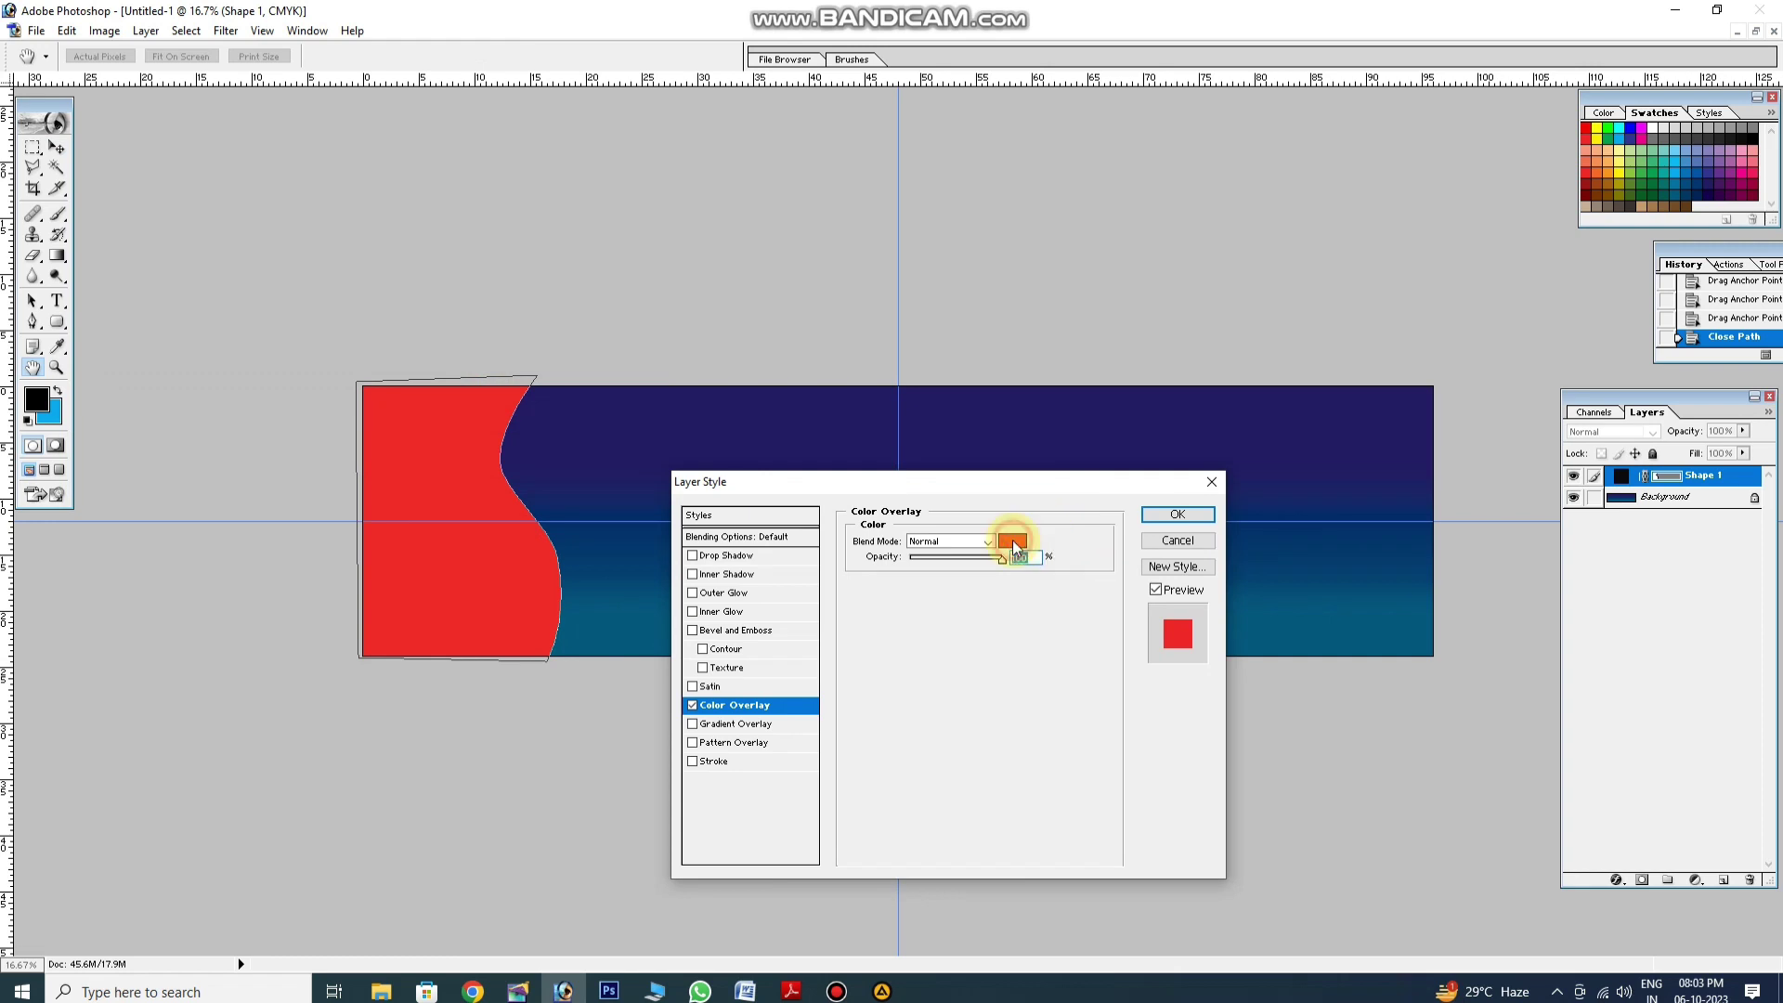
pyautogui.click(1013, 546)
pyautogui.click(1595, 141)
pyautogui.click(815, 471)
pyautogui.press('Return')
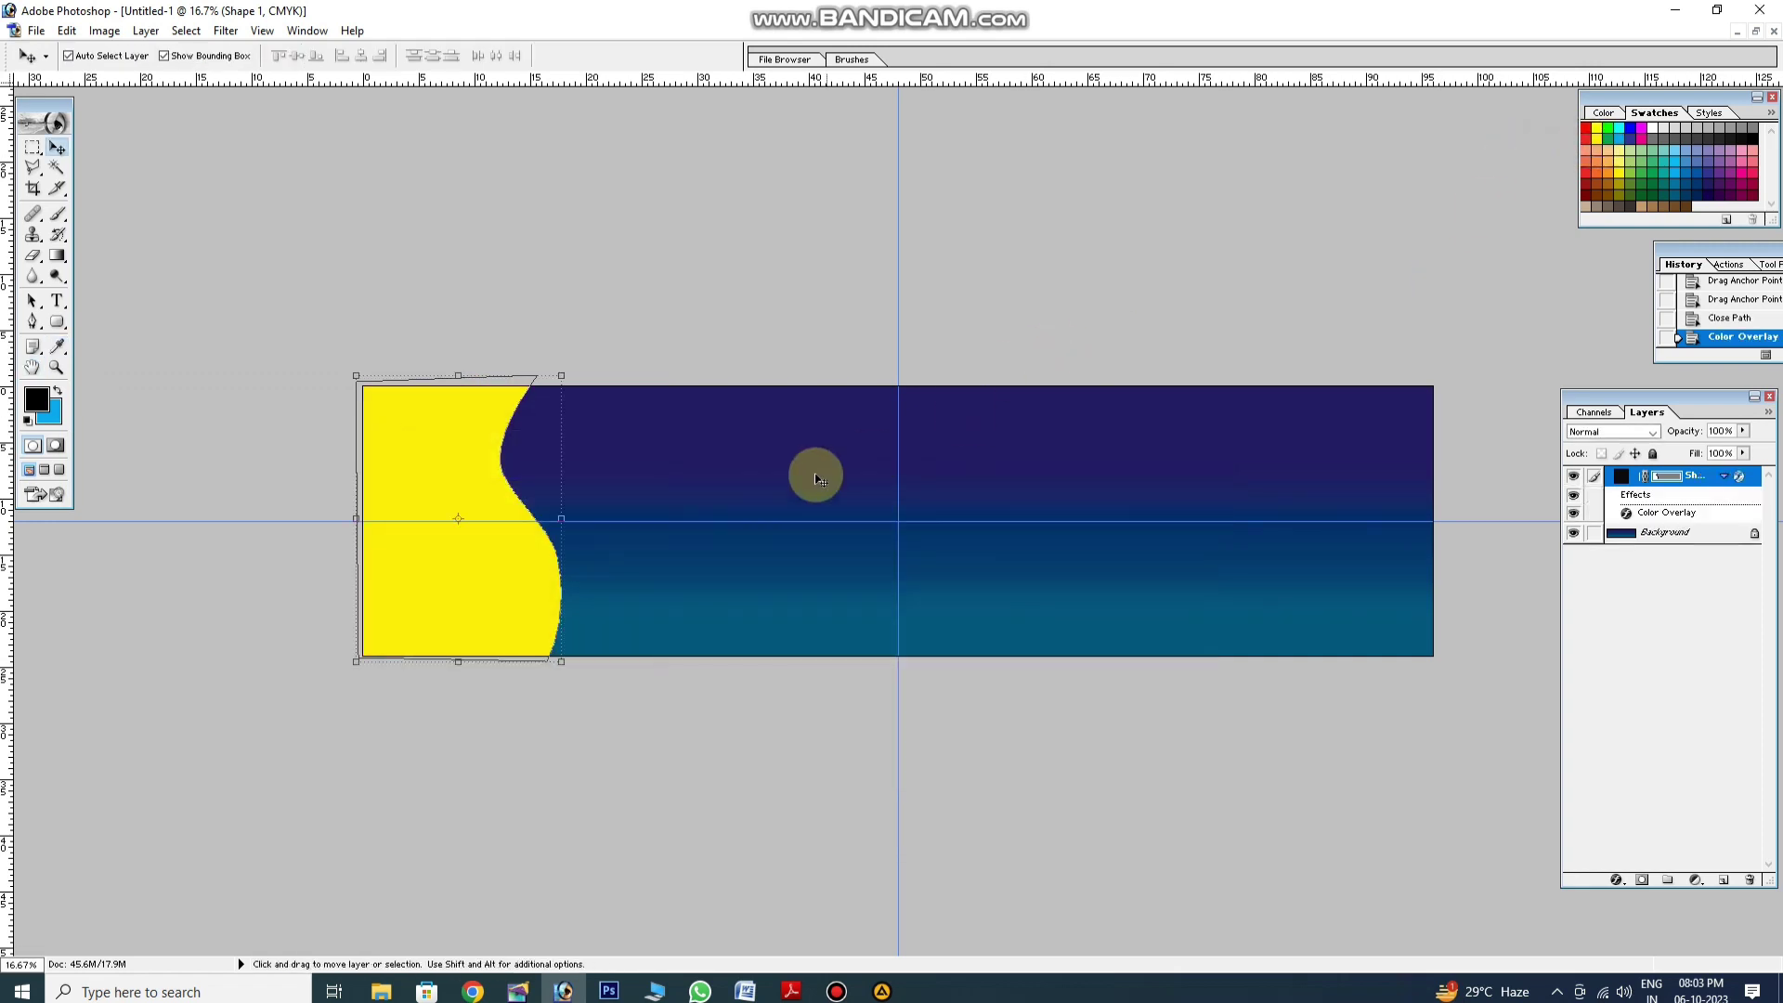
pyautogui.click(577, 588)
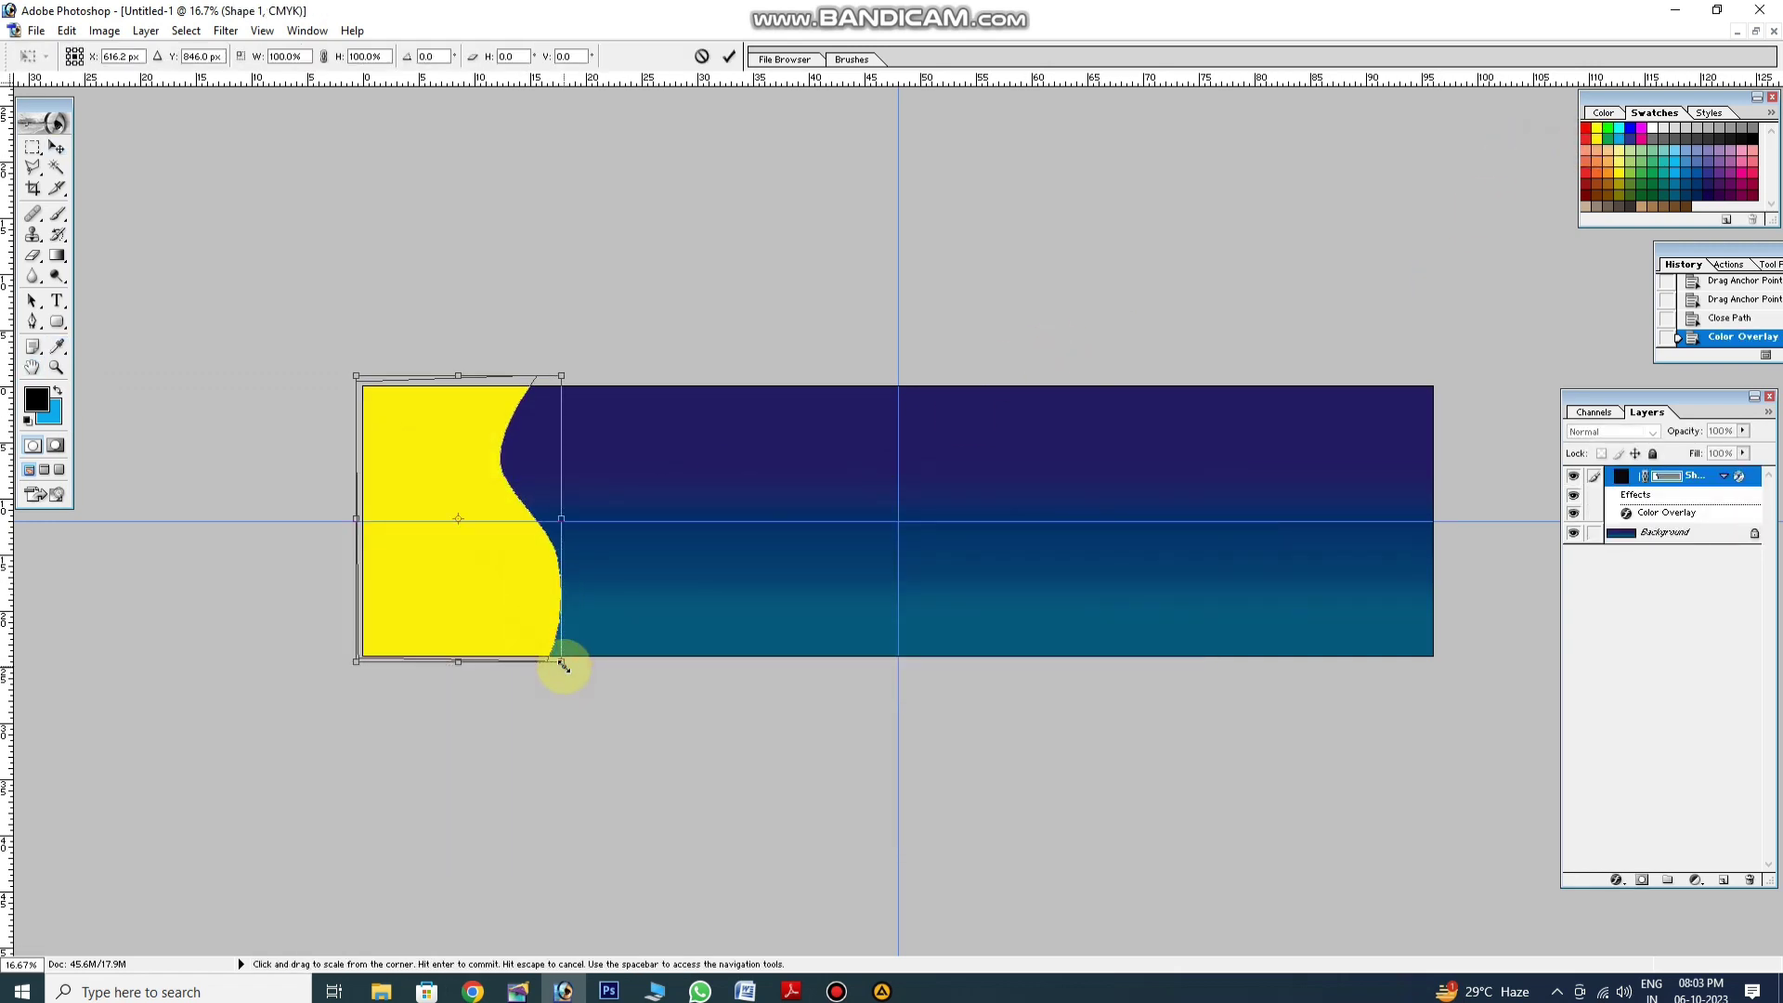
# - Slightly enlarge the yellow shape, then duplicate it to the right end and mirror the copy
pyautogui.moveTo(562, 665); pyautogui.dragTo(571, 672)
pyautogui.press('Return')
pyautogui.press('Left')
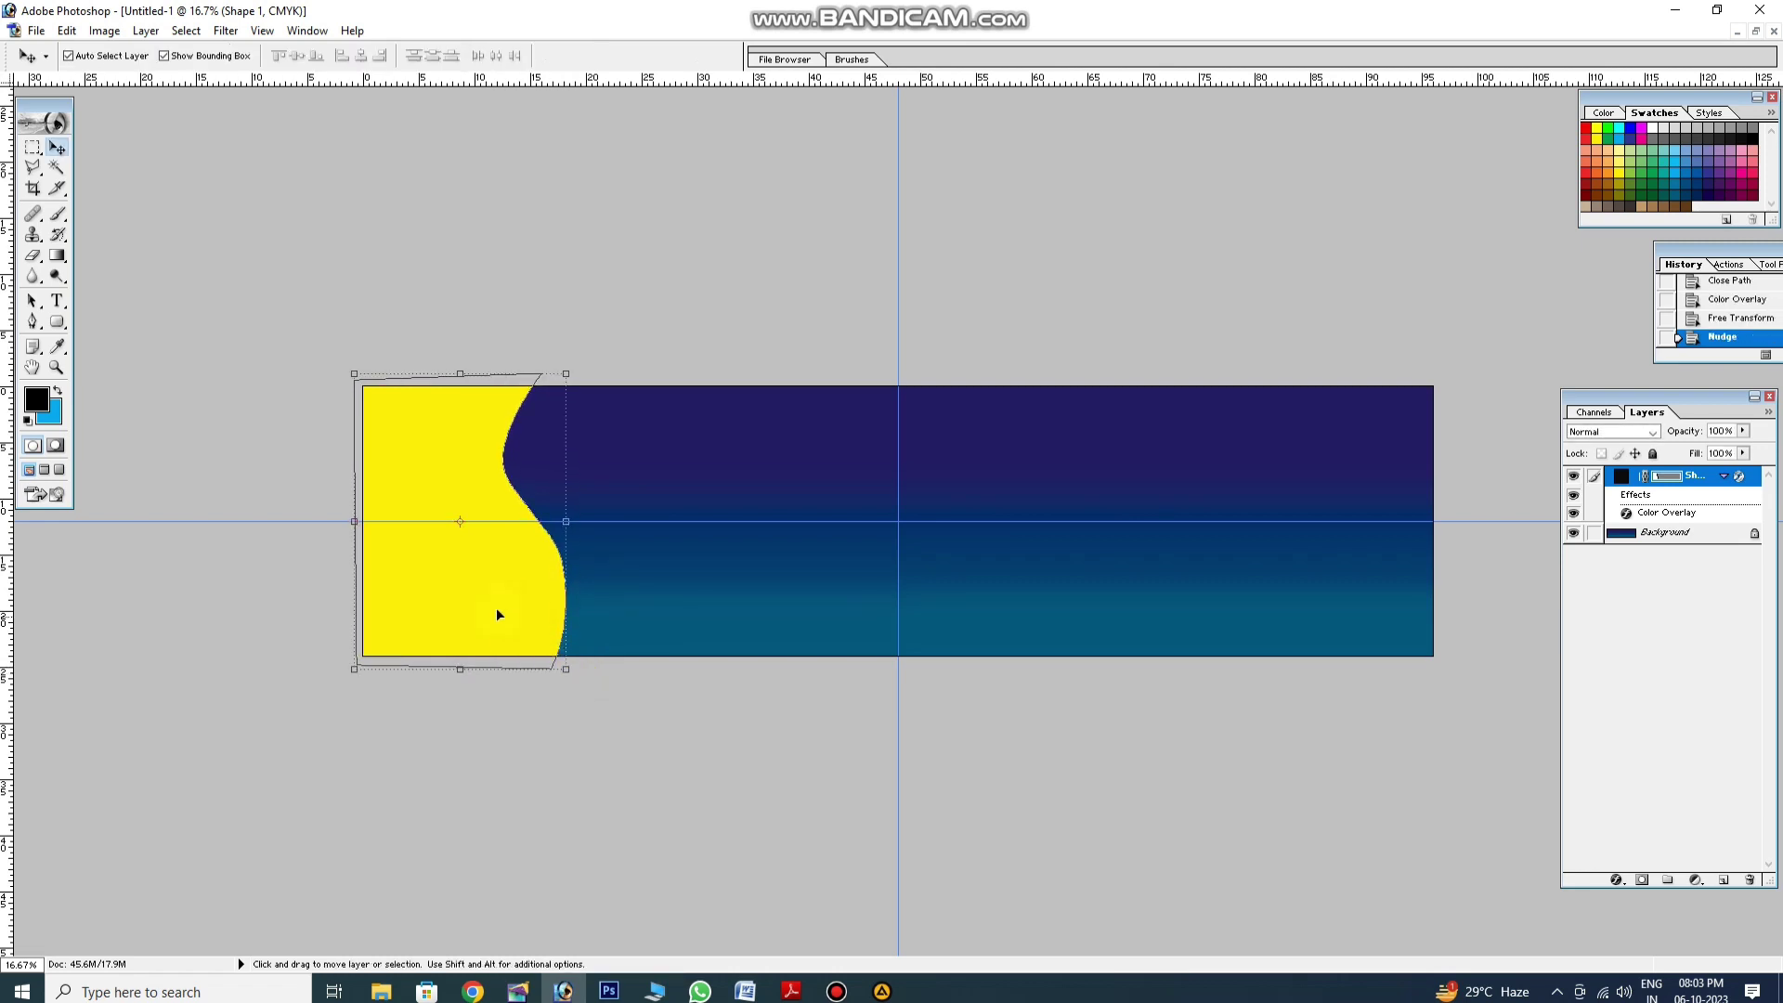
pyautogui.moveTo(498, 613)
pyautogui.mouseDown()
pyautogui.moveTo(643, 588)
pyautogui.moveTo(1378, 564)
pyautogui.mouseUp()
pyautogui.hotkey('ctrl', 't')
pyautogui.press('Return')
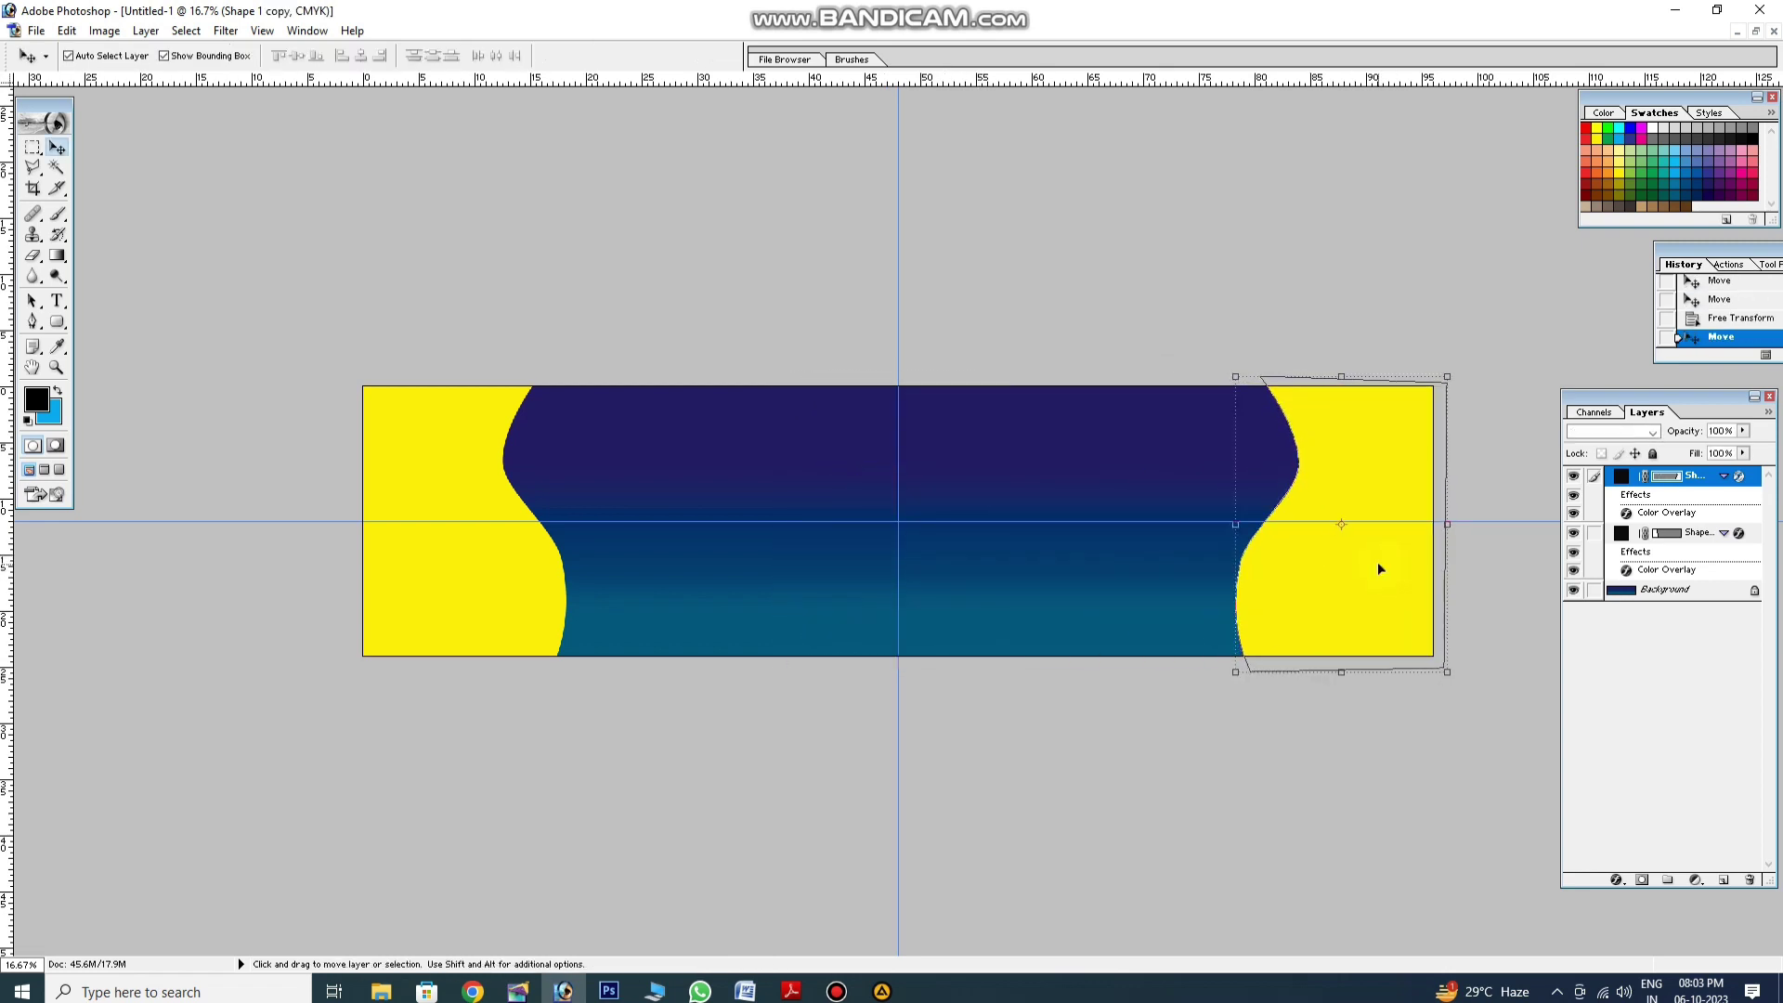
pyautogui.click(1068, 583)
pyautogui.click(1278, 576)
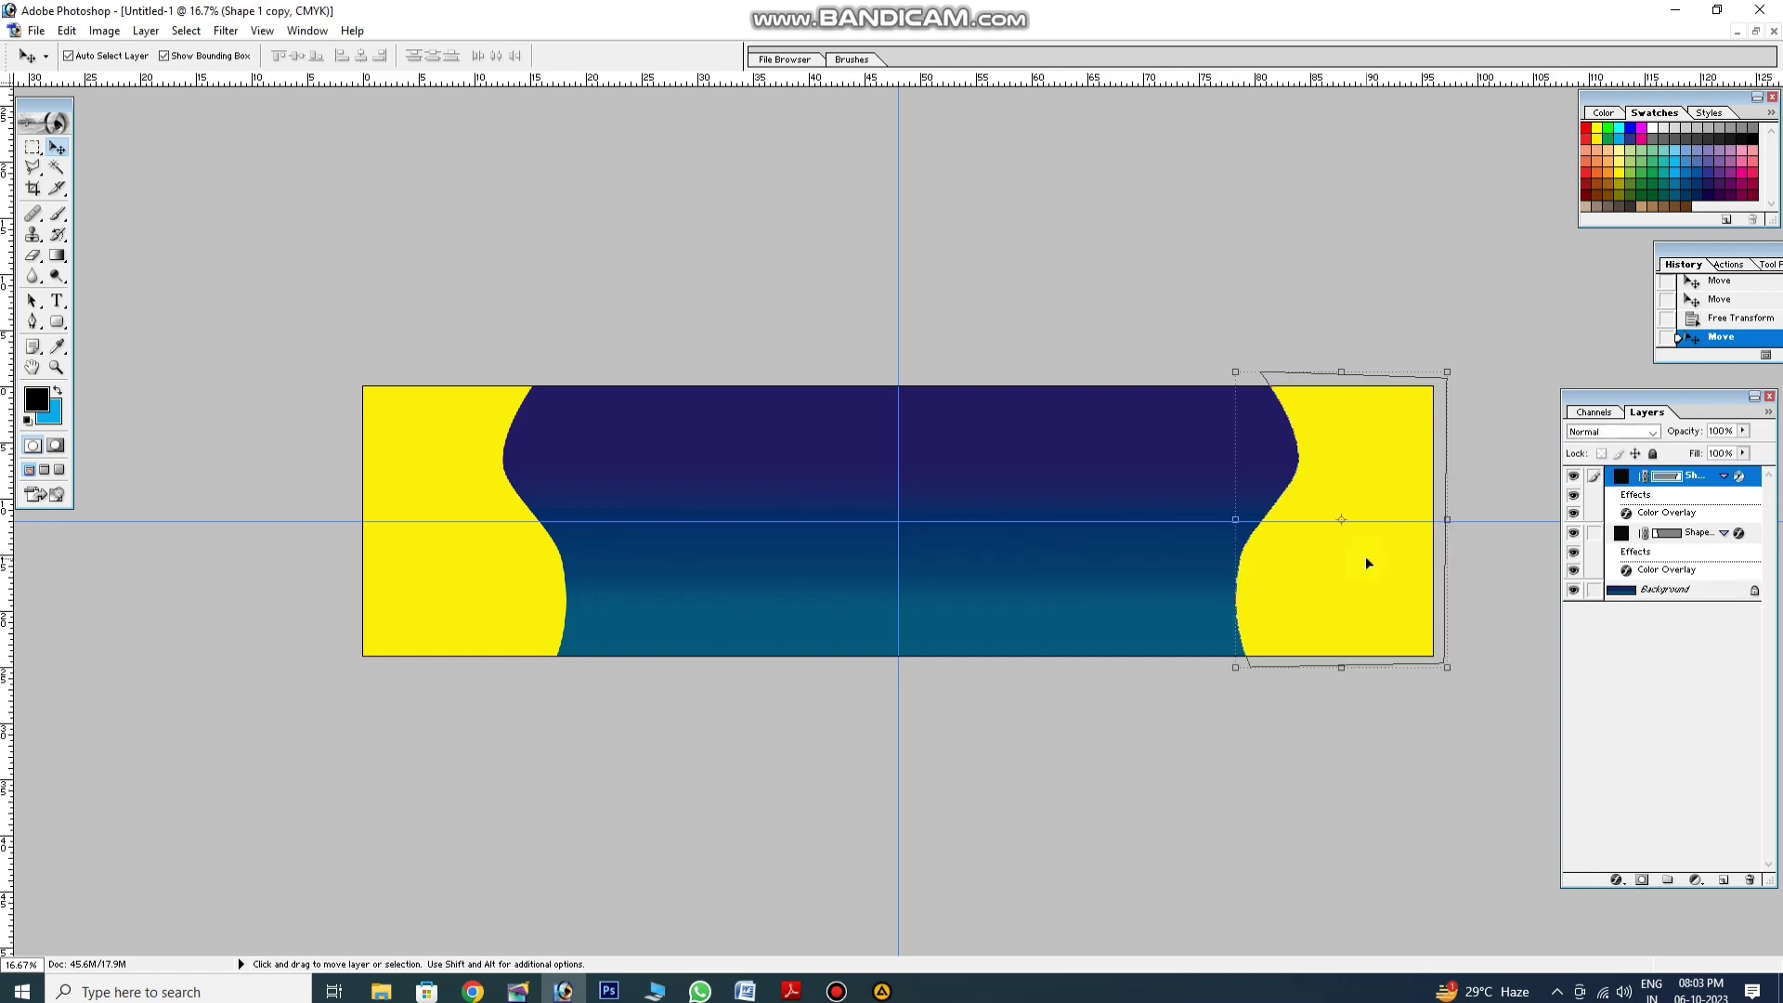
pyautogui.click(1192, 583)
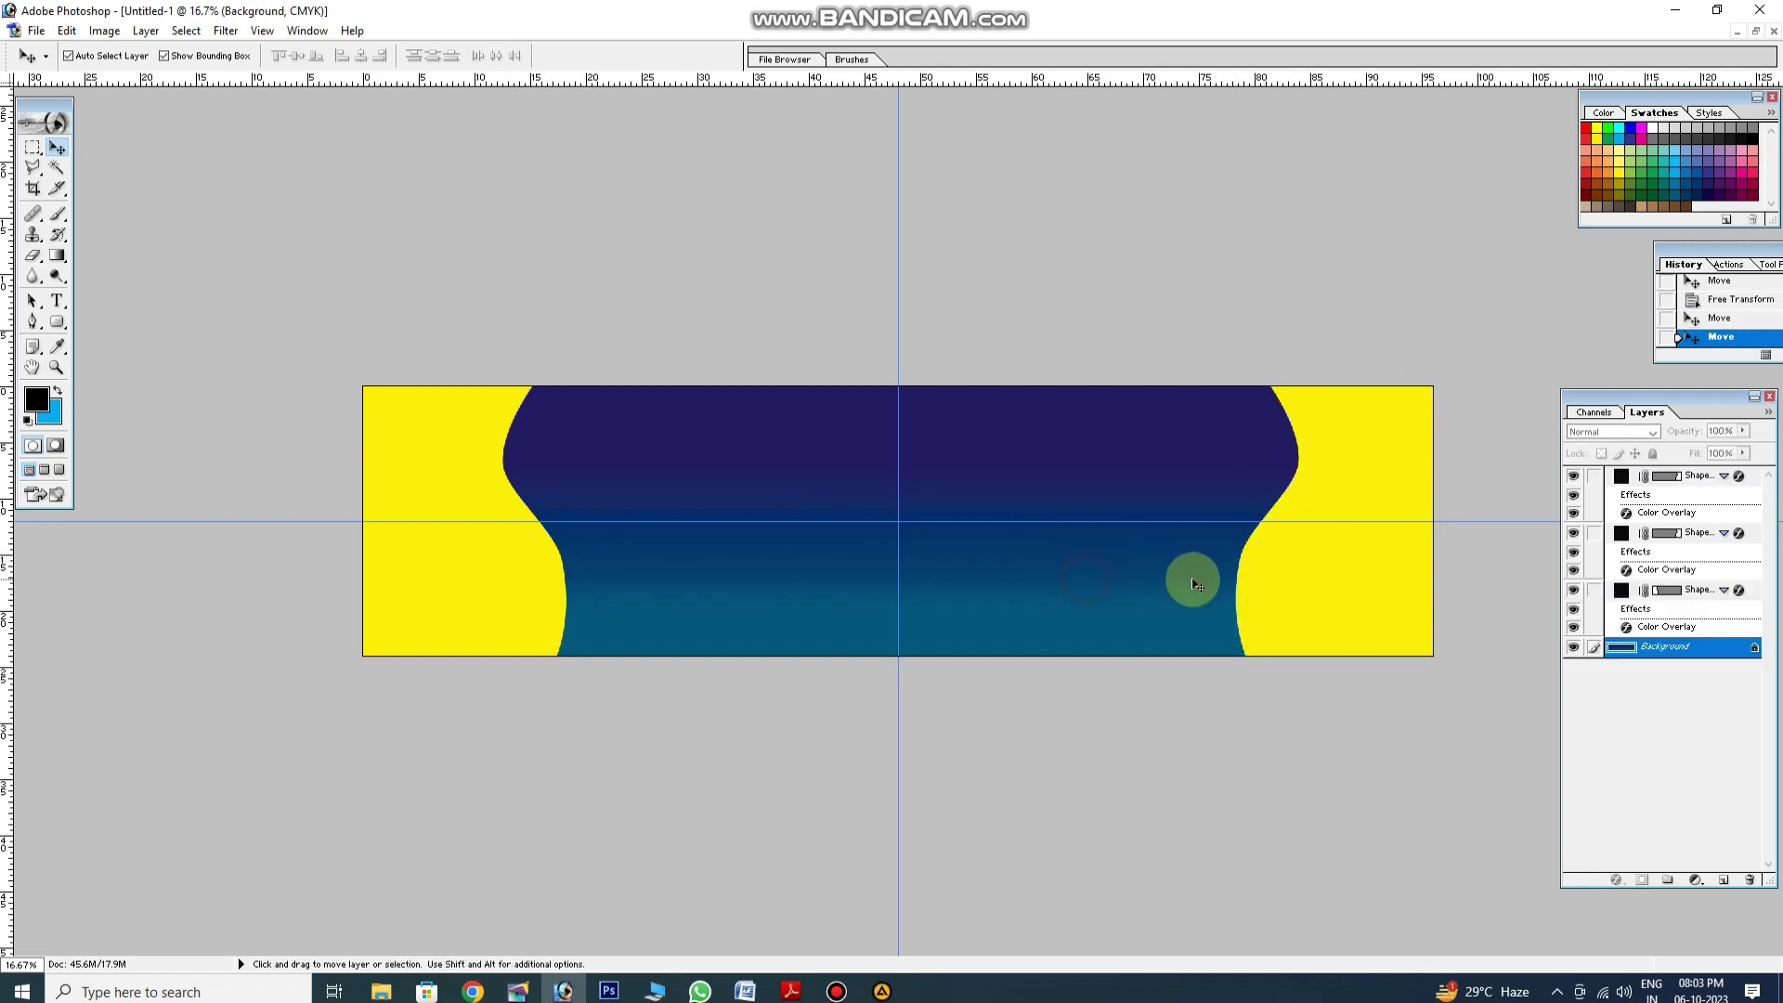
# - Change the right-hand shape's colour overlay to orange
pyautogui.click(1247, 582)
pyautogui.click(1615, 879)
pyautogui.click(1660, 804)
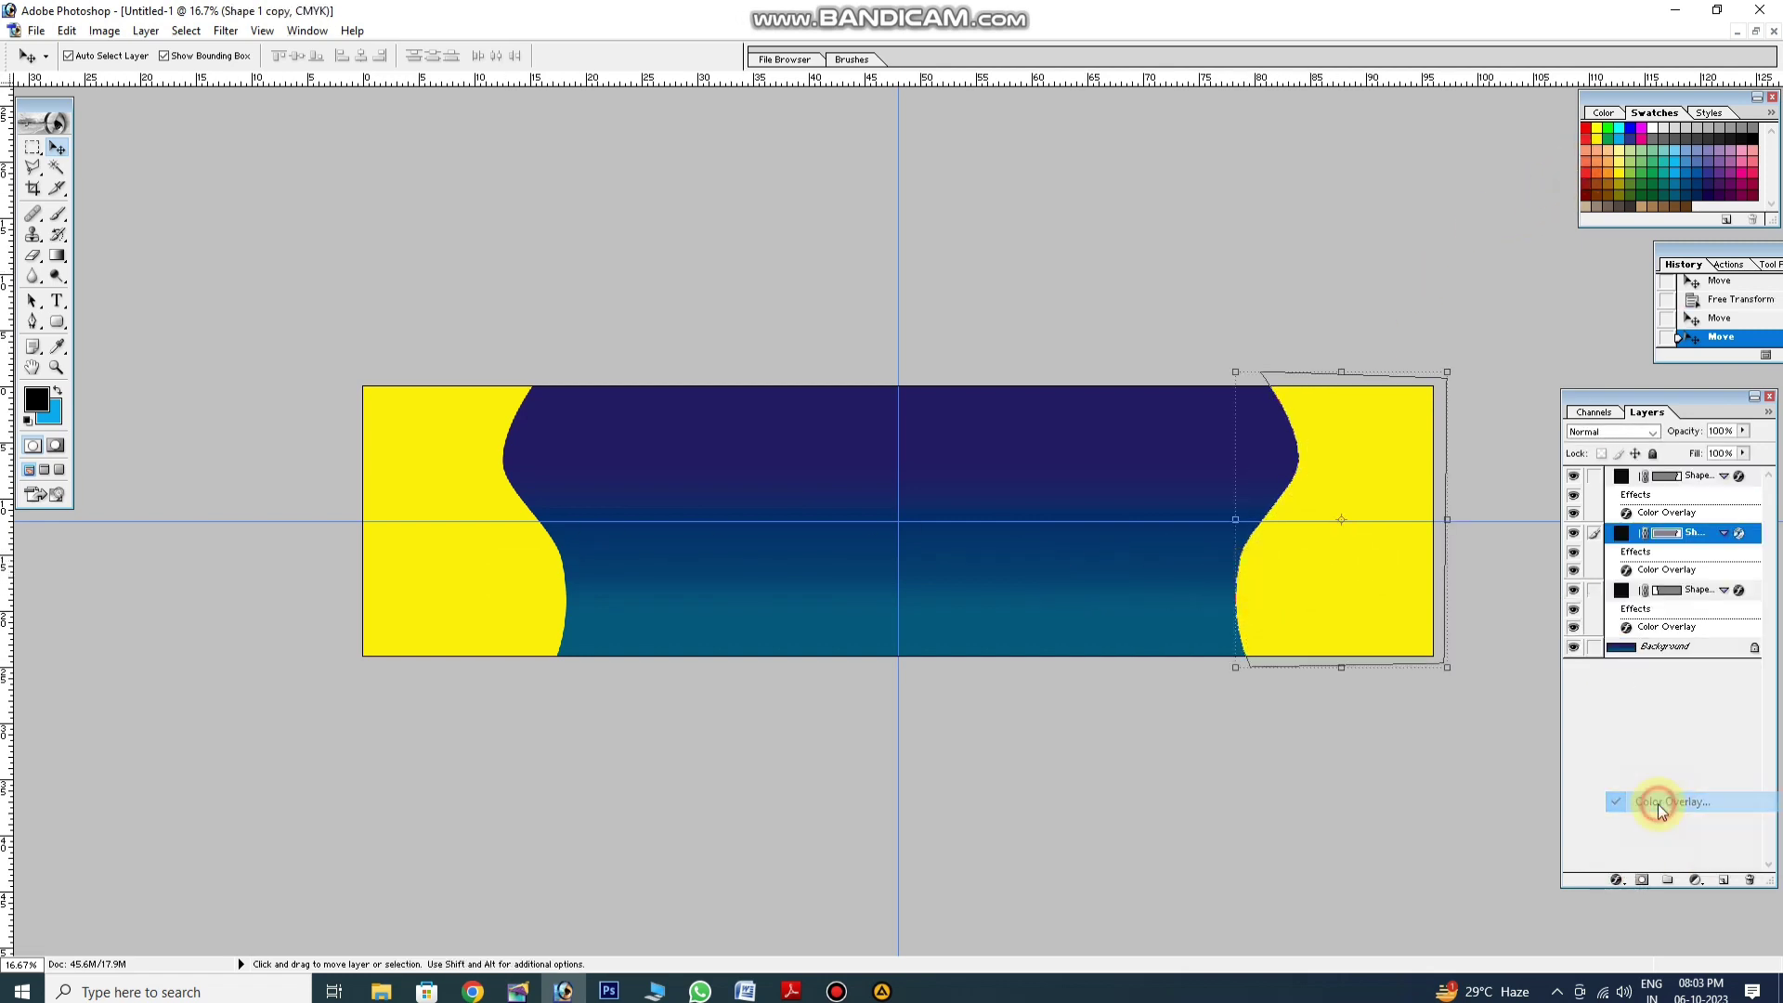
pyautogui.click(1010, 542)
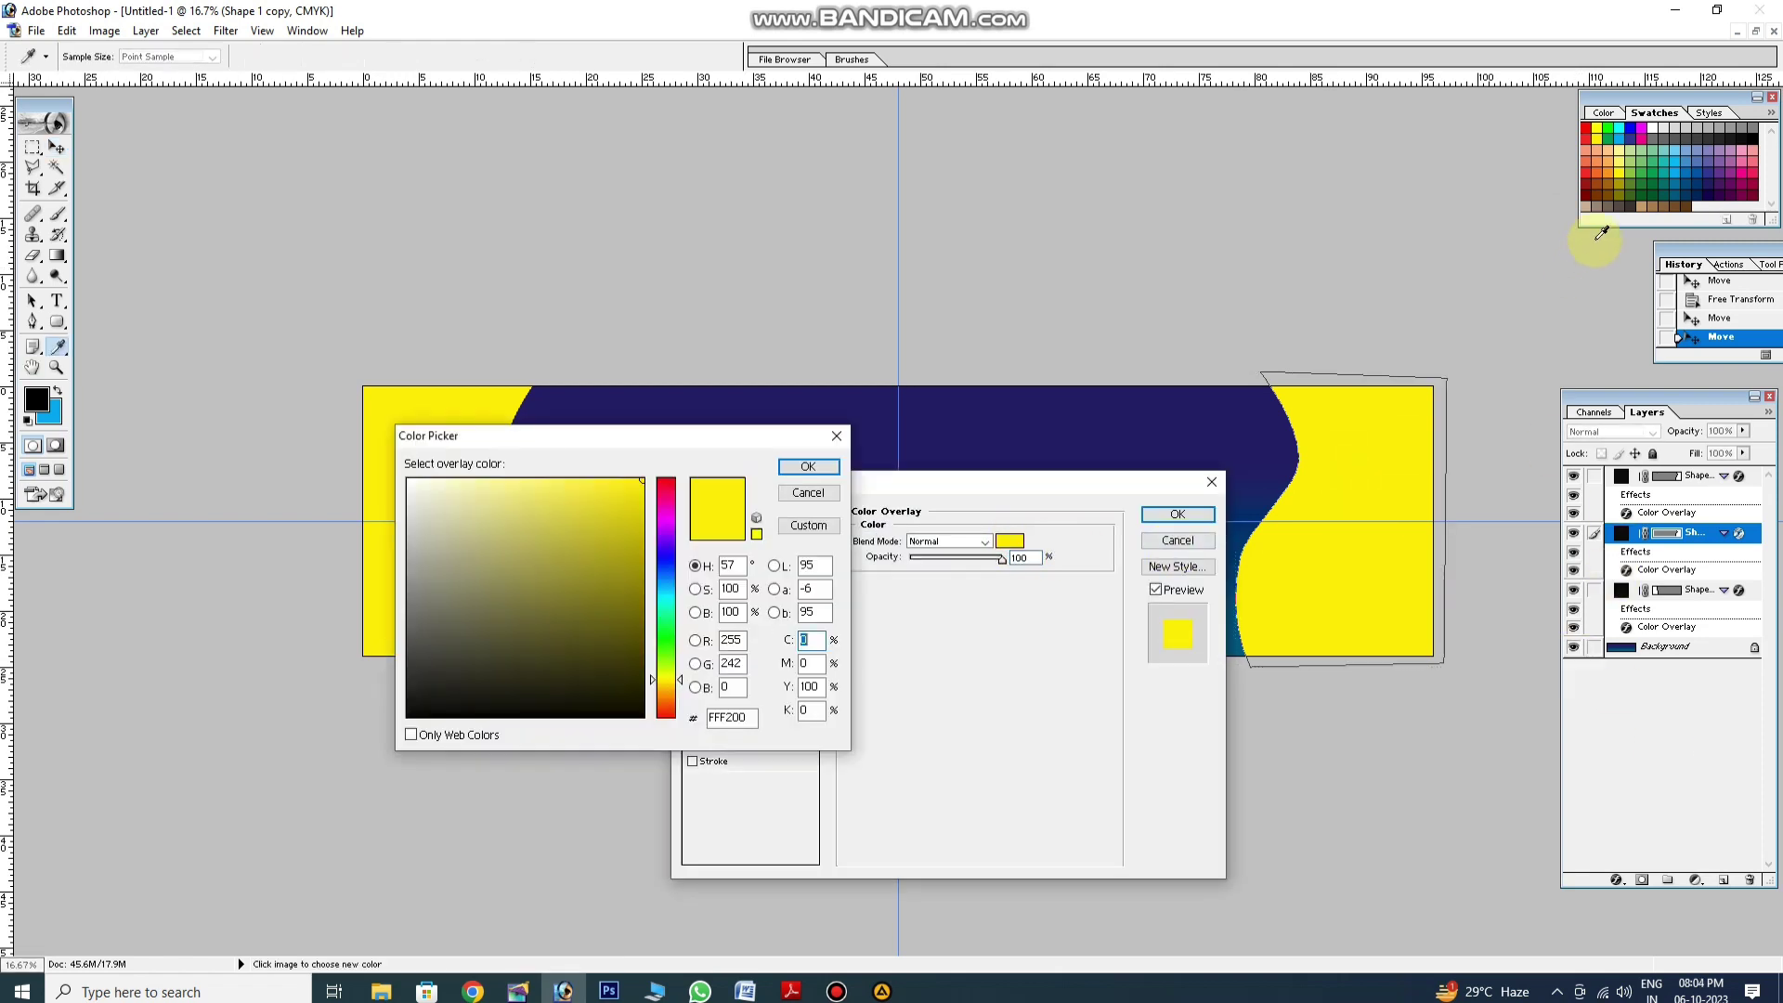
pyautogui.click(1597, 171)
pyautogui.press('Return')
pyautogui.press('Return')
pyautogui.press('v')
# - Duplicate the left yellow wave, give the copy an orange overlay, and nudge it to offset
pyautogui.click(559, 581)
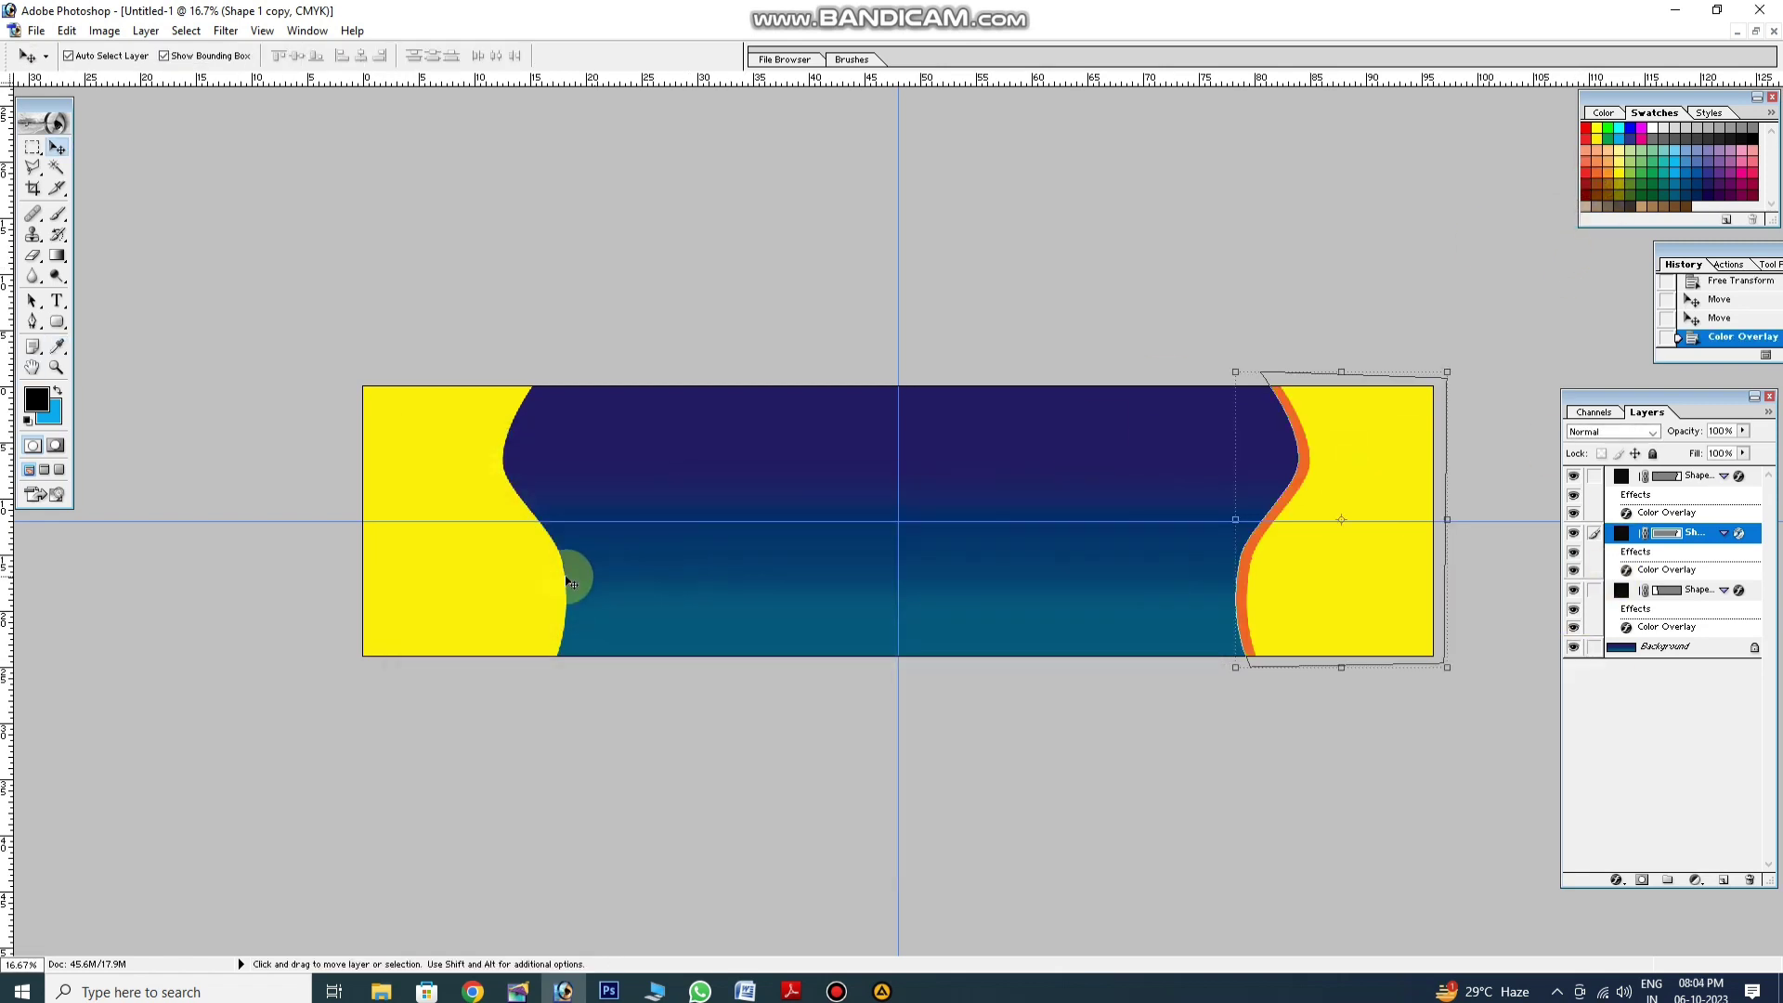
pyautogui.moveTo(560, 581); pyautogui.dragTo(577, 588)
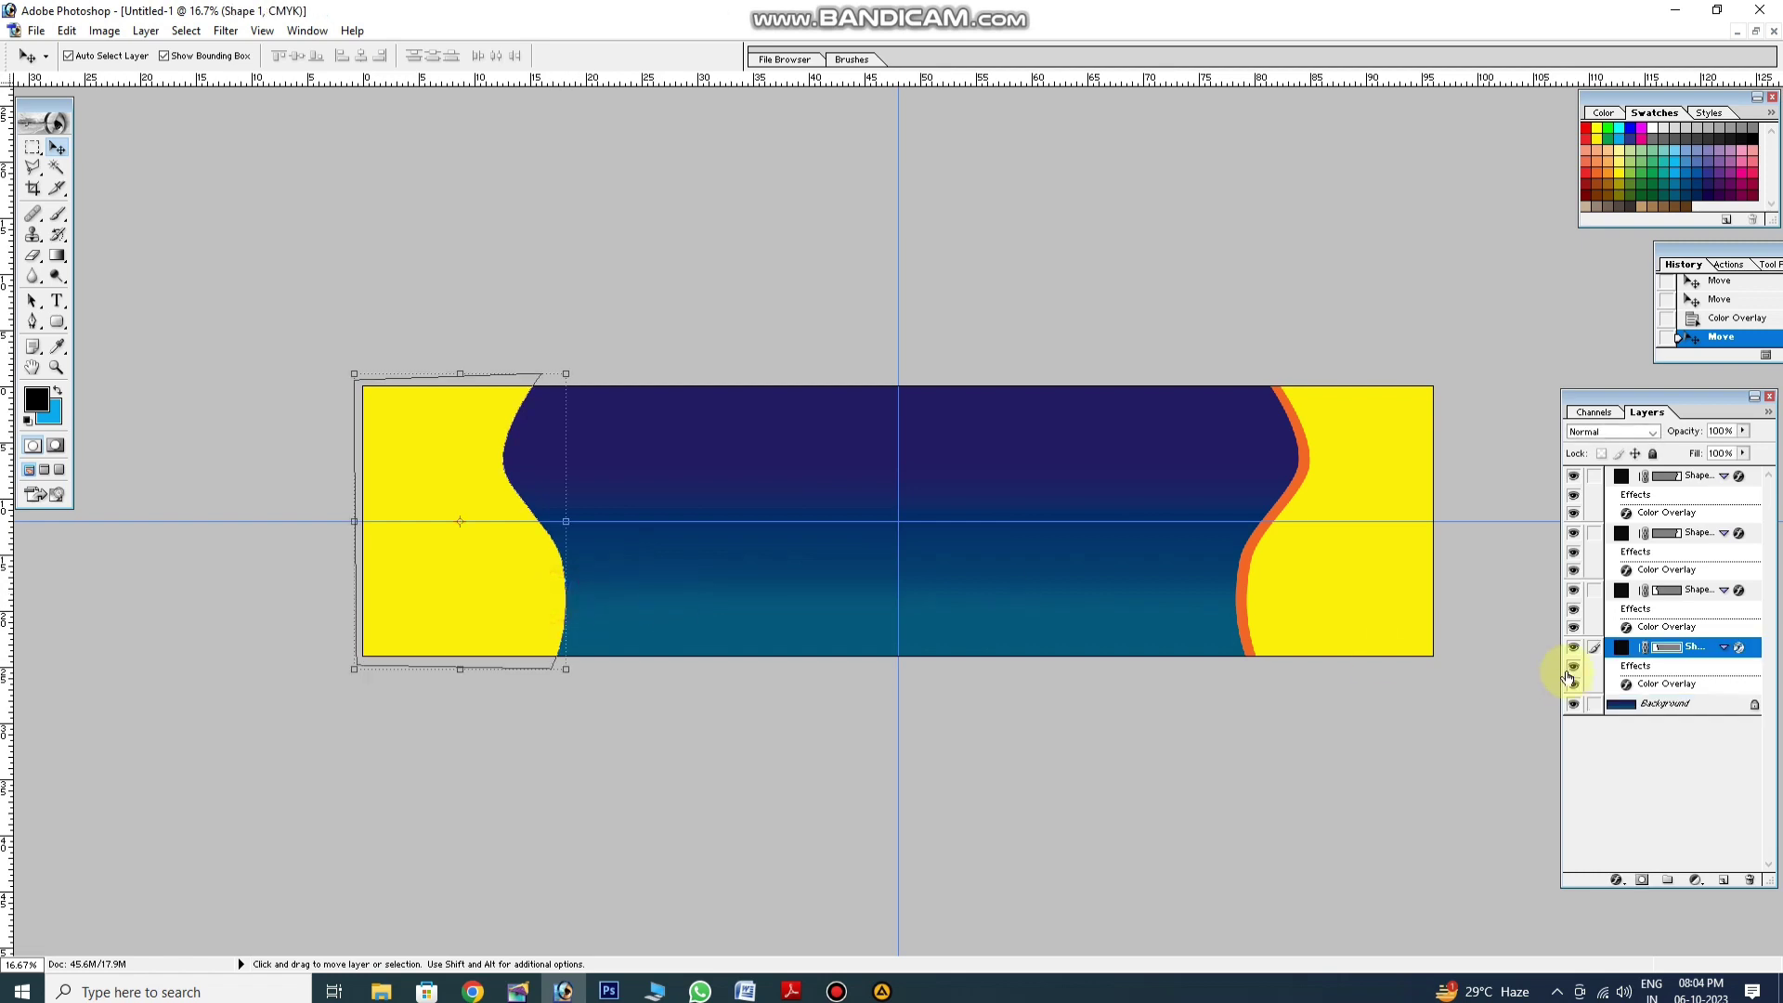
pyautogui.click(1616, 879)
pyautogui.click(1637, 806)
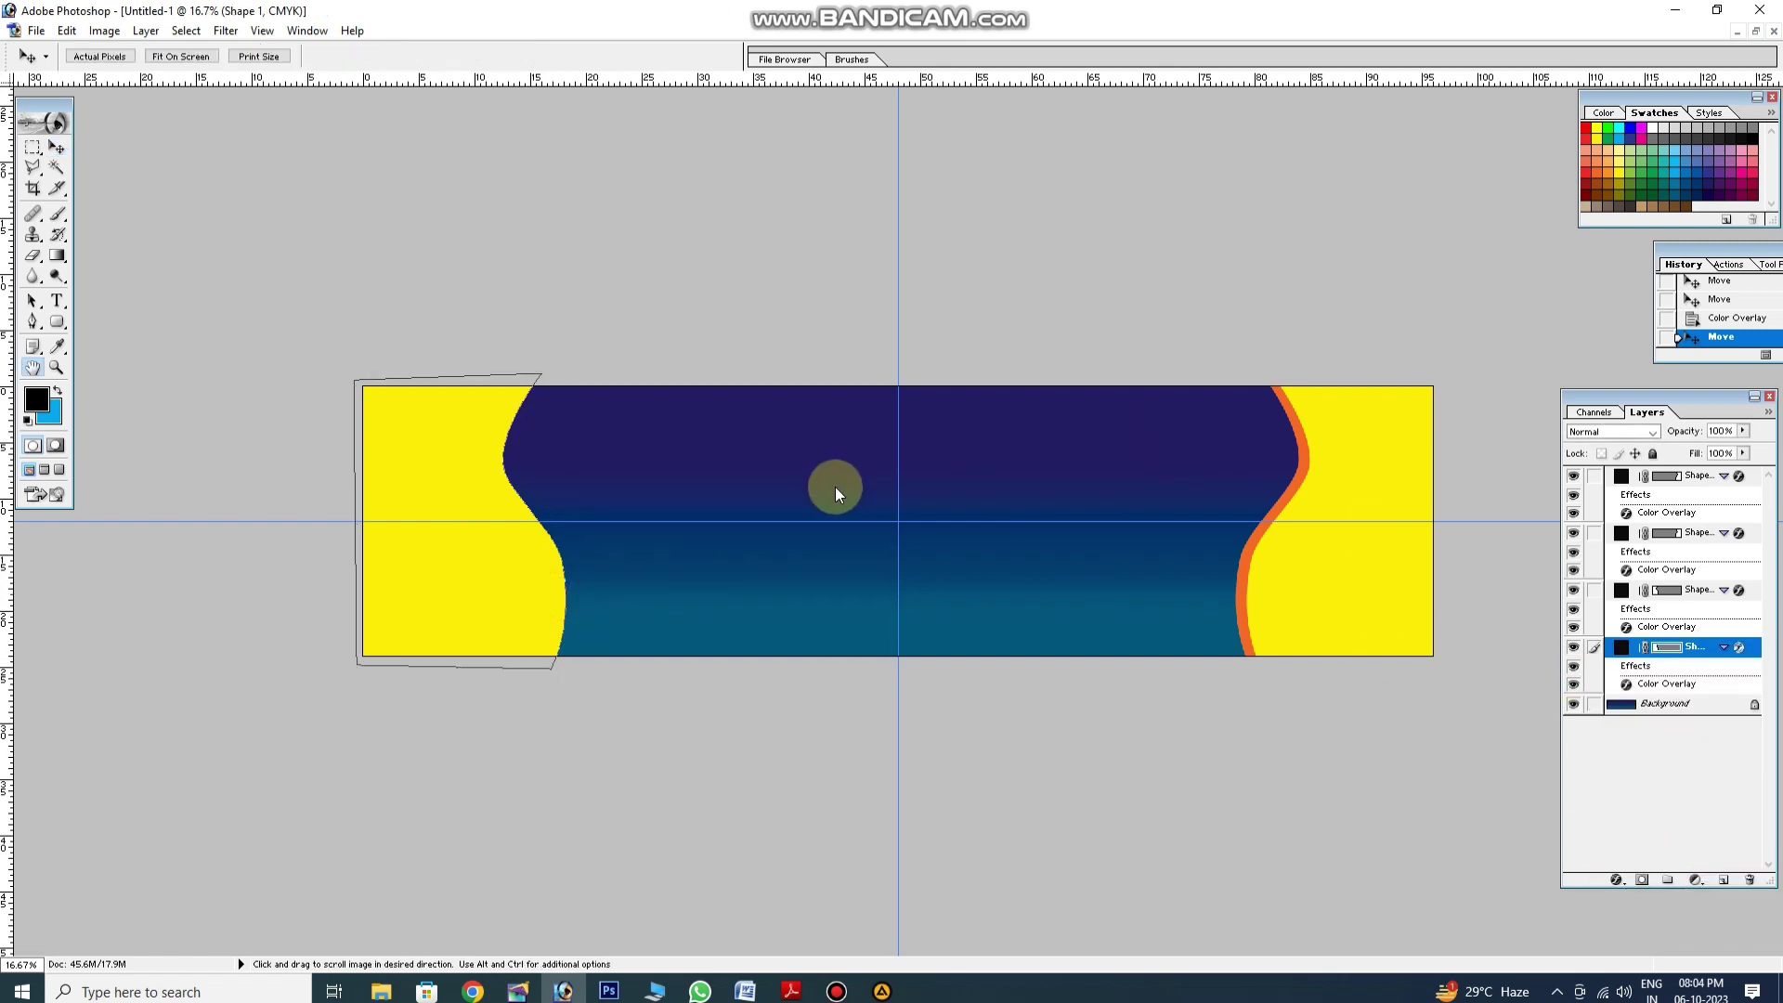
pyautogui.click(1010, 540)
pyautogui.click(1596, 150)
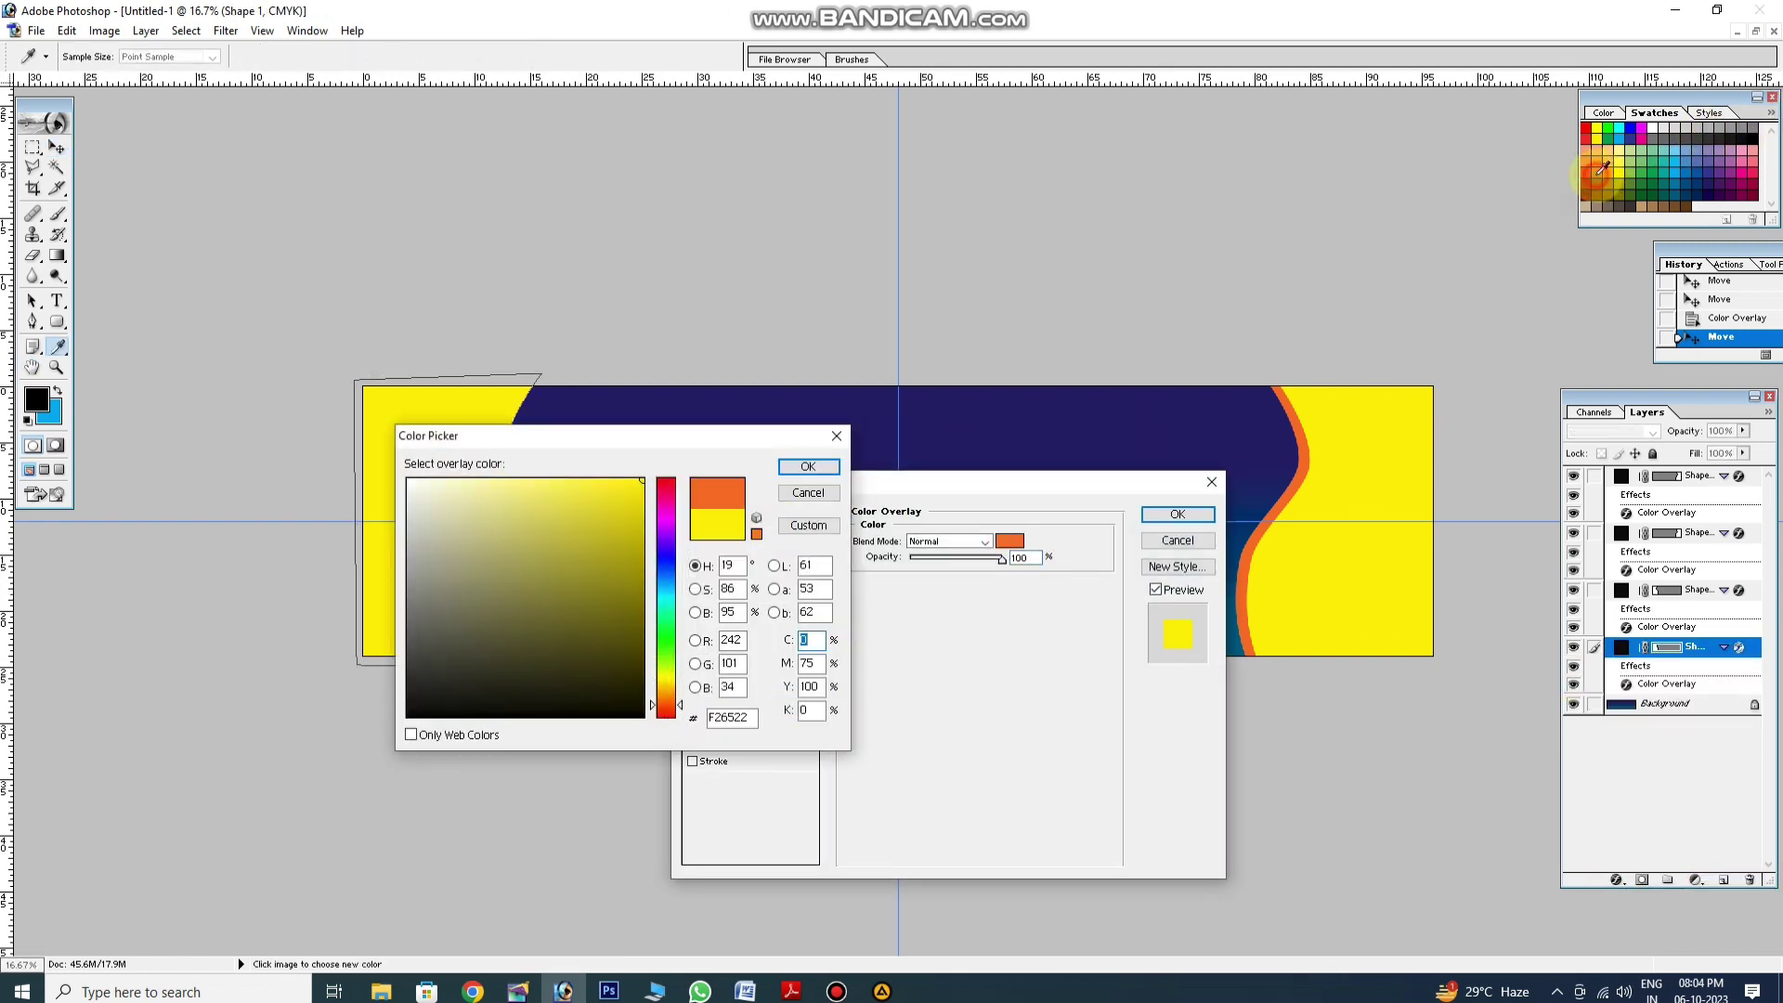
pyautogui.click(807, 466)
pyautogui.click(1177, 514)
pyautogui.press('v')
pyautogui.press('Right')
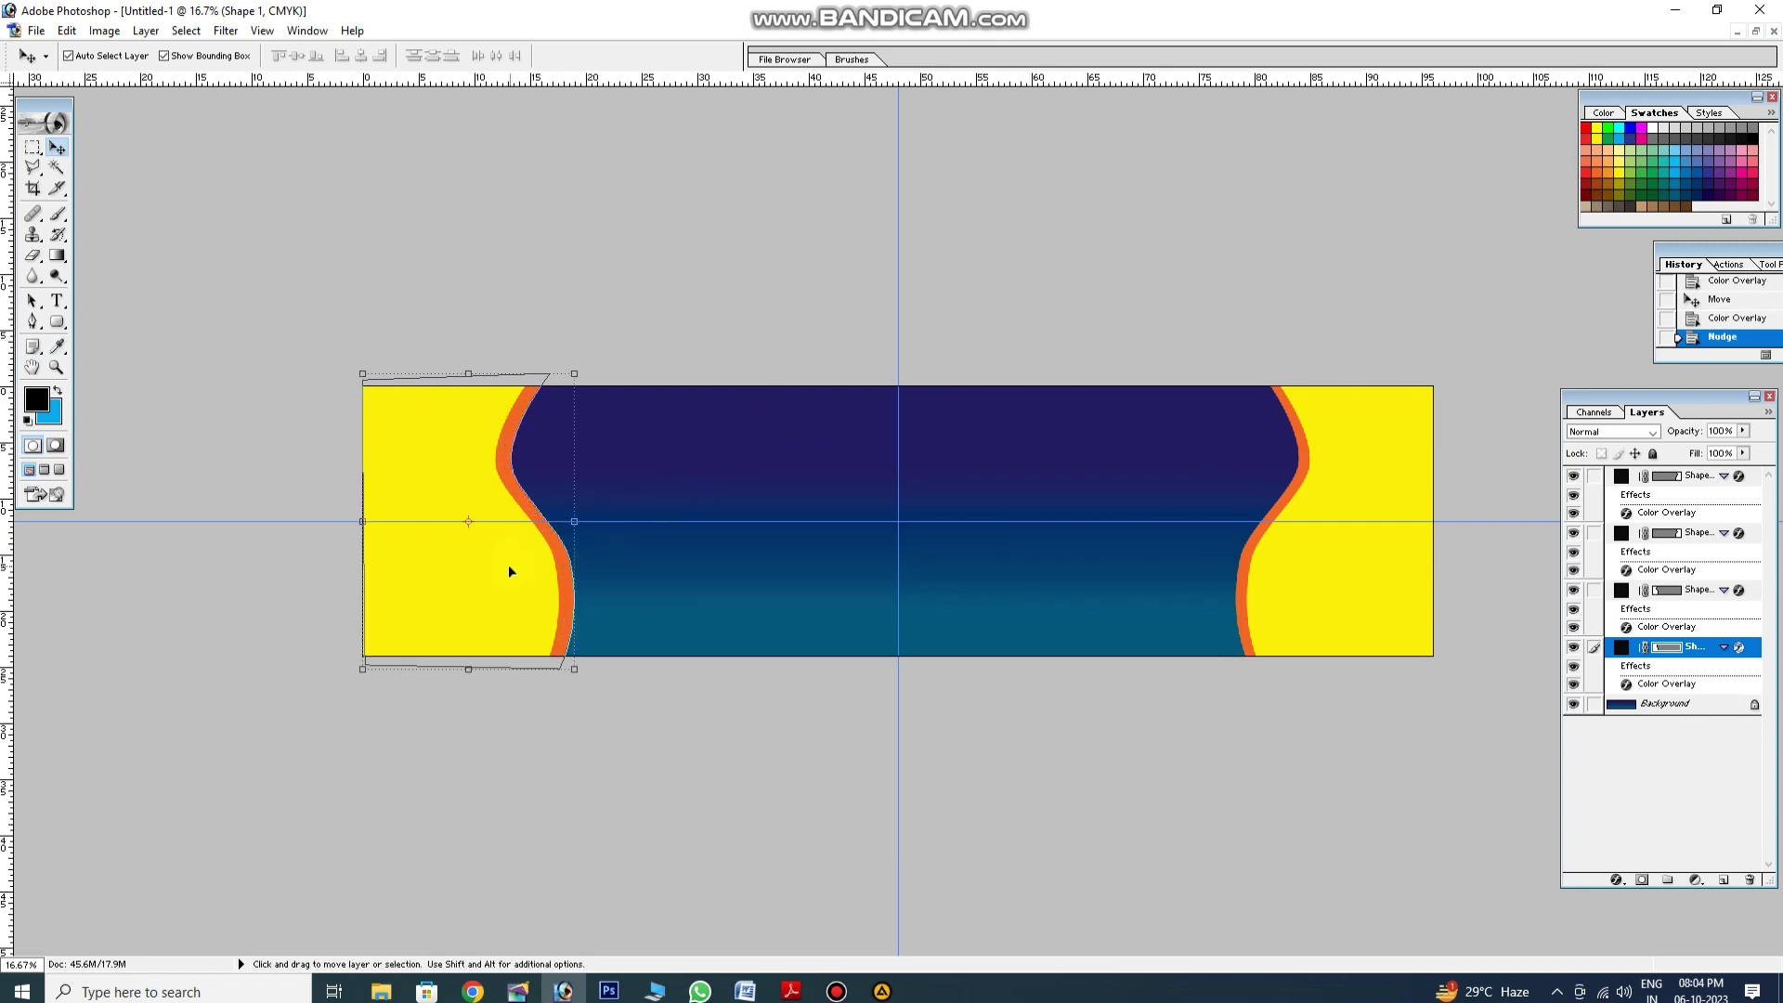
pyautogui.hotkey('alt', 'Left')
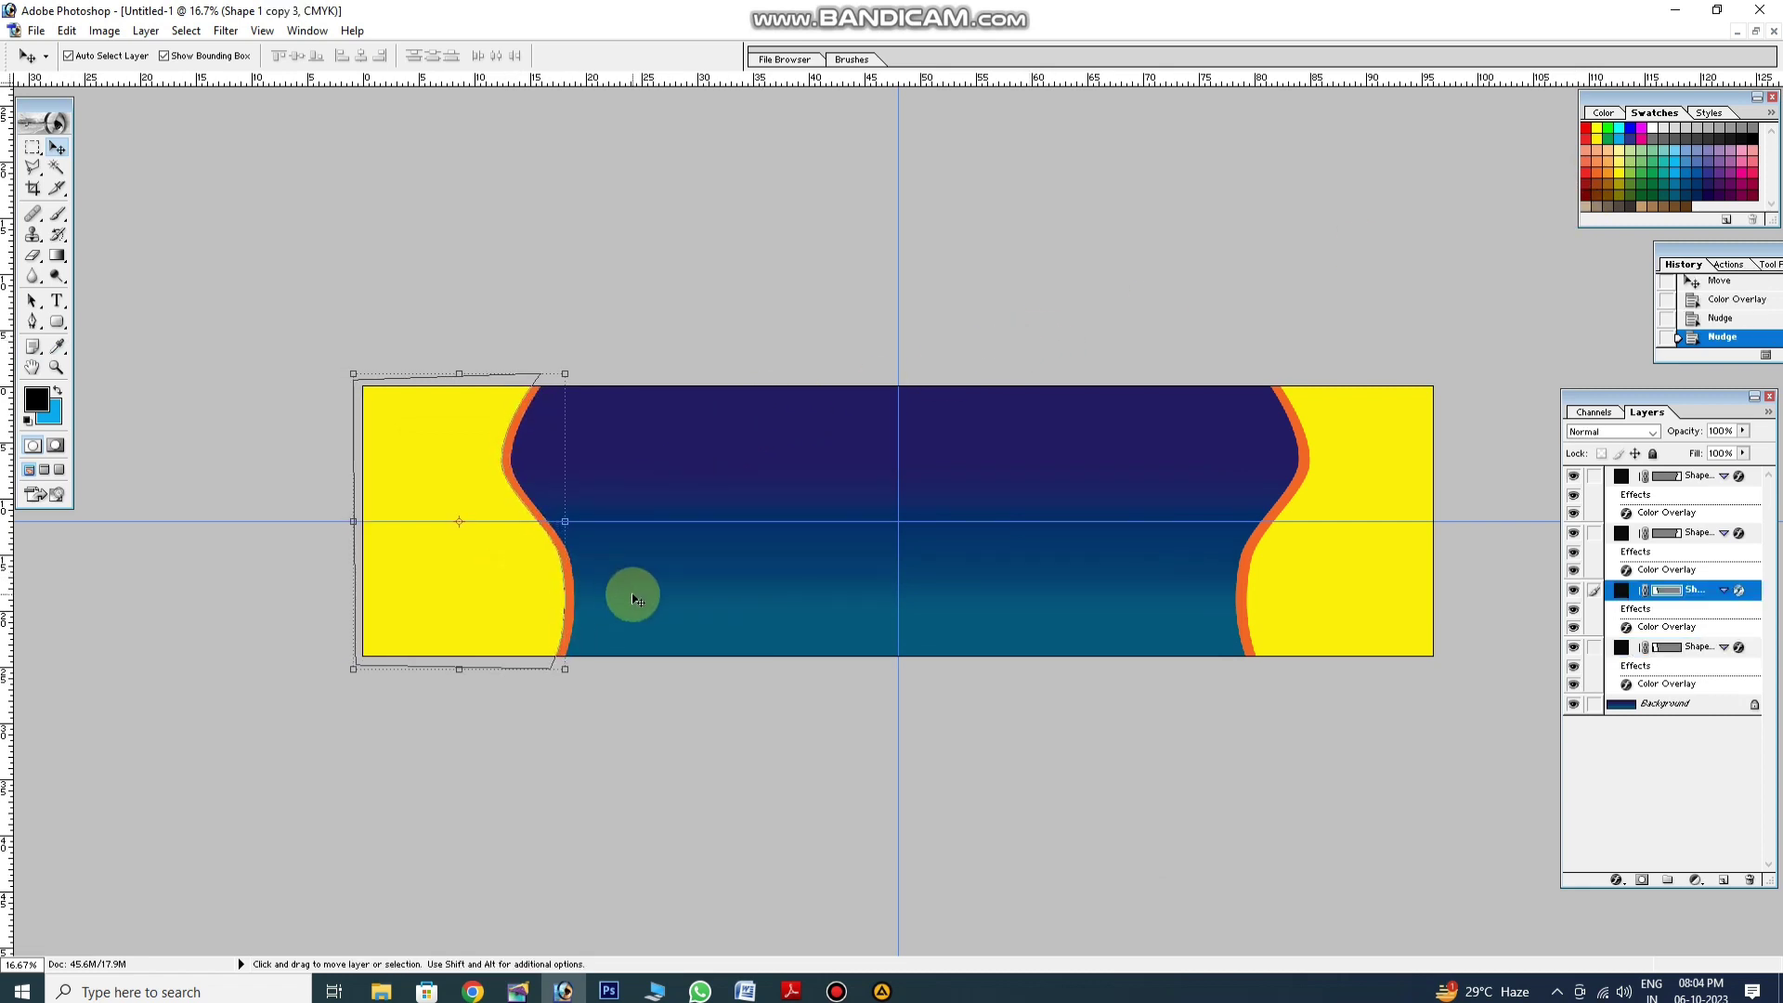
# - Nudge the left wave shape right and skew its top and bottom corners slightly
pyautogui.click(582, 591)
pyautogui.click(575, 583)
pyautogui.press('Right')
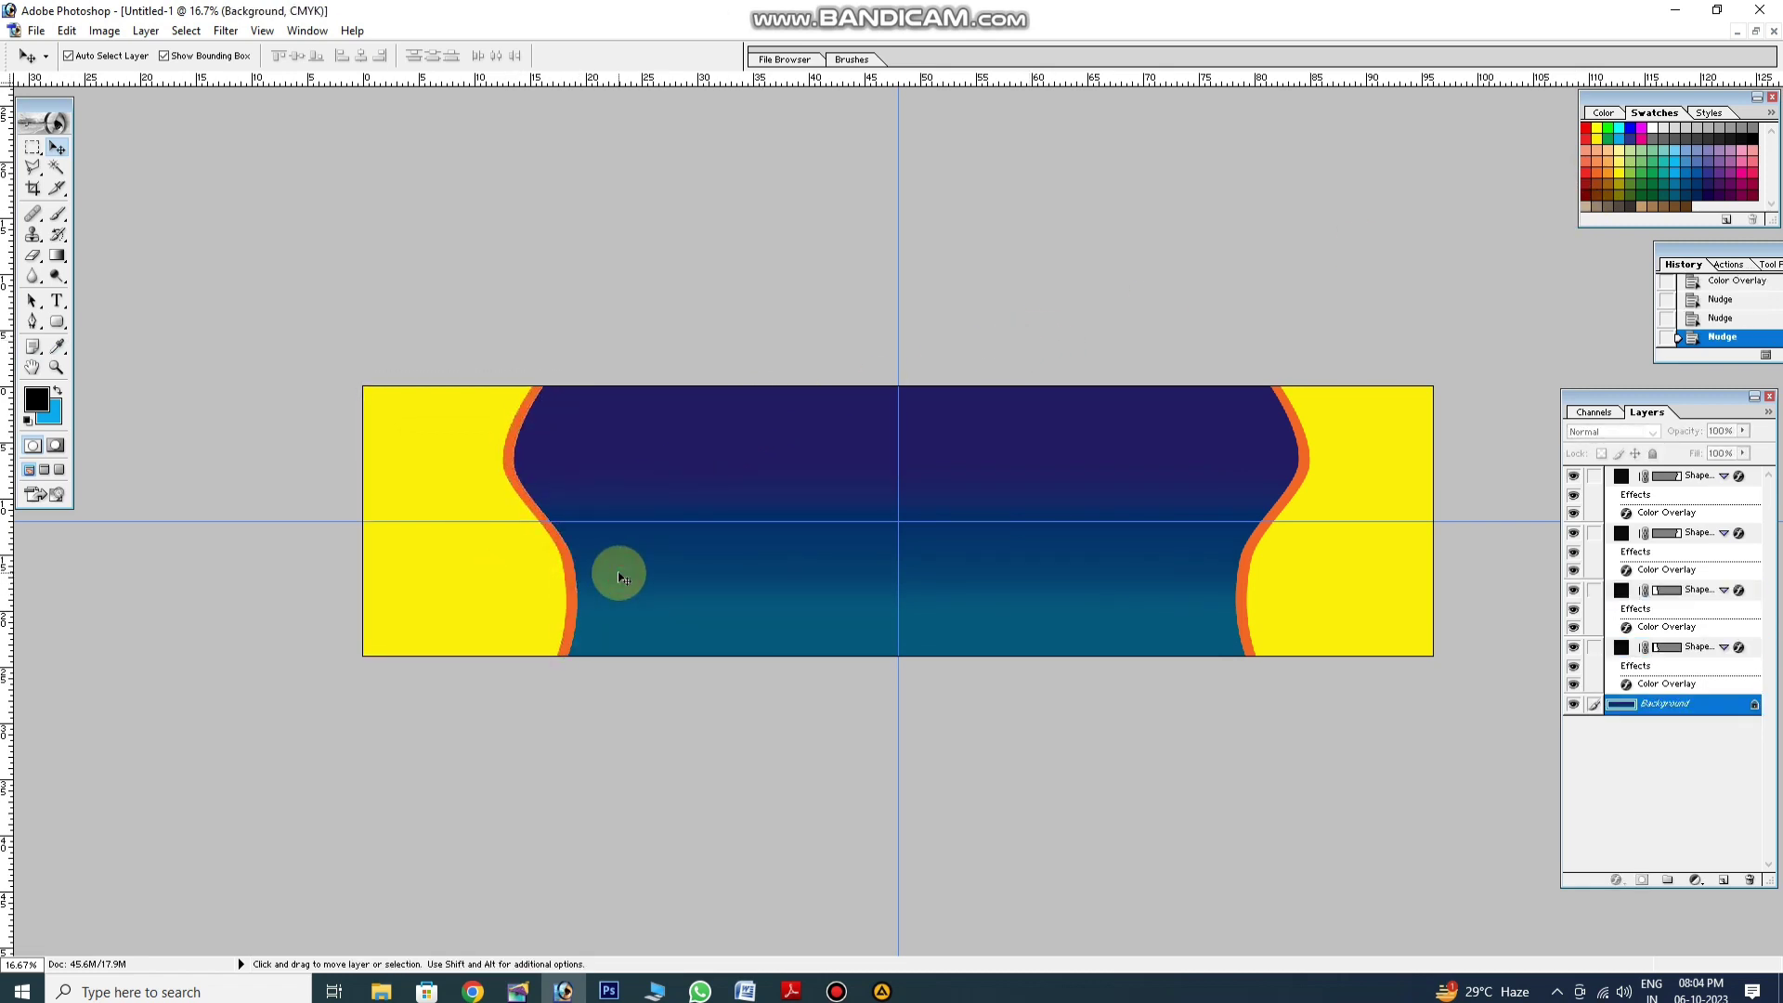
pyautogui.click(506, 398)
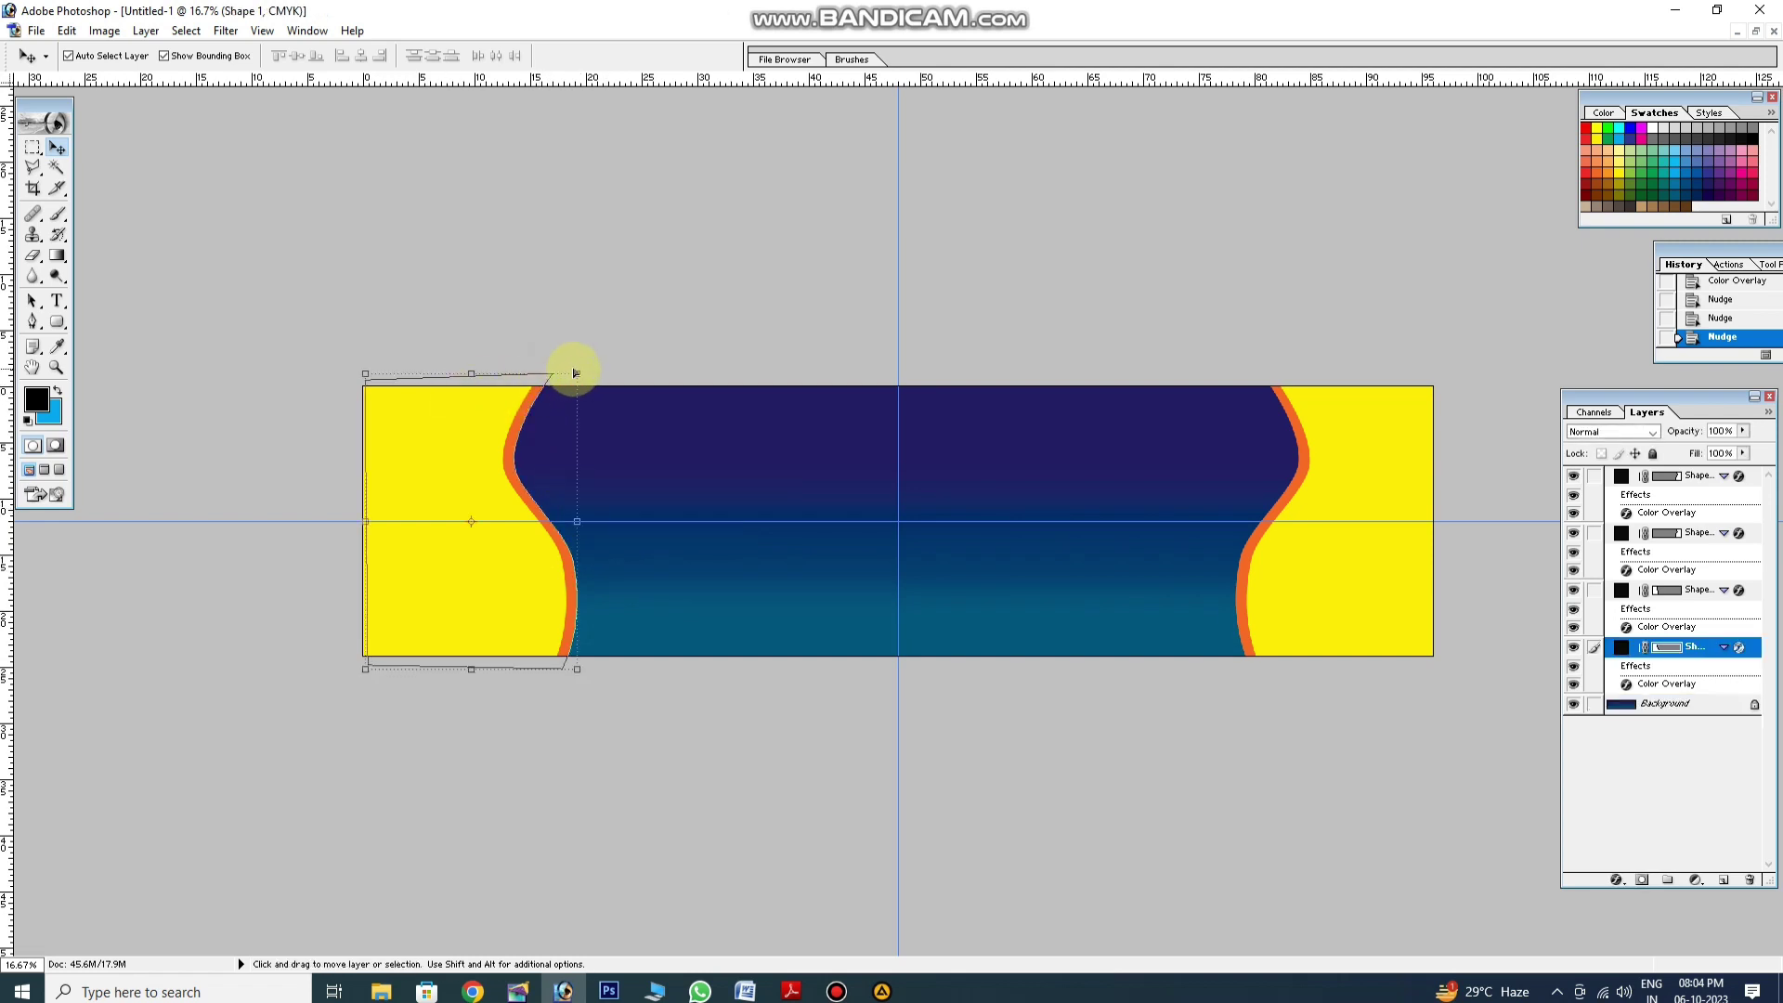
pyautogui.moveTo(577, 372); pyautogui.dragTo(567, 372)
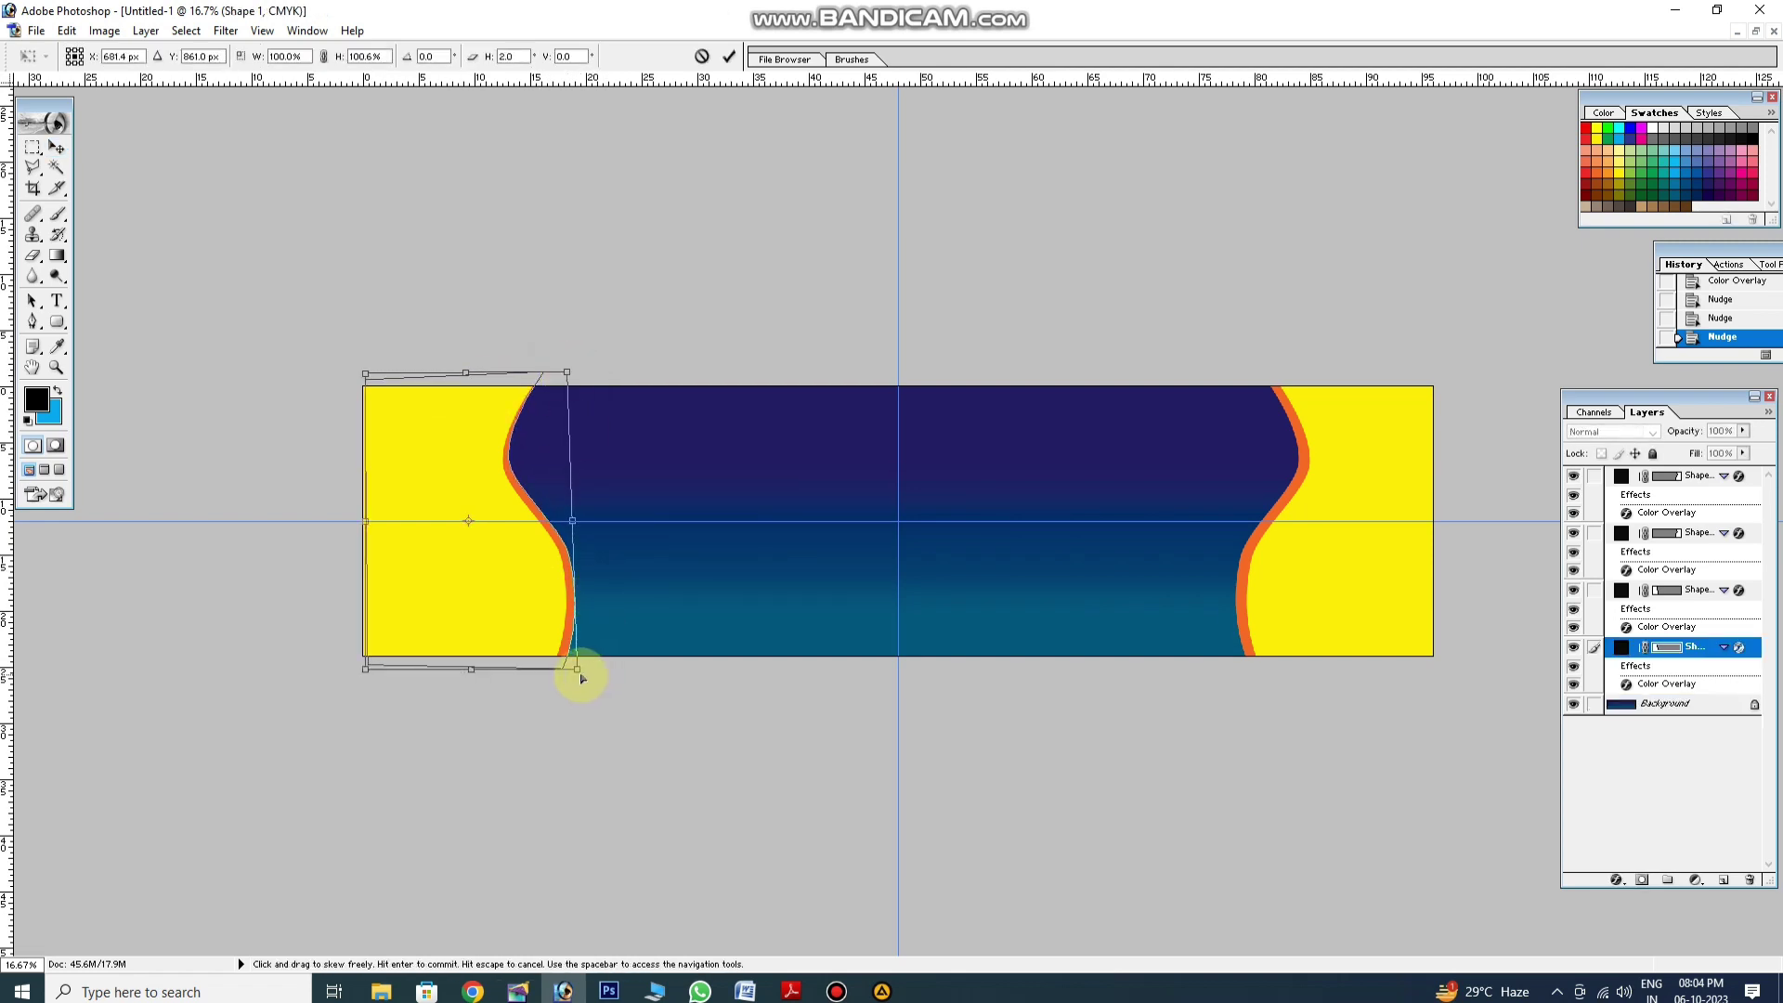
pyautogui.moveTo(576, 670); pyautogui.dragTo(581, 670)
pyautogui.press('Return')
pyautogui.press('v')
pyautogui.click(778, 576)
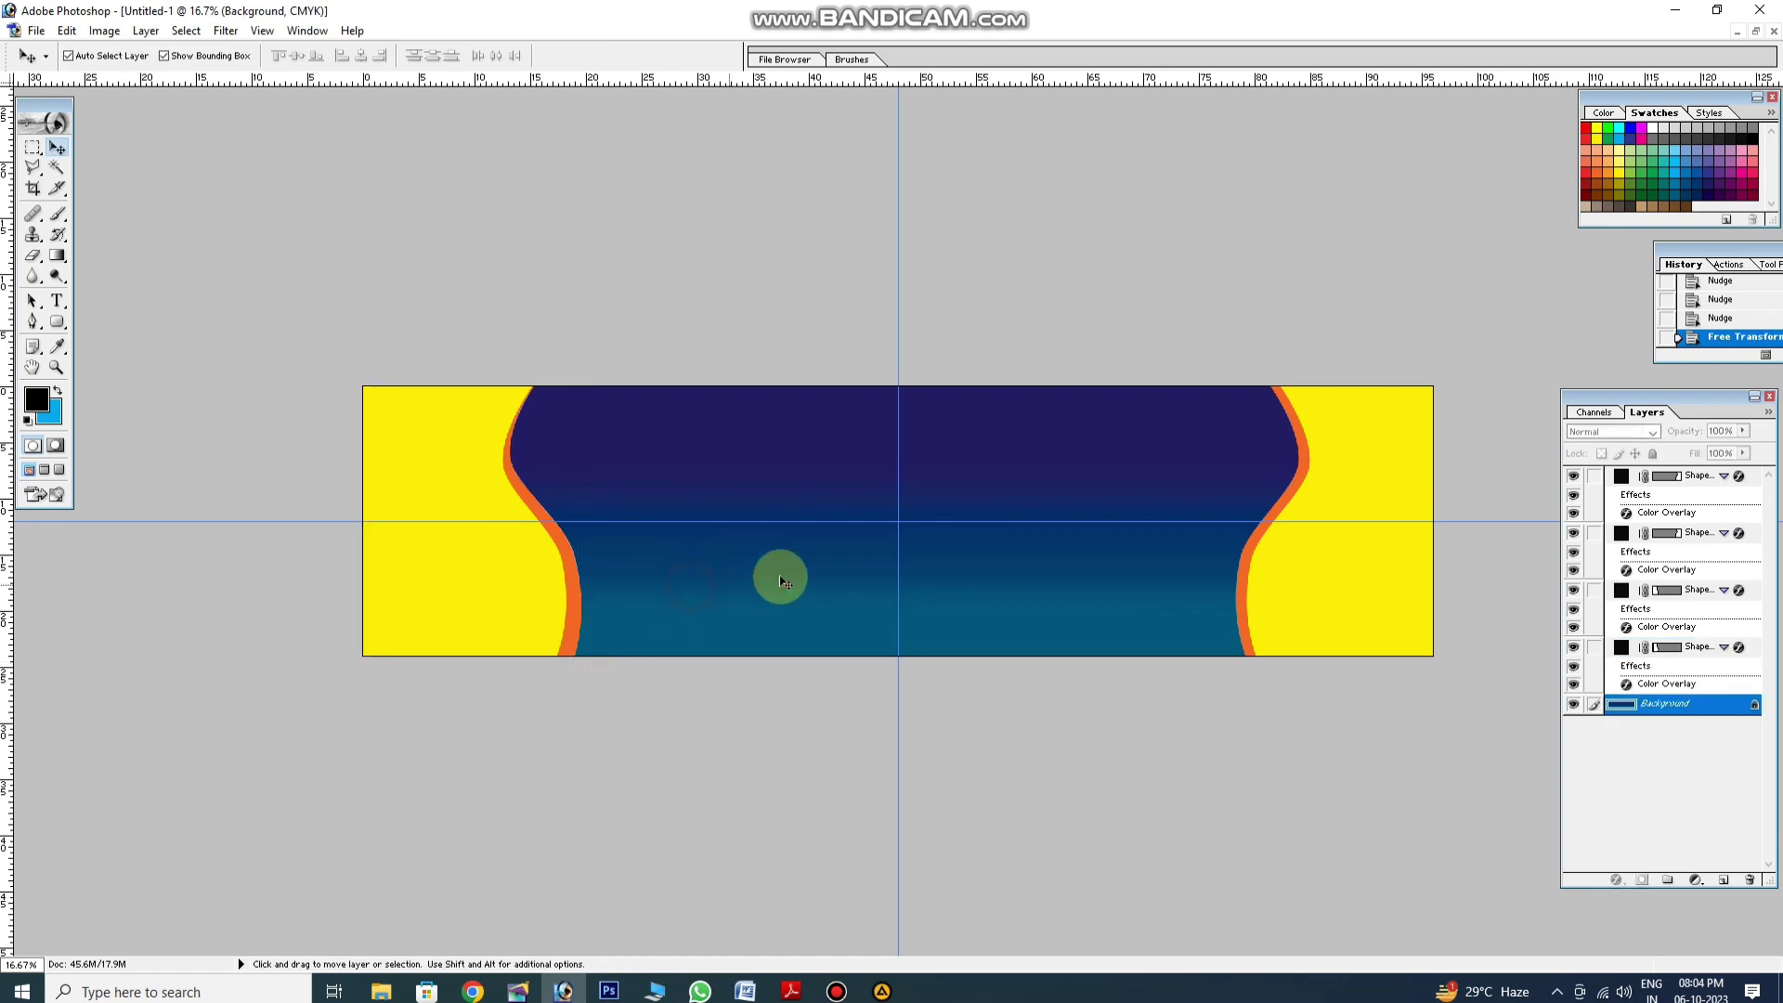
# - Nudge the right yellow wave left and pull its top corner inward to widen the orange border
pyautogui.click(1326, 577)
pyautogui.press('Left')
pyautogui.press('Left')
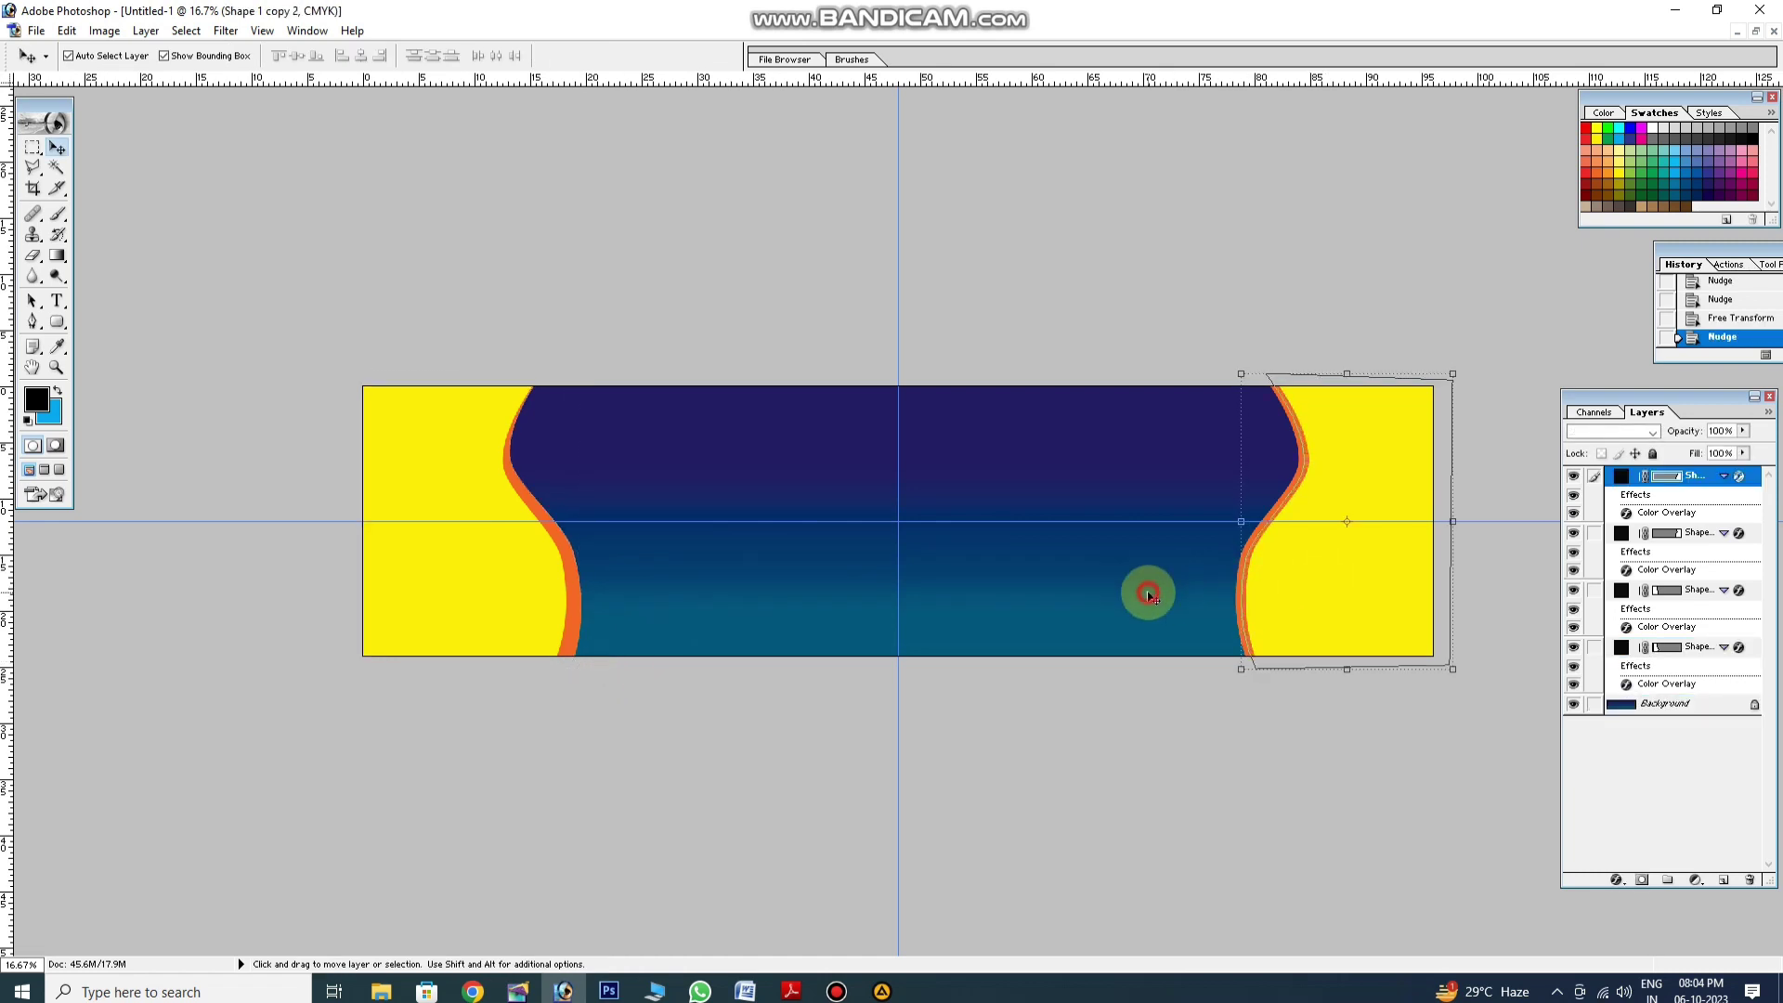
pyautogui.click(1146, 588)
pyautogui.click(1238, 578)
pyautogui.hotkey('alt', 'Left')
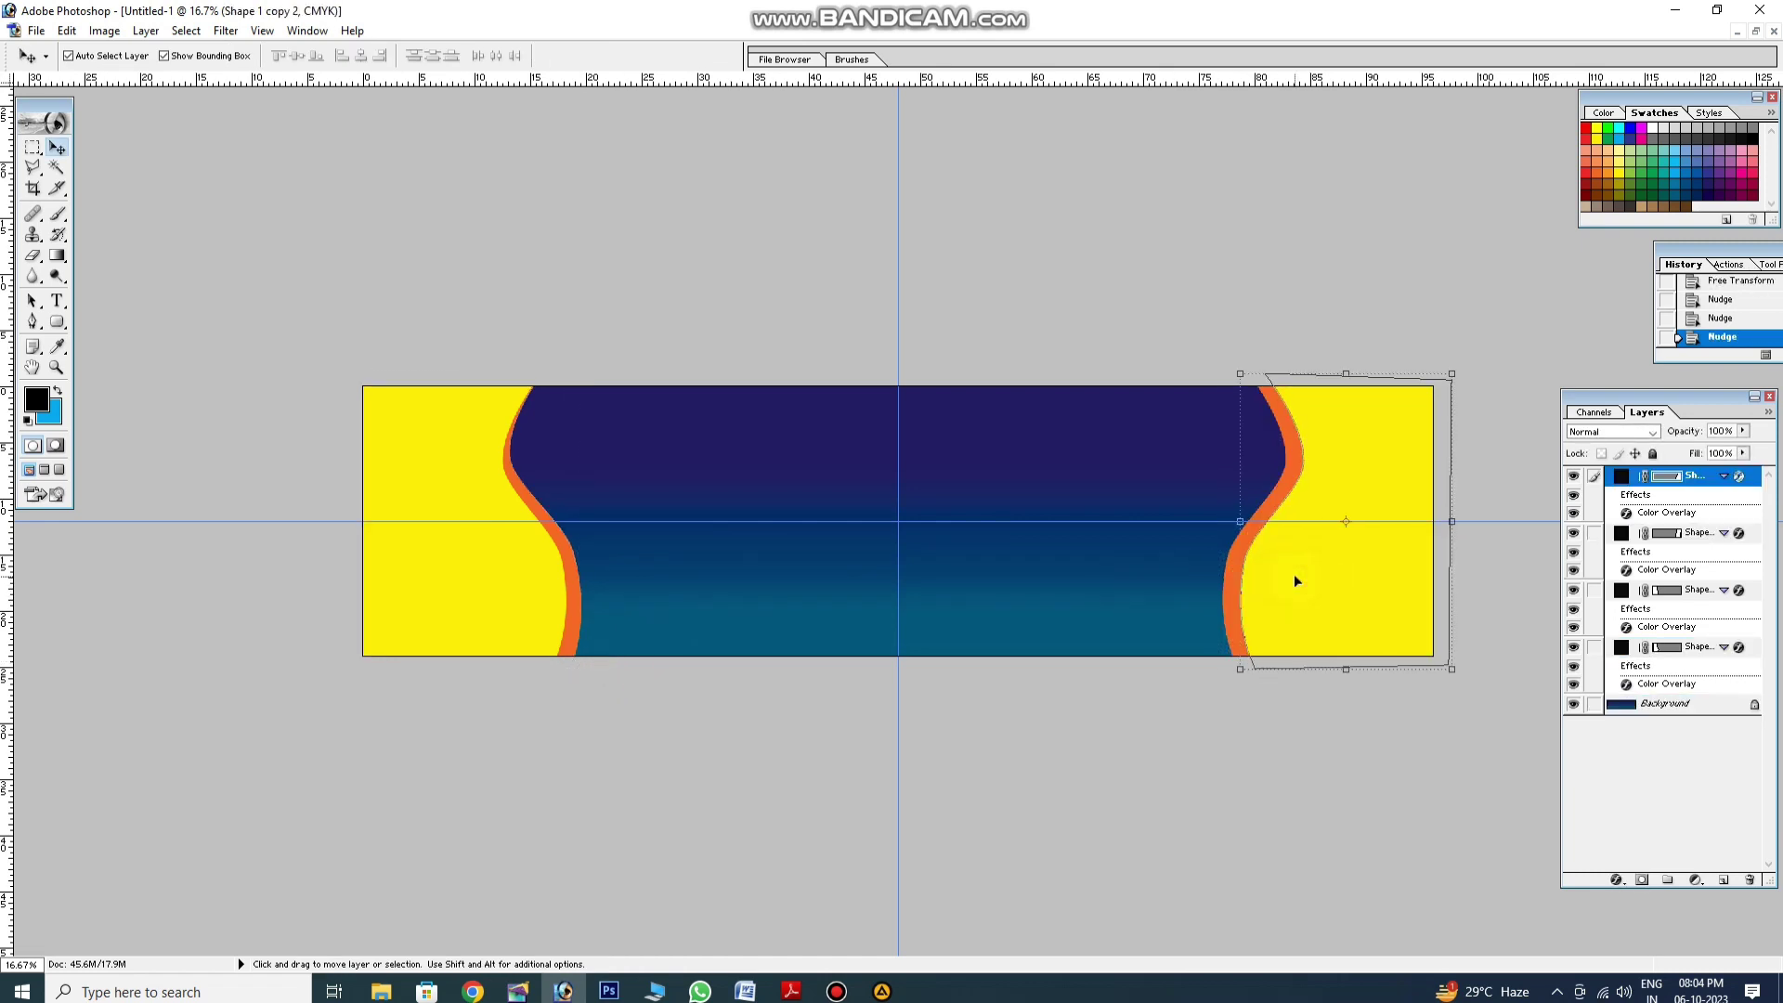
pyautogui.click(1188, 591)
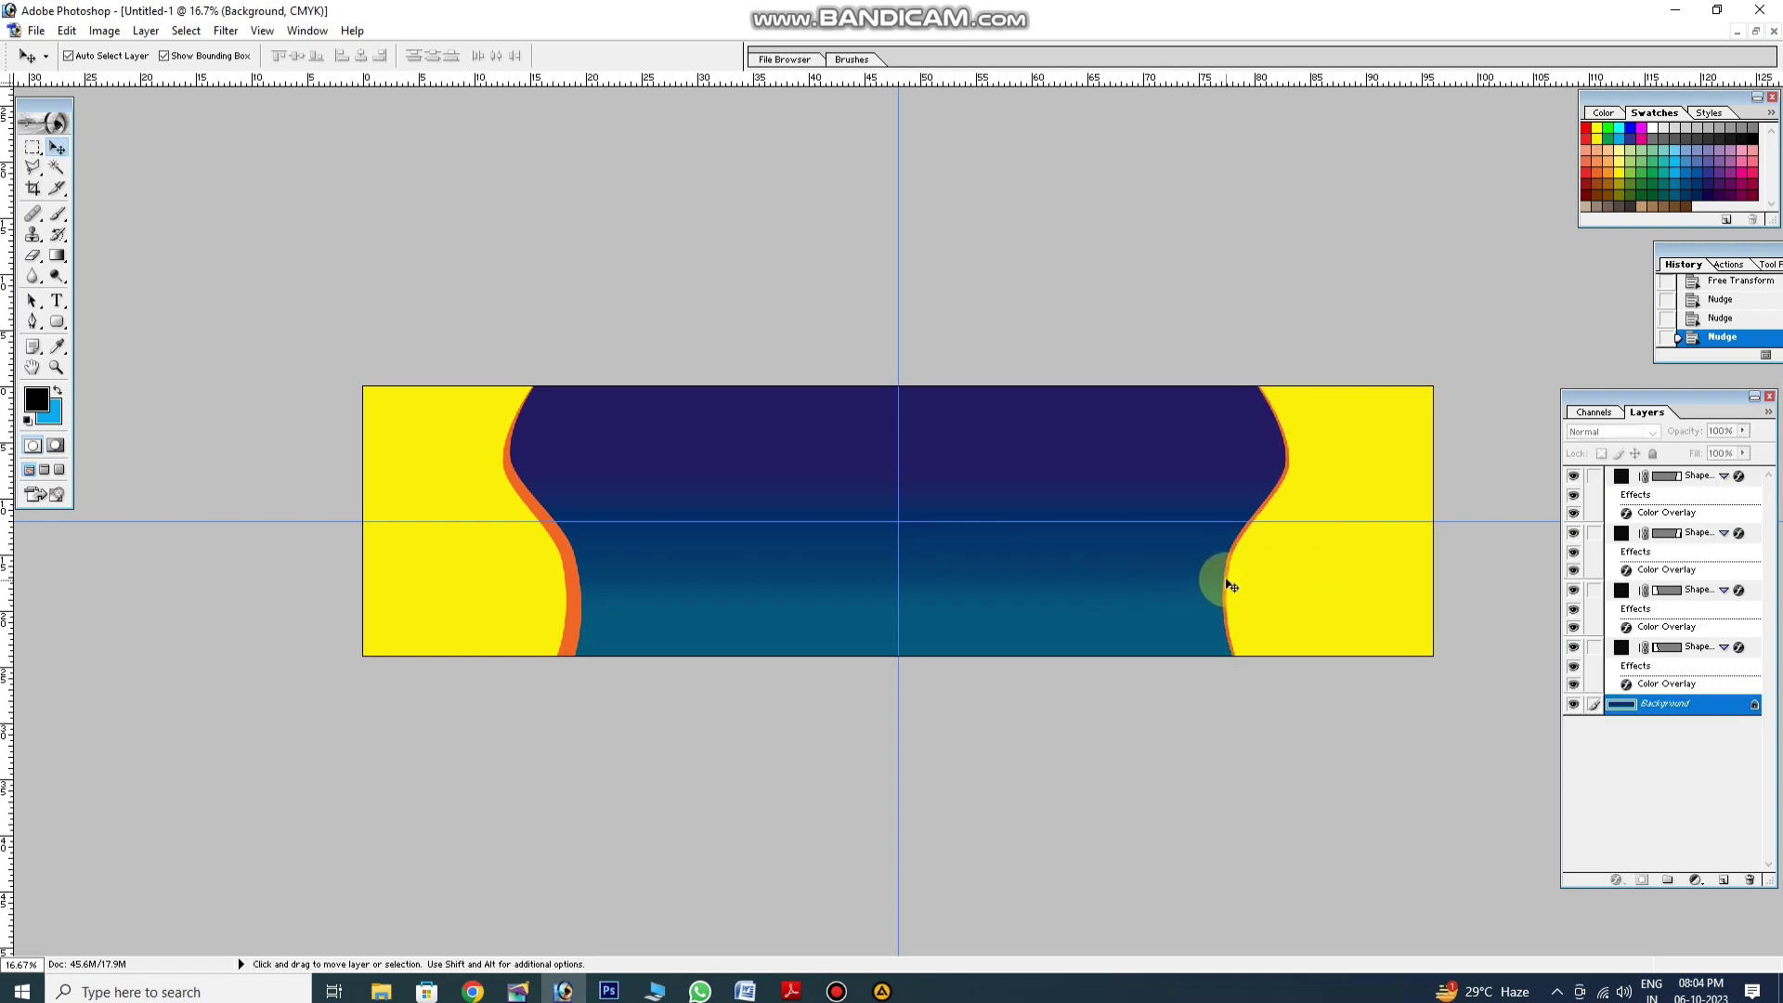
pyautogui.press('Left')
pyautogui.press('Left')
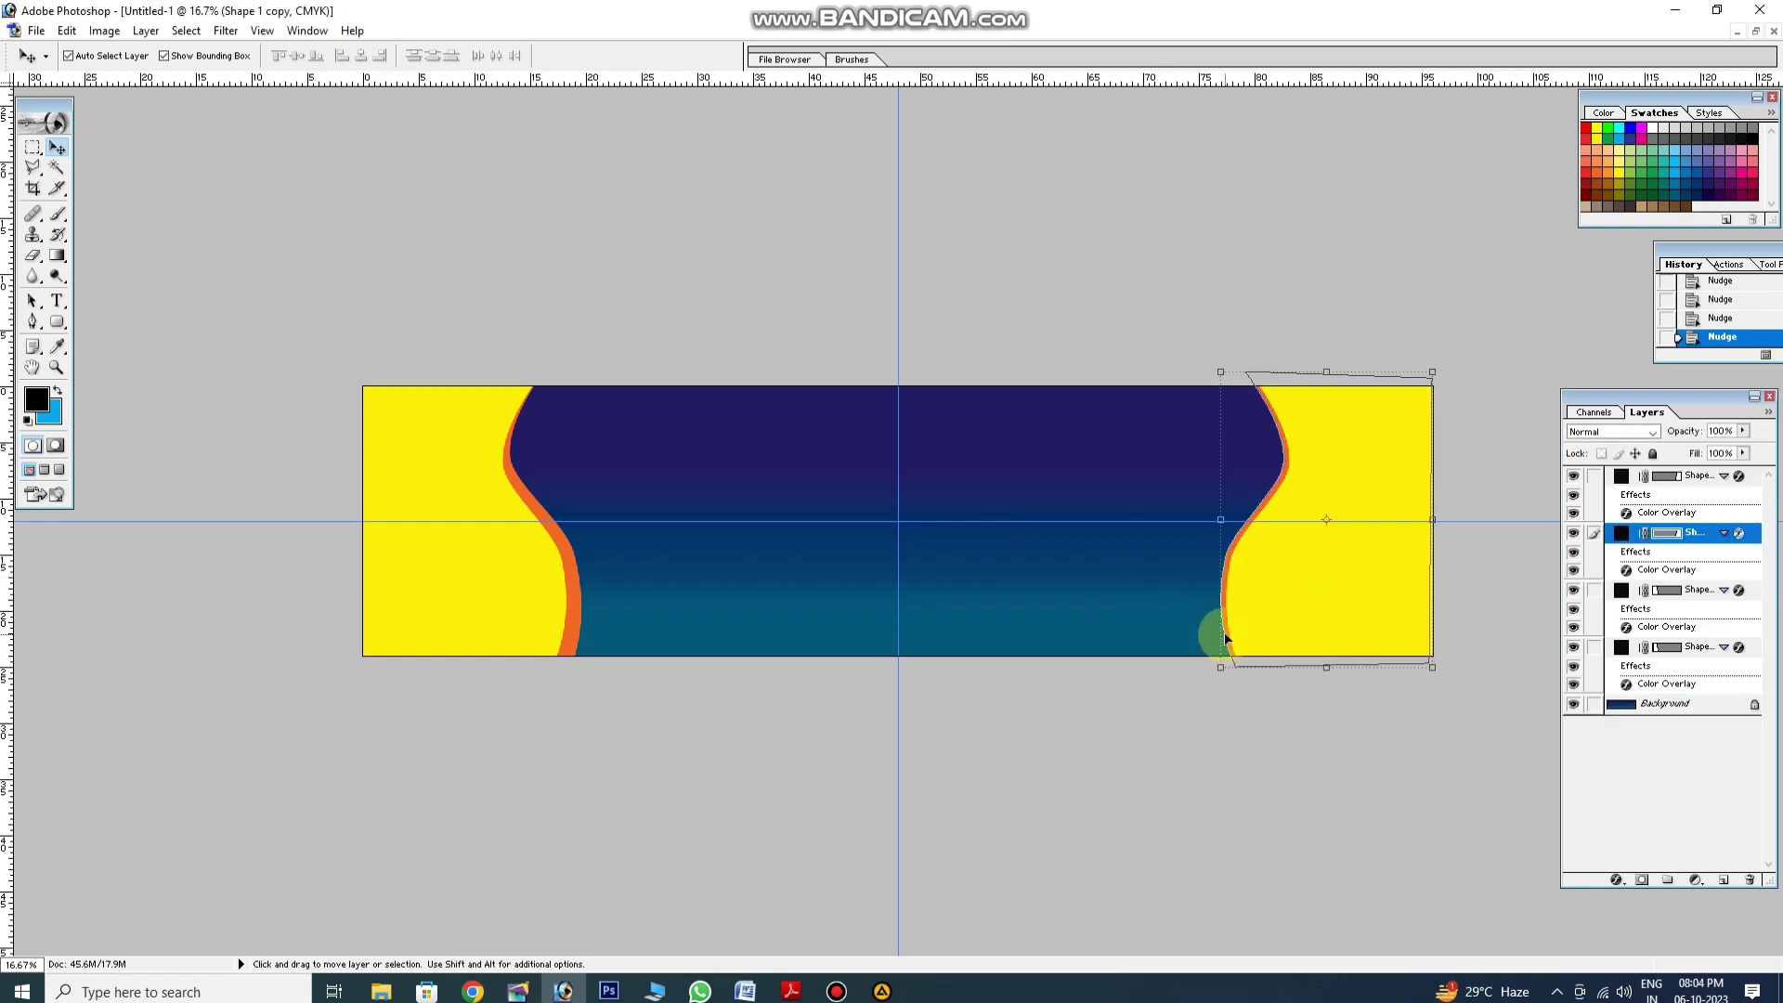
pyautogui.press('Left')
pyautogui.press('Left')
pyautogui.press('Left')
pyautogui.press('Left')
pyautogui.press('Left')
pyautogui.press('Left')
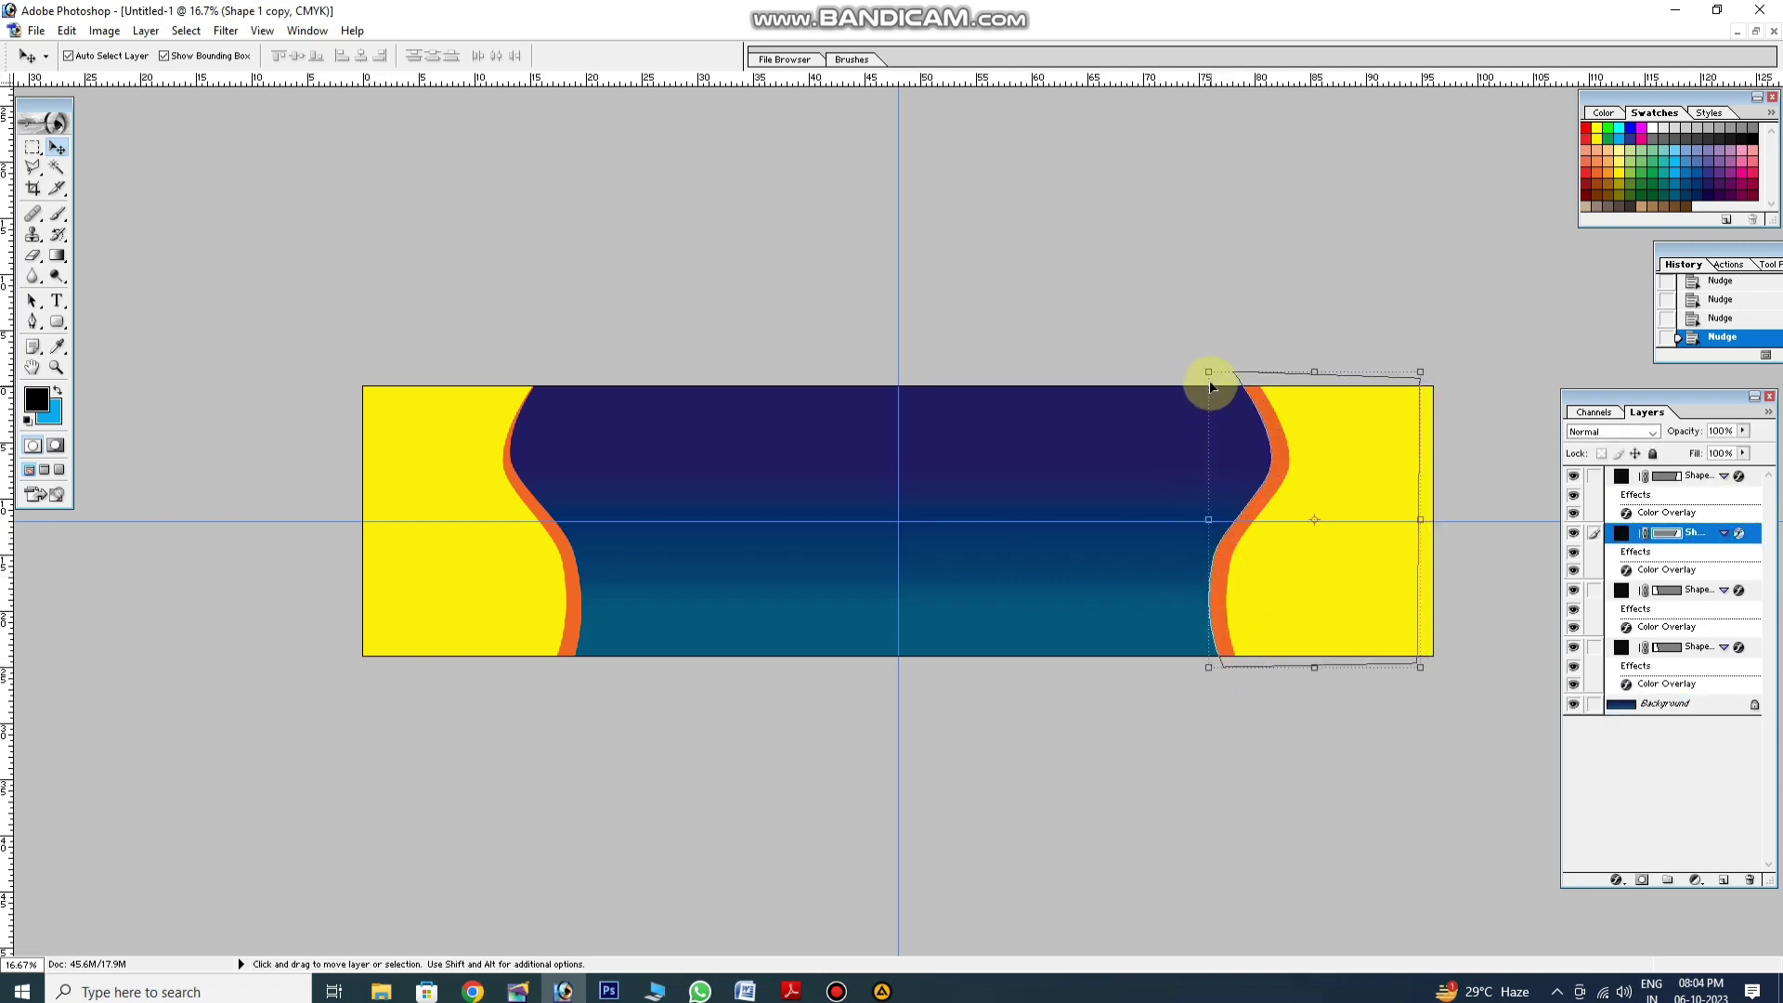
pyautogui.moveTo(1208, 371); pyautogui.dragTo(1227, 370)
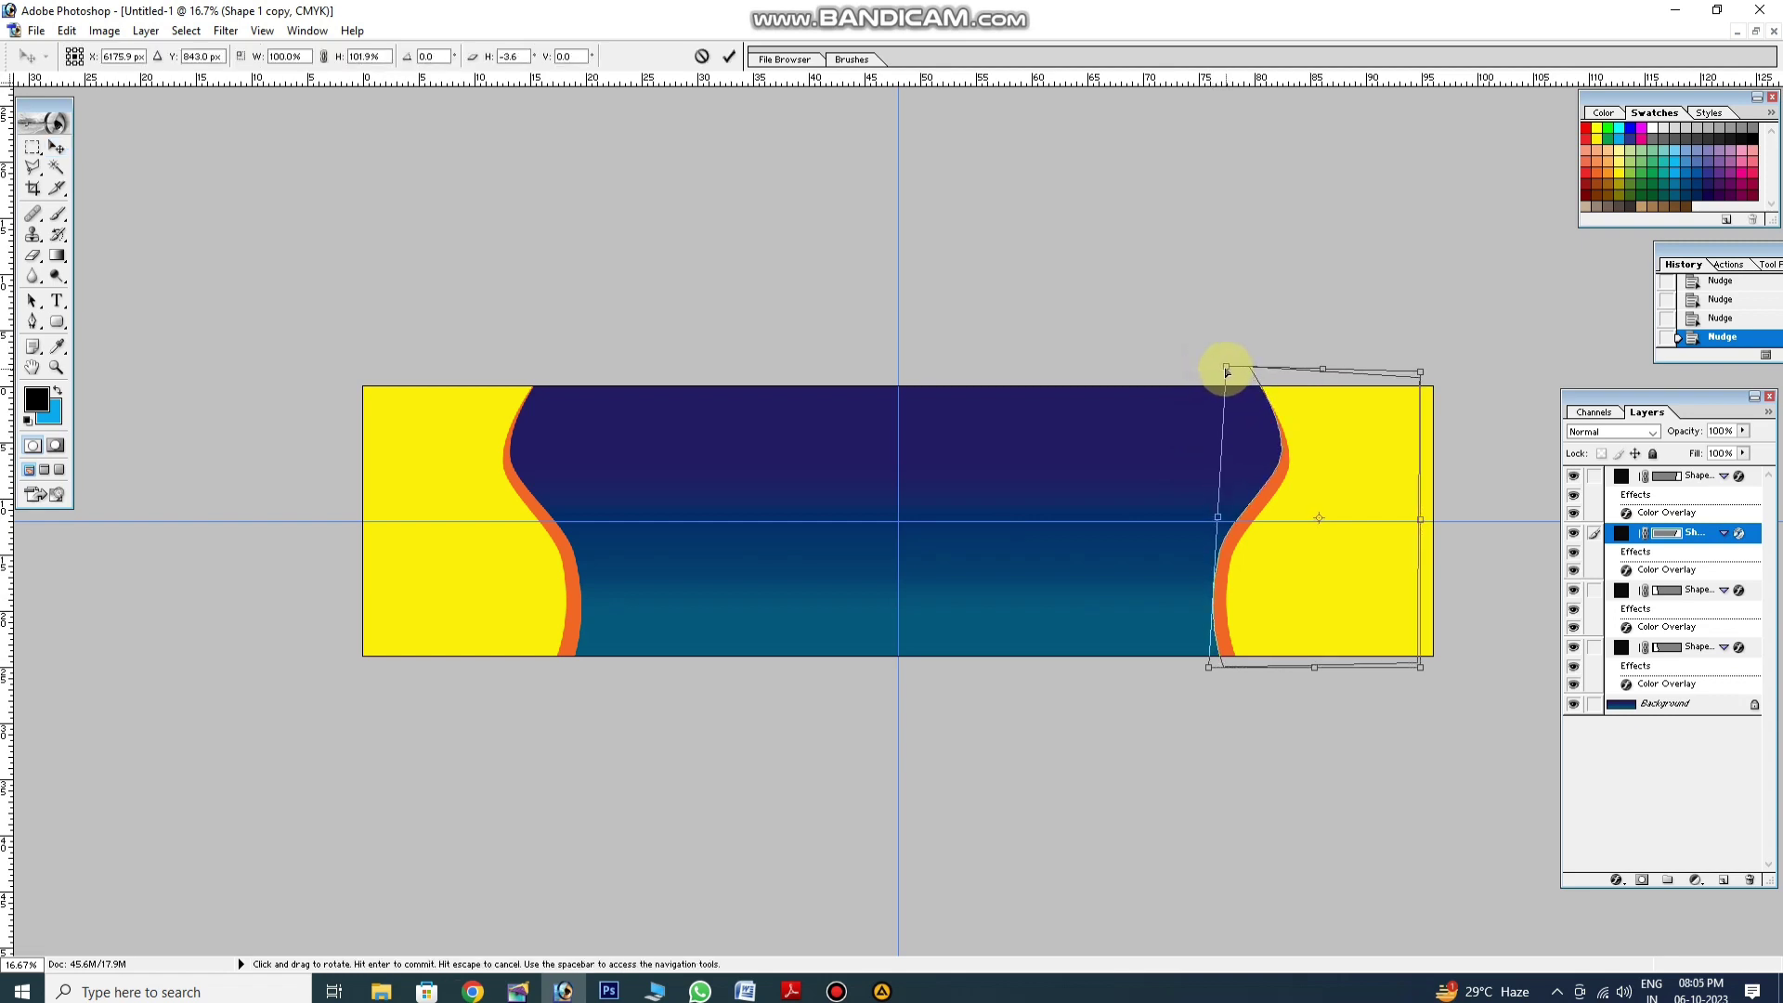
pyautogui.press('Return')
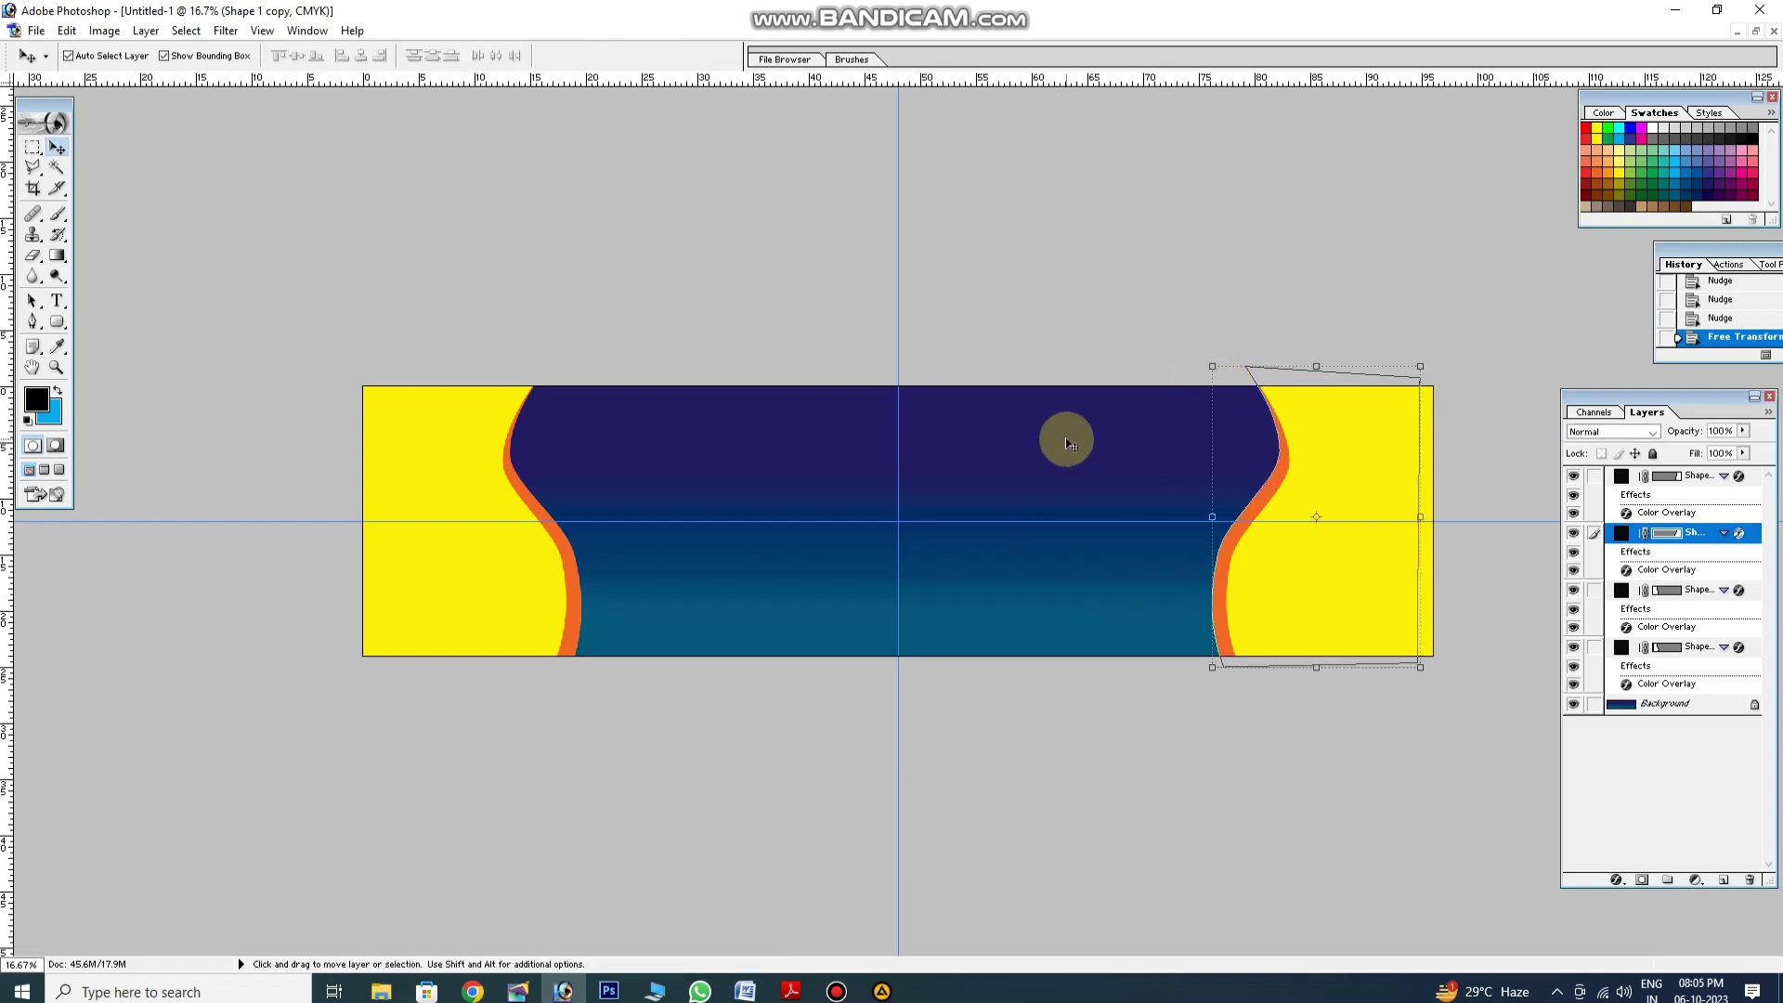
pyautogui.click(1066, 437)
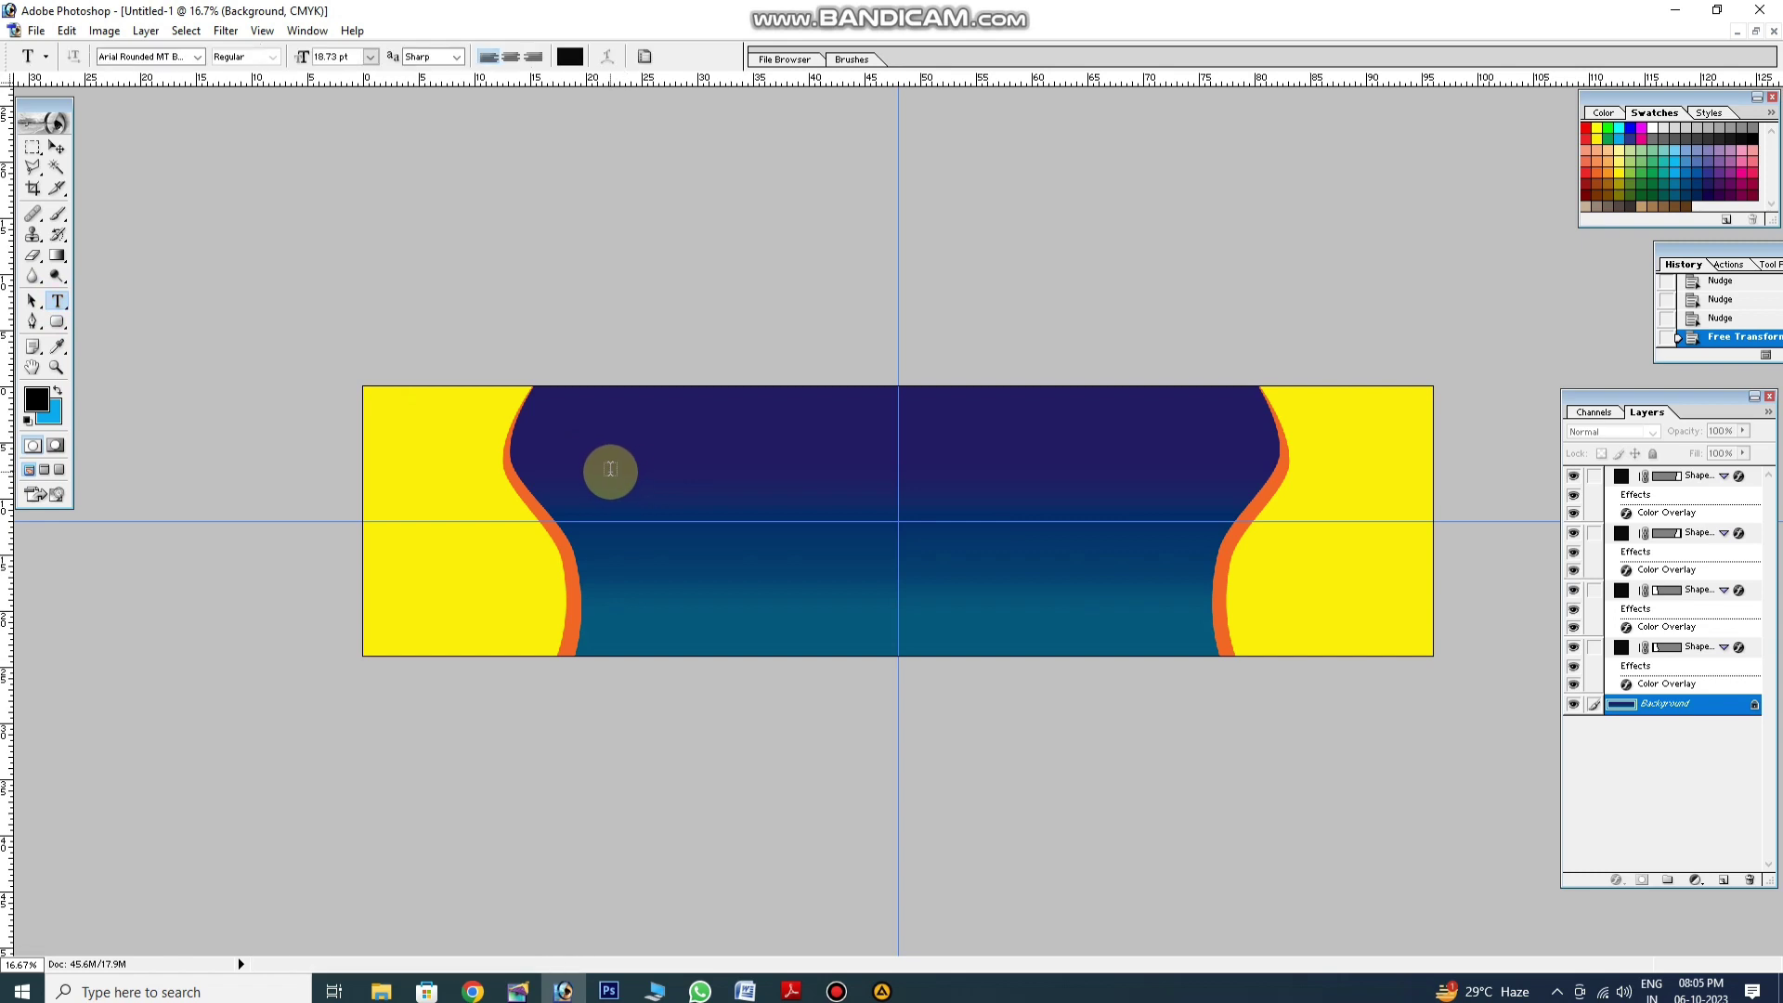
# - Add the ARNAB ONLINE & COMPUTER heading at 72 pt, enlarged and moved to the band's top
pyautogui.click(733, 470)
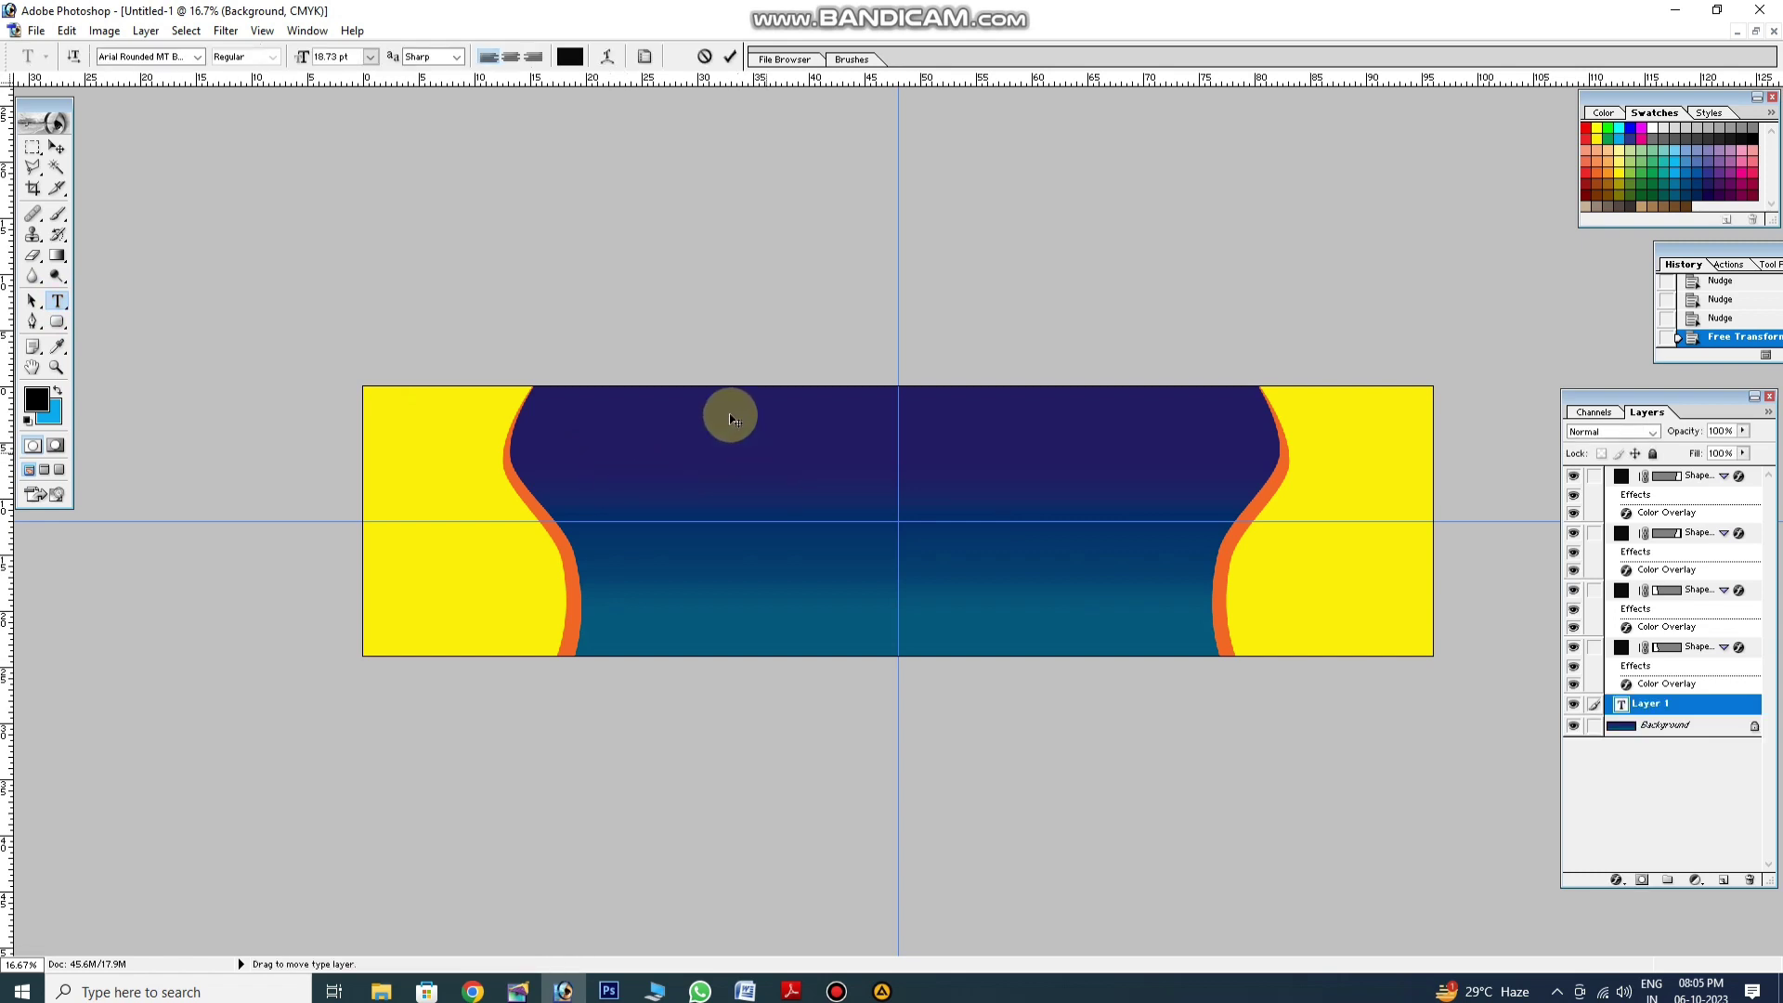
pyautogui.click(371, 57)
pyautogui.click(363, 373)
pyautogui.write('ARNAB ONLINE & COMPUTER')
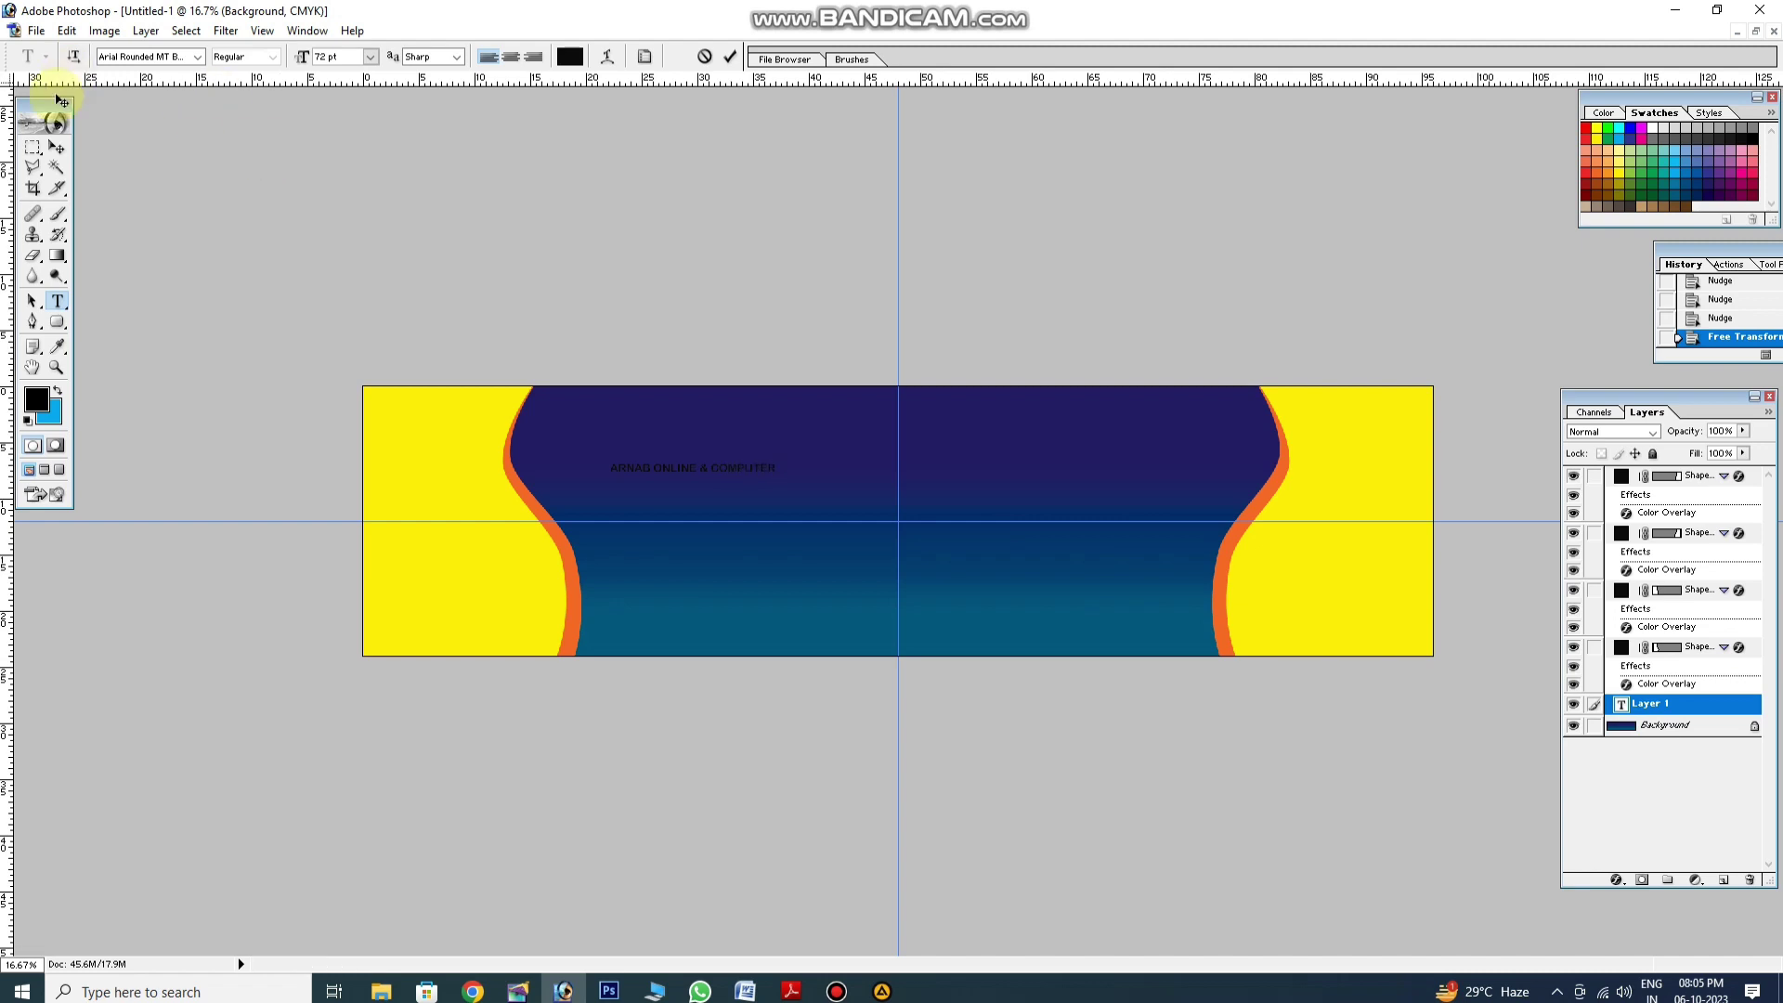
pyautogui.moveTo(776, 476)
pyautogui.mouseDown()
pyautogui.moveTo(1142, 516)
pyautogui.moveTo(1207, 490)
pyautogui.mouseUp()
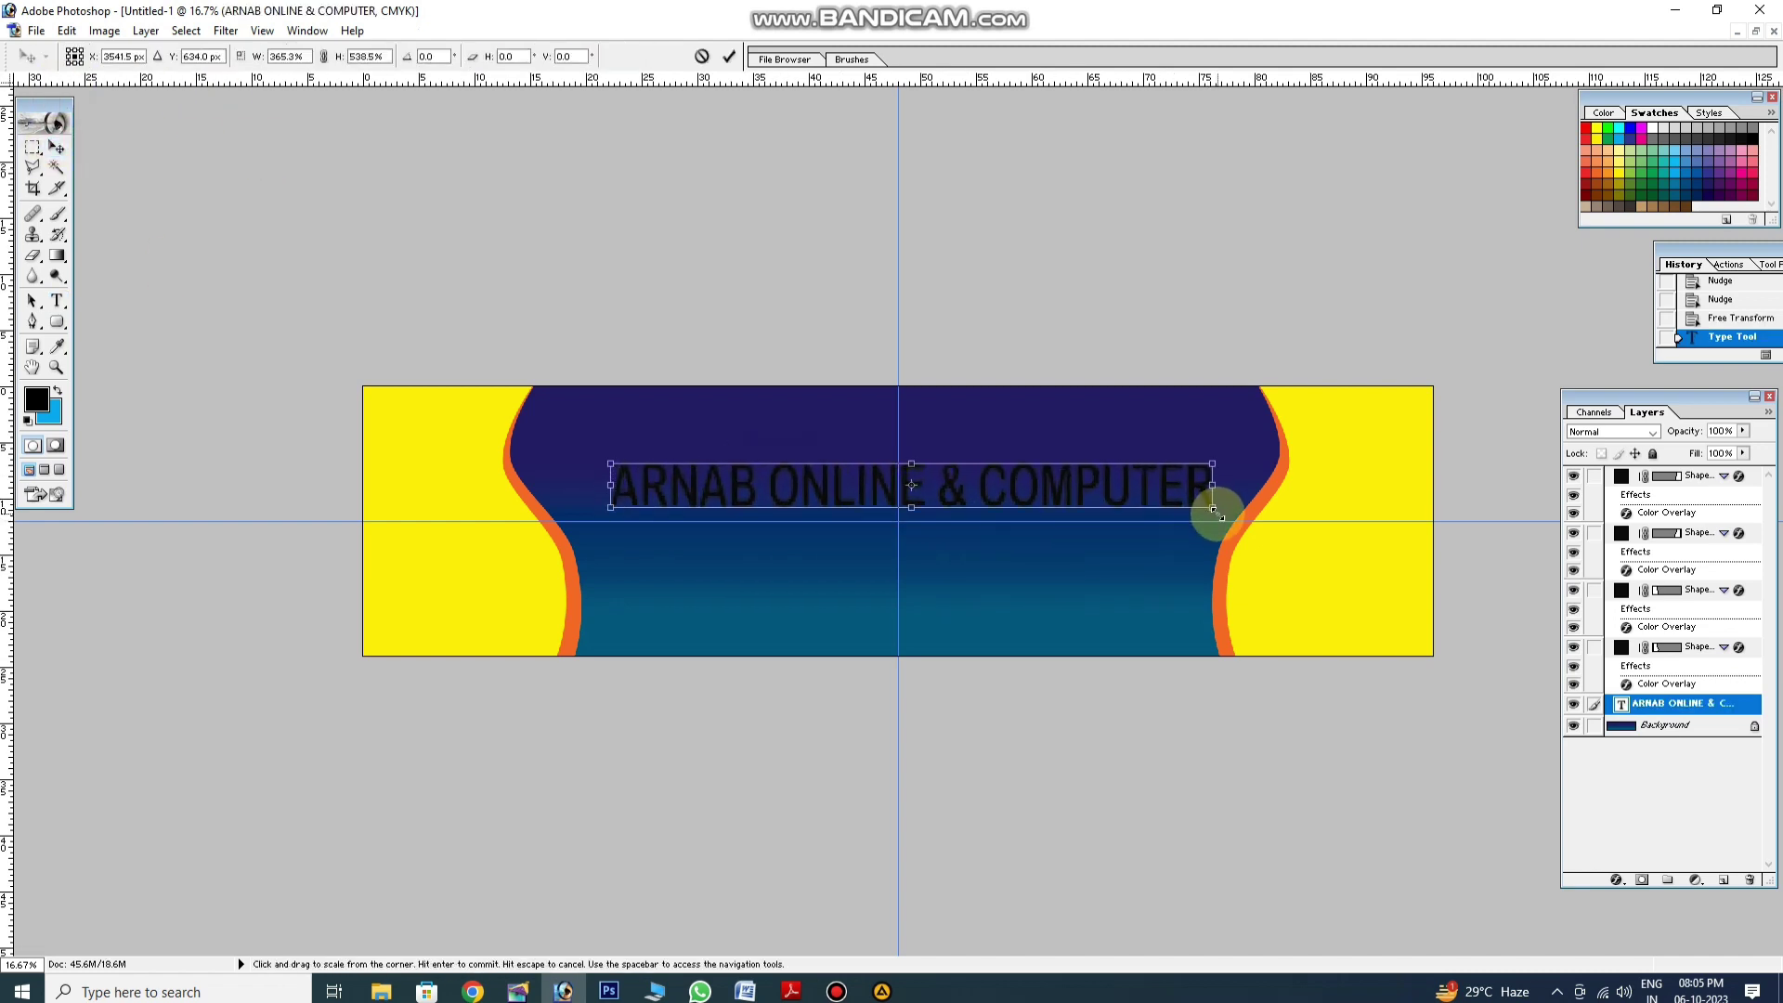
pyautogui.moveTo(1061, 495); pyautogui.dragTo(987, 438)
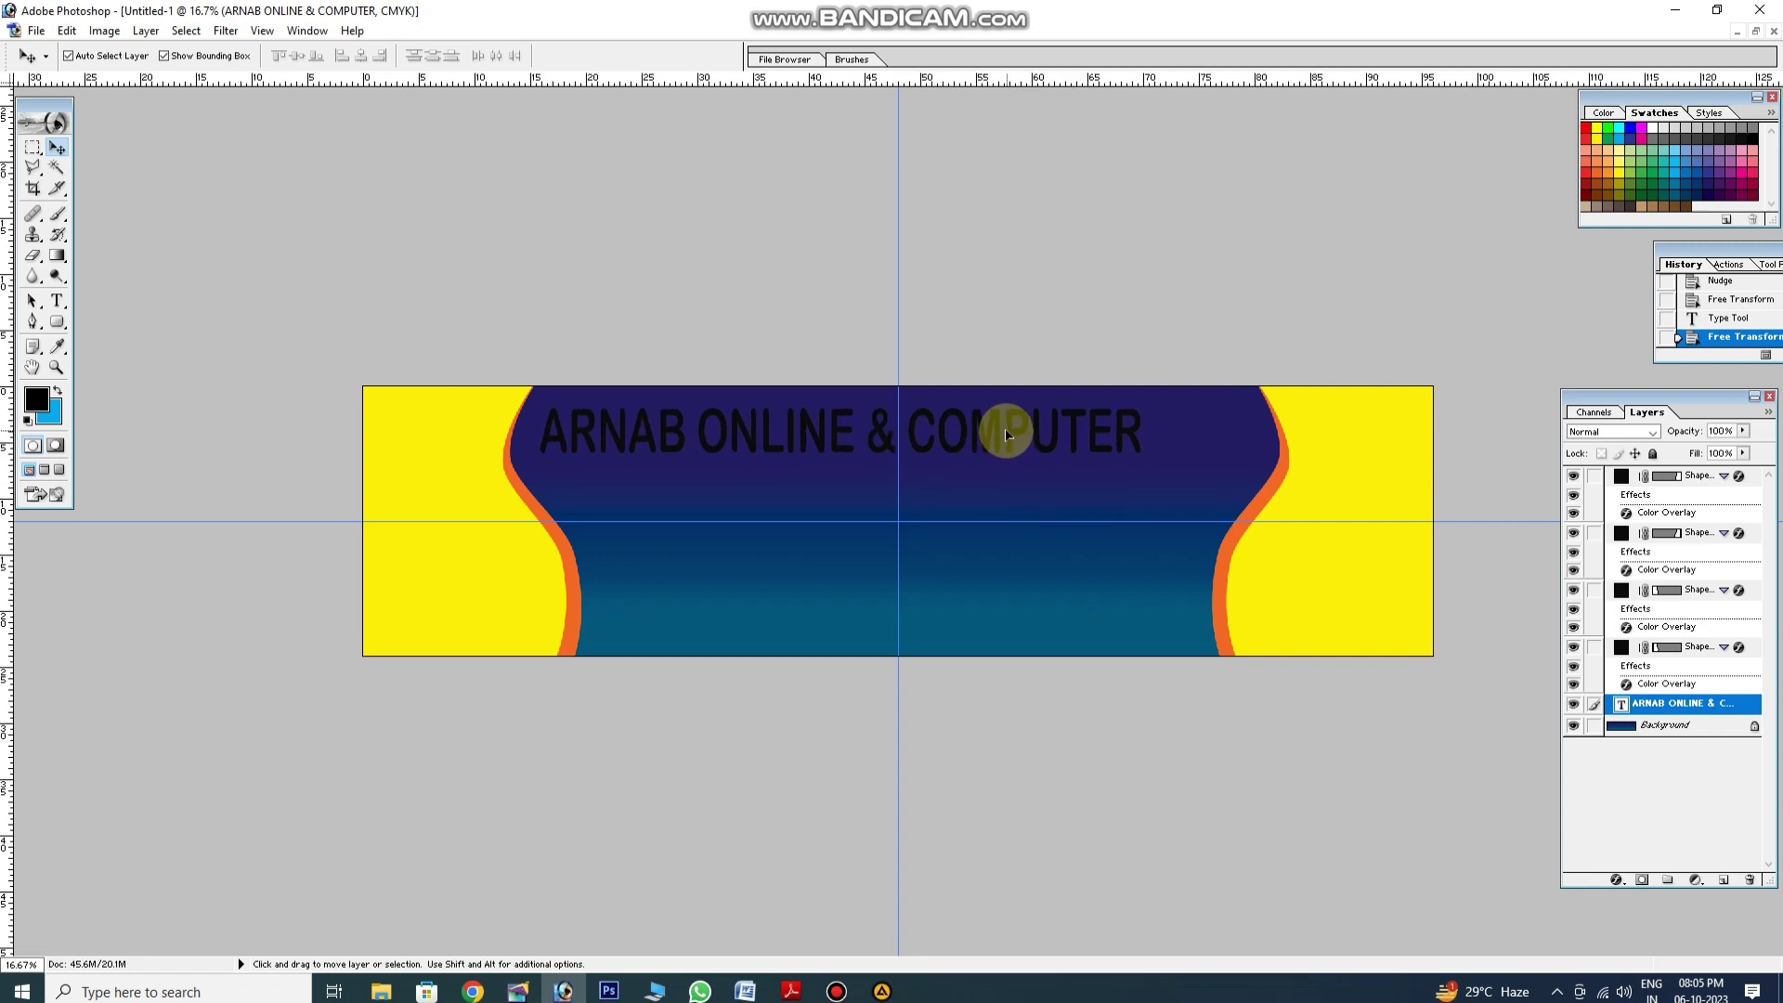
pyautogui.moveTo(1131, 450); pyautogui.dragTo(1209, 464)
pyautogui.press('Return')
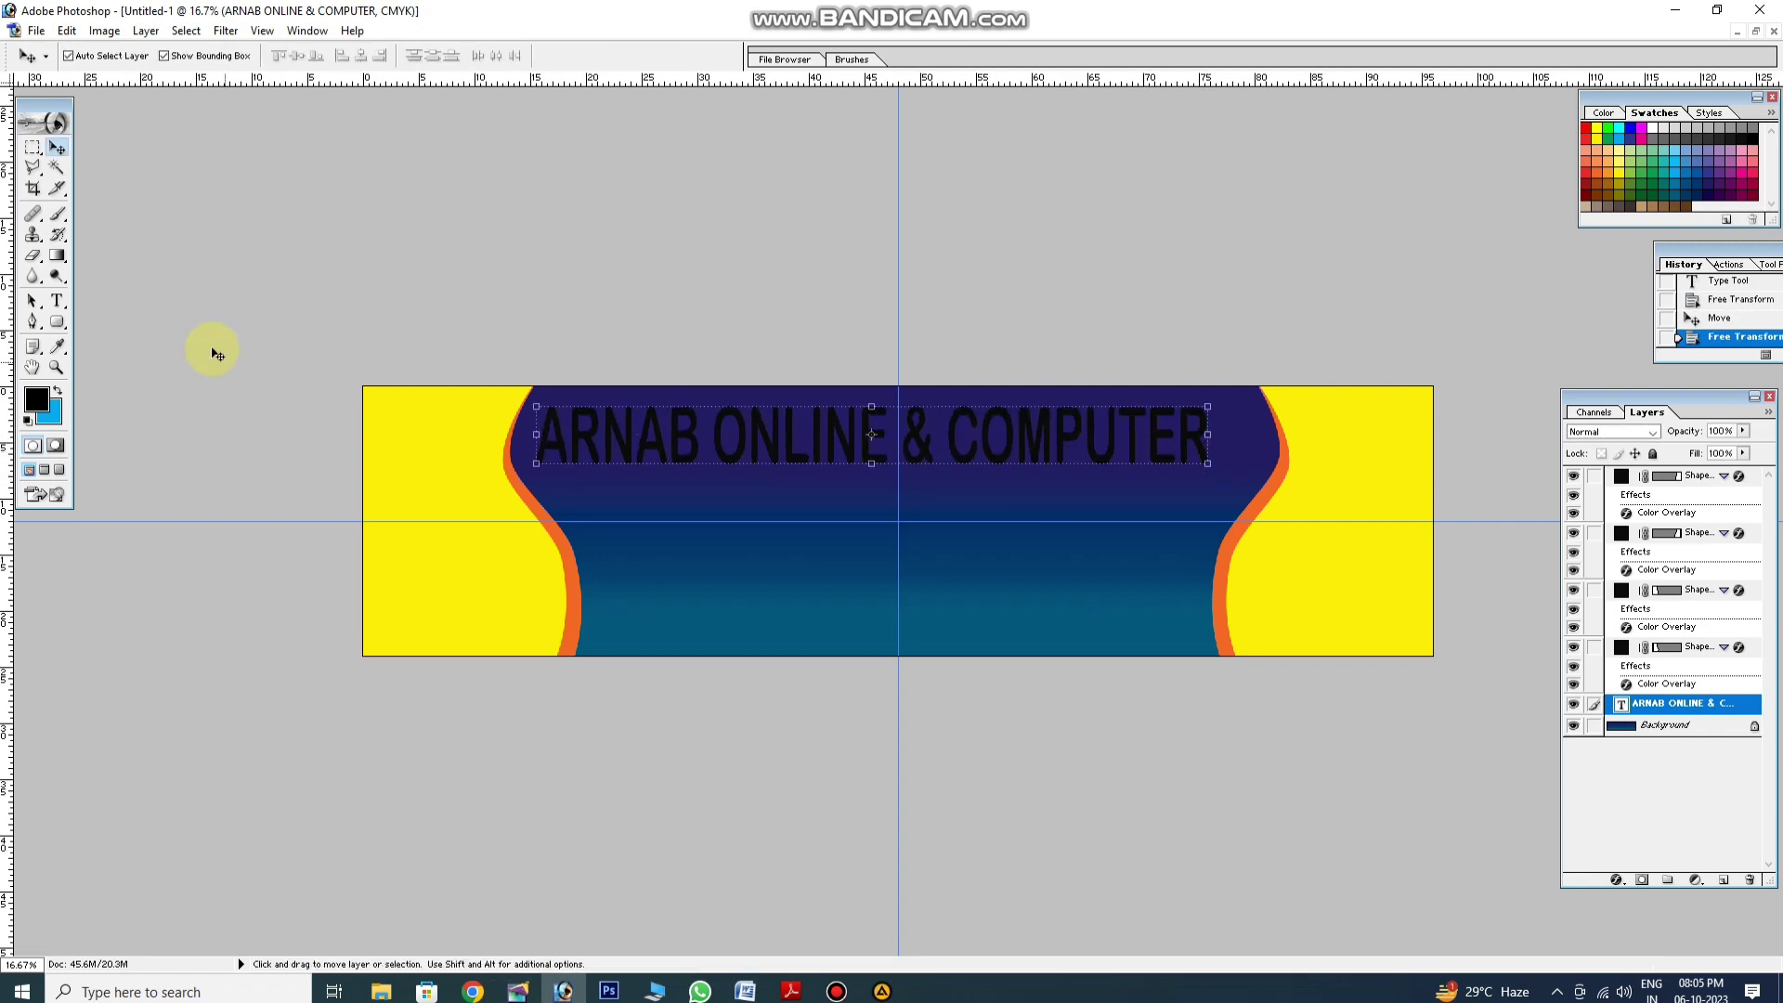
# - Change the heading's font to Storybook
pyautogui.click(57, 302)
pyautogui.click(597, 429)
pyautogui.hotkey('ctrl', 'a')
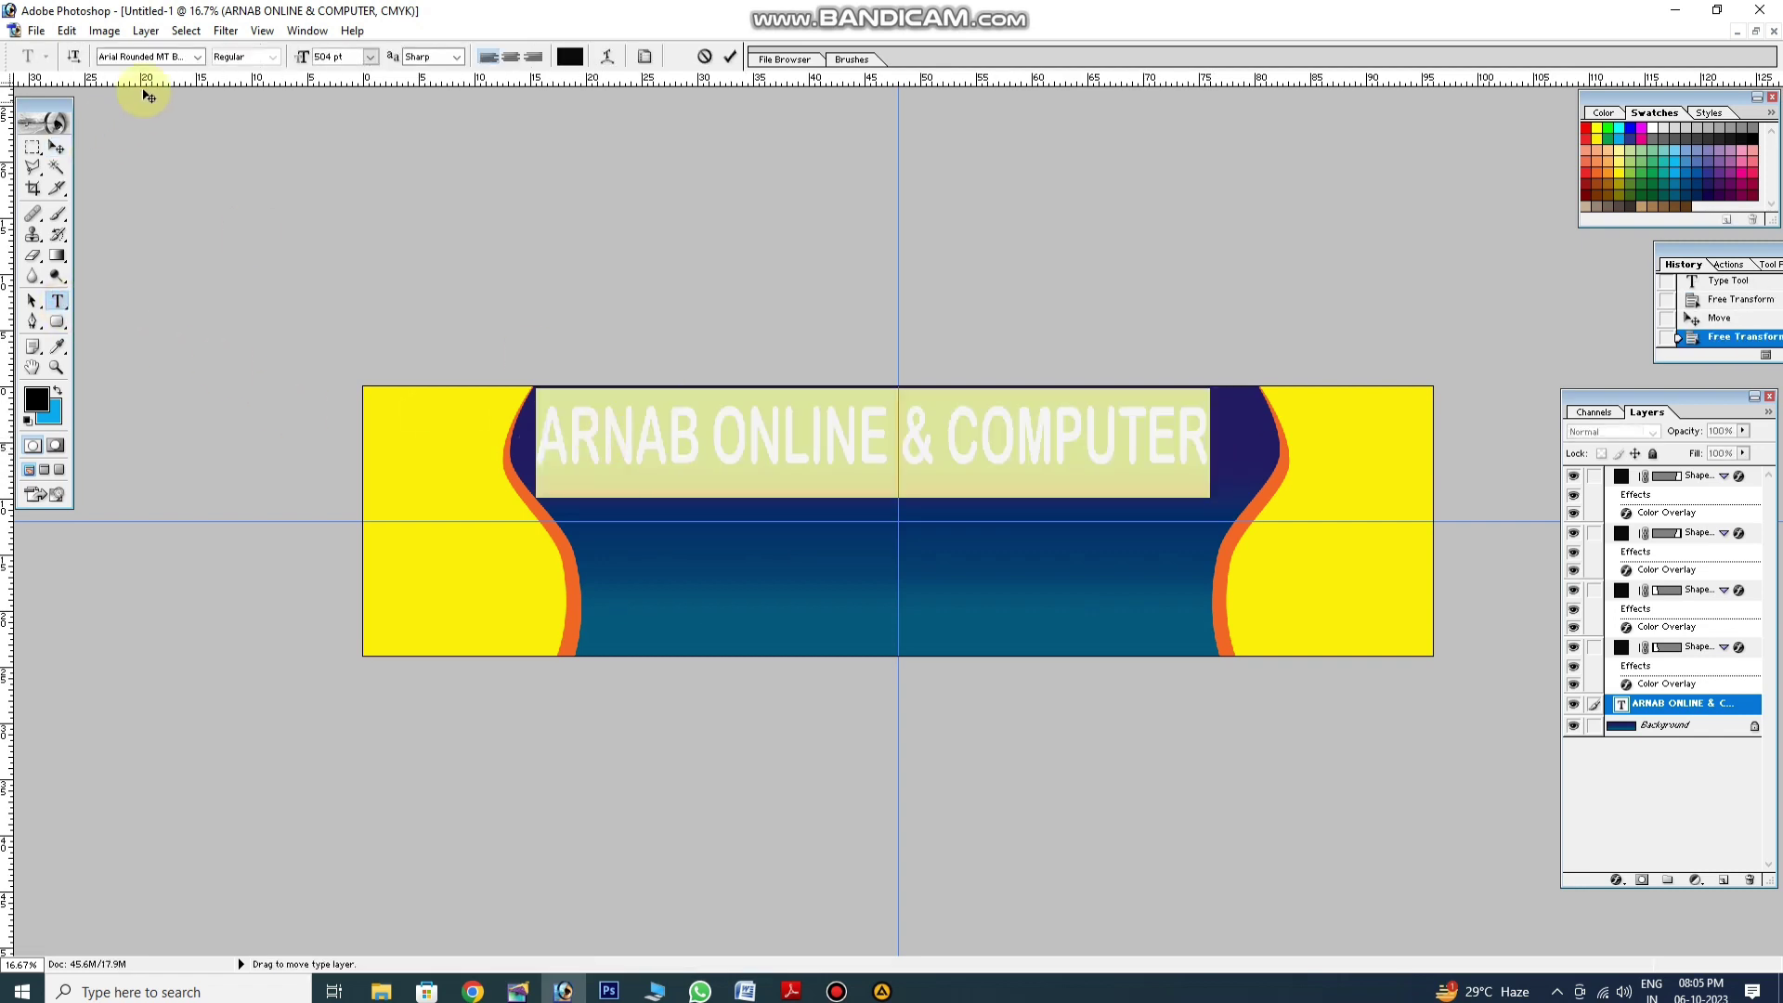
pyautogui.click(199, 58)
pyautogui.moveTo(271, 108); pyautogui.dragTo(306, 350)
pyautogui.click(148, 308)
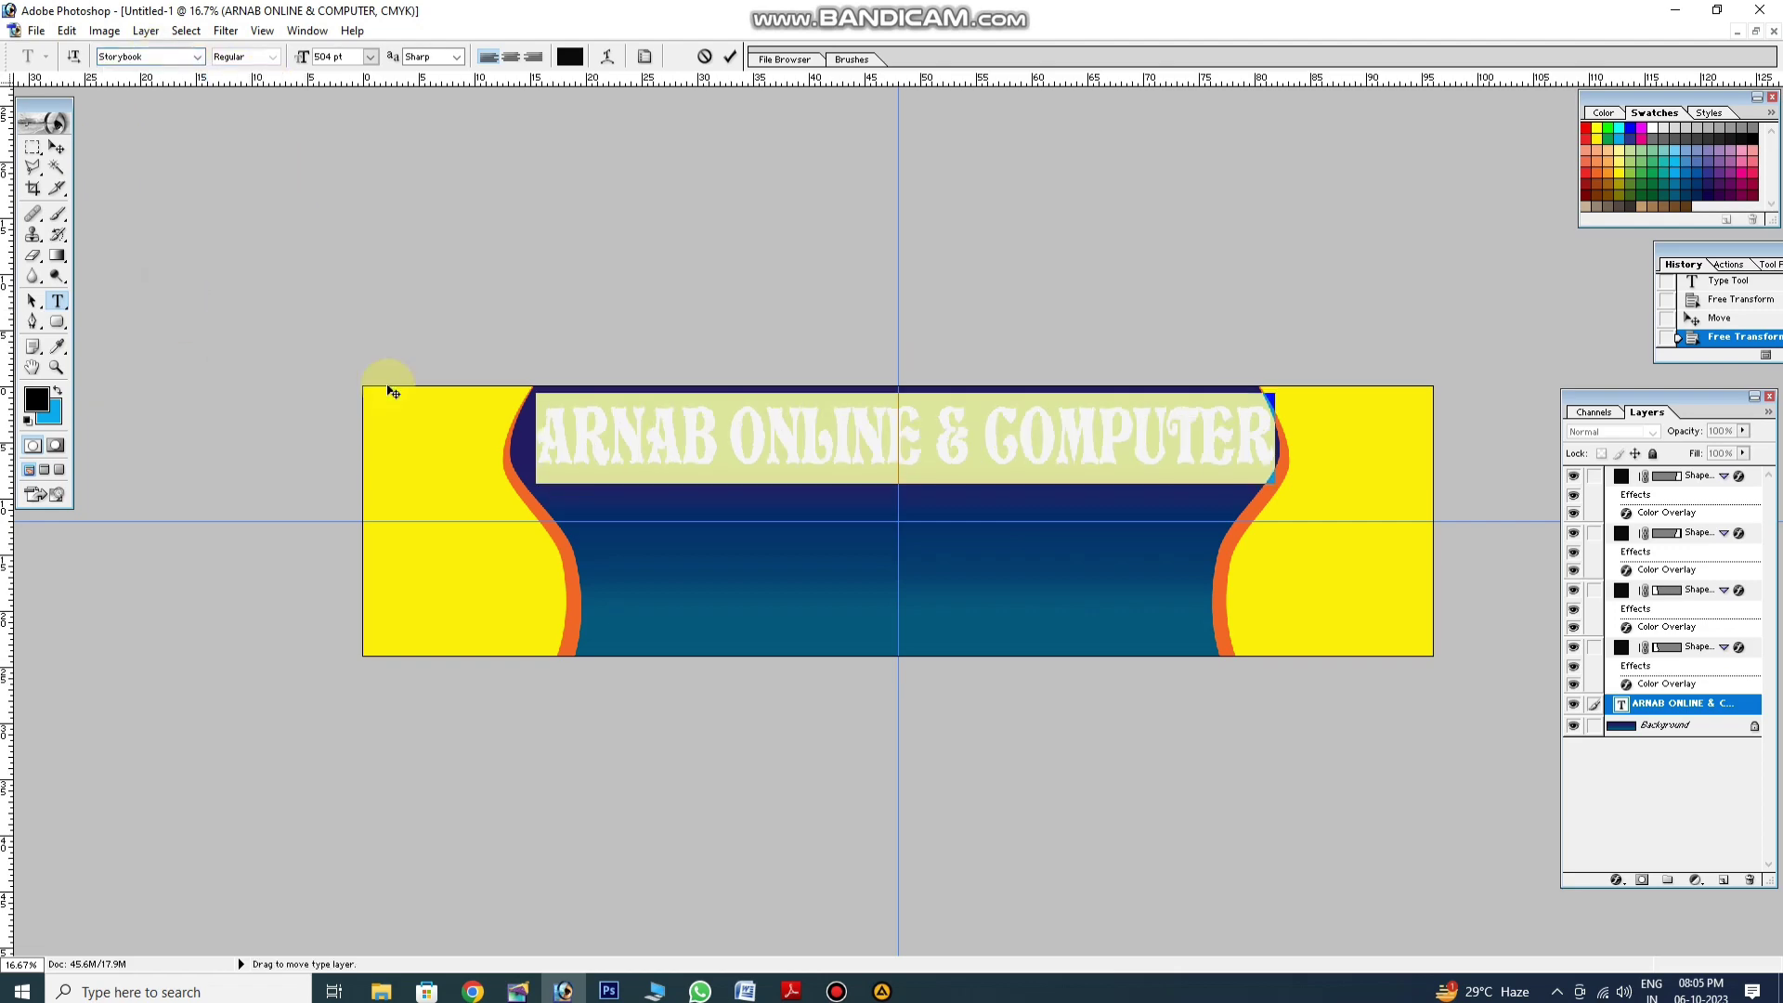
pyautogui.click(604, 435)
# - Reposition the heading within the blue band and narrow it slightly
pyautogui.click(56, 147)
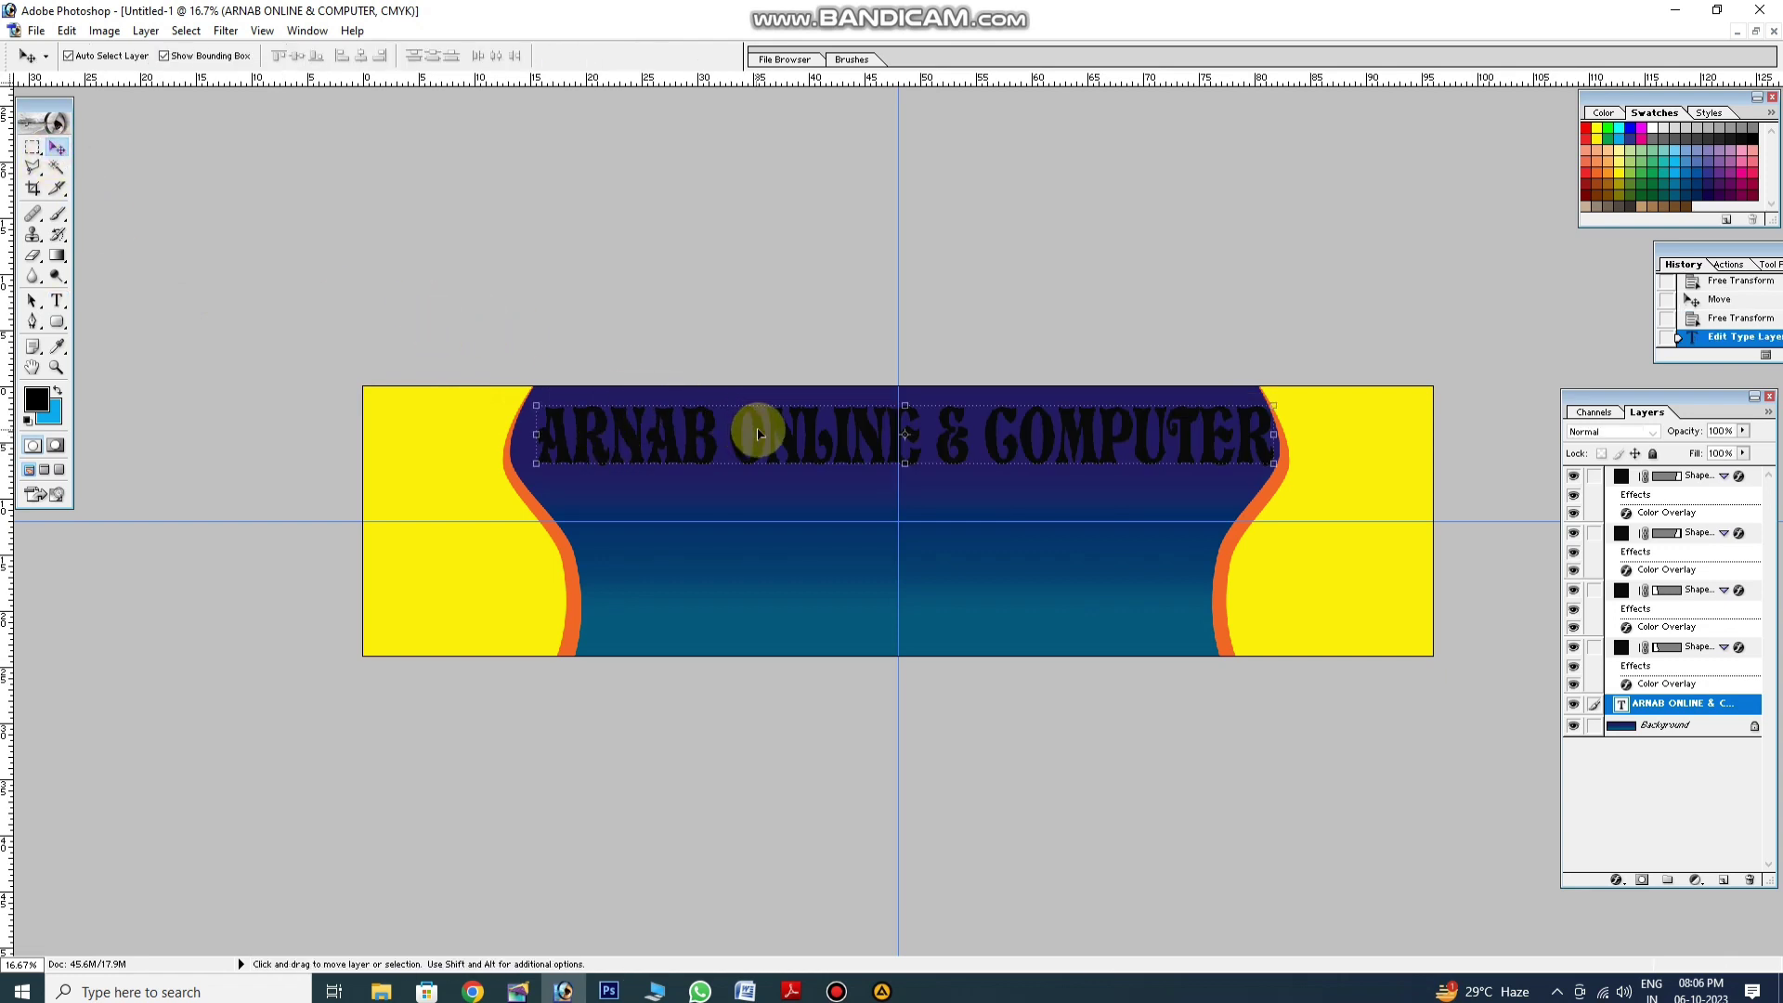
pyautogui.moveTo(769, 434); pyautogui.dragTo(782, 437)
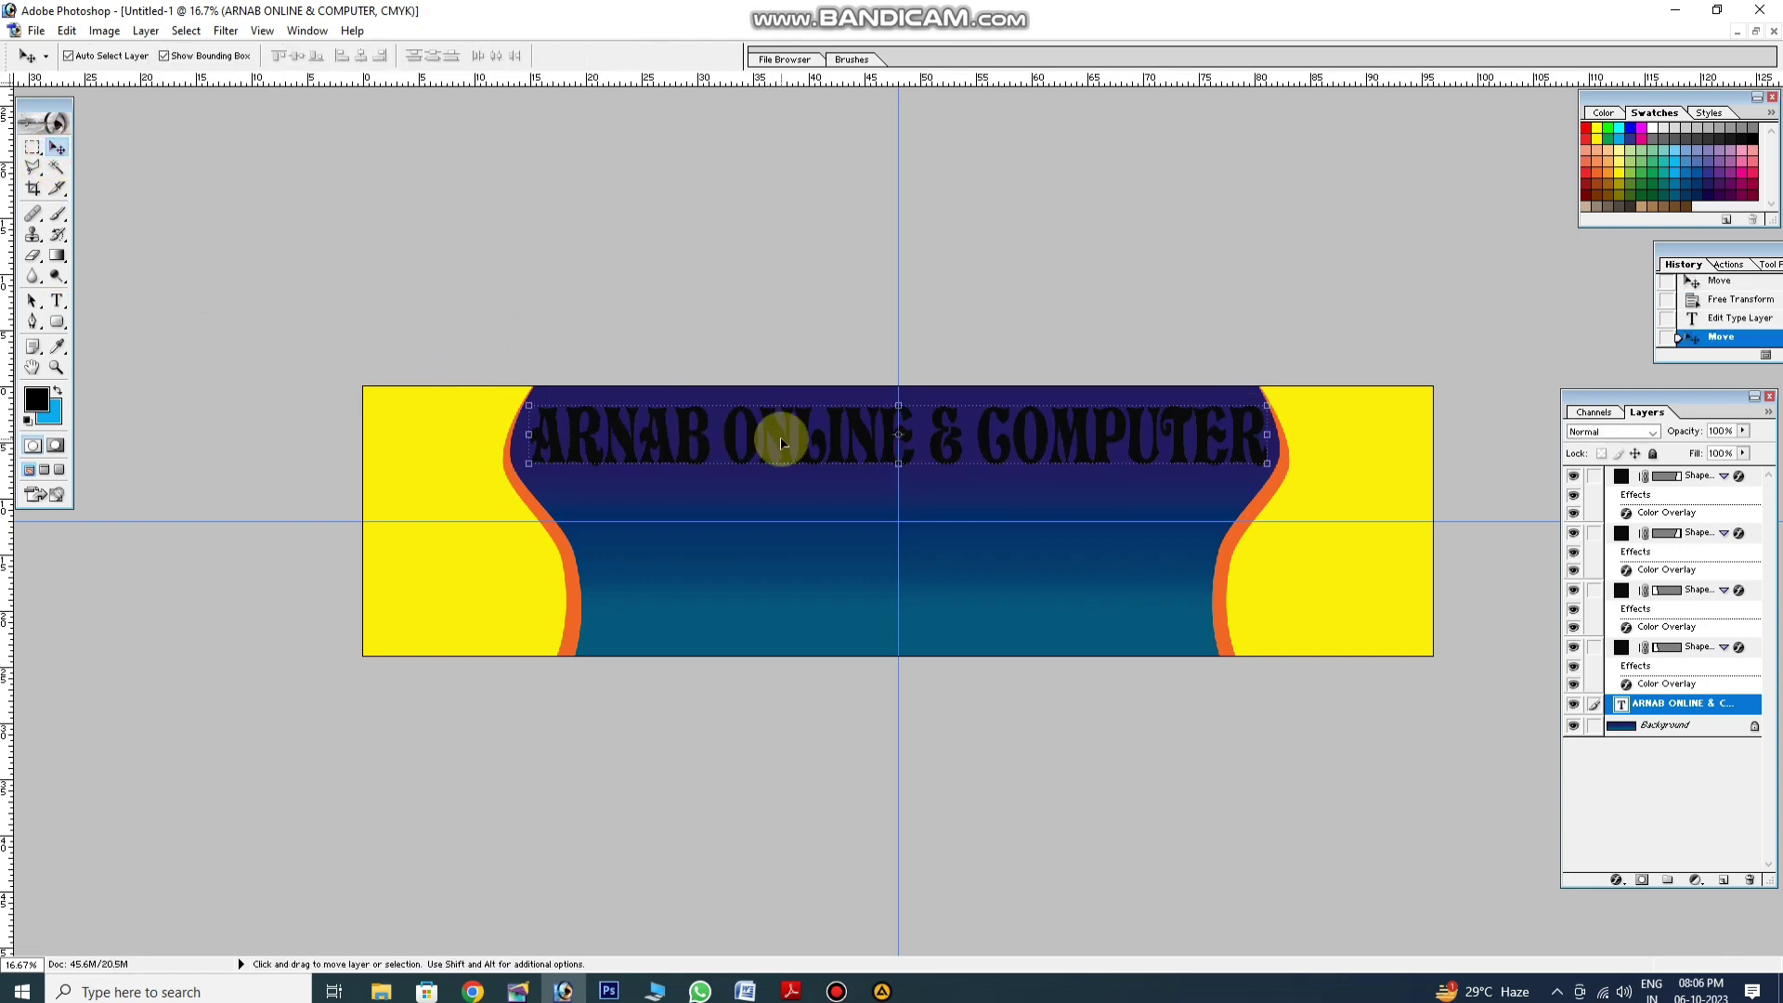
pyautogui.moveTo(1275, 447); pyautogui.dragTo(1267, 448)
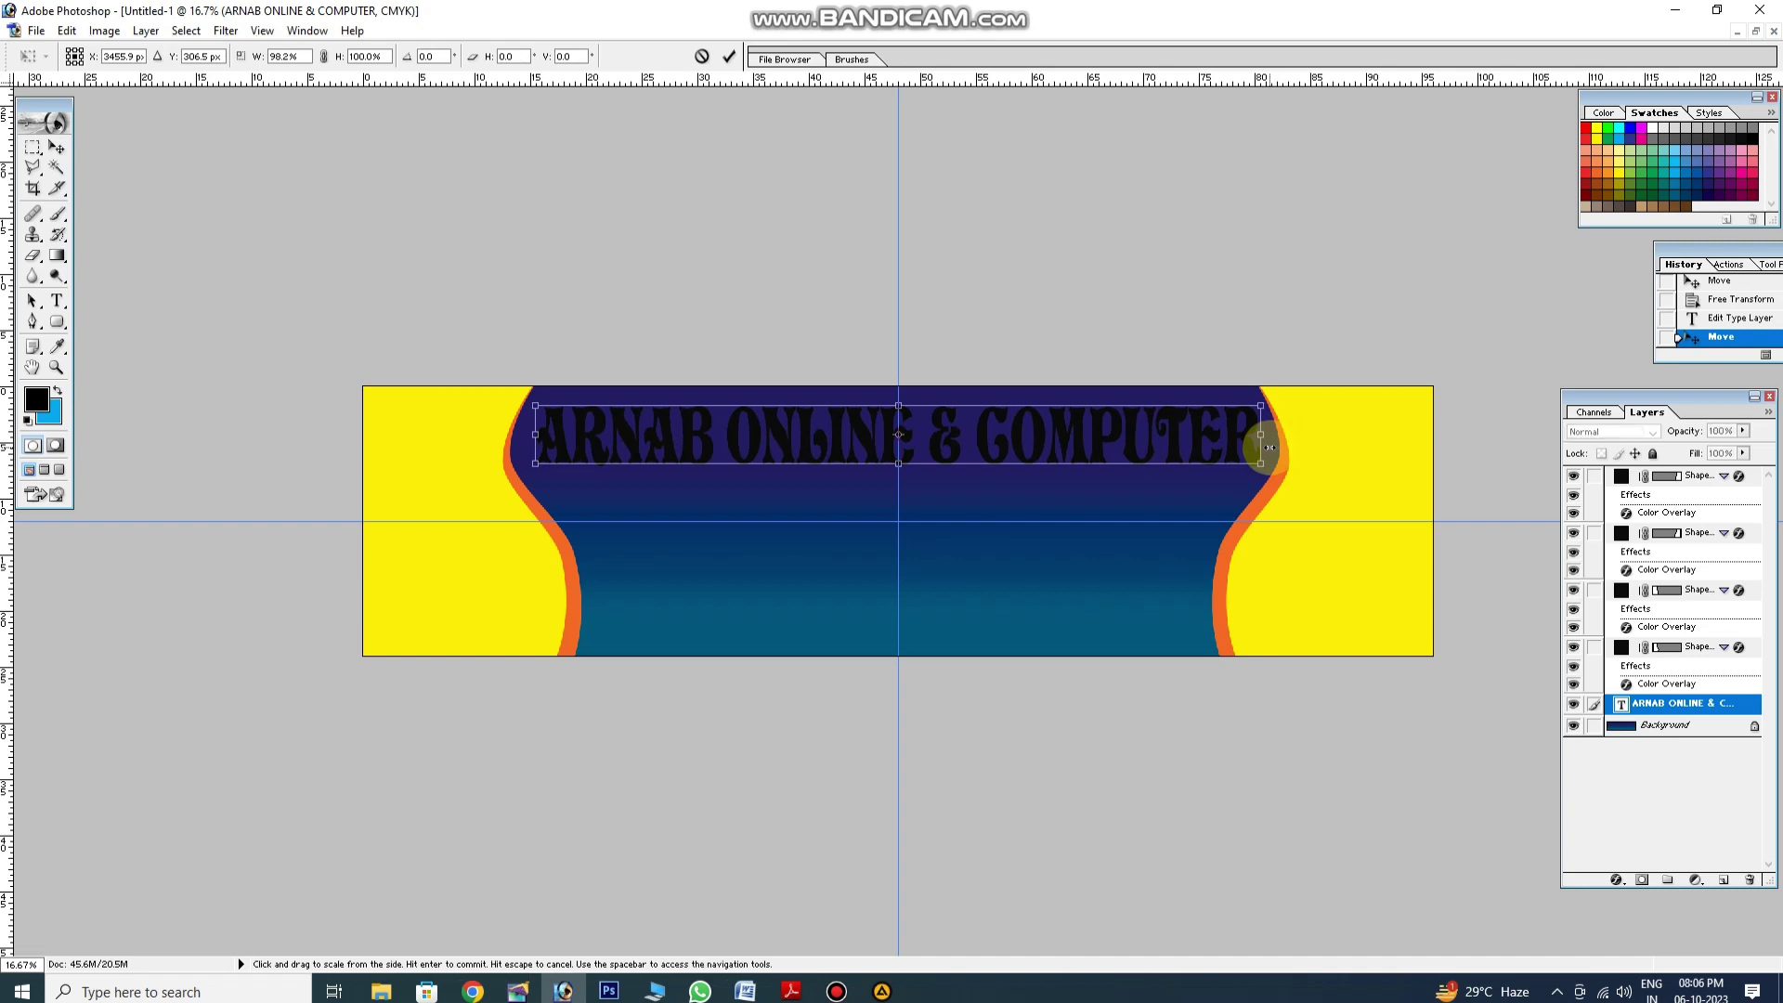
pyautogui.press('Return')
pyautogui.click(1615, 882)
# - Try a white colour overlay on the heading, then switch to a gradient overlay
pyautogui.click(1653, 814)
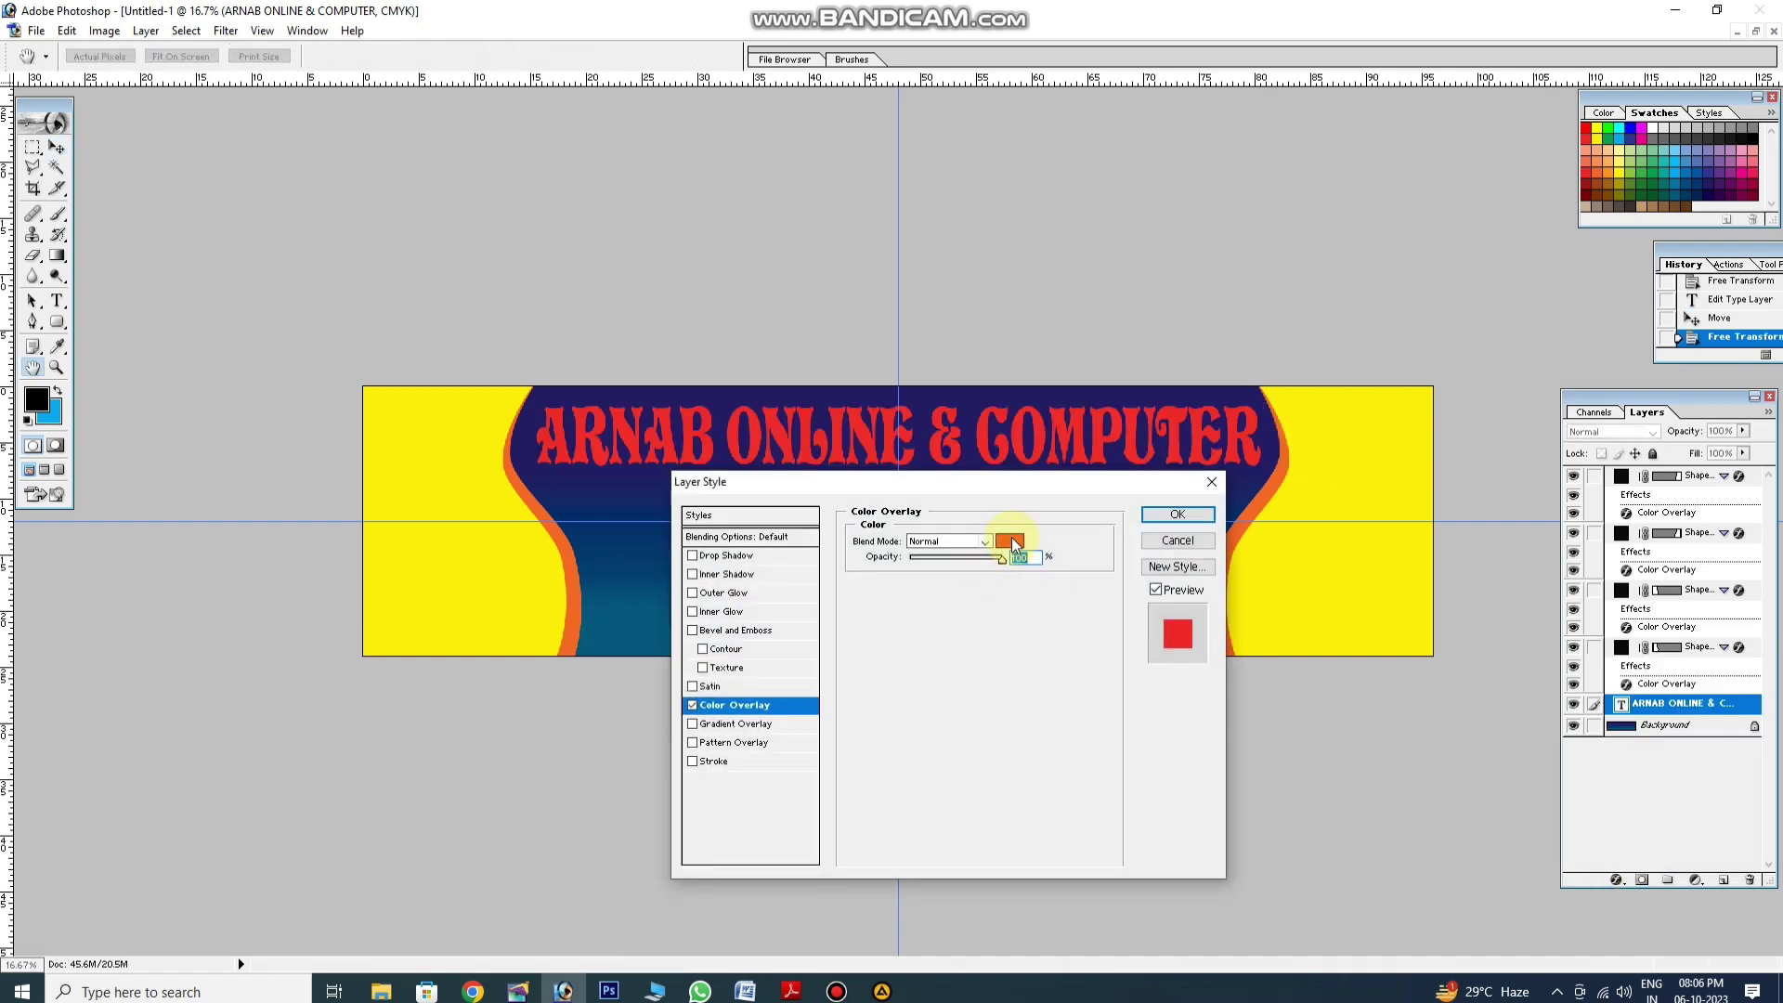
pyautogui.click(1009, 541)
pyautogui.moveTo(558, 553); pyautogui.dragTo(408, 479)
pyautogui.click(808, 466)
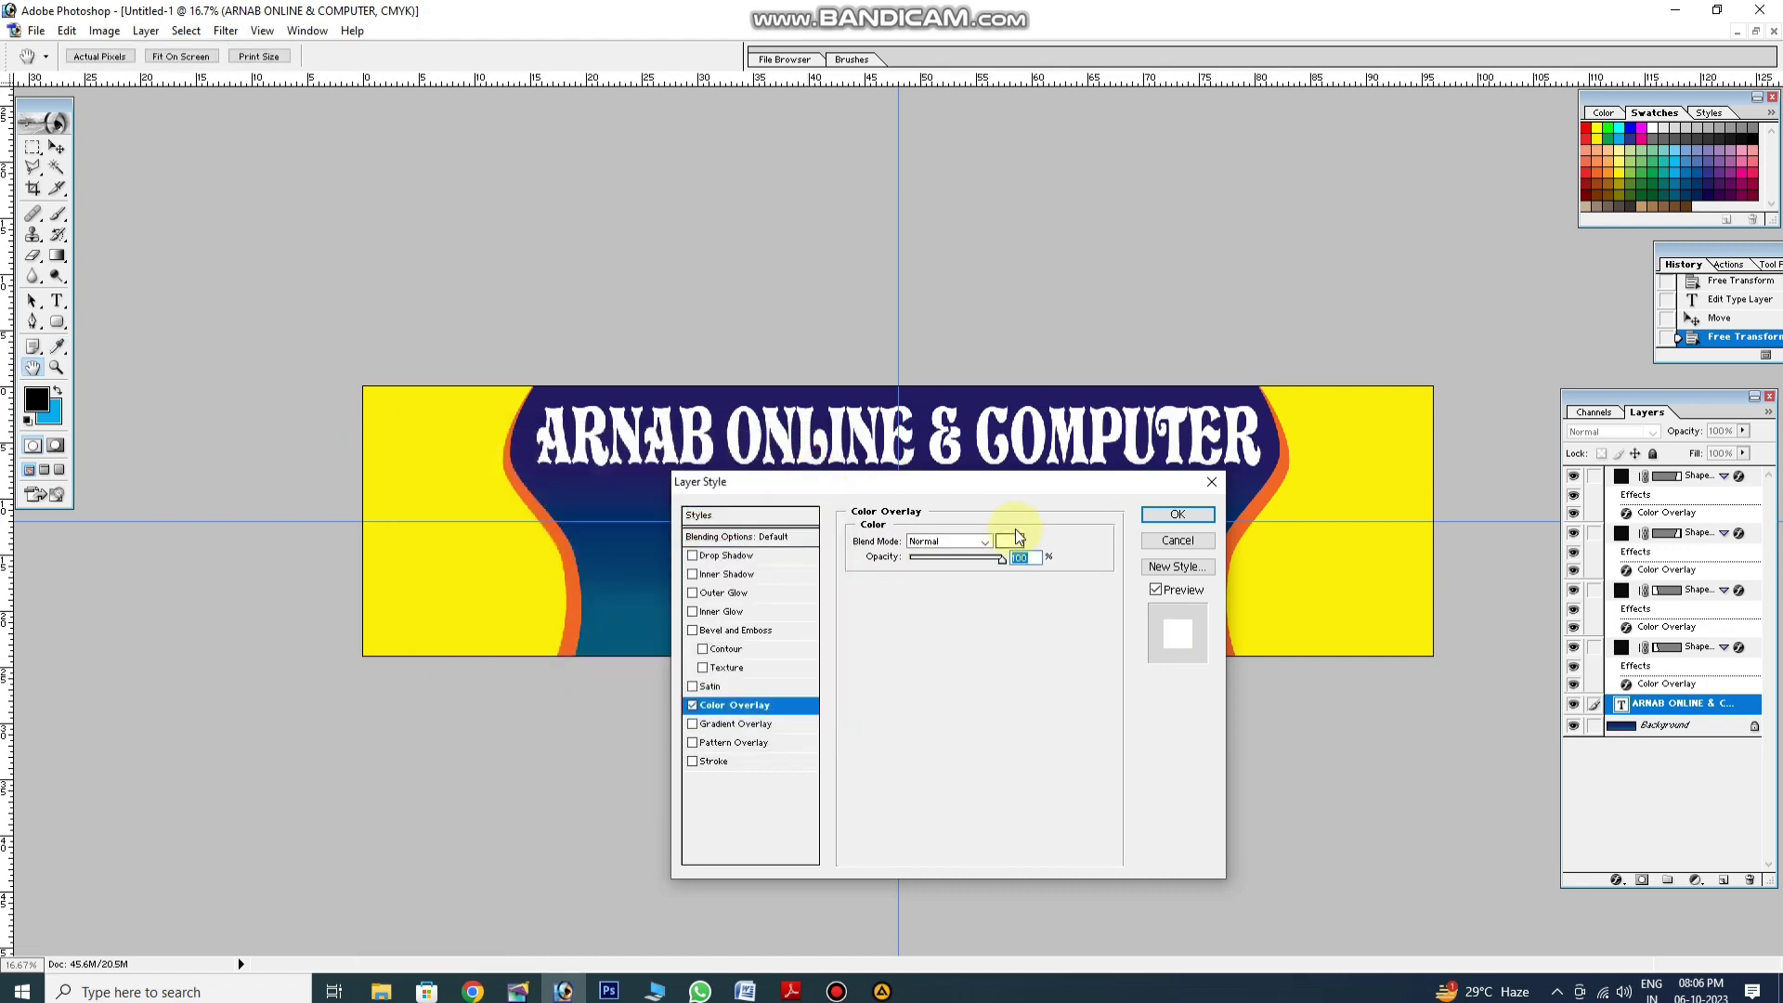
pyautogui.click(691, 705)
pyautogui.click(706, 724)
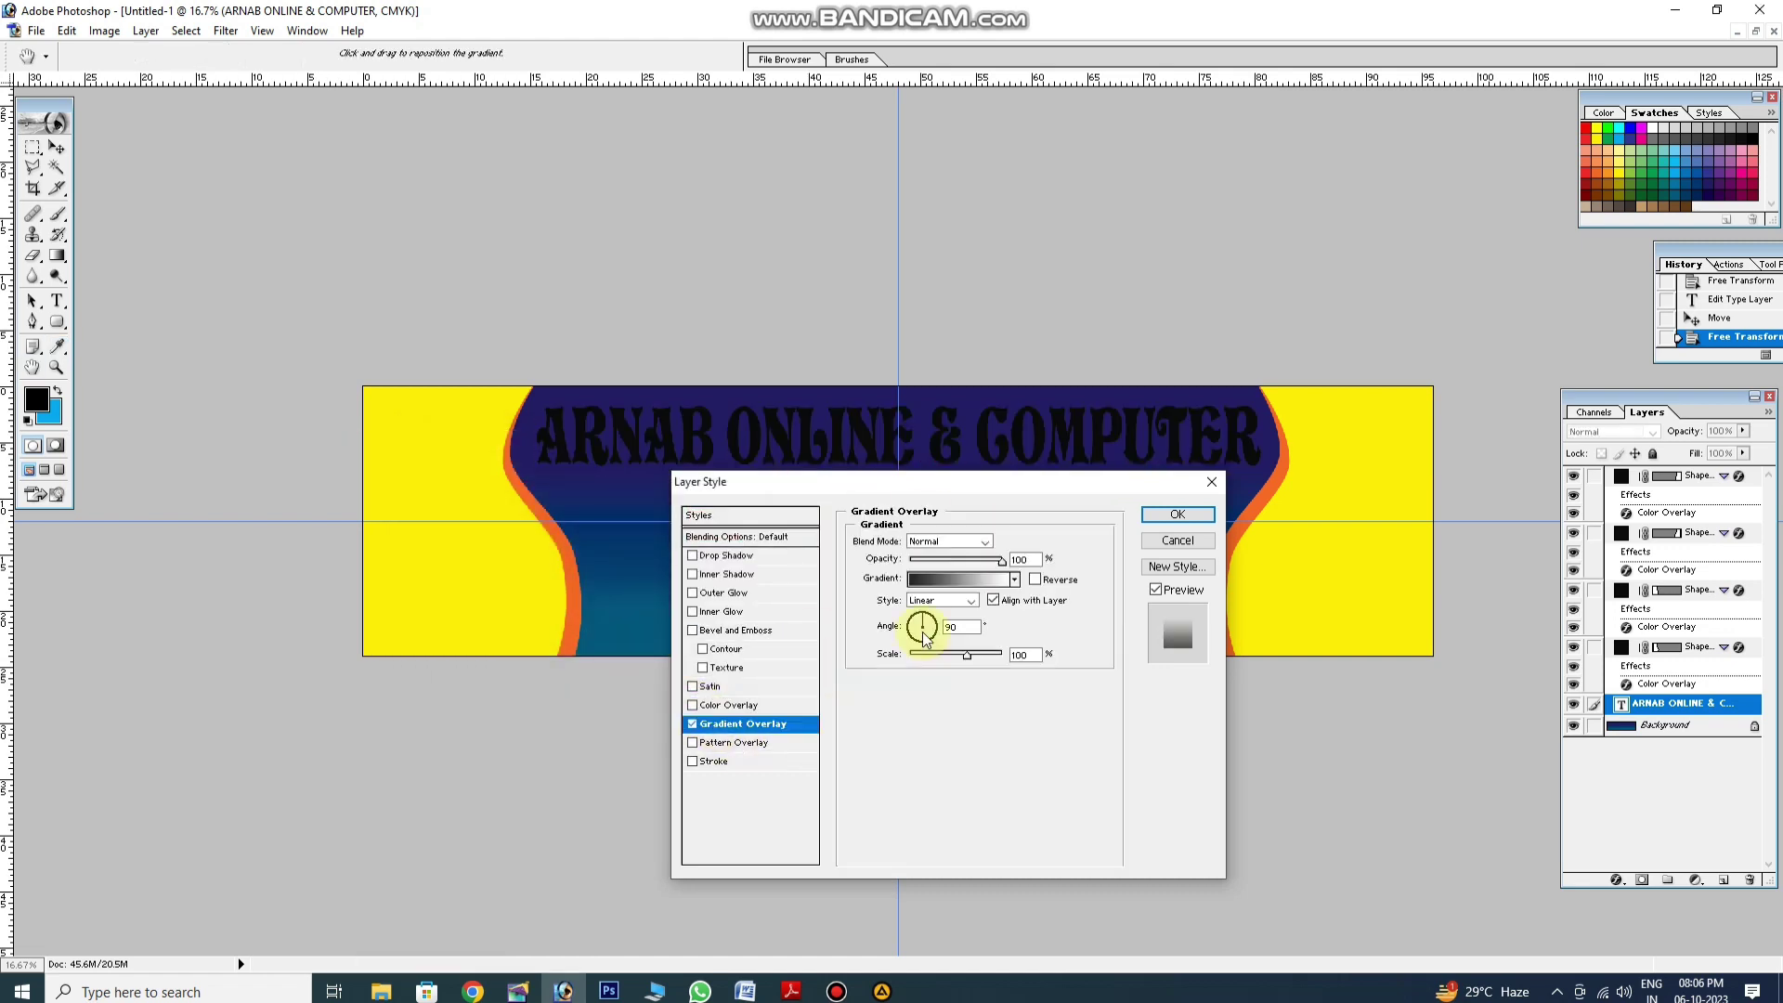
# - In the Gradient Editor, make the left stop yellow and add a second colour stop
pyautogui.click(960, 581)
pyautogui.click(741, 744)
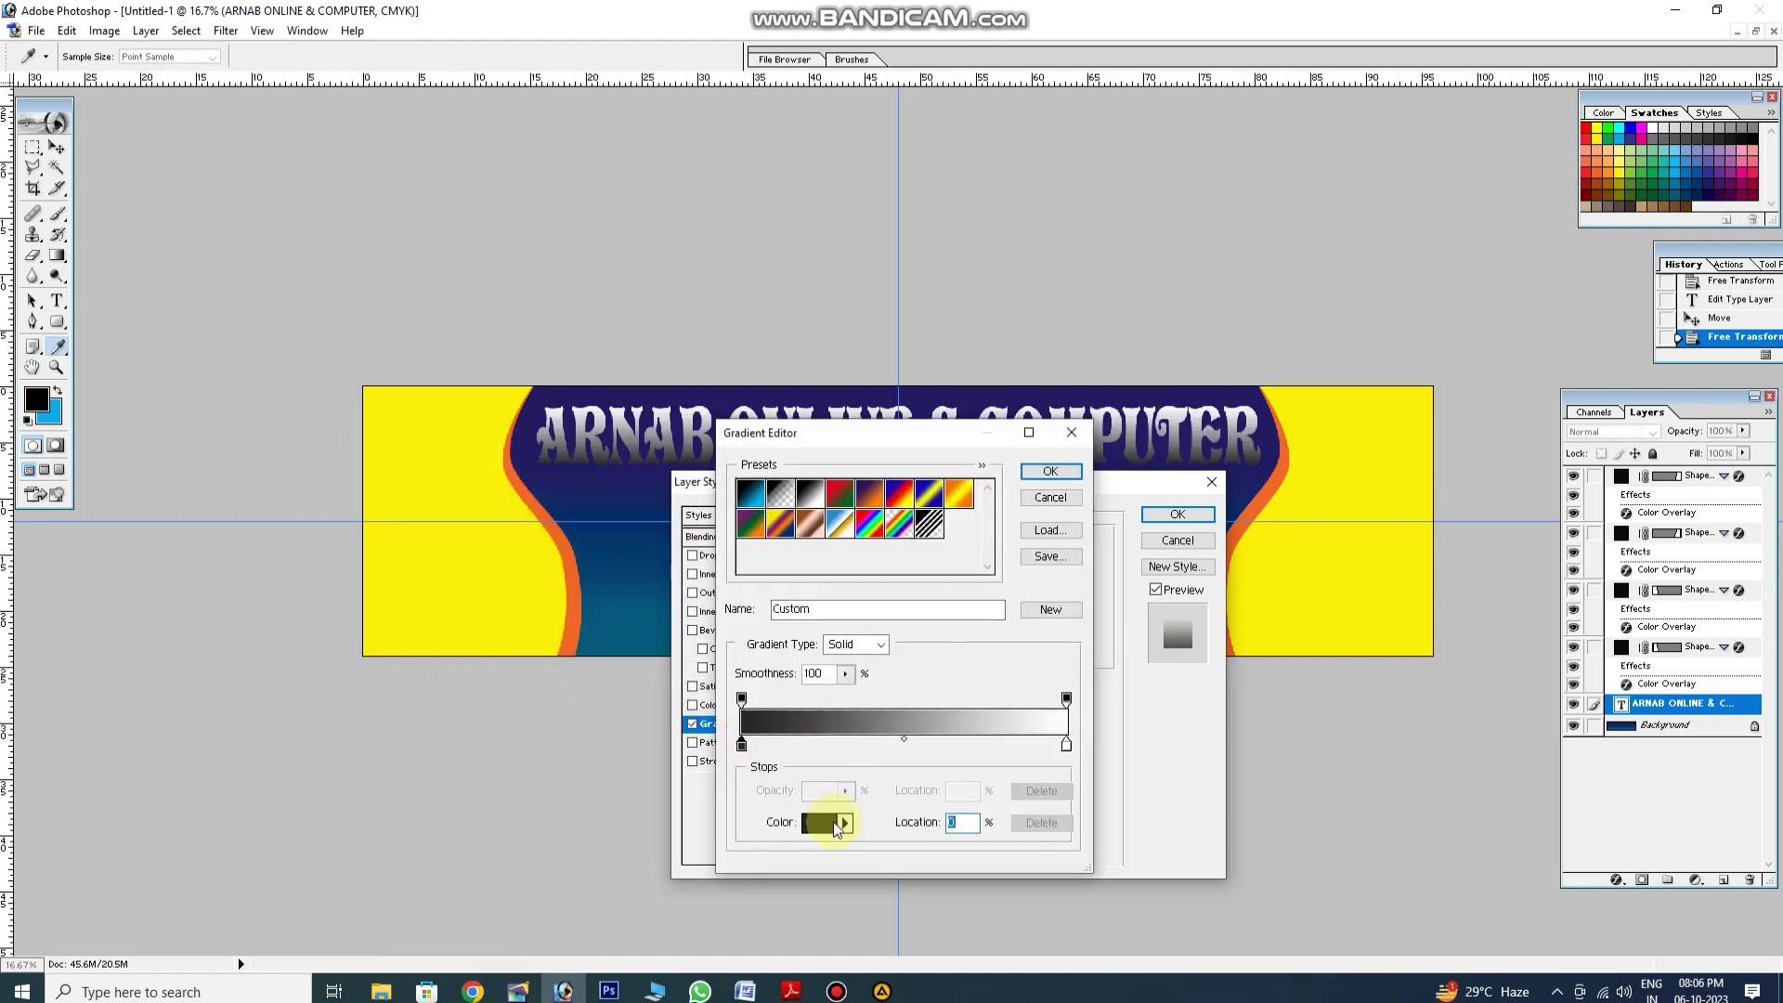
pyautogui.click(819, 822)
pyautogui.click(386, 485)
pyautogui.press('Return')
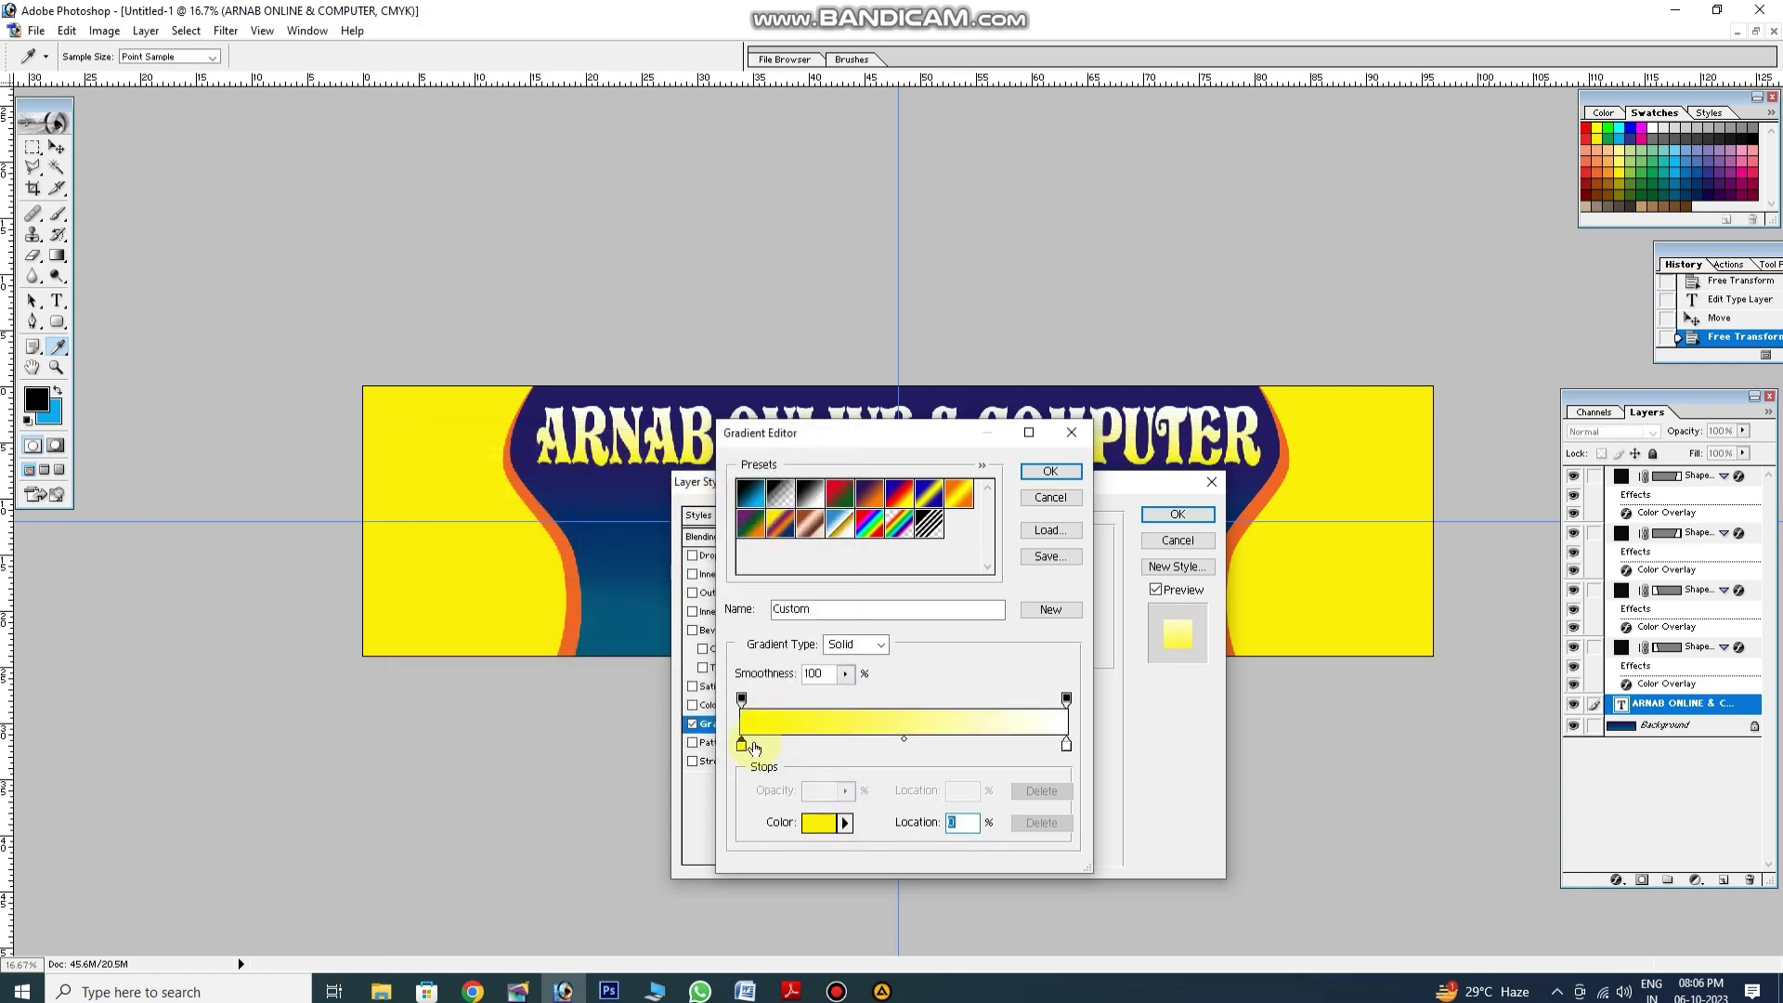
pyautogui.moveTo(741, 744); pyautogui.dragTo(868, 744)
pyautogui.click(767, 744)
pyautogui.click(818, 822)
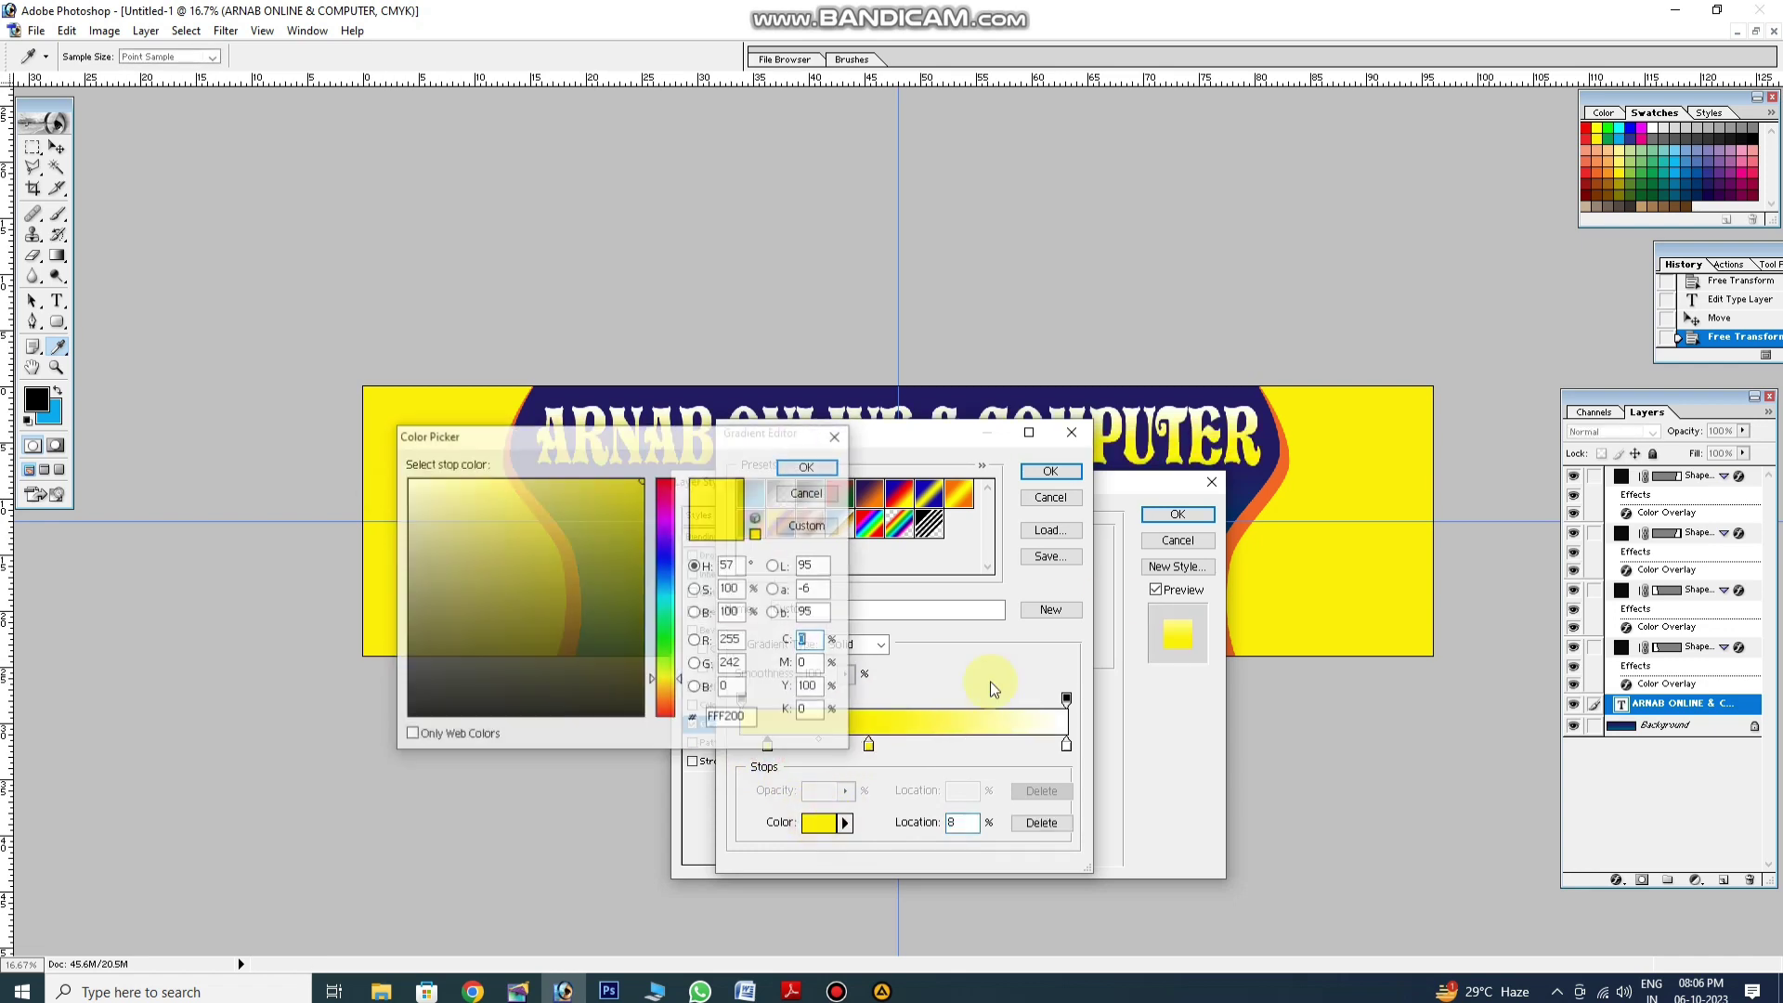
pyautogui.click(809, 466)
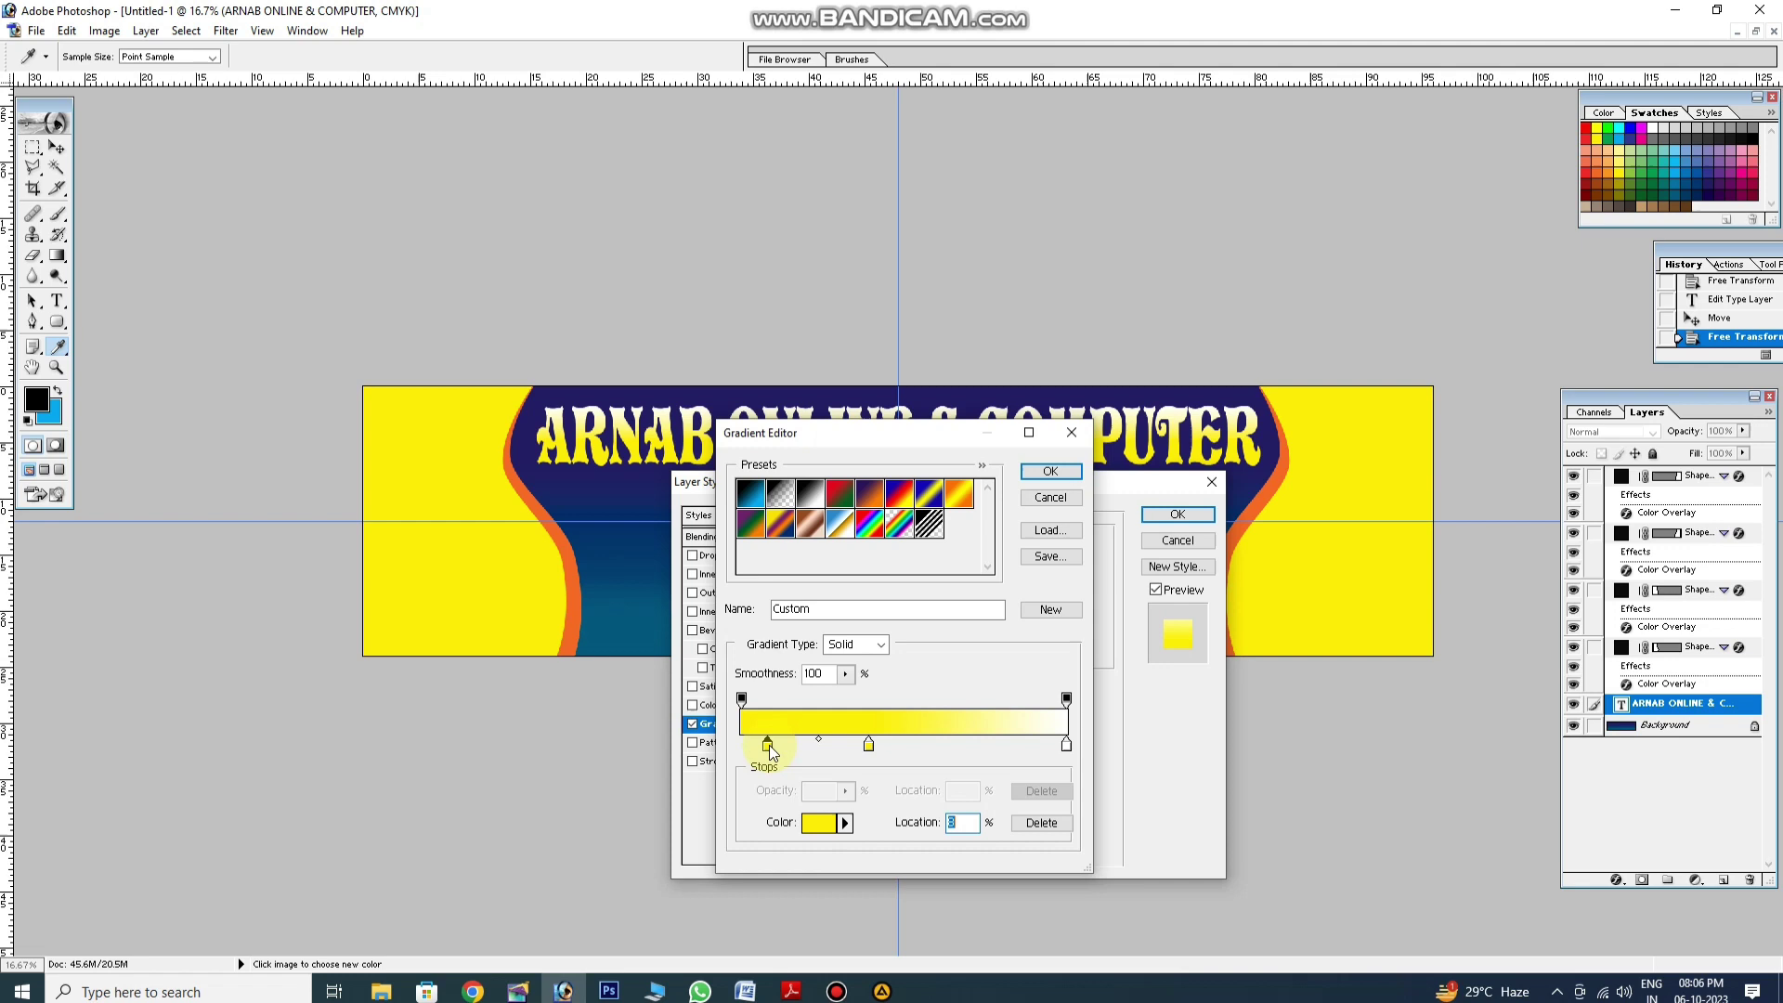
# - Make the new stop orange at 12%, move yellow to 47%, and apply the gradient overlay
pyautogui.click(818, 824)
pyautogui.click(1598, 169)
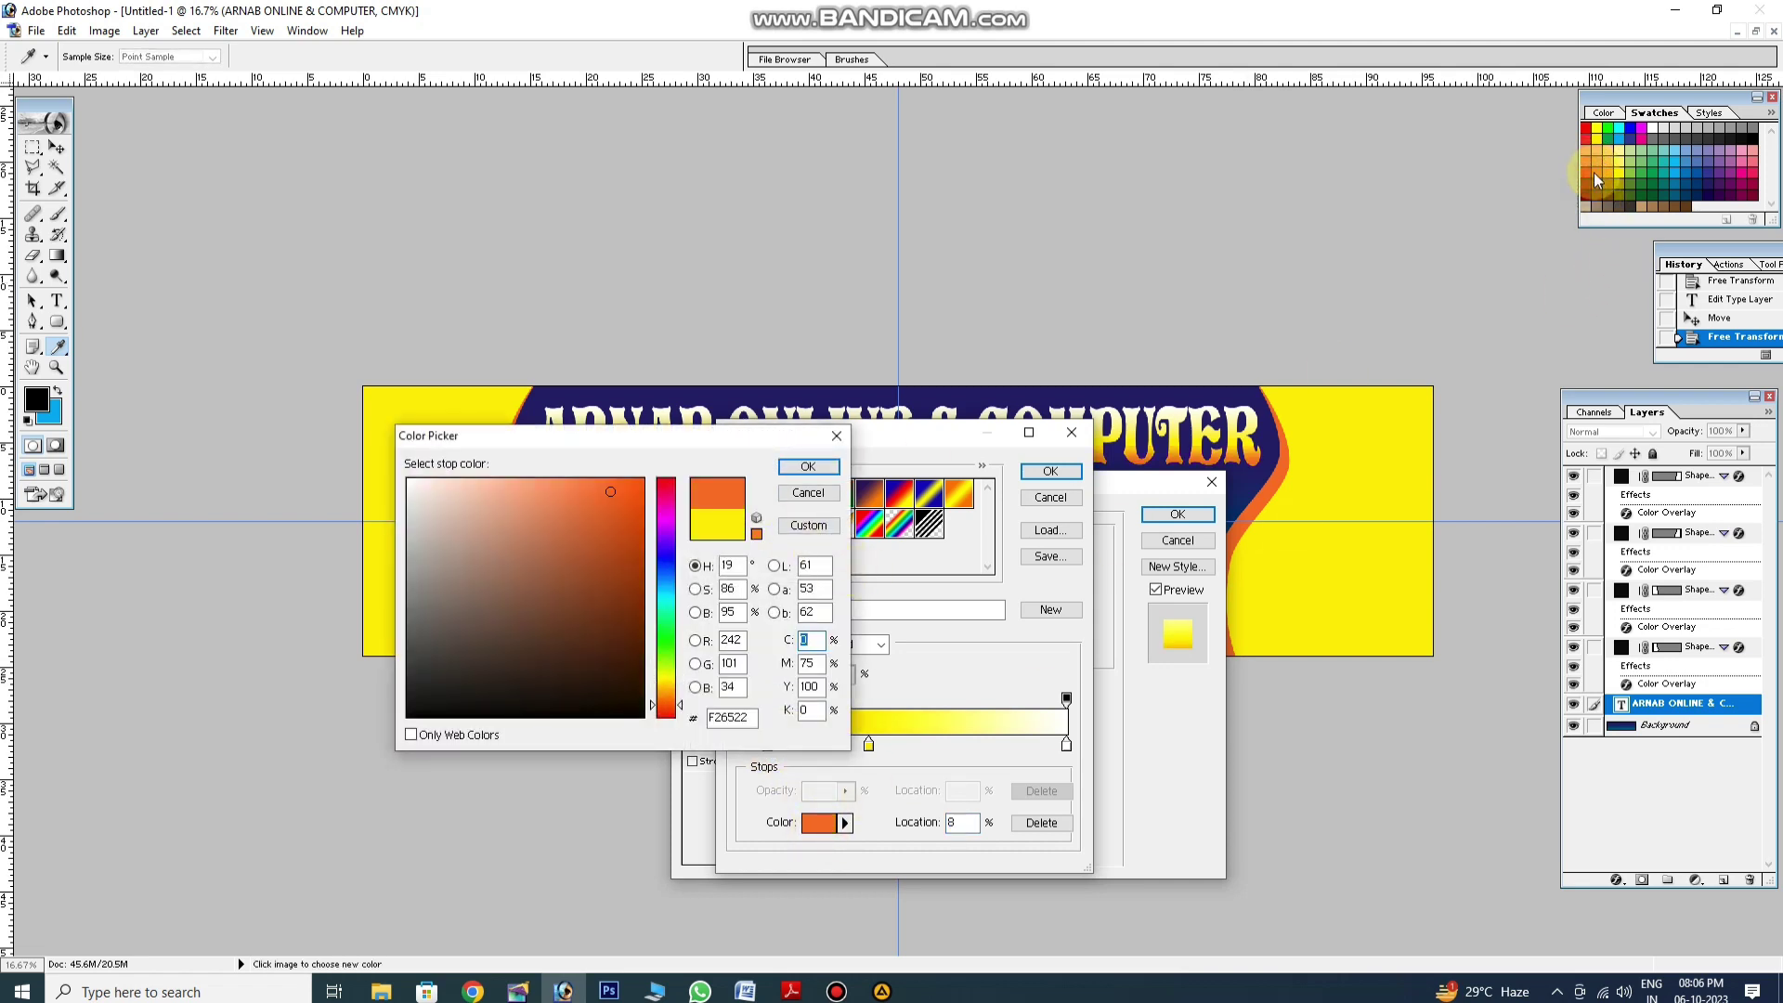
pyautogui.click(807, 466)
pyautogui.moveTo(870, 743); pyautogui.dragTo(894, 743)
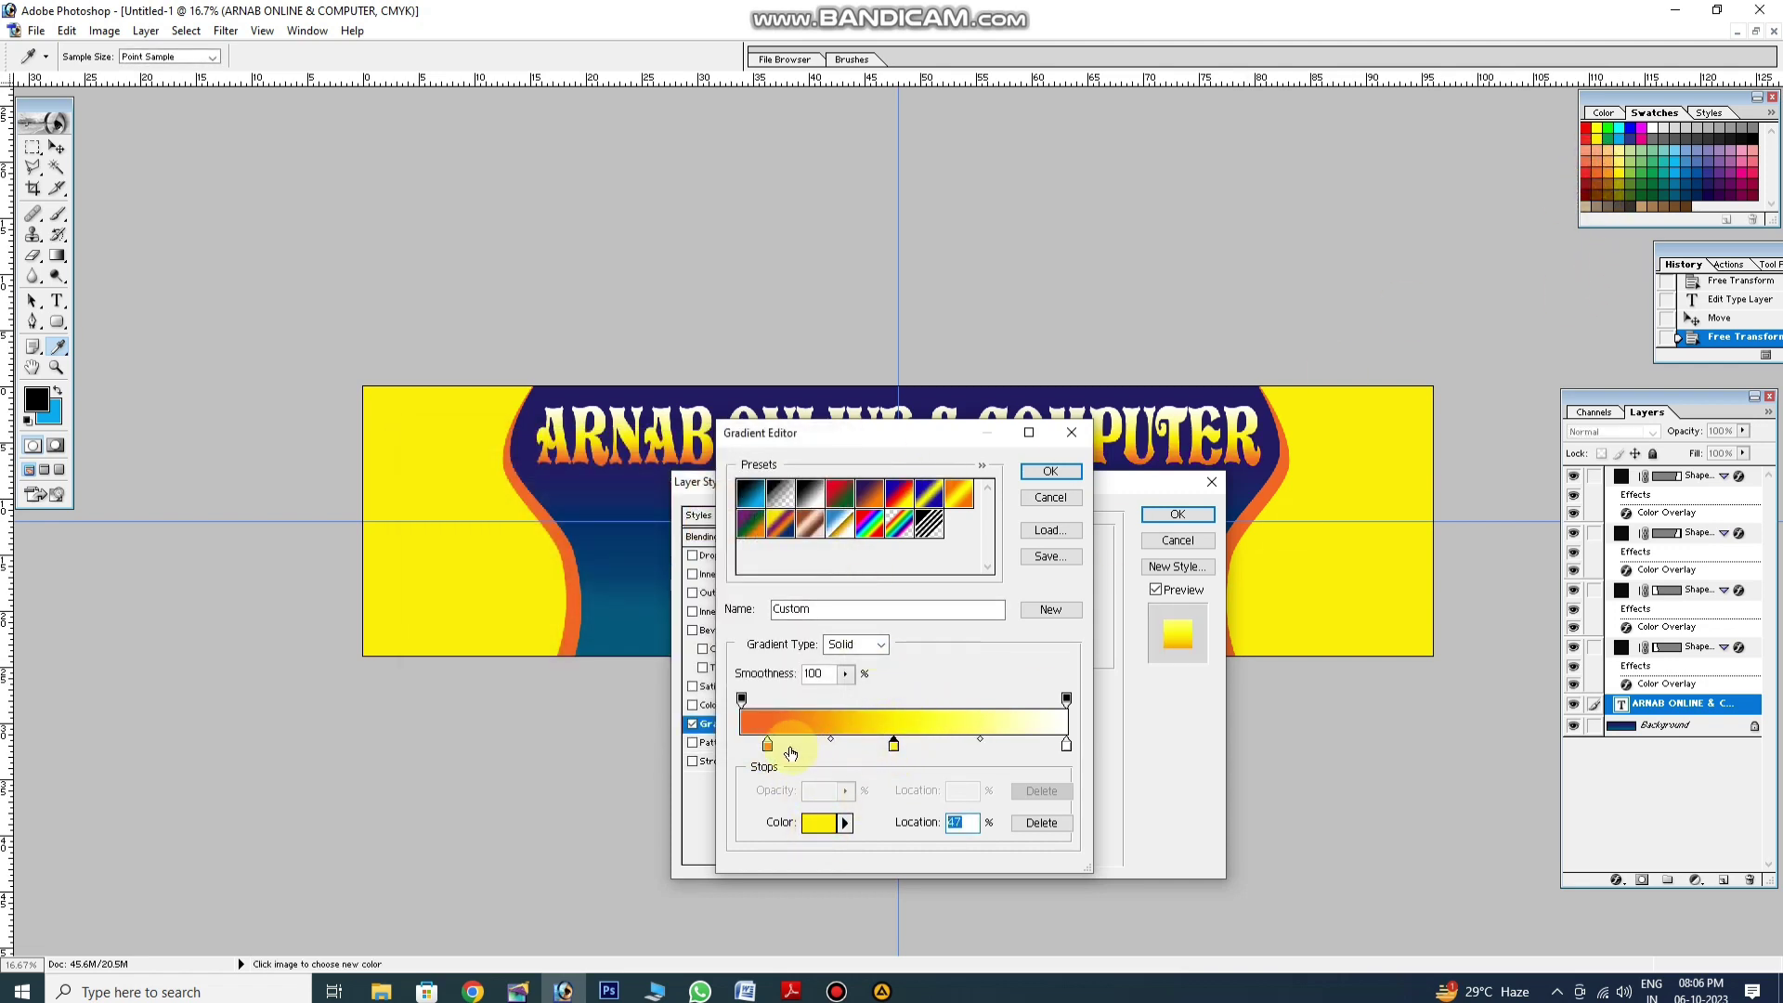
pyautogui.moveTo(767, 746); pyautogui.dragTo(782, 745)
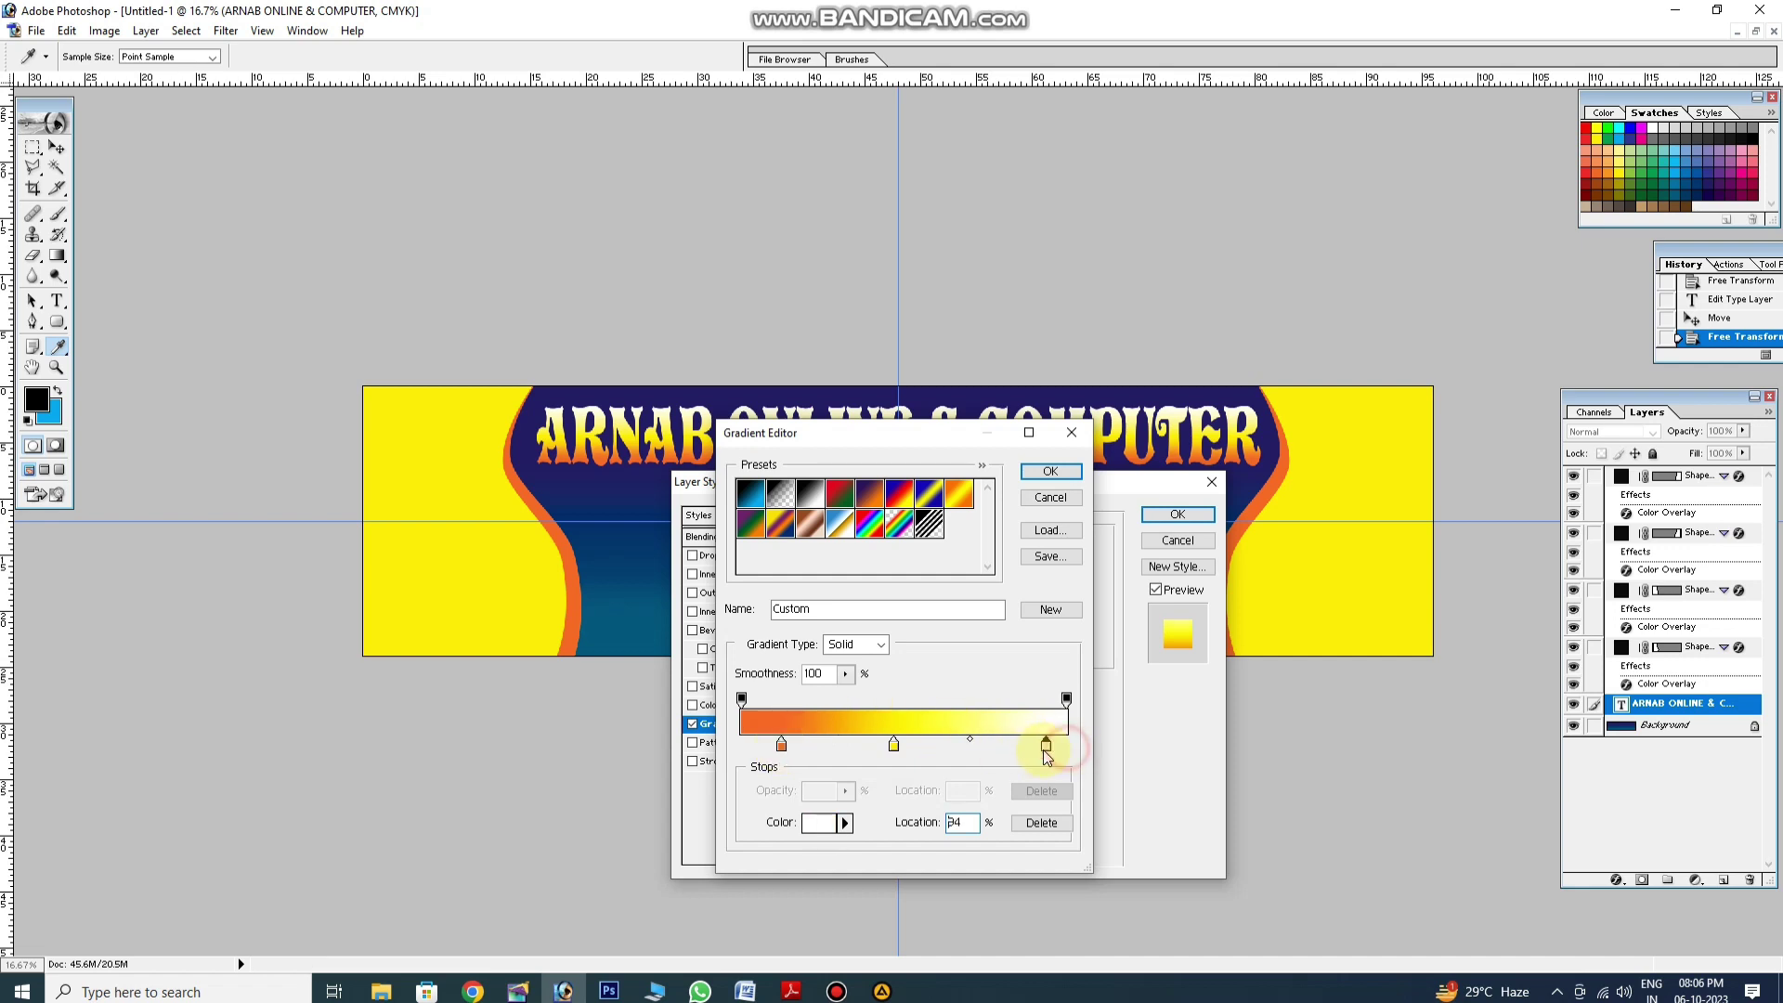
pyautogui.click(1077, 471)
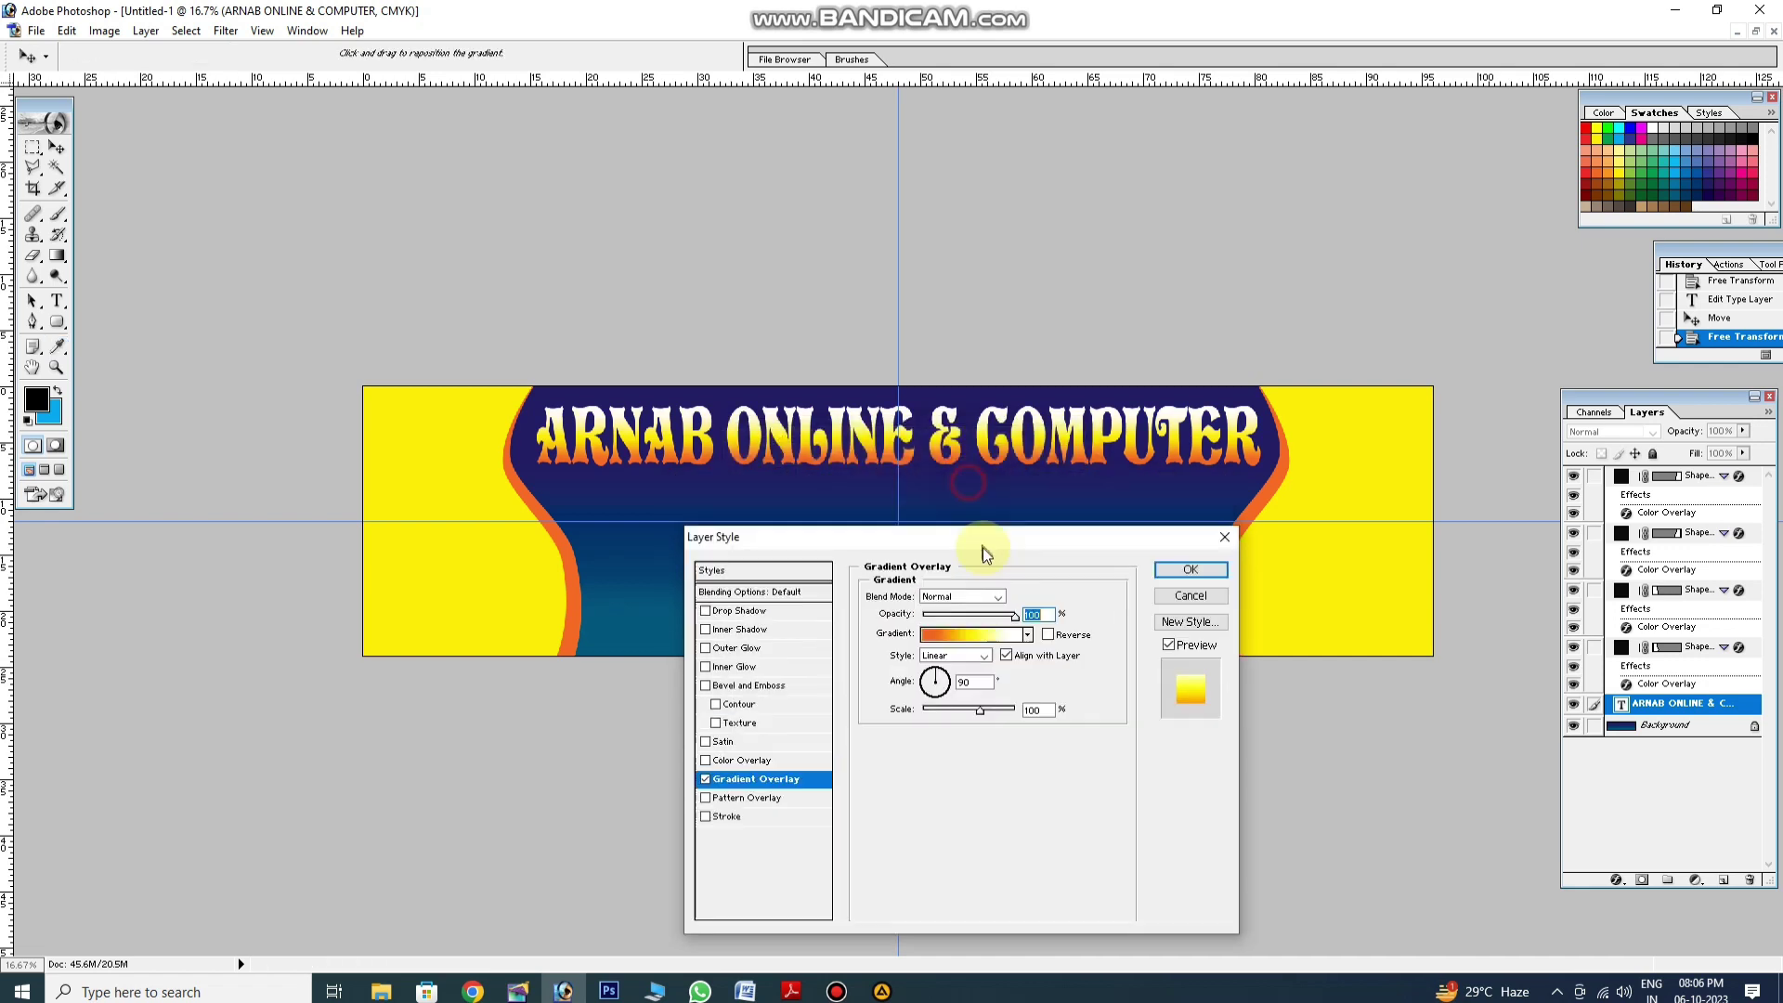
pyautogui.moveTo(961, 475); pyautogui.dragTo(985, 555)
pyautogui.click(1182, 592)
# - Replace the heading's stroke with a black drop shadow at 25% spread
pyautogui.click(1617, 879)
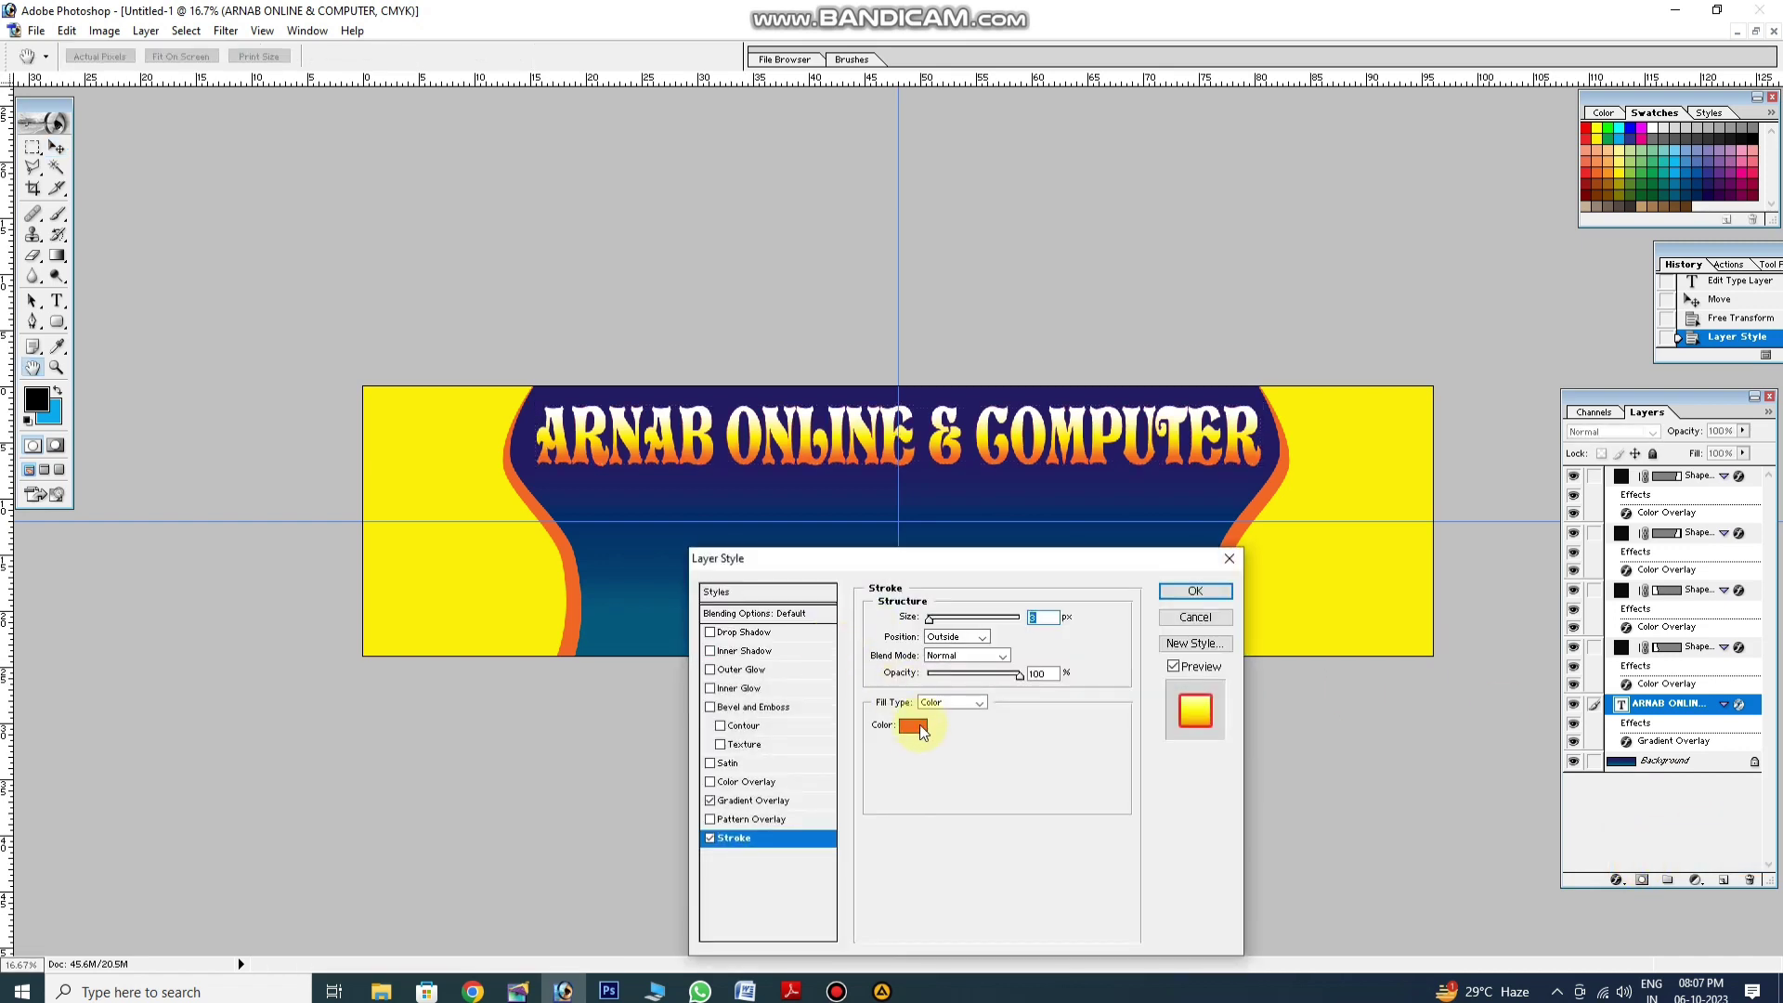
pyautogui.click(710, 839)
pyautogui.click(742, 613)
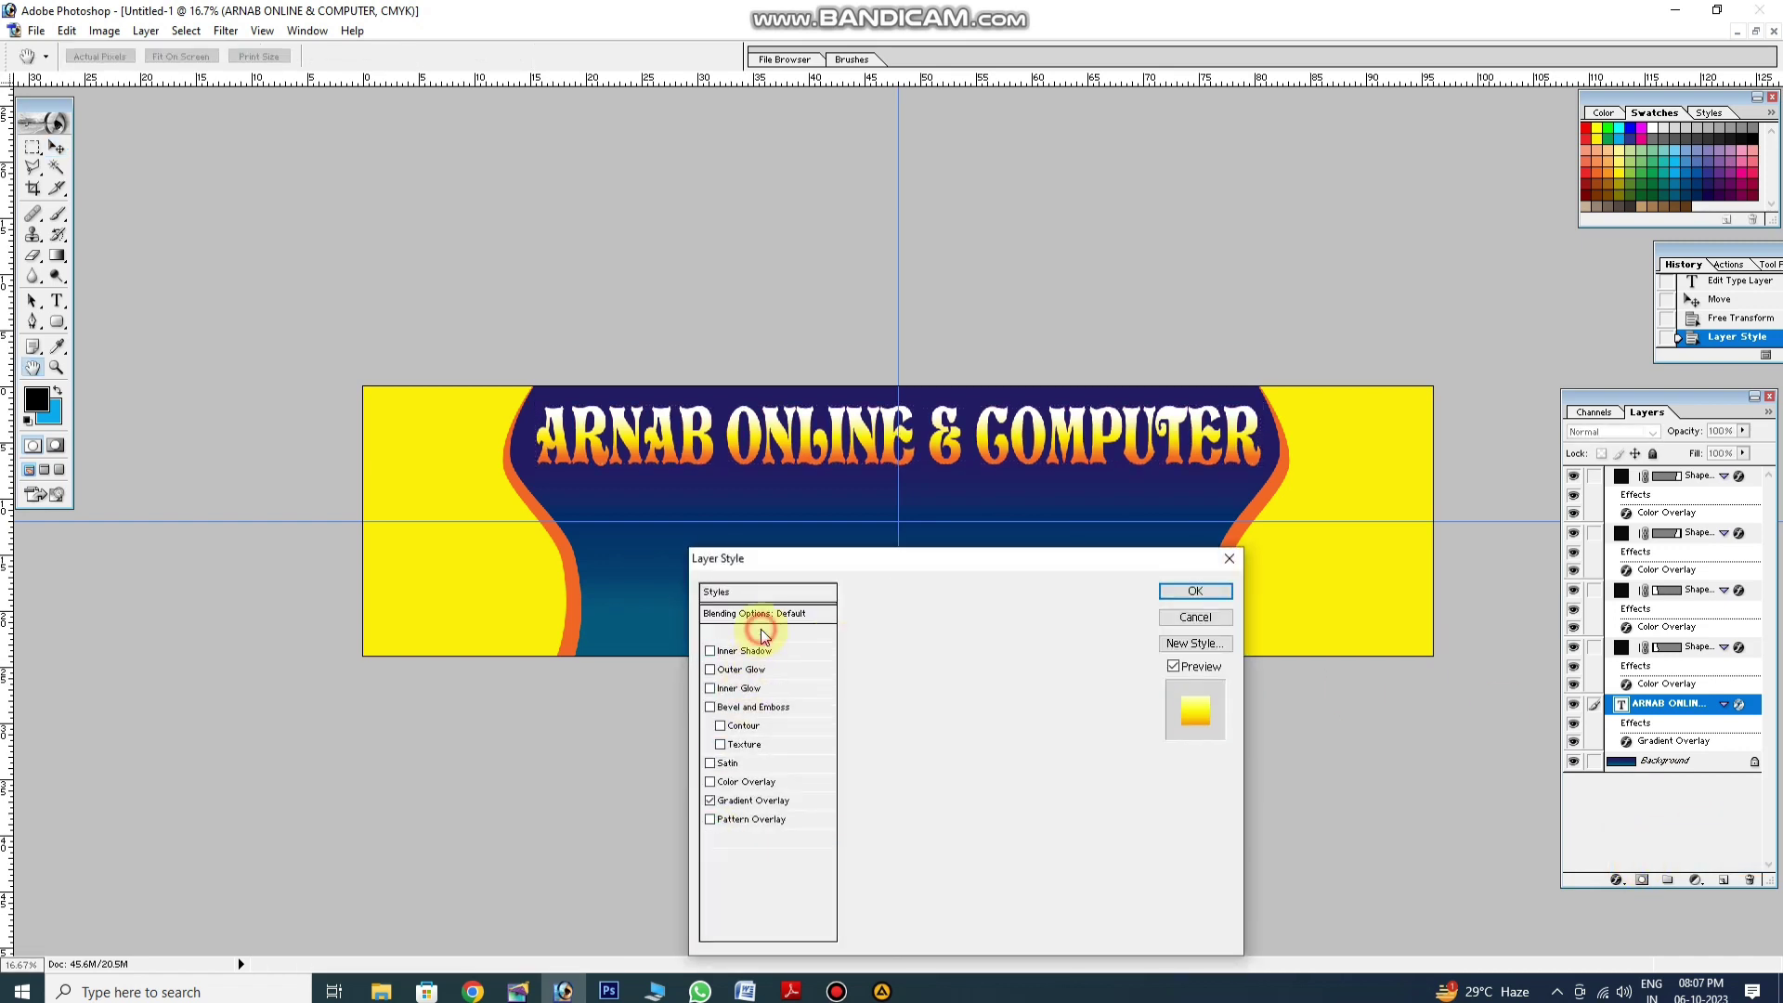
pyautogui.click(1027, 617)
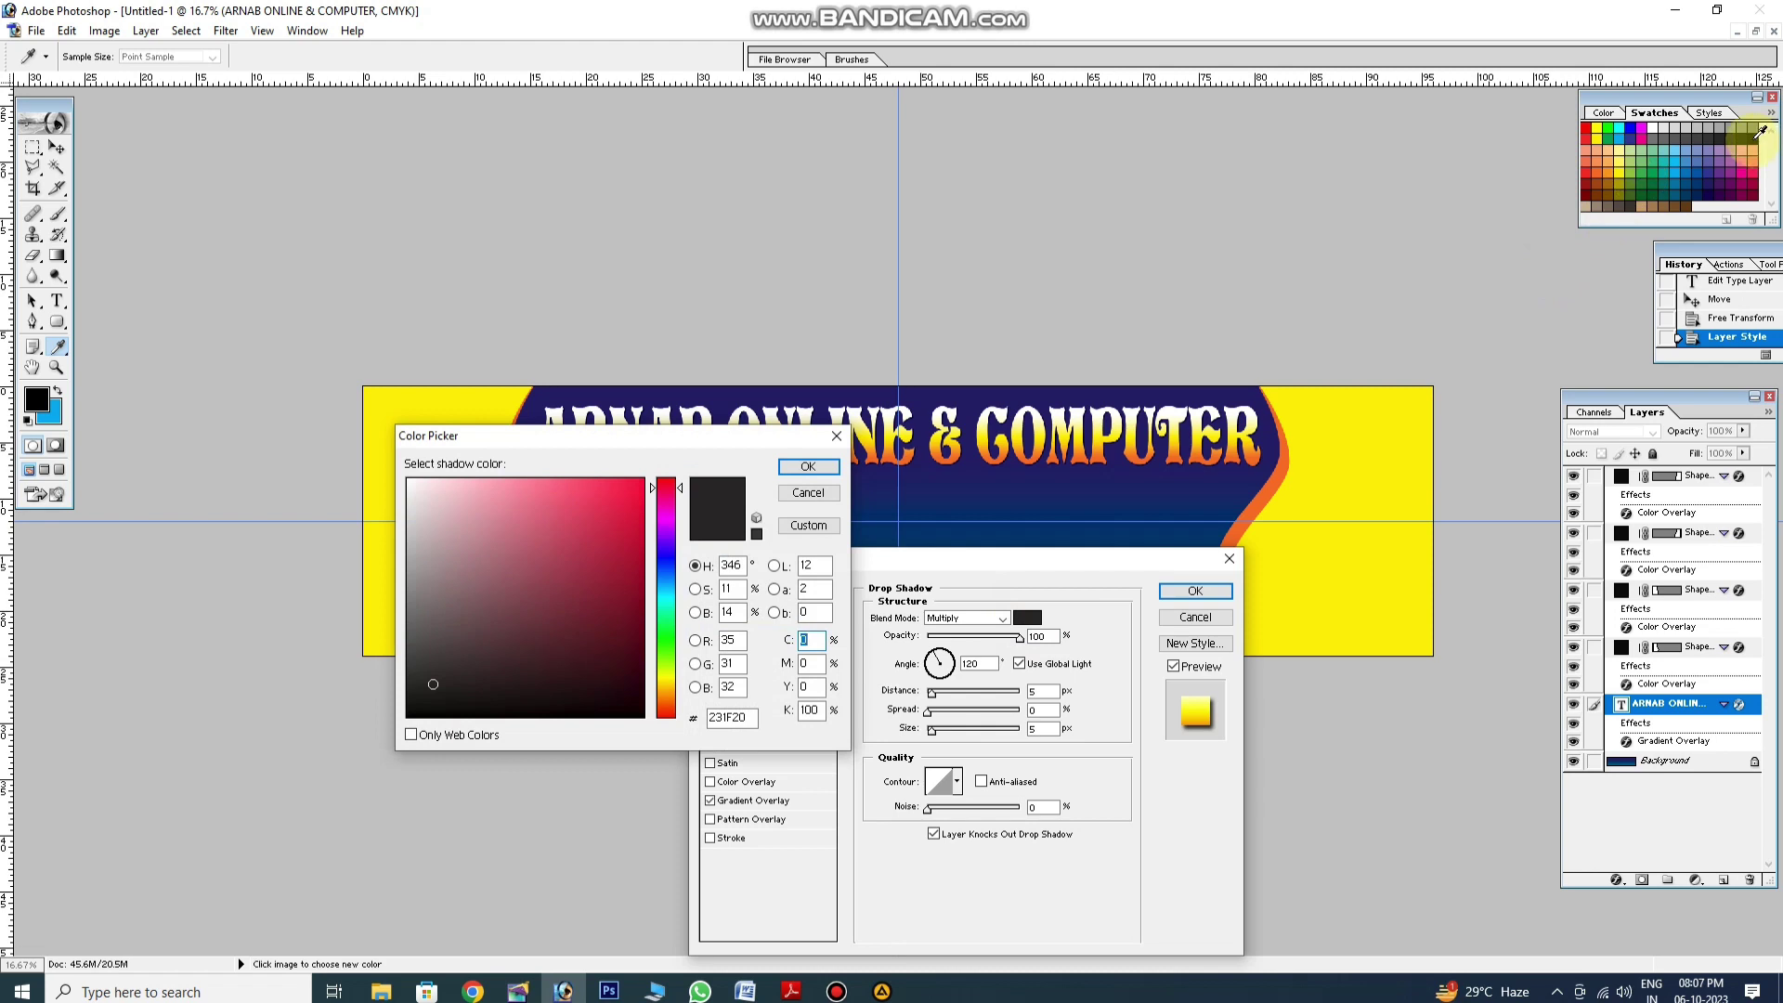
pyautogui.press('Return')
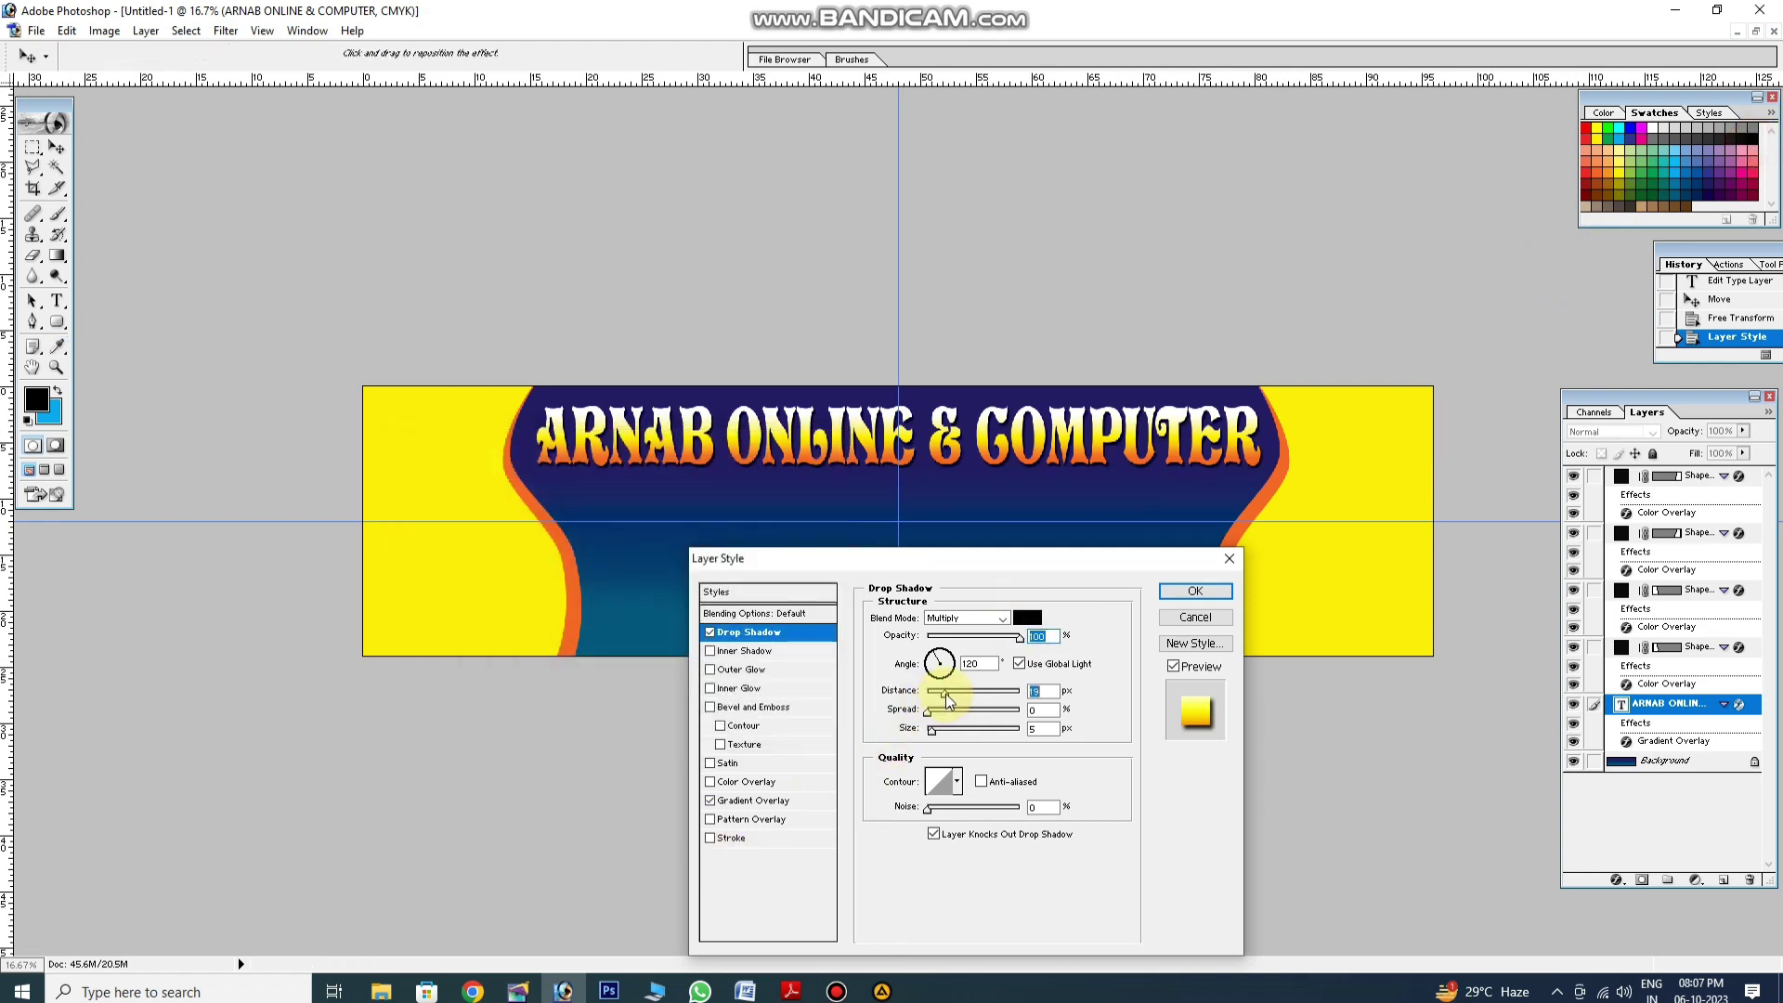
pyautogui.click(951, 711)
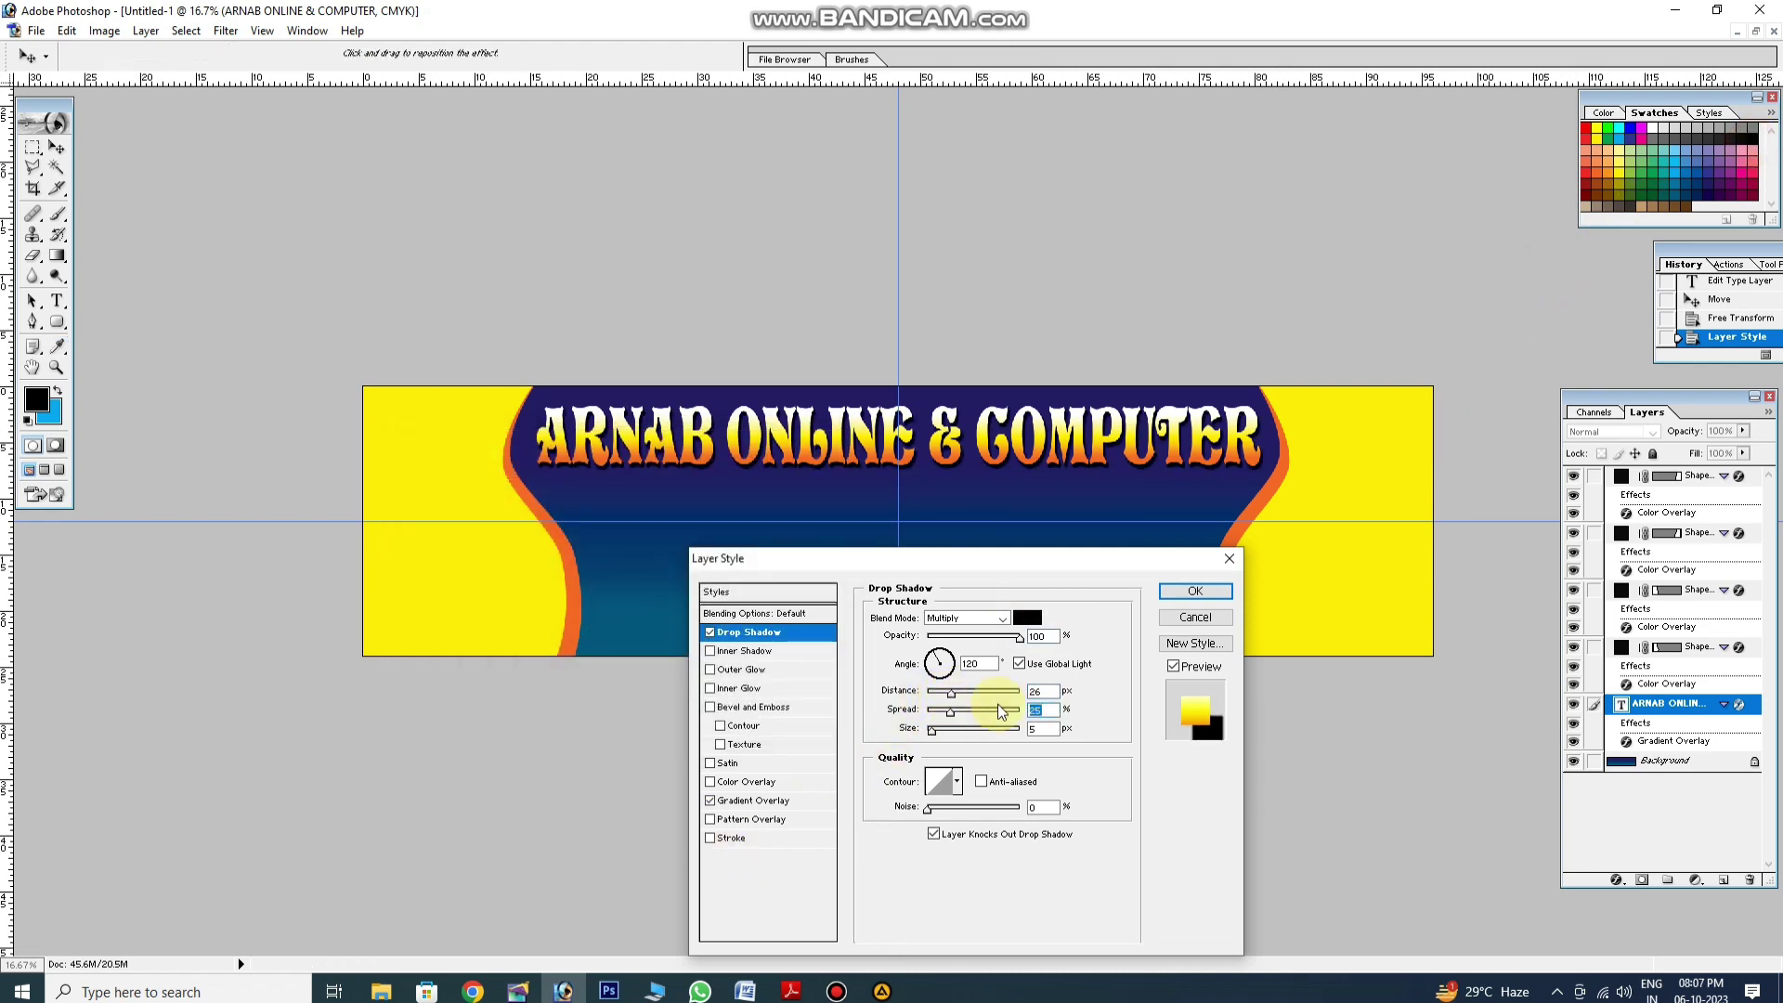
pyautogui.click(1200, 590)
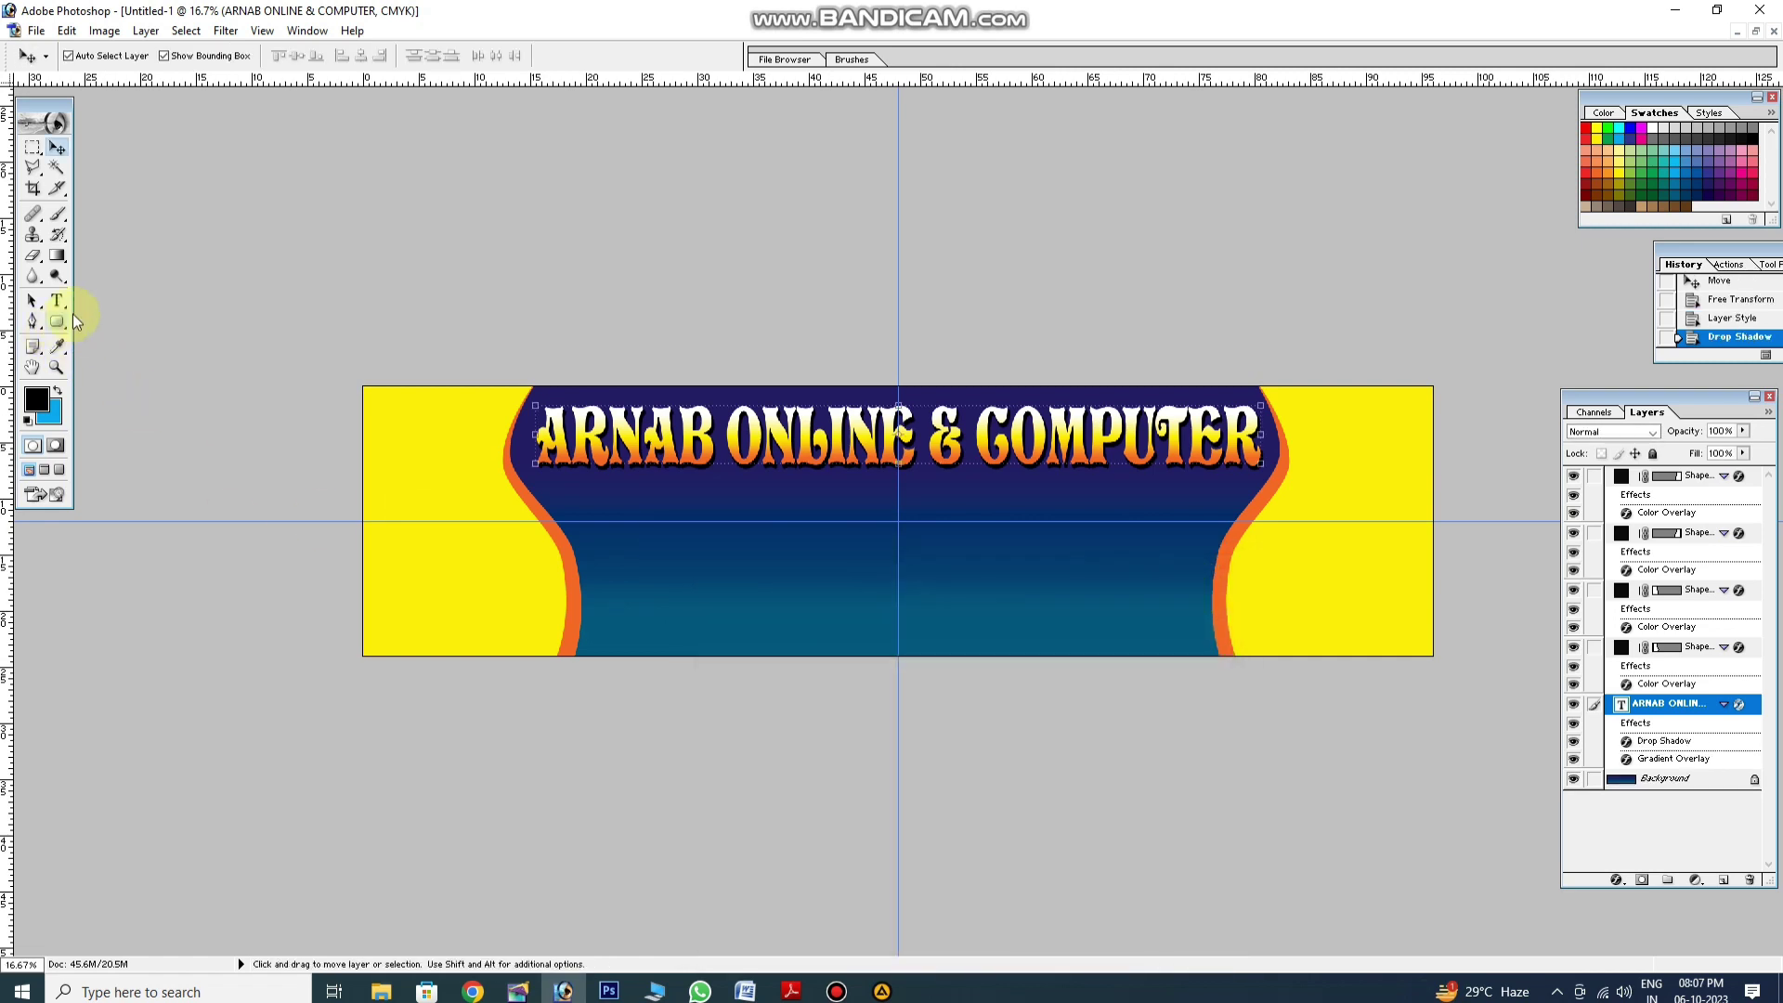
# - Type the proprietor's name line below the heading
pyautogui.click(605, 546)
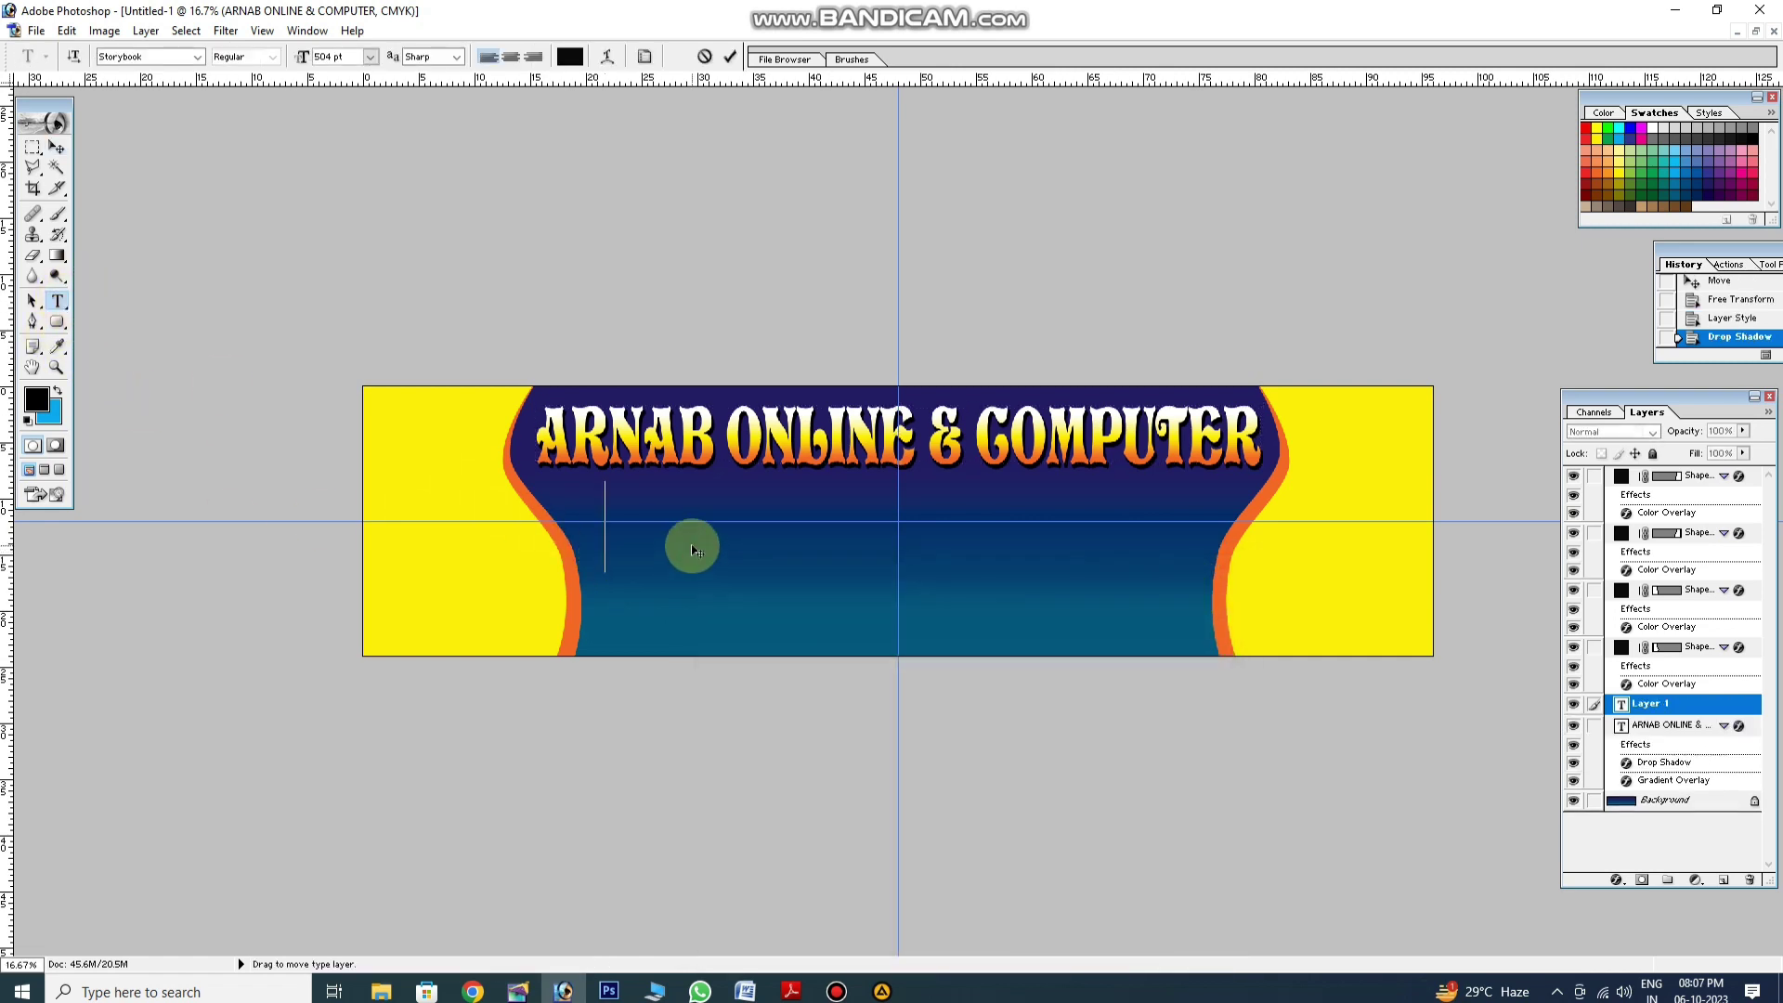
pyautogui.write('P')
pyautogui.press('BackSpace')
pyautogui.write('Pr')
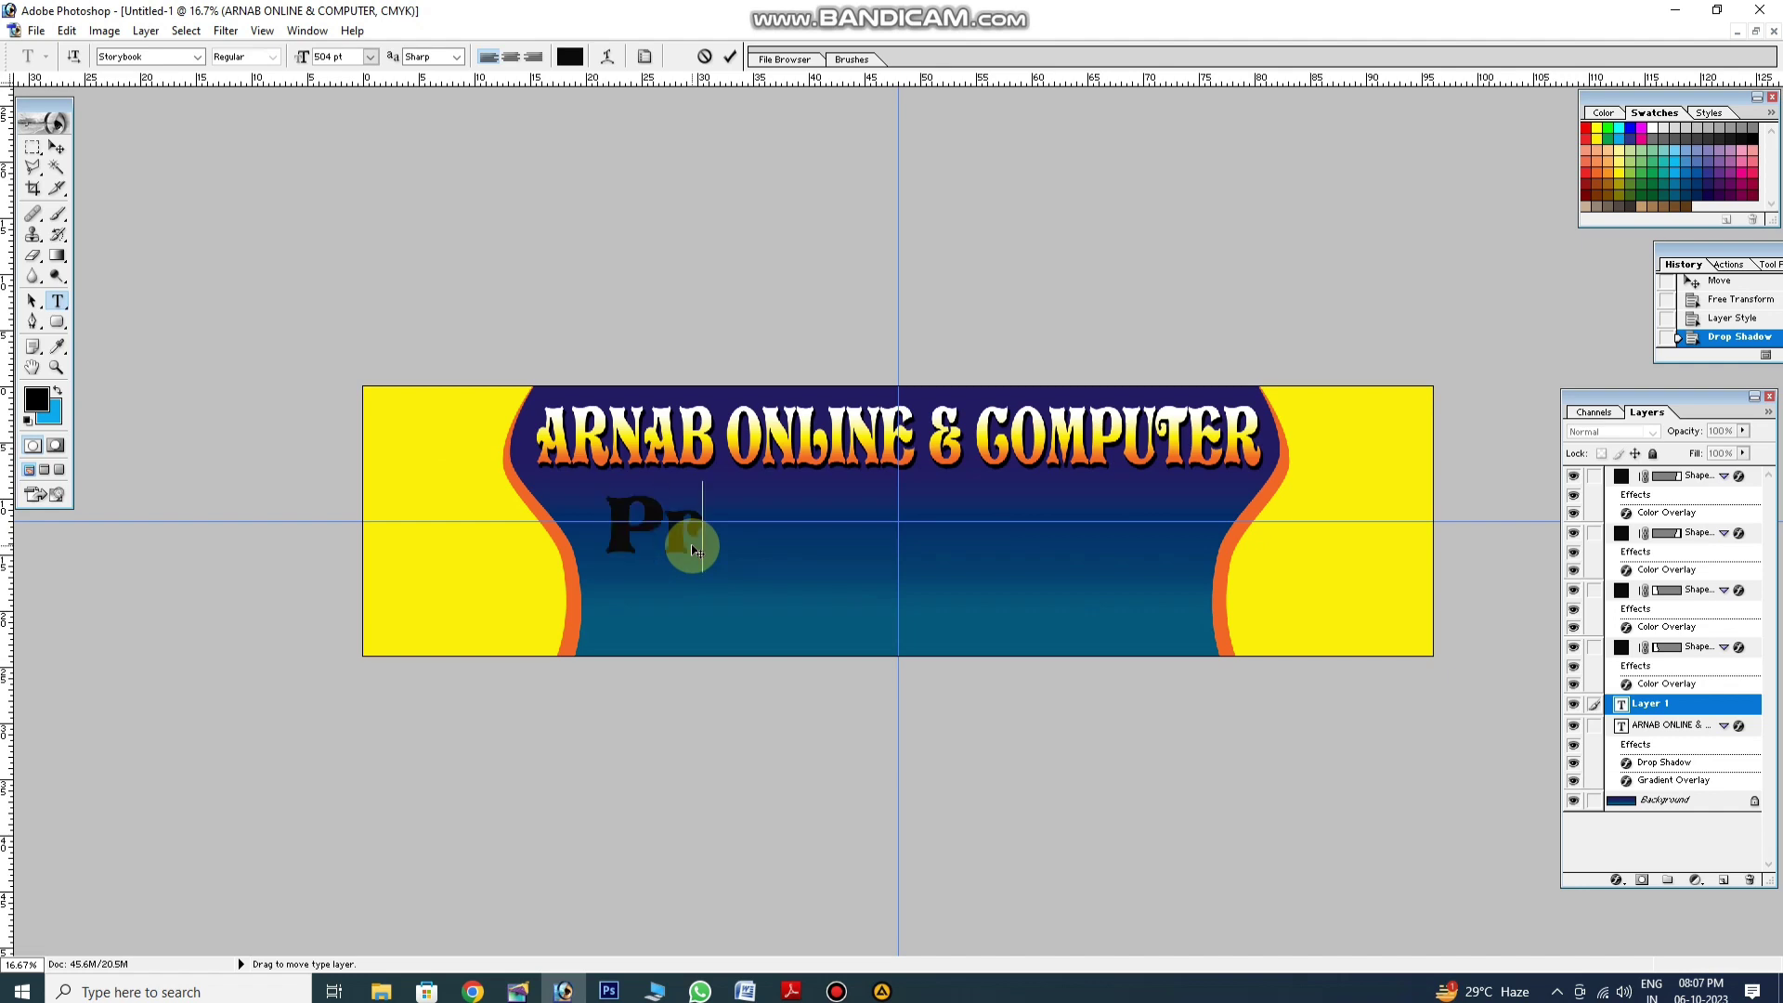
pyautogui.write('op.- ')
pyautogui.write('Susa')
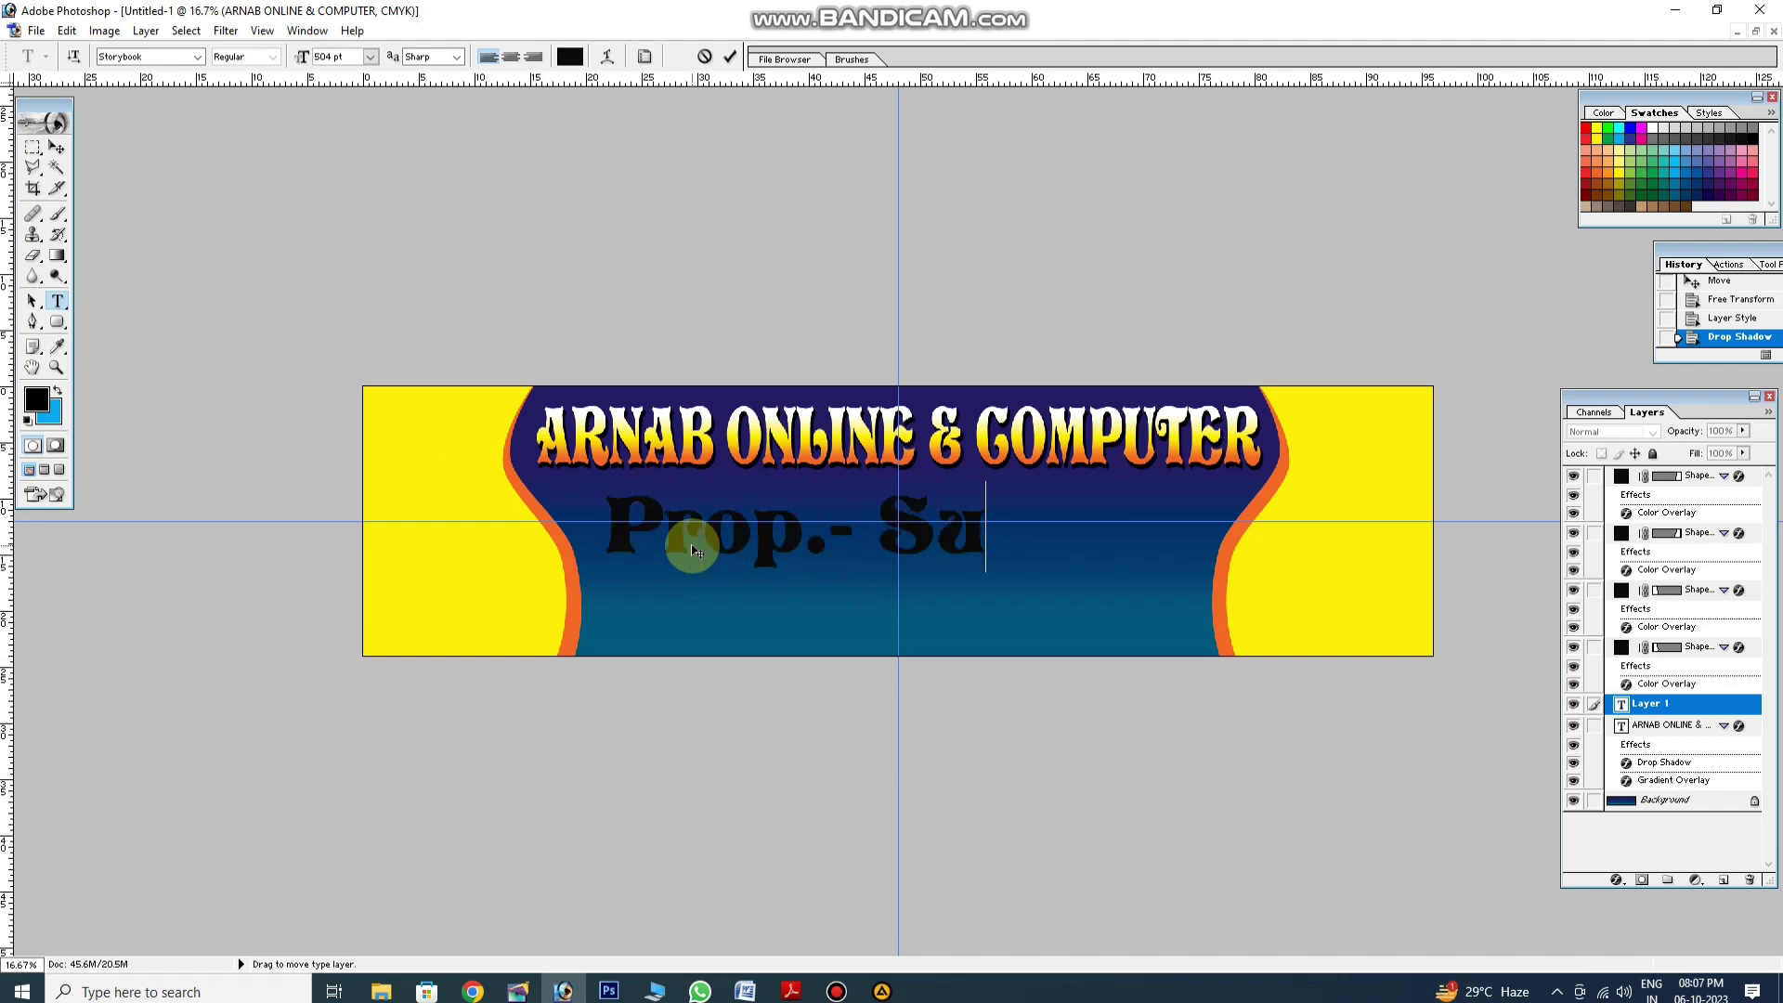
pyautogui.write('nta')
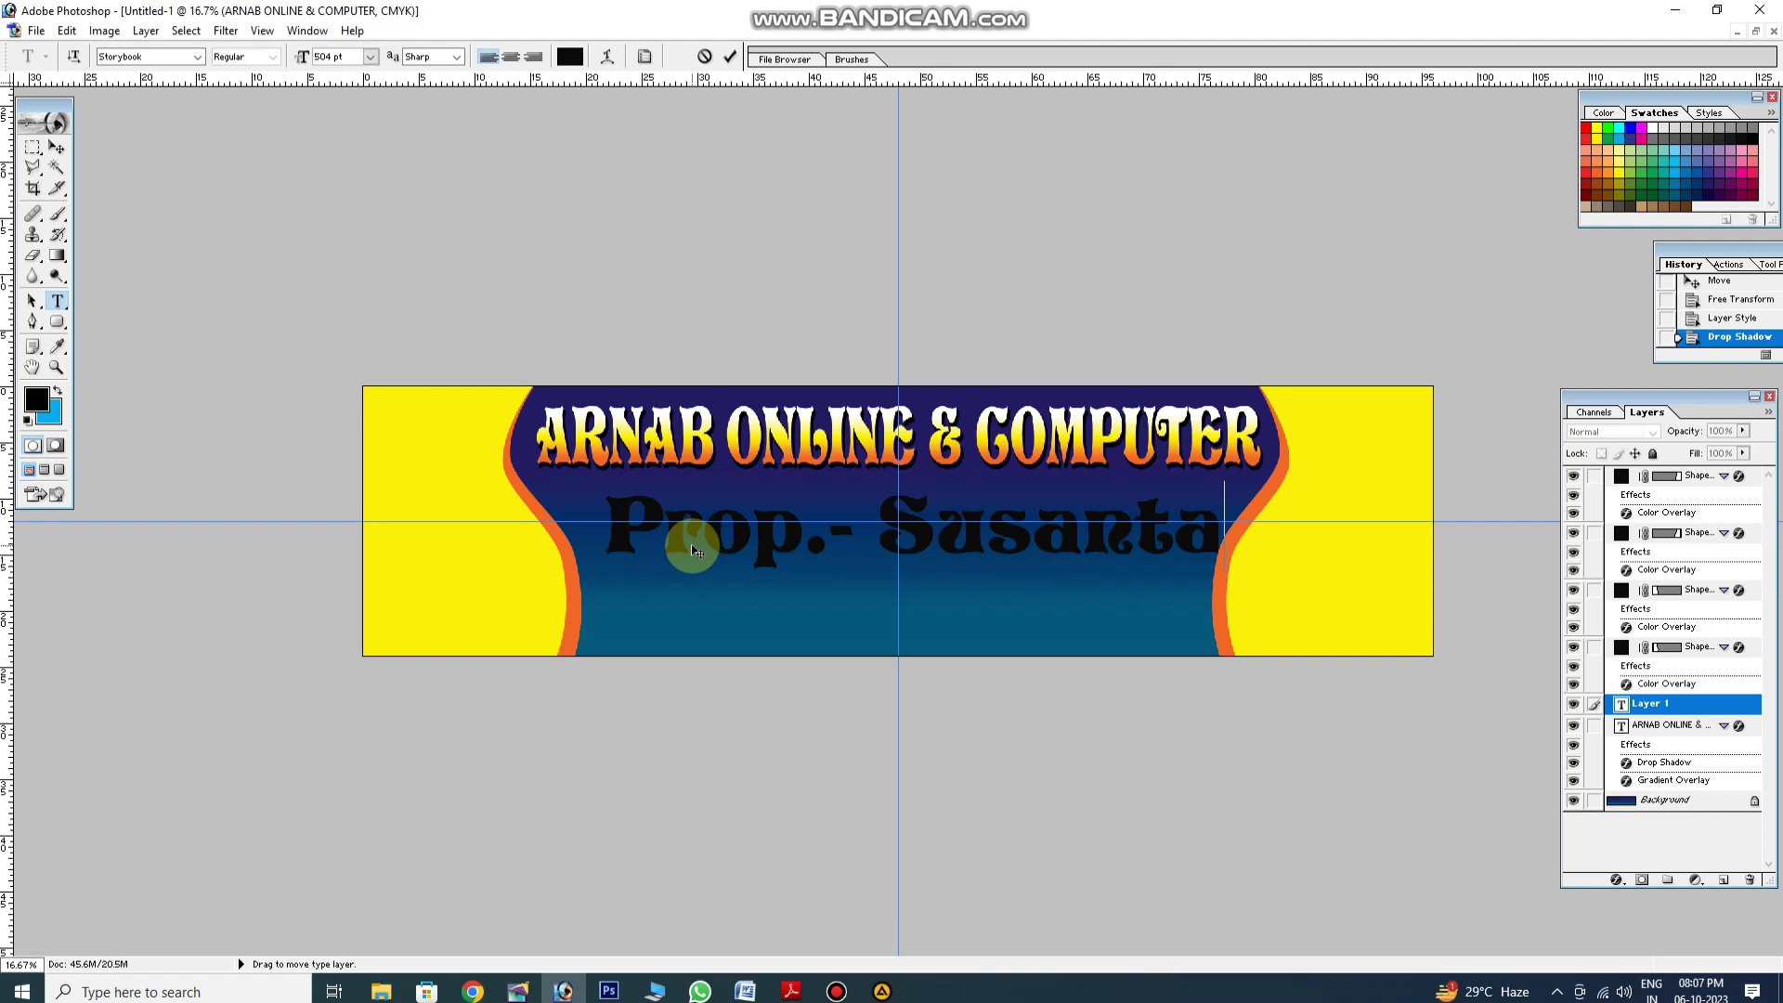
# - Set the name line's font to Hind Siliguri in a bold weight
pyautogui.hotkey('ctrl', 'a')
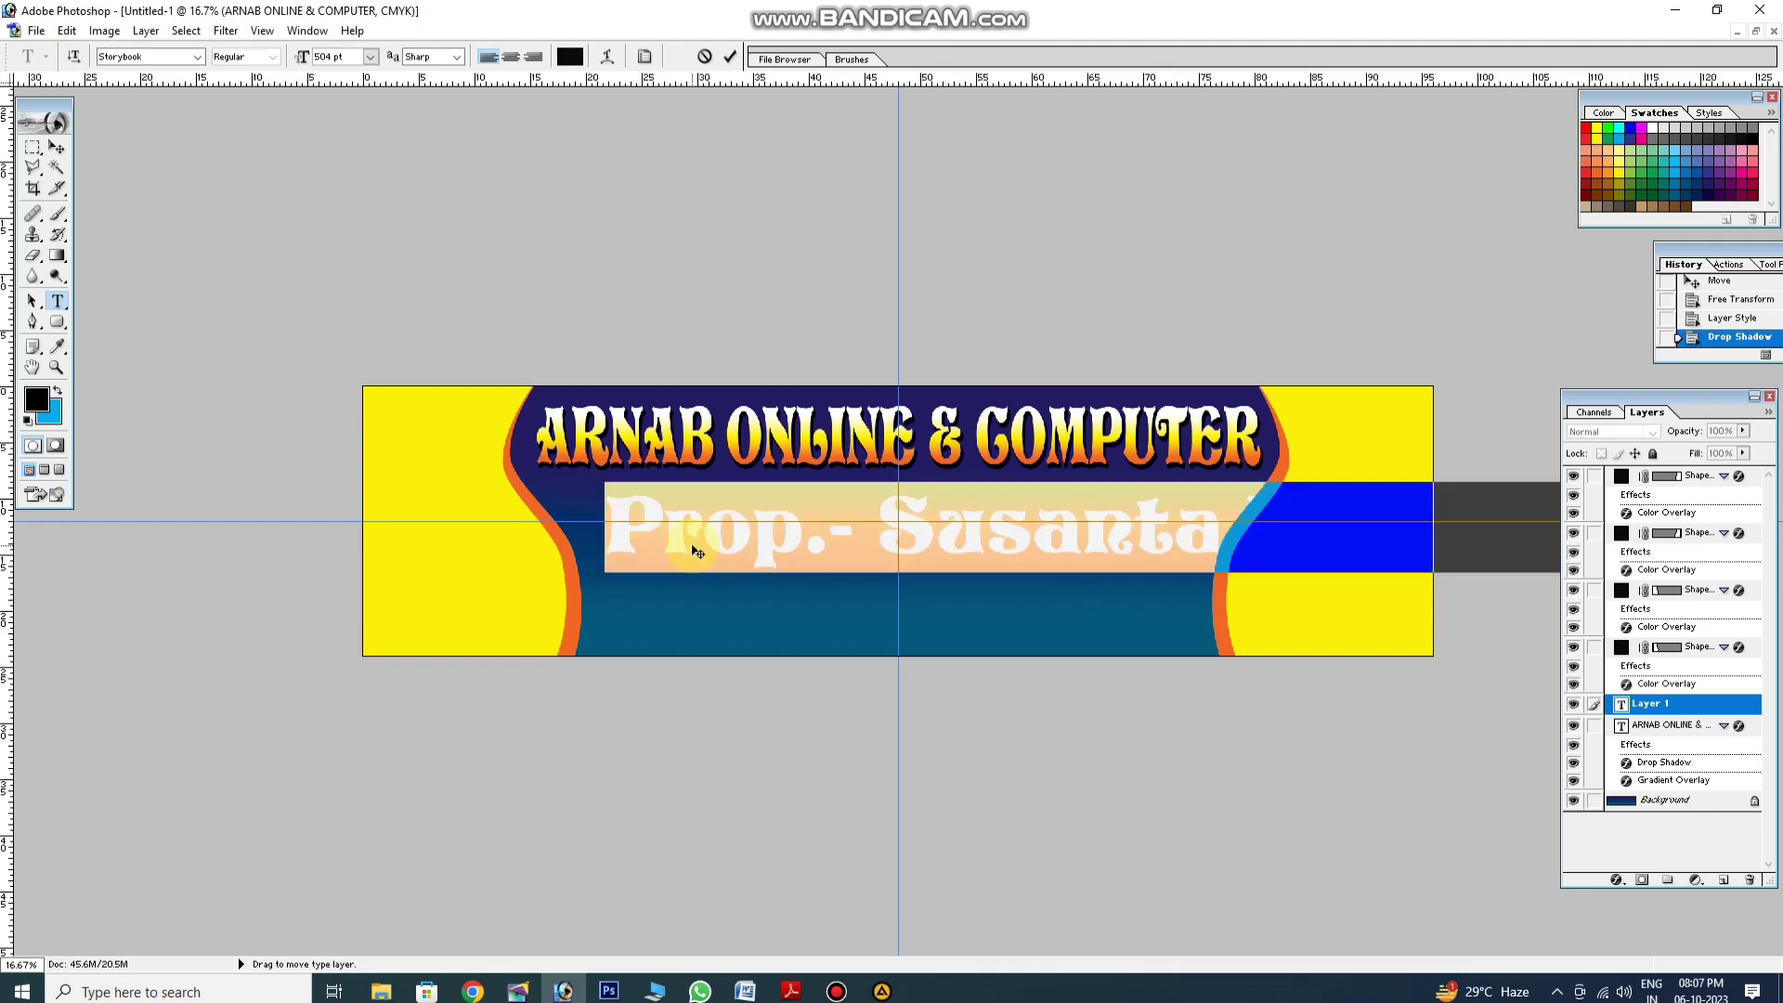
pyautogui.click(197, 57)
pyautogui.scroll(5, 275, 253)
pyautogui.moveTo(274, 253); pyautogui.dragTo(290, 206)
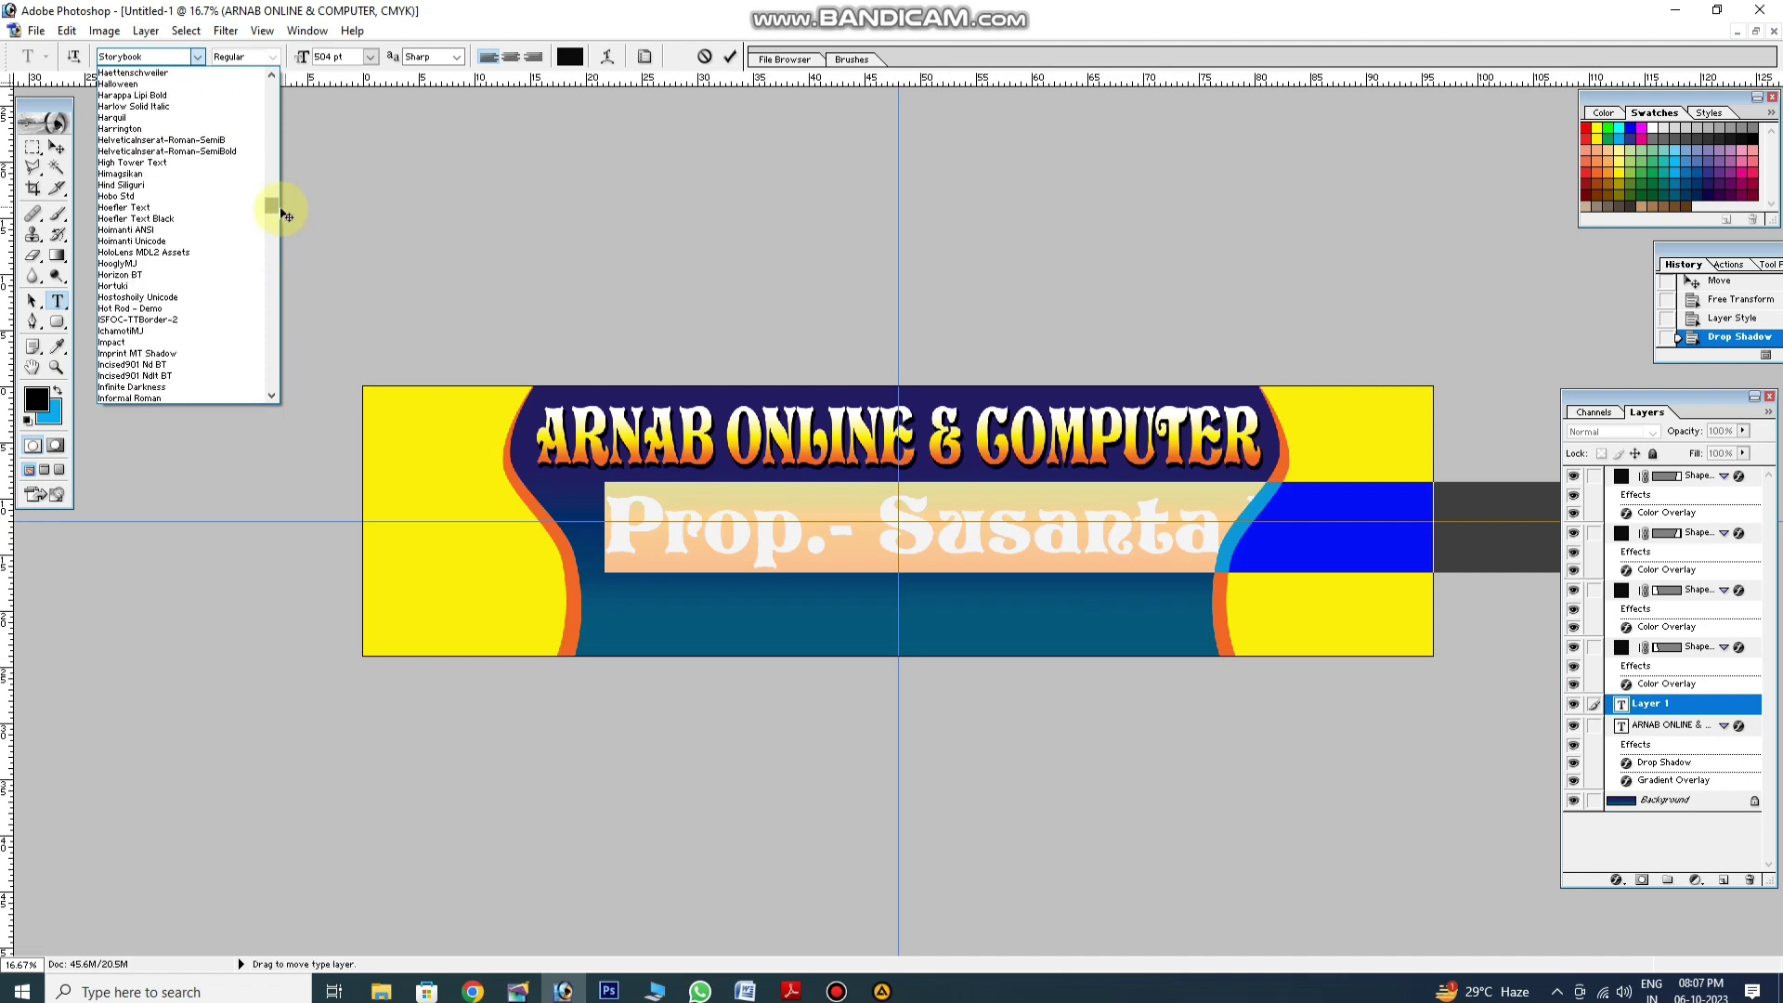
pyautogui.click(130, 179)
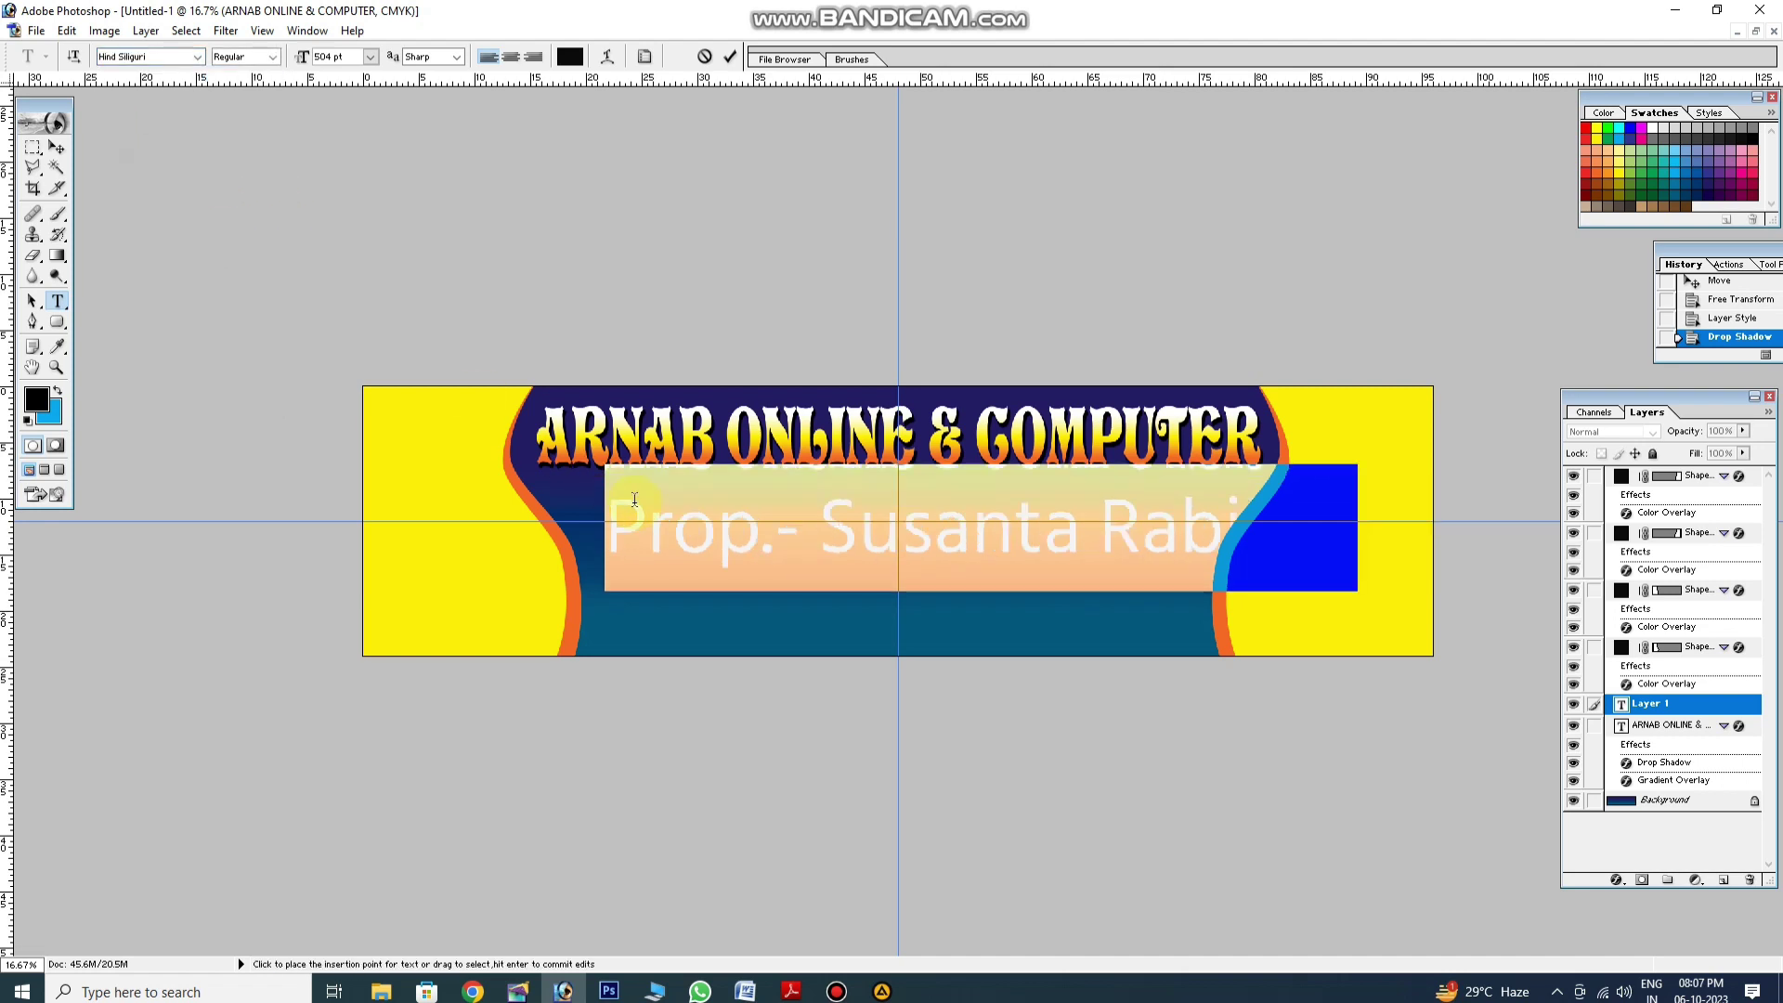
pyautogui.click(272, 57)
pyautogui.click(264, 107)
pyautogui.hotkey('ctrl', 'Return')
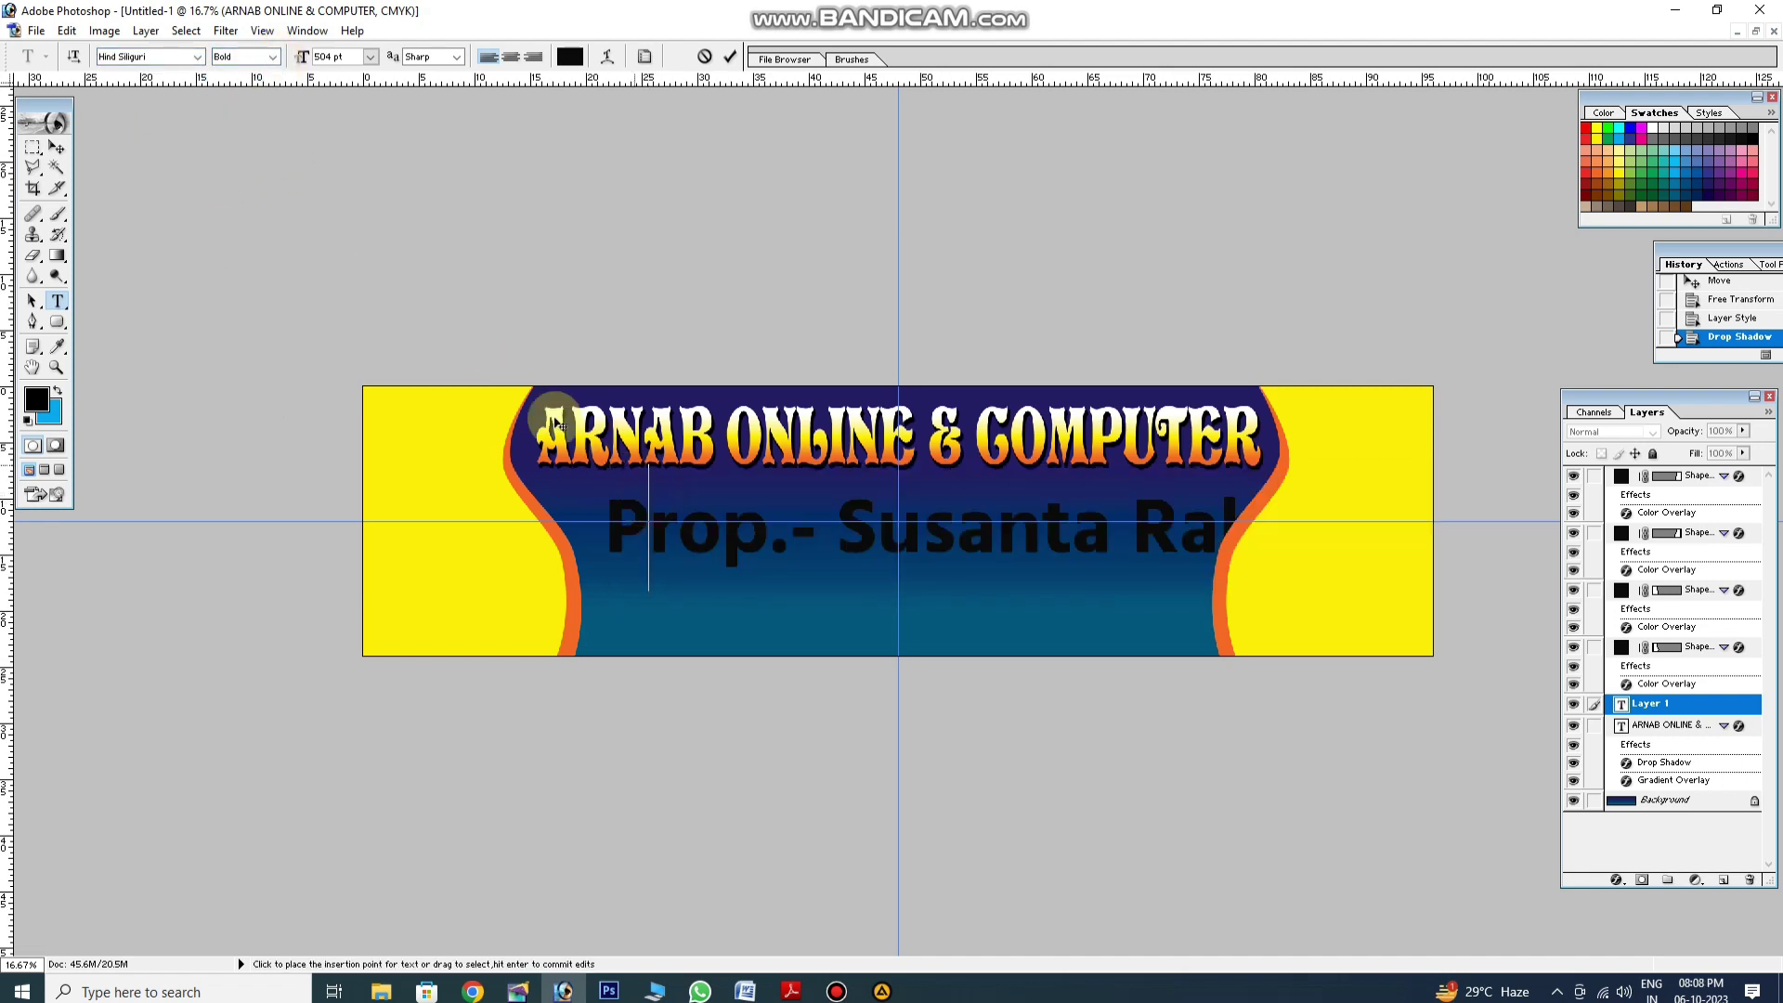
# - Scale the name line down to a small size
pyautogui.click(56, 147)
pyautogui.hotkey('ctrl', 't')
pyautogui.moveTo(1410, 543)
pyautogui.mouseDown()
pyautogui.moveTo(862, 528)
pyautogui.moveTo(816, 509)
pyautogui.mouseUp()
pyautogui.press('Return')
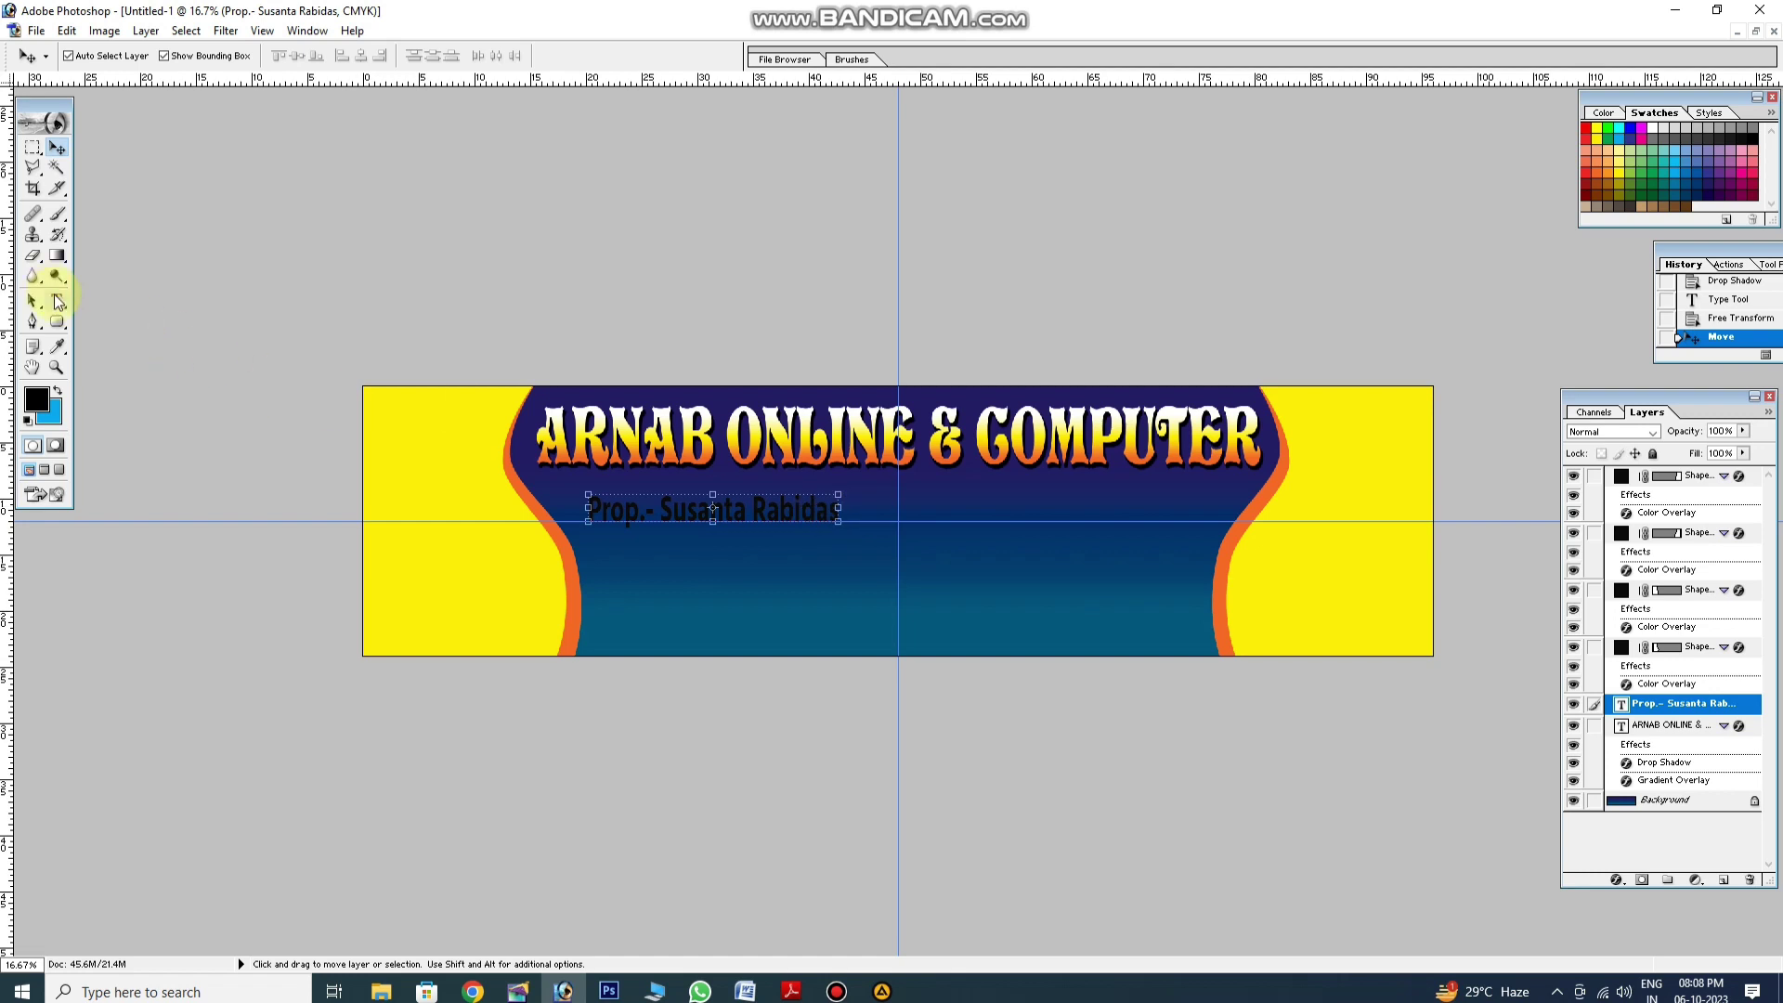
pyautogui.click(57, 300)
# - Append the mobile number to the name line and colour the number yellow
pyautogui.click(834, 510)
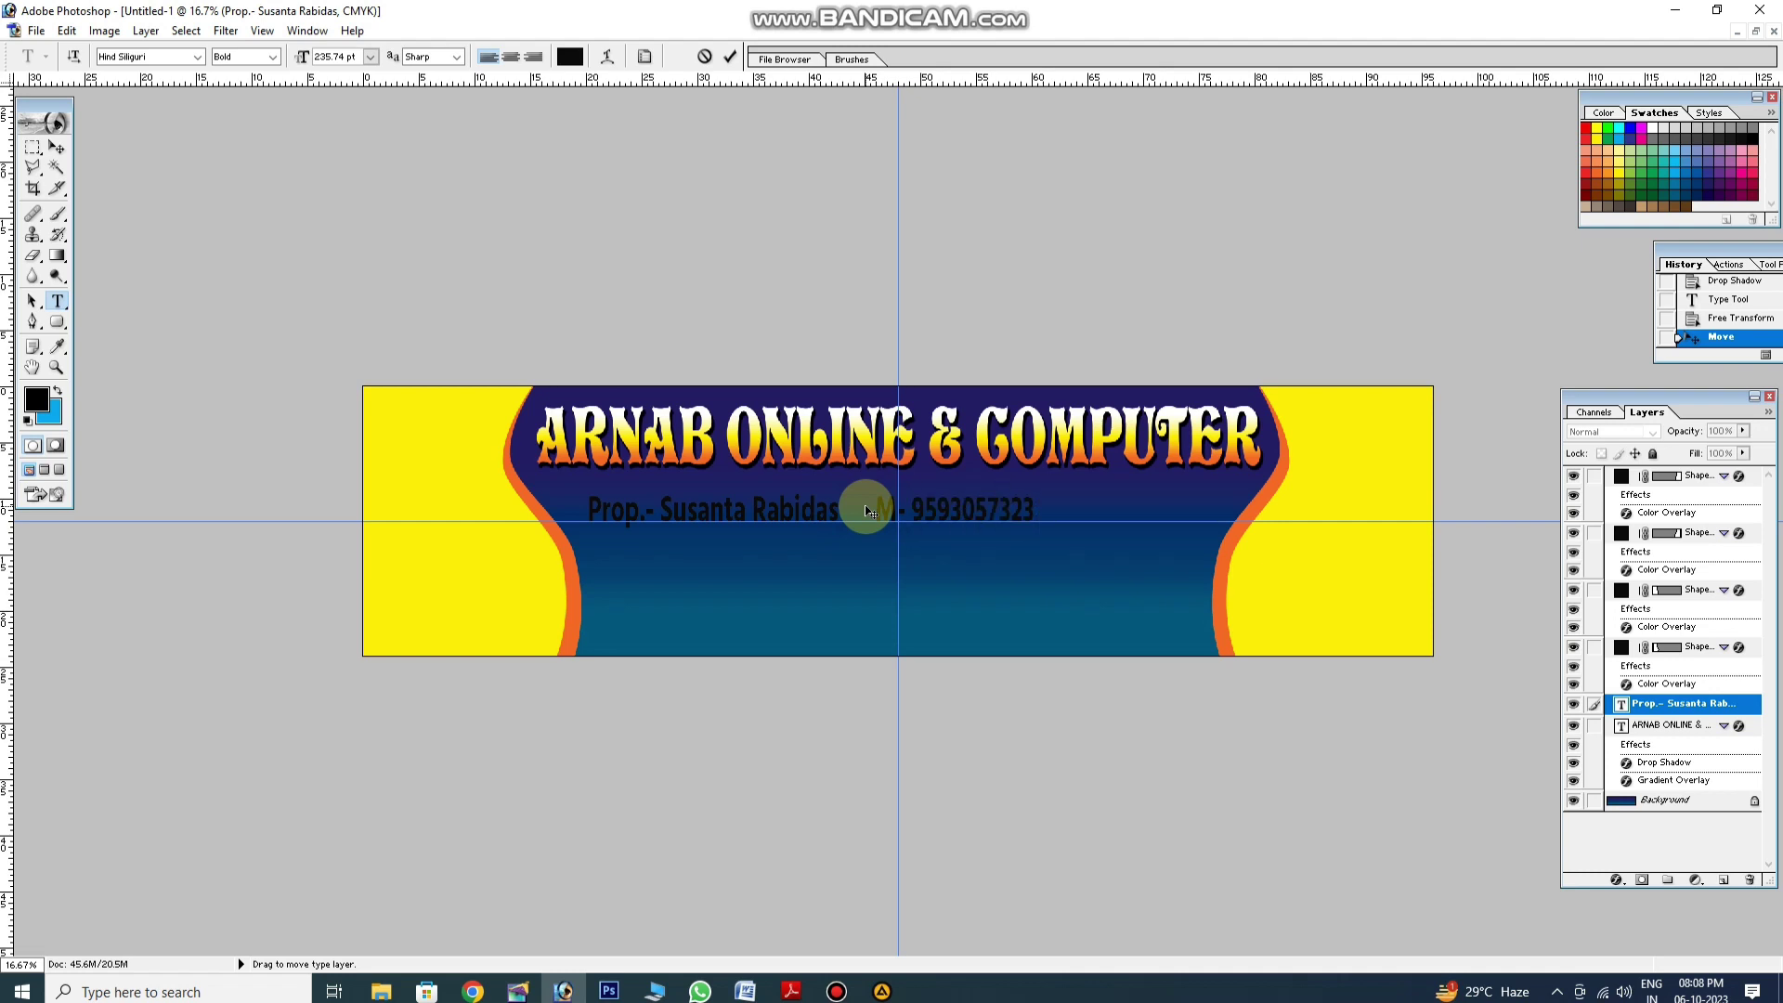
pyautogui.moveTo(875, 509); pyautogui.dragTo(1032, 494)
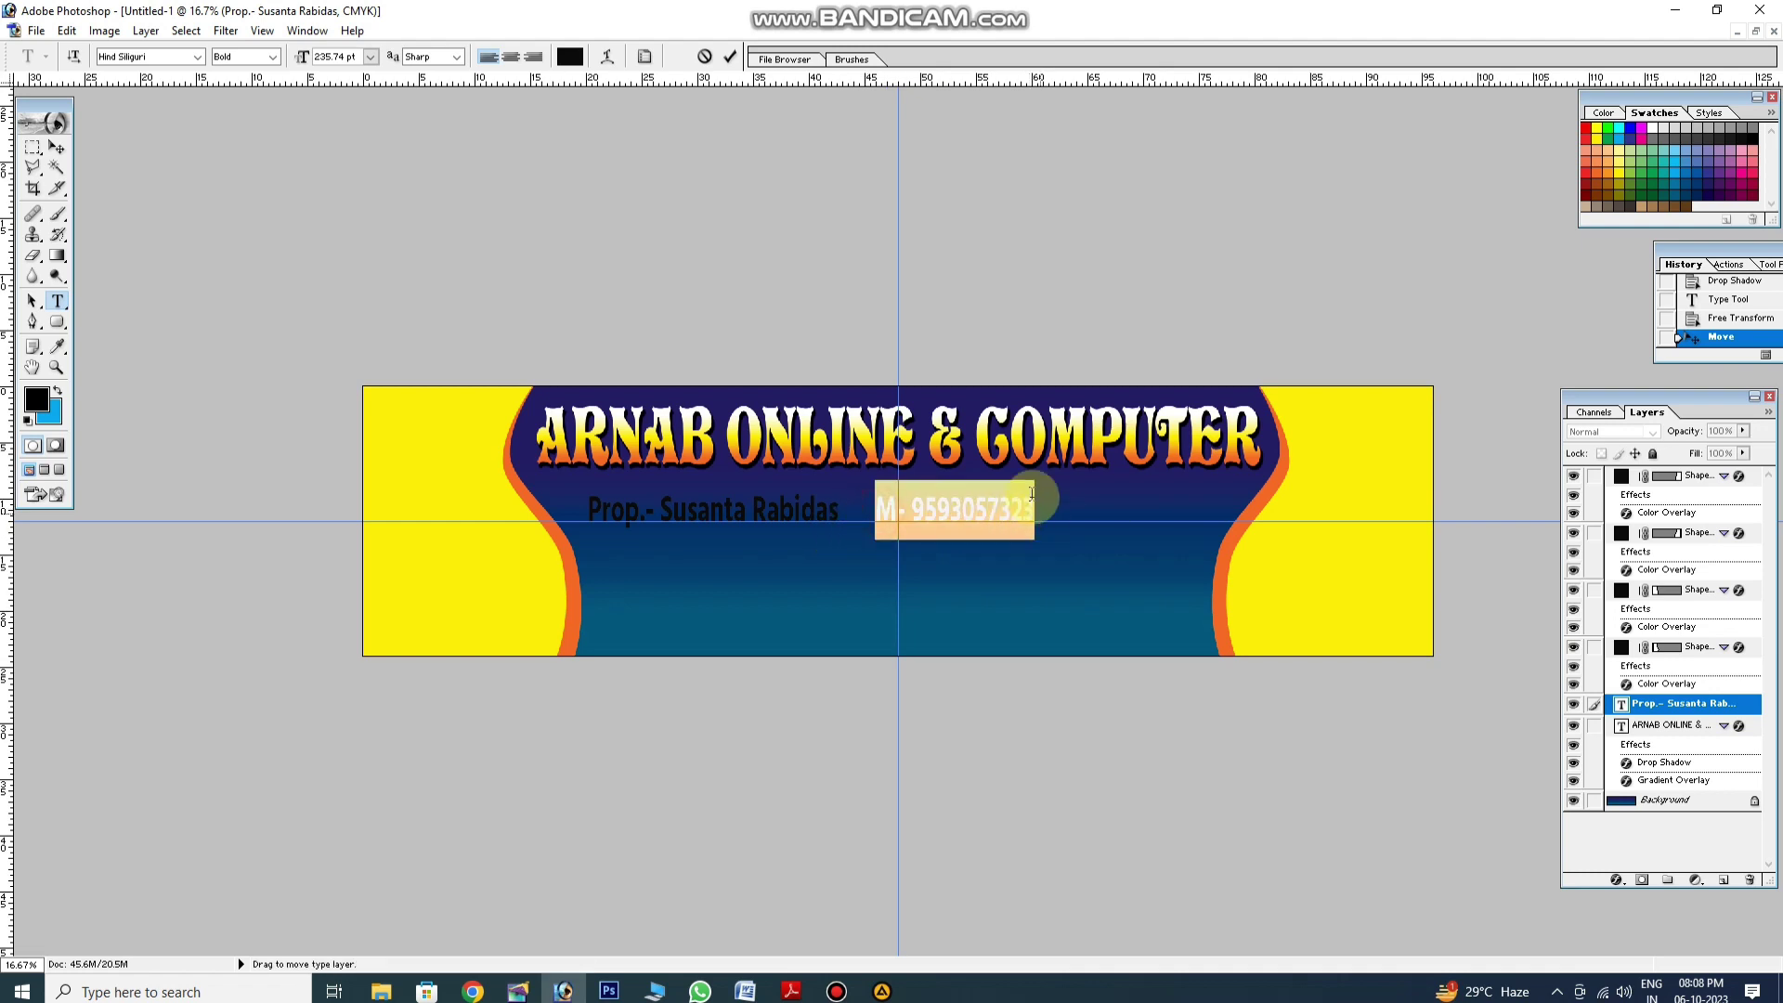
pyautogui.click(570, 57)
pyautogui.click(1597, 149)
pyautogui.press('Return')
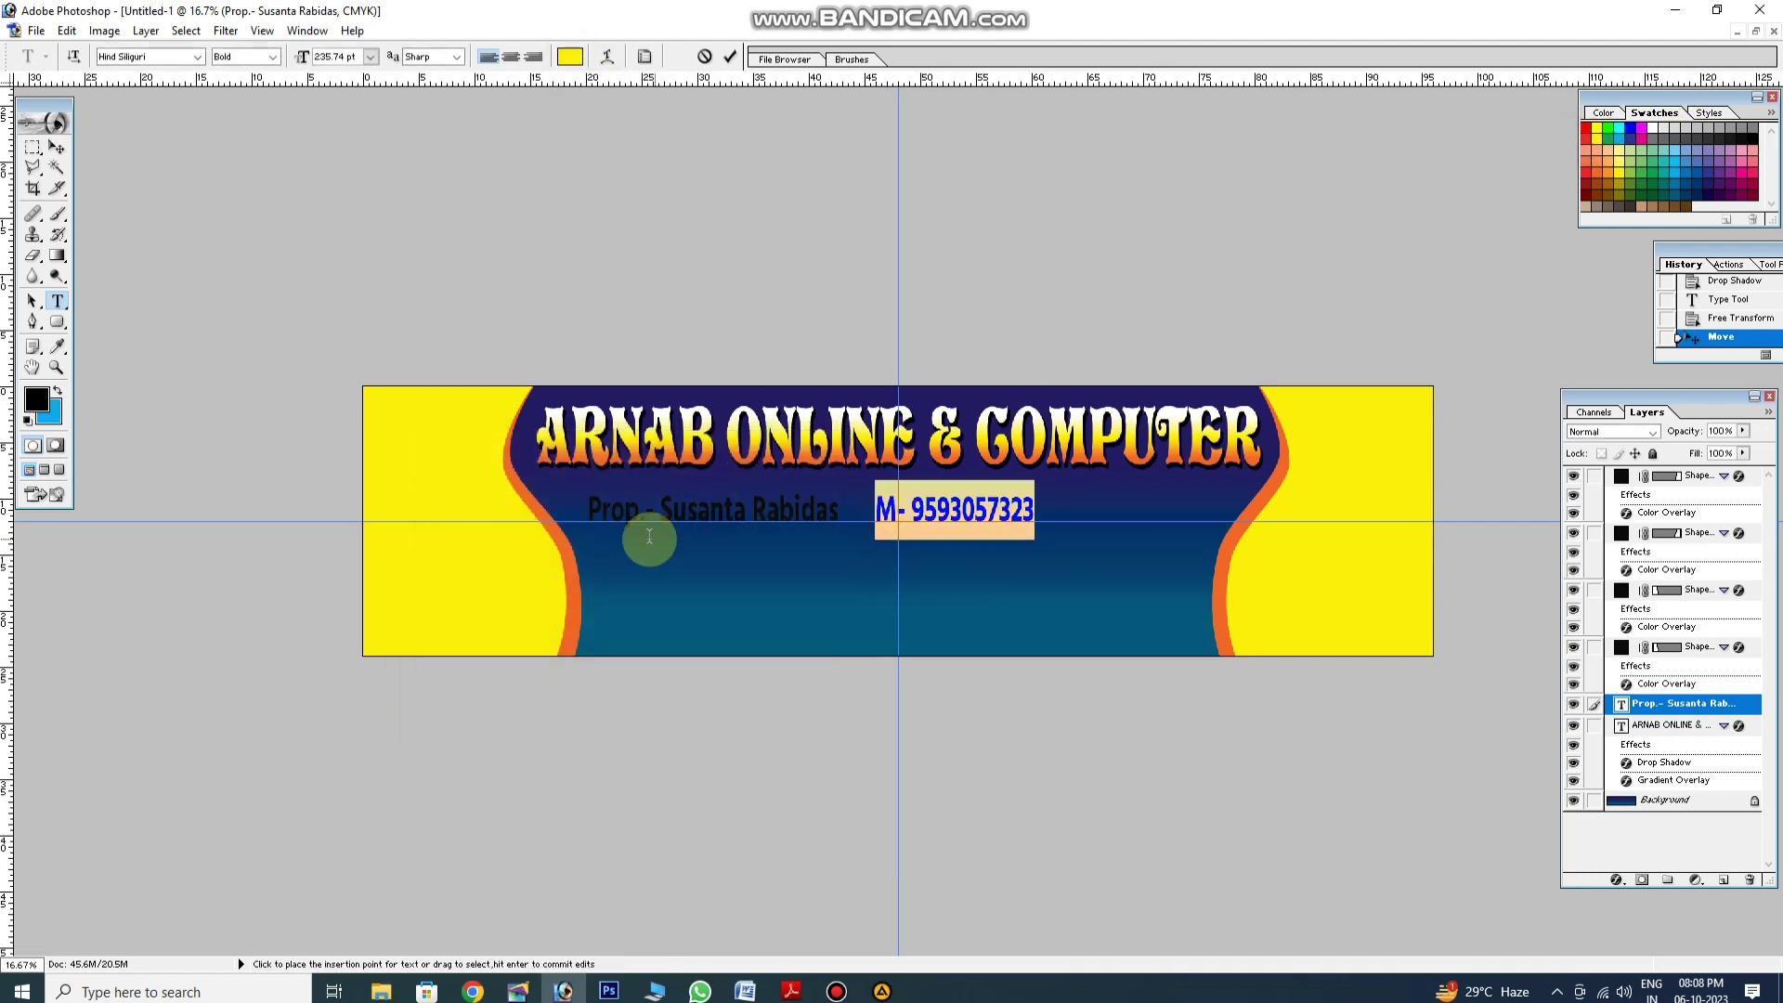
# - Make the proprietor's name white and centre the line under the heading
pyautogui.moveTo(575, 508); pyautogui.dragTo(845, 508)
pyautogui.click(570, 57)
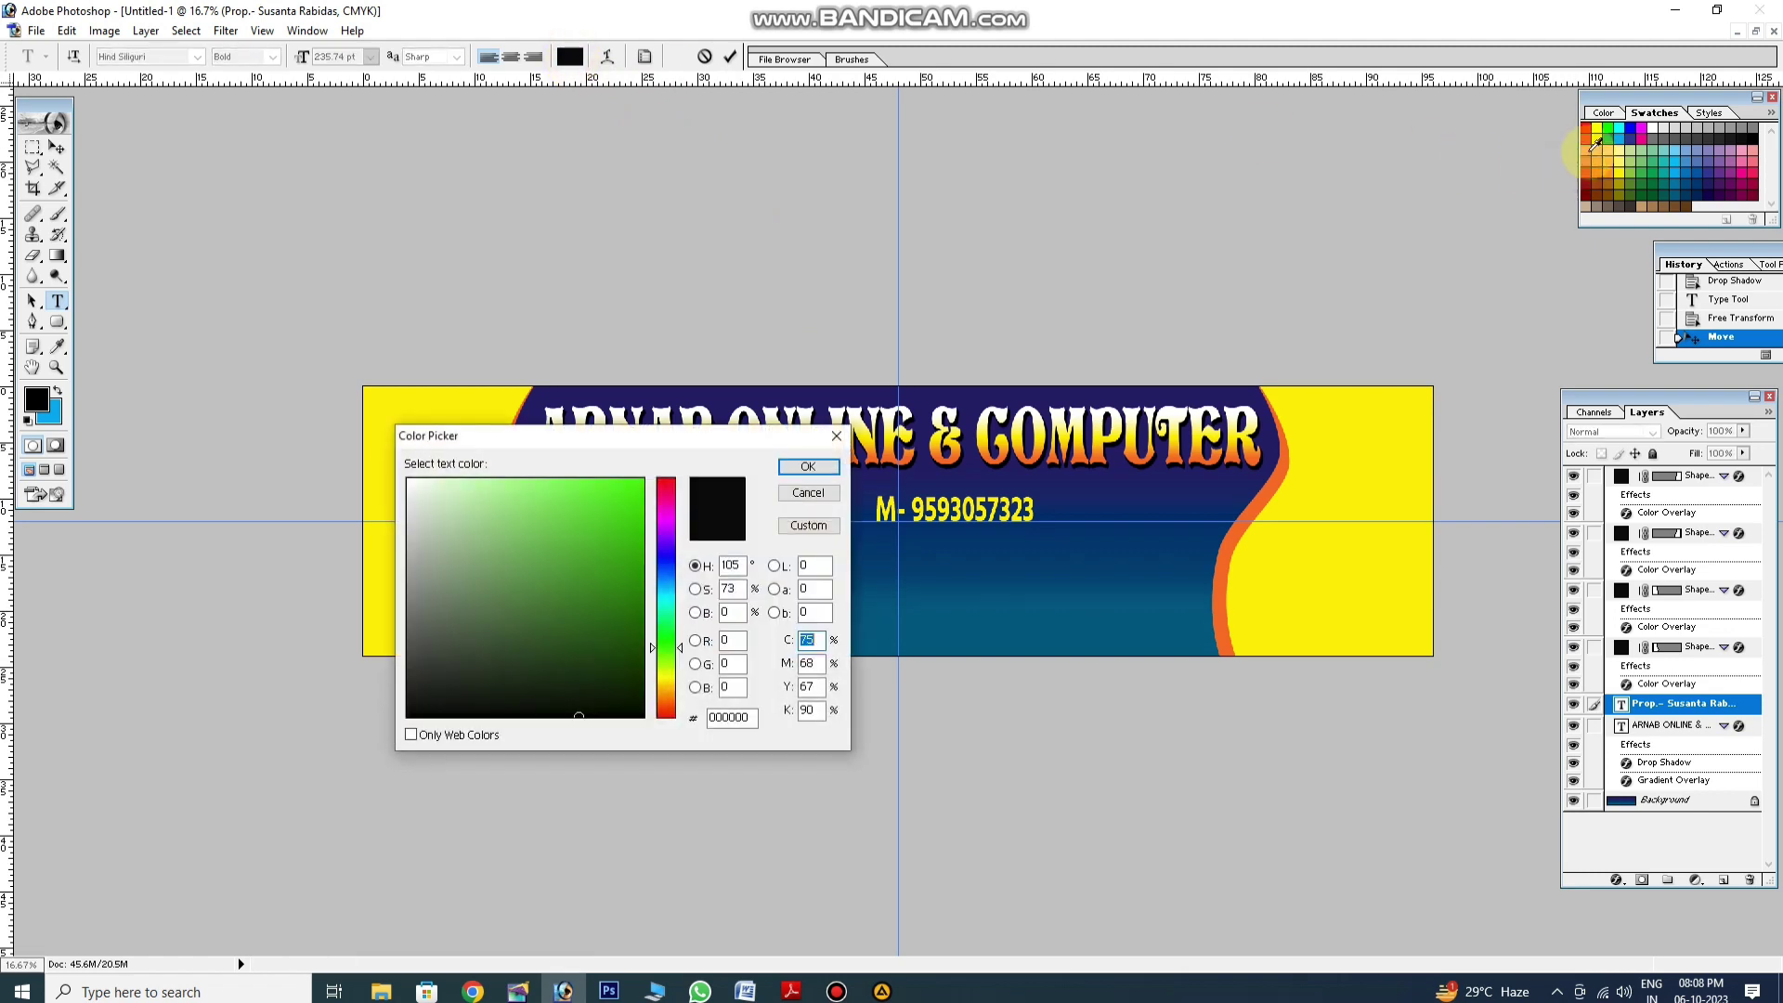
pyautogui.moveTo(427, 487); pyautogui.dragTo(371, 394)
pyautogui.press('Return')
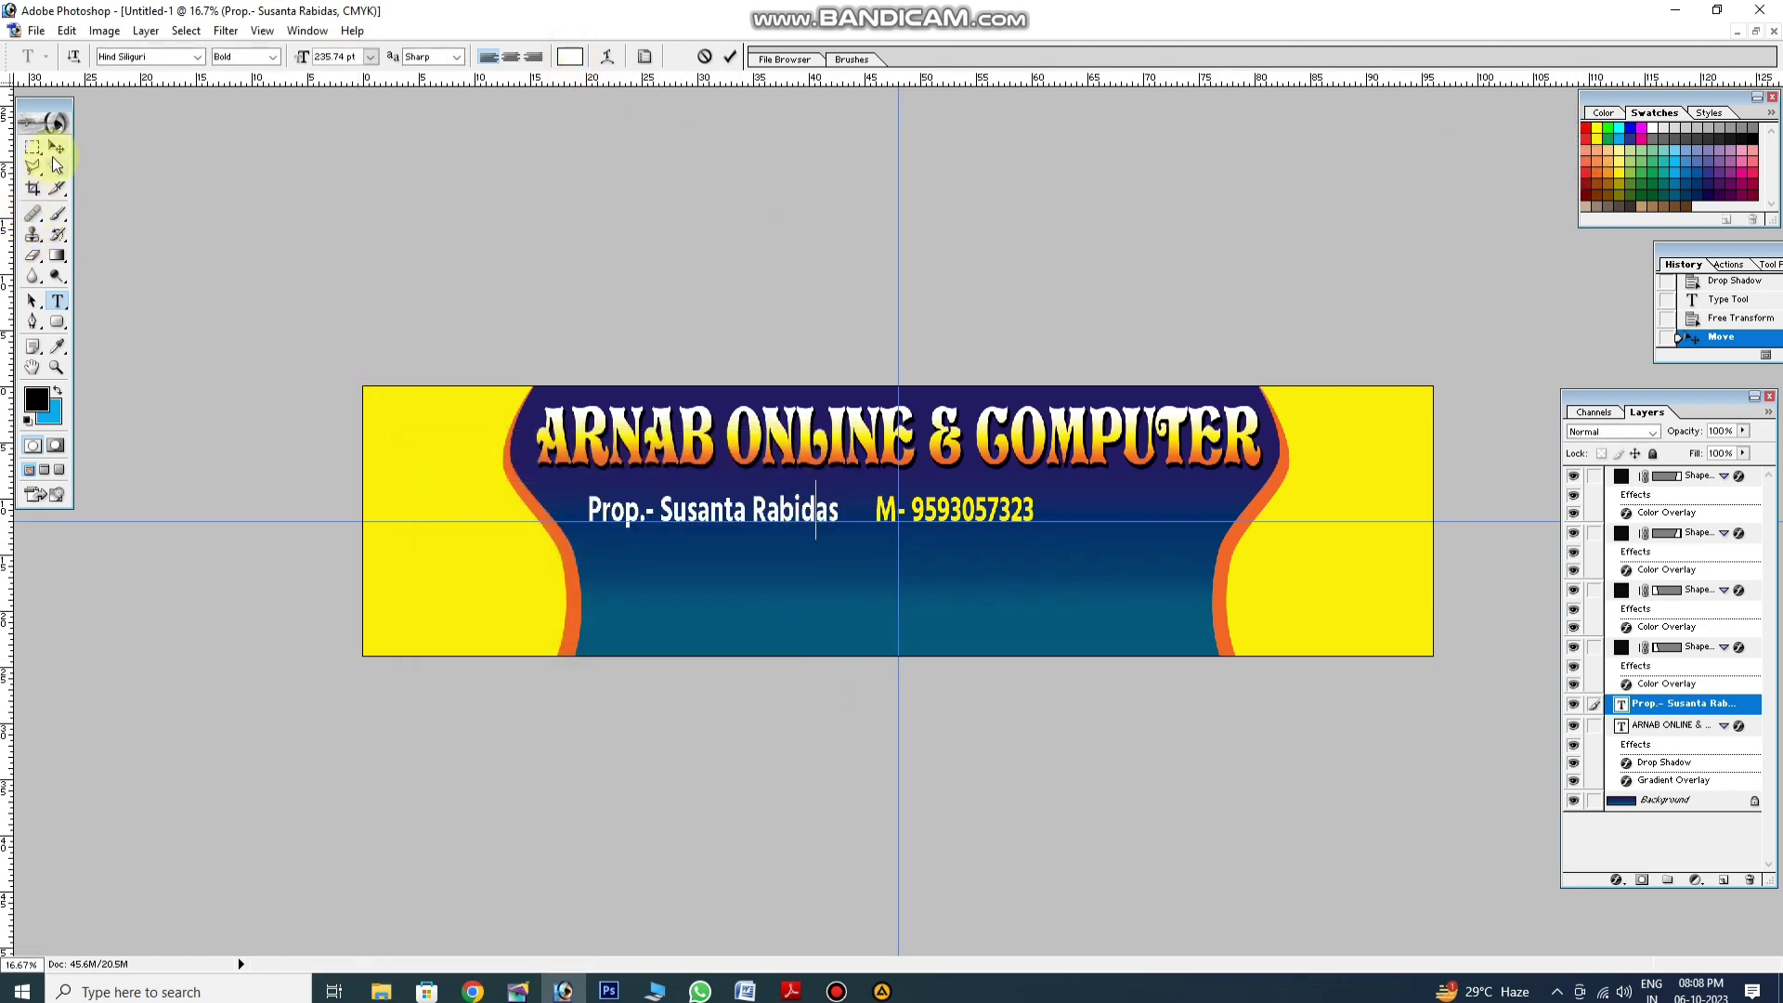
pyautogui.click(57, 147)
pyautogui.moveTo(950, 513); pyautogui.dragTo(1024, 514)
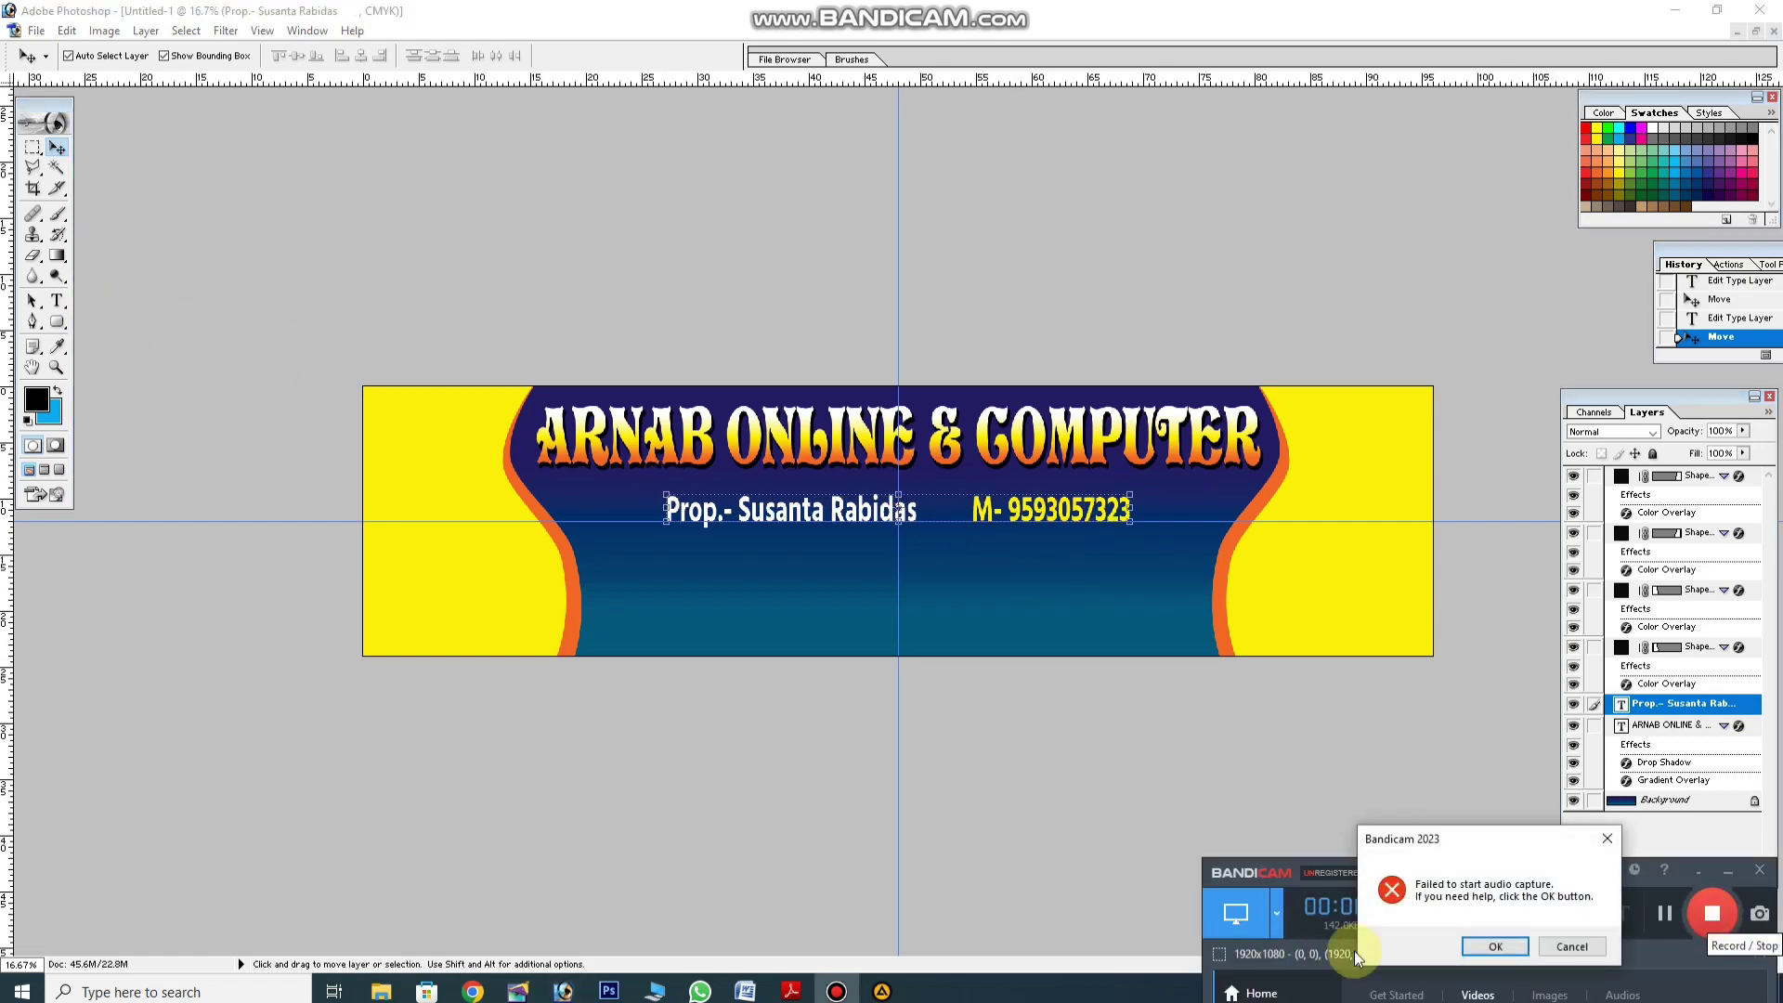
pyautogui.click(1552, 945)
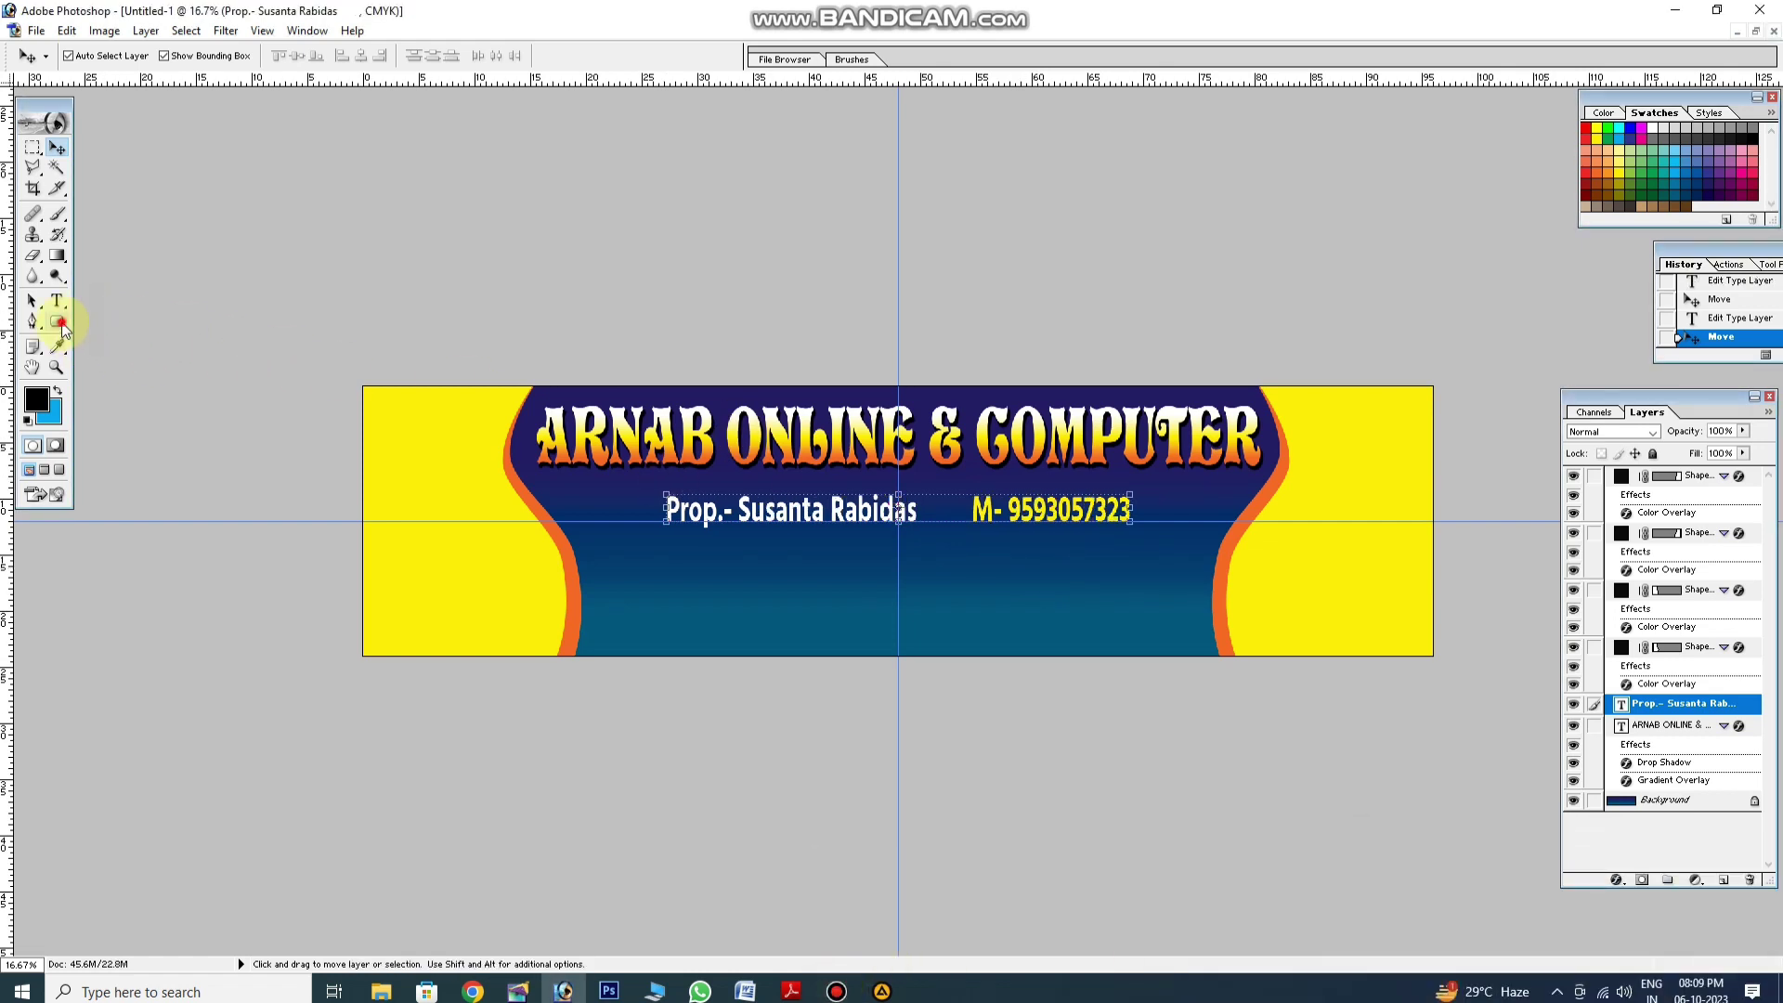
pyautogui.click(60, 324)
# - Draw a rounded rectangle bar across the name line and add a colour overlay
pyautogui.moveTo(650, 500); pyautogui.dragTo(1149, 536)
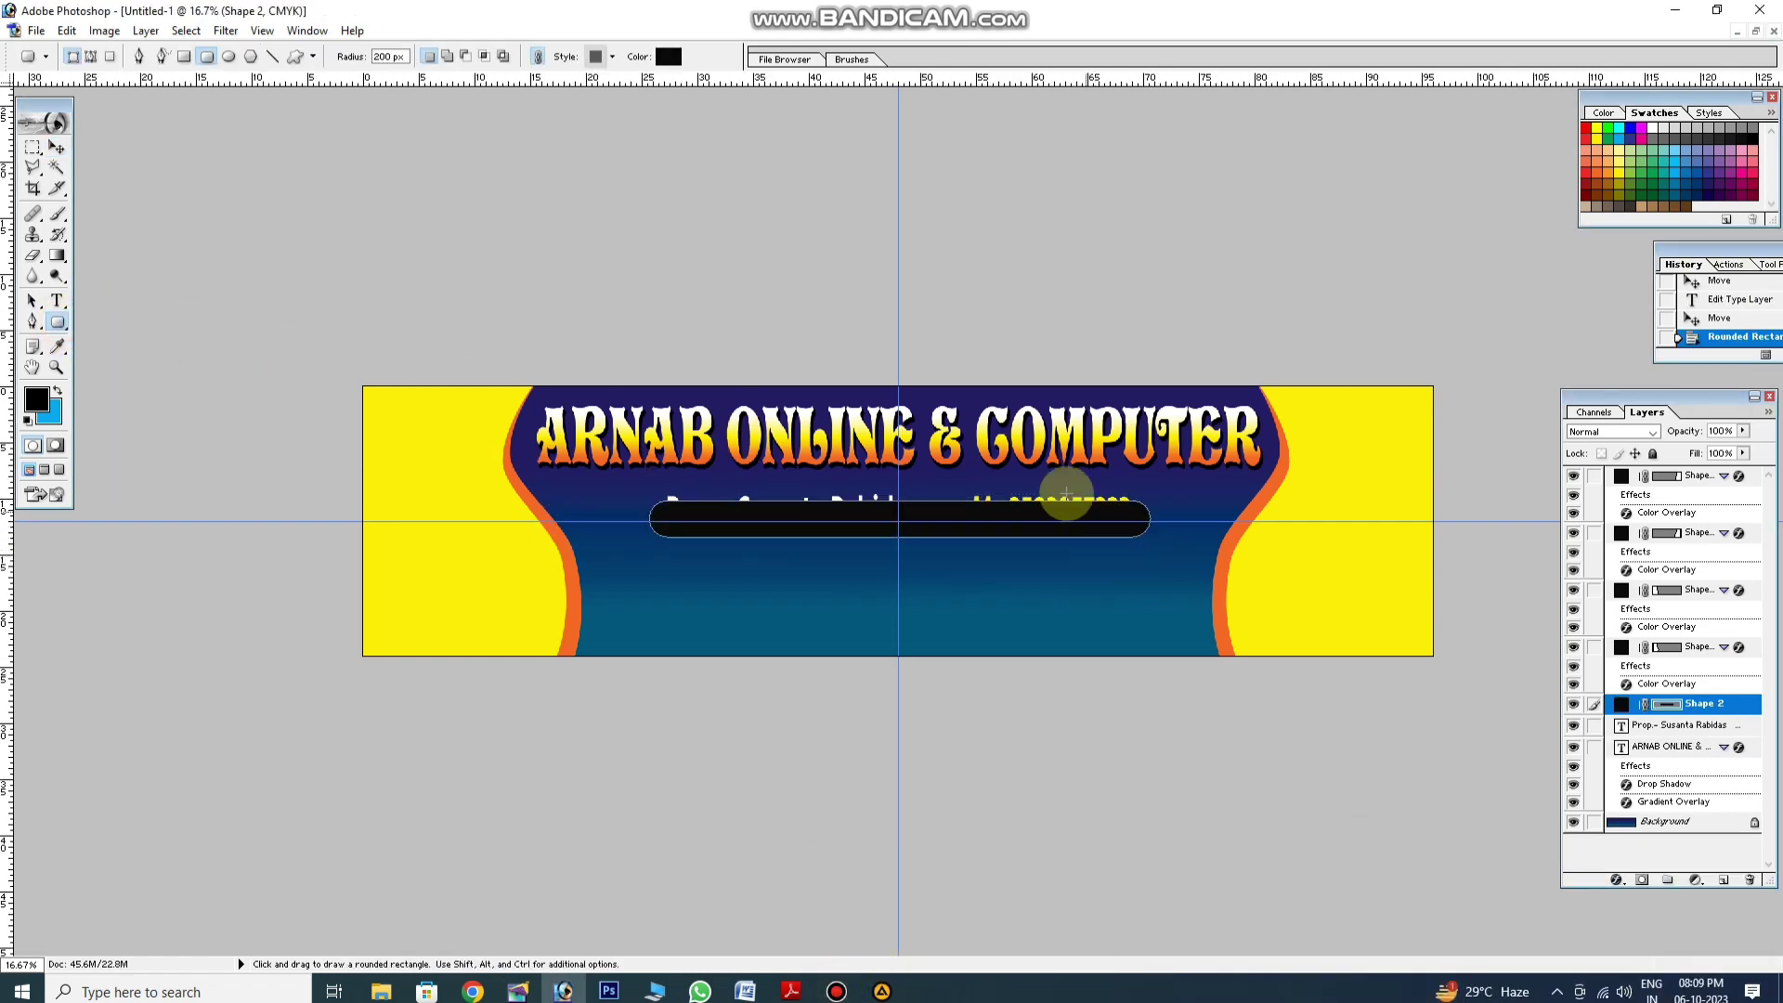
pyautogui.click(57, 146)
pyautogui.click(1616, 880)
pyautogui.click(1643, 807)
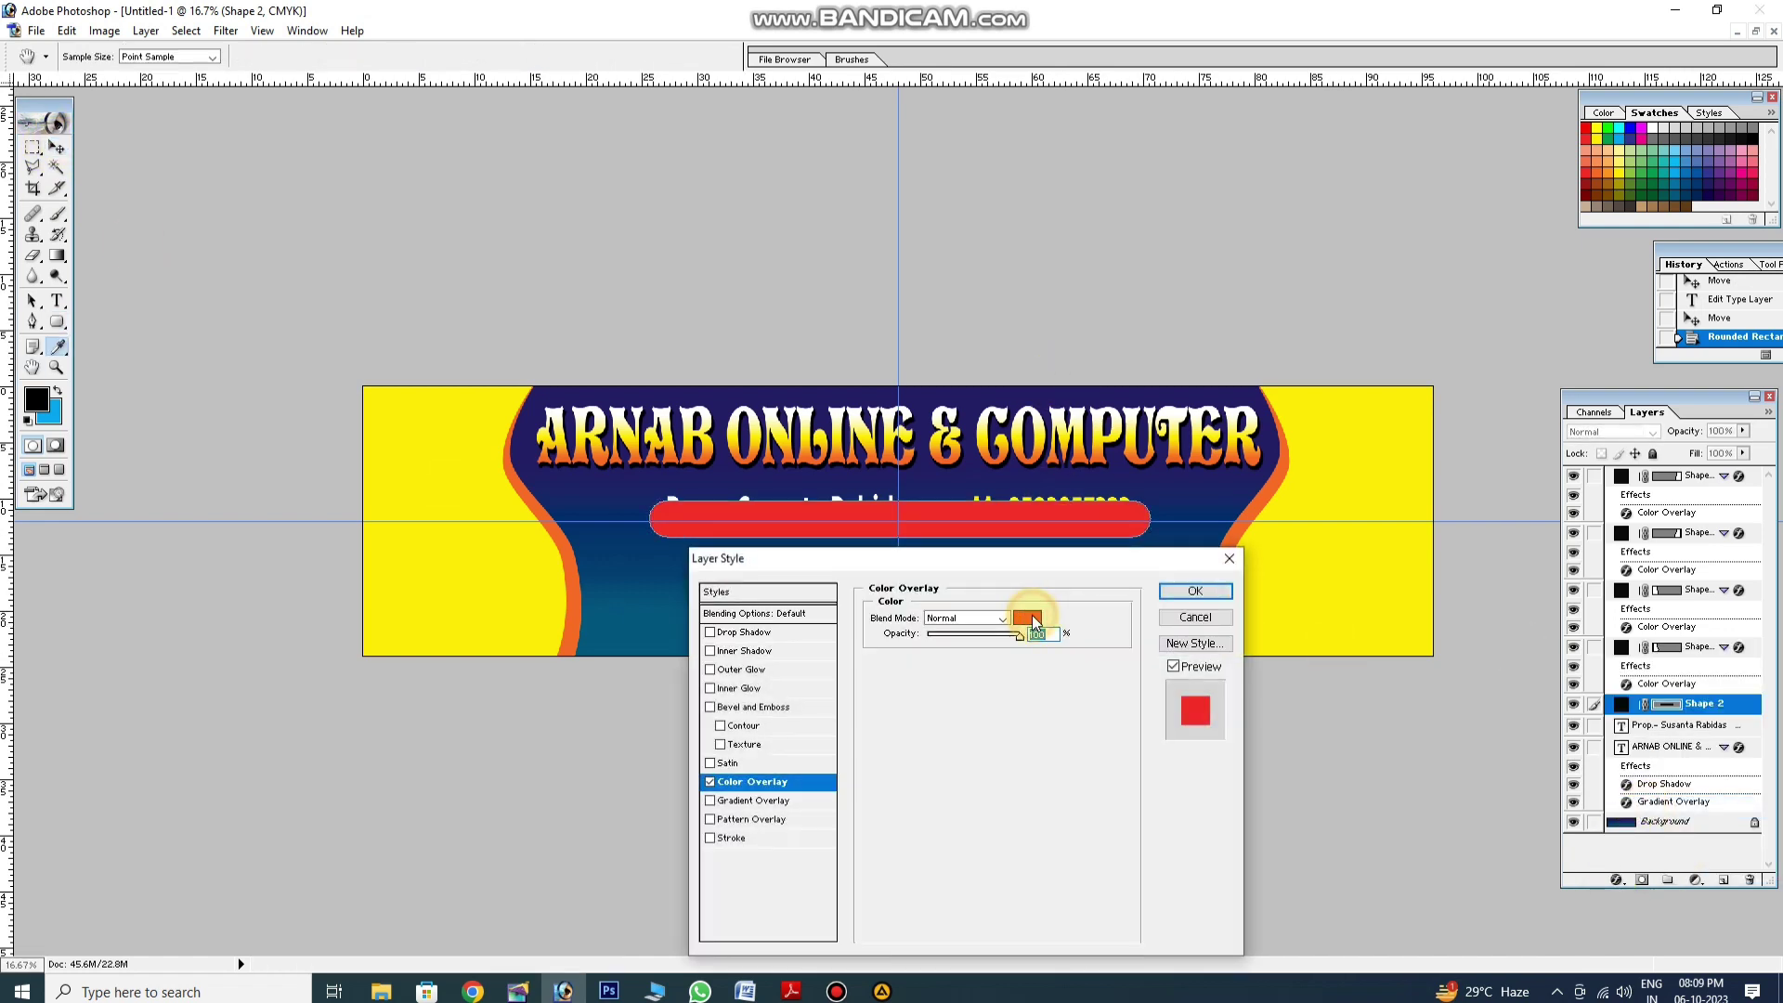
# - Set the bar's overlay to dark teal #005952 and move the bar onto the banner
pyautogui.click(1027, 618)
pyautogui.click(1673, 196)
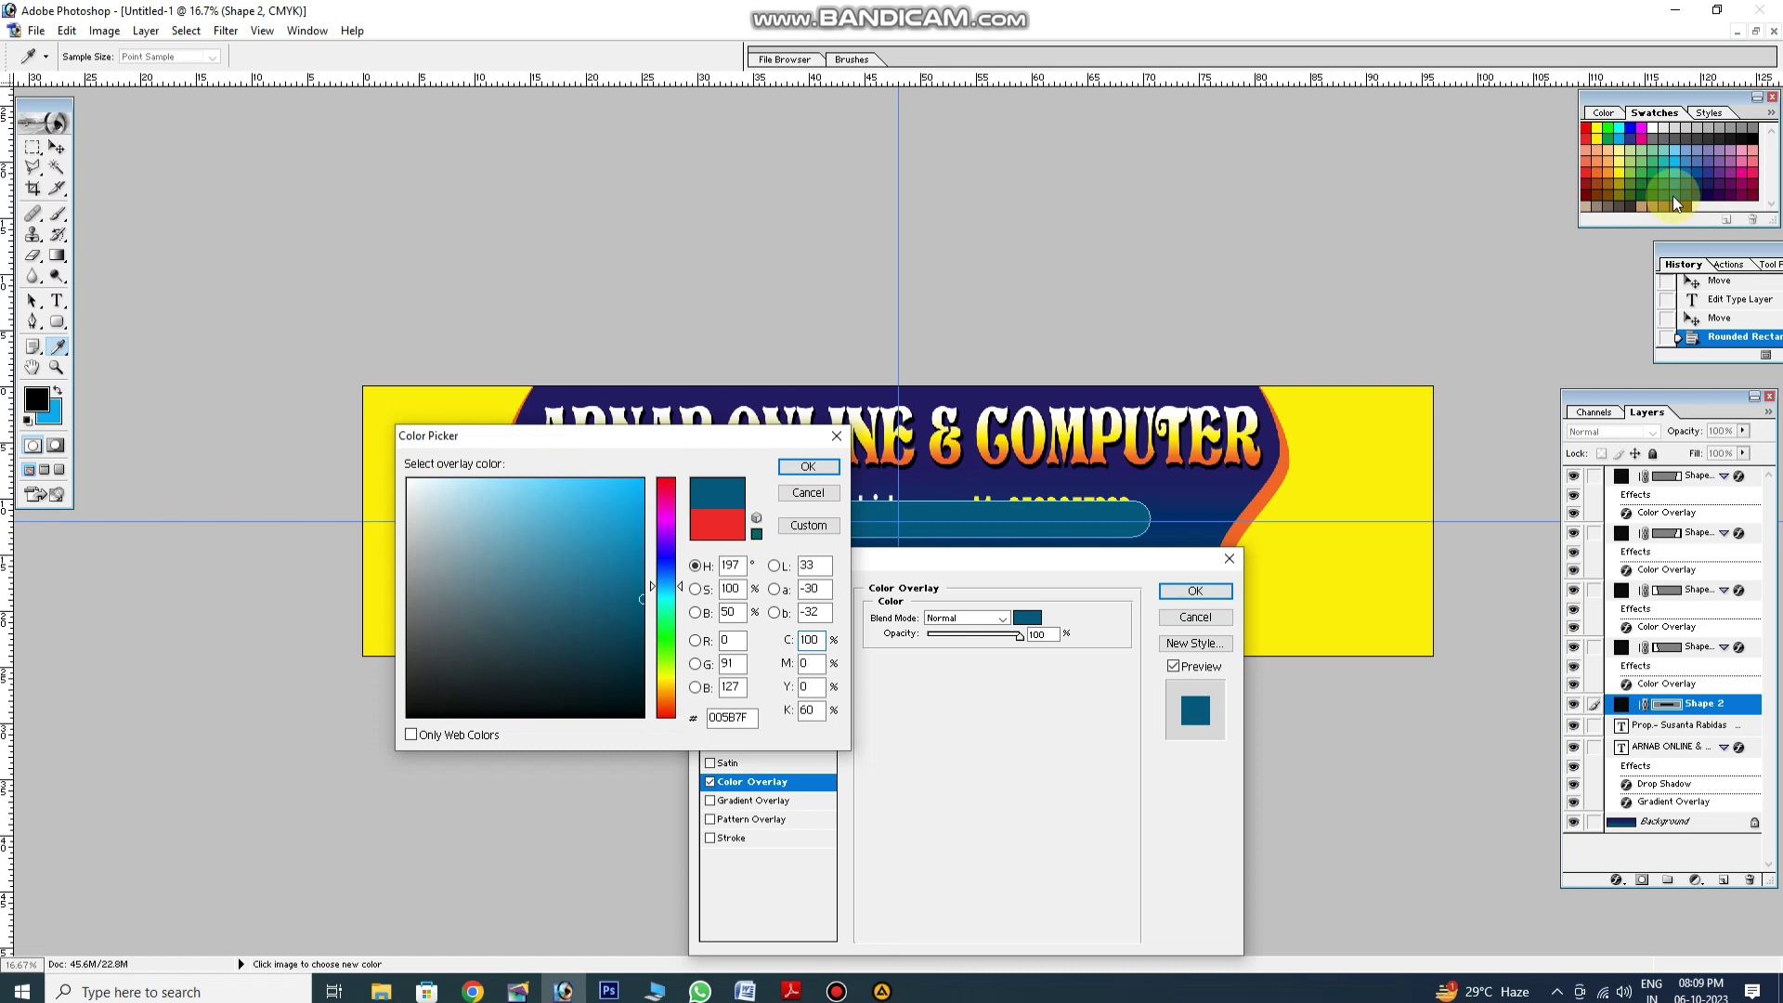
pyautogui.click(1696, 197)
pyautogui.click(1697, 173)
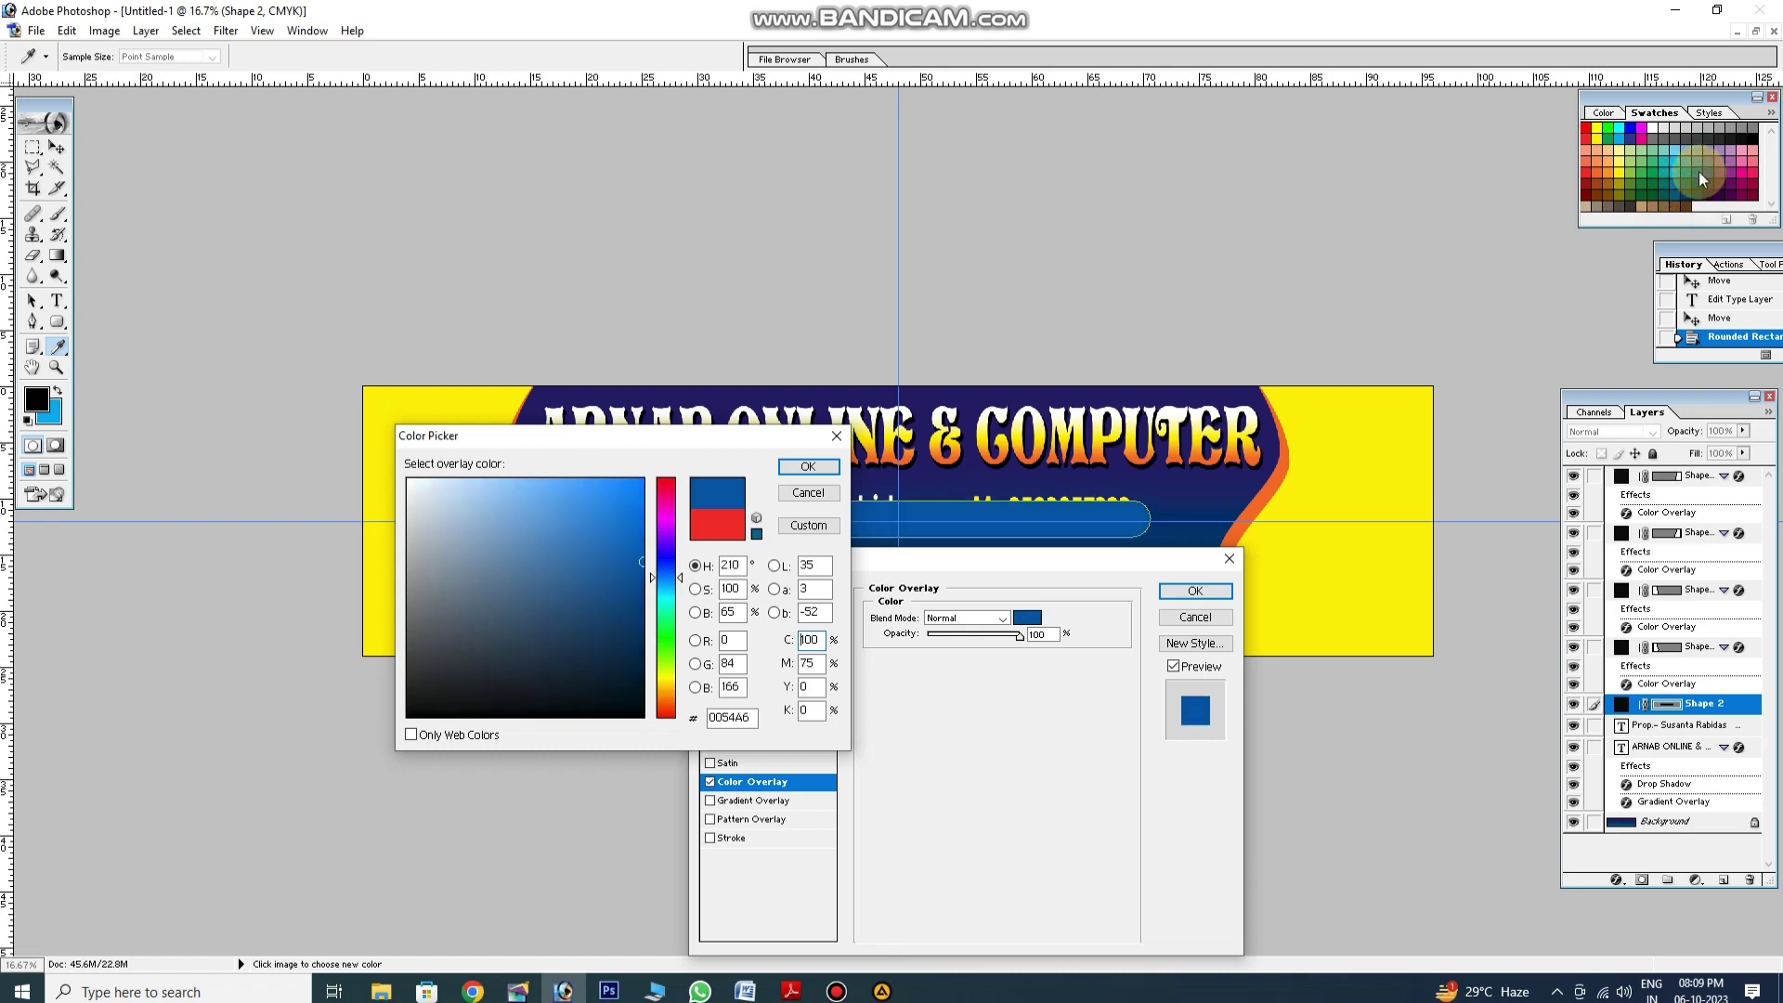
pyautogui.click(1722, 170)
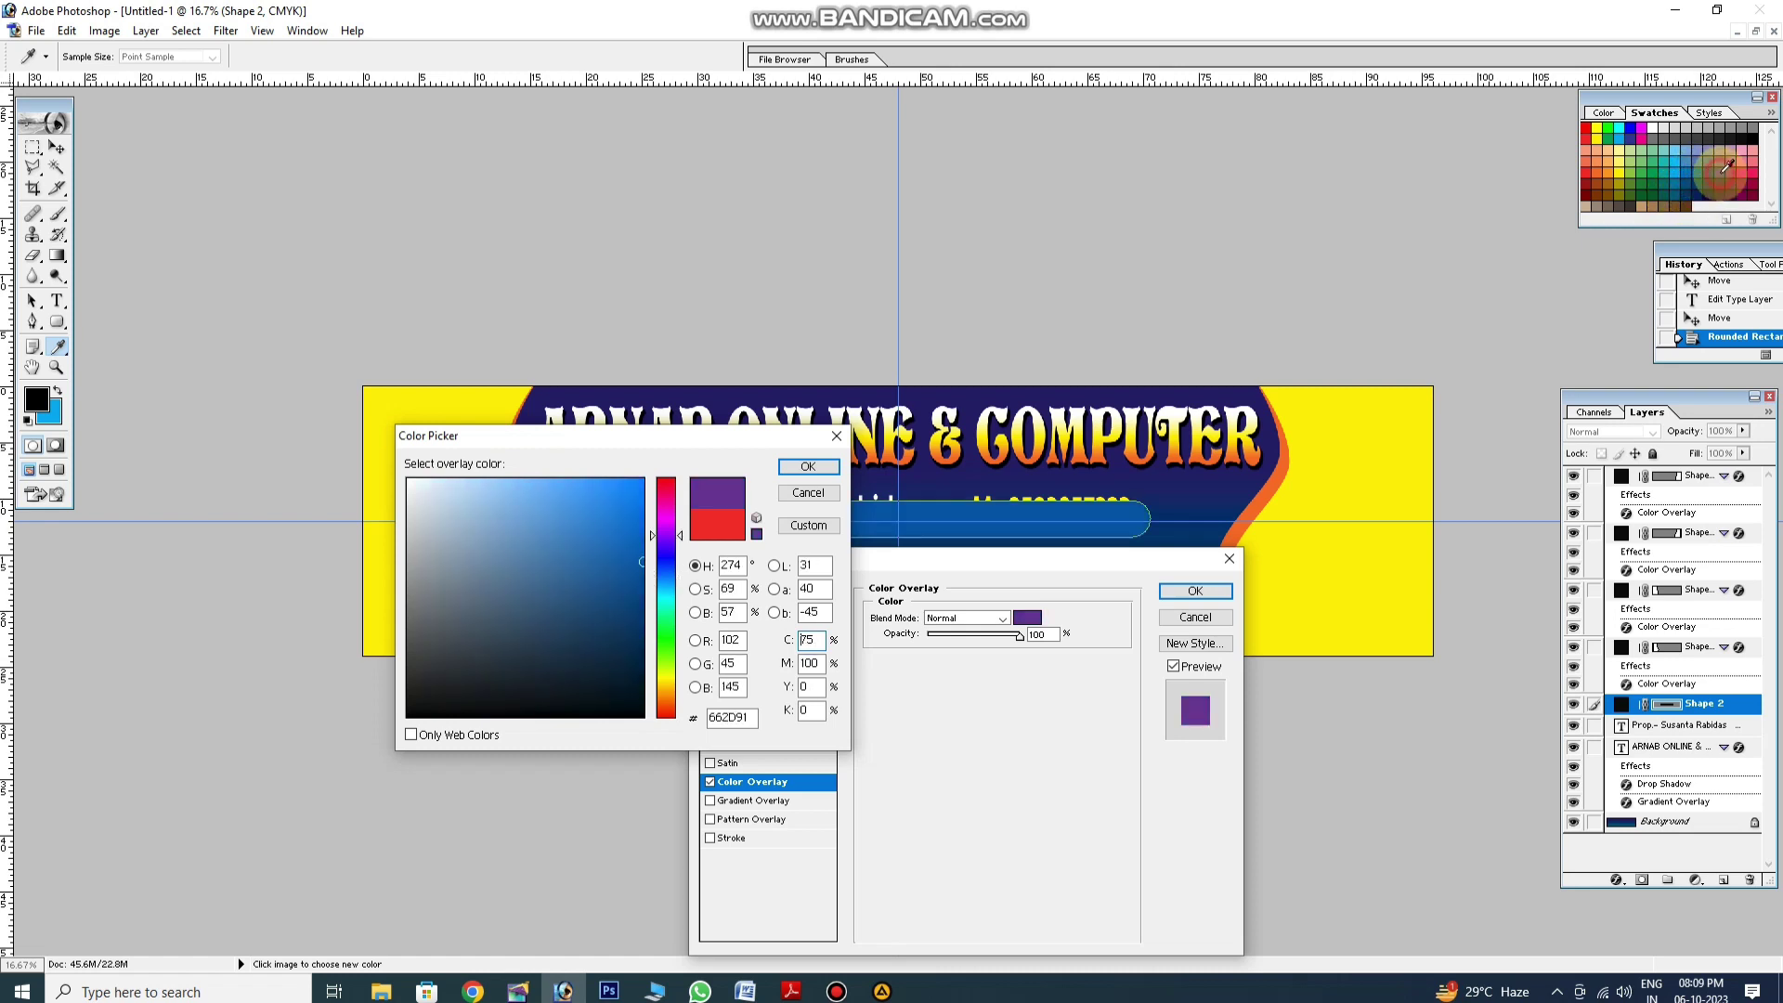
pyautogui.click(1662, 188)
pyautogui.click(1664, 195)
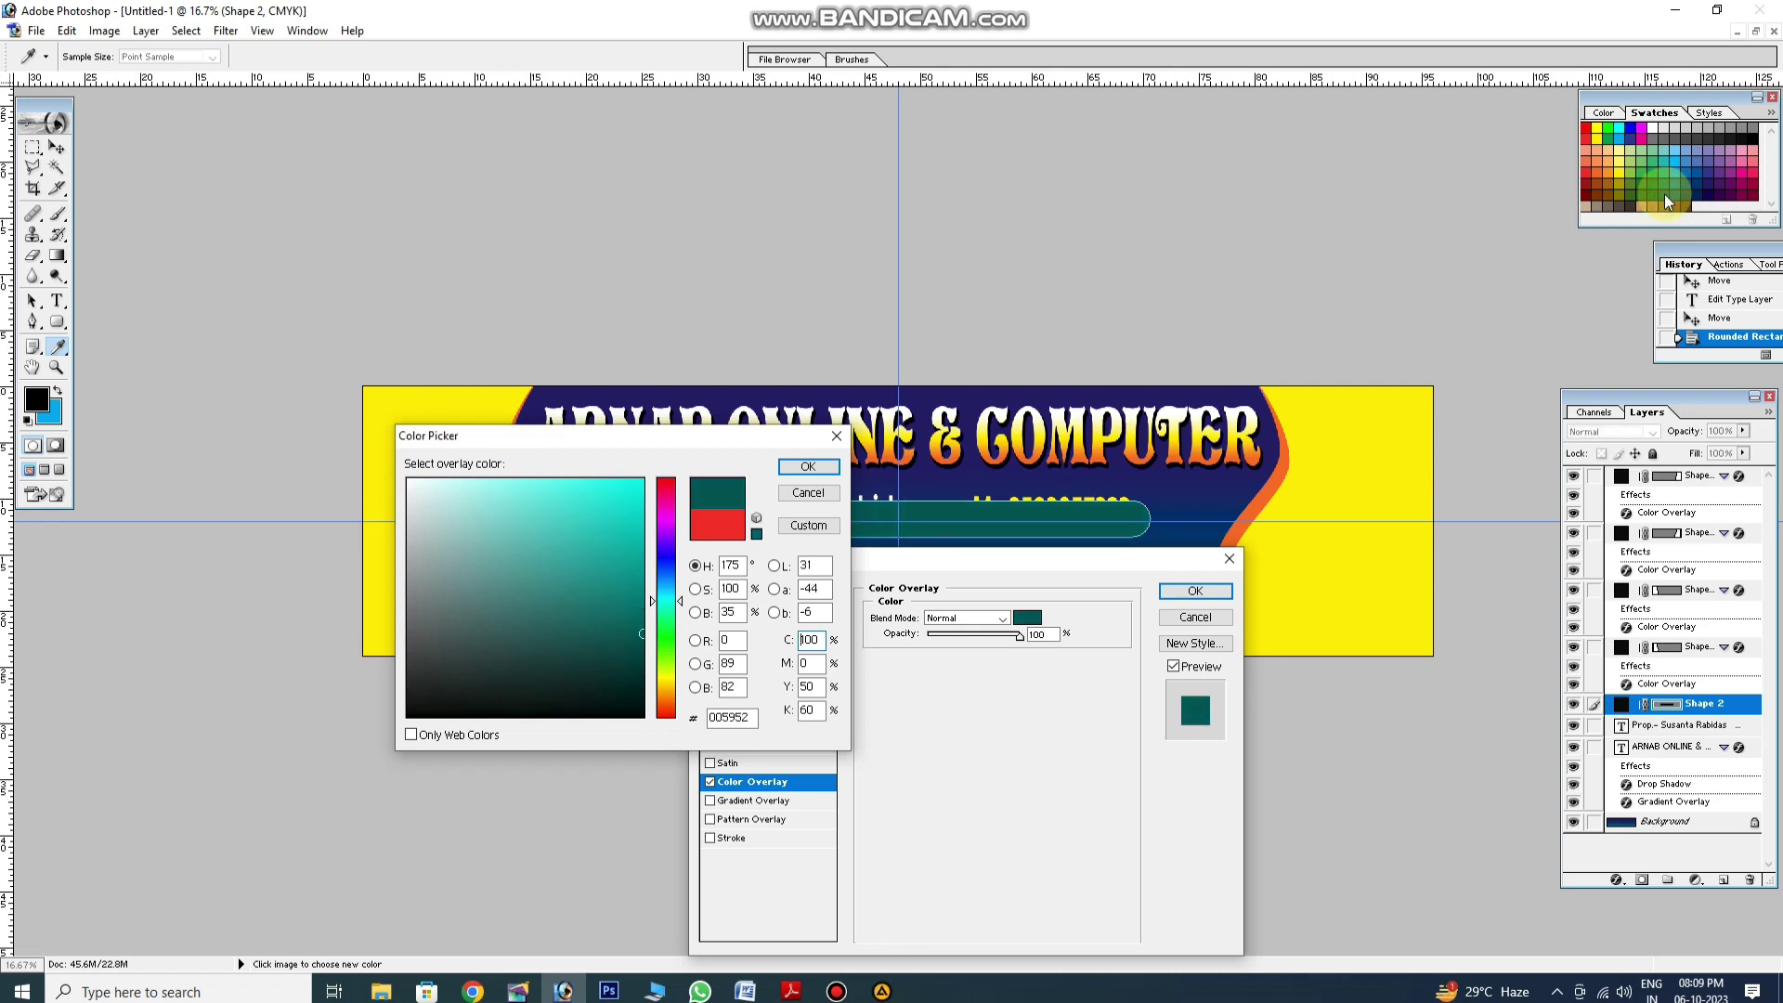
pyautogui.press('Return')
pyautogui.press('Return')
pyautogui.press('v')
pyautogui.moveTo(963, 588); pyautogui.dragTo(1017, 534)
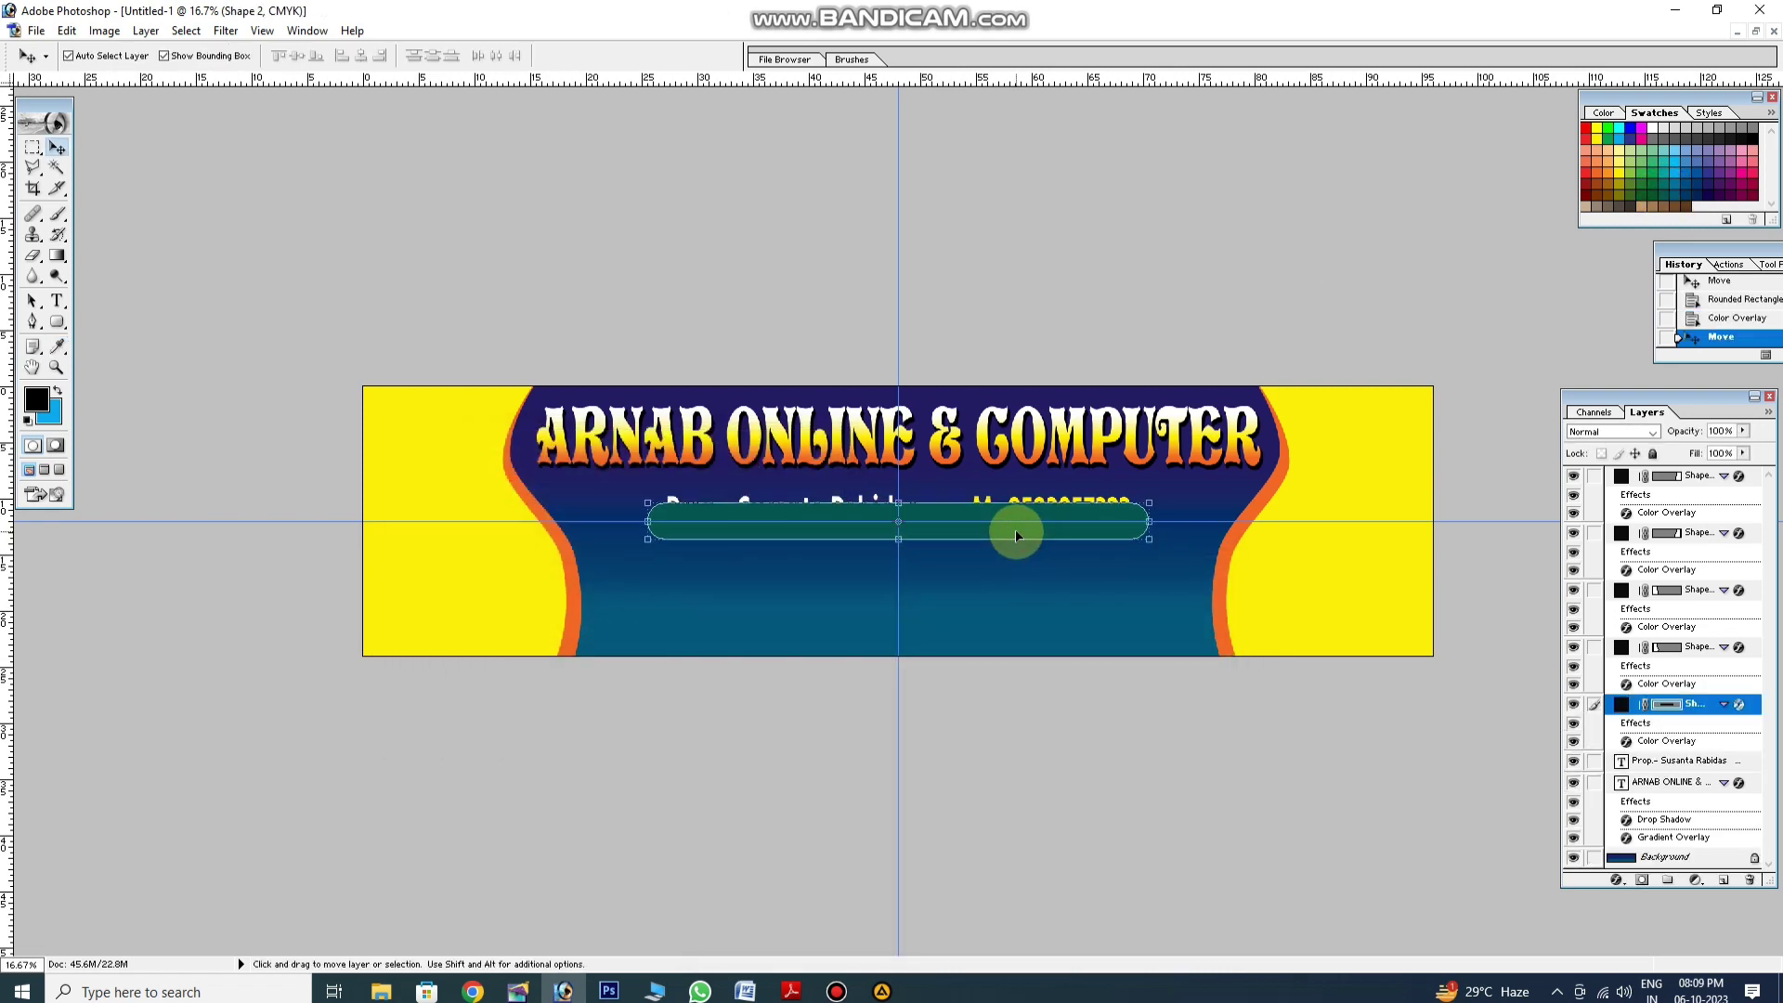
# - Bring the proprietor line in front of the teal bar and widen the bar behind it
pyautogui.click(1054, 589)
pyautogui.click(1084, 487)
pyautogui.hotkey('ctrl', 'shift', ']')
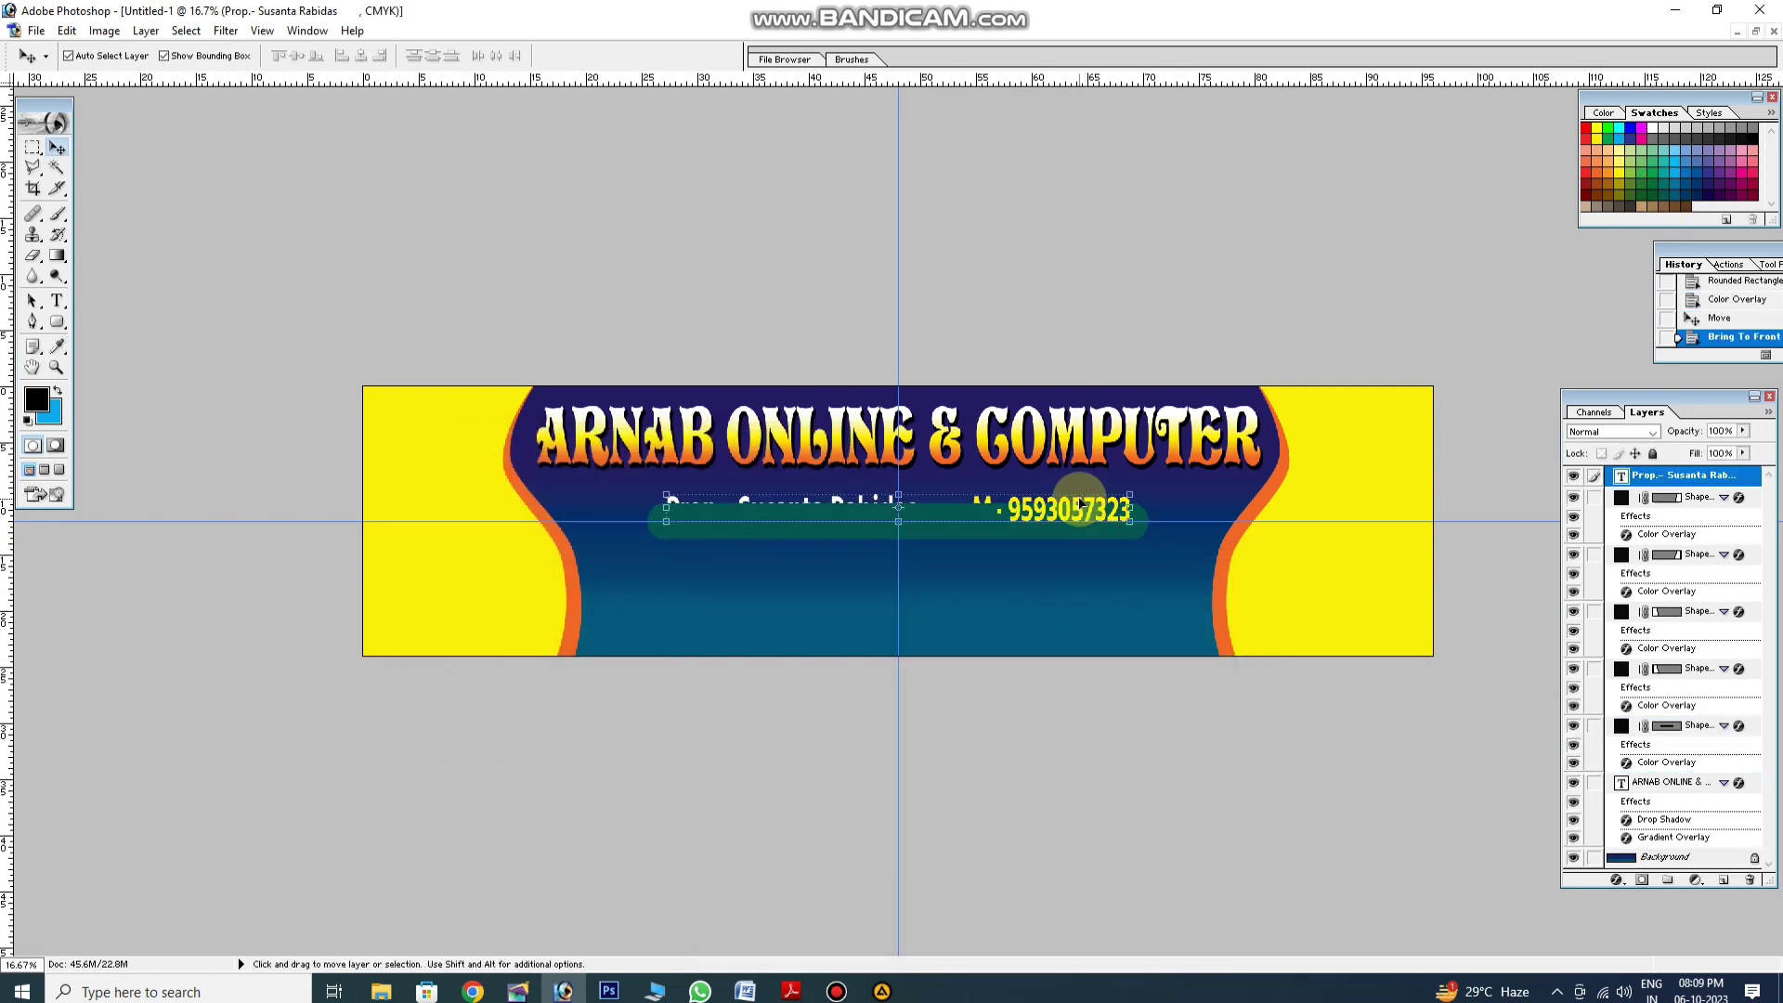
pyautogui.click(1042, 616)
pyautogui.click(947, 529)
pyautogui.press('Up')
pyautogui.press('Up')
pyautogui.press('Up')
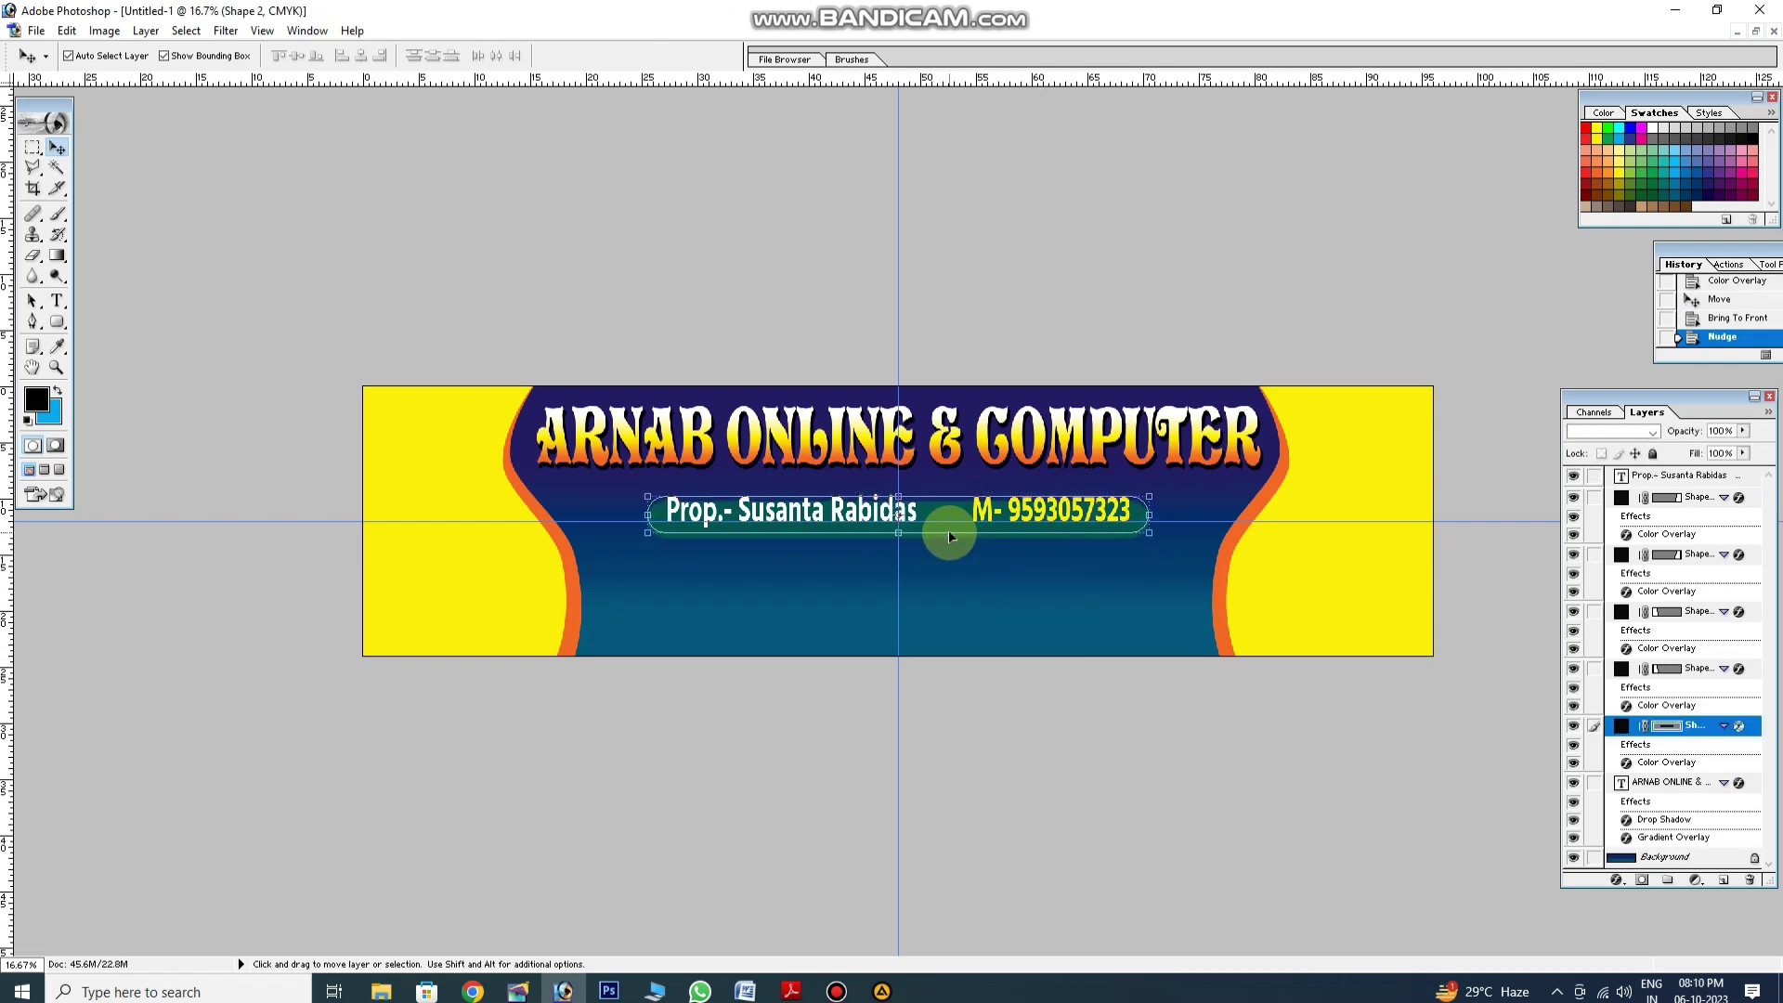
pyautogui.moveTo(949, 535); pyautogui.dragTo(949, 532)
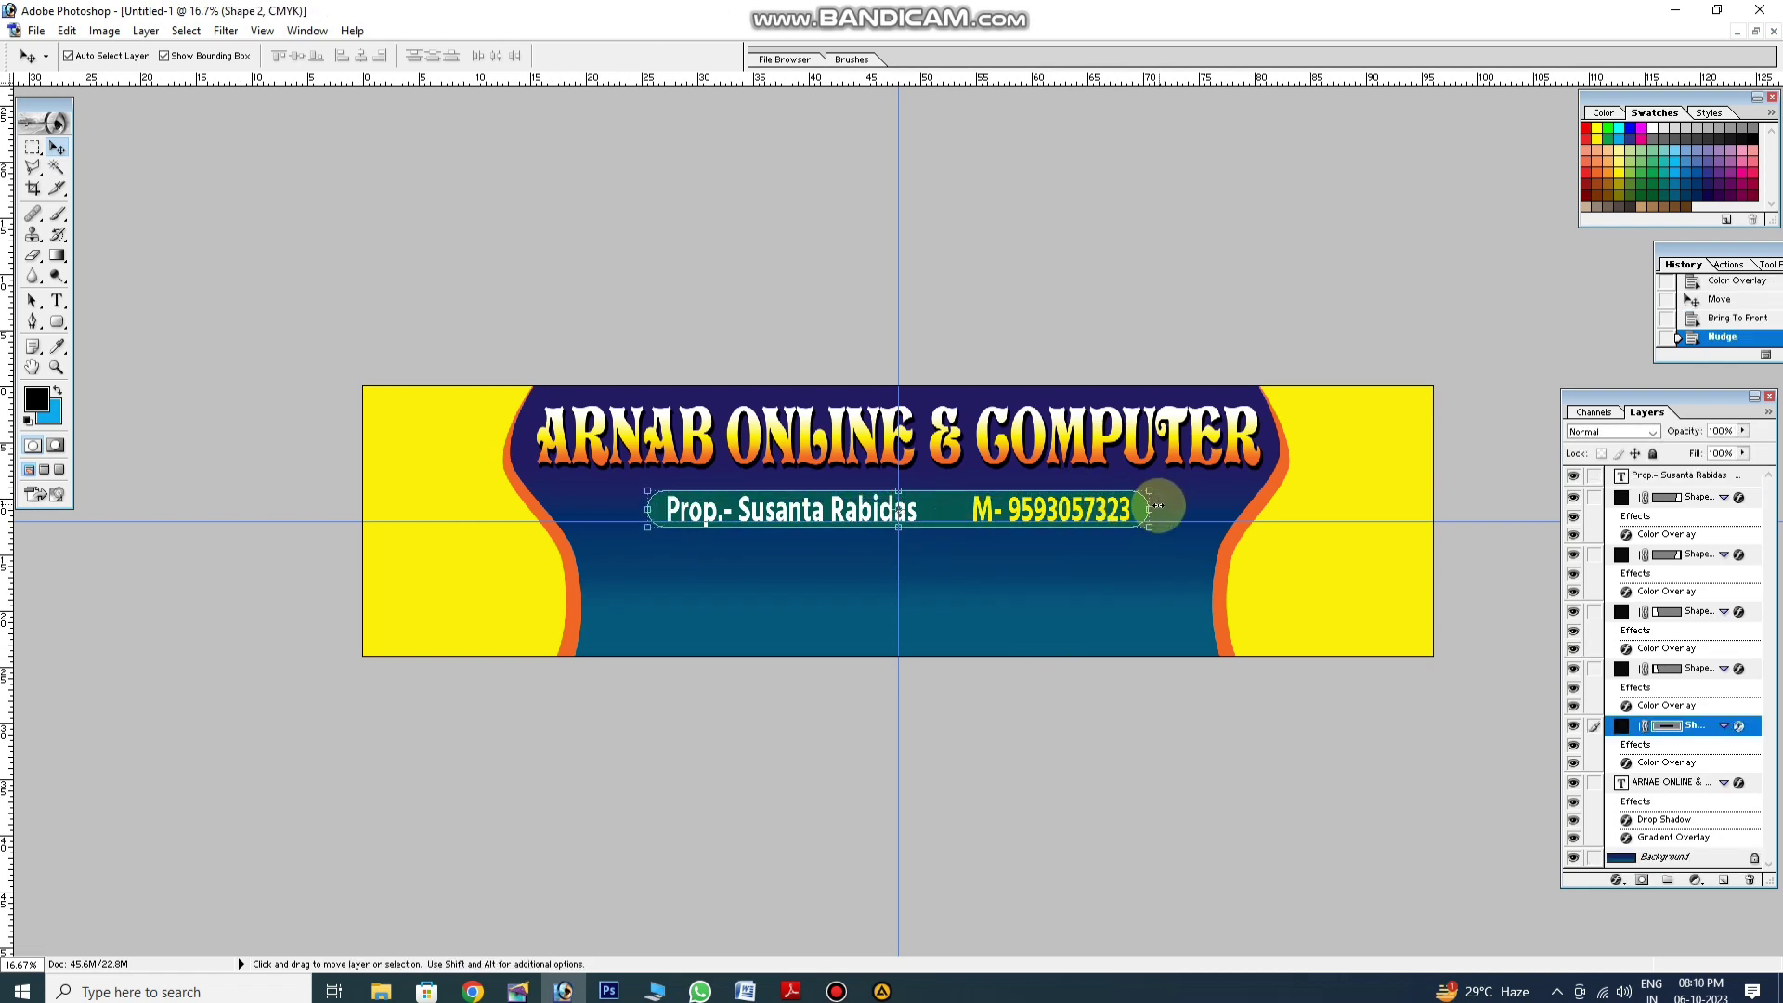
pyautogui.moveTo(1156, 506); pyautogui.dragTo(1168, 506)
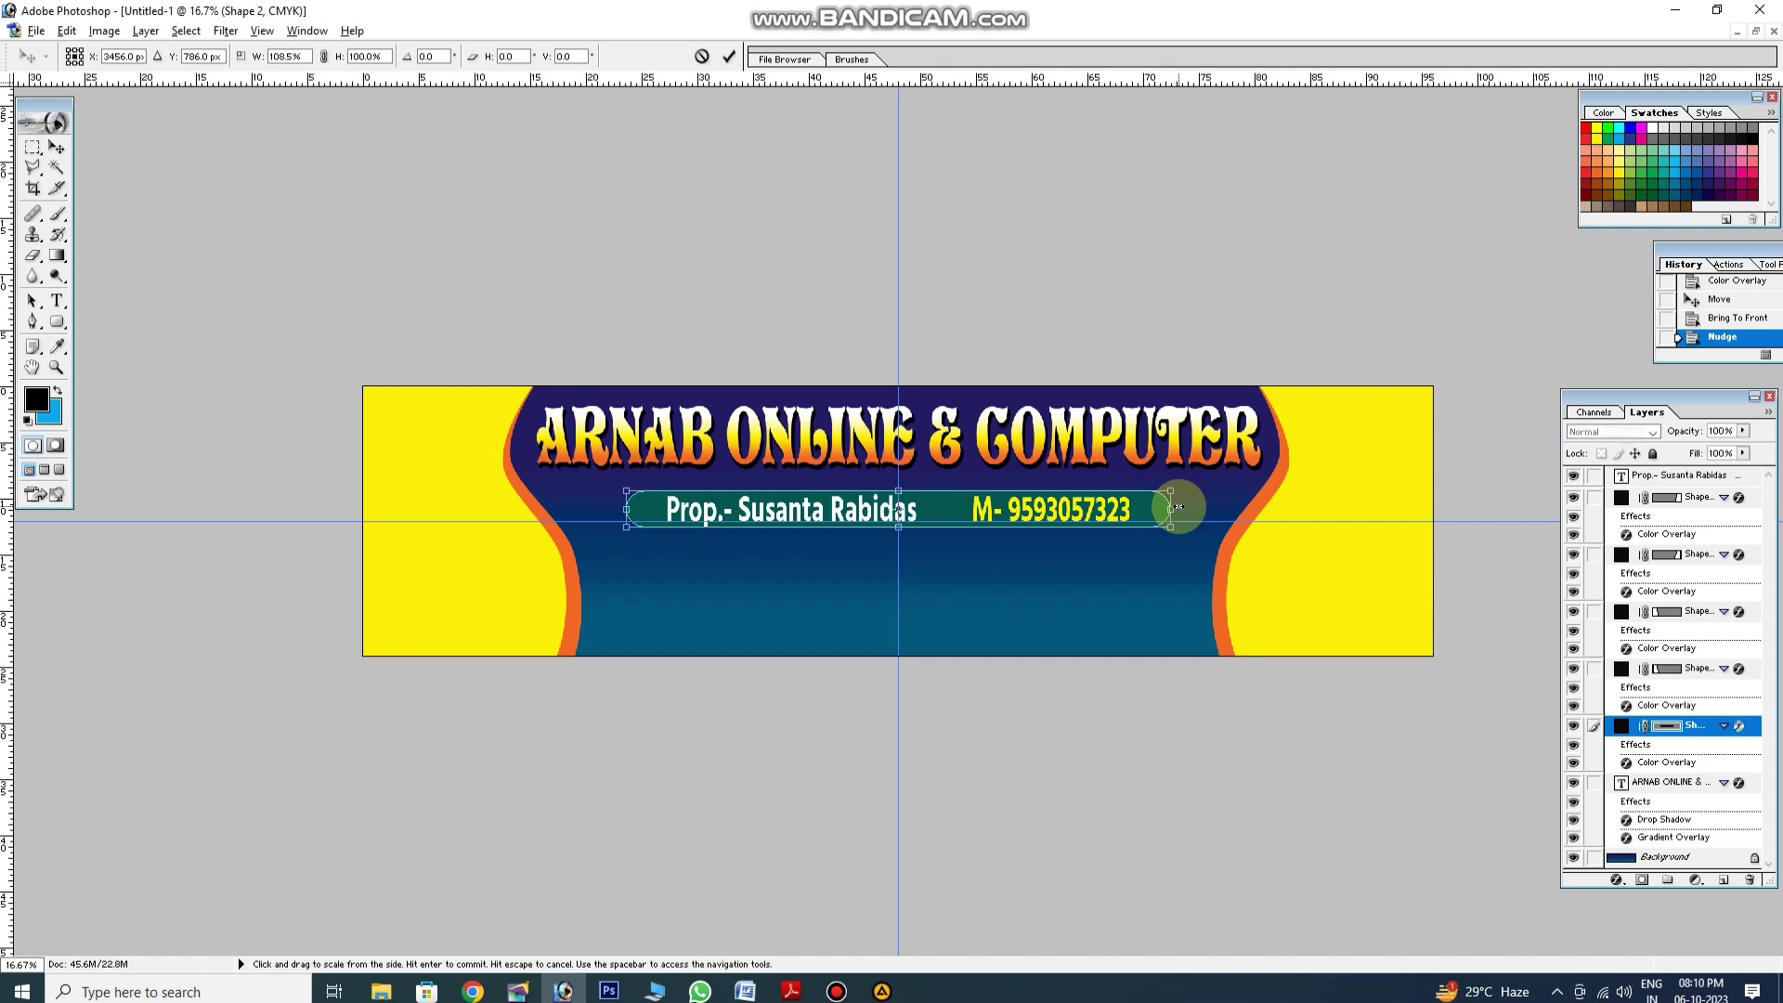
pyautogui.press('Return')
# - Nudge the teal bar and text line up, and make the bar slightly taller
pyautogui.hotkey('ctrl', '0')
pyautogui.moveTo(1103, 571)
pyautogui.mouseDown()
pyautogui.moveTo(1212, 555)
pyautogui.moveTo(1241, 507)
pyautogui.mouseUp()
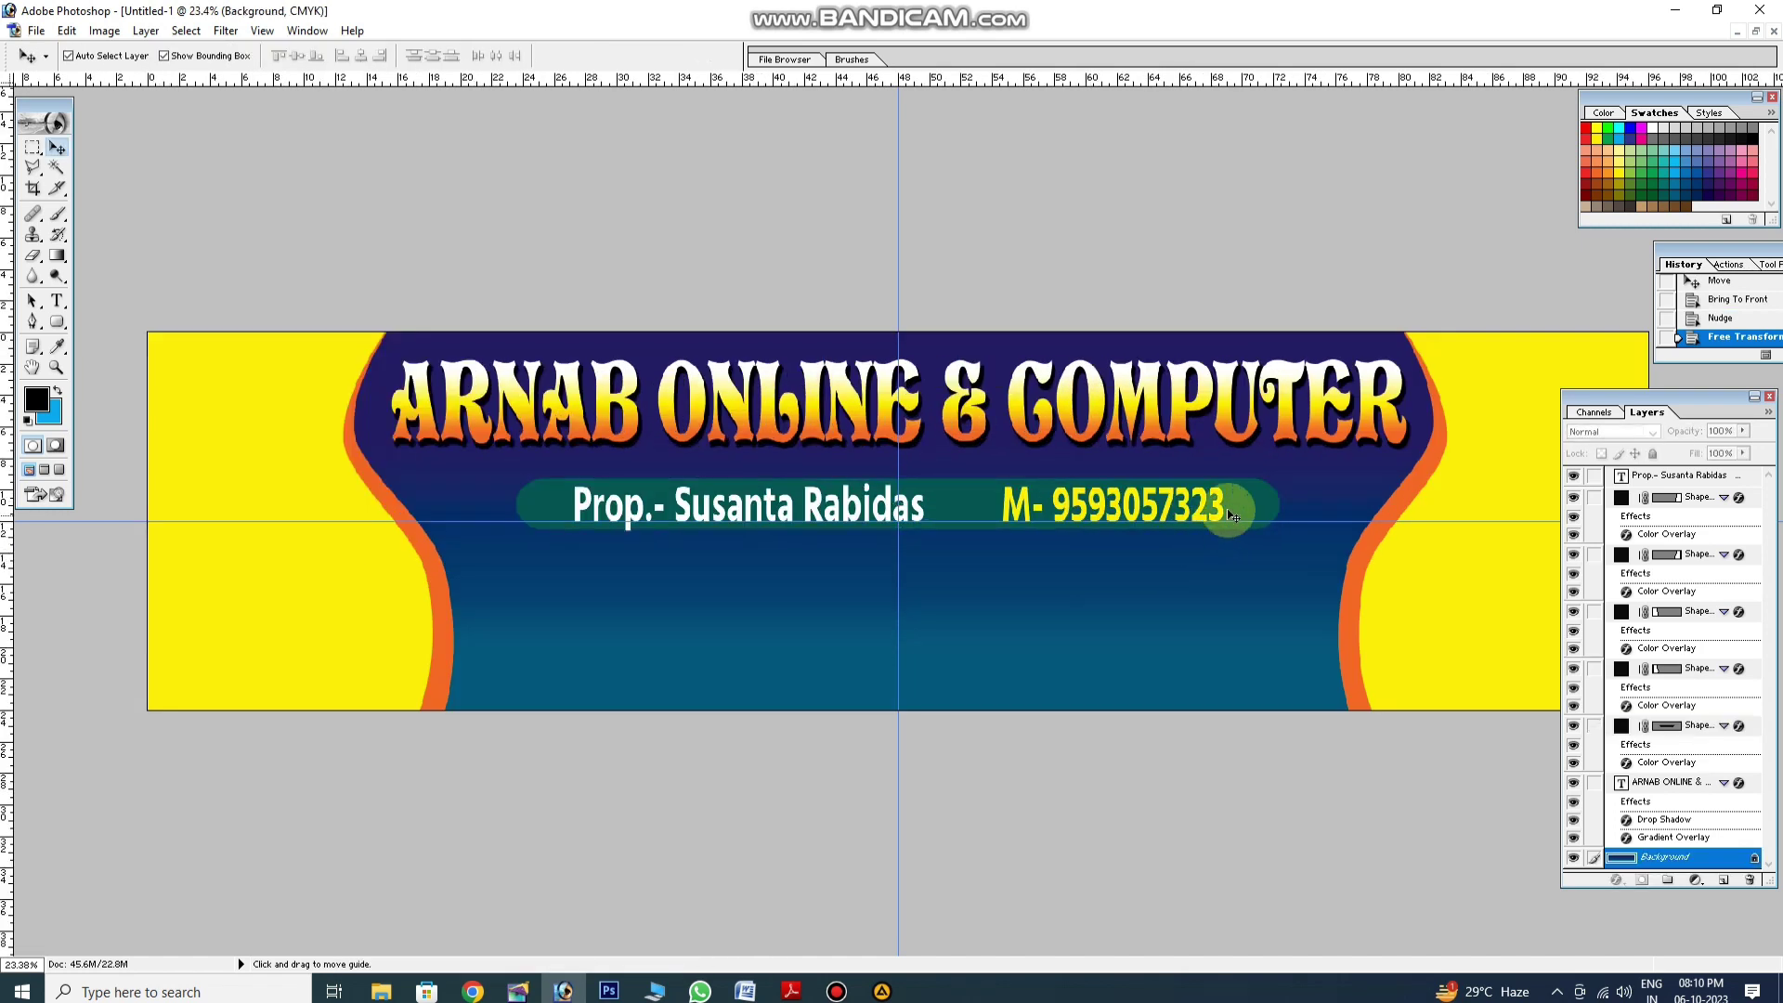
pyautogui.click(1235, 508)
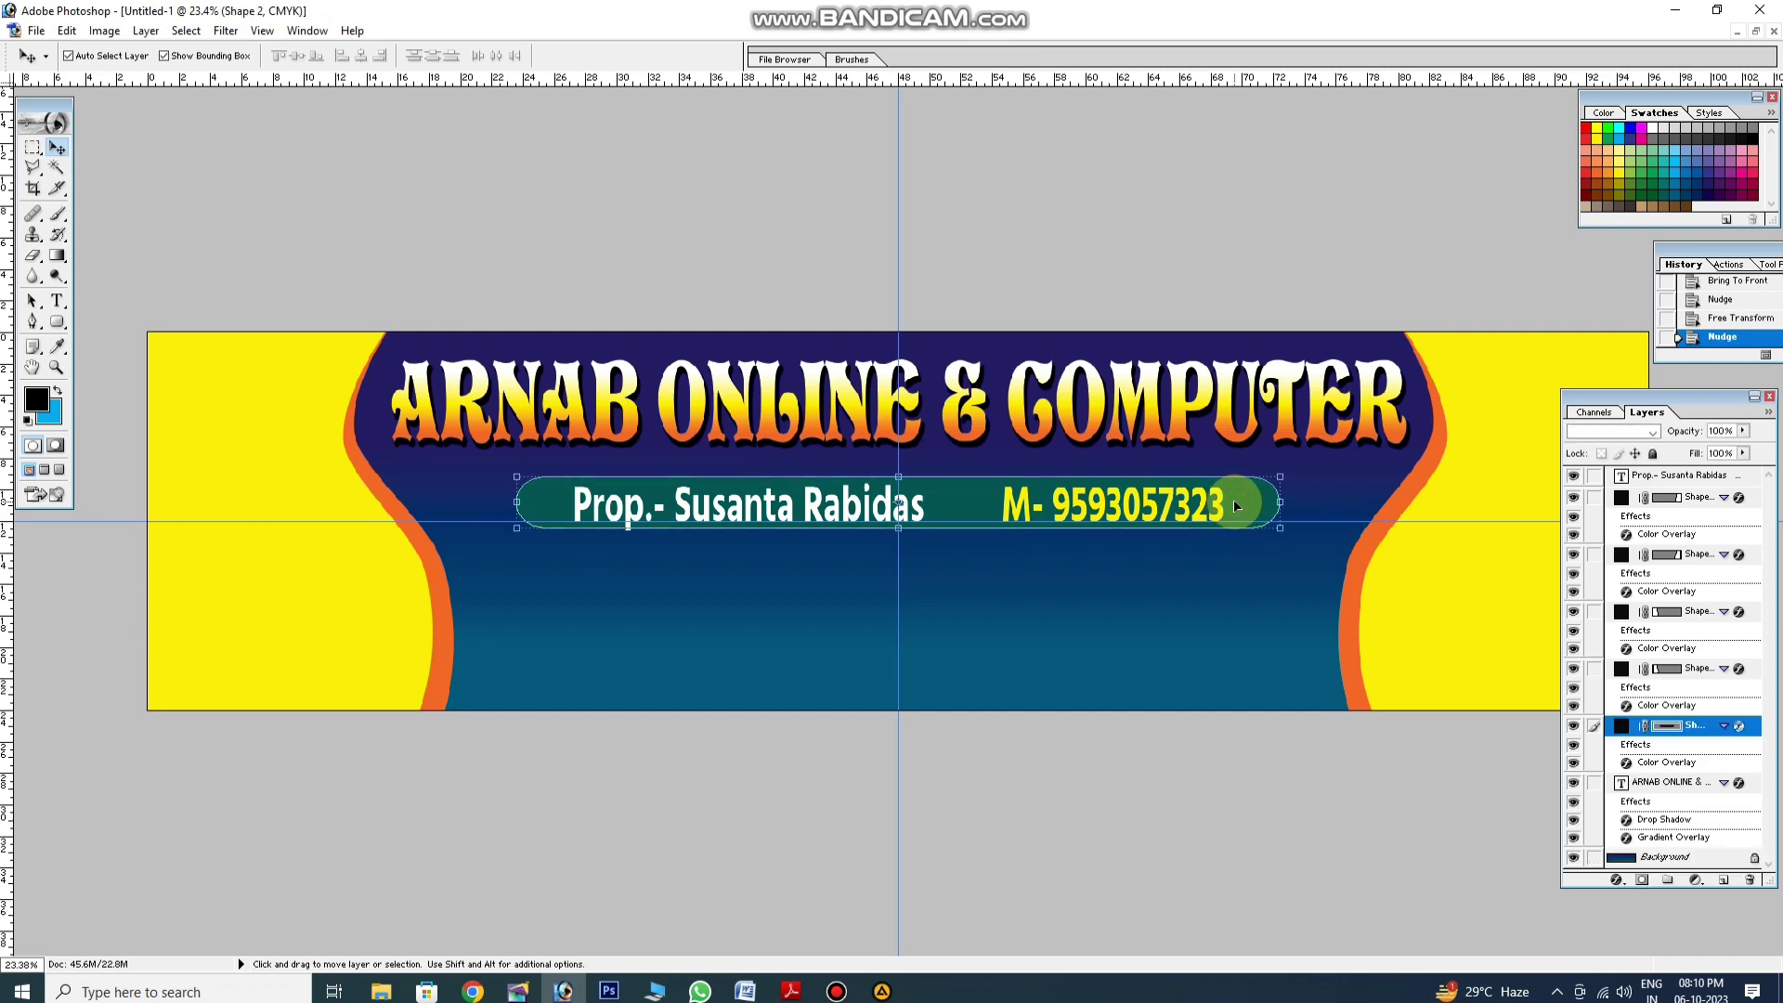
pyautogui.hotkey('shift', 'Up')
pyautogui.hotkey('shift', 'Up')
pyautogui.hotkey('shift', 'Up')
pyautogui.click(1152, 566)
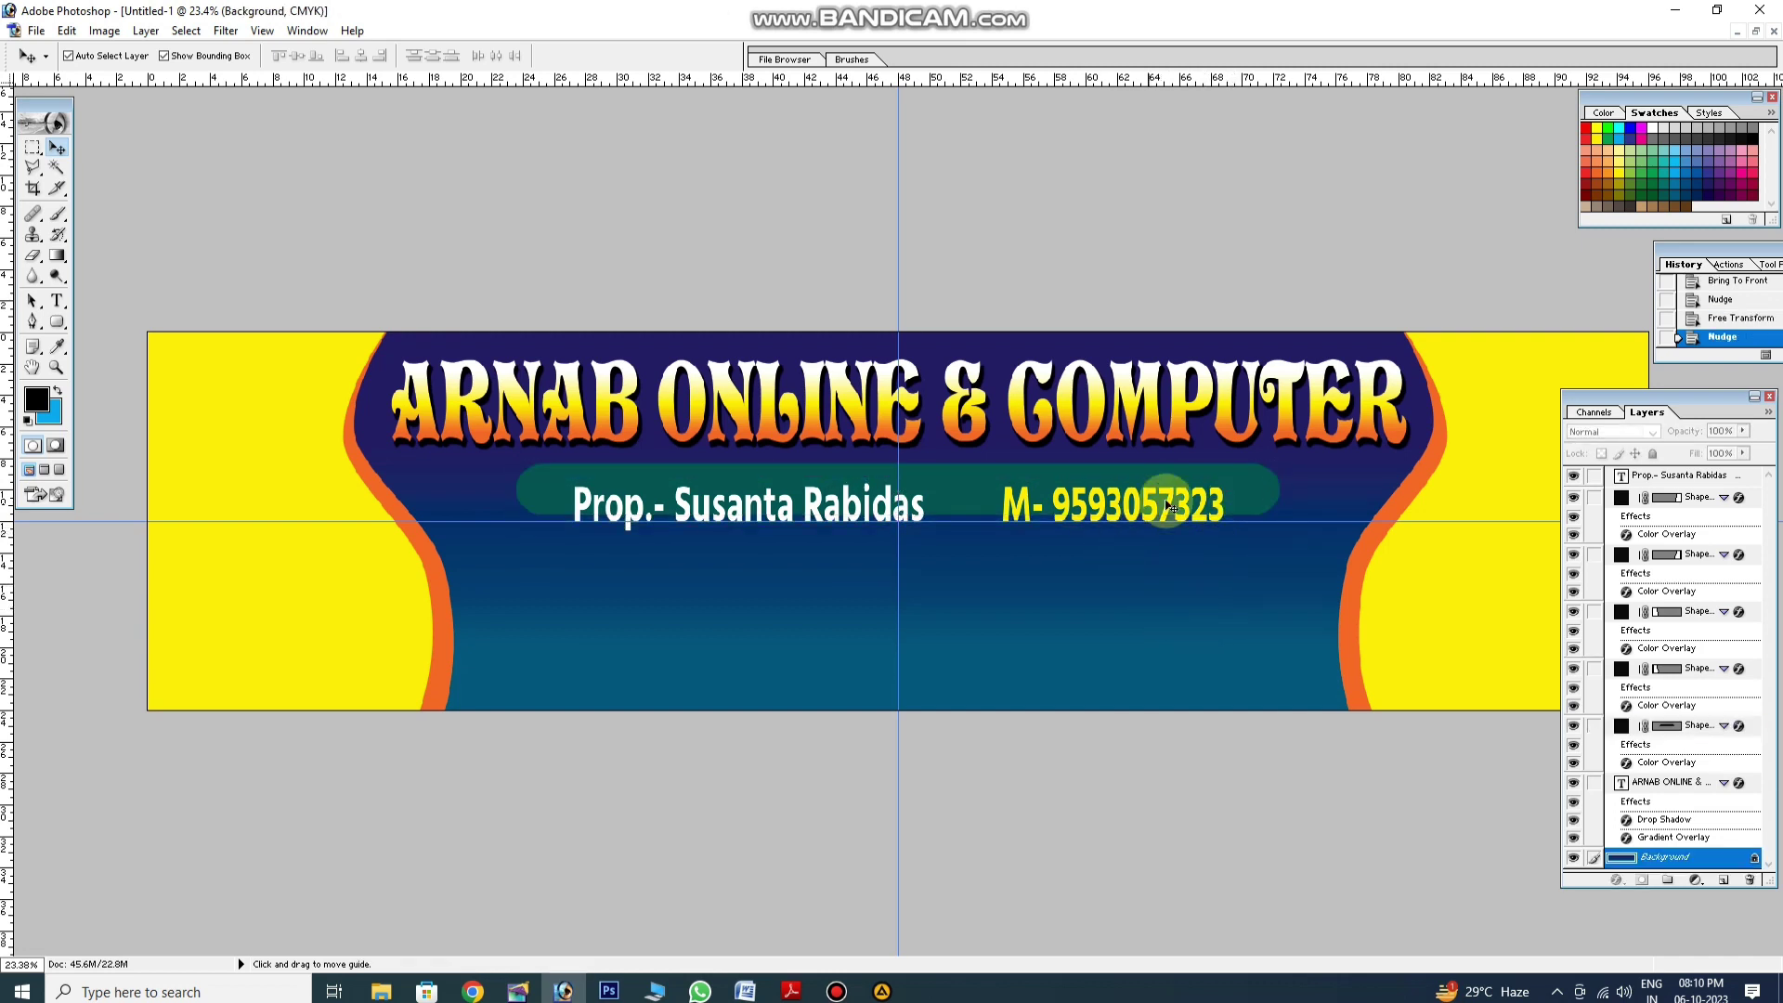
pyautogui.click(1242, 497)
pyautogui.hotkey('shift', 'Up')
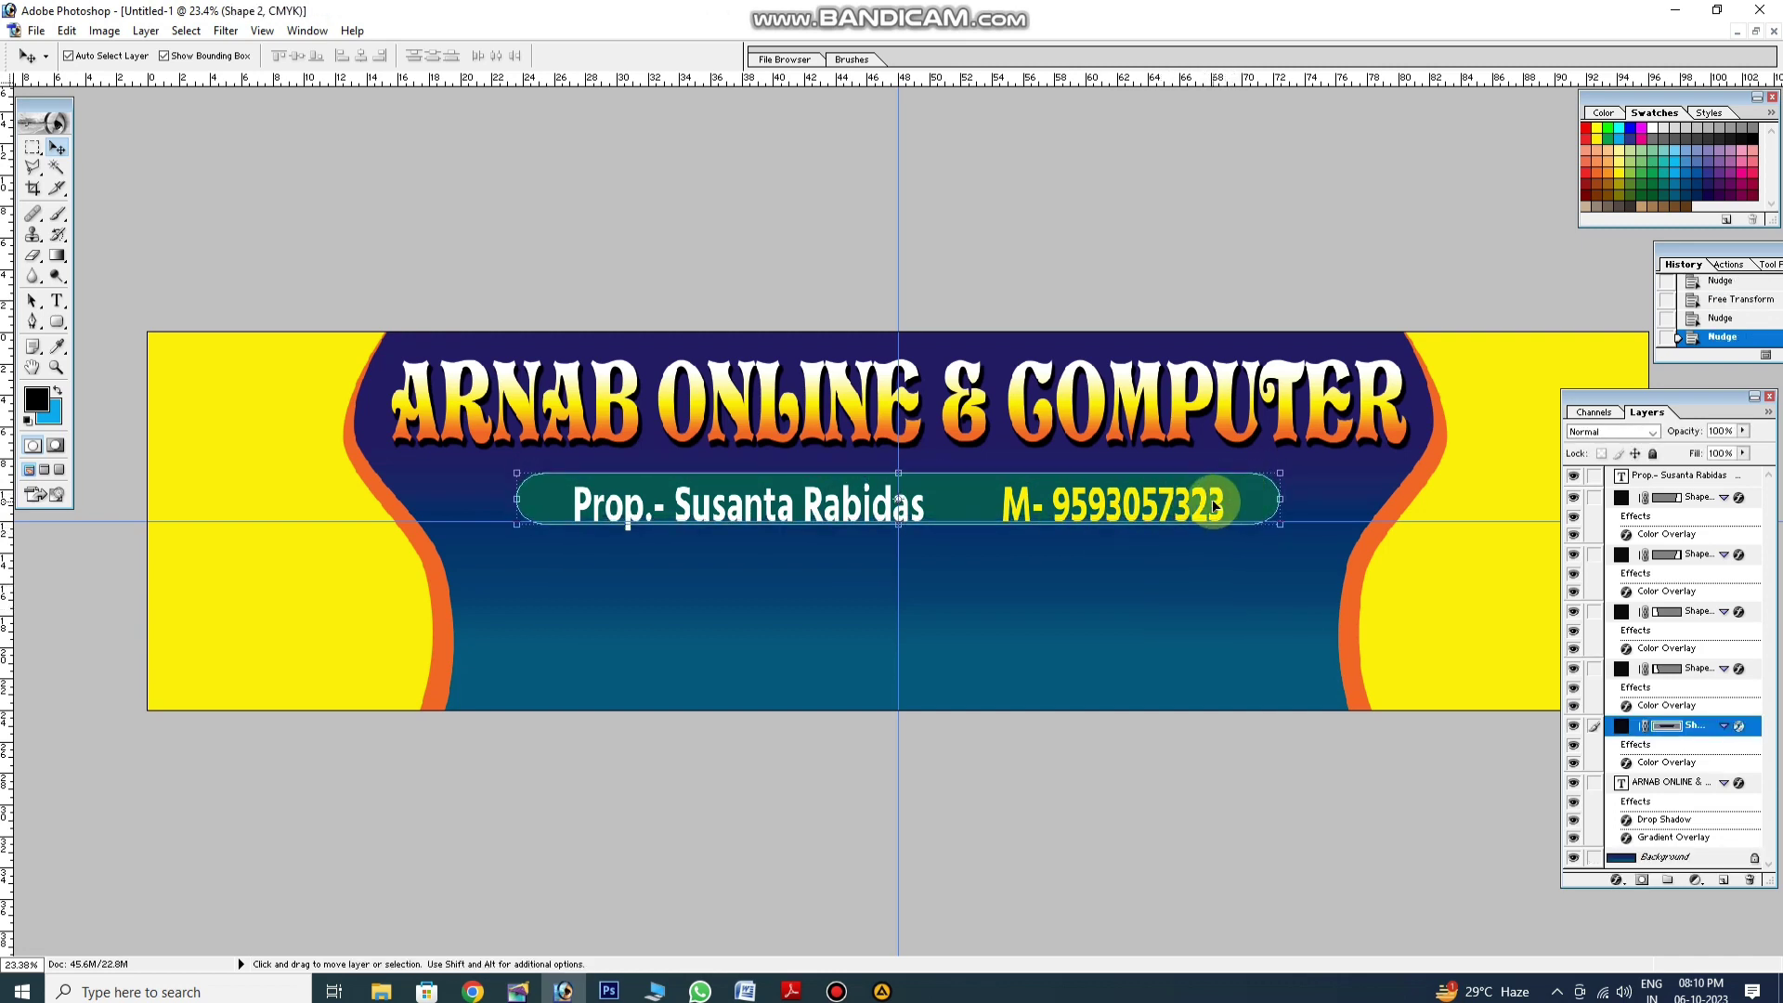
pyautogui.click(1219, 506)
pyautogui.hotkey('shift', 'Up')
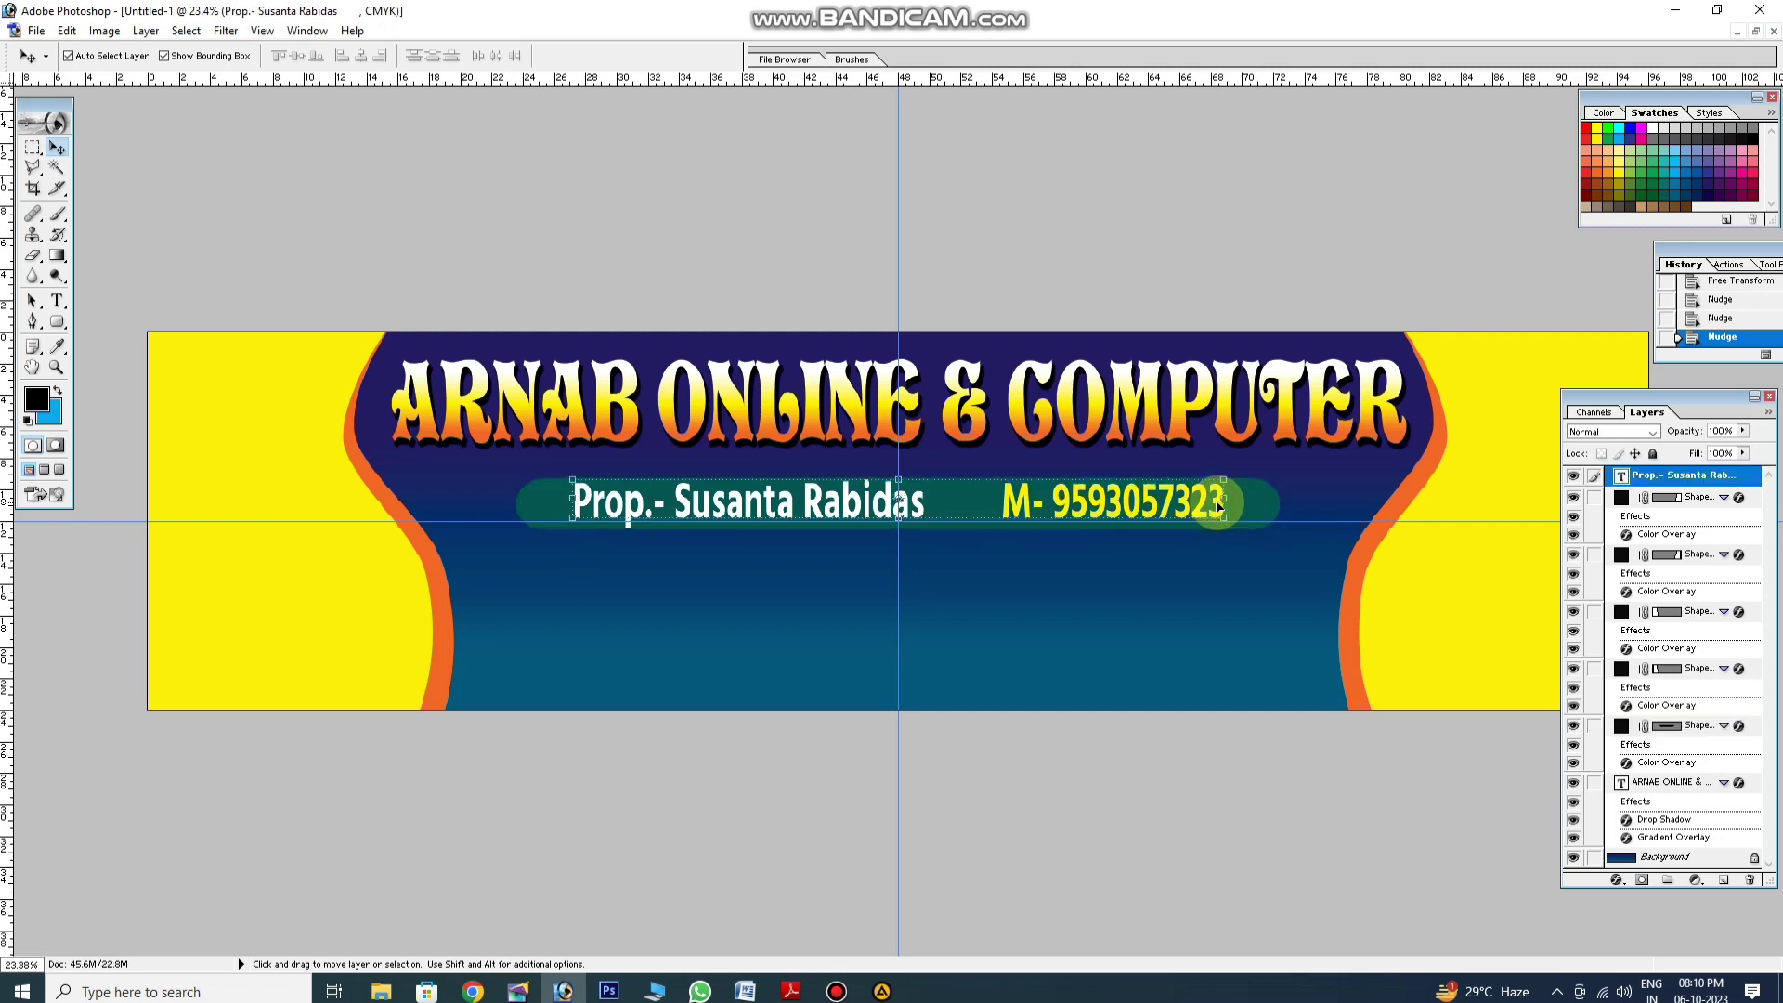
pyautogui.click(1201, 530)
pyautogui.moveTo(1201, 530); pyautogui.dragTo(1209, 533)
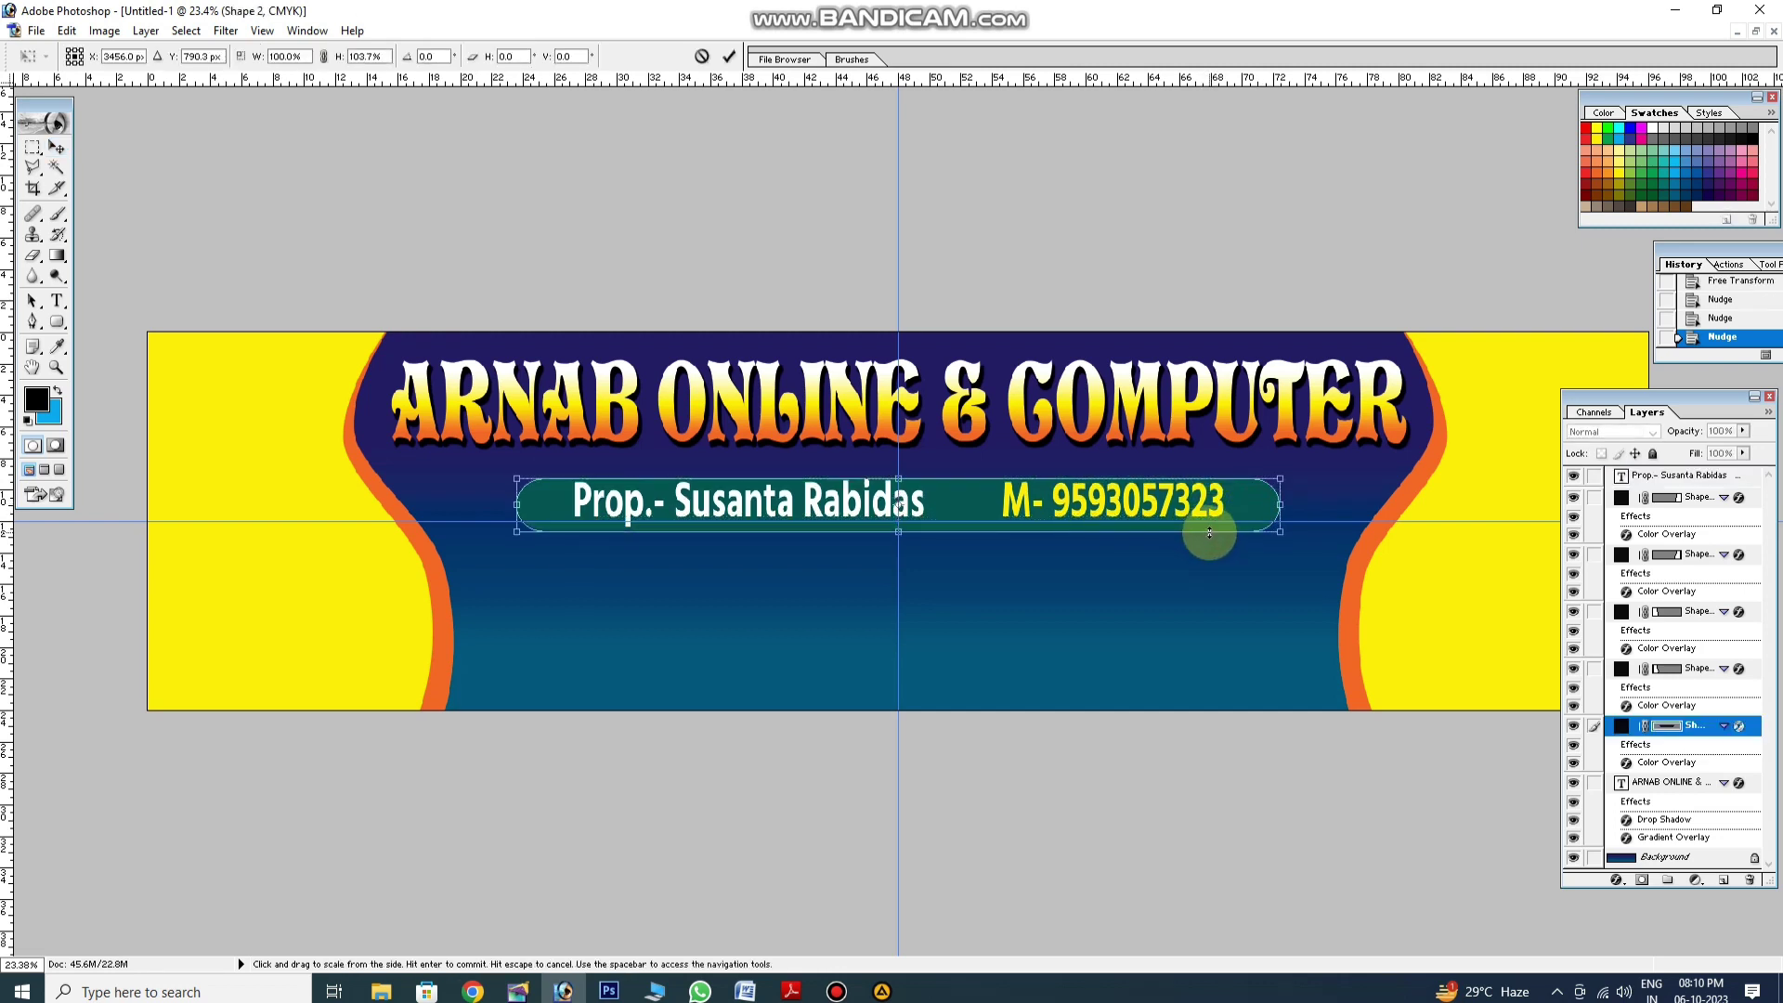
pyautogui.press('Return')
# - Stretch the ARNAB ONLINE & COMPUTER title slightly taller and nudge it up
pyautogui.click(1189, 436)
pyautogui.hotkey('ctrl', 't')
pyautogui.moveTo(1185, 444); pyautogui.dragTo(1186, 452)
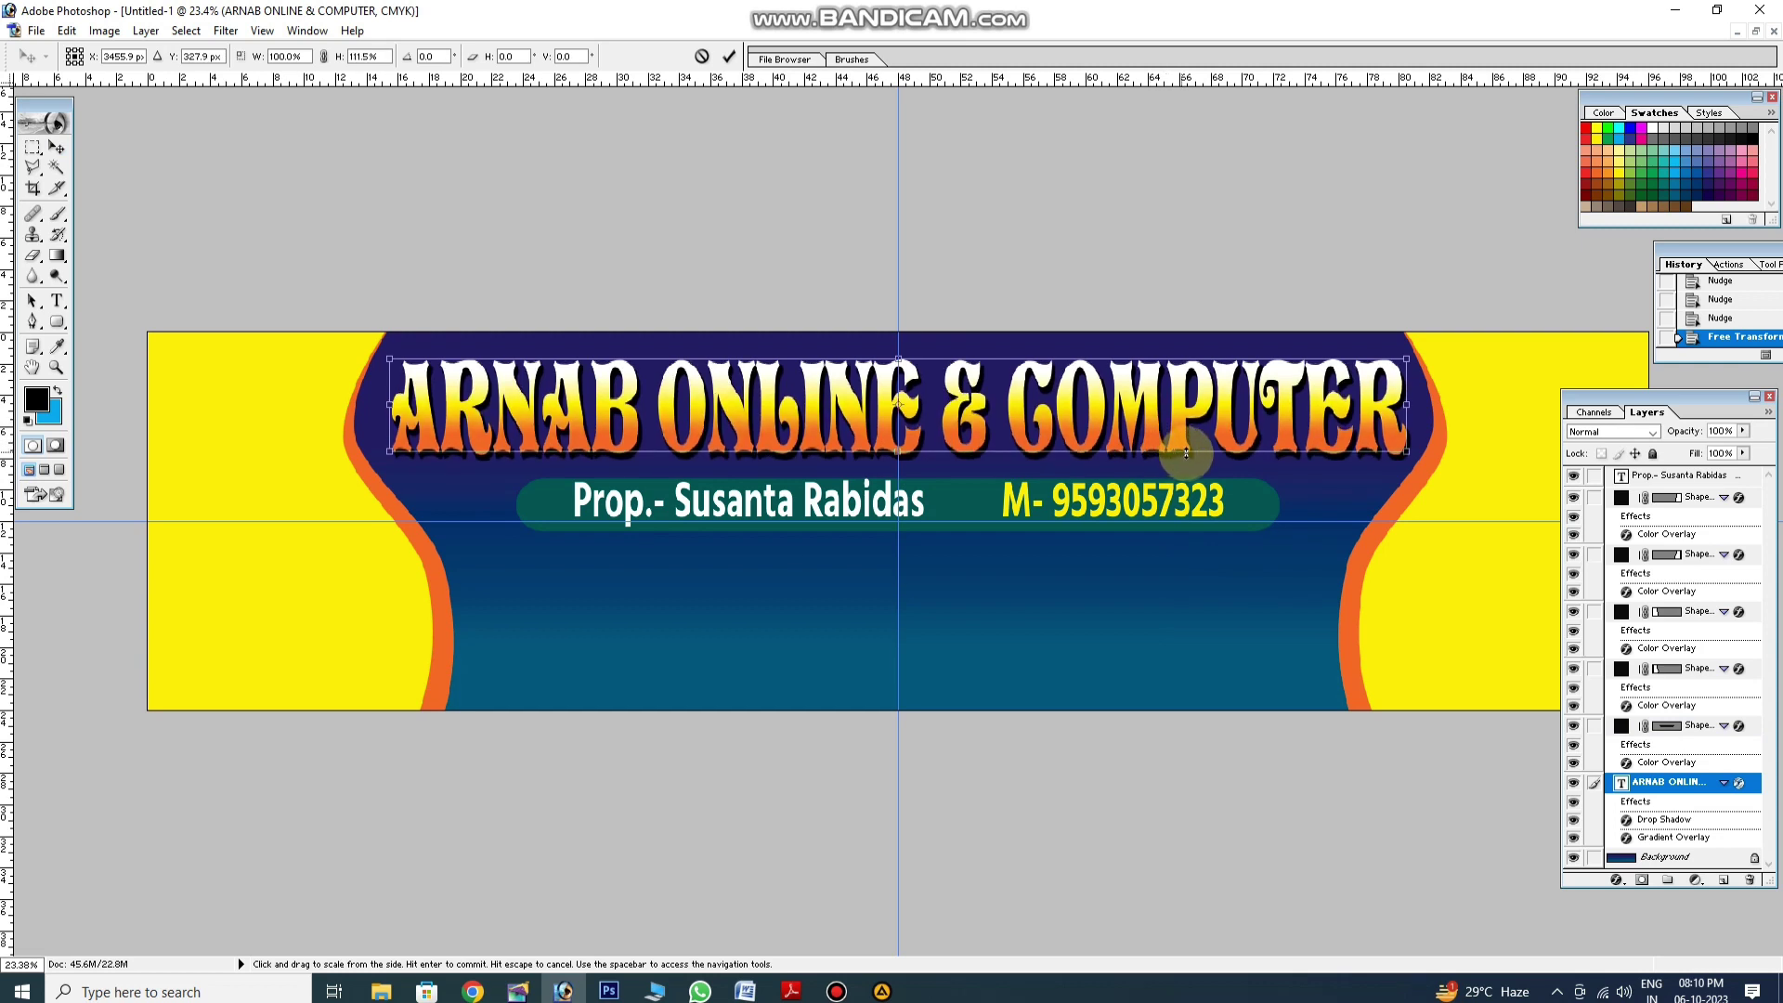
pyautogui.press('Return')
pyautogui.hotkey('shift', 'Up')
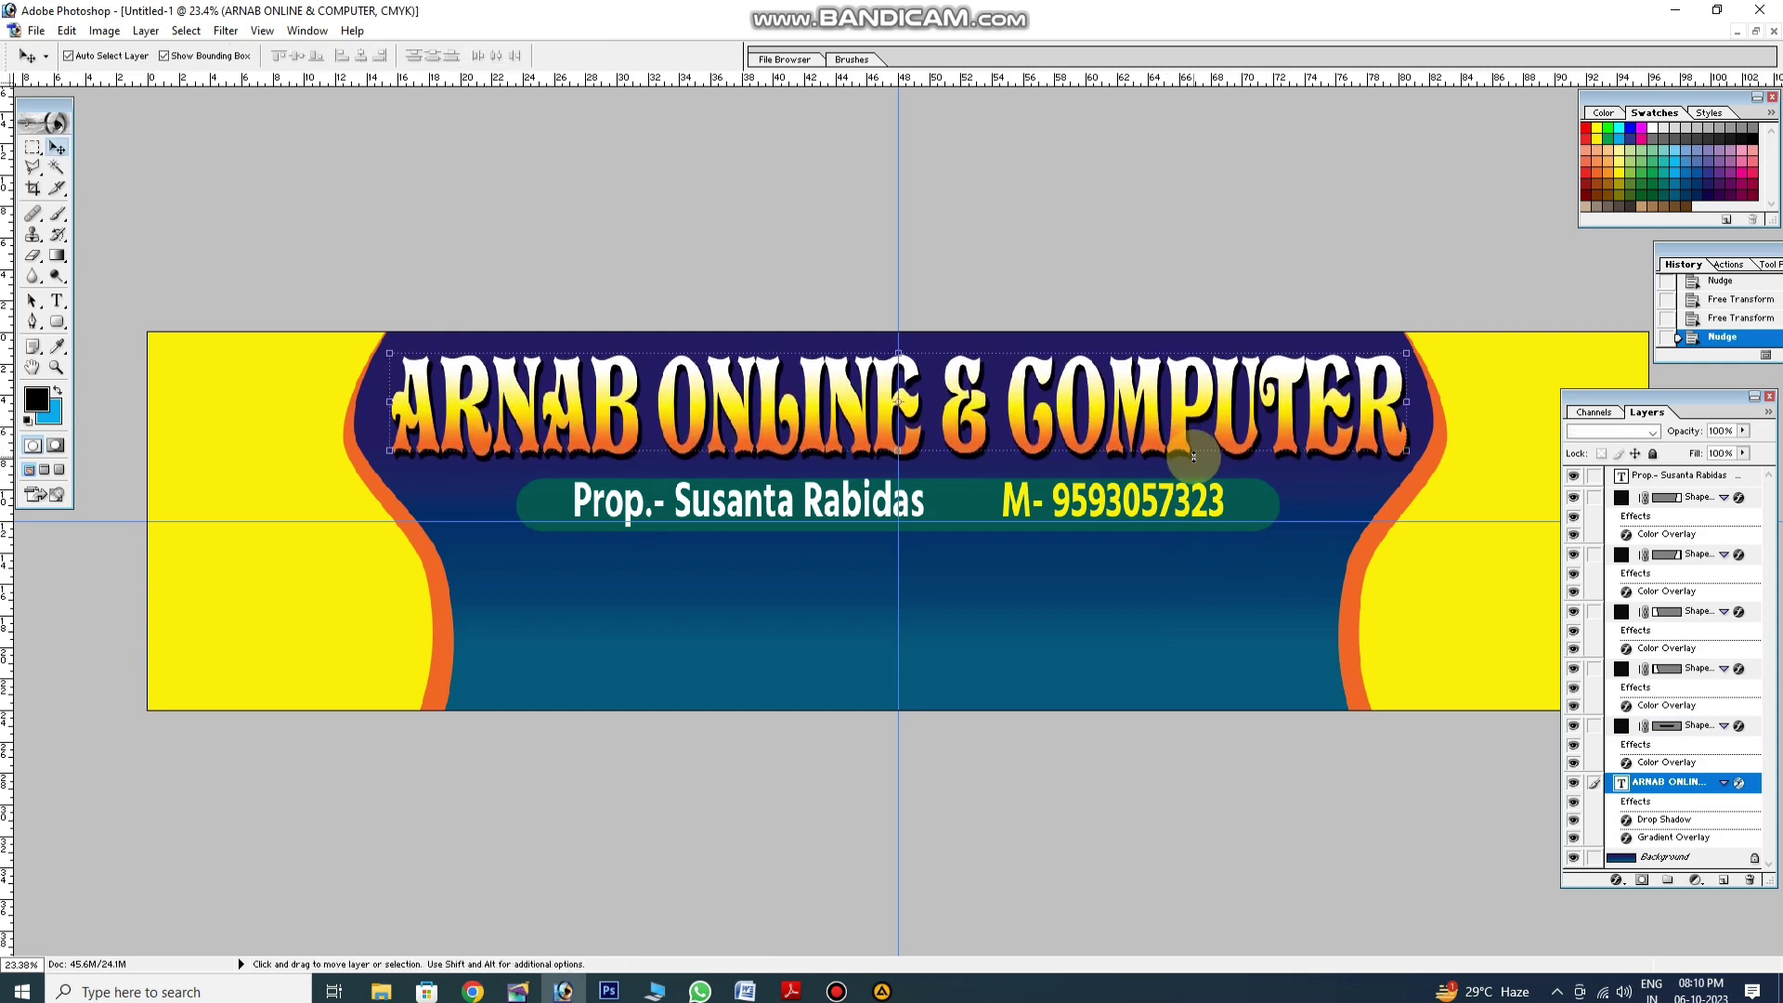
# - Nudge the teal bar up into line and reopen its colour overlay settings
pyautogui.click(1167, 549)
pyautogui.click(1235, 501)
pyautogui.hotkey('shift', 'Up')
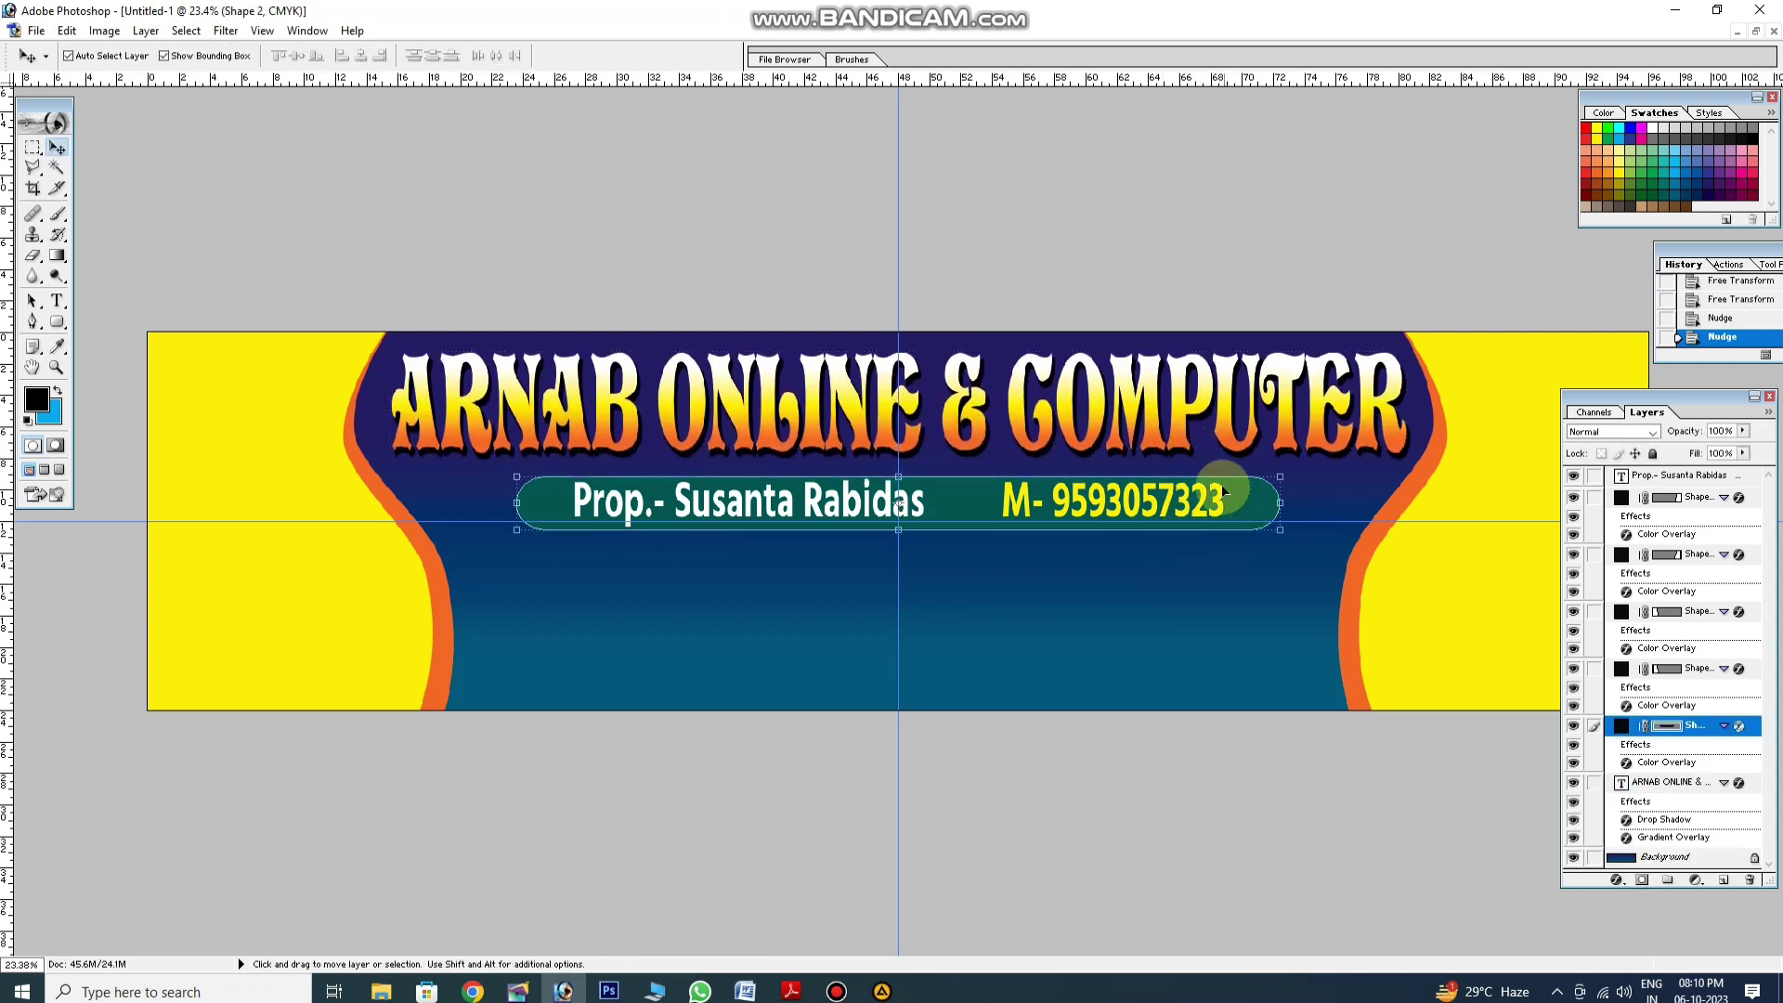
pyautogui.hotkey('ctrl', 't')
pyautogui.press('Return')
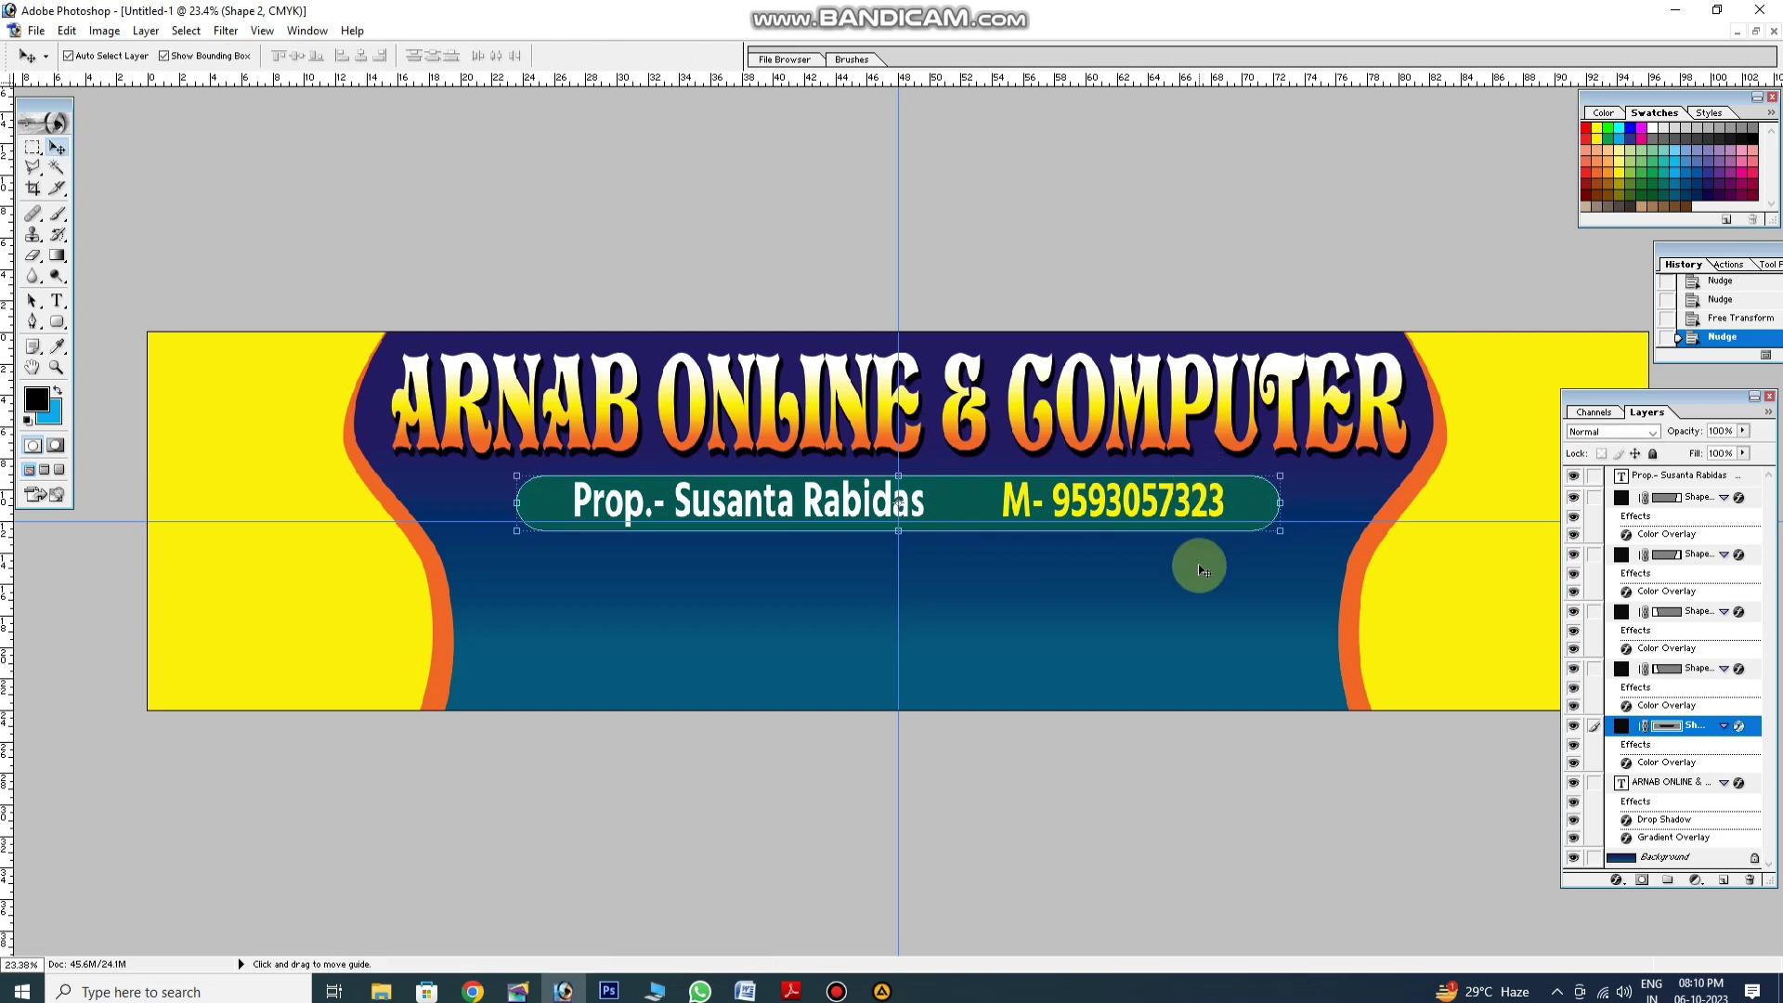
pyautogui.click(1195, 561)
pyautogui.click(1247, 506)
pyautogui.hotkey('shift', 'Up')
pyautogui.click(1242, 584)
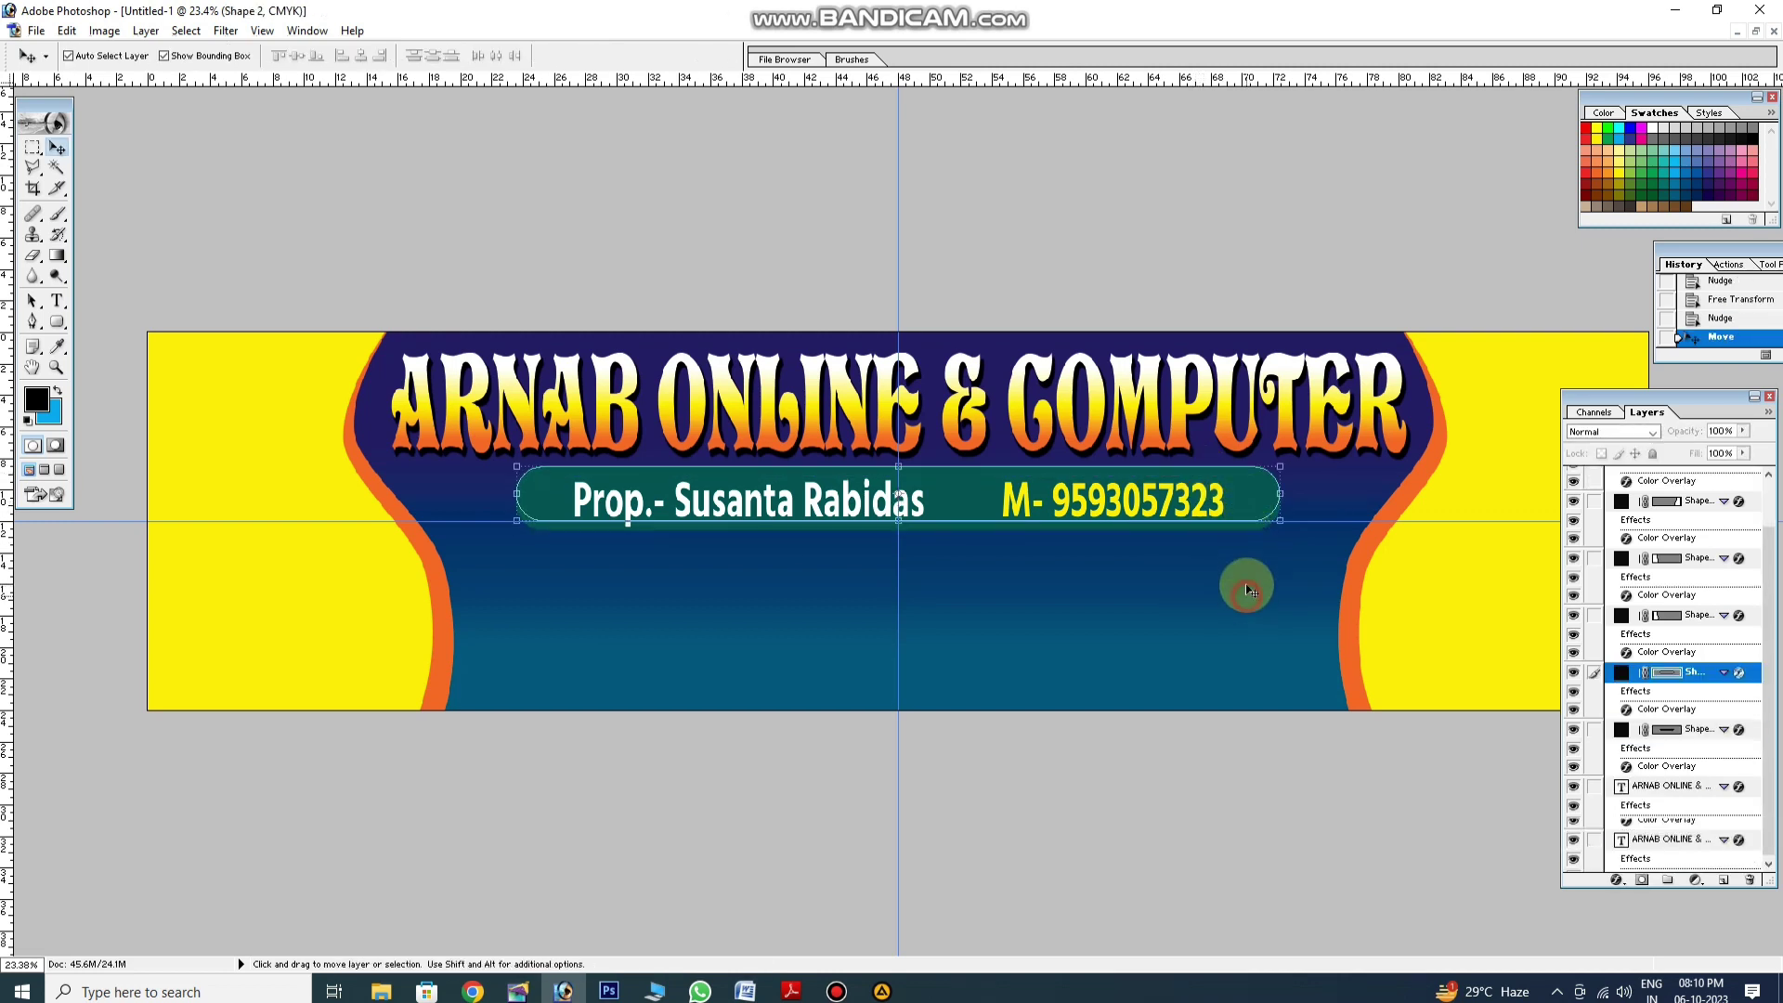
pyautogui.click(1245, 525)
pyautogui.click(1617, 879)
pyautogui.click(1667, 804)
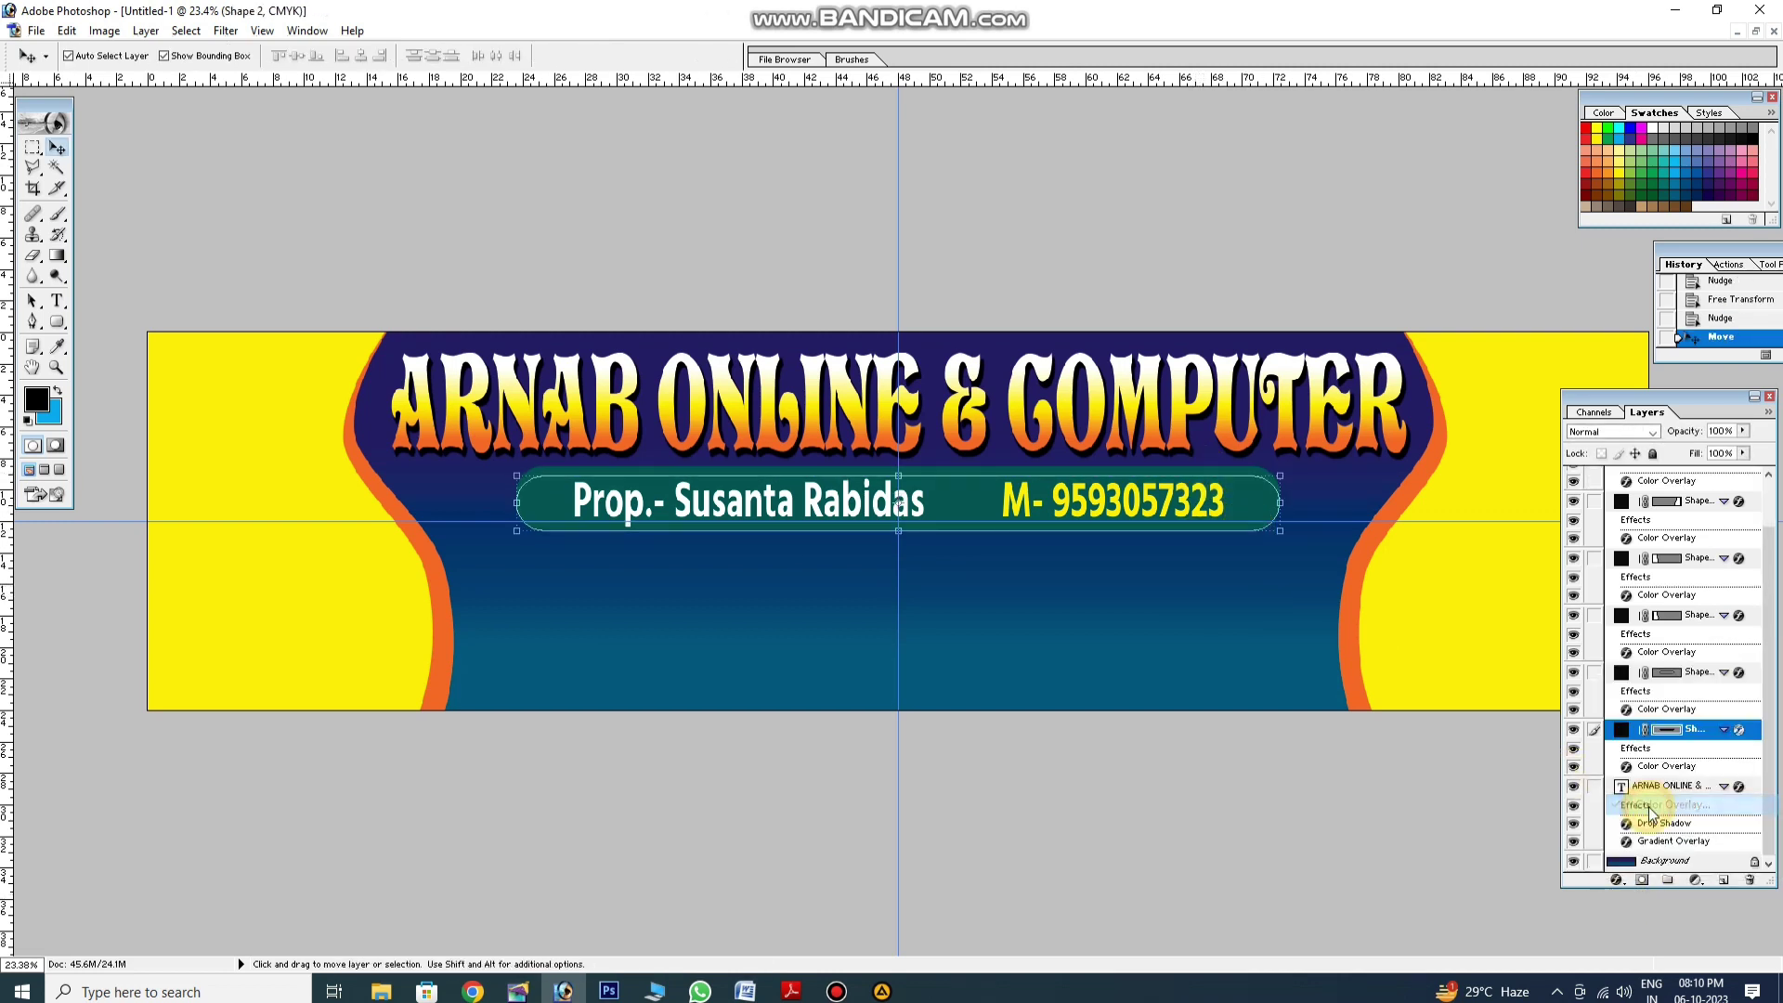
# - Give the bar copy a brighter teal 00A99D Color Overlay from the Swatches
pyautogui.click(1027, 617)
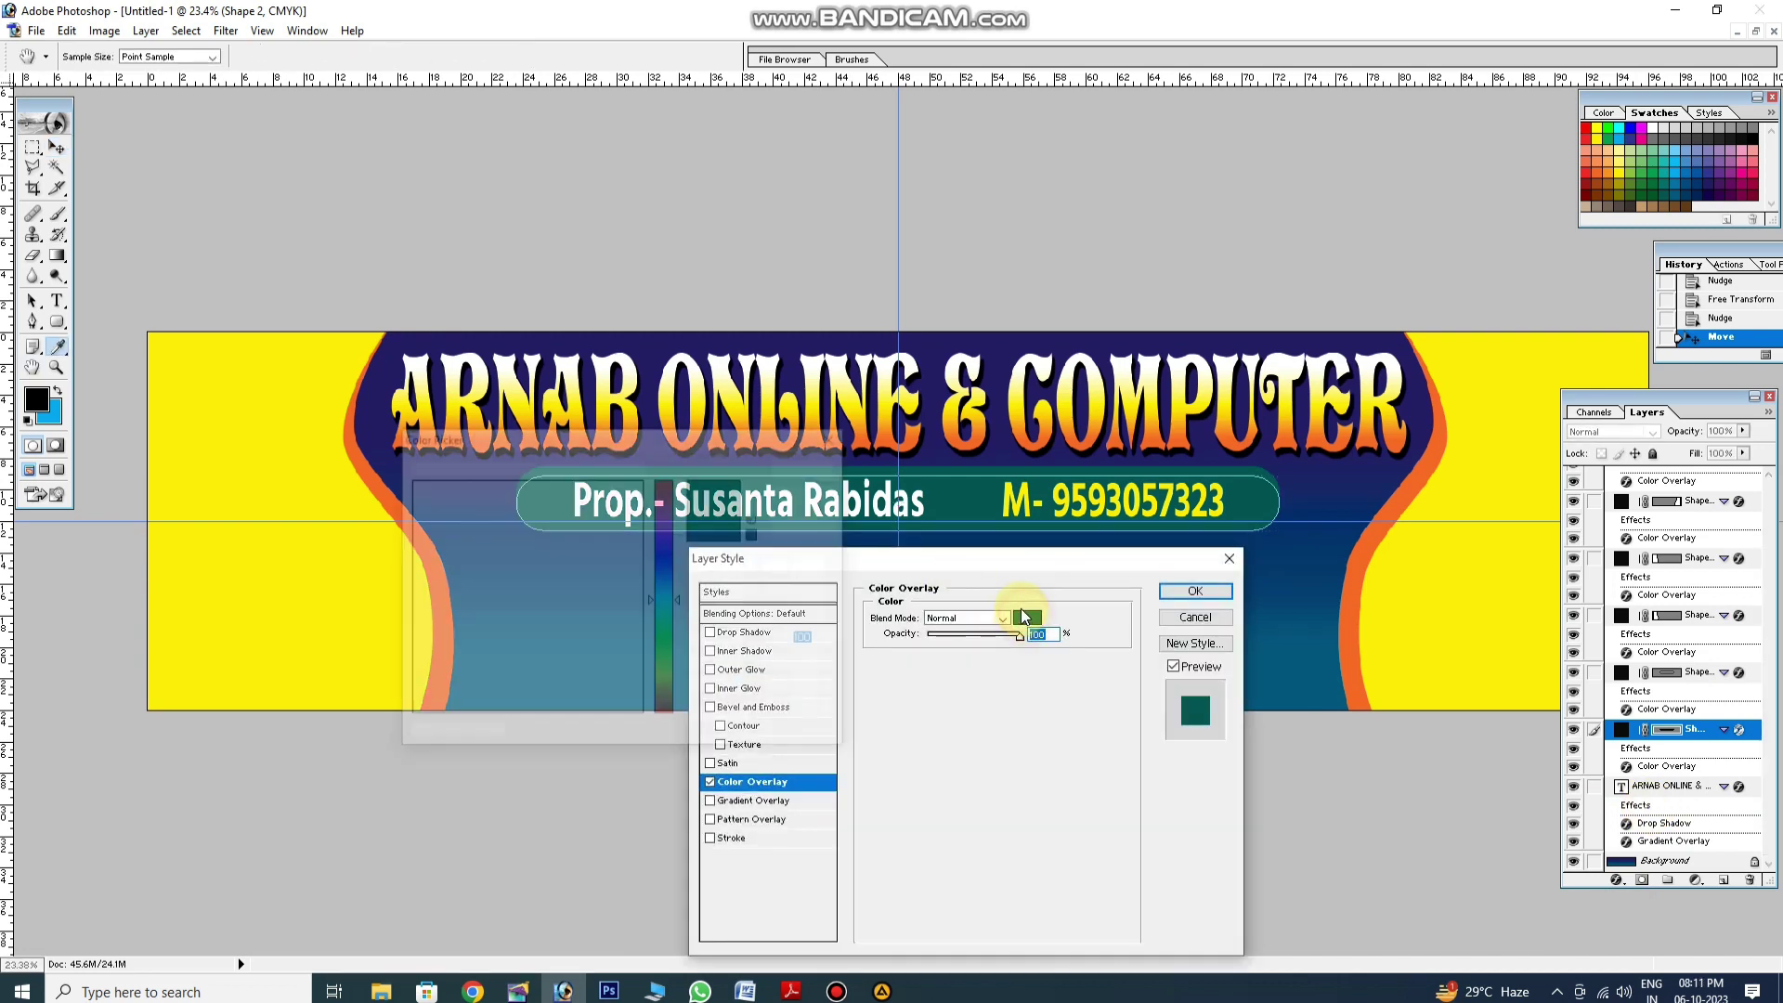
pyautogui.click(1678, 197)
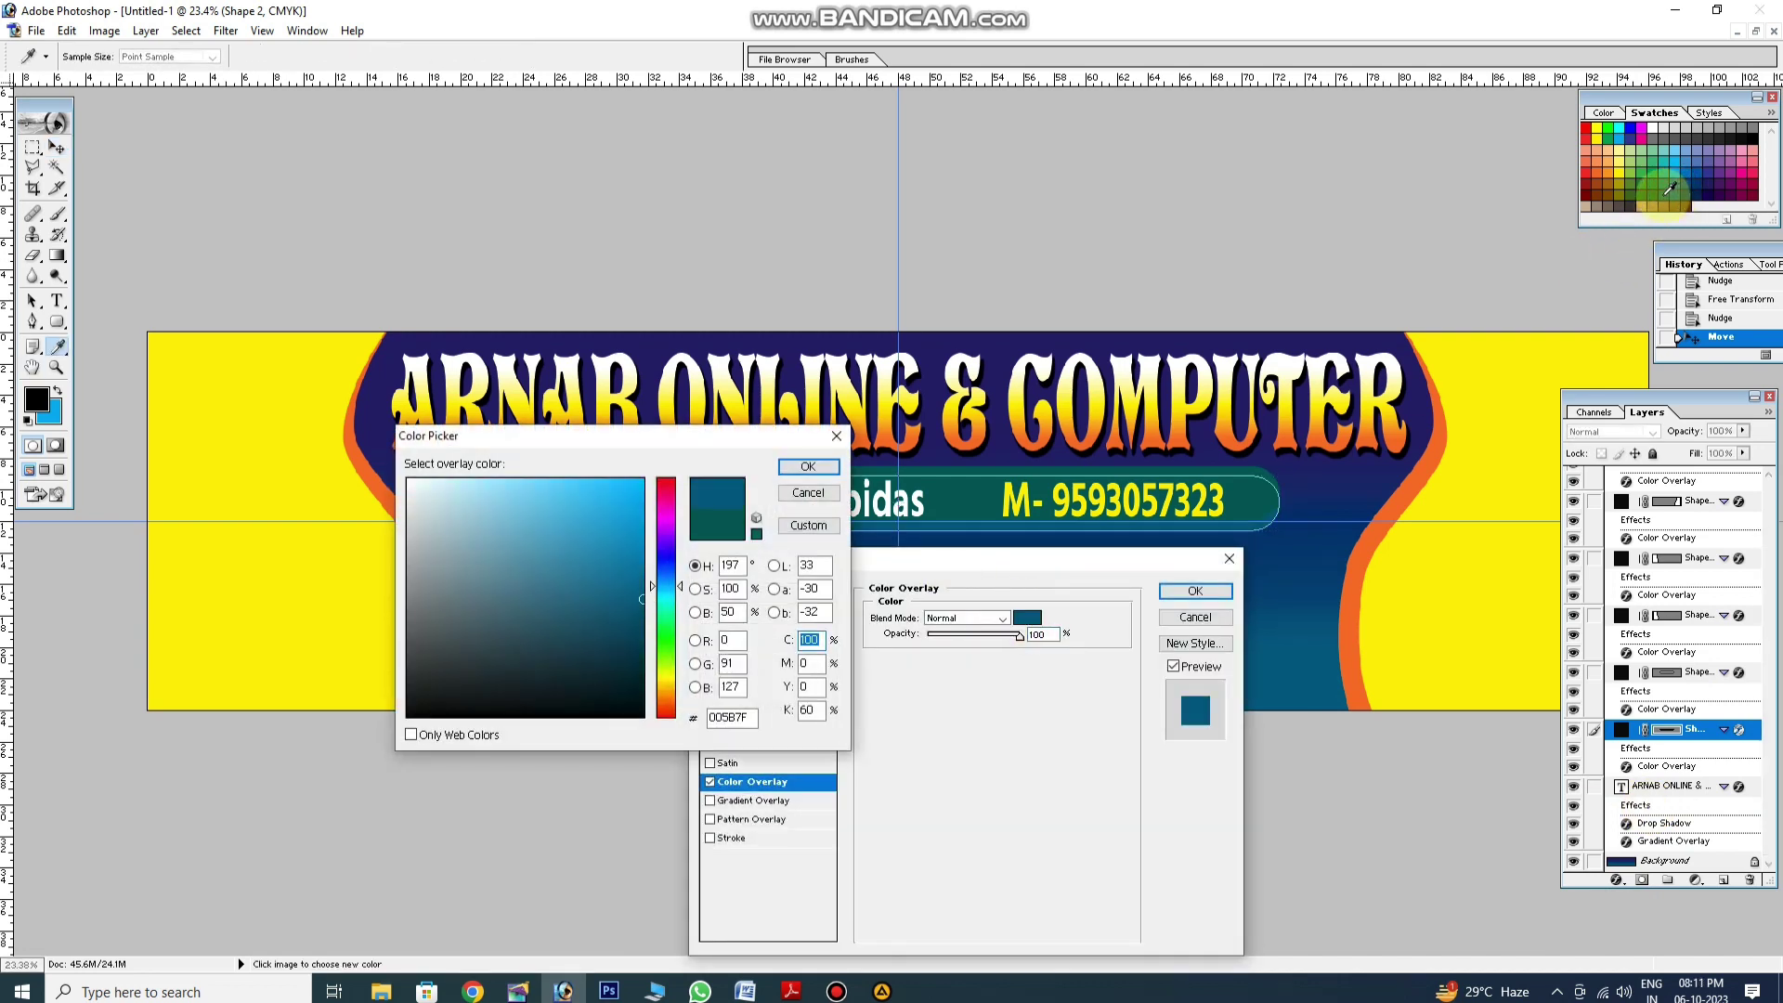
pyautogui.click(1667, 182)
pyautogui.press('Return')
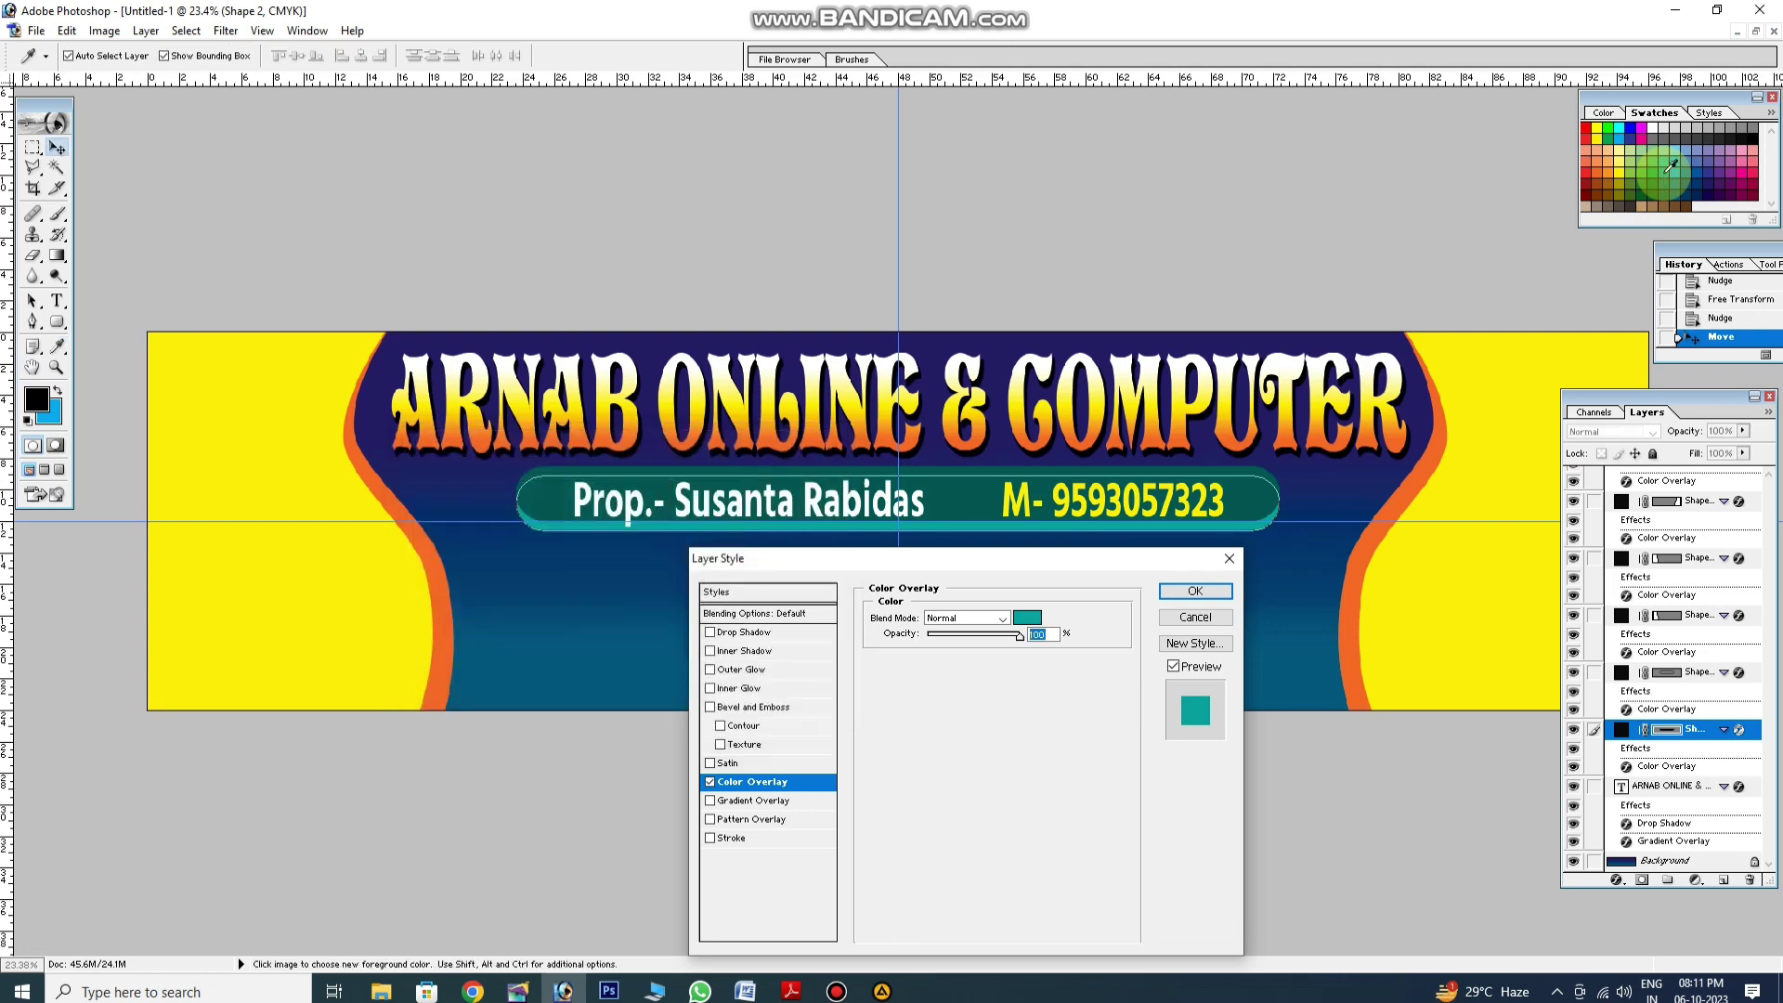
pyautogui.press('Return')
# - Nudge the teal copy down so a light rim shows below the dark bar
pyautogui.click(1359, 476)
pyautogui.press('Down')
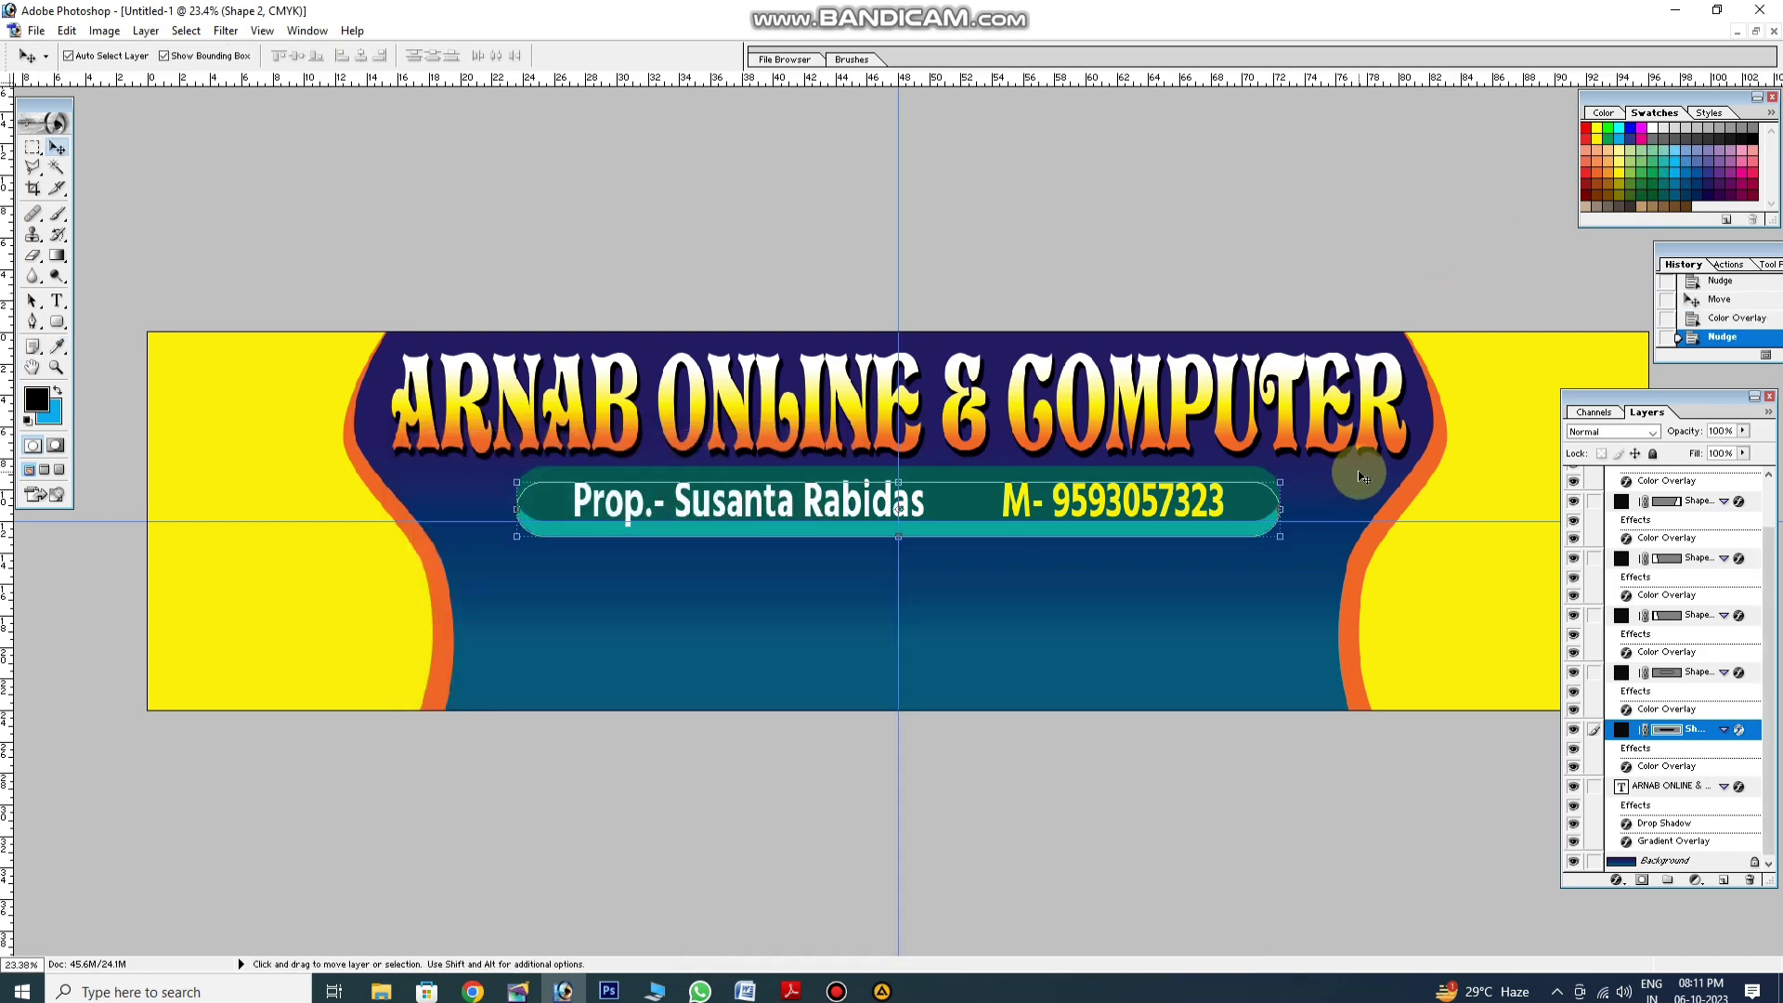
pyautogui.click(1219, 578)
pyautogui.click(971, 500)
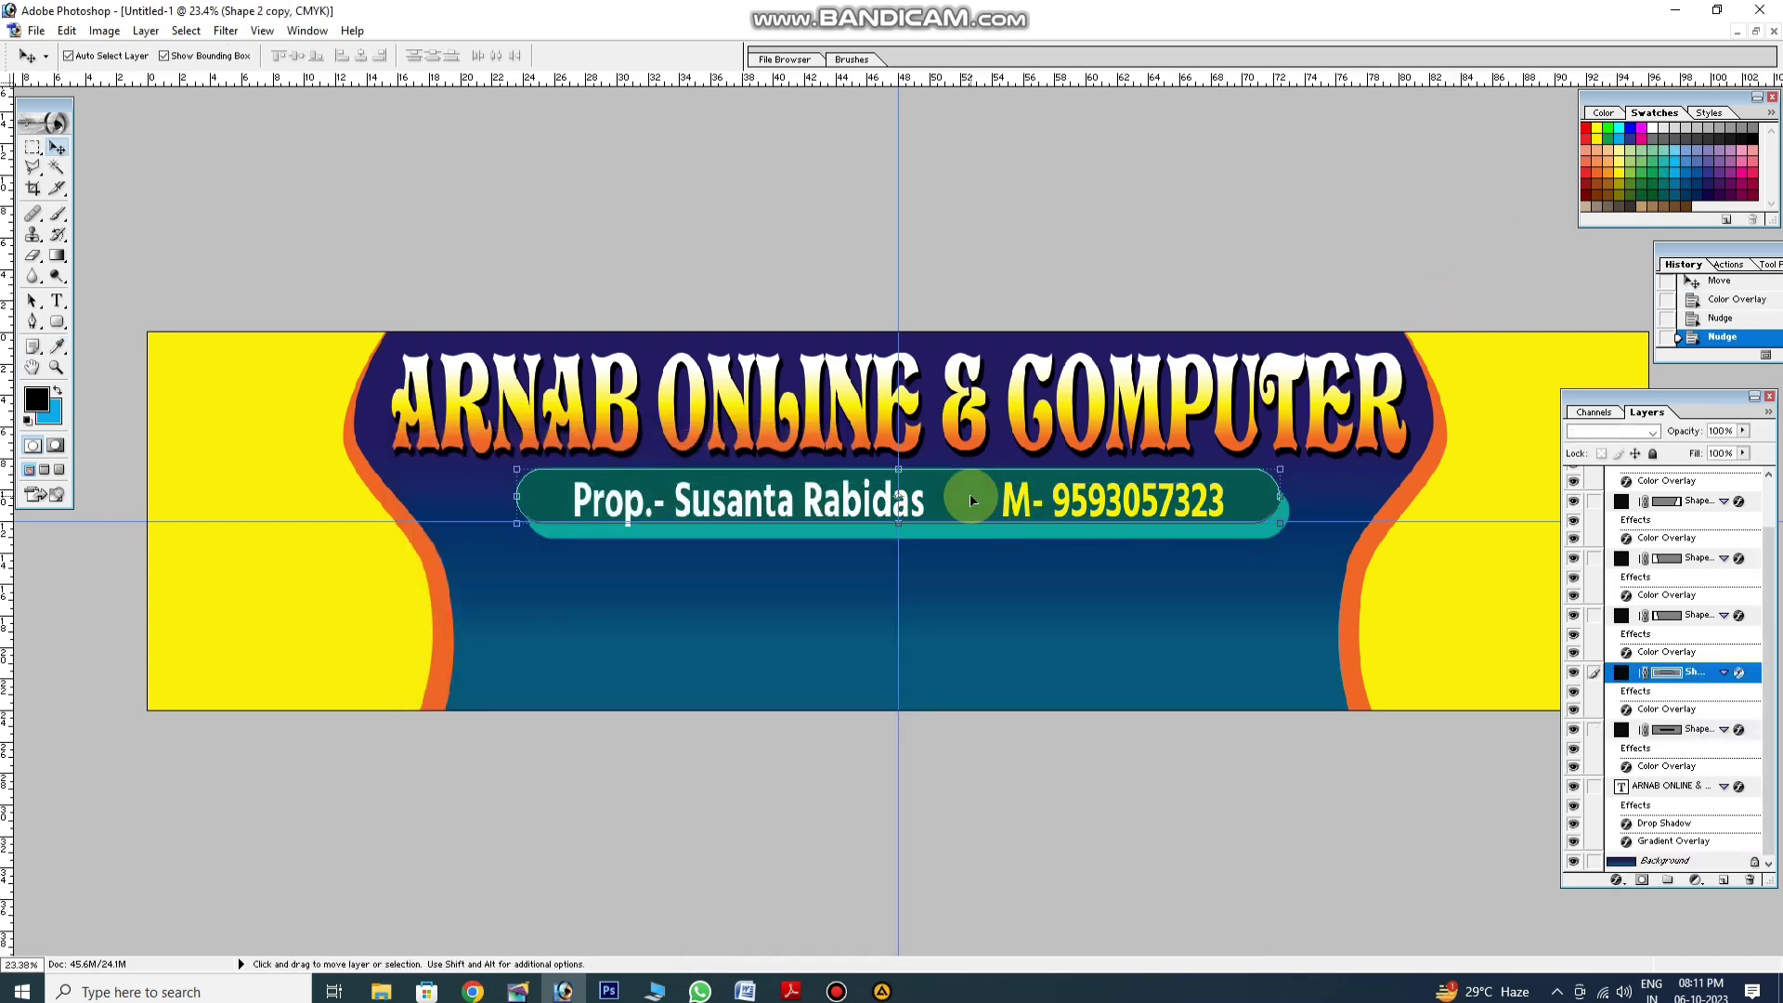
pyautogui.press('Down')
pyautogui.click(1217, 573)
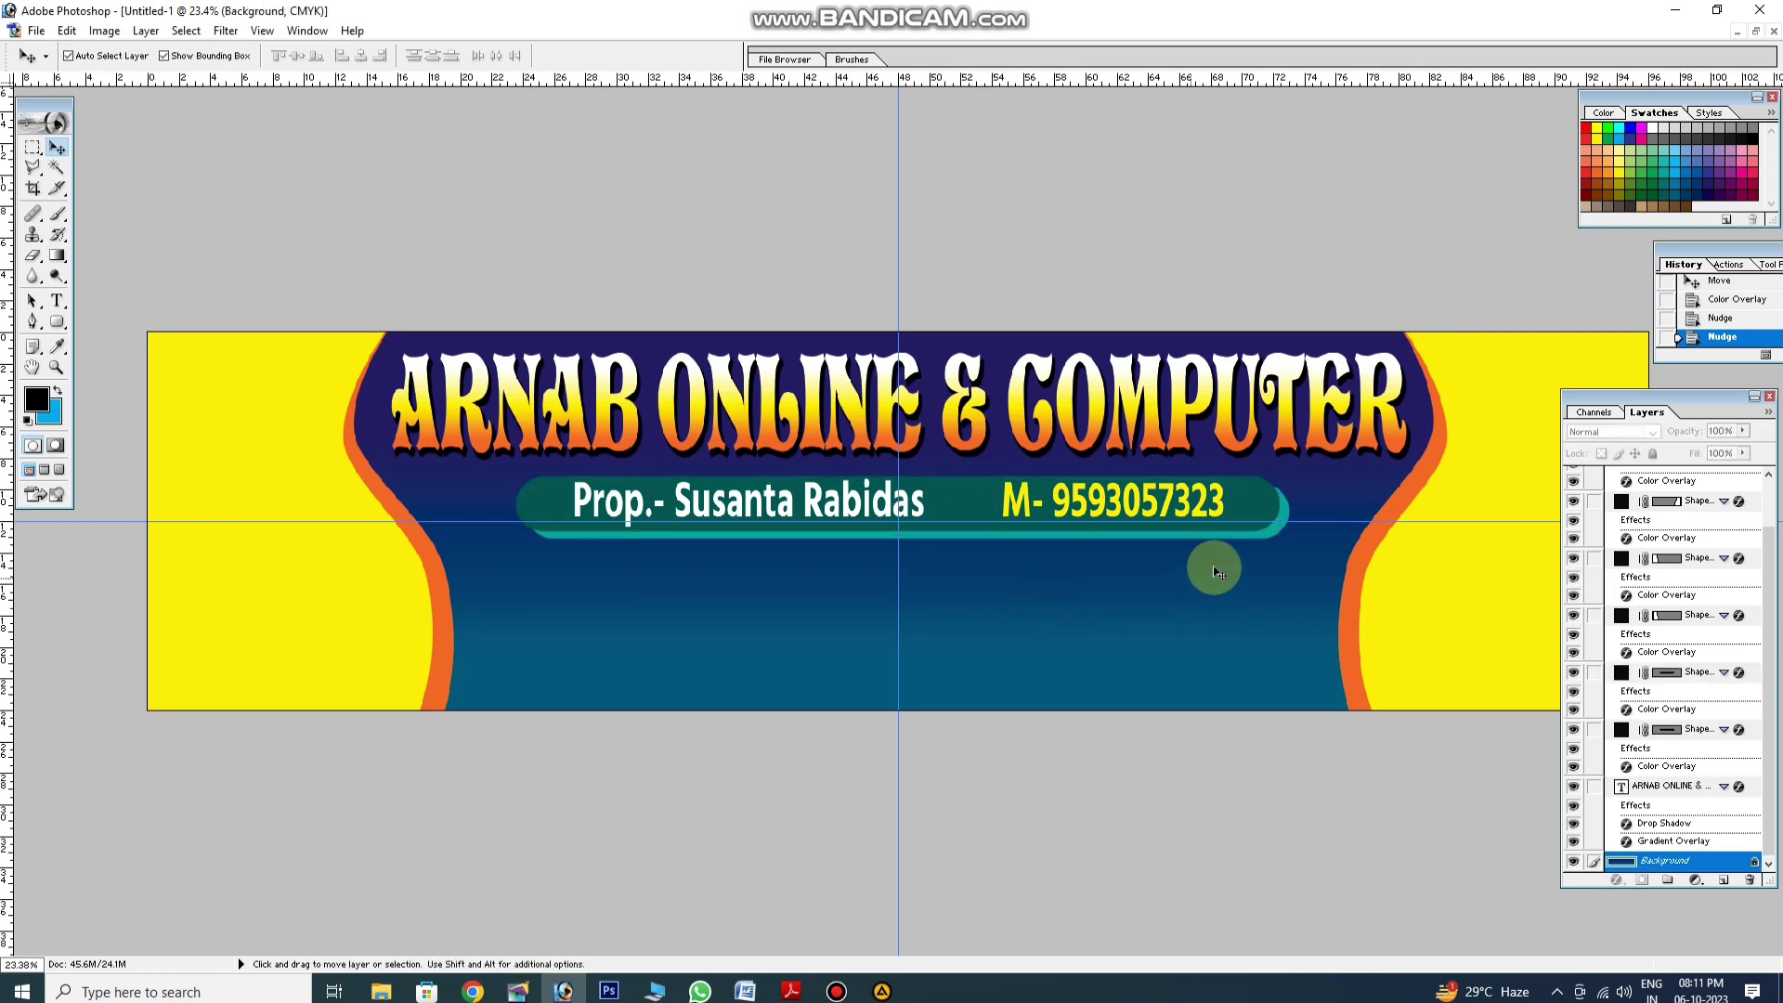
pyautogui.click(1262, 538)
pyautogui.click(1254, 577)
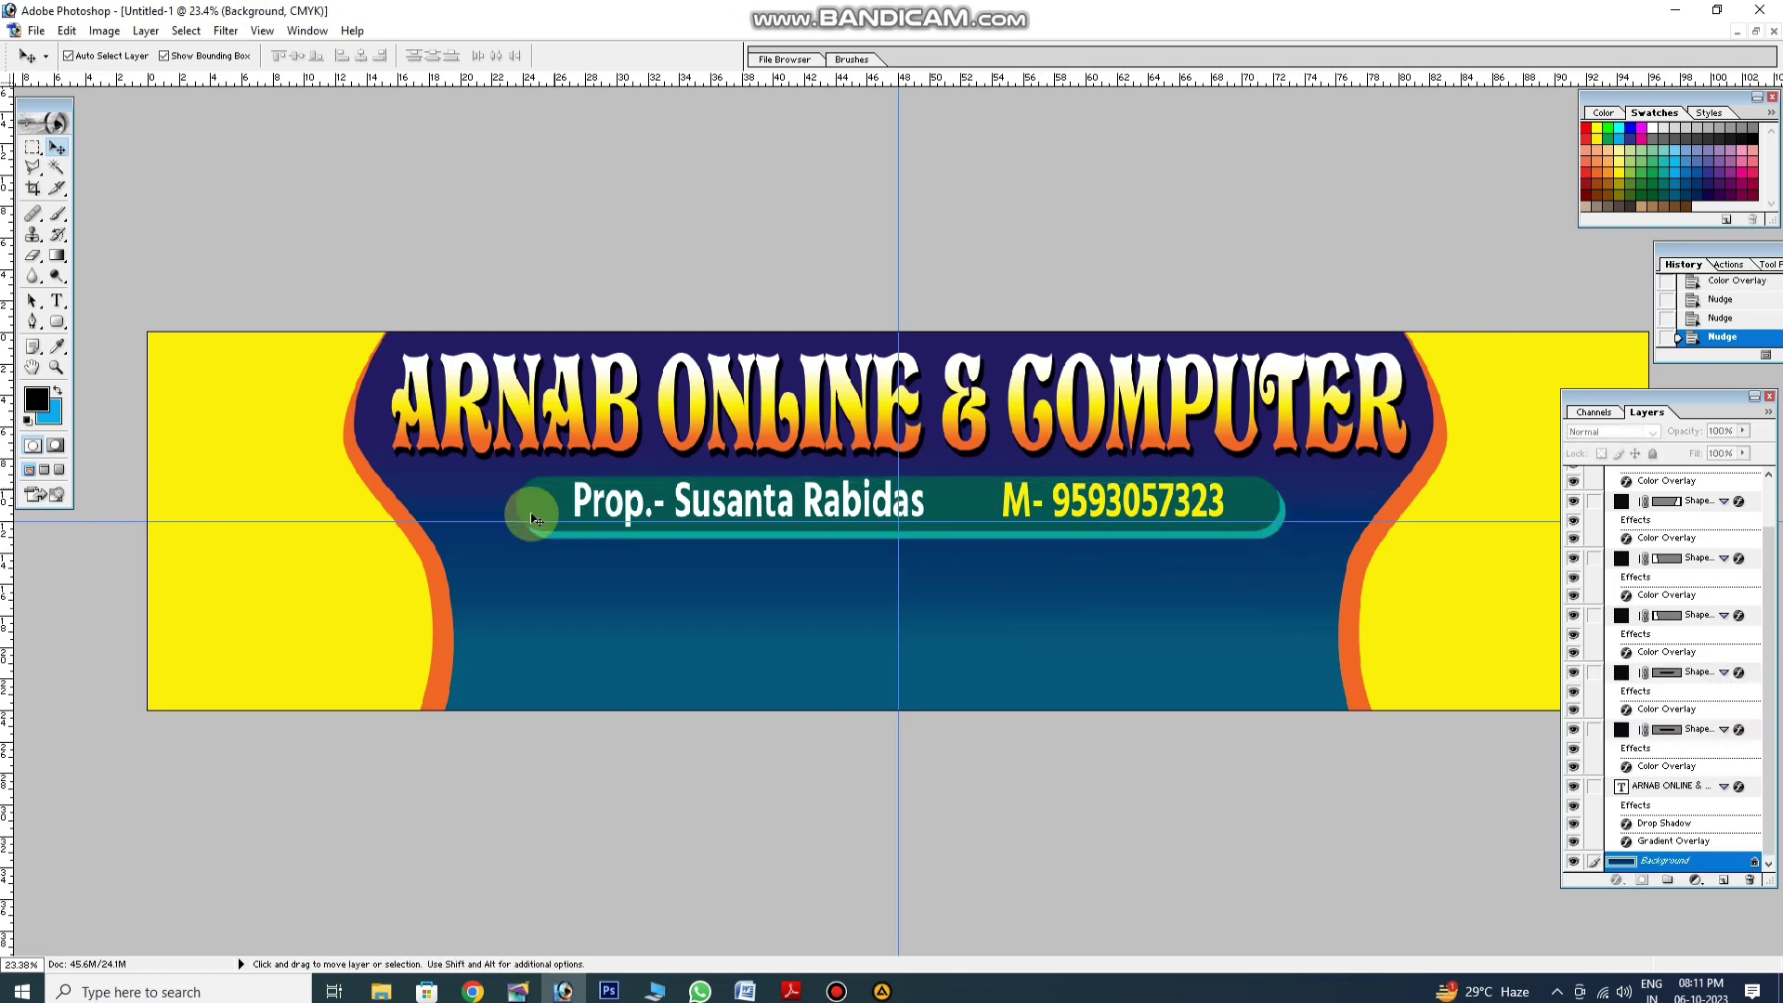
# - Start a text line below the info bar in the Li Ador Noirrit A-V1 font
pyautogui.click(495, 601)
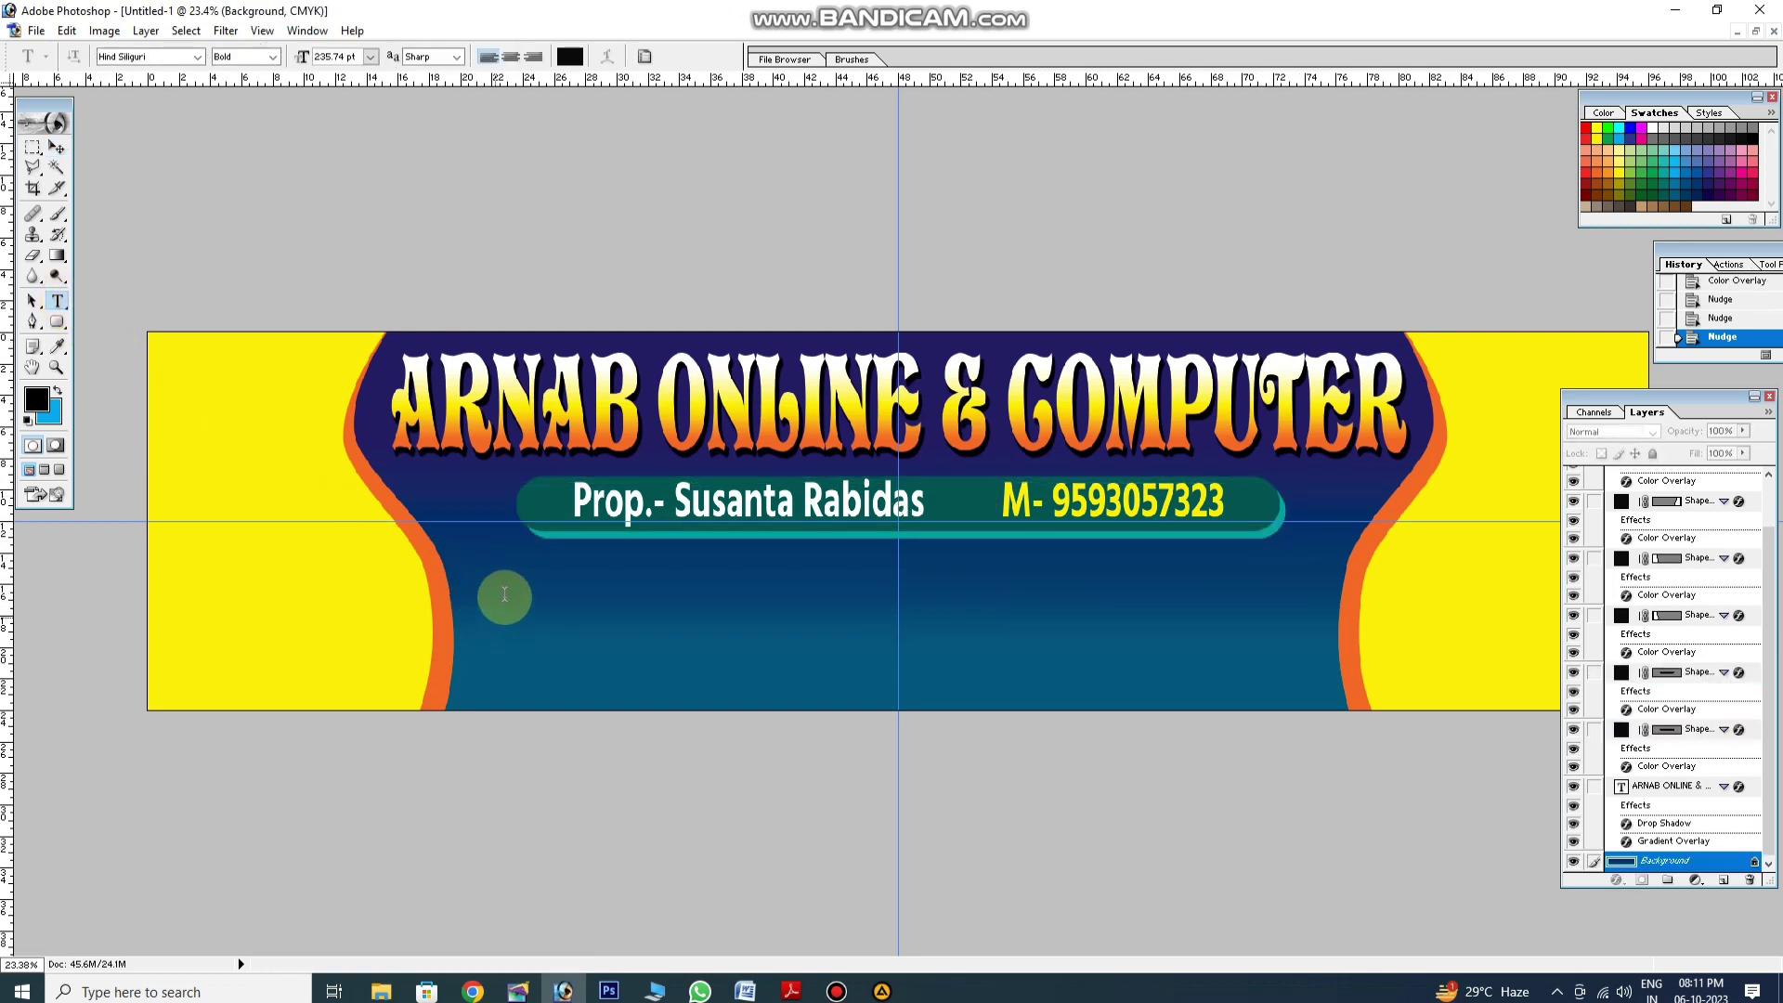
pyautogui.click(196, 57)
pyautogui.scroll(-5, 270, 235)
pyautogui.scroll(-5, 270, 233)
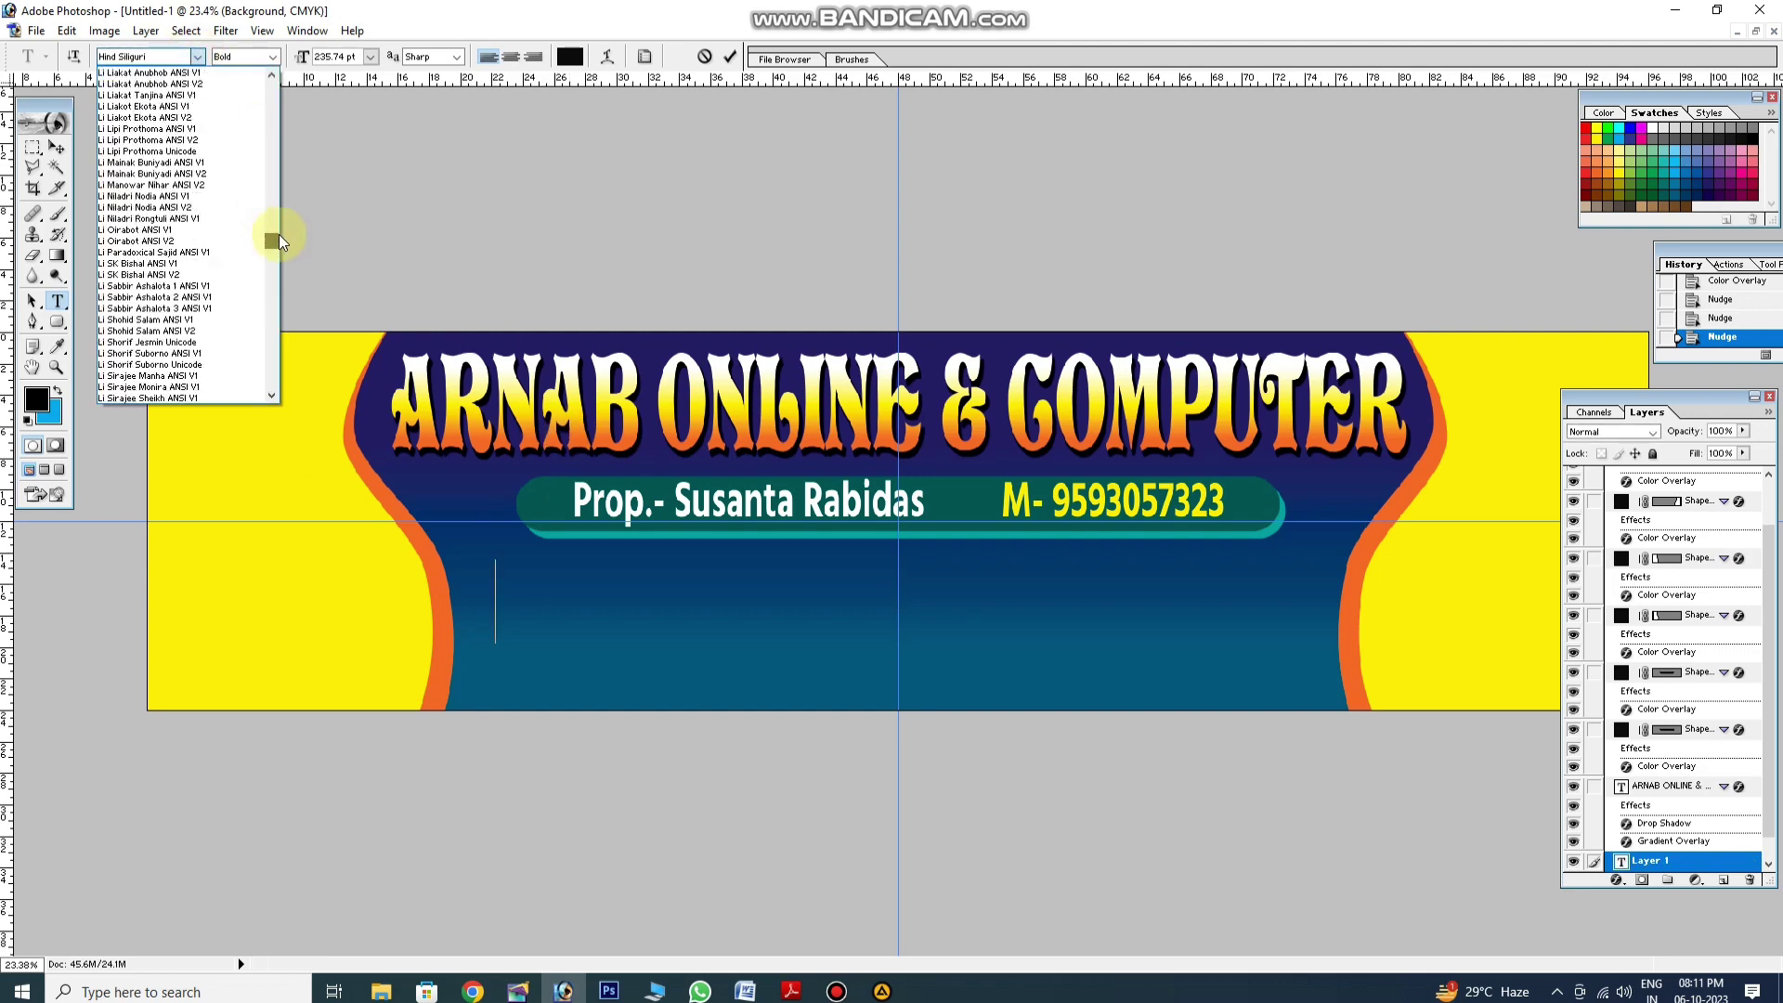
pyautogui.scroll(-5, 270, 228)
pyautogui.click(172, 321)
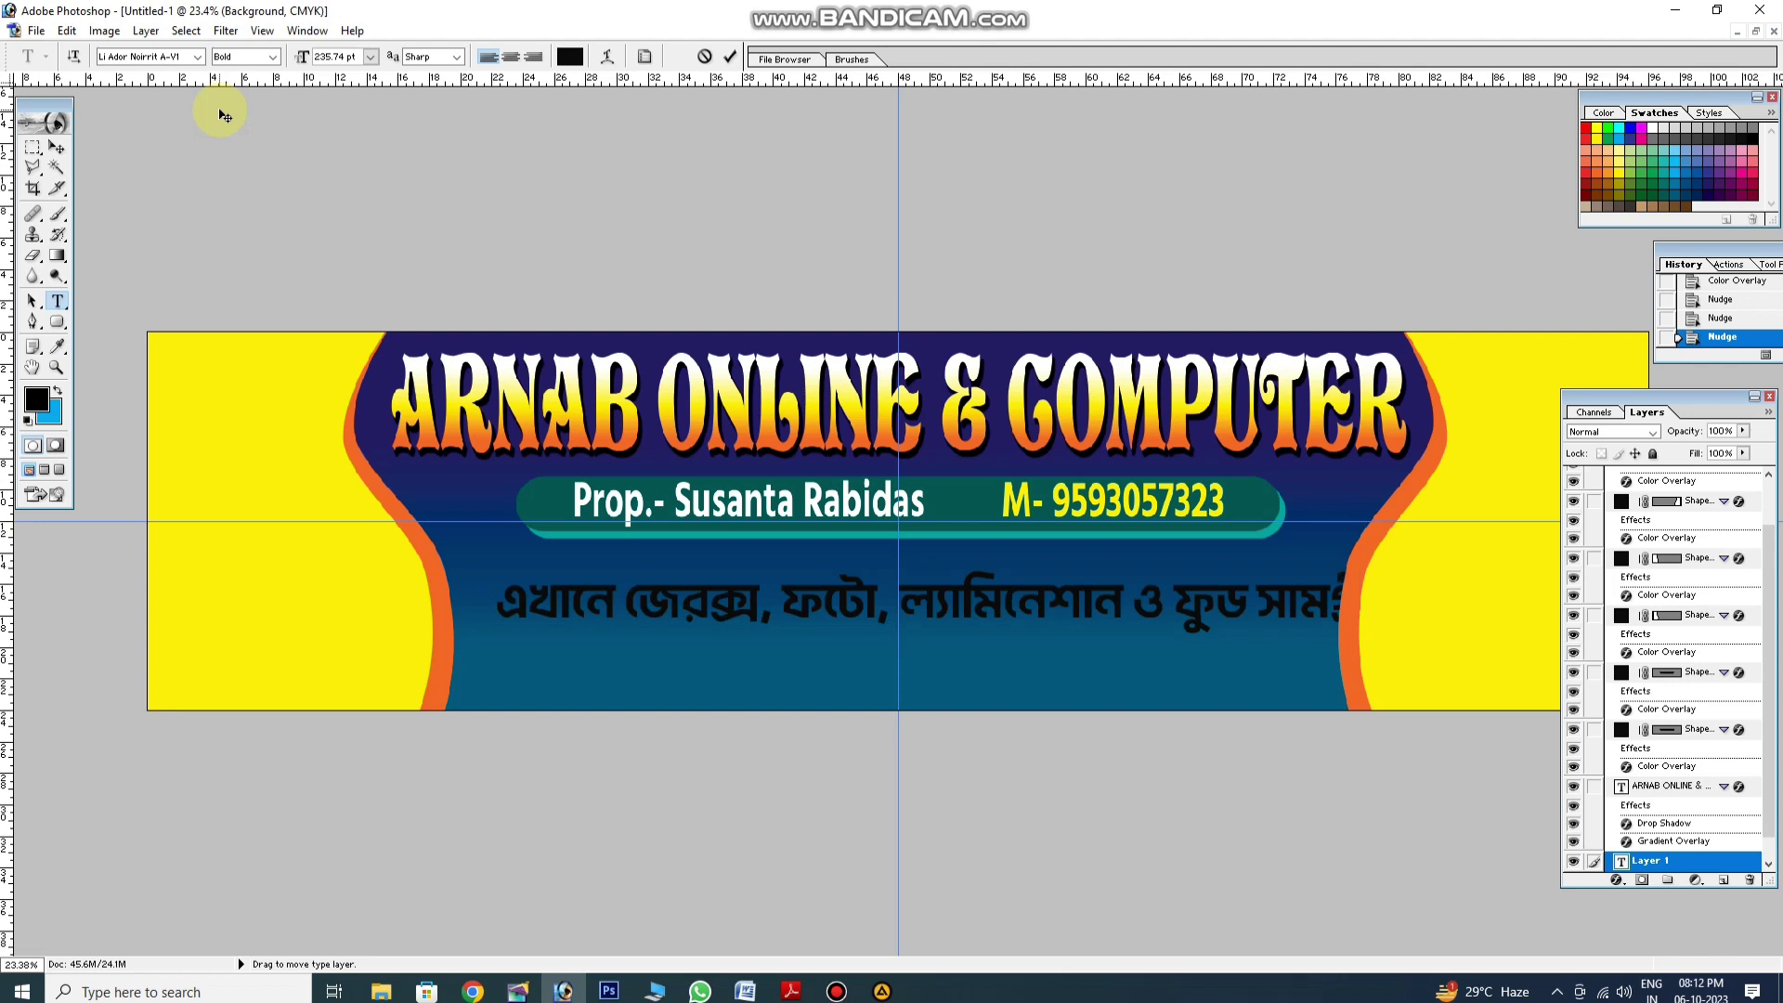
# - Move and Free Transform the Bengali services line to span beneath the info bar
pyautogui.click(57, 148)
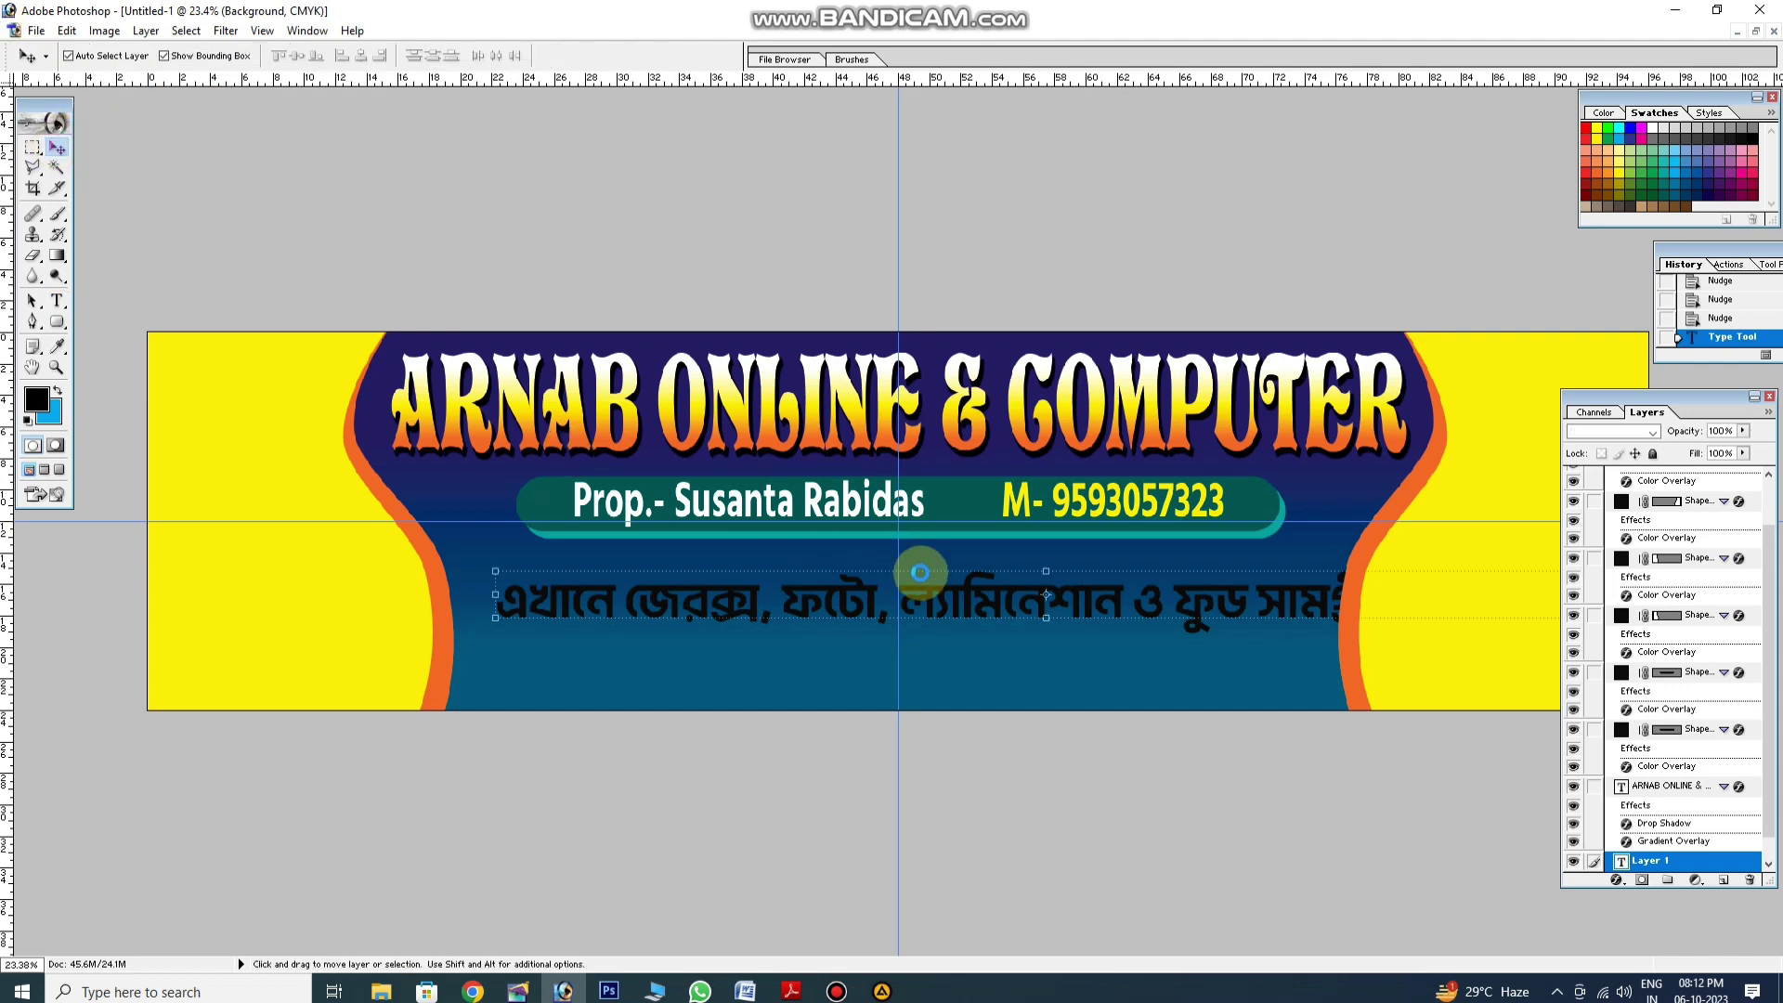
pyautogui.moveTo(941, 594); pyautogui.dragTo(864, 583)
pyautogui.hotkey('ctrl', 't')
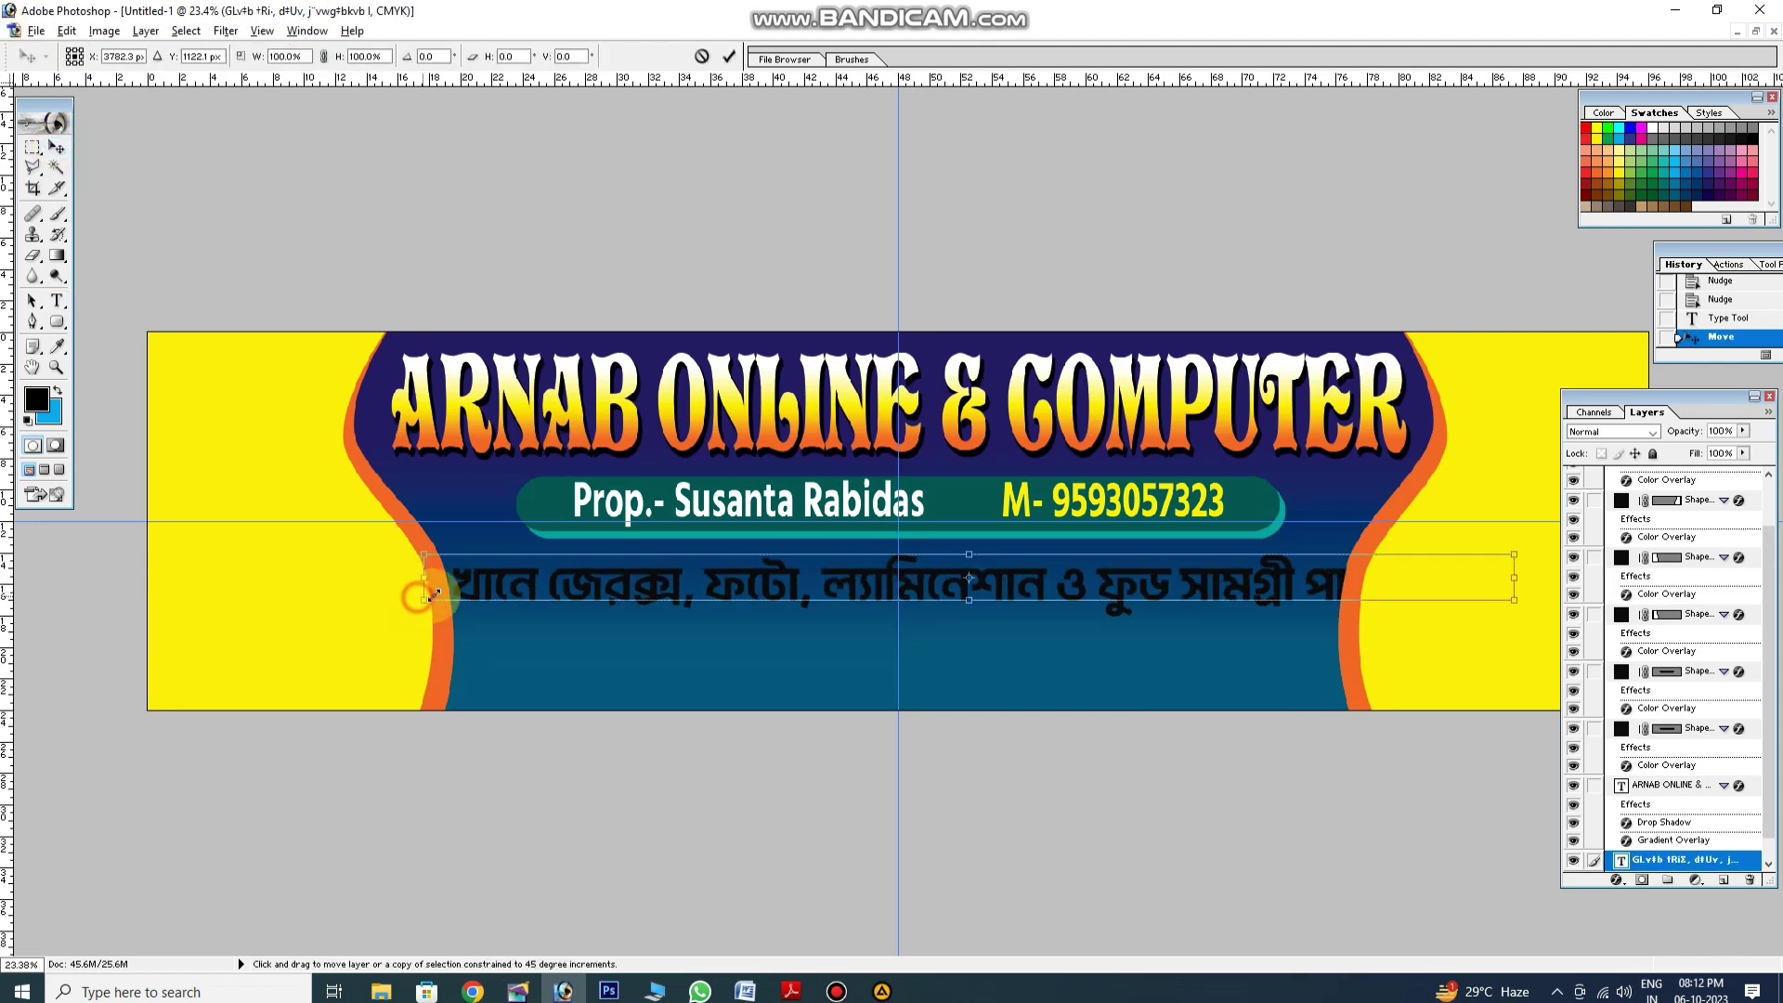
pyautogui.moveTo(427, 596); pyautogui.dragTo(552, 591)
pyautogui.press('Return')
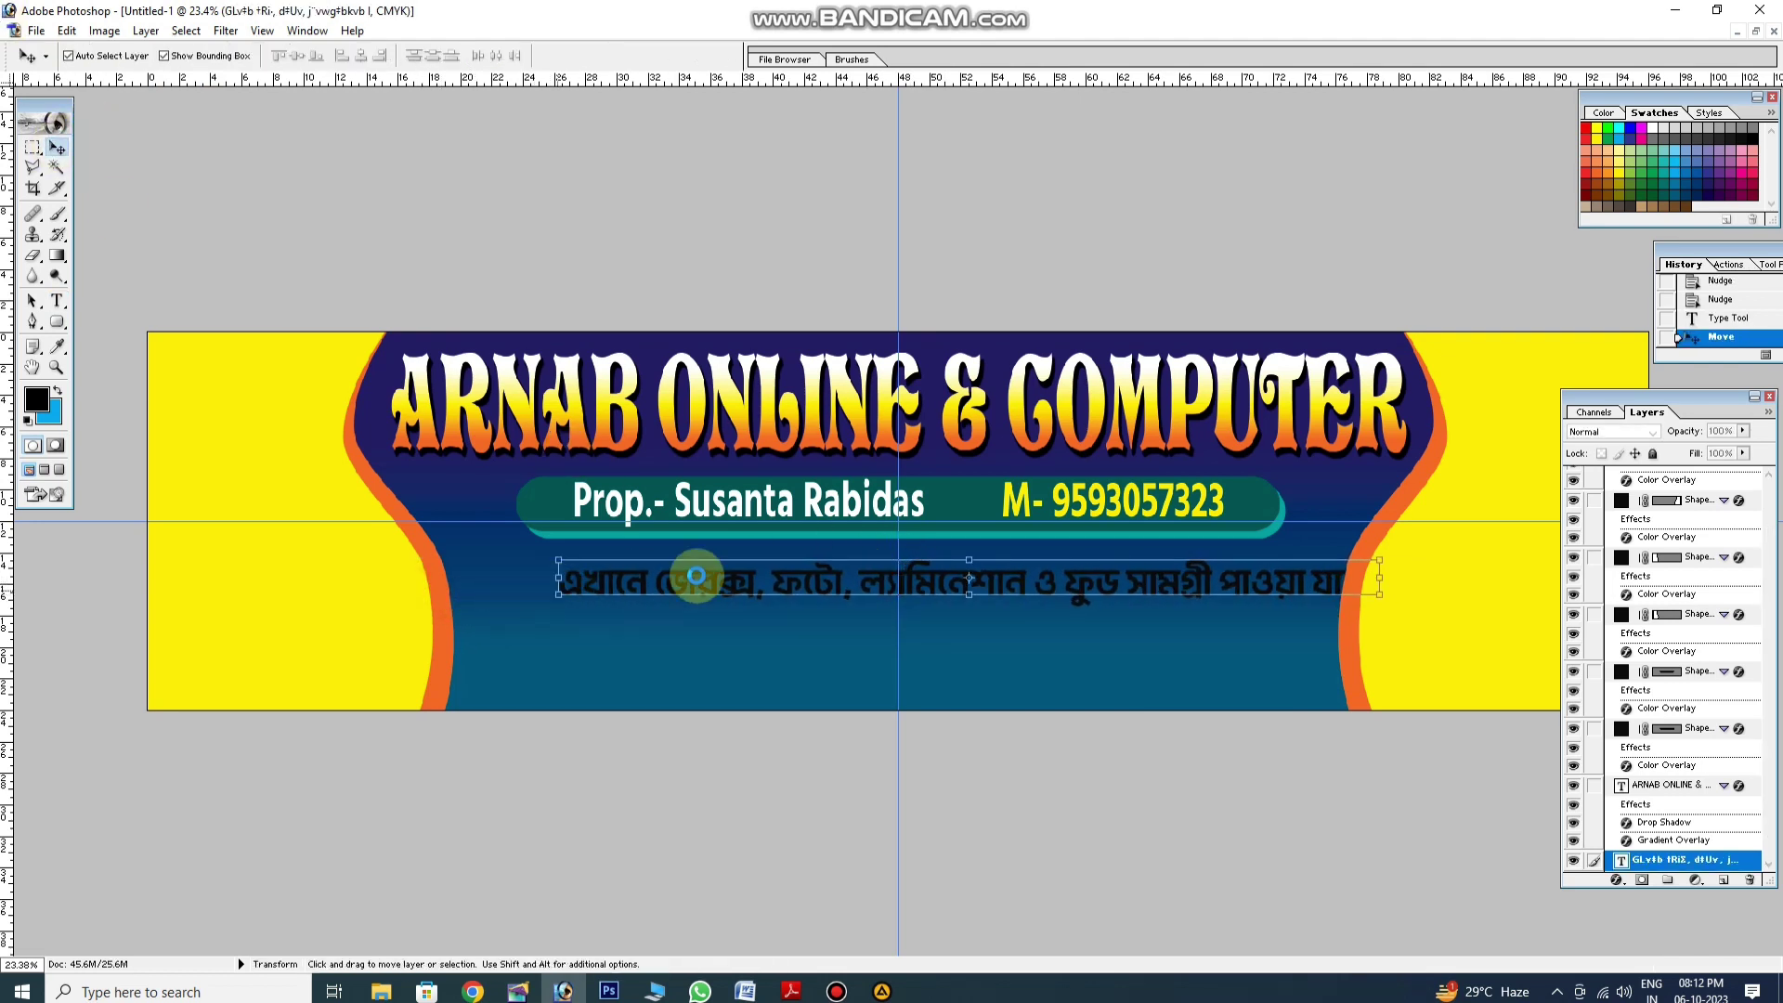
pyautogui.moveTo(996, 578); pyautogui.dragTo(924, 583)
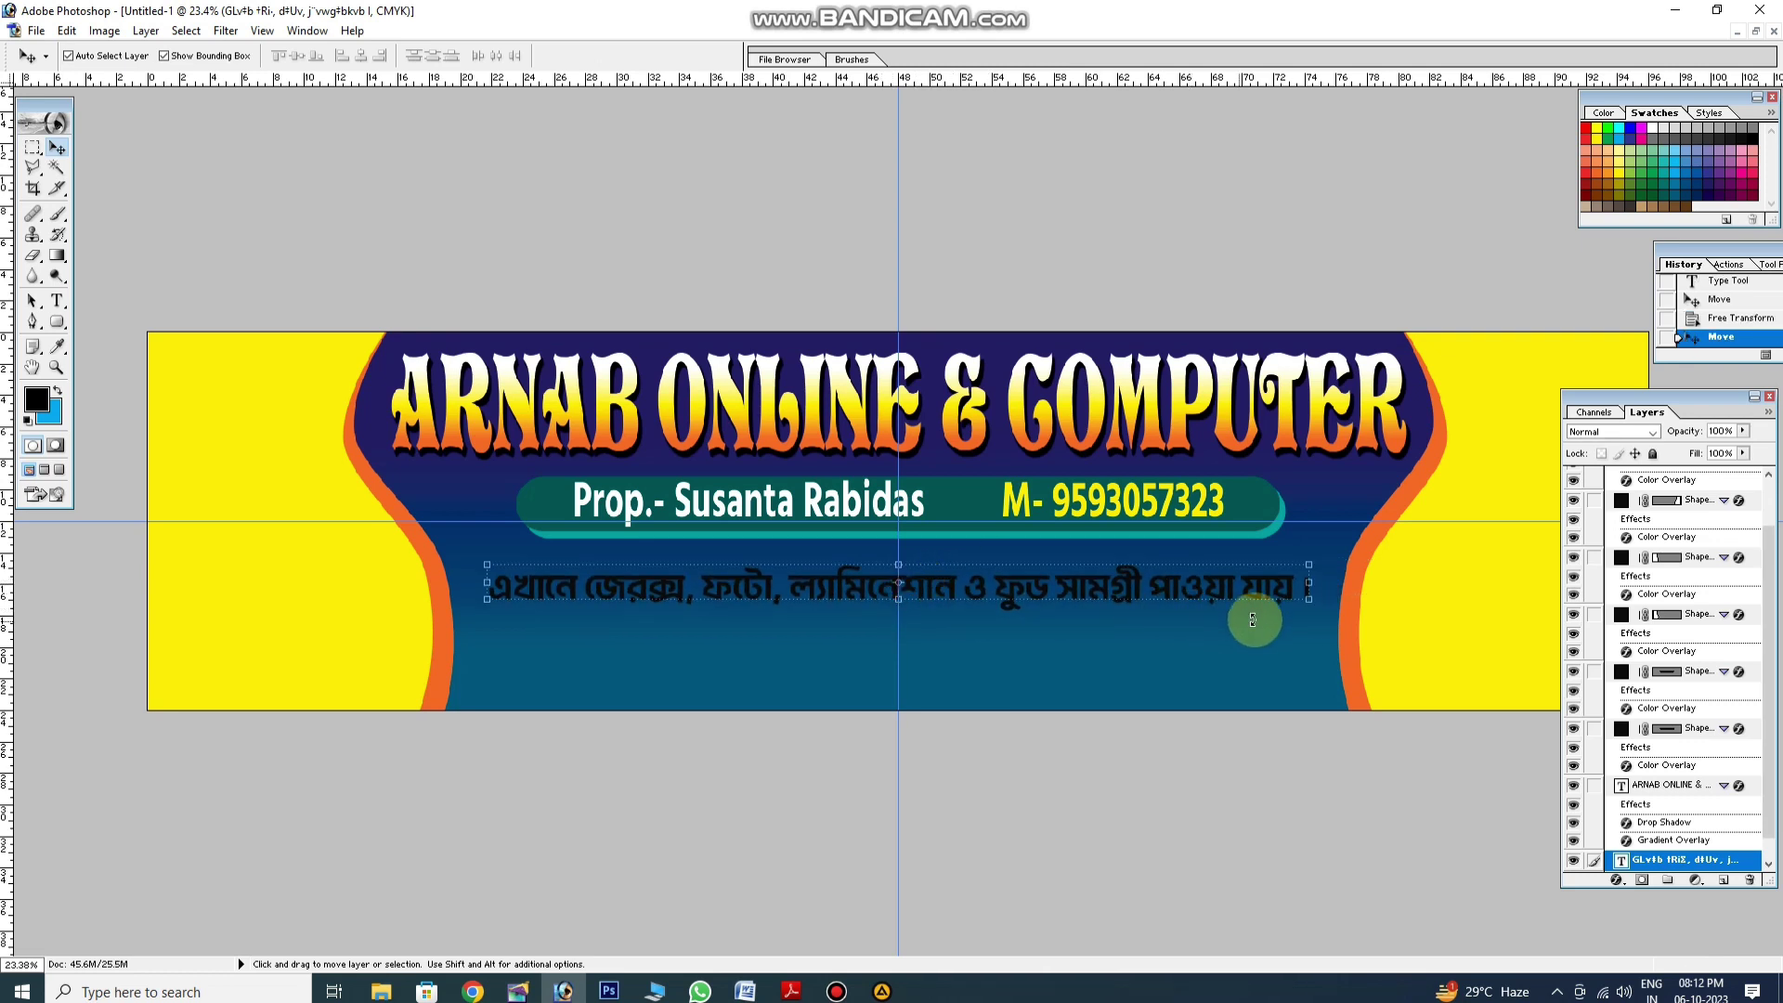
pyautogui.moveTo(1309, 589); pyautogui.dragTo(1235, 557)
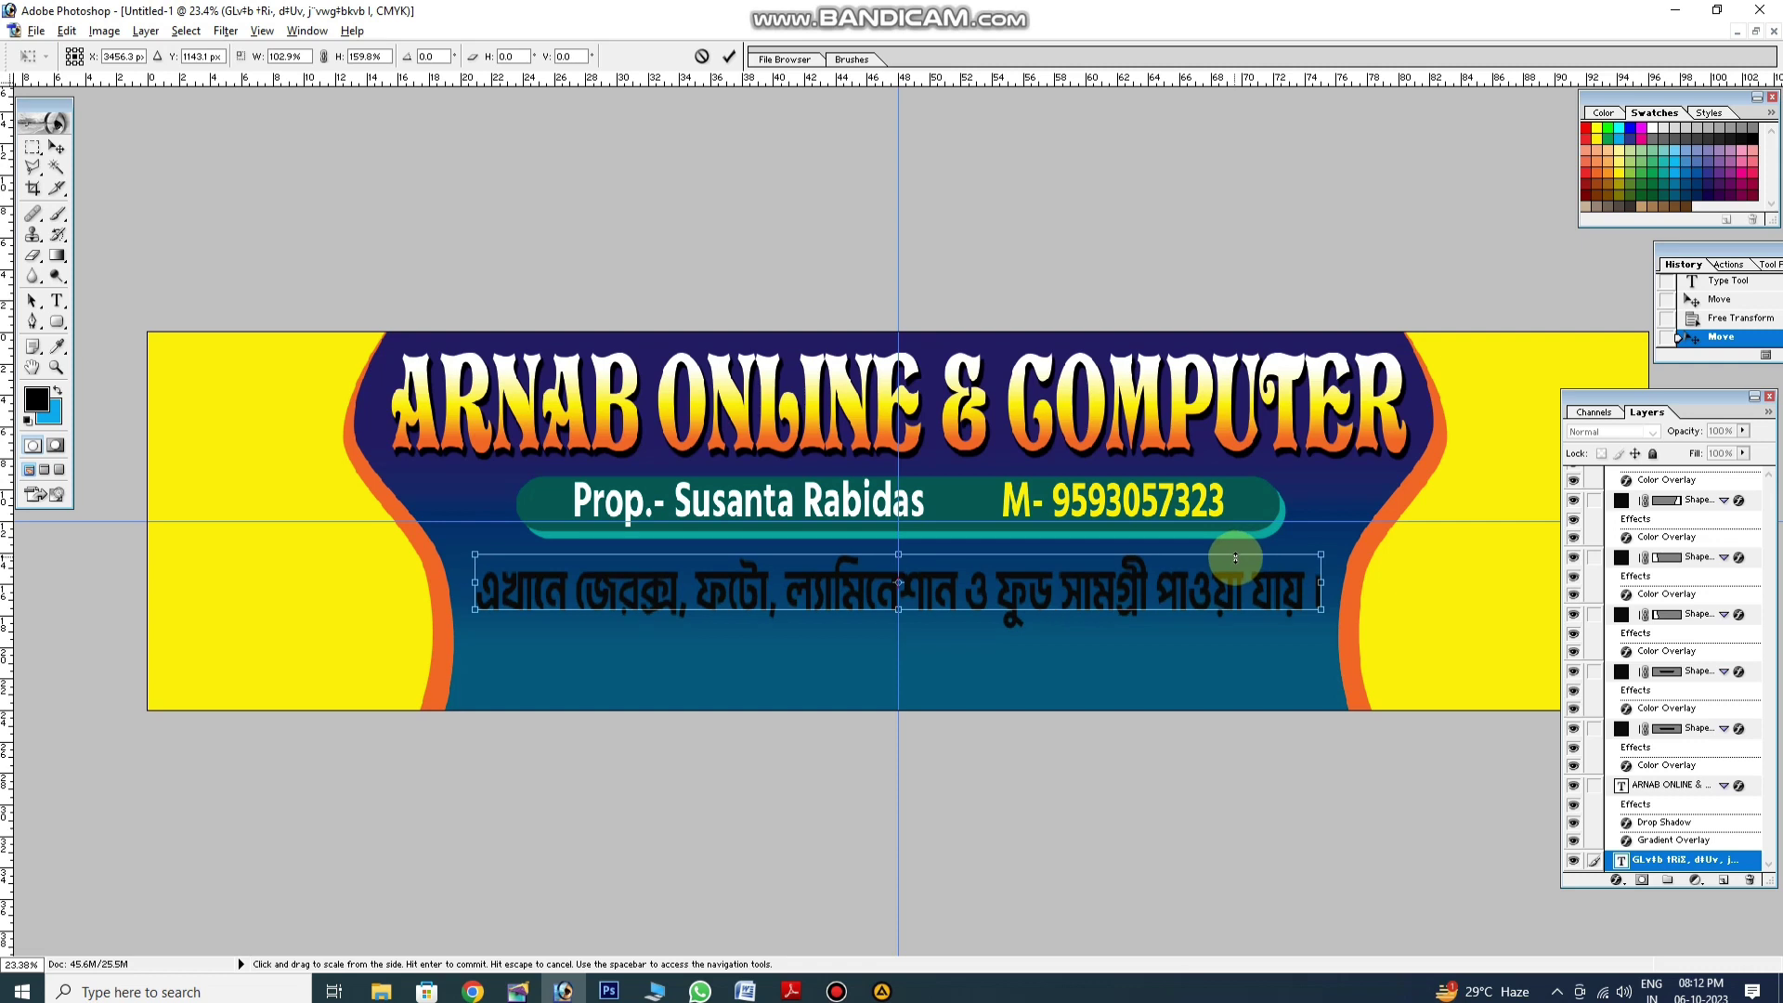
pyautogui.press('Return')
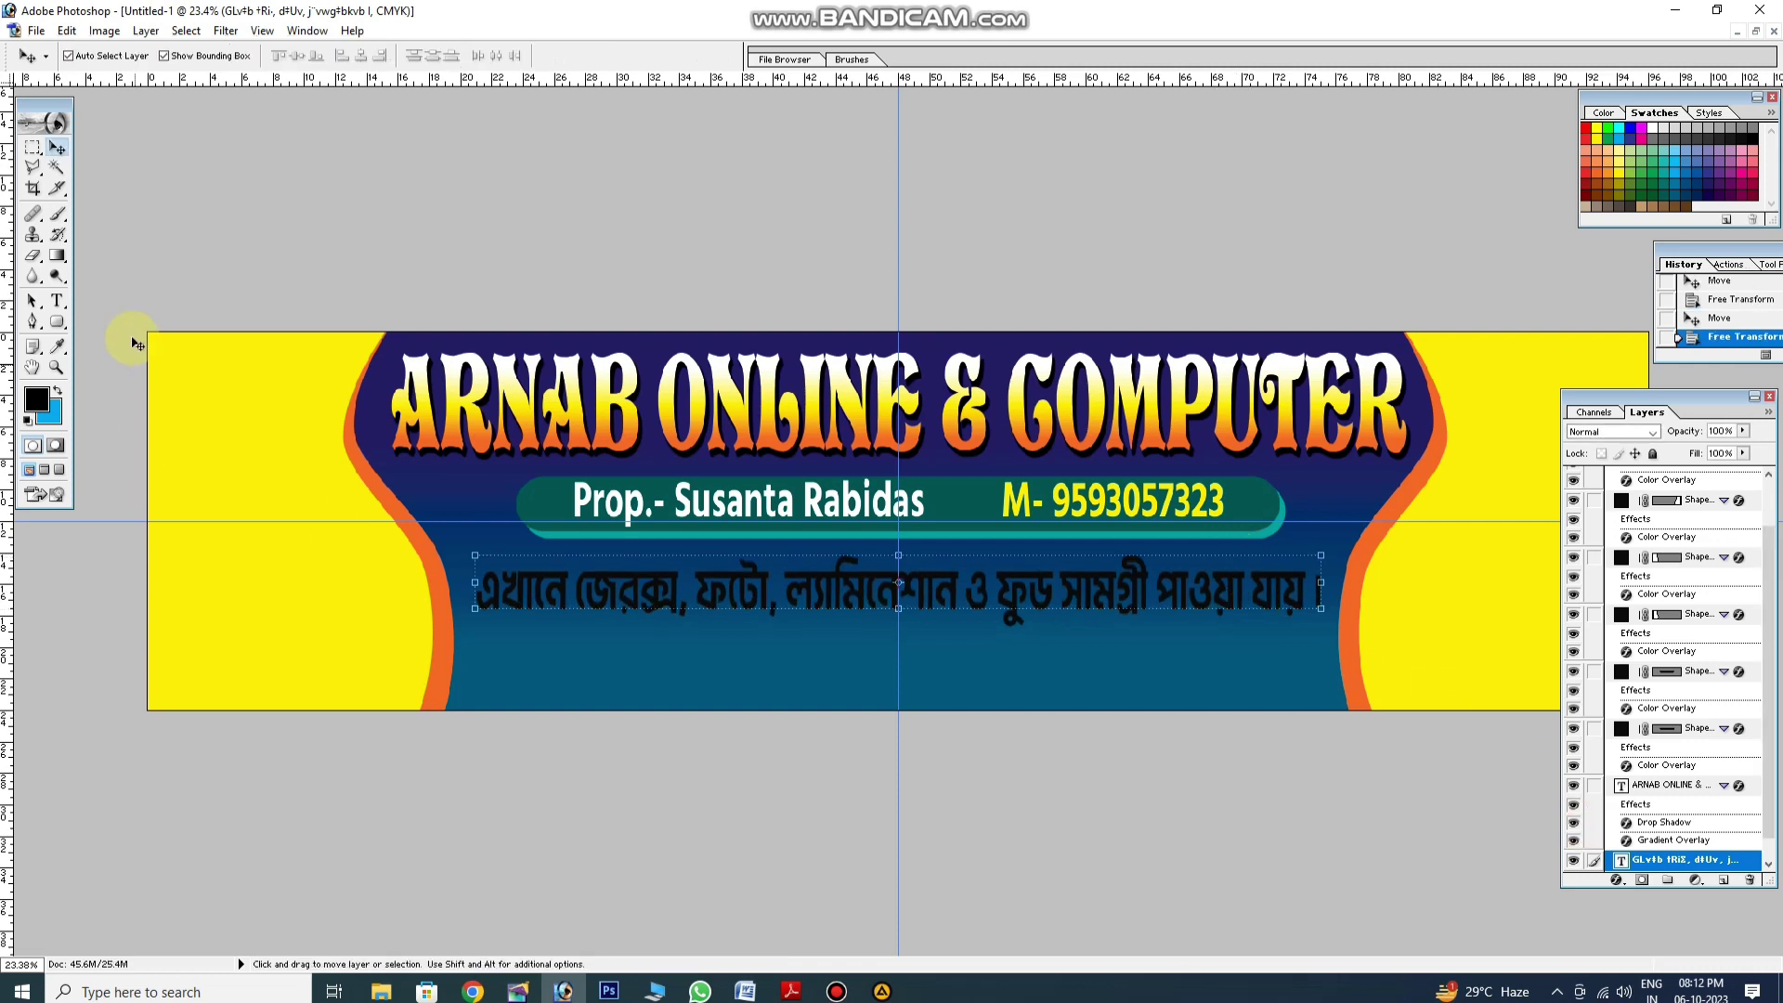
# - Select all the Bengali text to change its colour
pyautogui.click(63, 302)
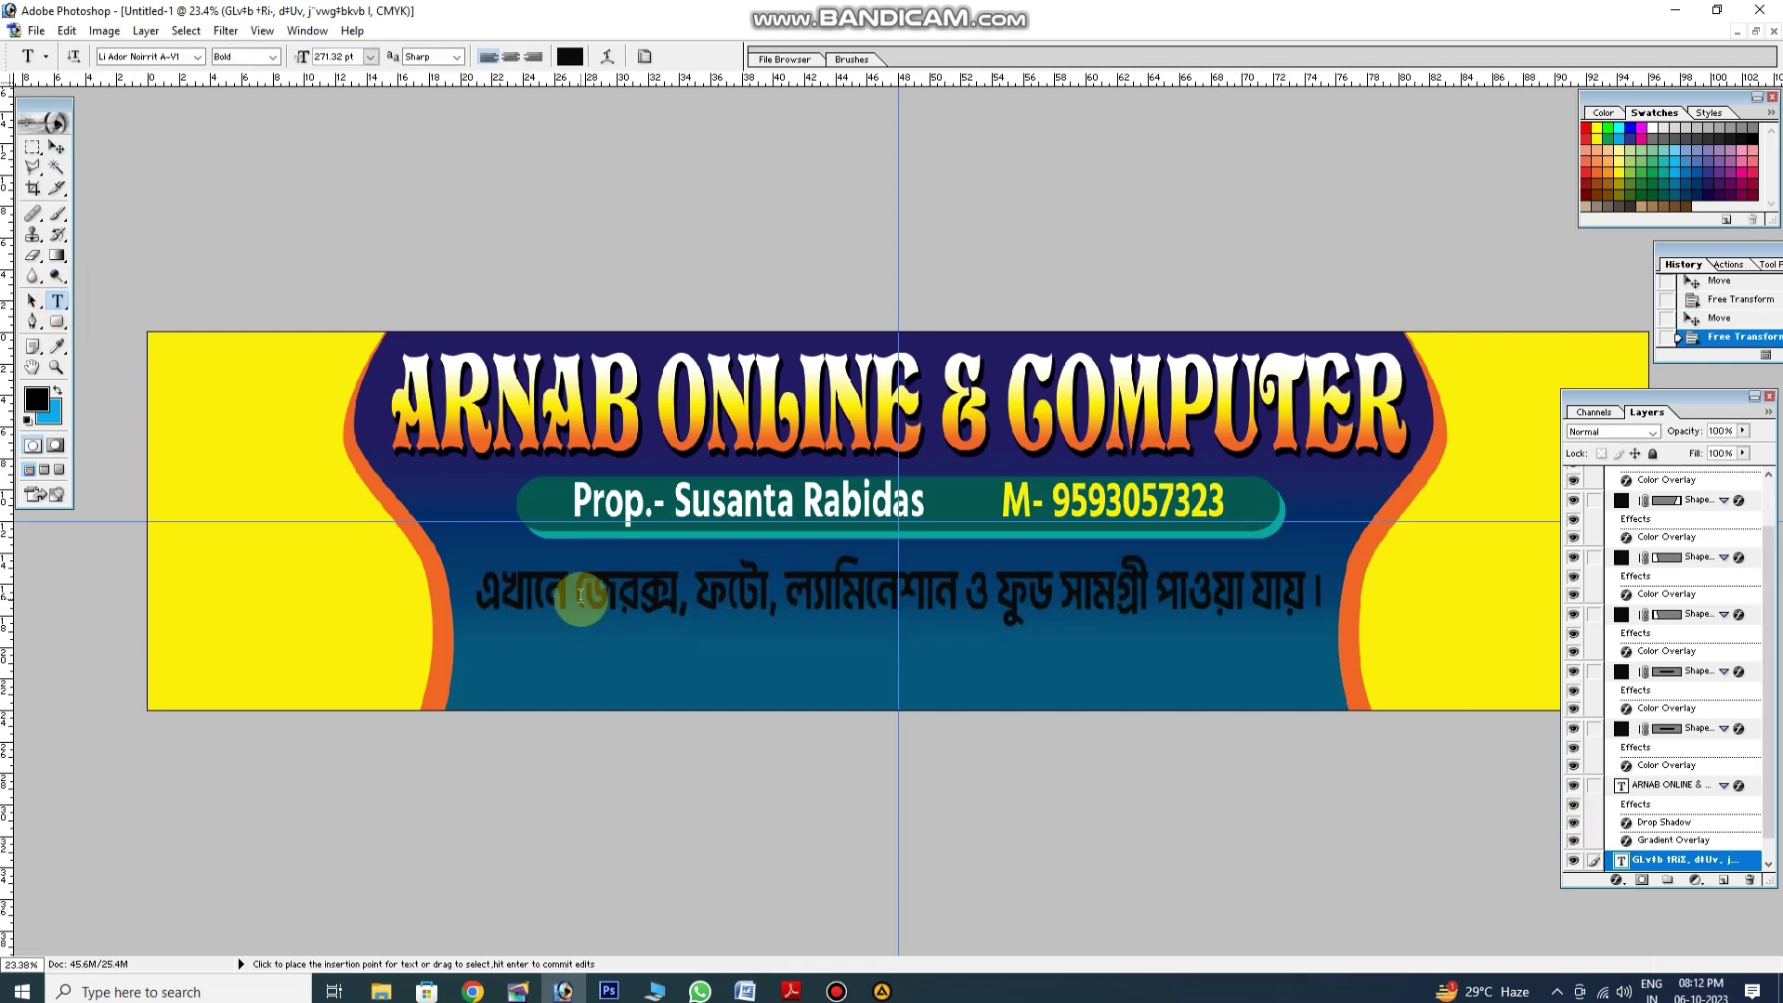
pyautogui.click(580, 595)
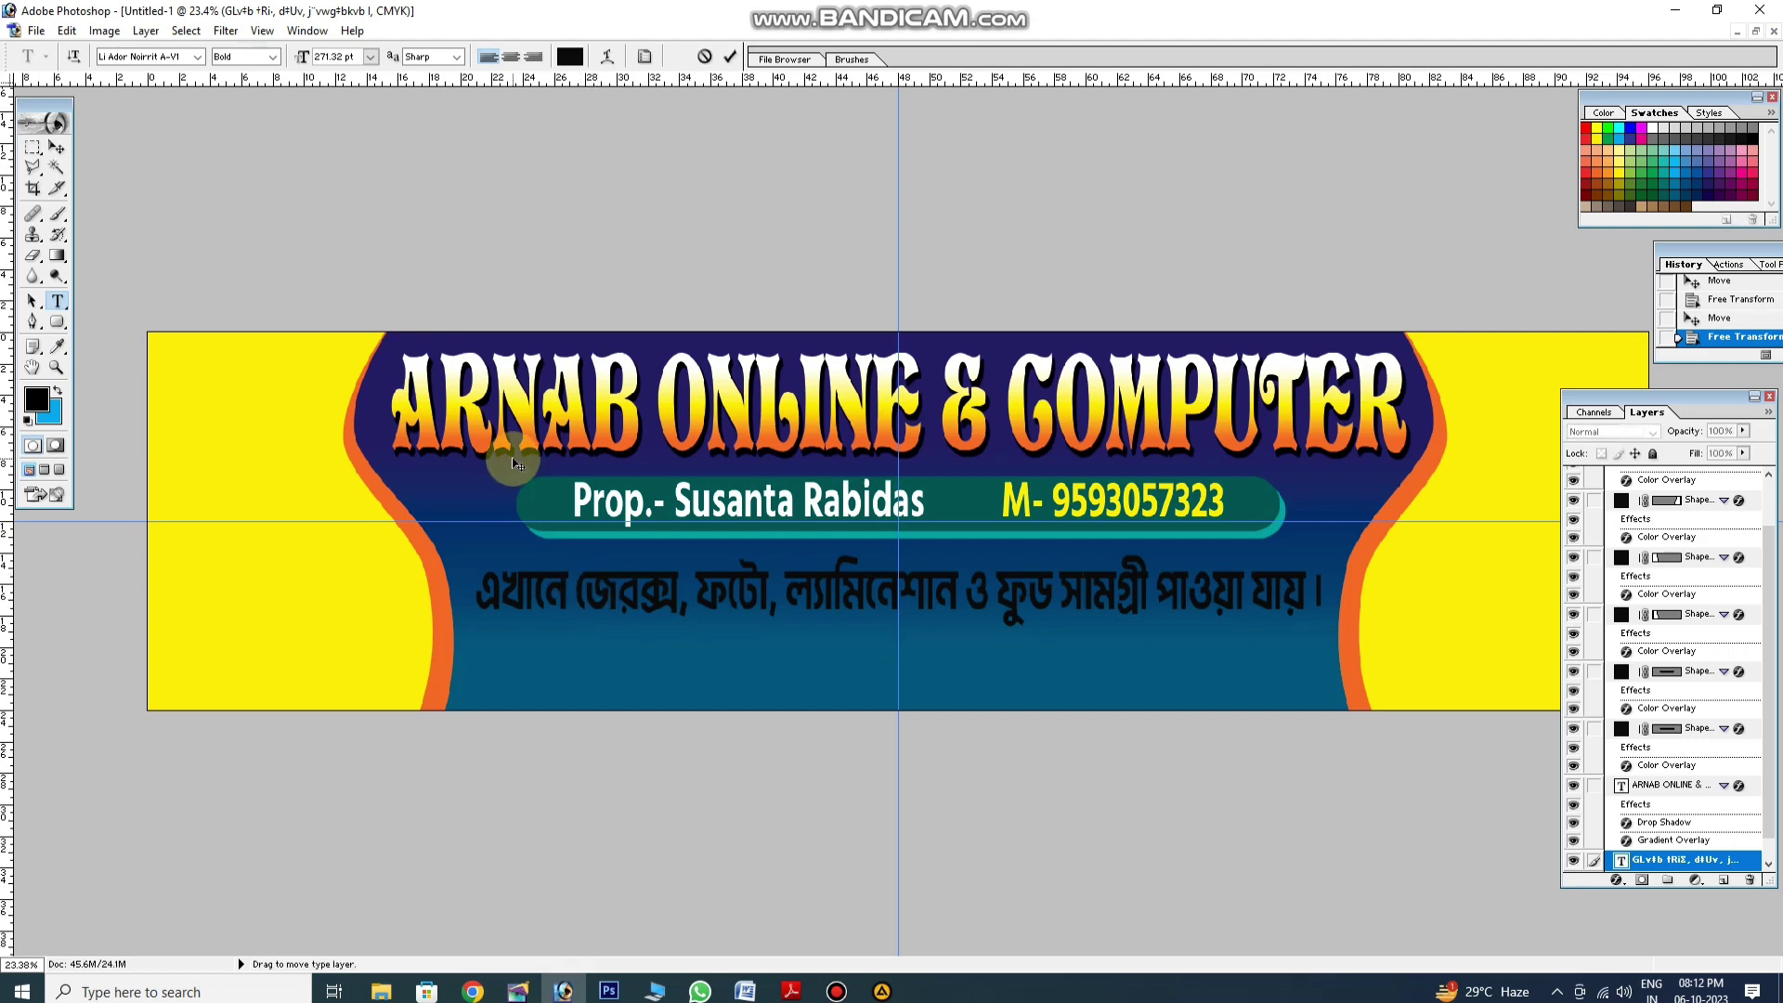
pyautogui.hotkey('ctrl', 'a')
pyautogui.click(570, 57)
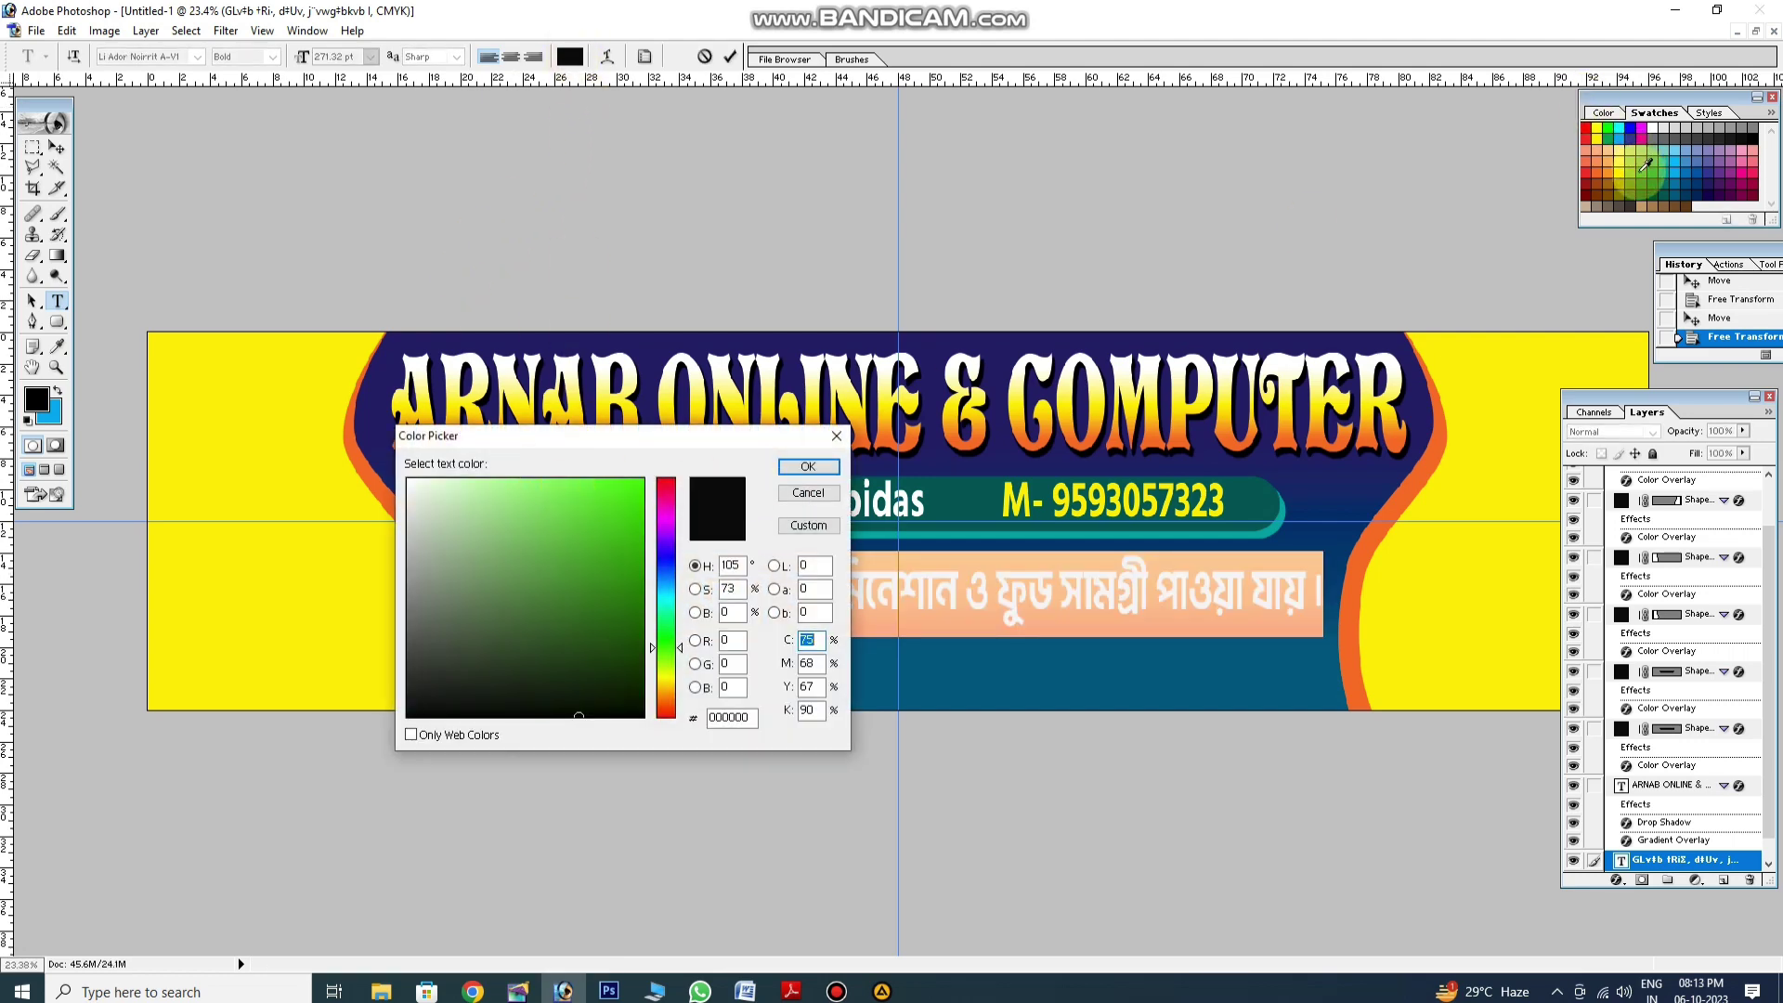
# - Change the Bengali text colour to white, after briefly trying green, and commit it
pyautogui.click(1640, 178)
pyautogui.click(808, 466)
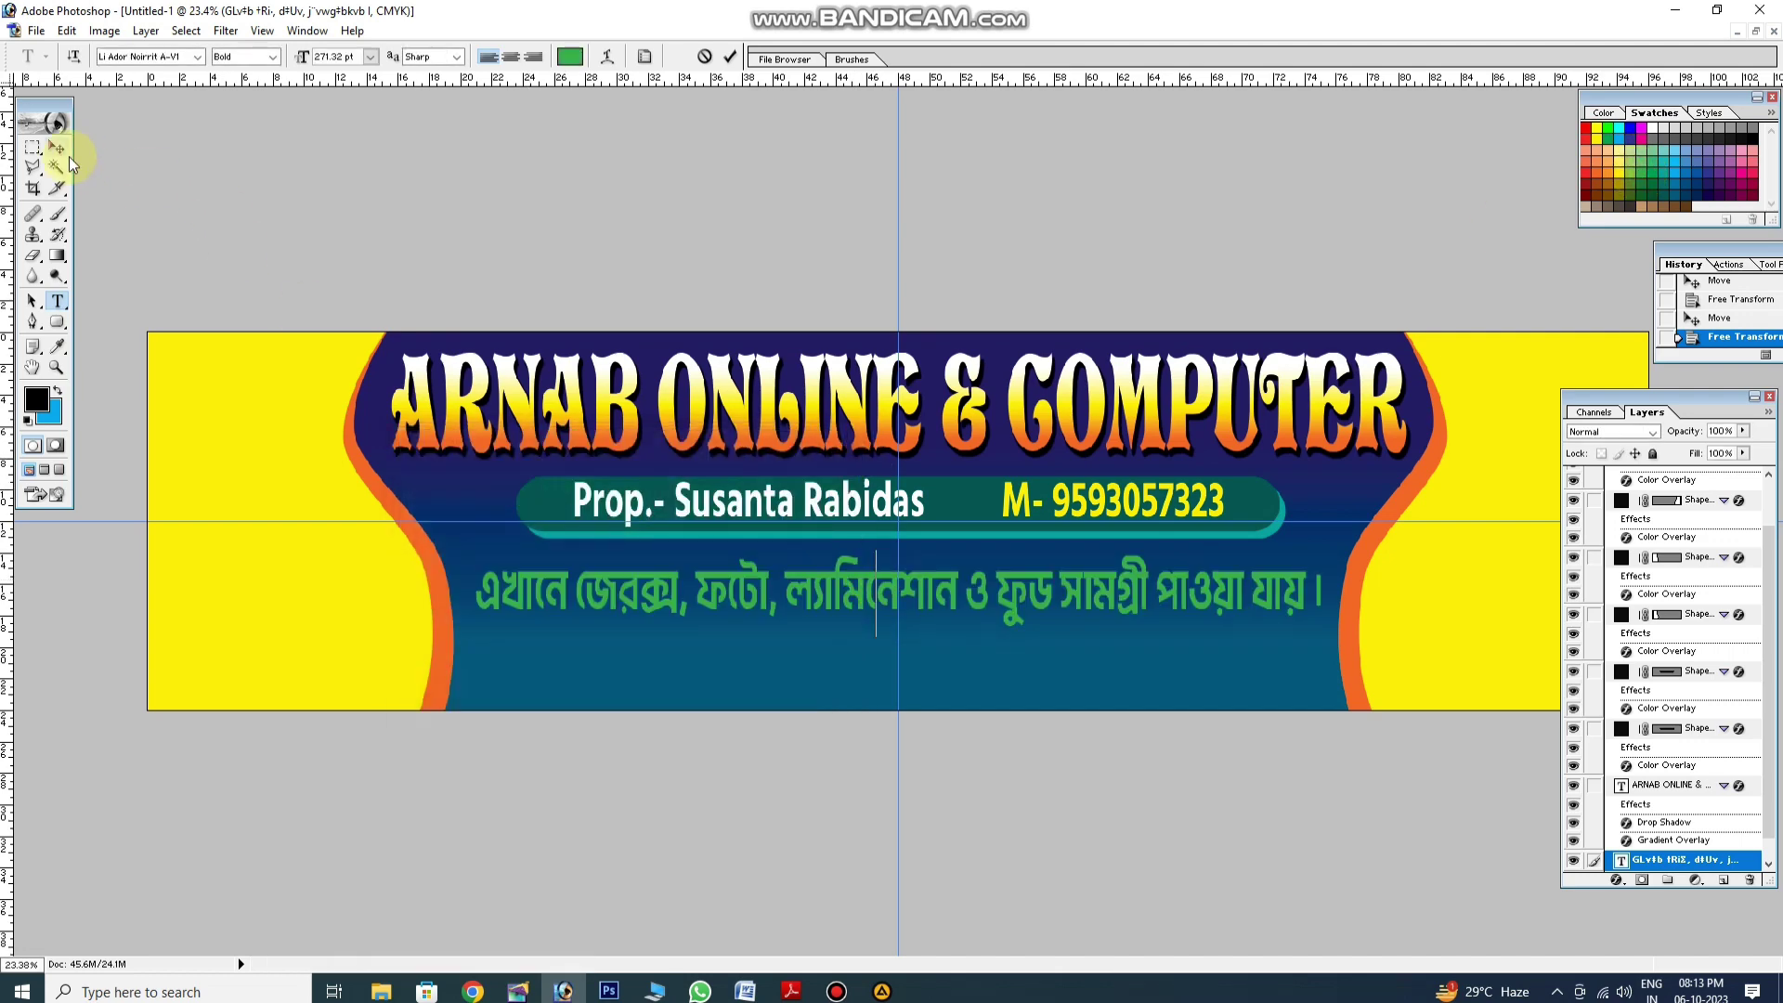
pyautogui.click(570, 56)
pyautogui.click(437, 476)
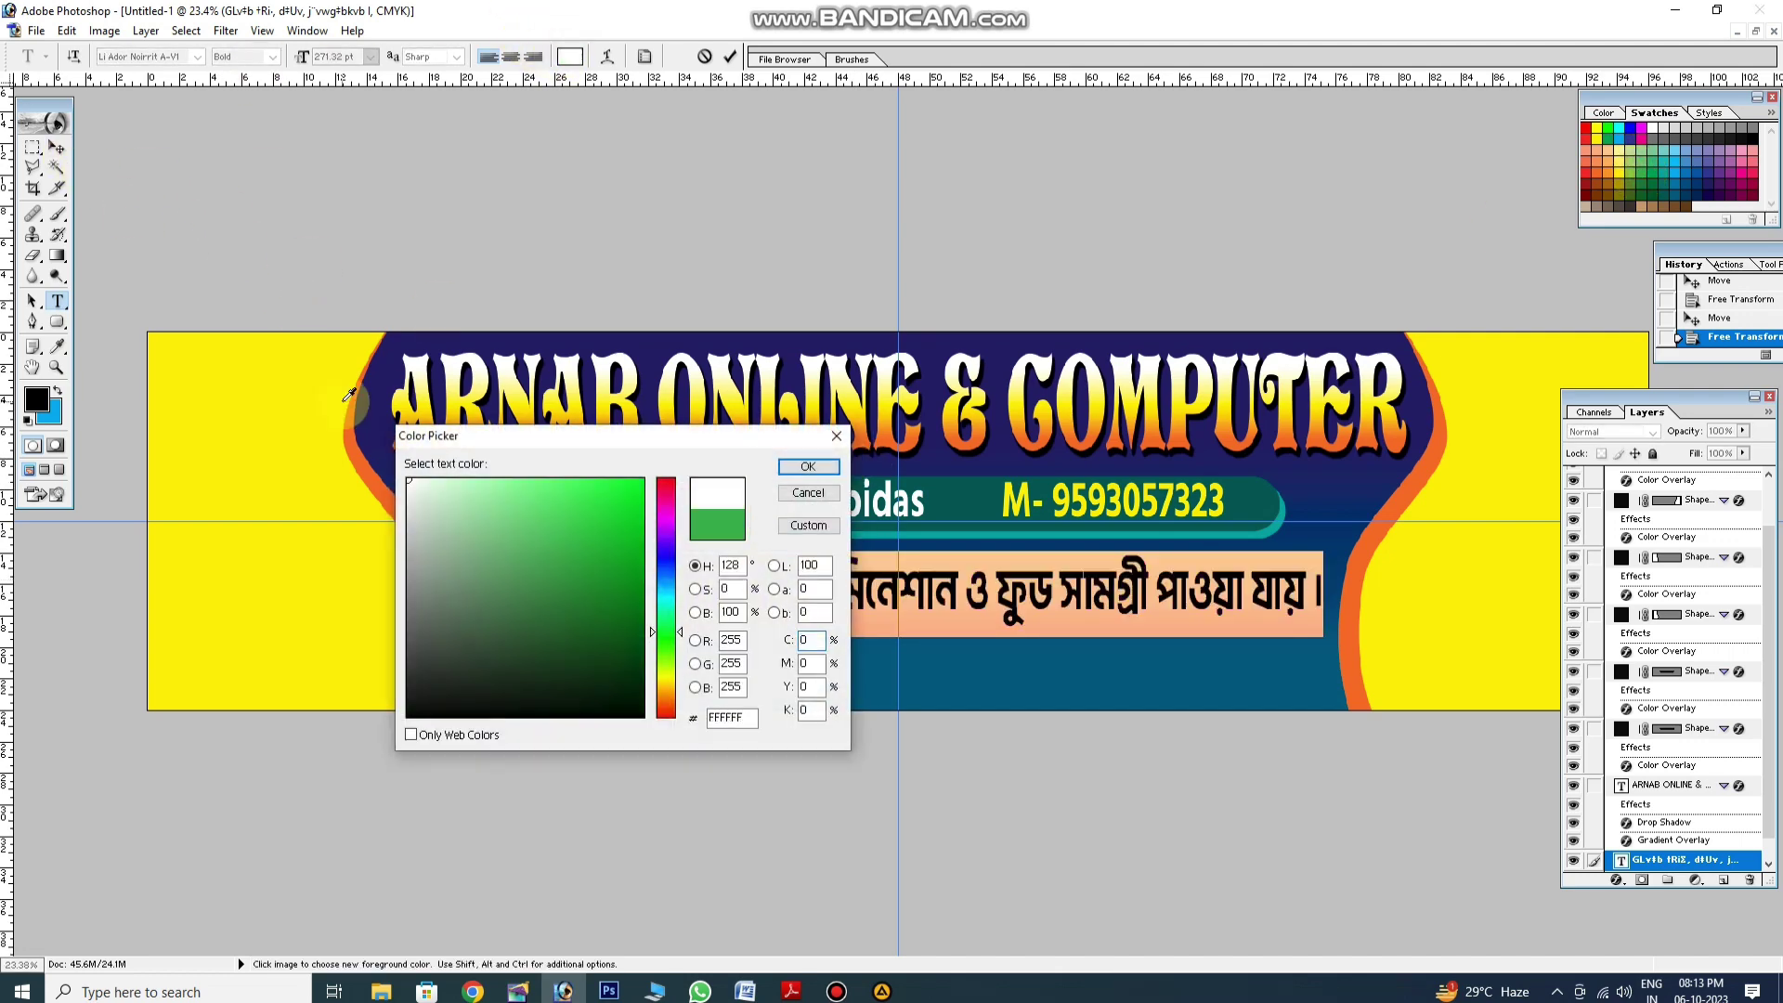
pyautogui.click(807, 466)
pyautogui.hotkey('ctrl', 'Return')
pyautogui.click(57, 147)
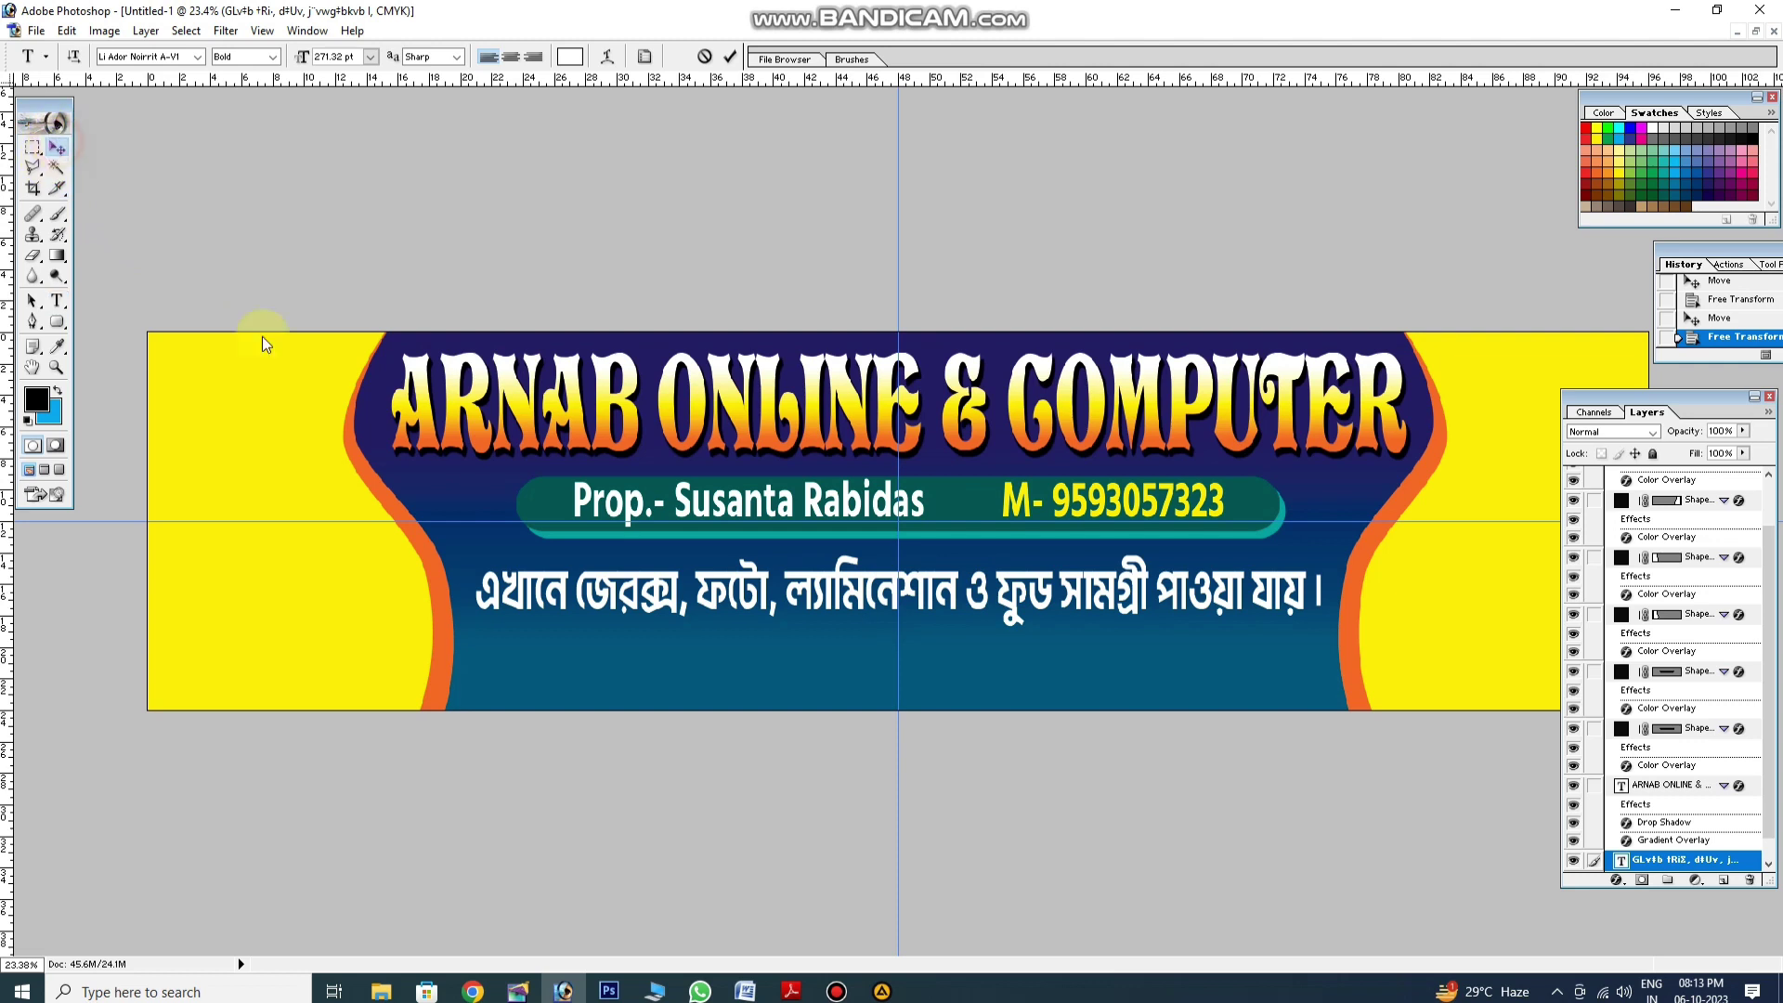
pyautogui.click(837, 992)
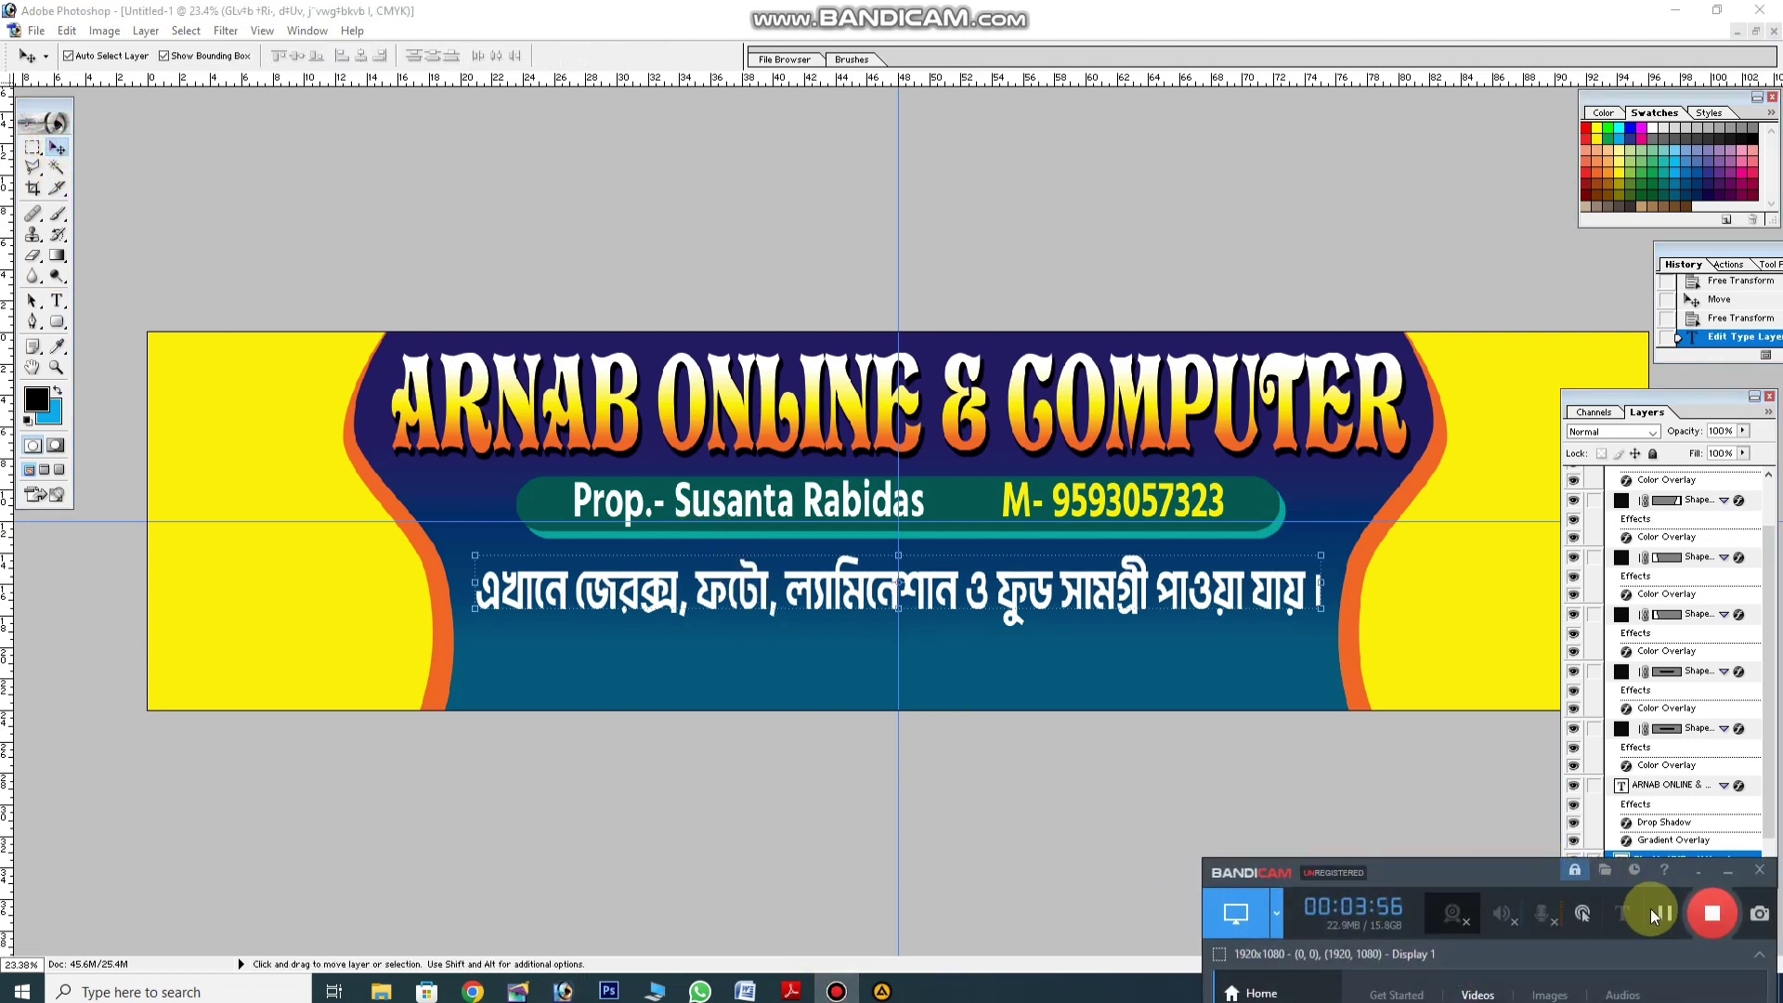
# - Draw a black rectangle below the Bengali text and stretch it across the banner
pyautogui.click(182, 366)
pyautogui.moveTo(57, 321); pyautogui.dragTo(139, 332)
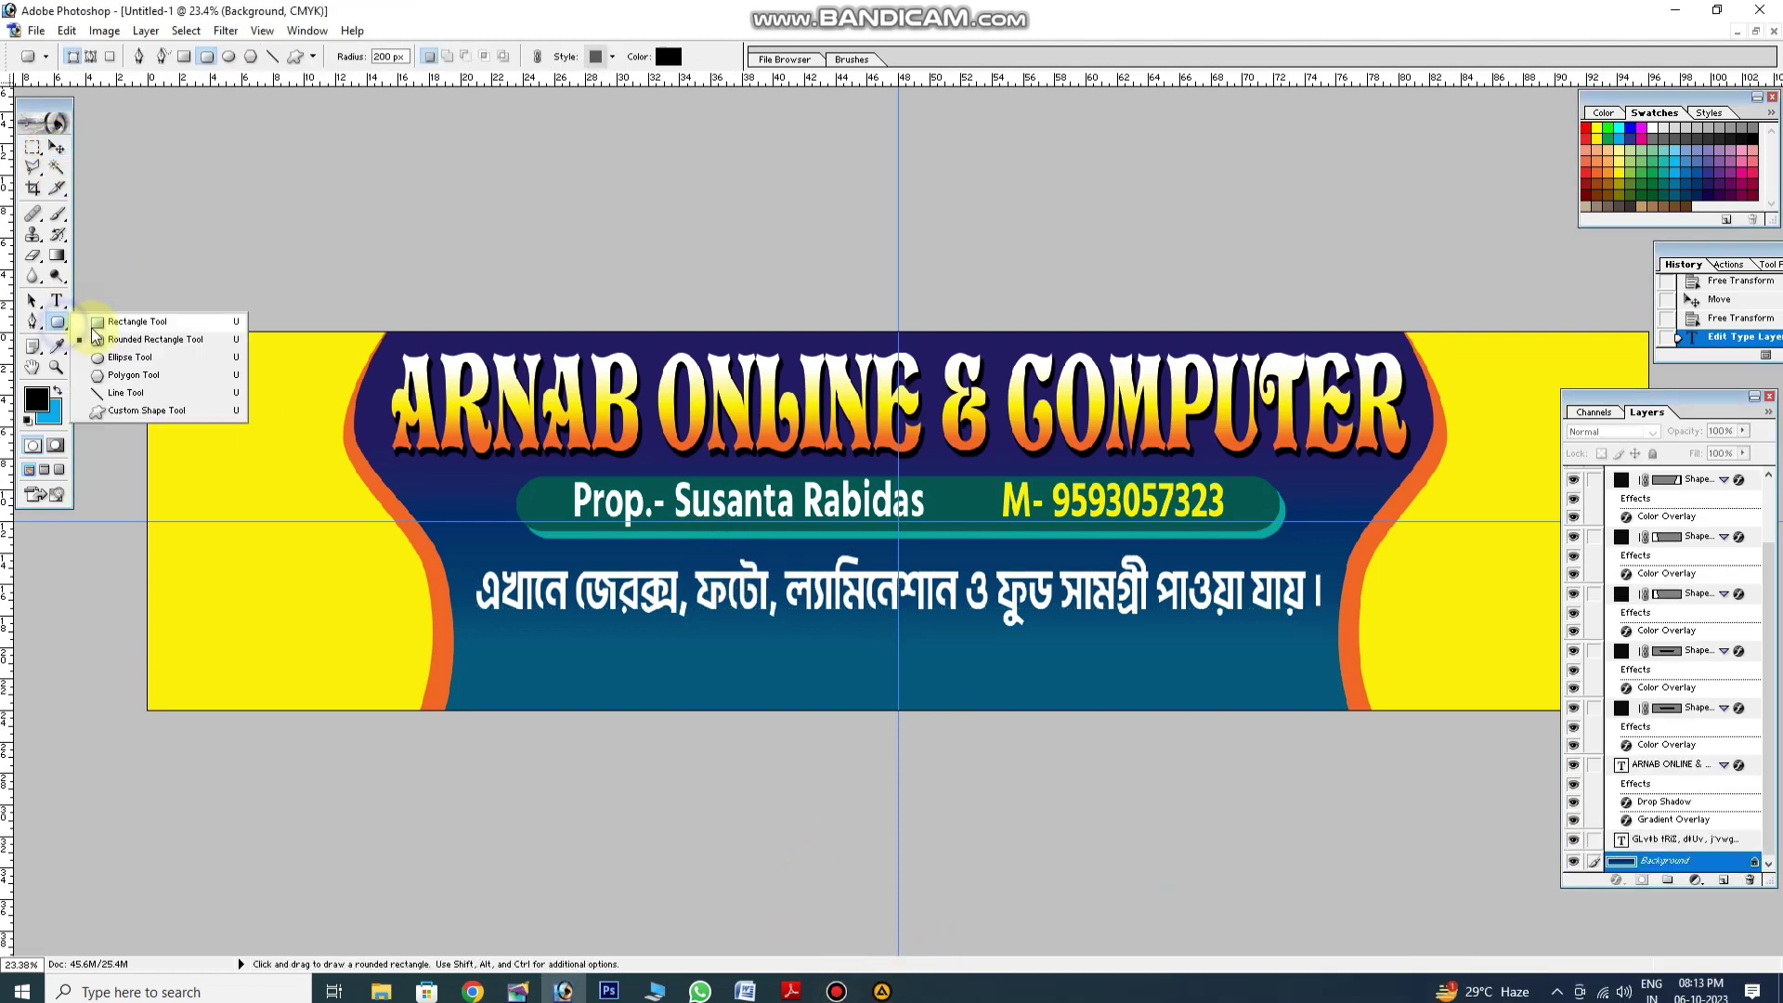
pyautogui.moveTo(517, 655); pyautogui.dragTo(1221, 714)
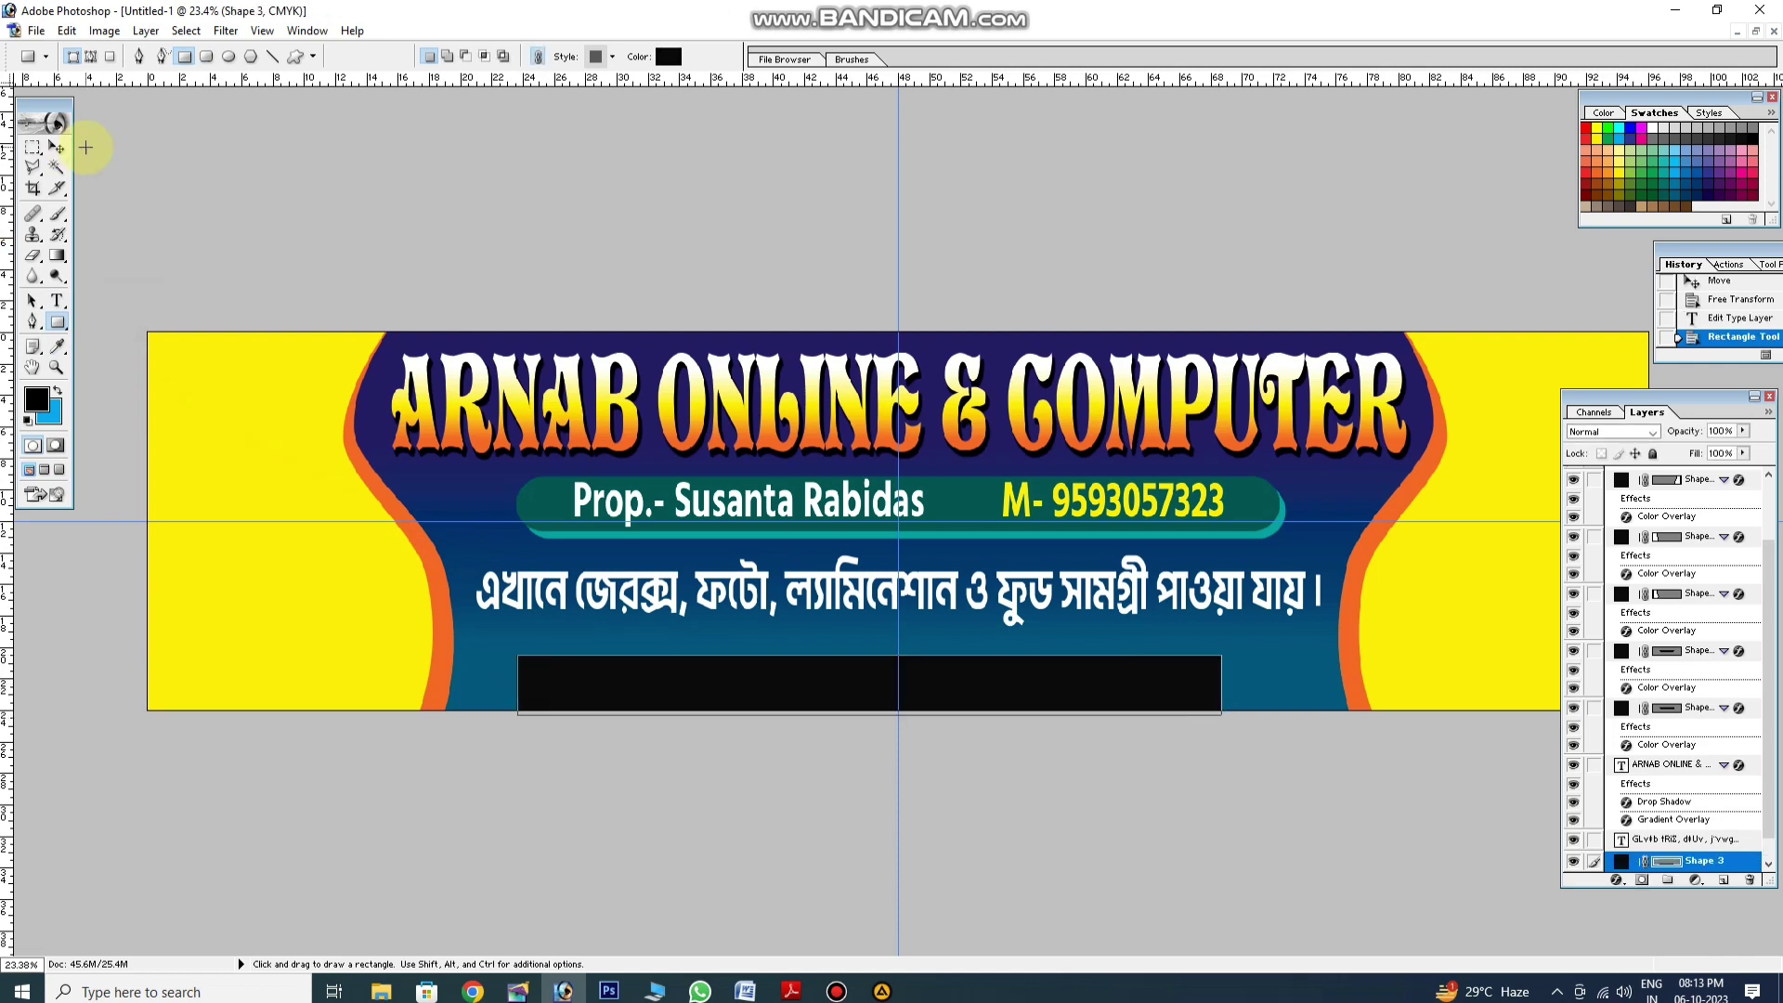
pyautogui.click(57, 148)
pyautogui.moveTo(980, 671); pyautogui.dragTo(1009, 666)
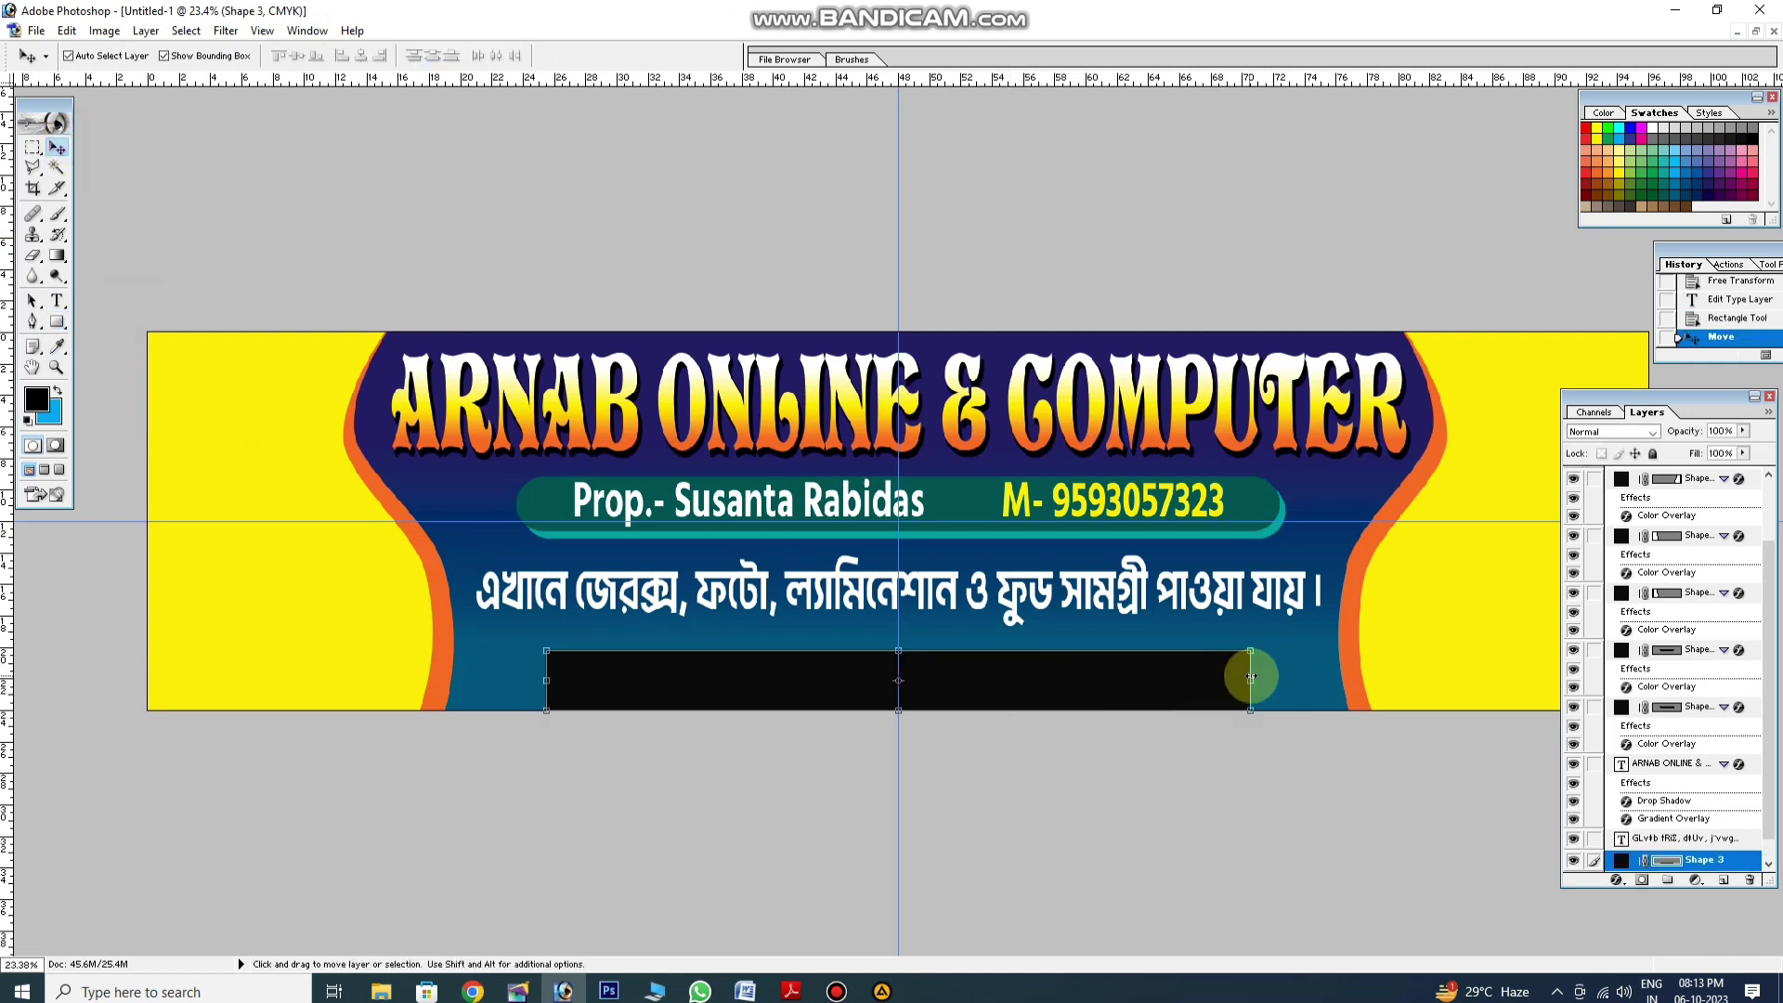
pyautogui.moveTo(1251, 677); pyautogui.dragTo(1377, 676)
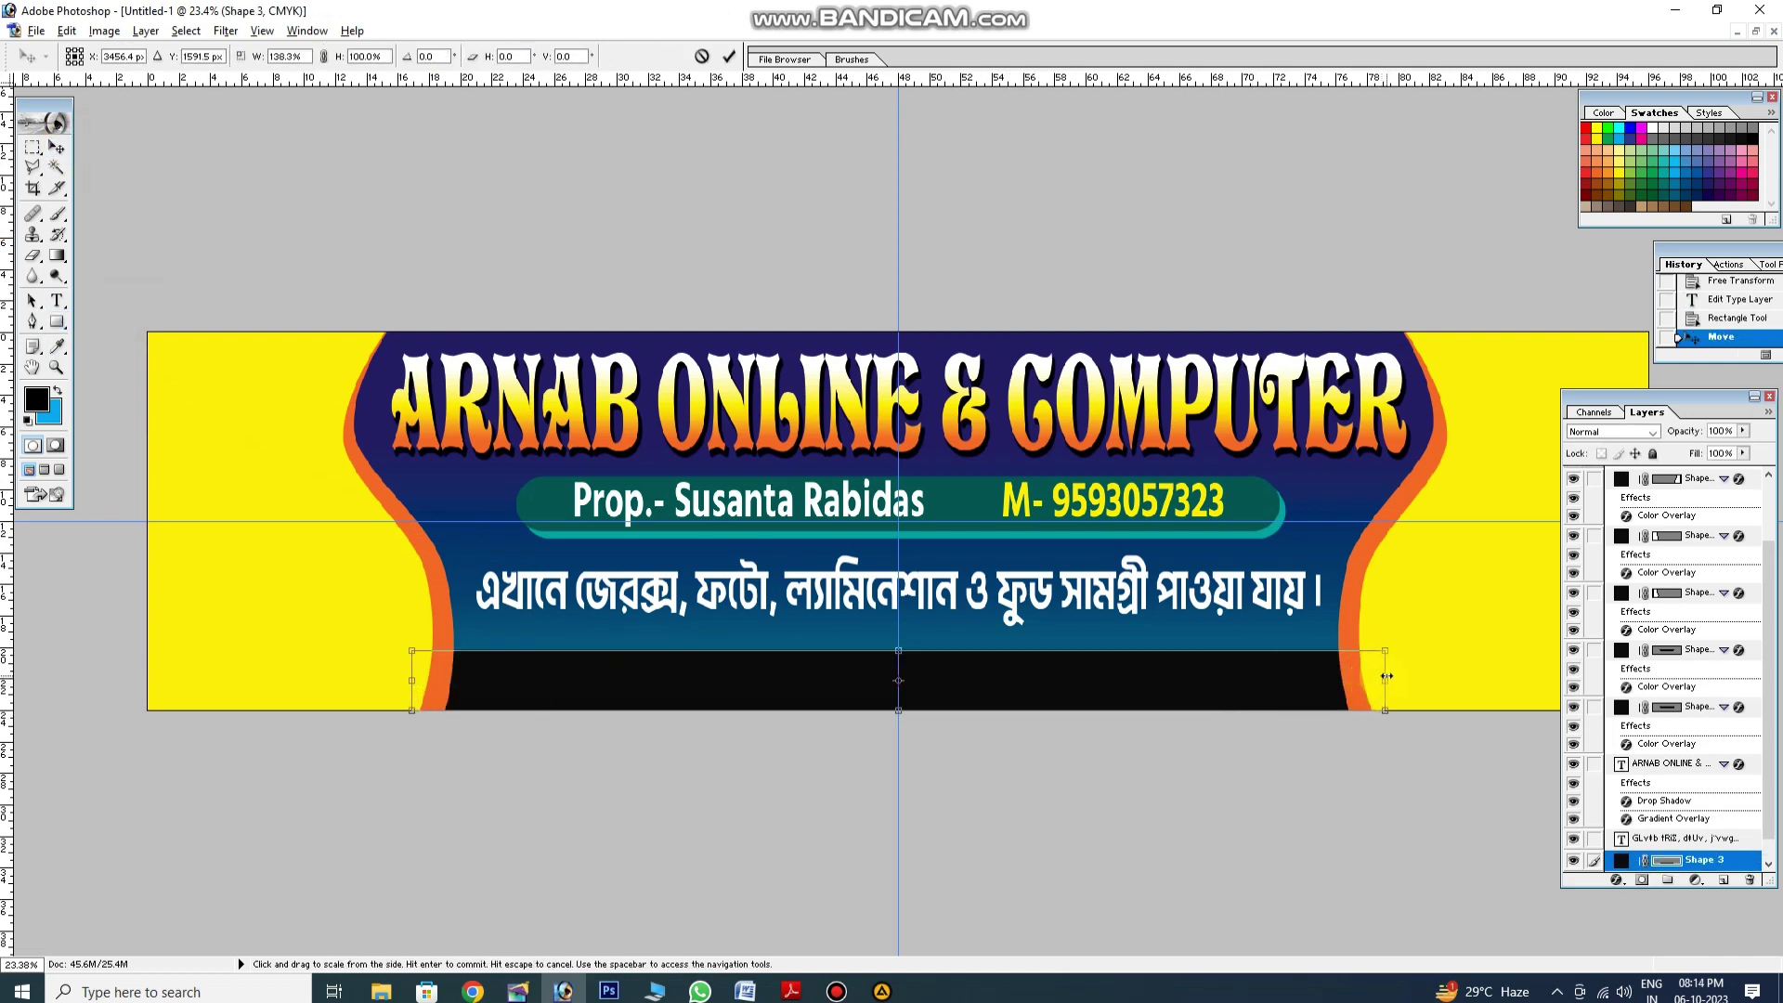
pyautogui.press('Return')
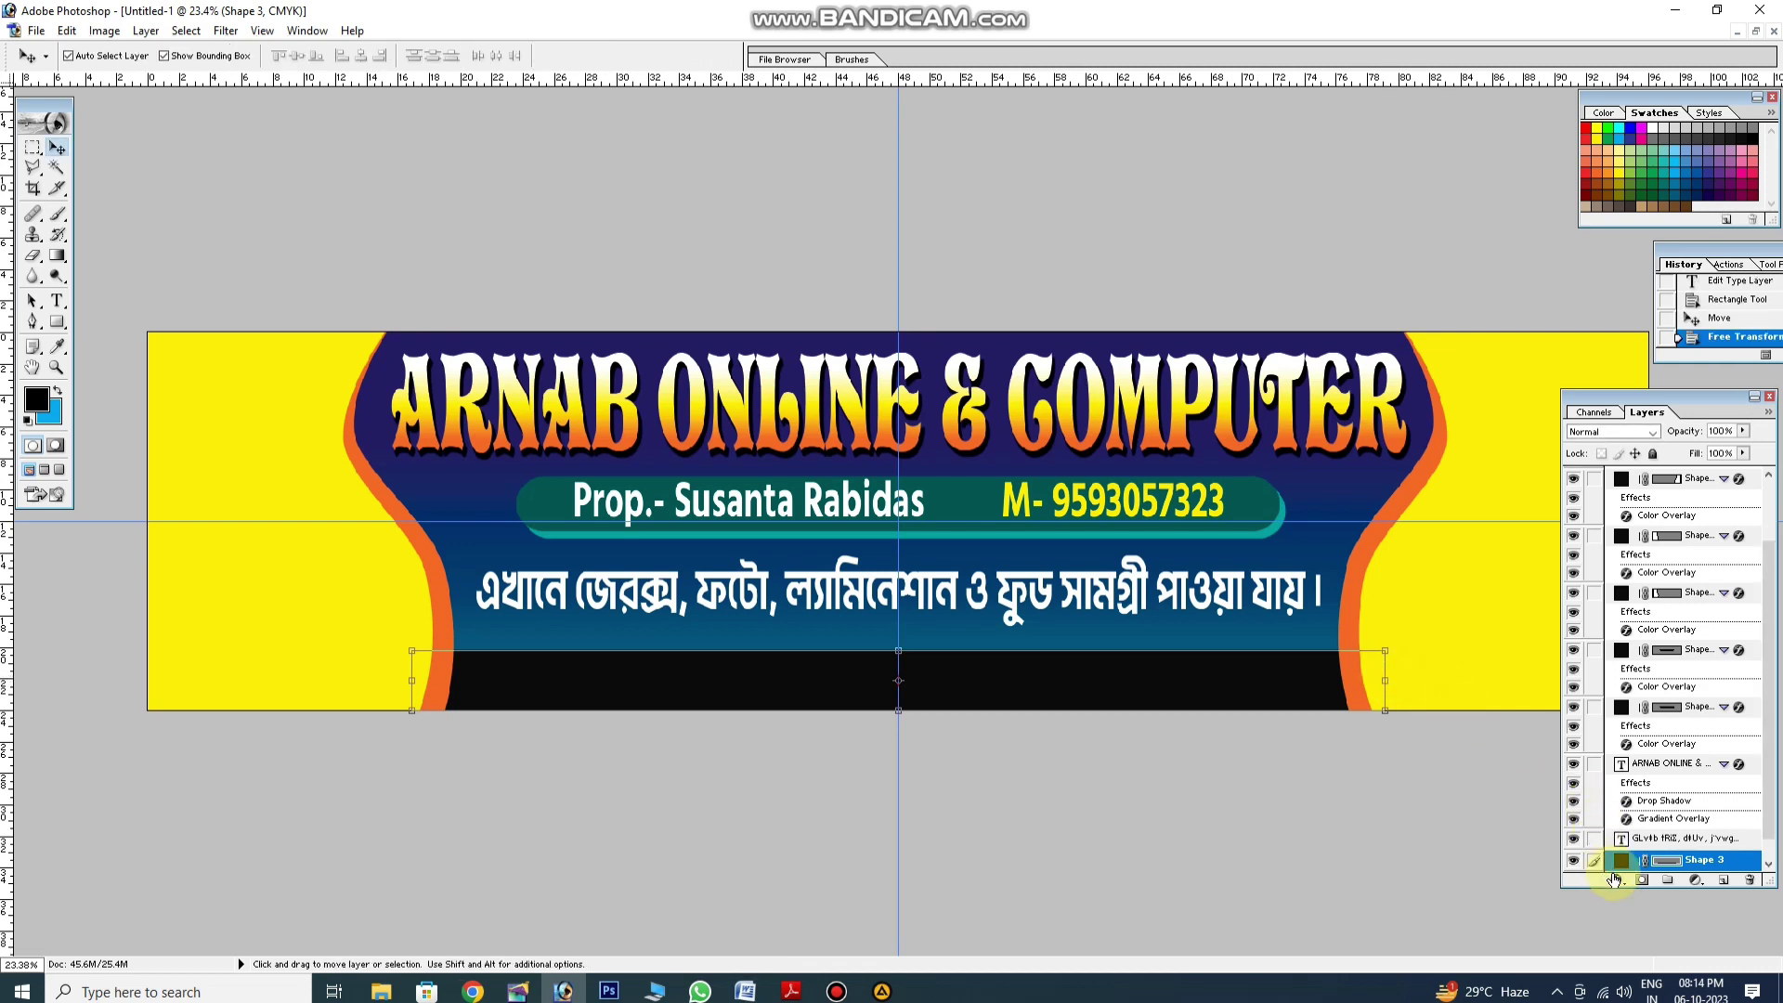
# - Reselect the black bar and add a Color Overlay layer style
pyautogui.click(1455, 621)
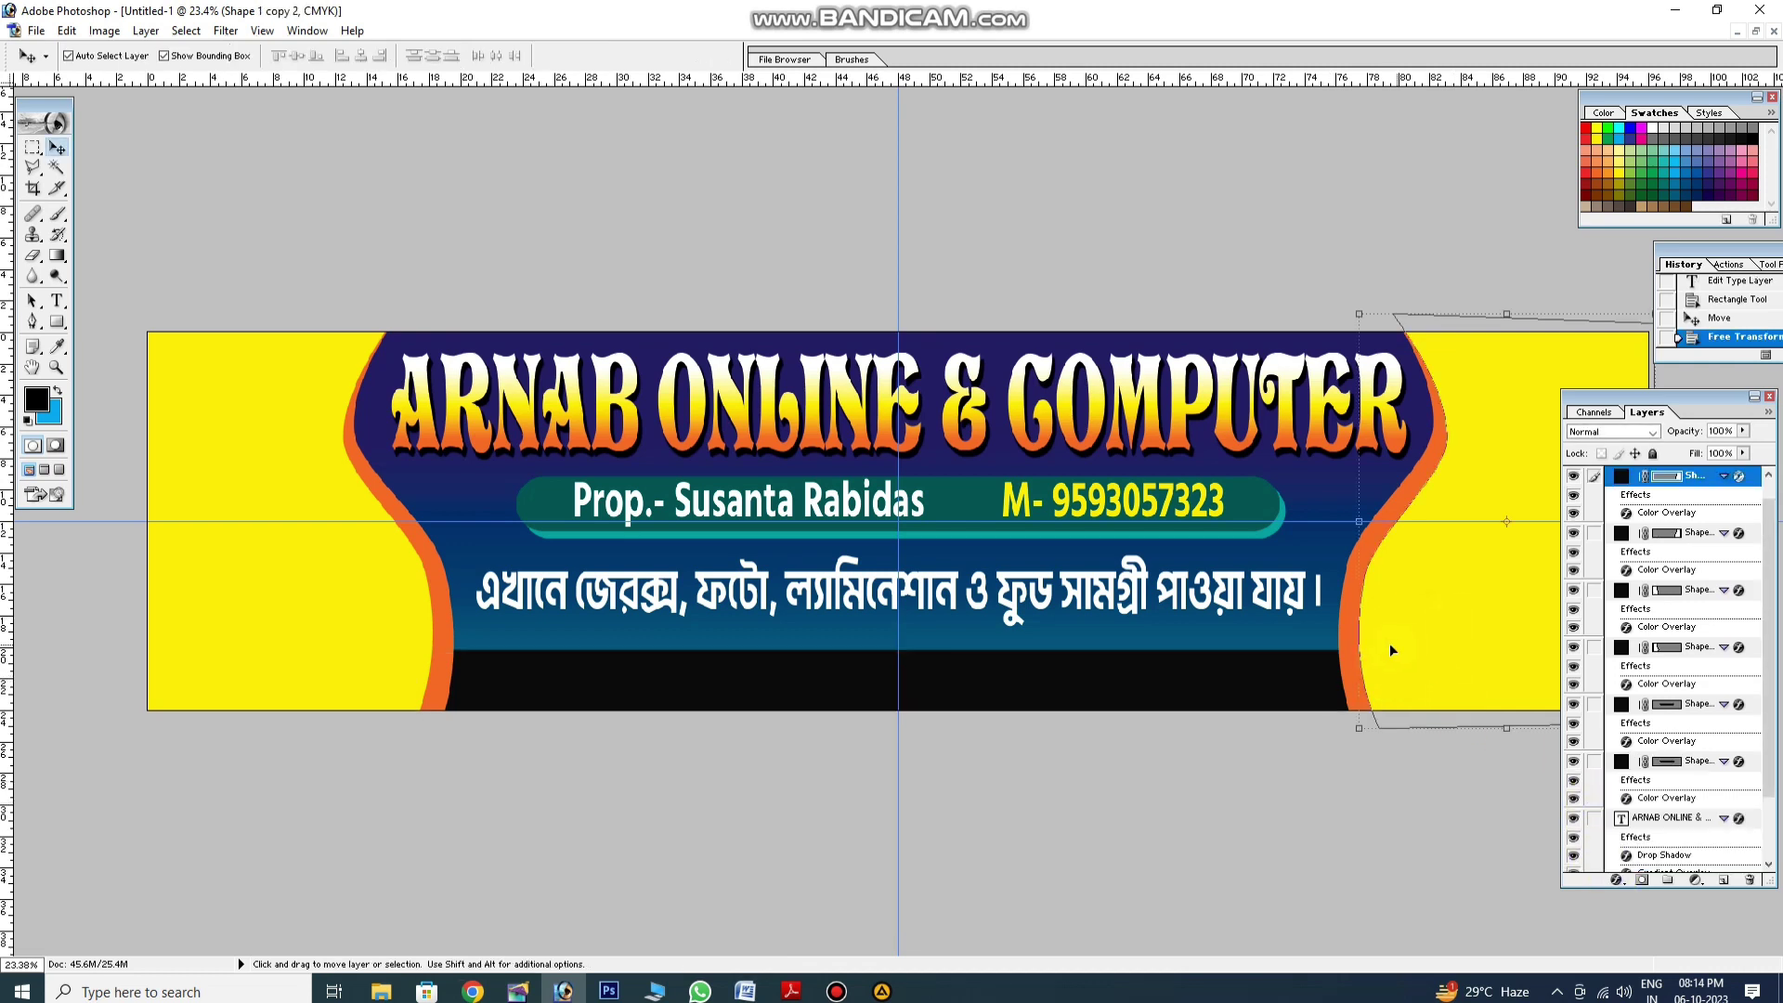
pyautogui.click(1259, 671)
pyautogui.click(1616, 879)
pyautogui.click(1658, 813)
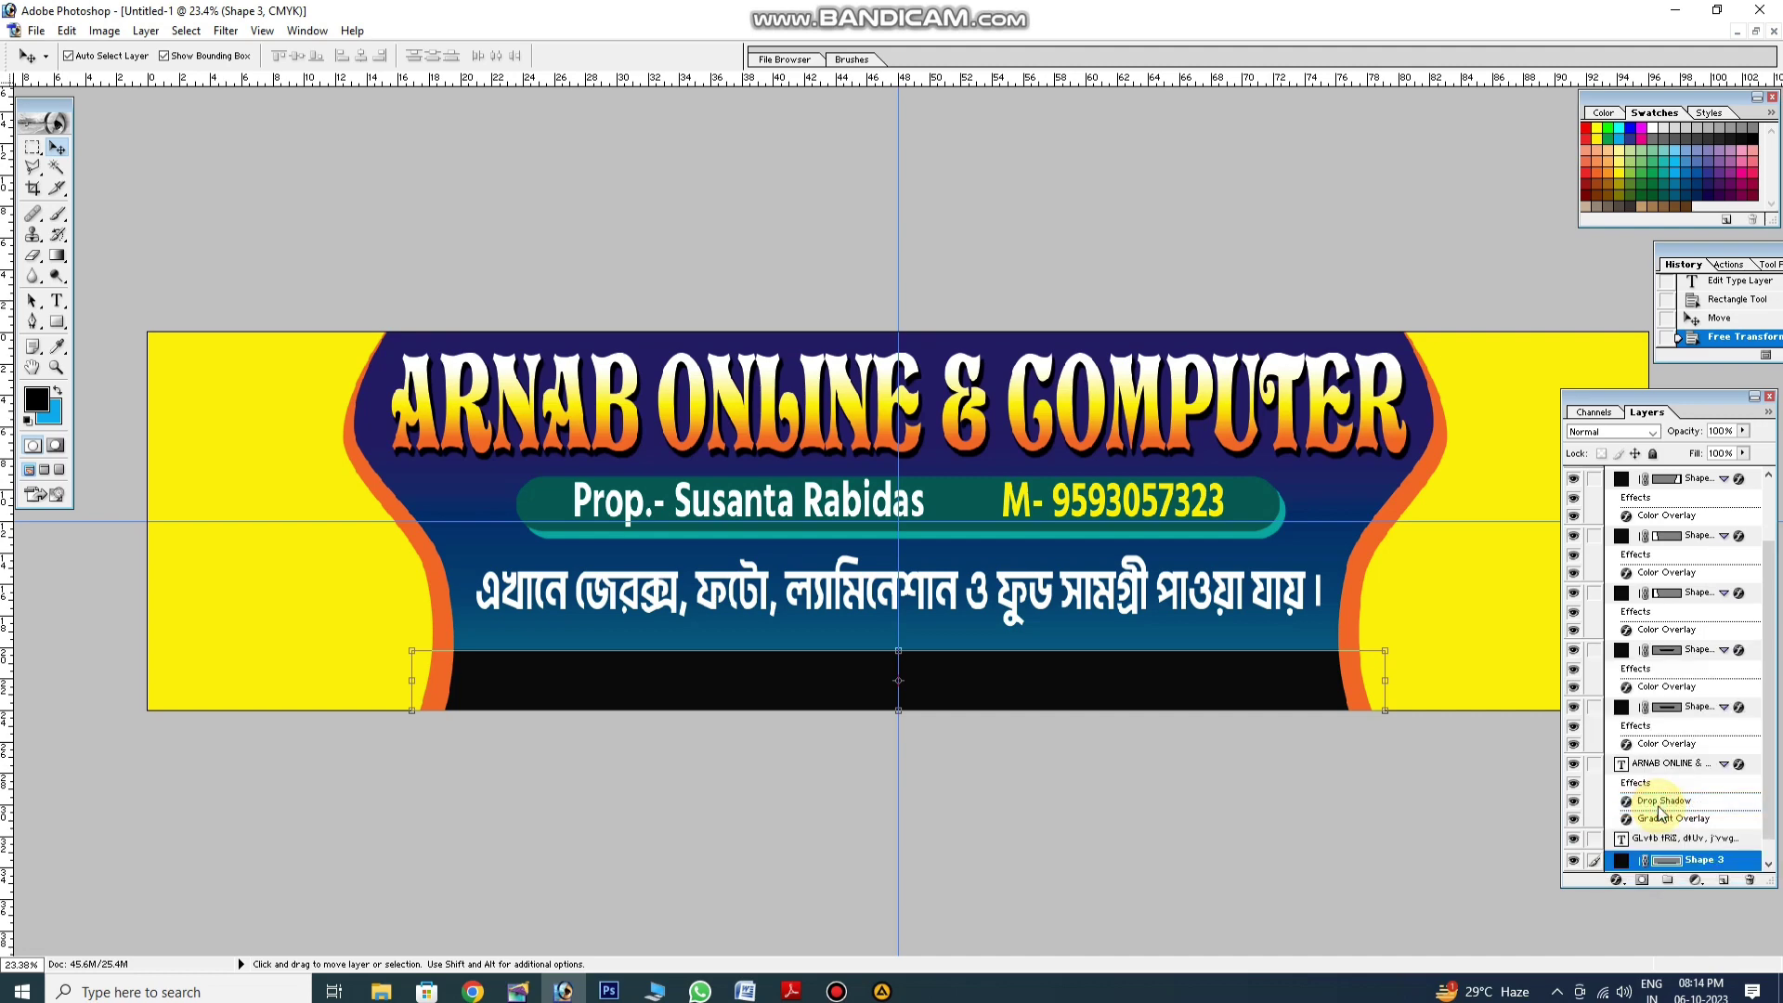
# - Apply a dark magenta-purple Color Overlay to the bottom bar
pyautogui.click(1027, 618)
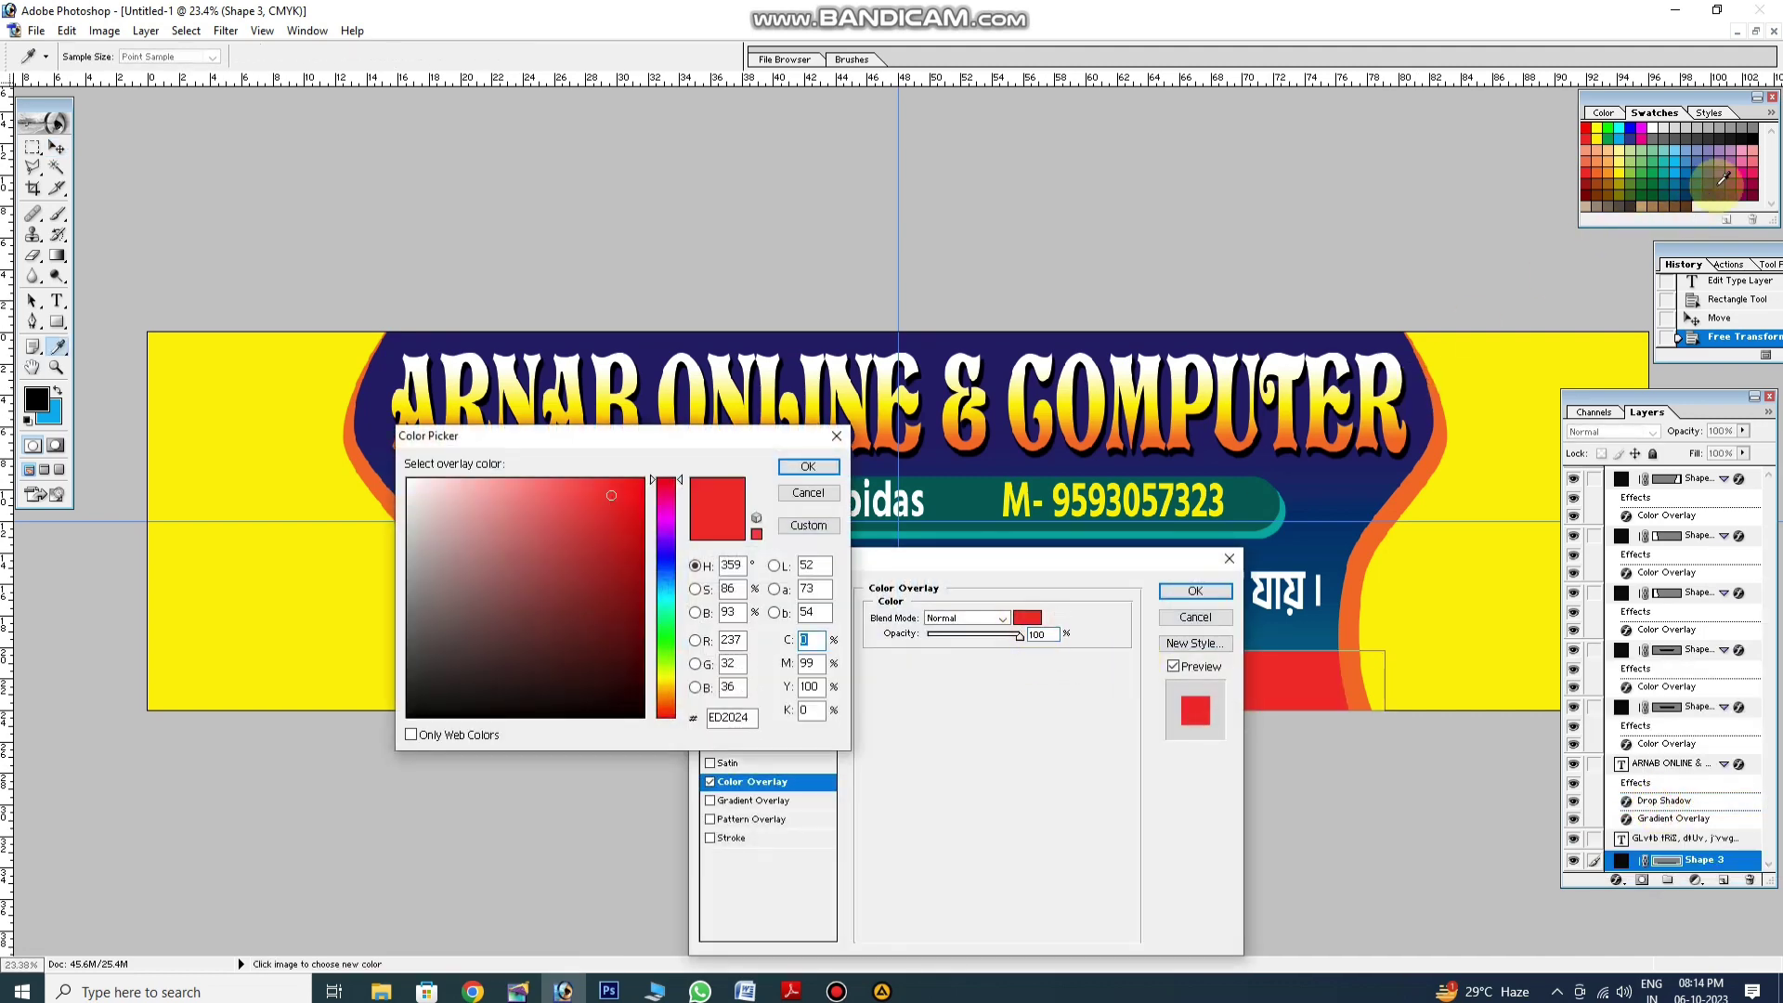
pyautogui.click(1719, 190)
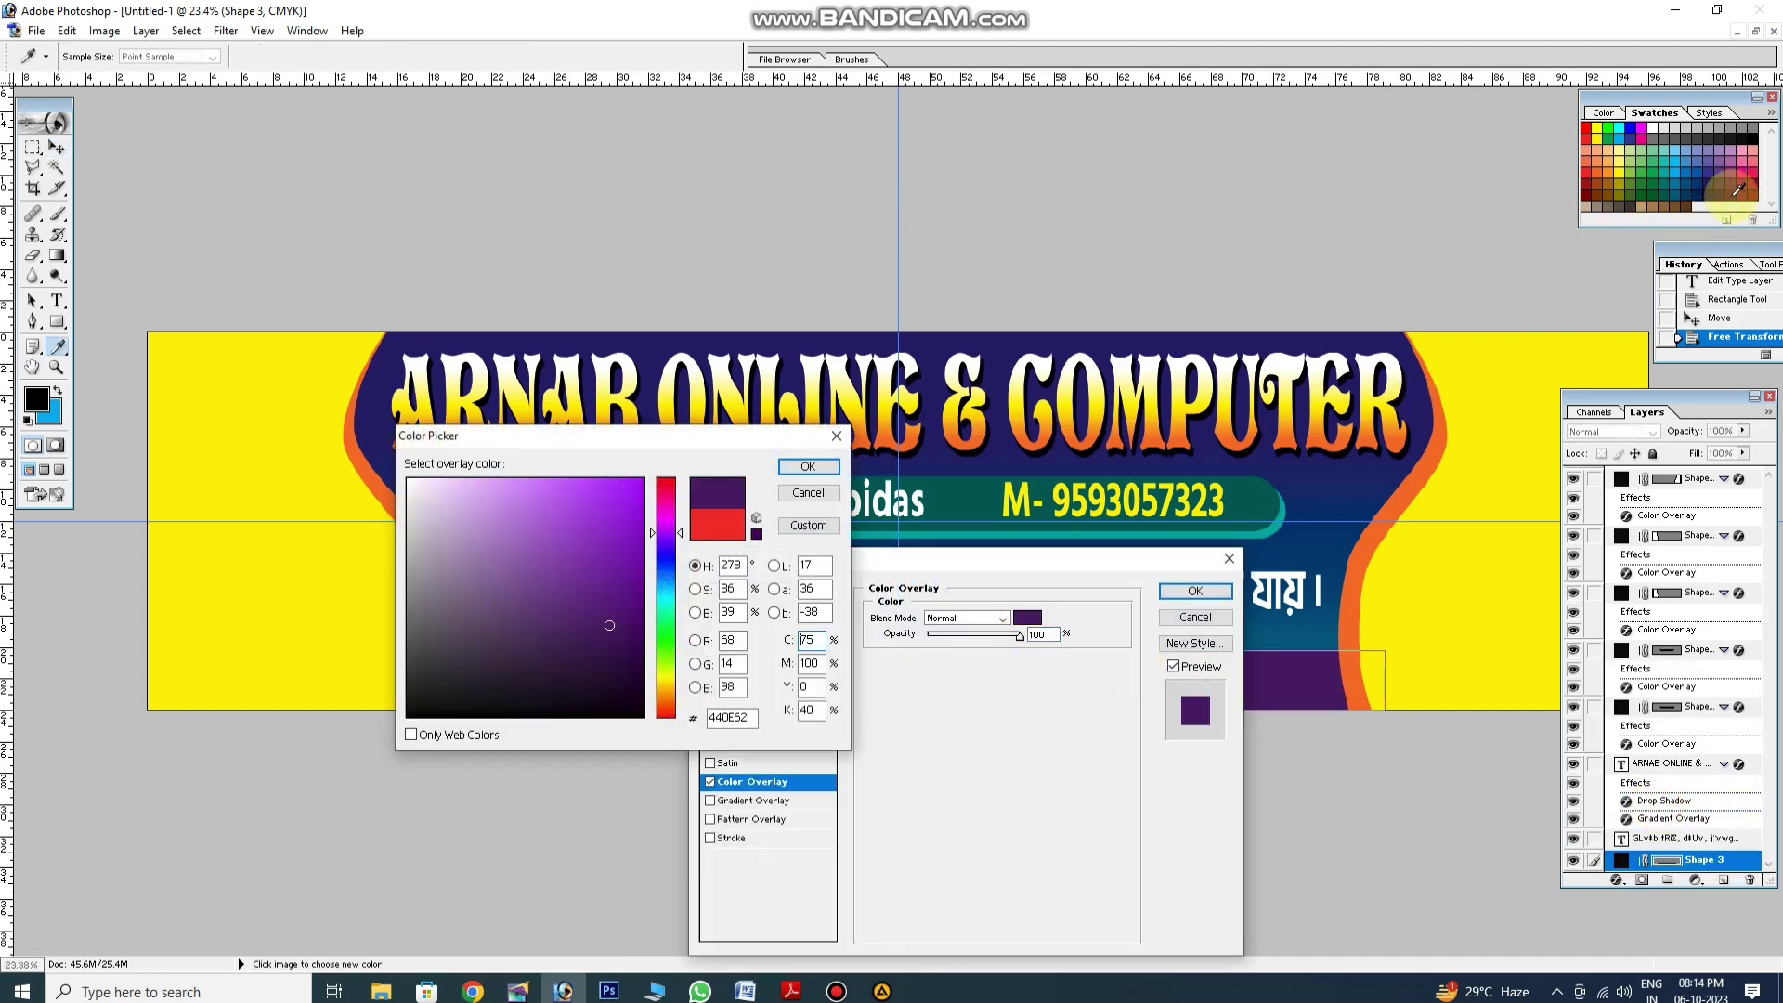
pyautogui.click(1730, 195)
pyautogui.press('Return')
pyautogui.press('Return')
pyautogui.click(1330, 670)
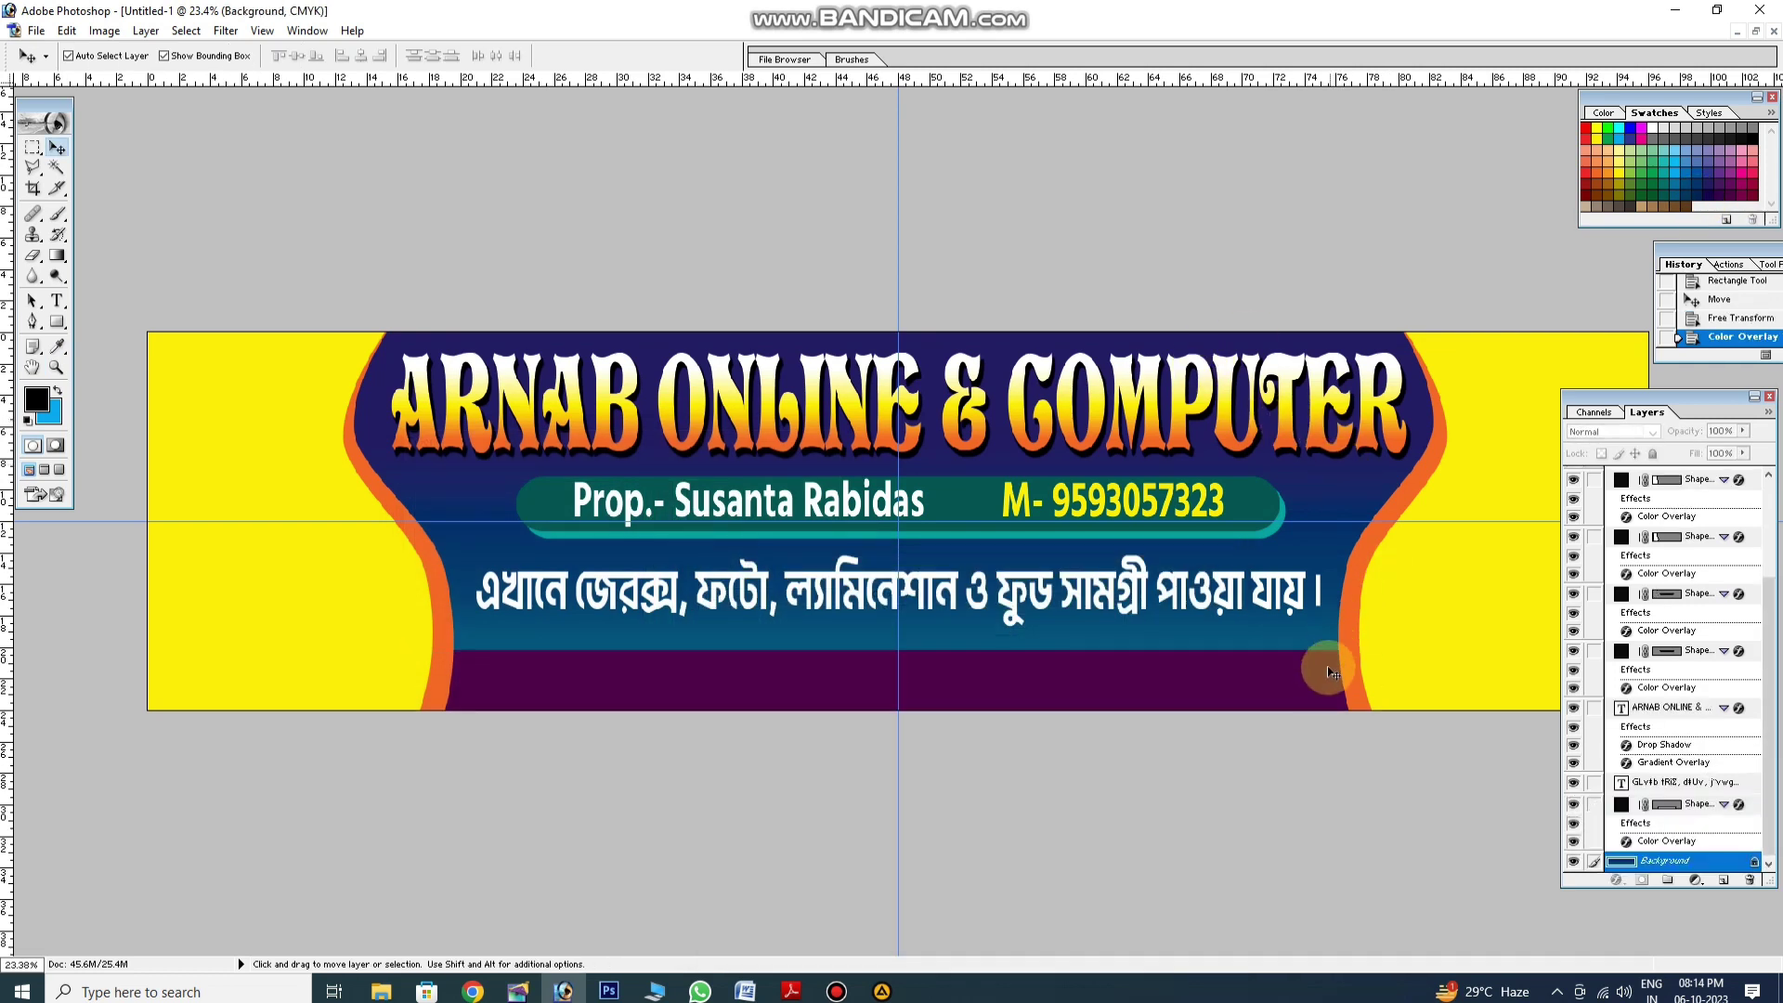
# - Change the overlay to a brighter purple and shift the strip slightly right
pyautogui.click(1617, 883)
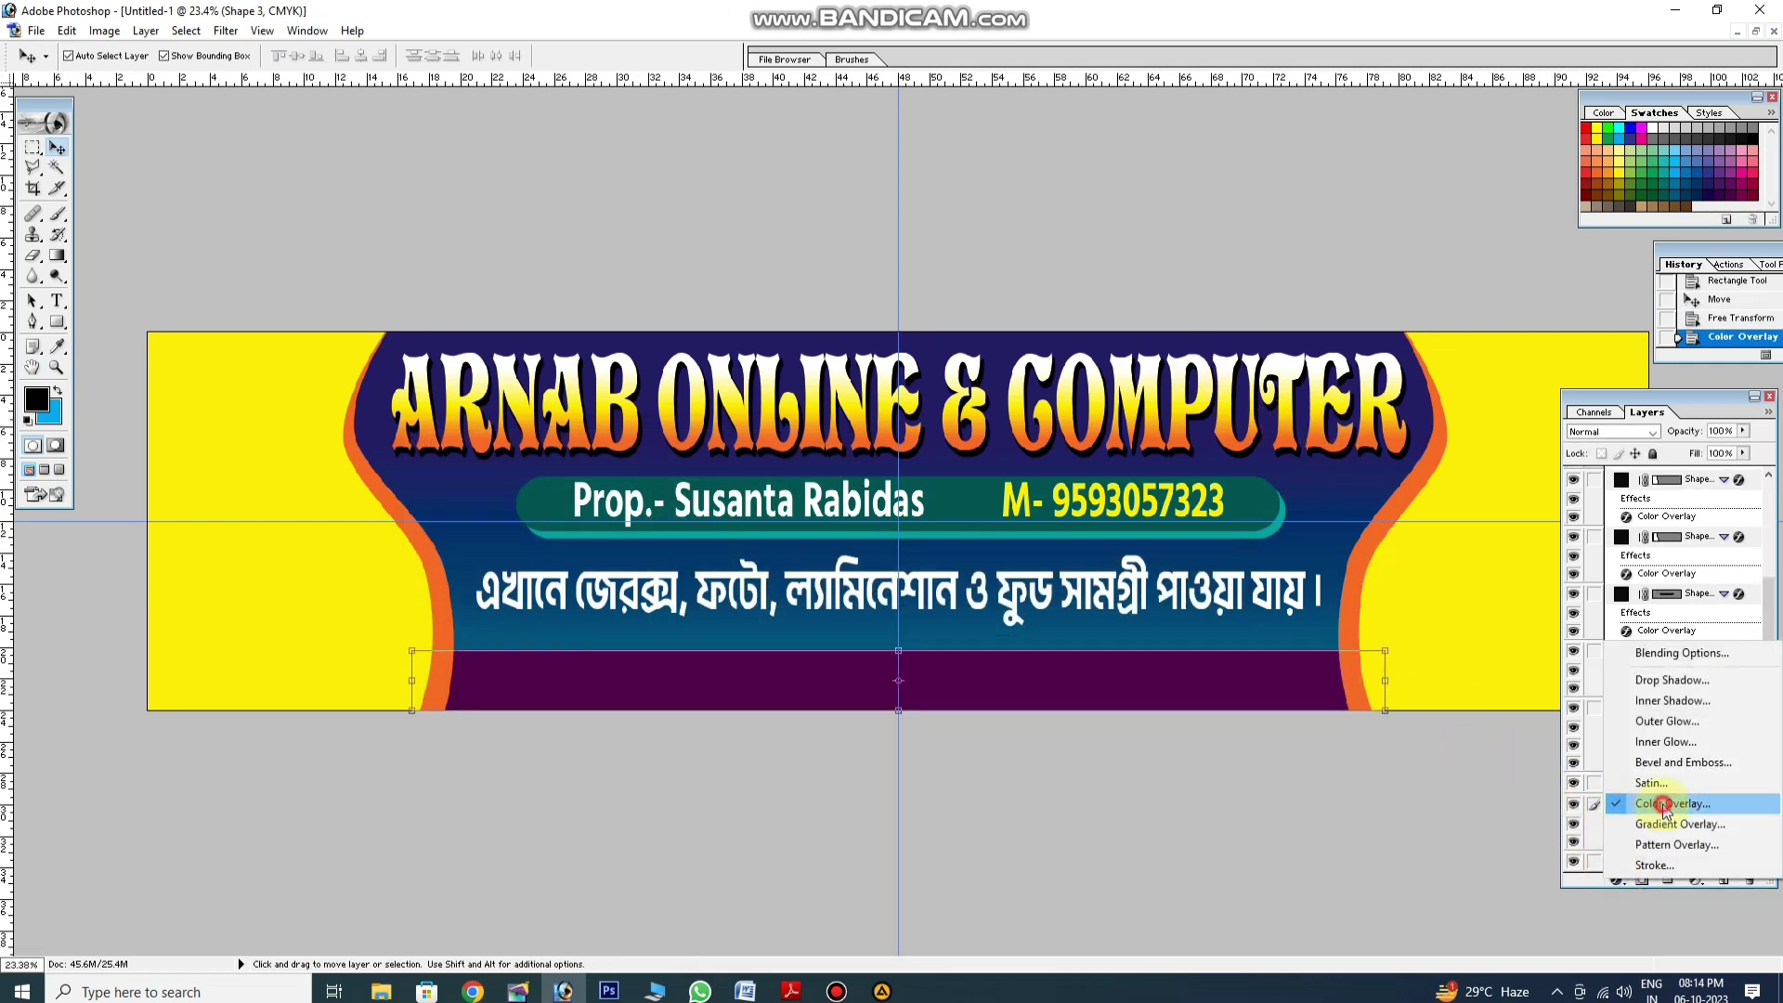
pyautogui.click(1356, 624)
pyautogui.click(1027, 617)
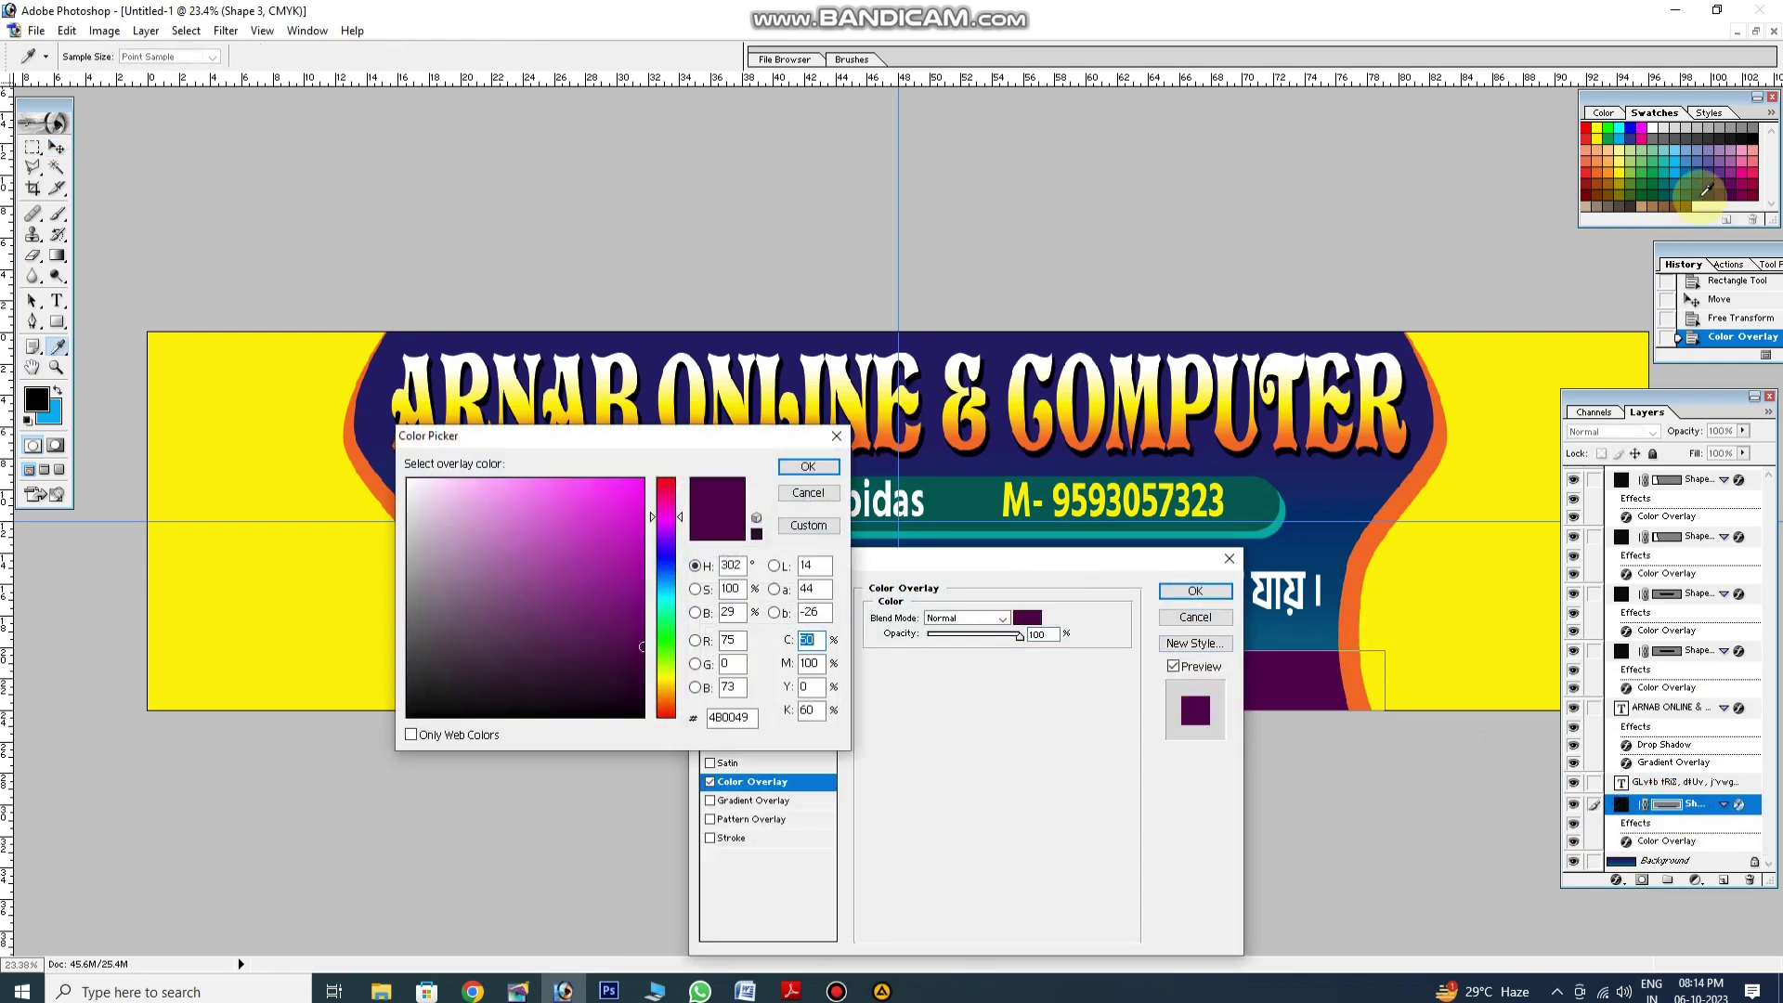
pyautogui.click(1731, 183)
pyautogui.press('Return')
pyautogui.press('Return')
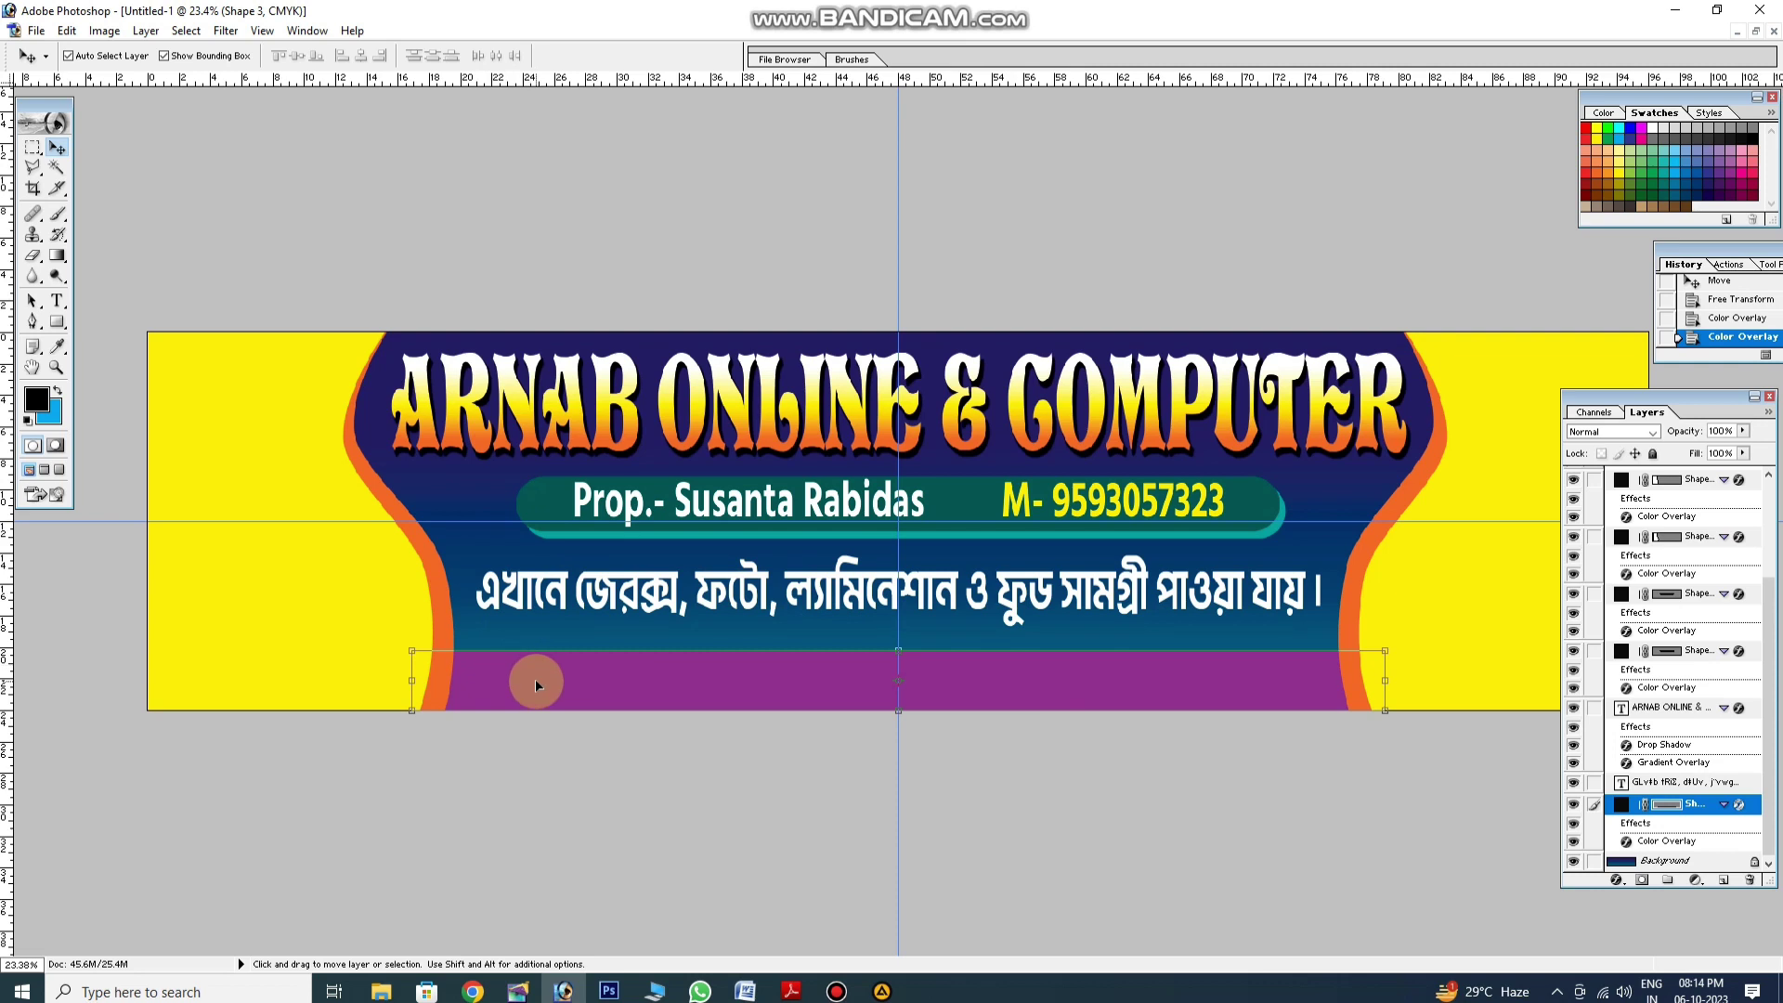
pyautogui.moveTo(536, 684); pyautogui.dragTo(550, 685)
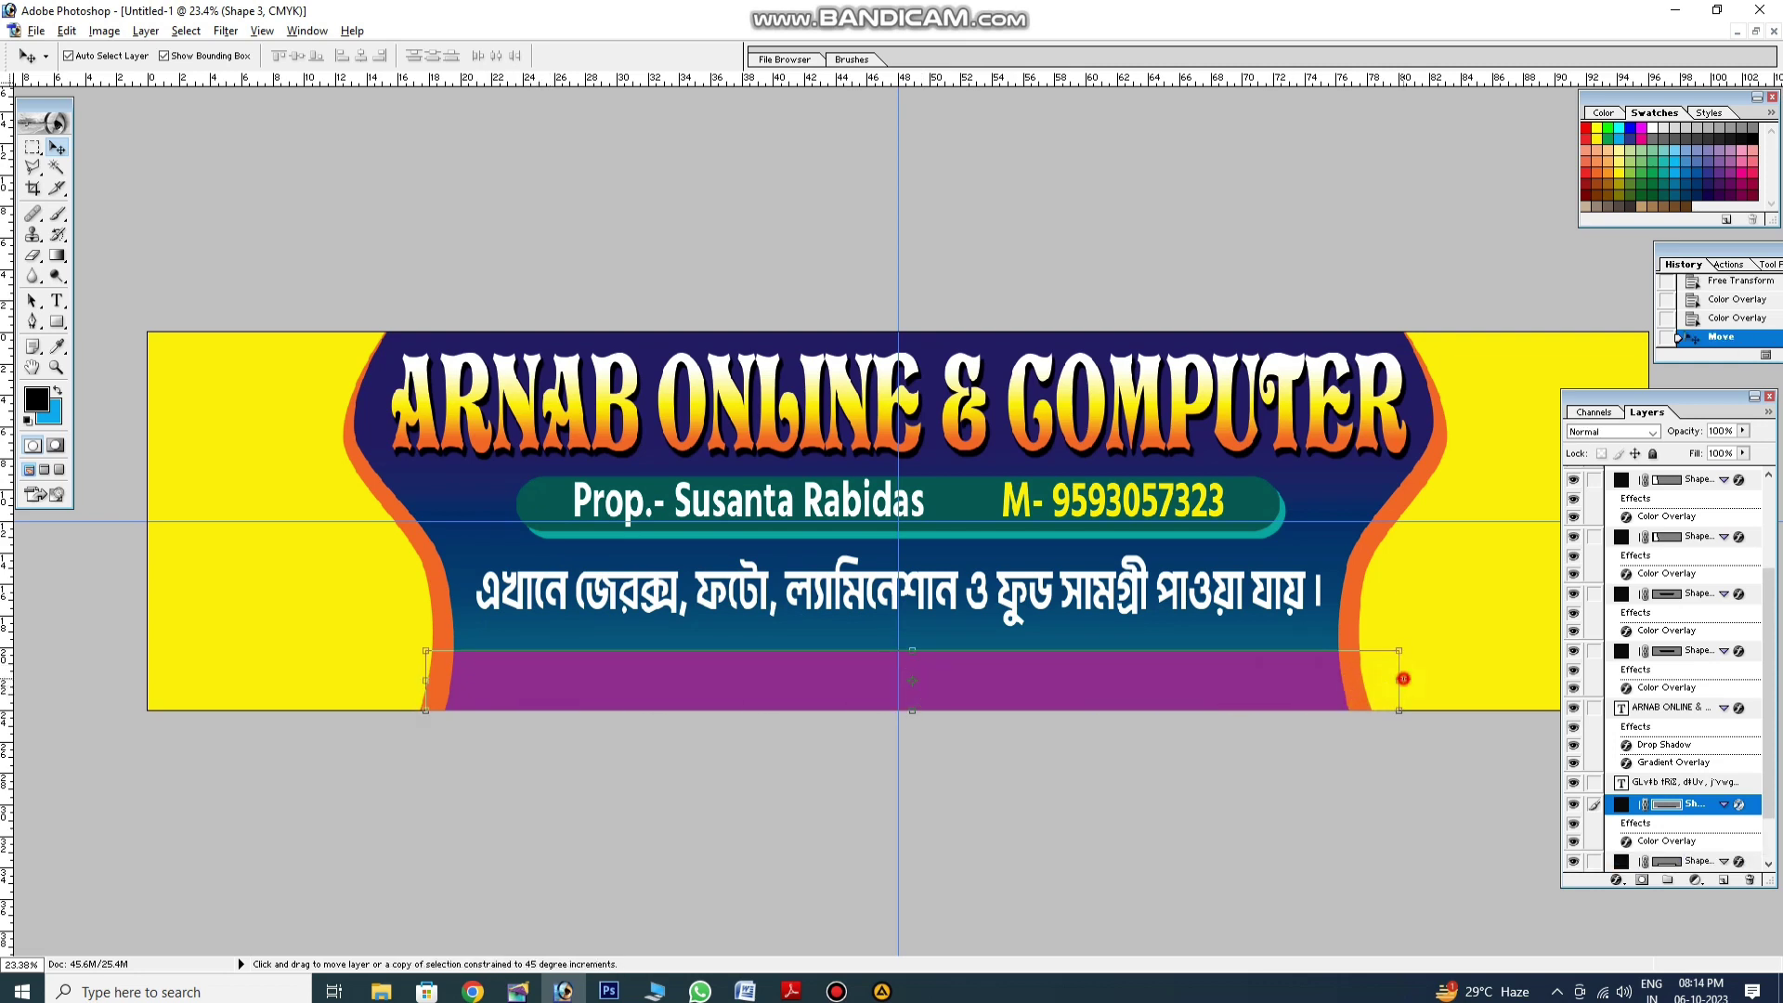
# - Duplicate the purple strip and narrow the copy
pyautogui.moveTo(1403, 678); pyautogui.dragTo(1348, 678)
pyautogui.press('Return')
pyautogui.keyDown('alt'); pyautogui.click(1211, 692); pyautogui.keyUp('alt')
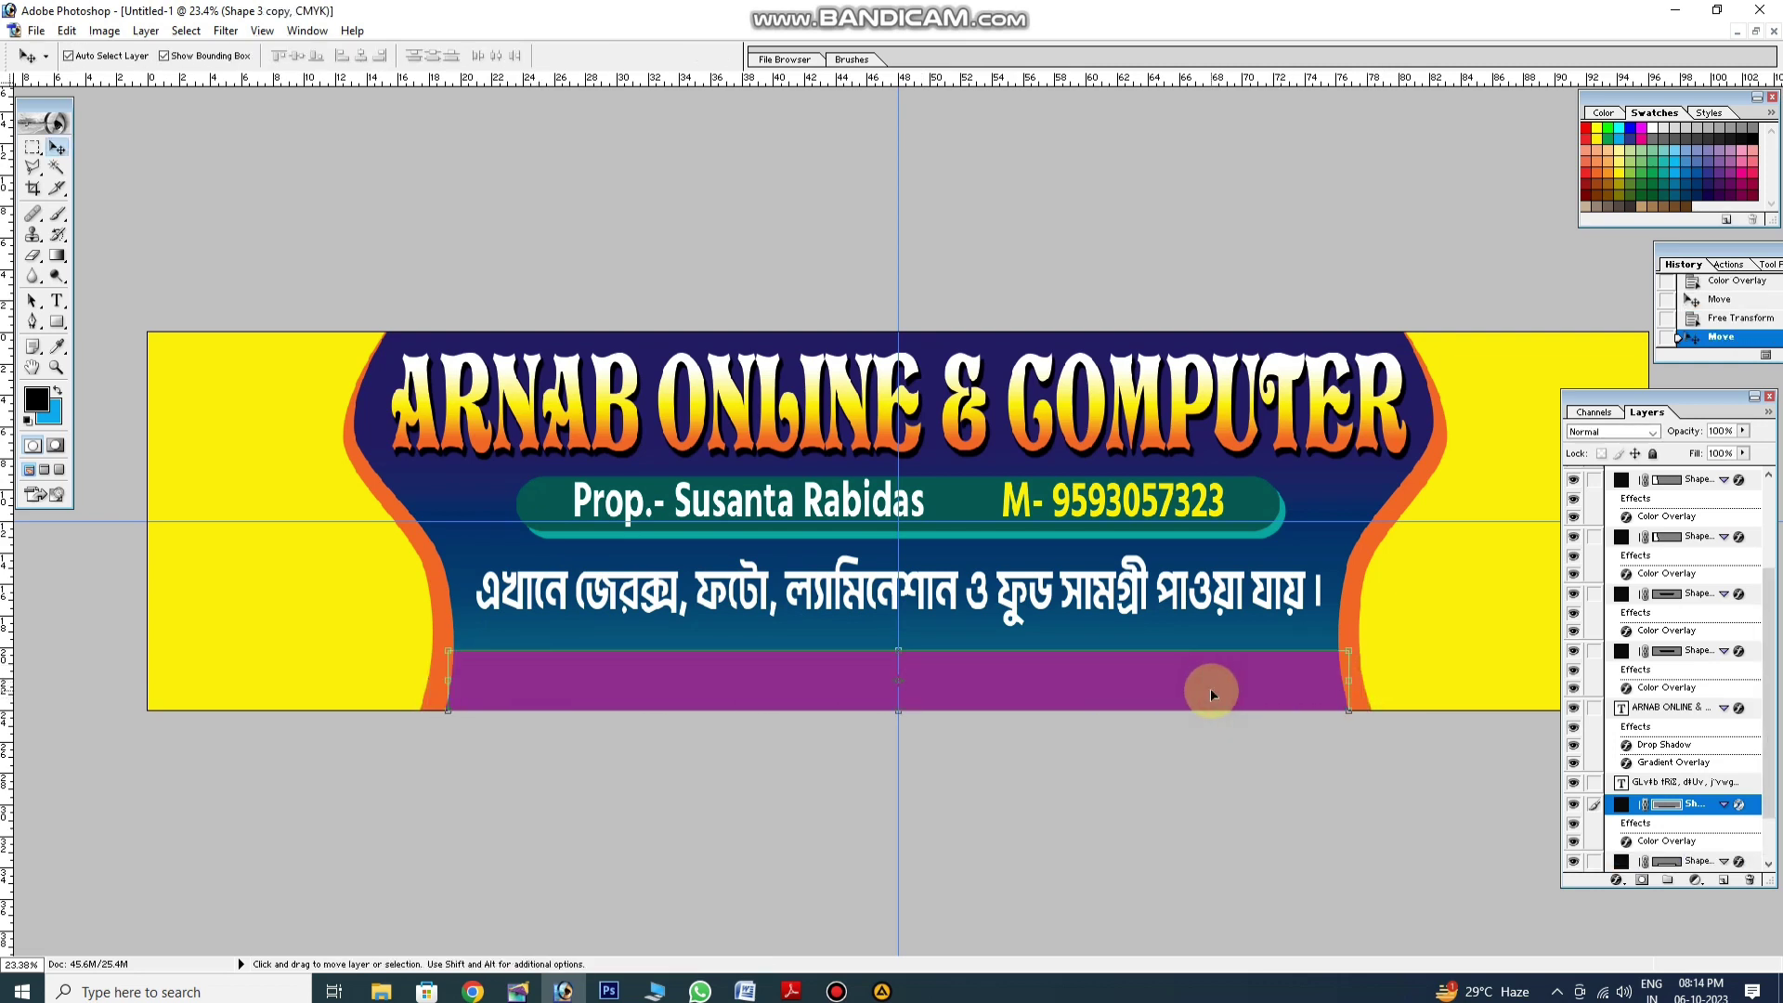
# - Give the copied strip a dark purple 4B0049 overlay and narrow it from both sides
pyautogui.rightClick(1643, 811)
pyautogui.click(1644, 810)
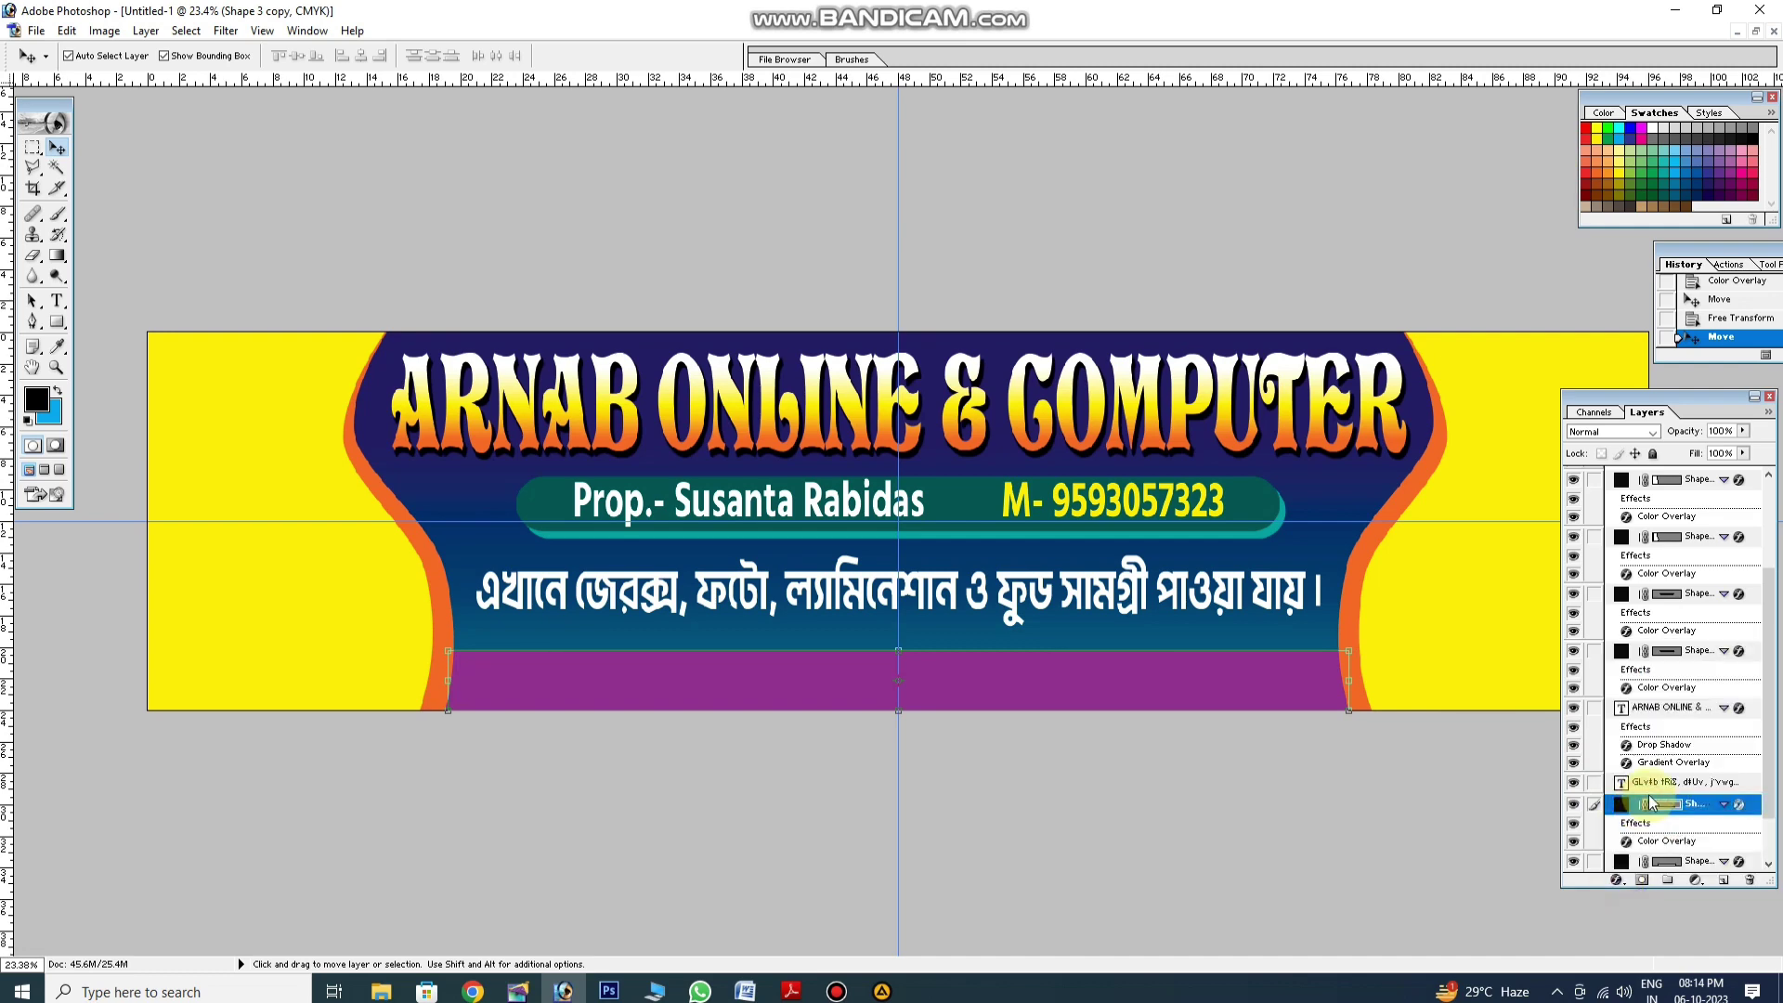
pyautogui.doubleClick(1666, 840)
pyautogui.click(1027, 617)
pyautogui.click(1732, 193)
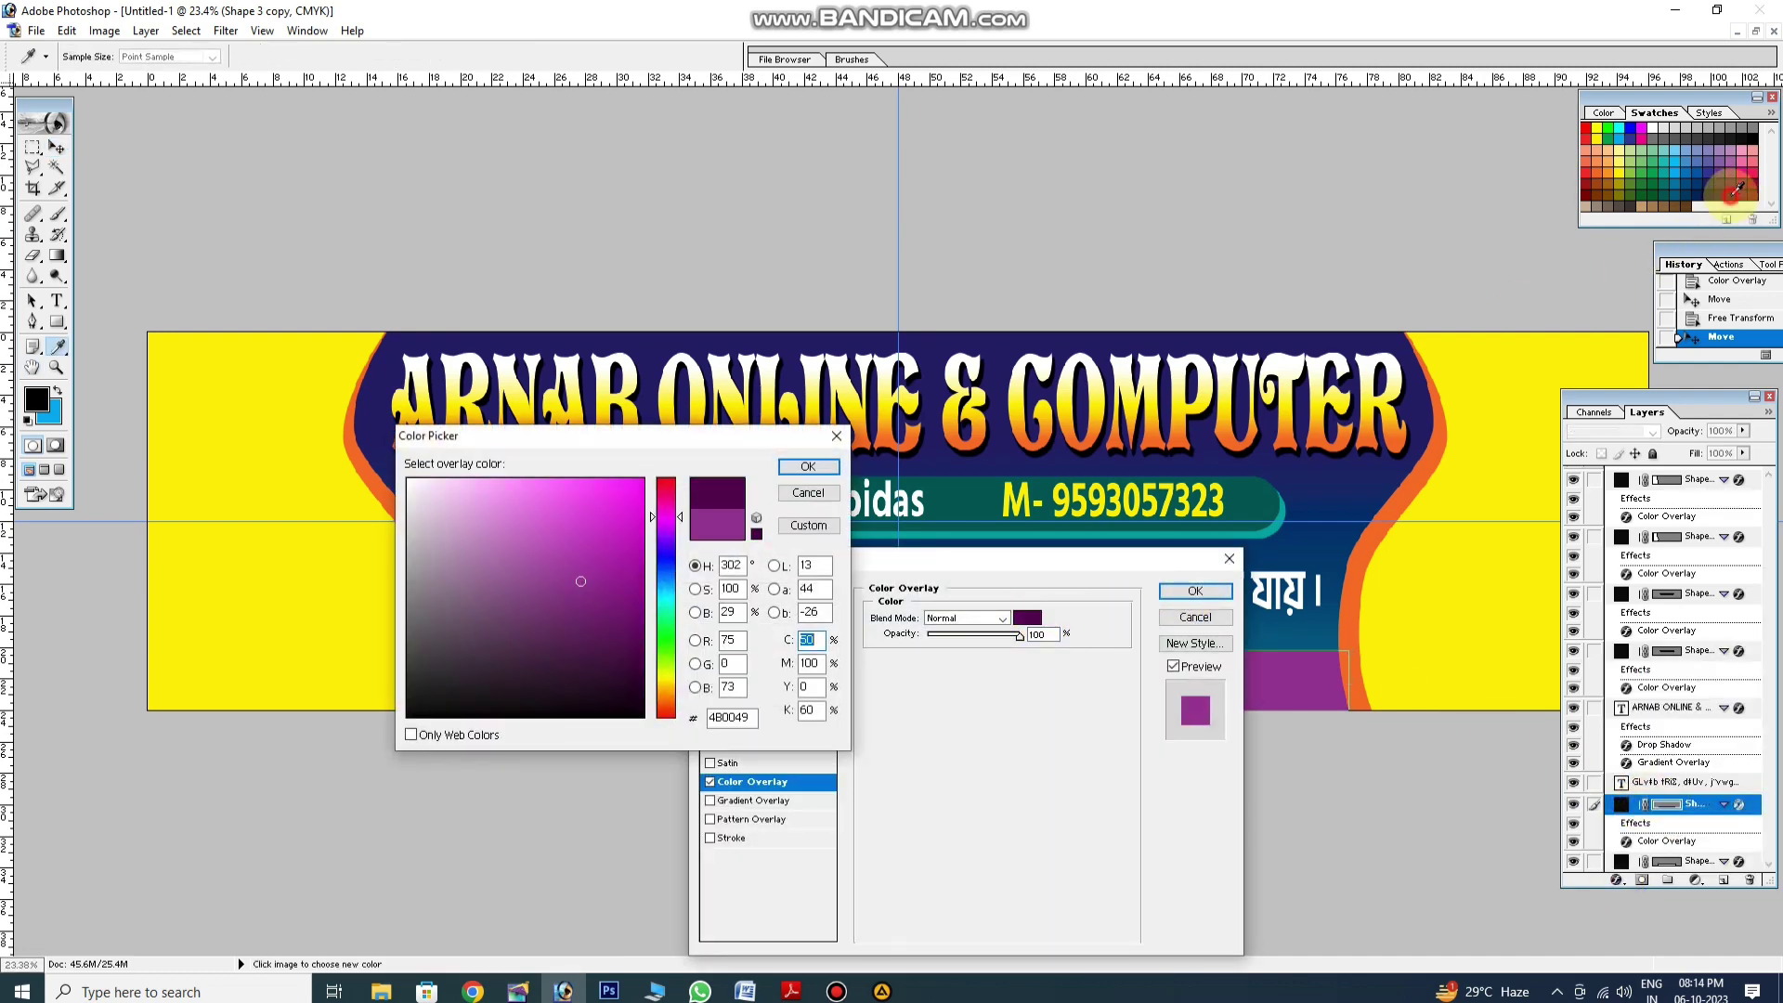
pyautogui.press('Return')
pyautogui.press('Return')
pyautogui.moveTo(1353, 666); pyautogui.dragTo(1329, 665)
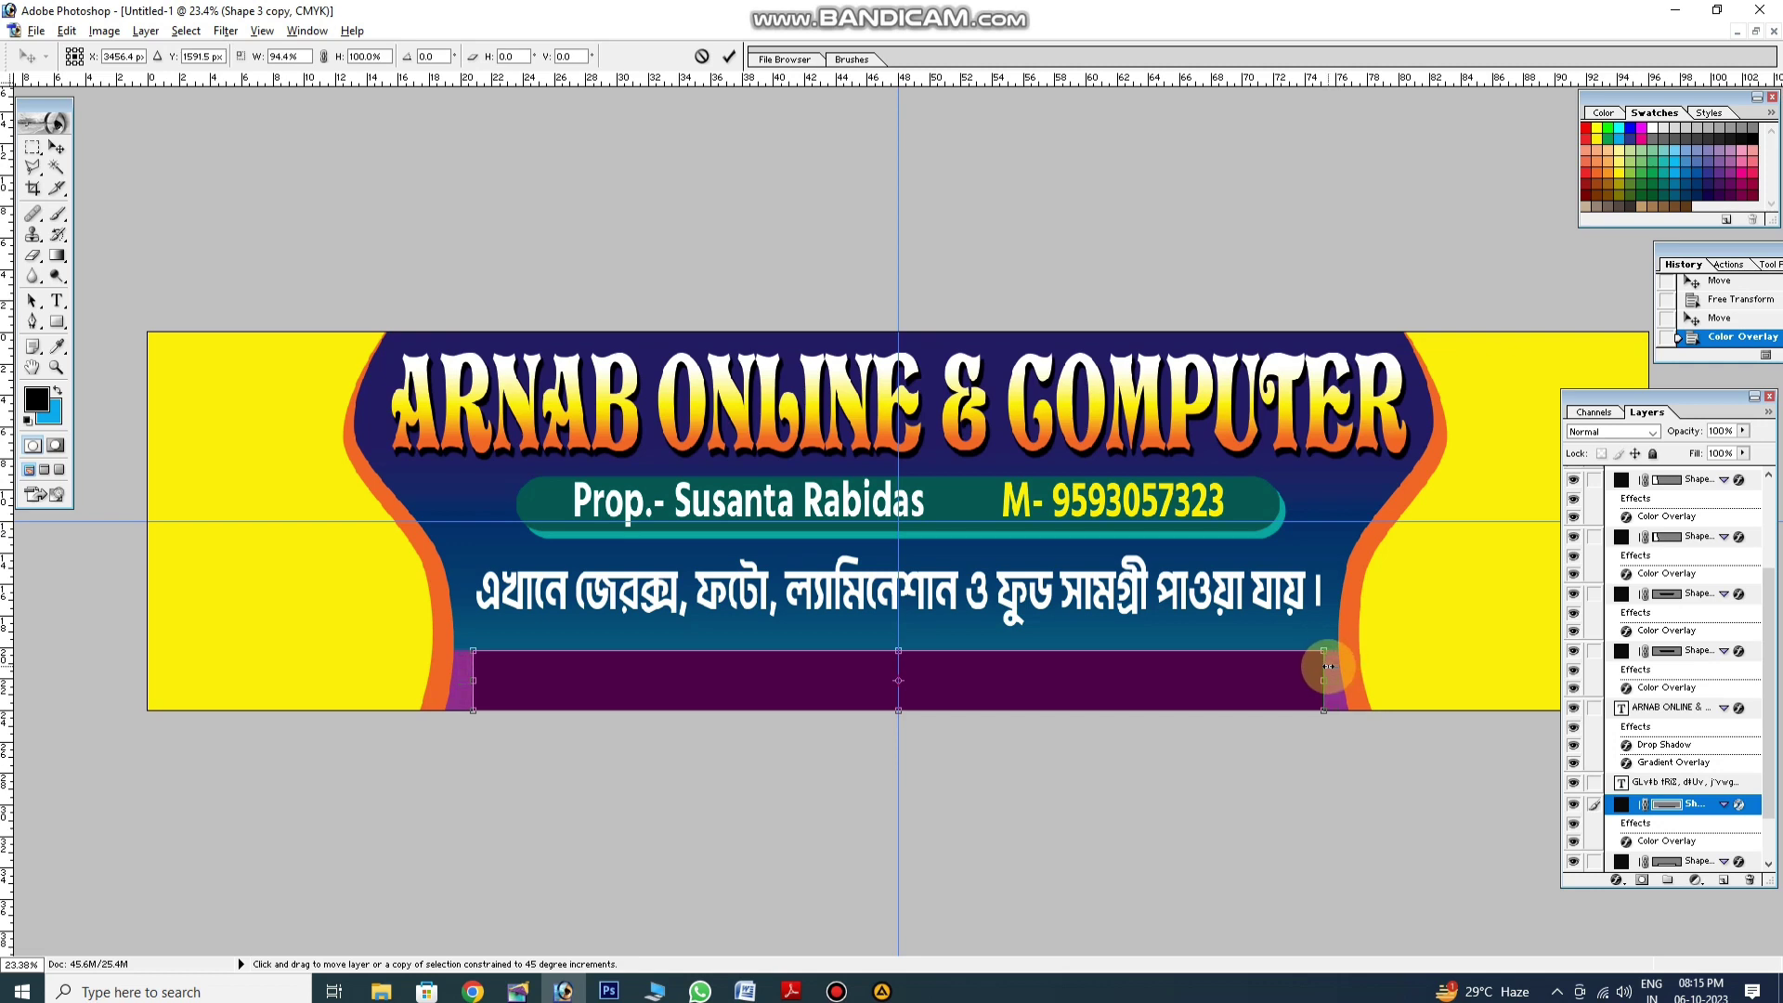
pyautogui.press('Return')
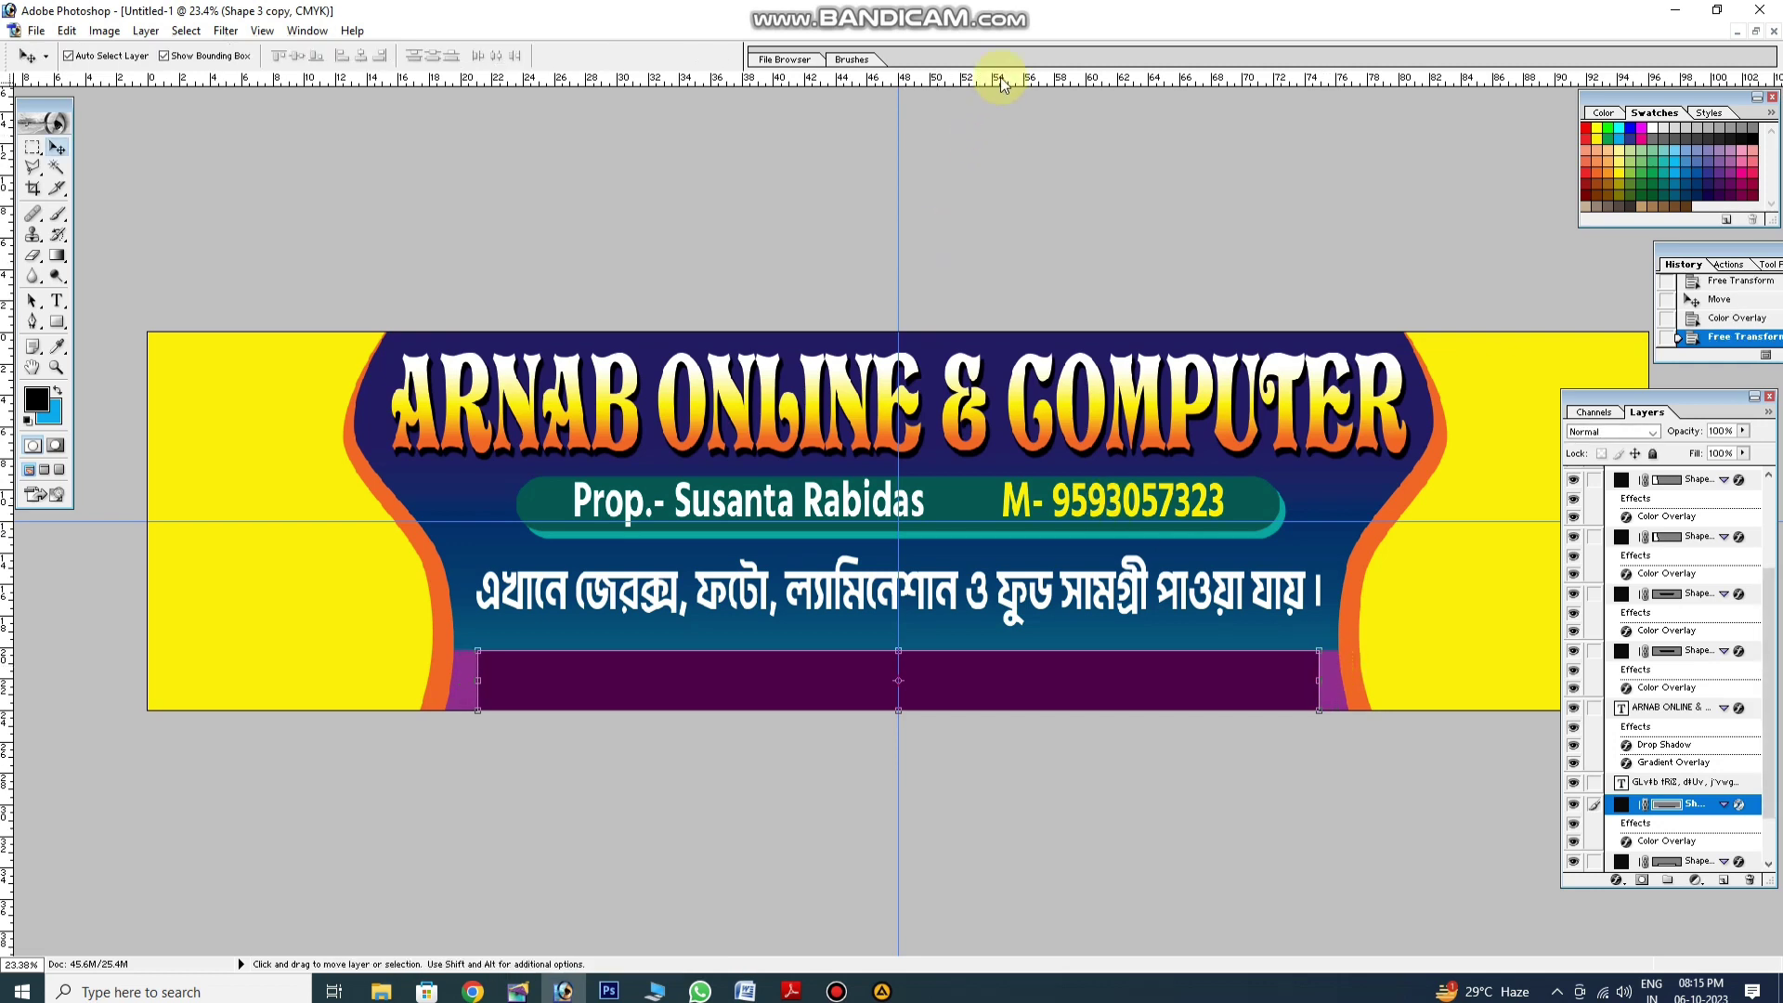
# - Add a guide along the strip's top and stretch both ends outward under the curves
pyautogui.moveTo(1058, 523); pyautogui.dragTo(1114, 650)
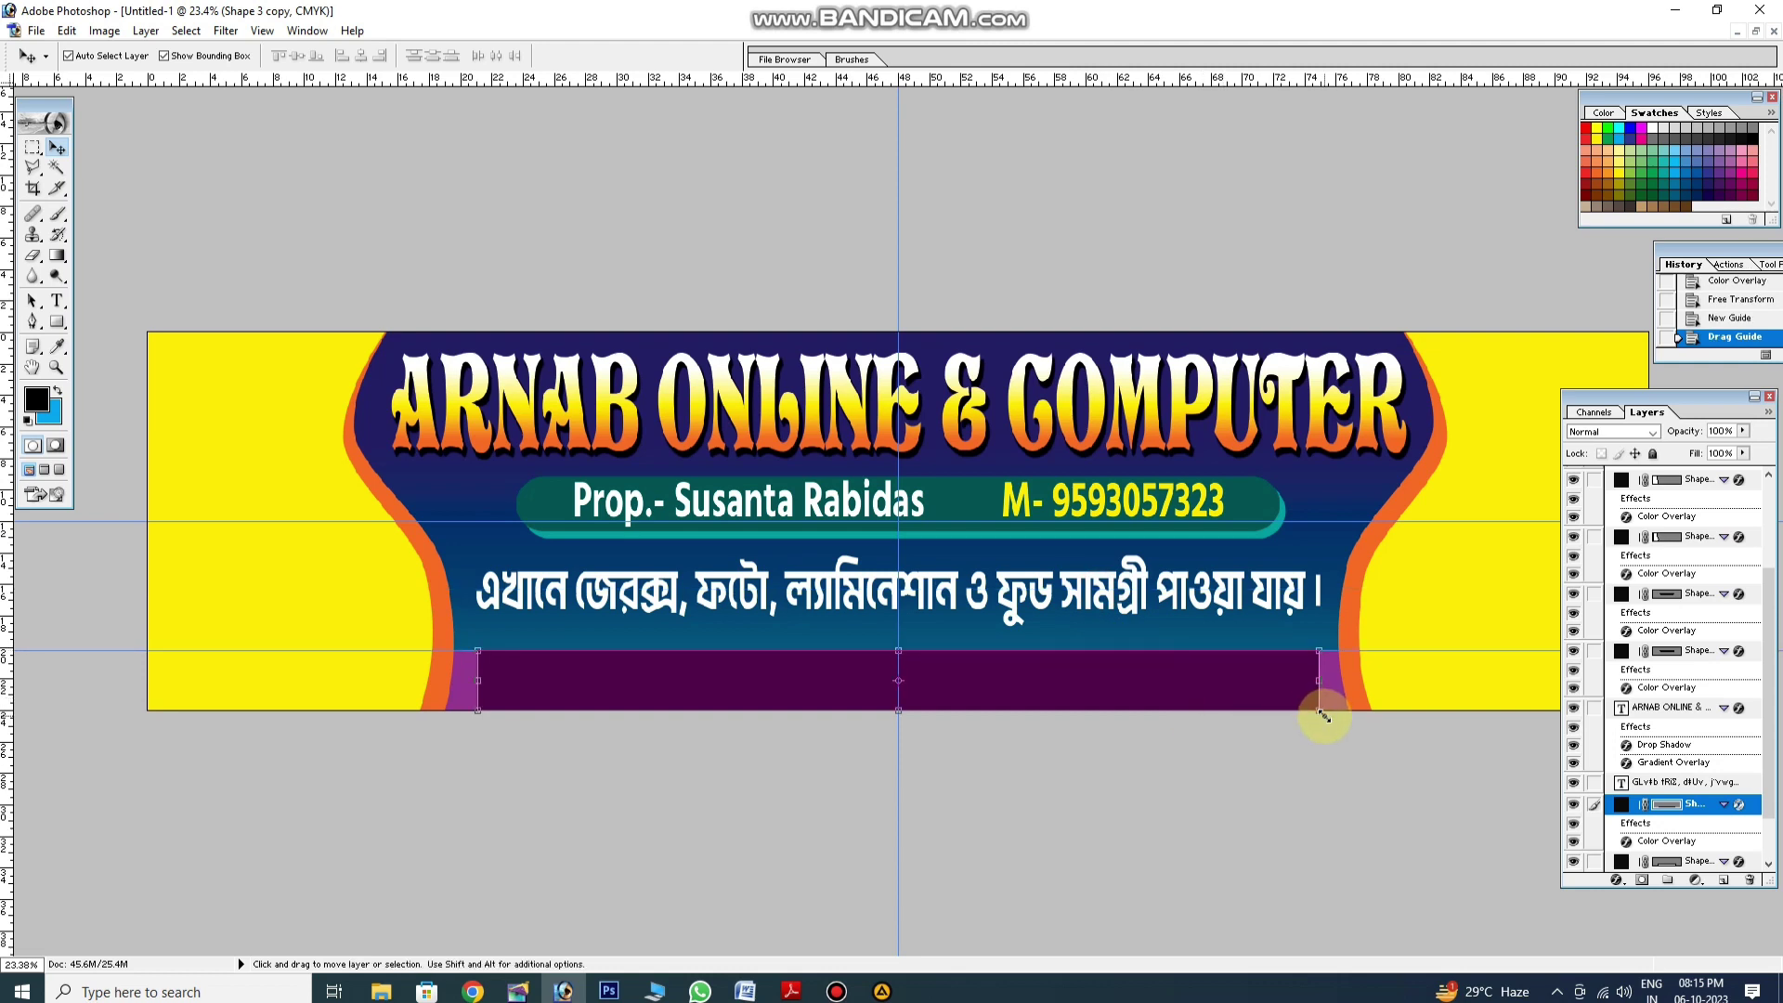
pyautogui.moveTo(1320, 714); pyautogui.dragTo(1335, 715)
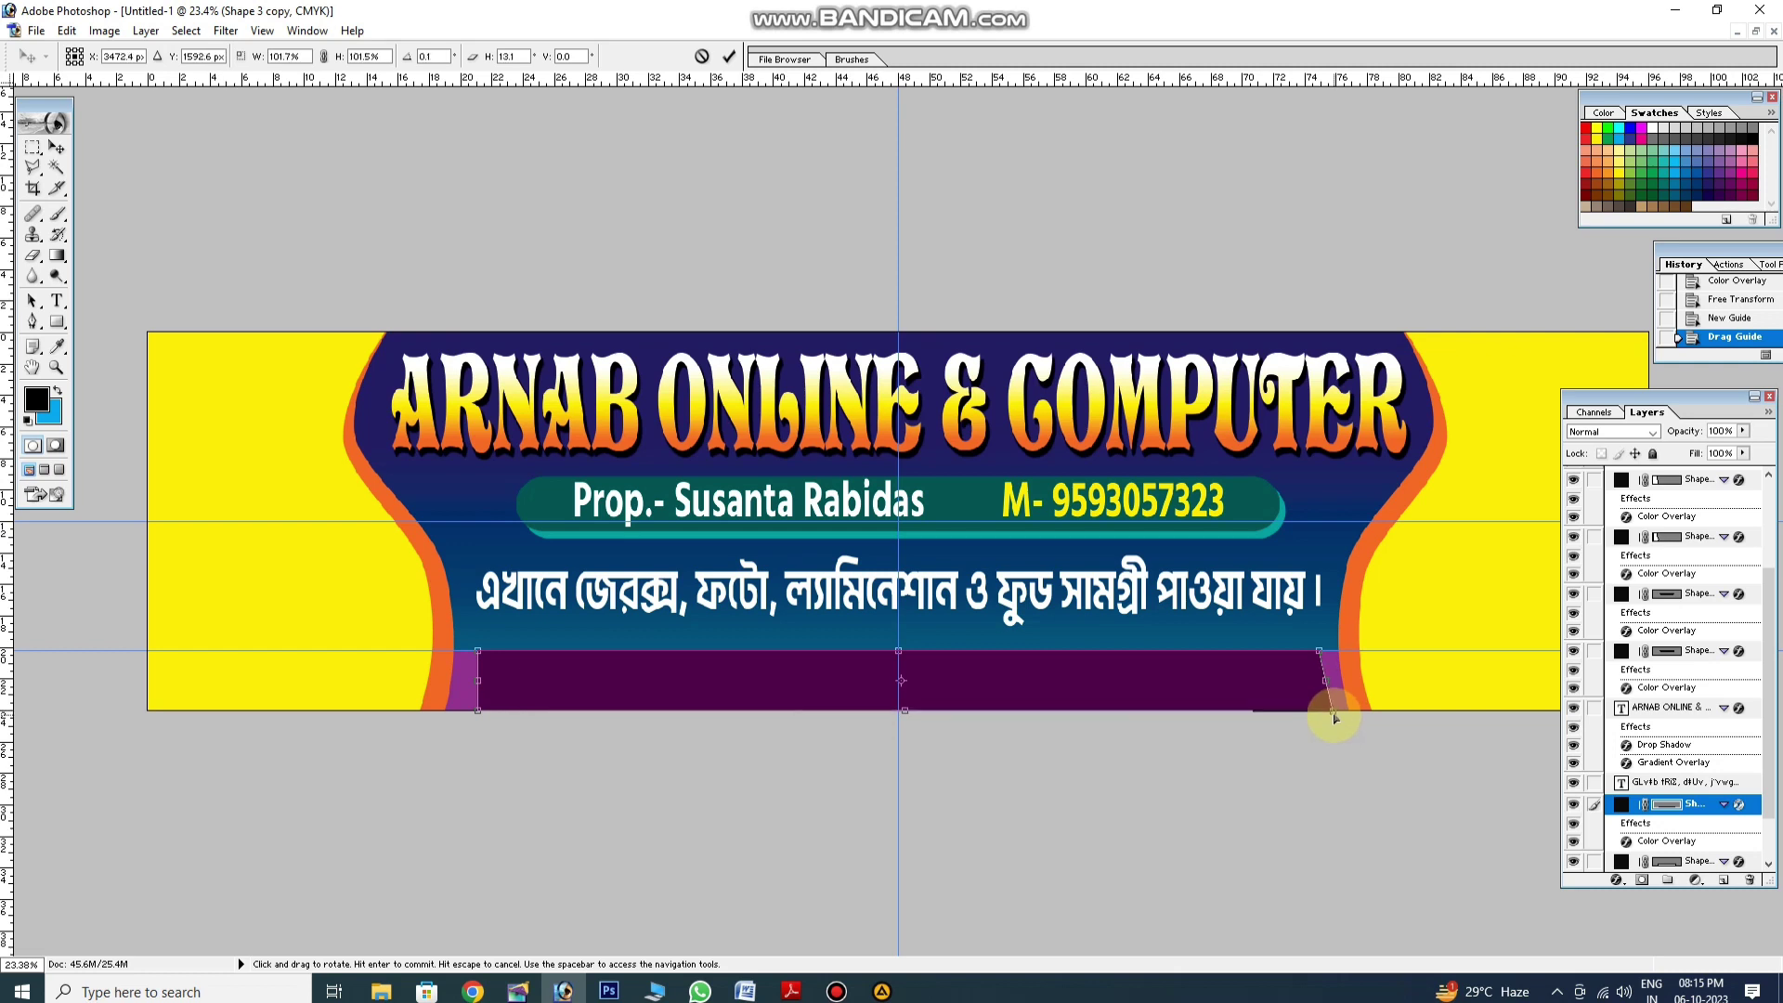
pyautogui.press('Return')
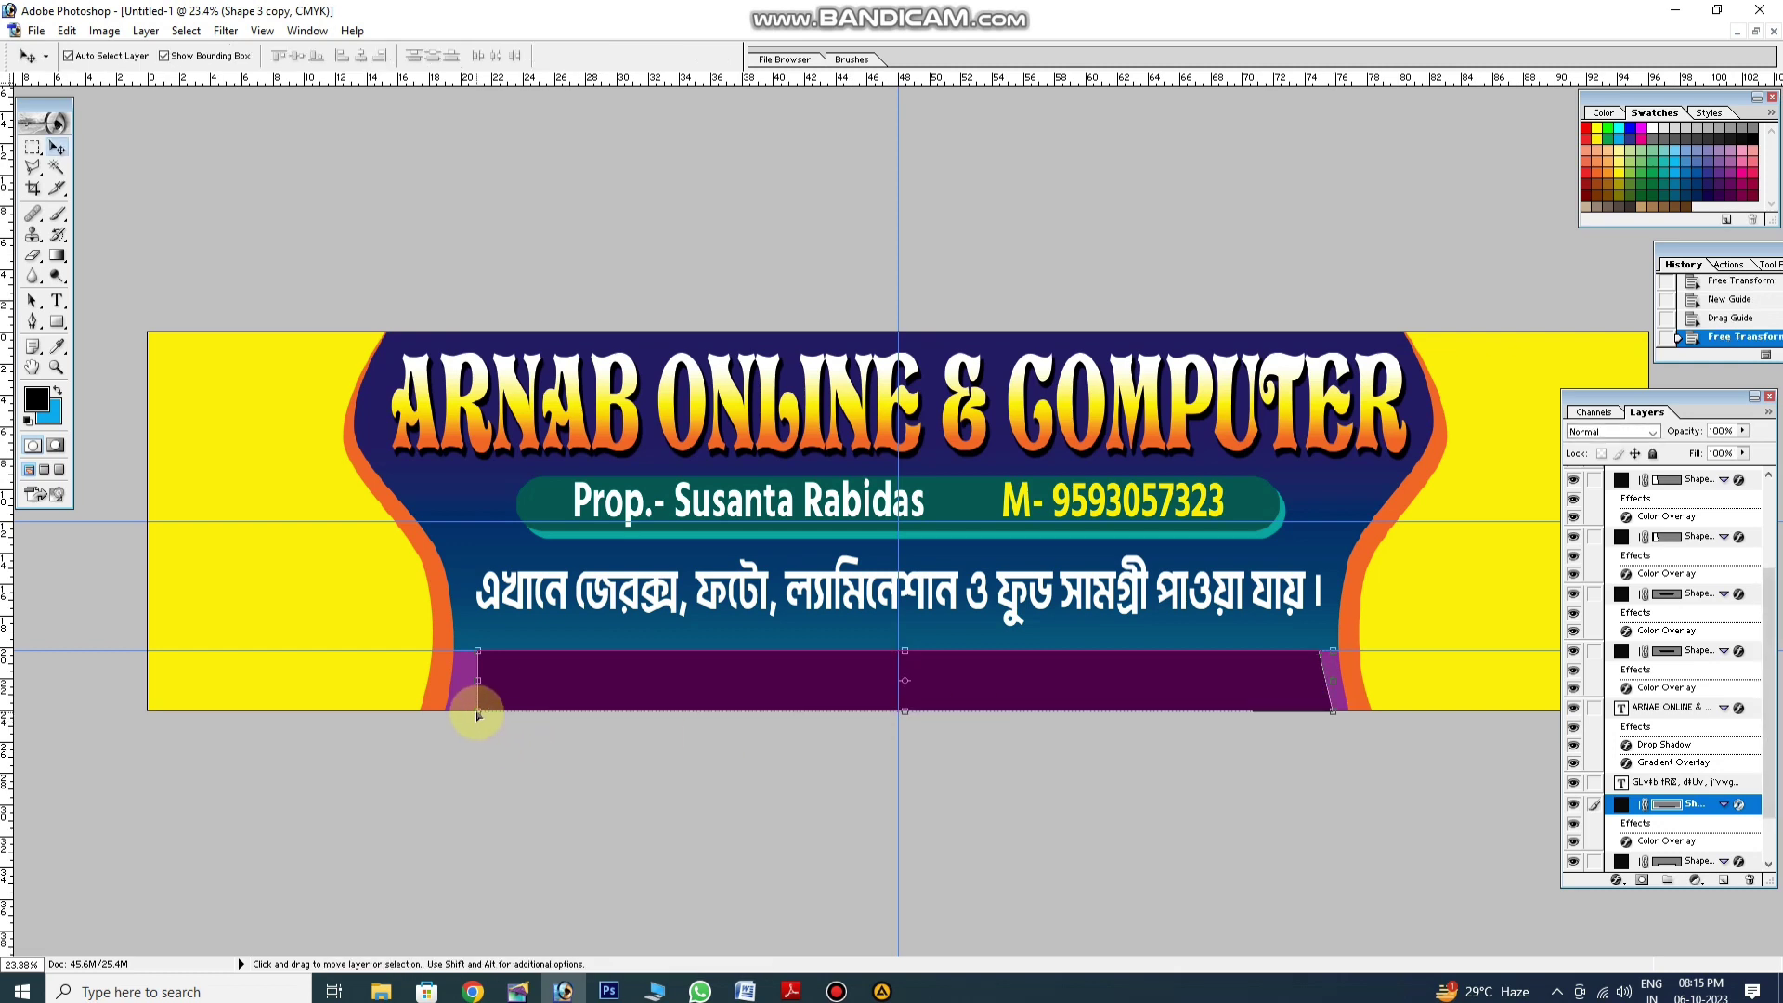
pyautogui.moveTo(478, 721); pyautogui.dragTo(466, 716)
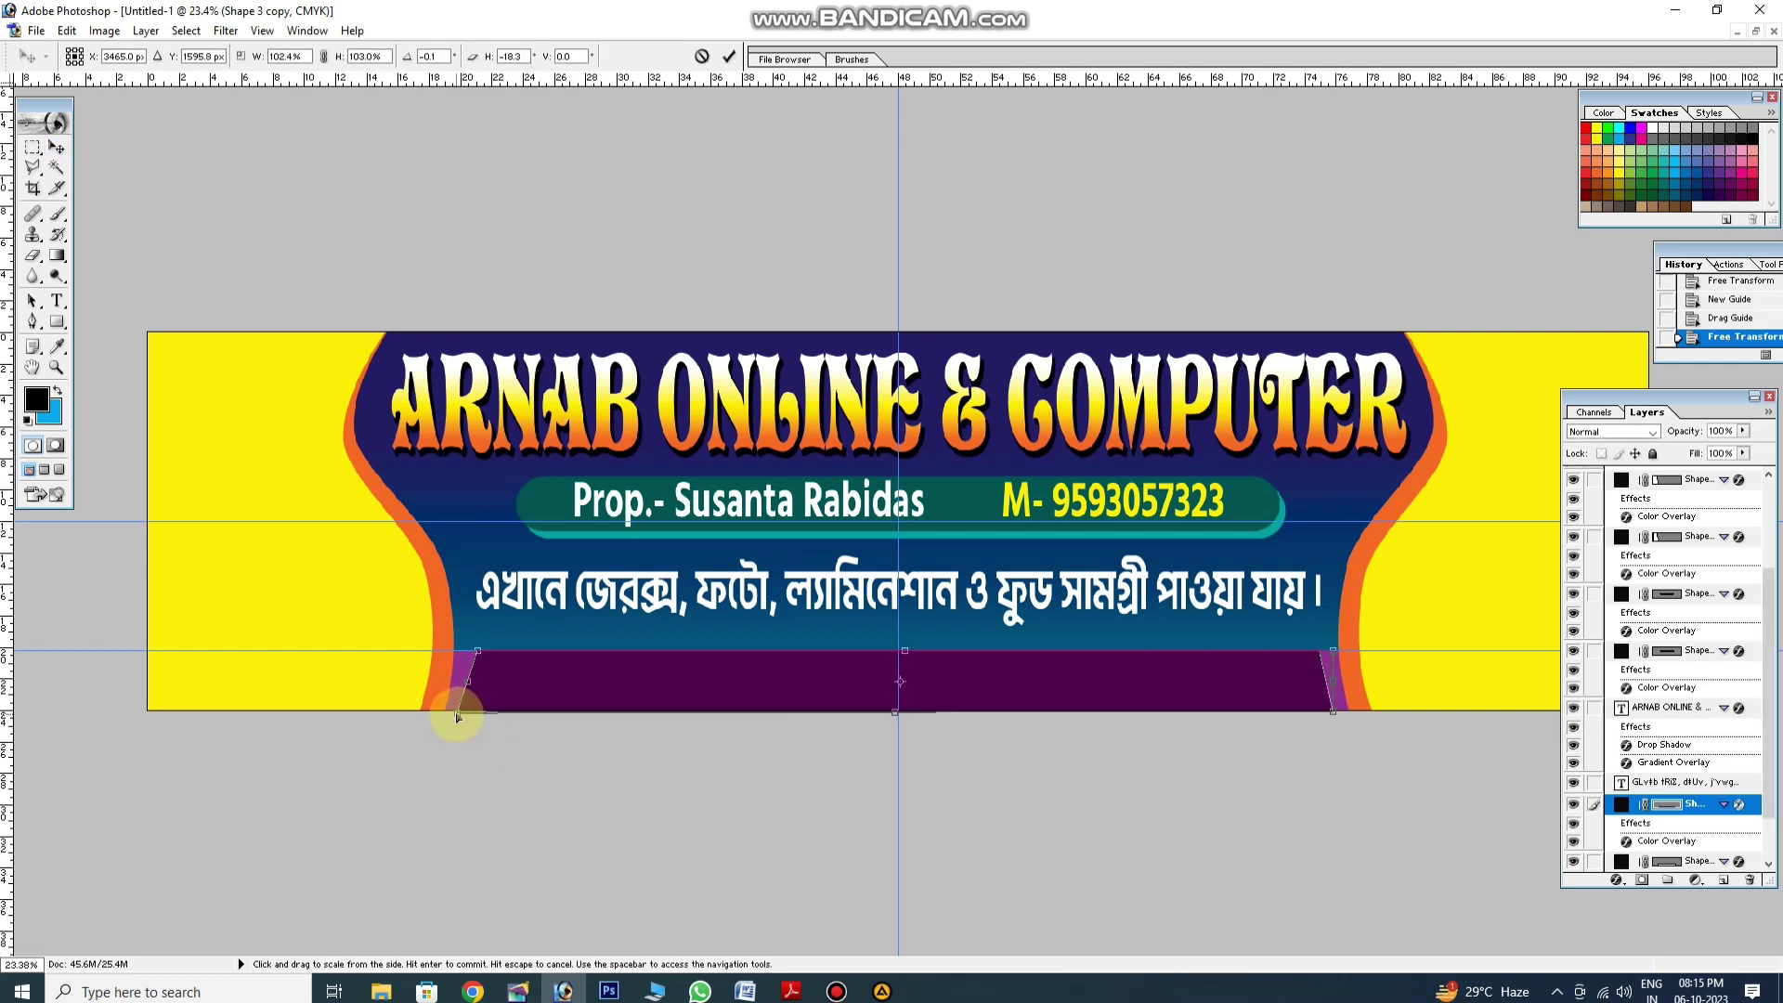
pyautogui.press('Return')
pyautogui.click(494, 532)
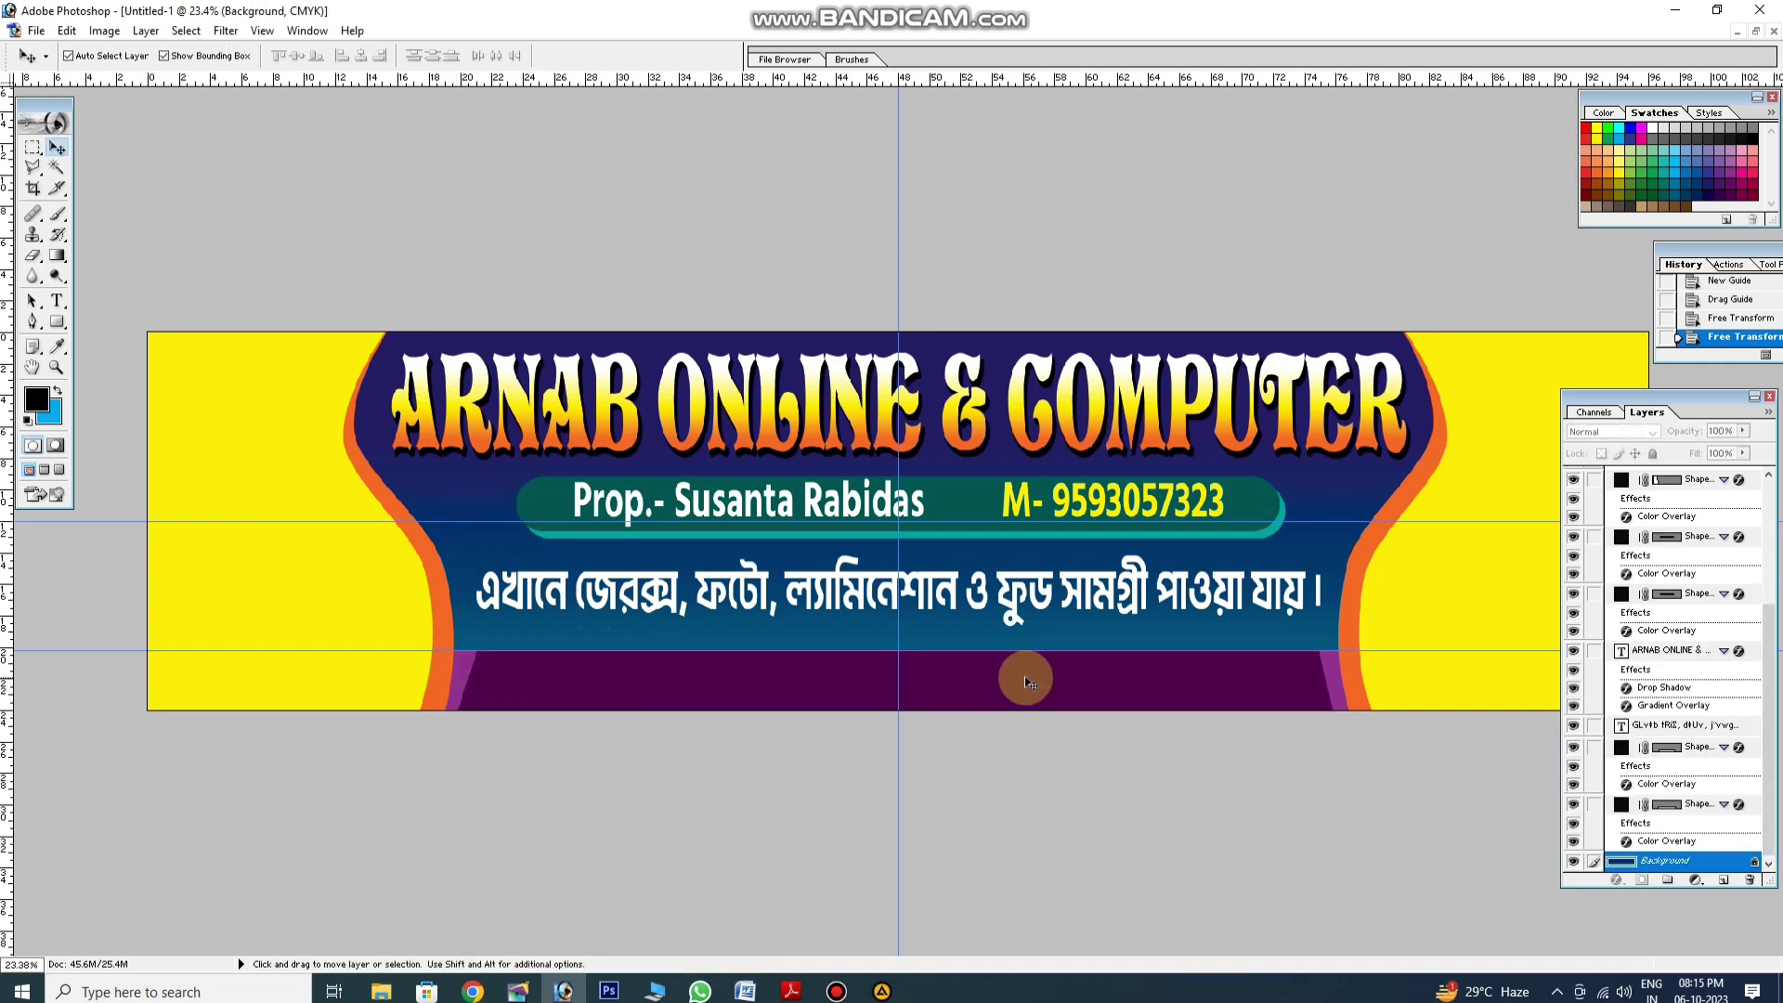
# - Copy the Bengali services line down into the purple strip and narrow it to fit
pyautogui.click(1444, 608)
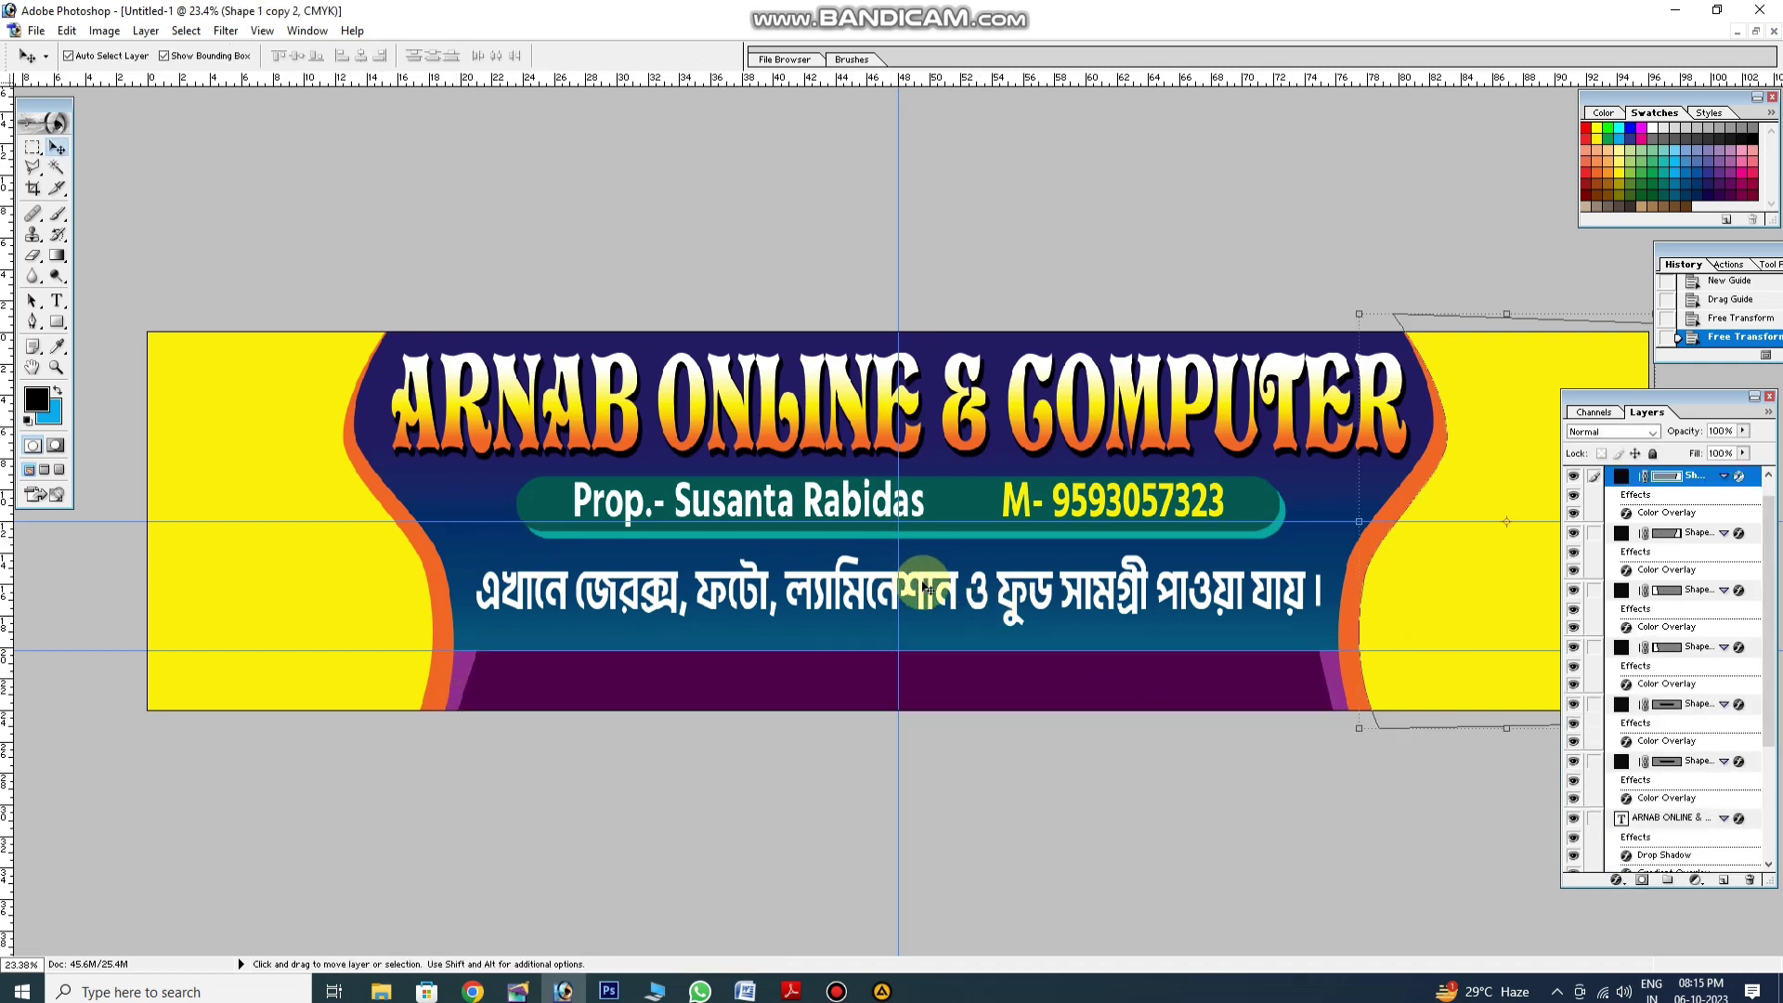
pyautogui.moveTo(951, 580)
pyautogui.keyDown('alt'); pyautogui.mouseDown()
pyautogui.moveTo(949, 667)
pyautogui.moveTo(898, 660)
pyautogui.mouseUp(); pyautogui.keyUp('alt')
pyautogui.press('Down')
pyautogui.hotkey('ctrl', 't')
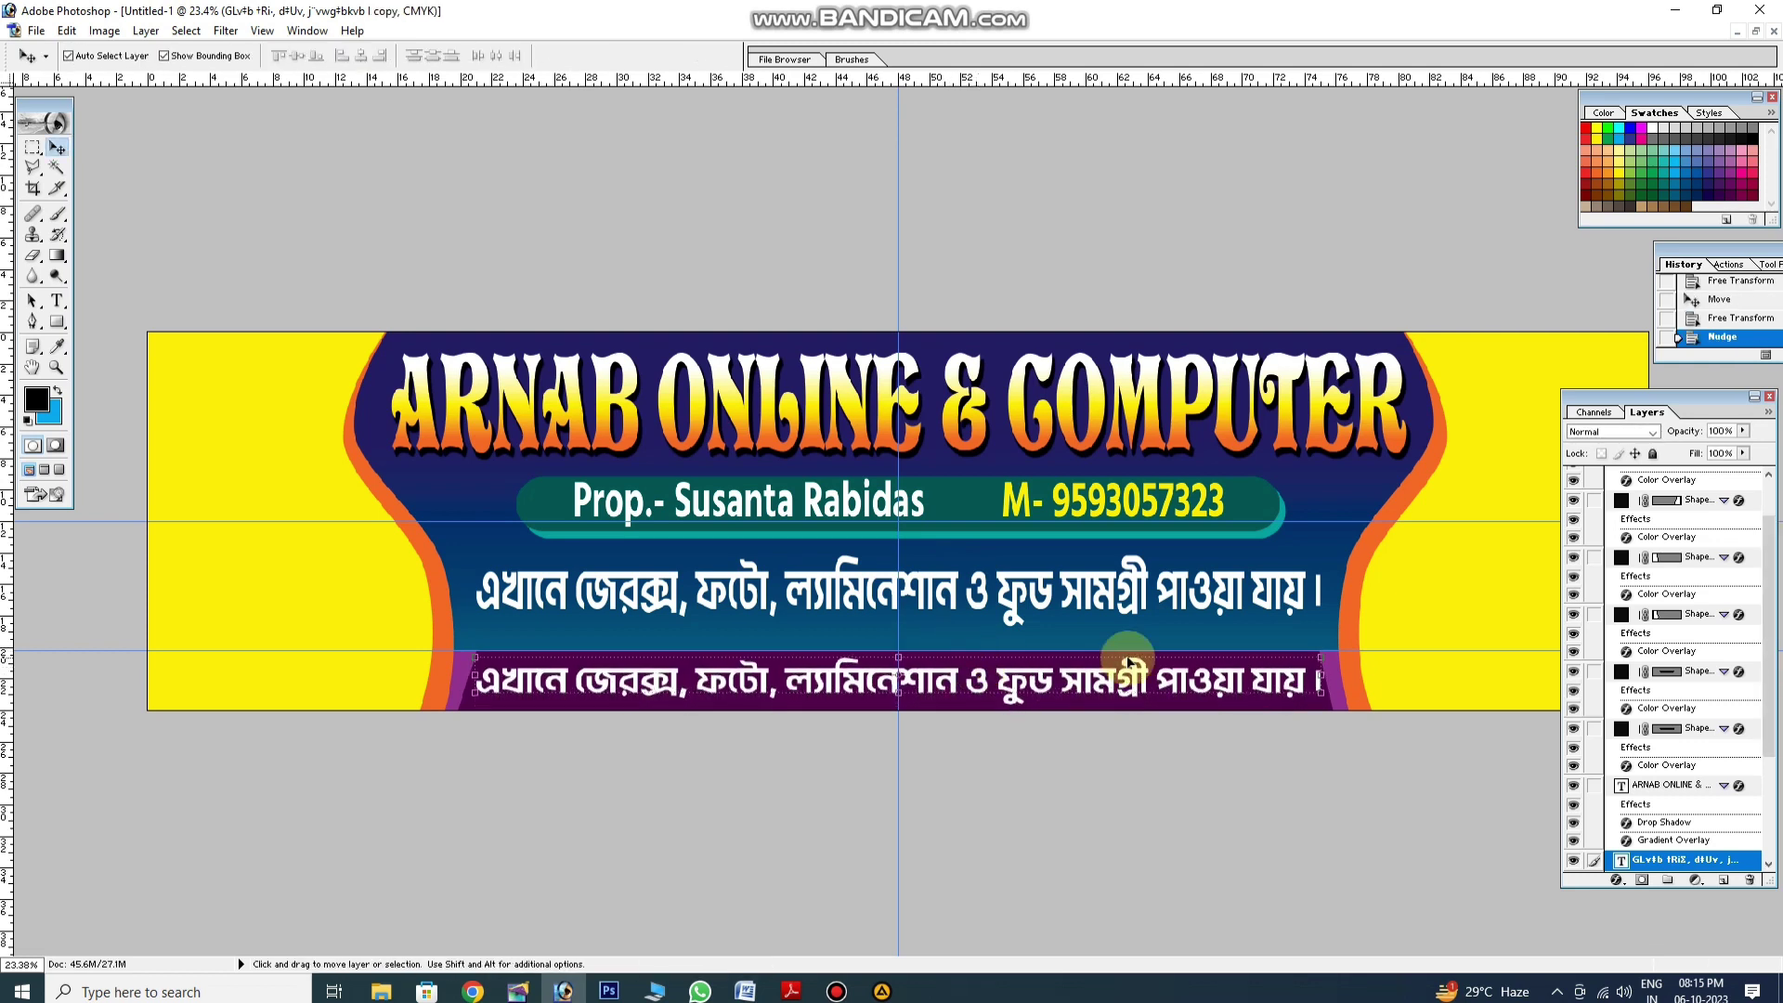
pyautogui.keyDown('alt'); pyautogui.moveTo(1320, 684); pyautogui.dragTo(1301, 678); pyautogui.keyUp('alt')
pyautogui.press('Return')
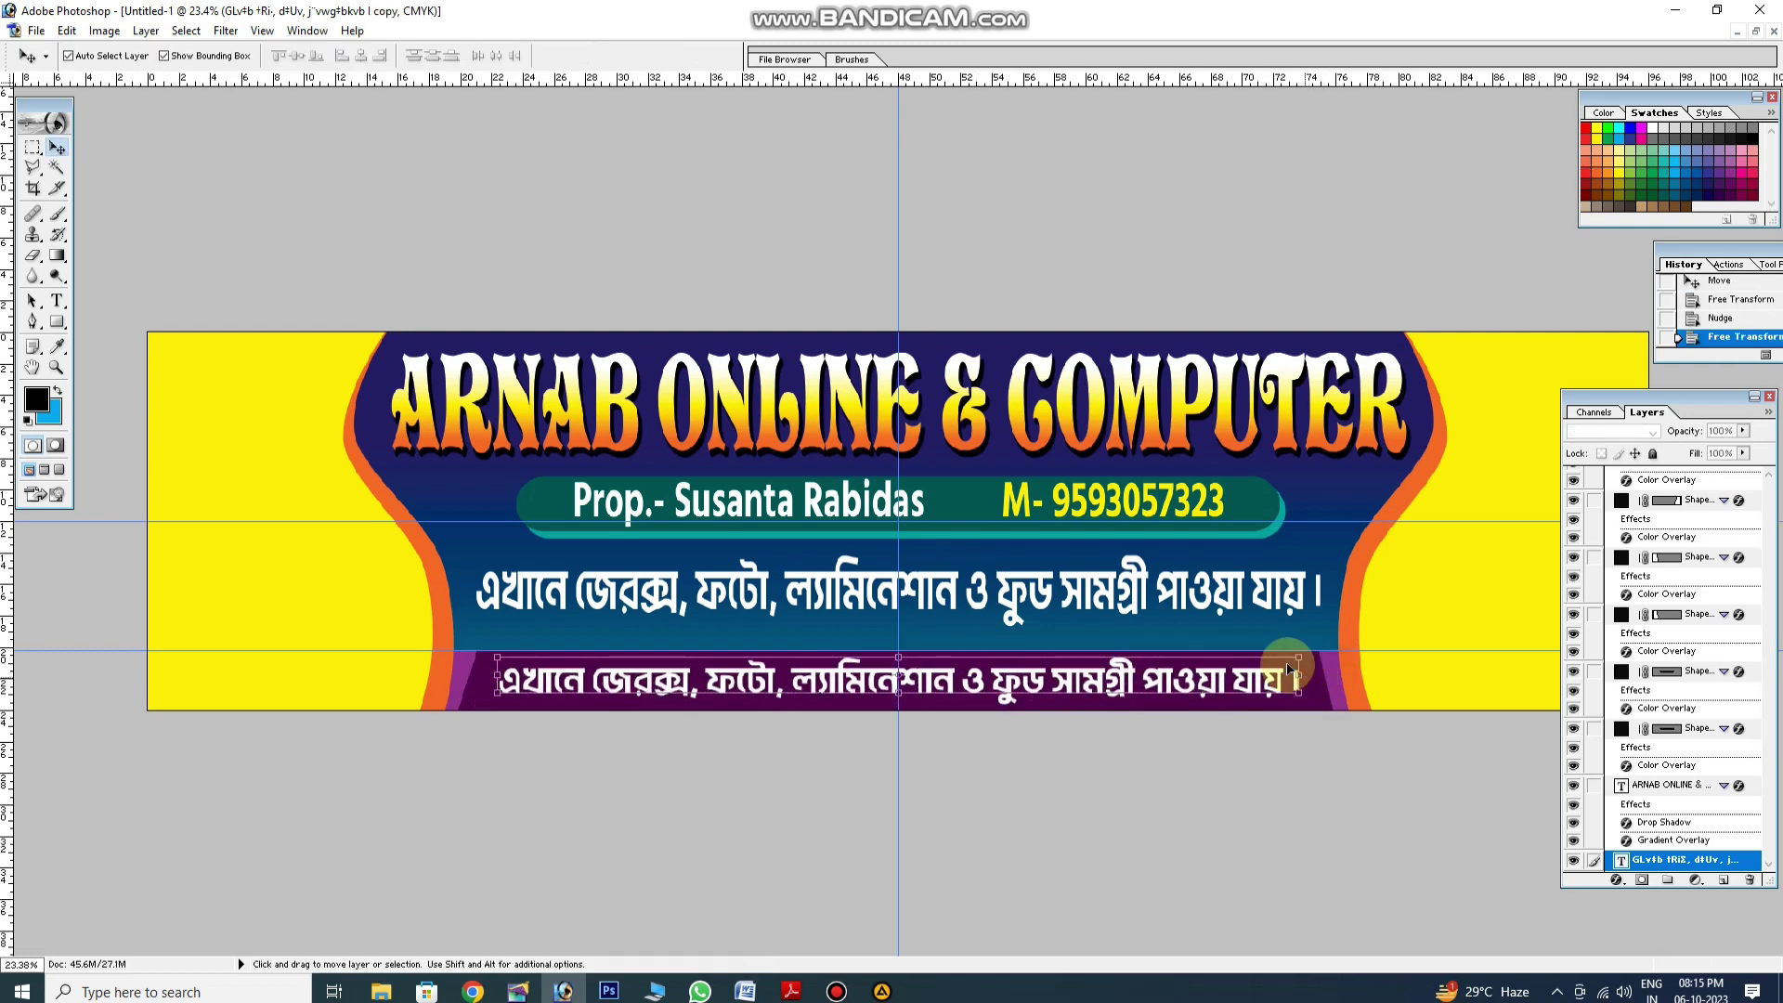
# - Replace the copied text with the shop's address in Bengali
pyautogui.click(57, 300)
pyautogui.click(653, 677)
pyautogui.hotkey('ctrl', 'a')
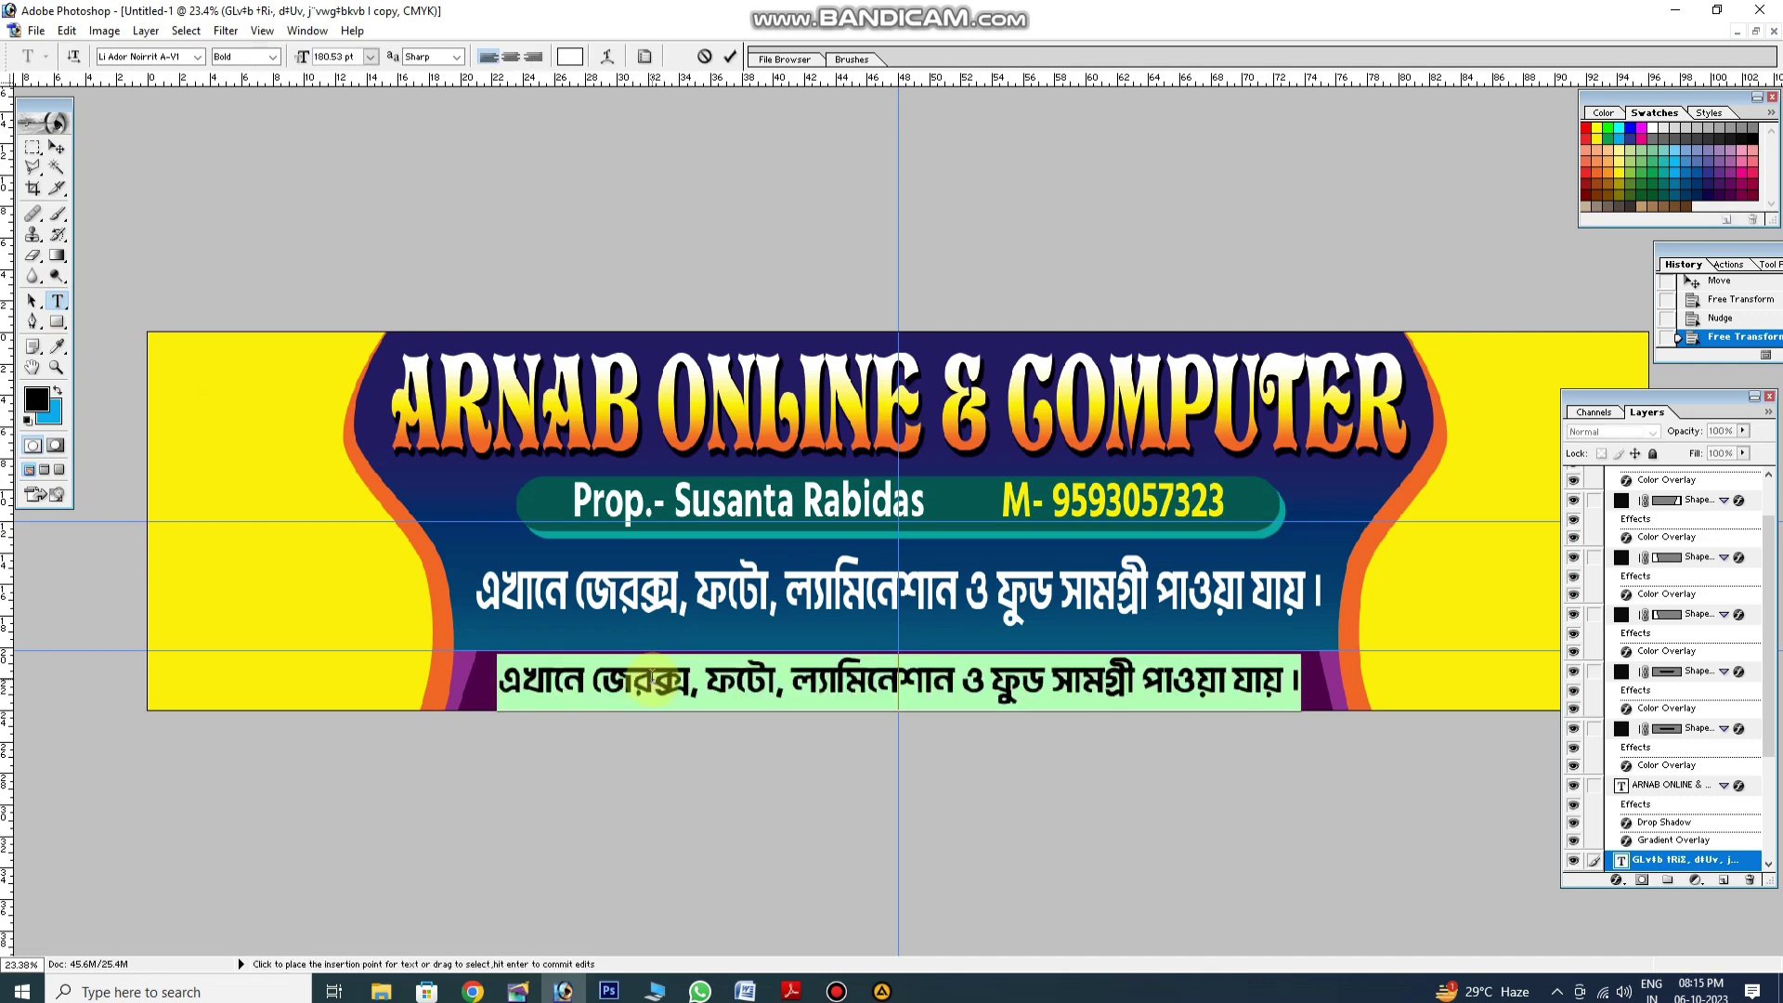
pyautogui.write('টিকানাঃ-')
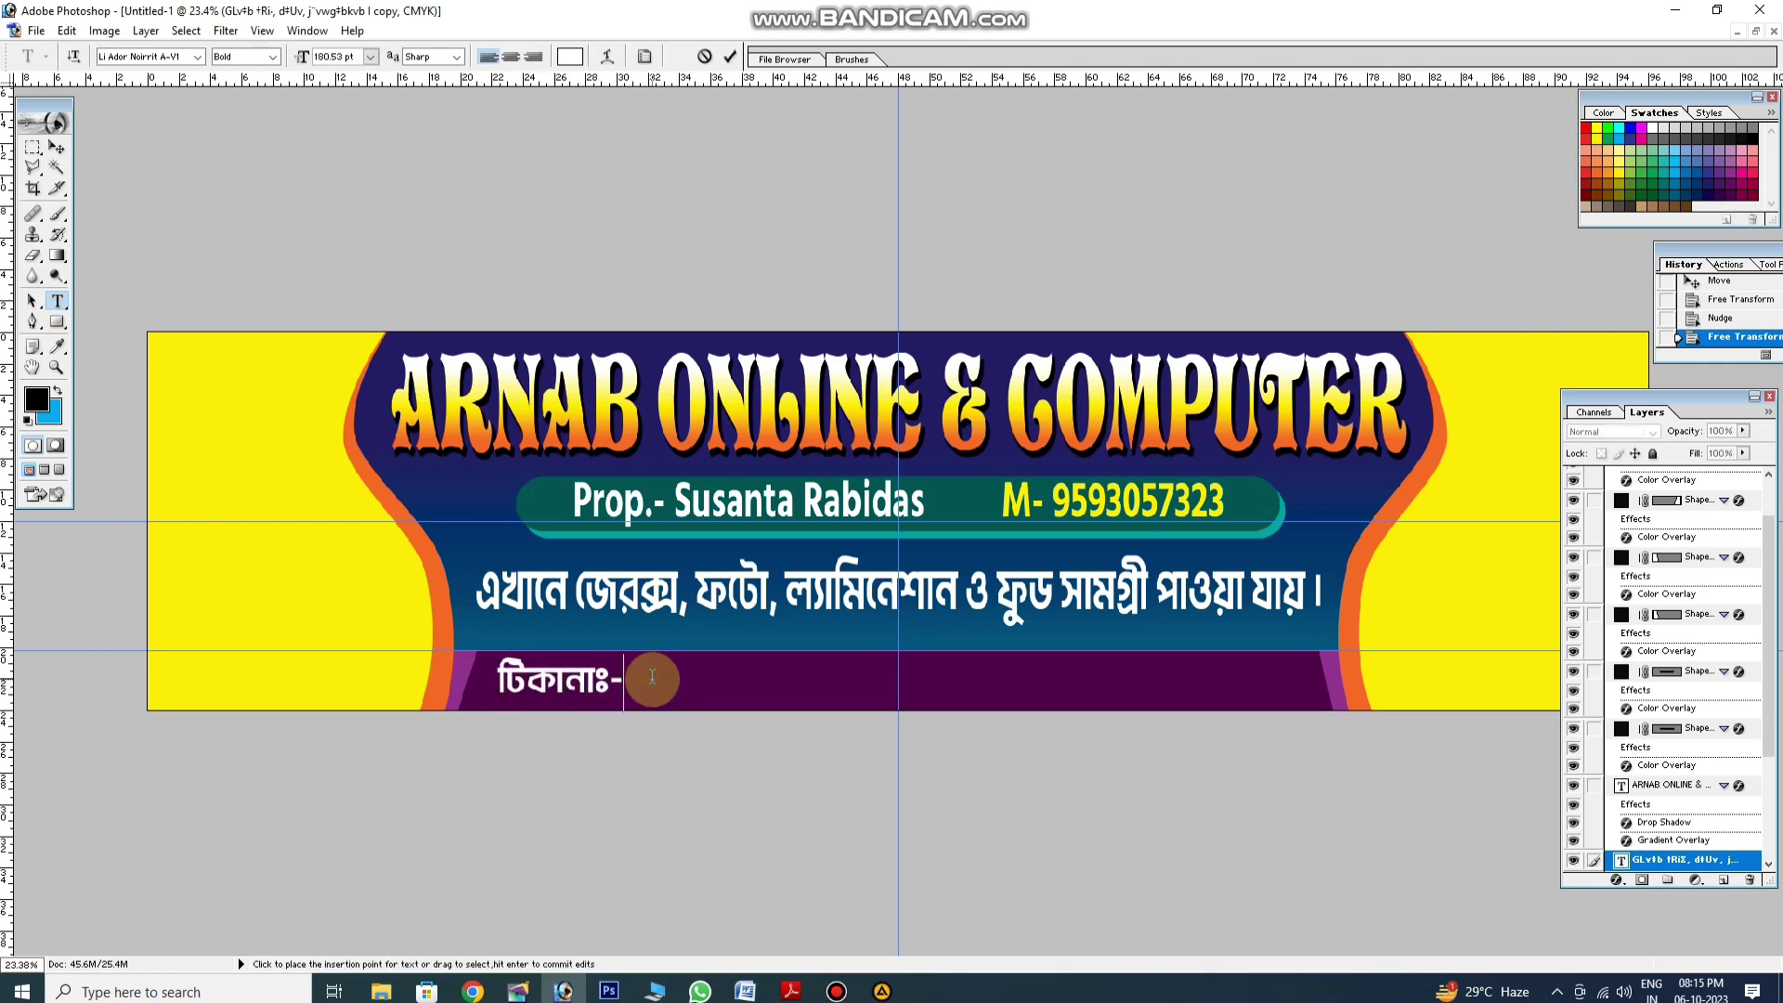
pyautogui.press('BackSpace')
pyautogui.press('BackSpace')
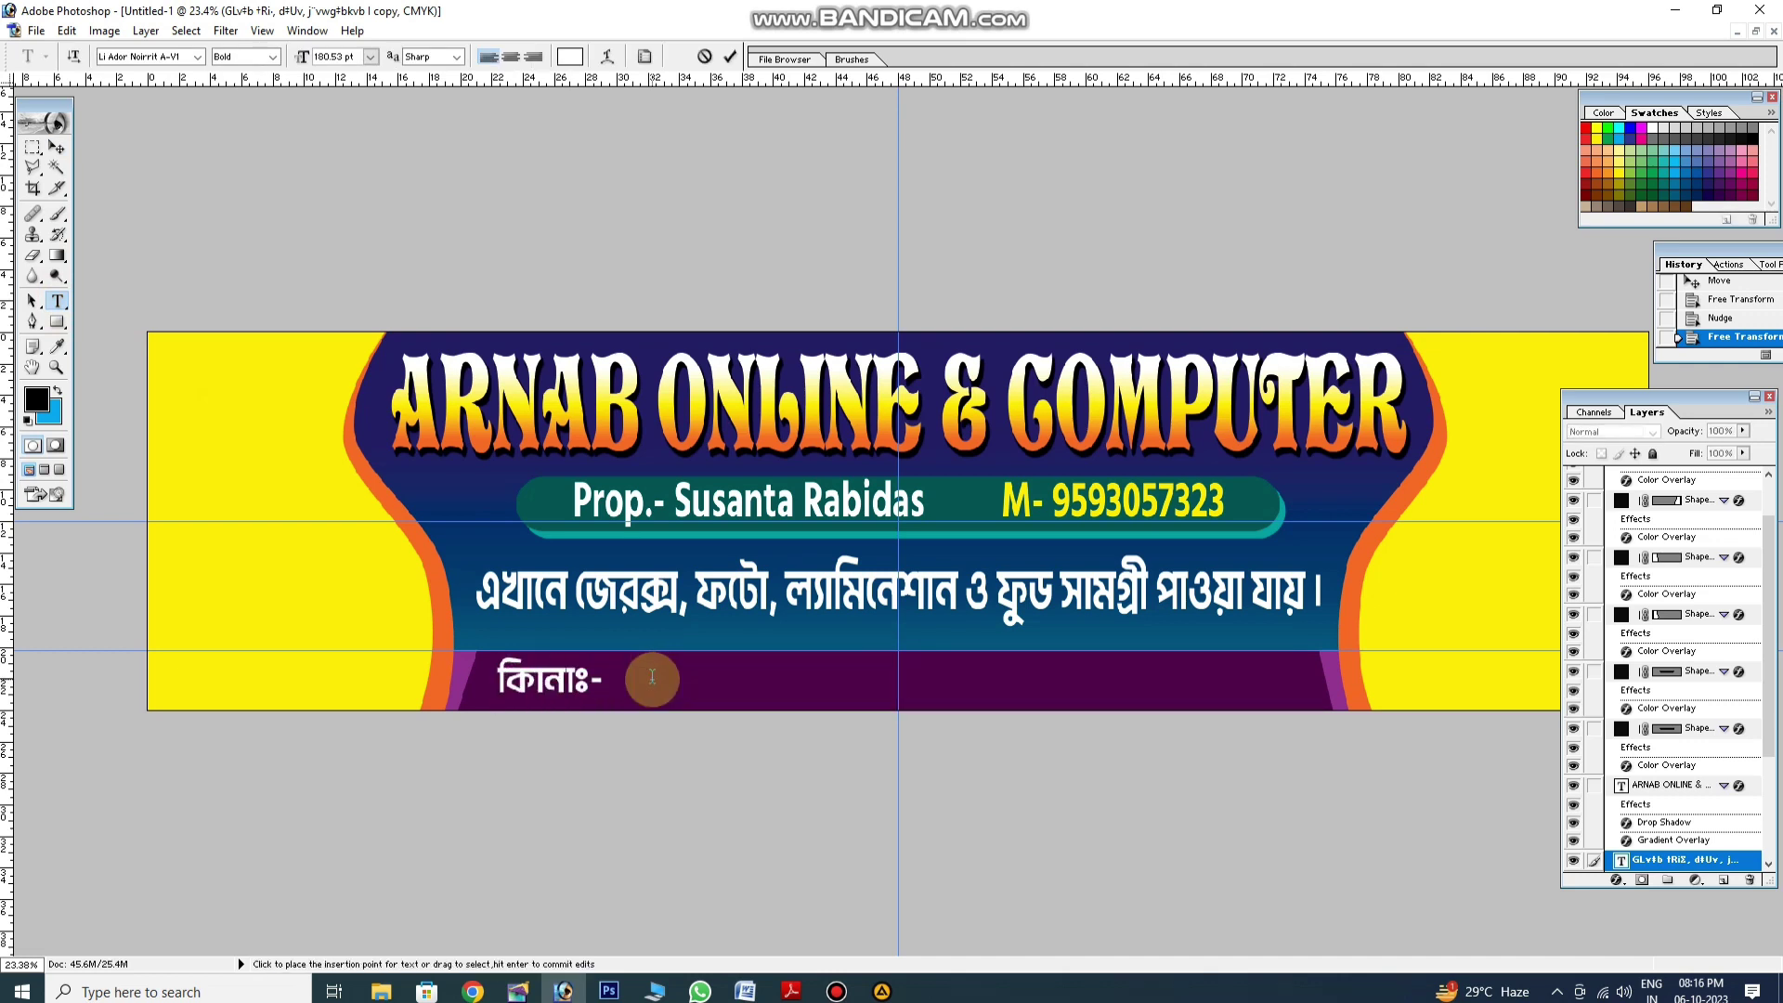
pyautogui.write('ঠিকা')
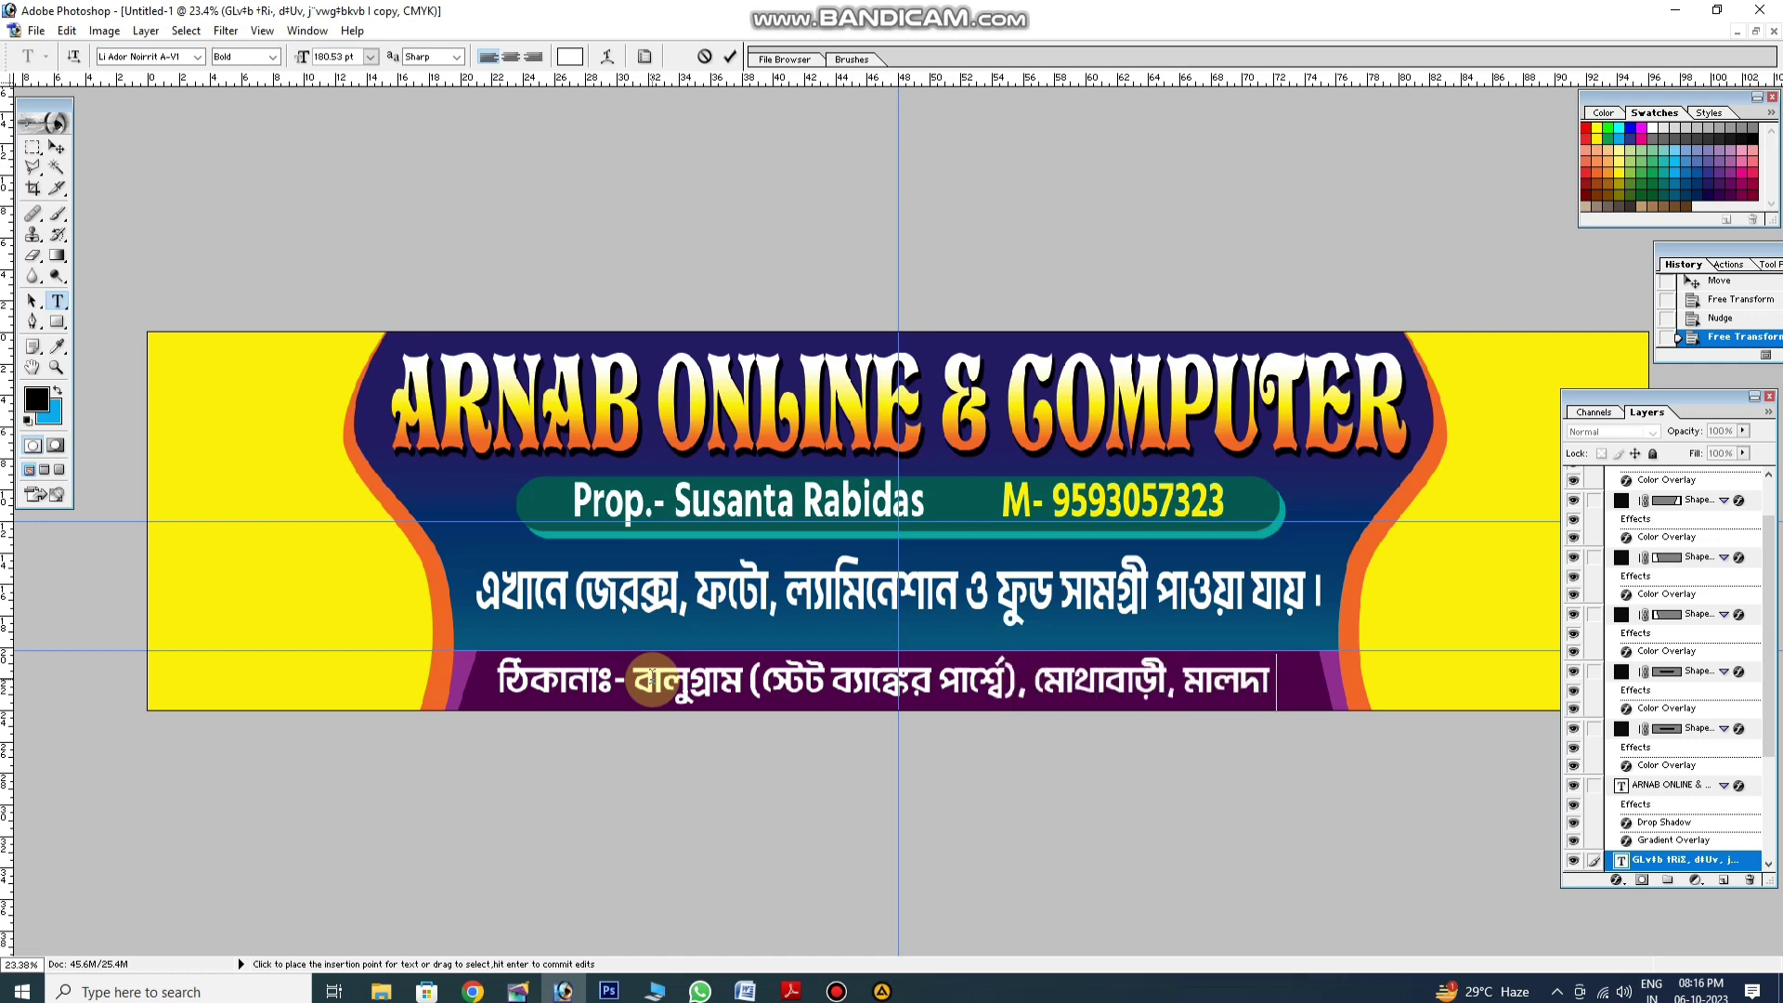
pyautogui.write('।')
pyautogui.click(57, 148)
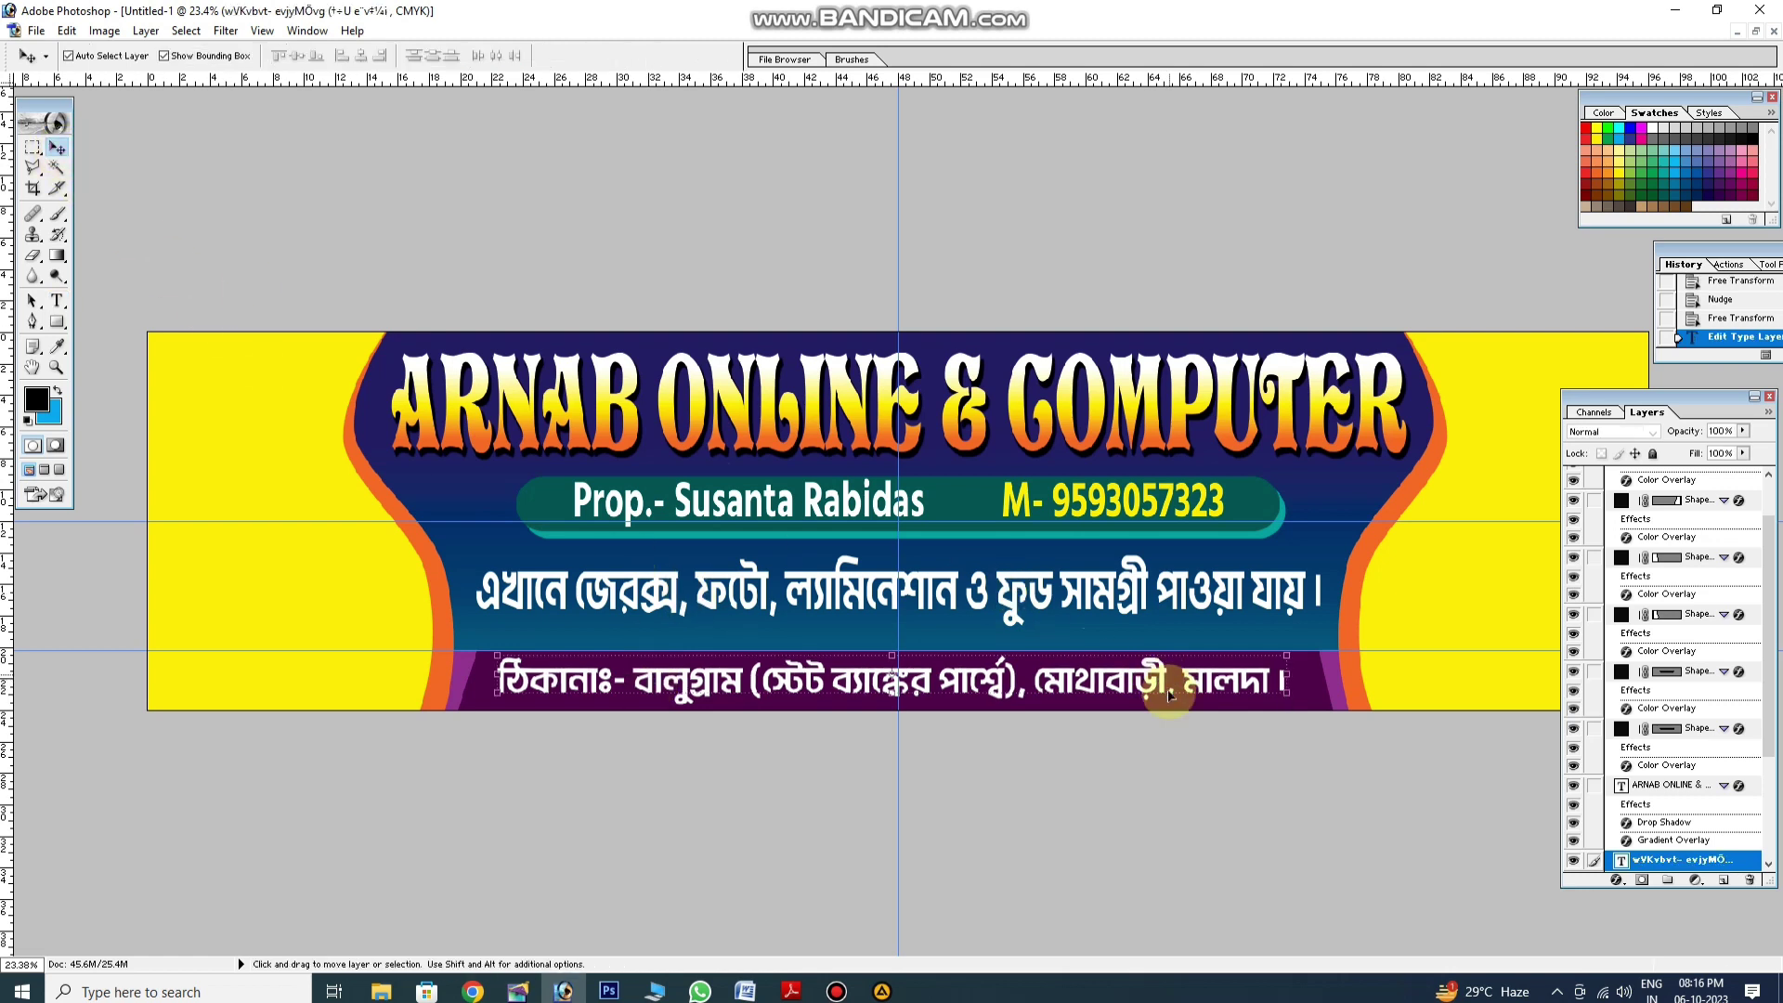
# - Squash the address text slightly and nudge it right and up
pyautogui.moveTo(1163, 695); pyautogui.dragTo(1152, 692)
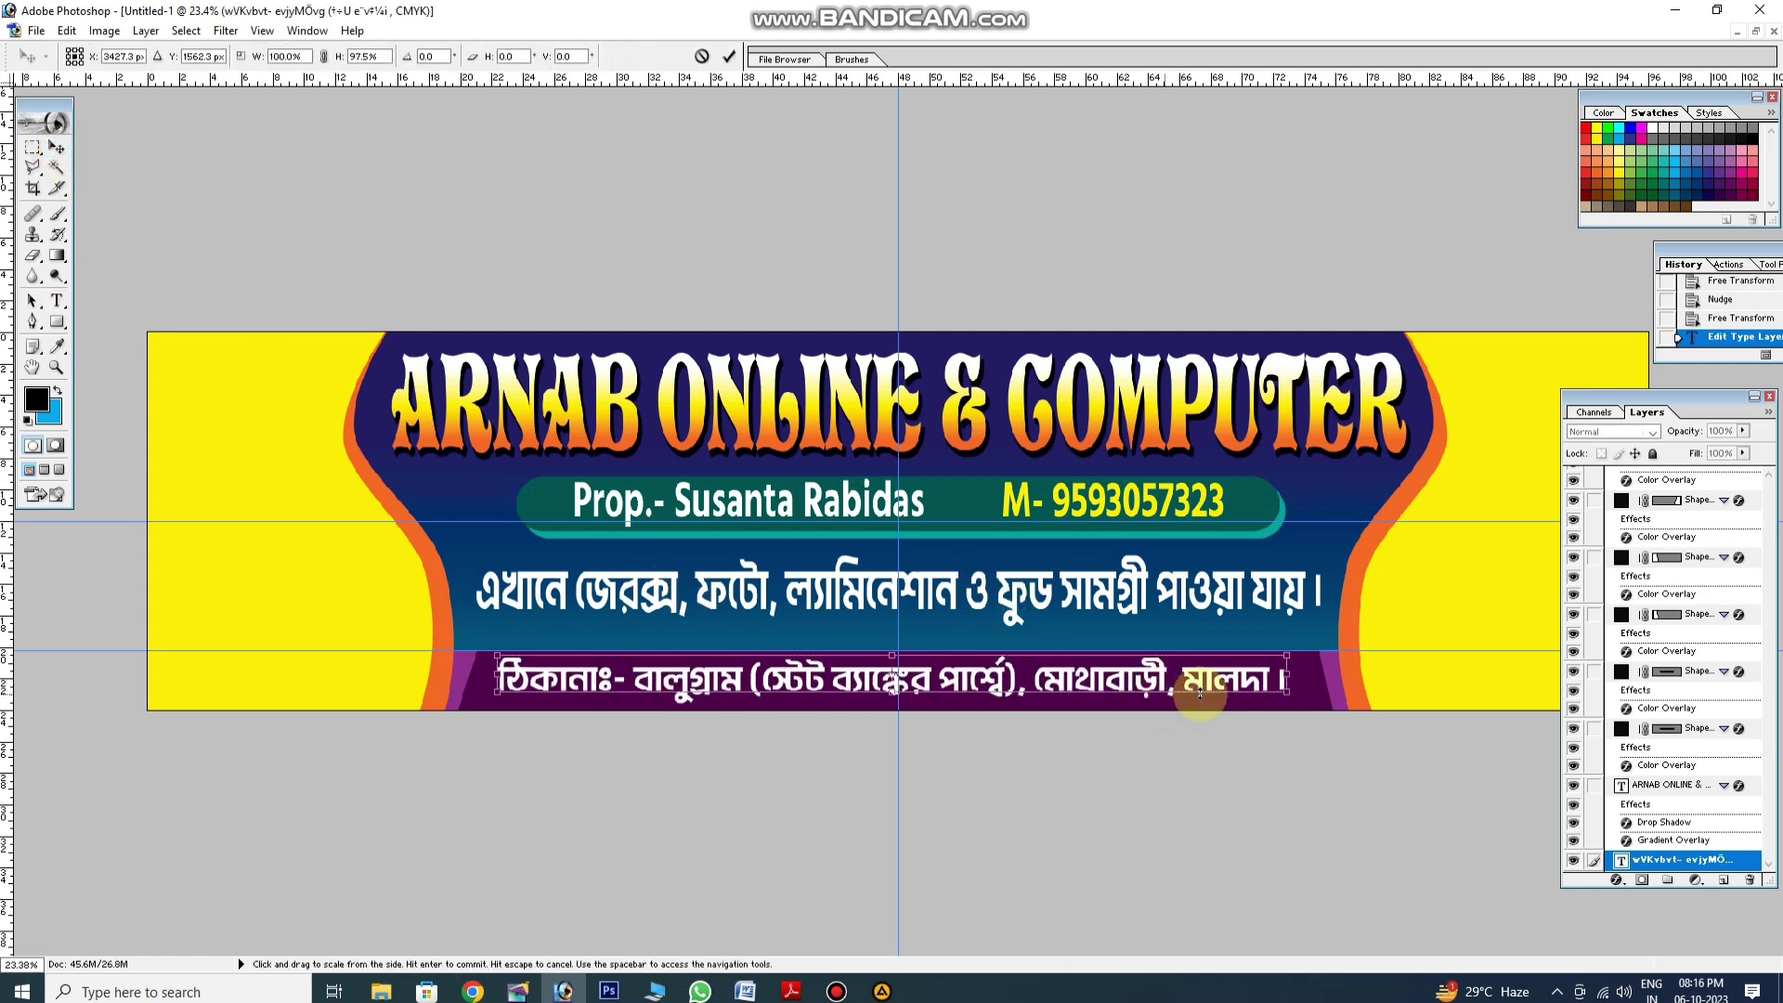
pyautogui.press('Return')
pyautogui.moveTo(1238, 685); pyautogui.dragTo(1247, 682)
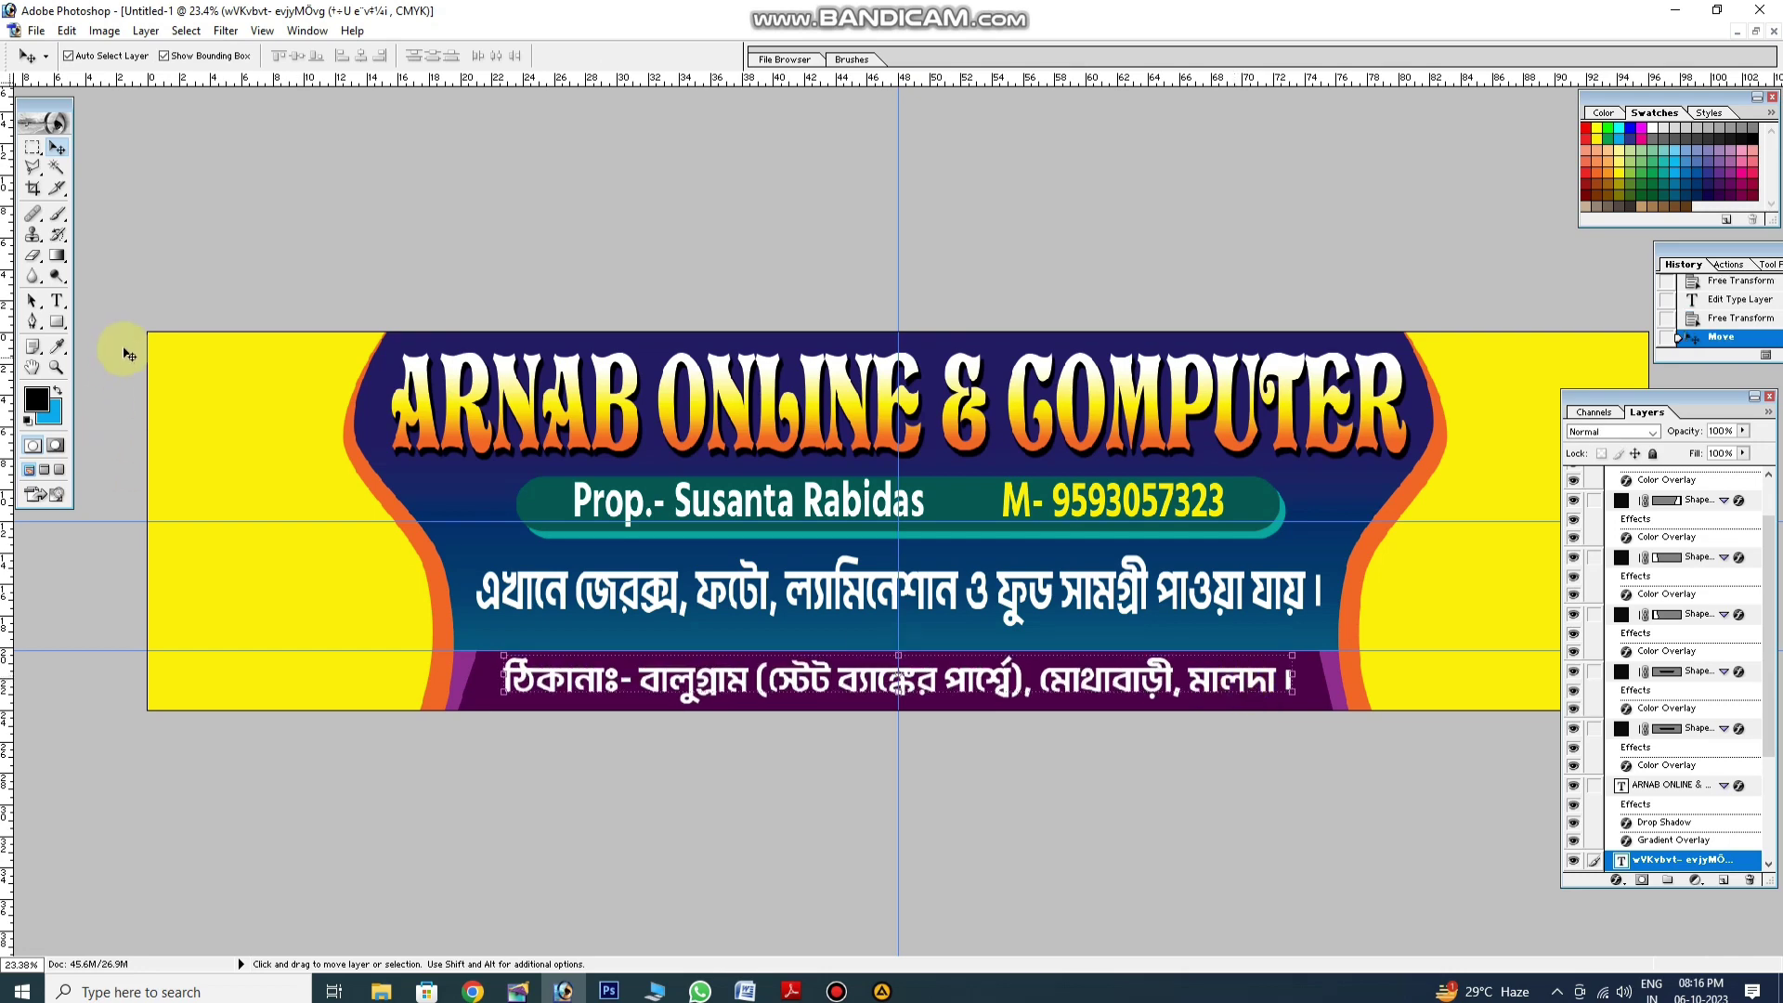
# - Colour the whole address line yellow FFF200
pyautogui.click(56, 300)
pyautogui.click(594, 673)
pyautogui.hotkey('ctrl', 'a')
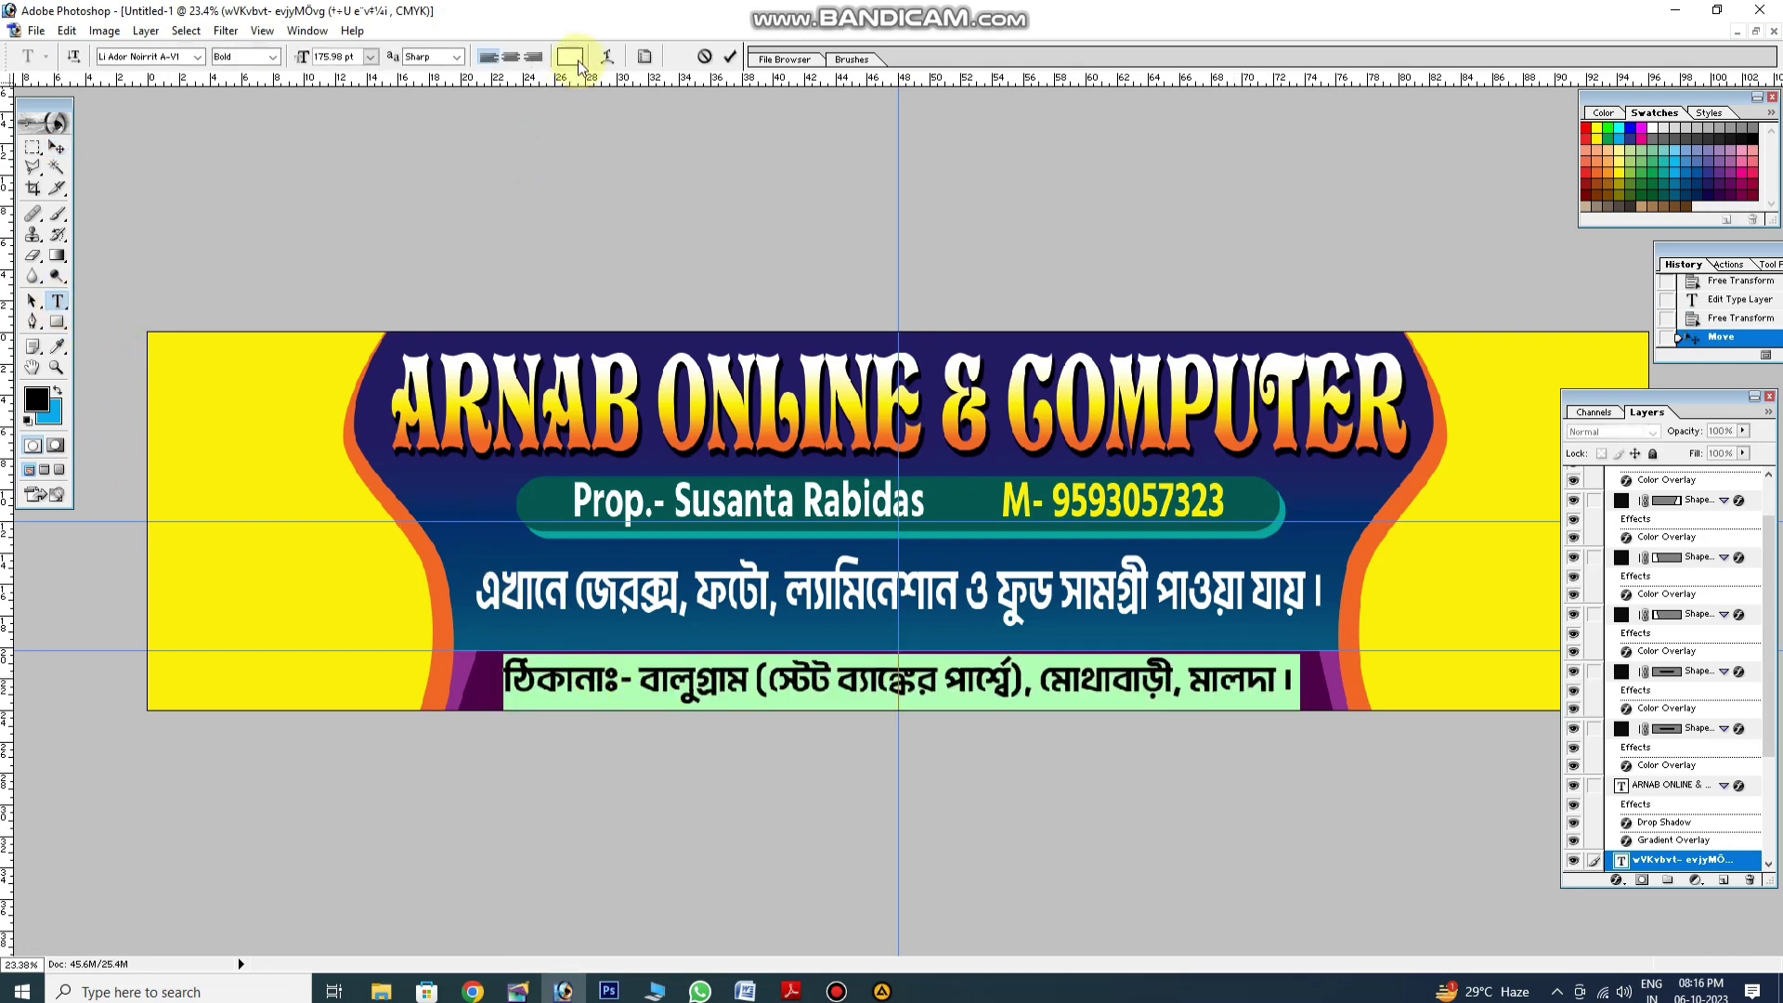
pyautogui.click(569, 56)
pyautogui.click(1618, 138)
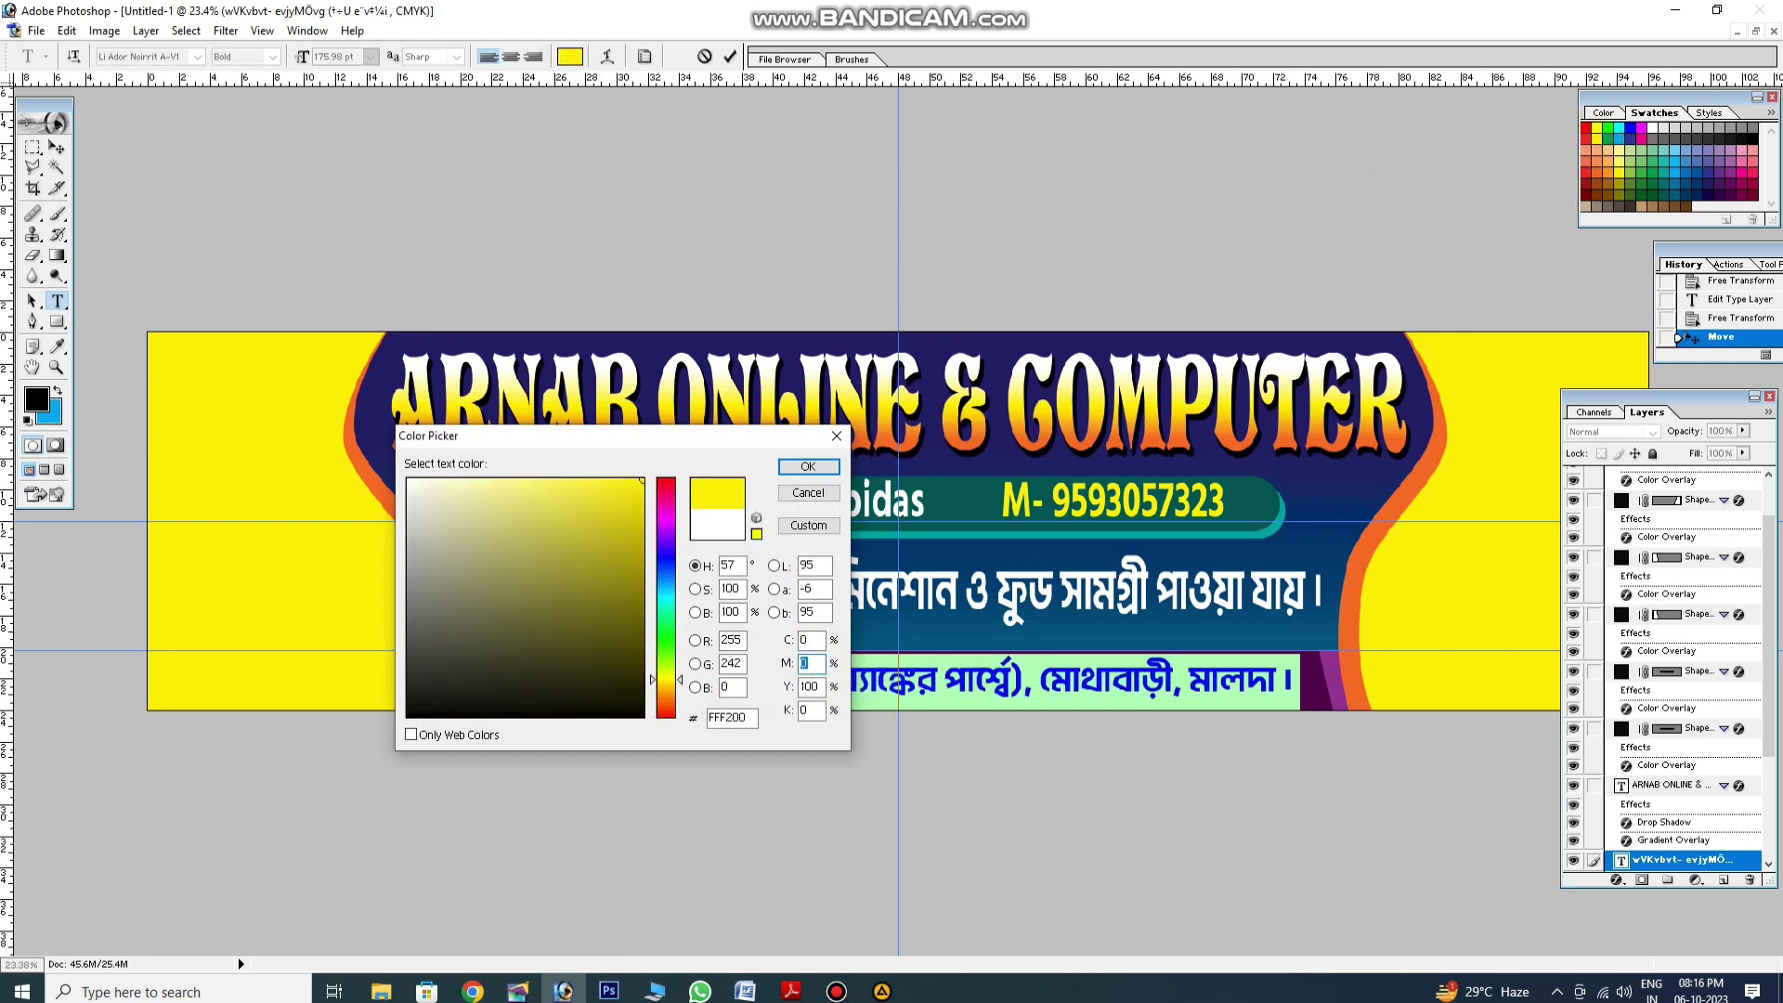
pyautogui.press('Return')
# - Remove the guide from the purple strip's top edge
pyautogui.click(58, 151)
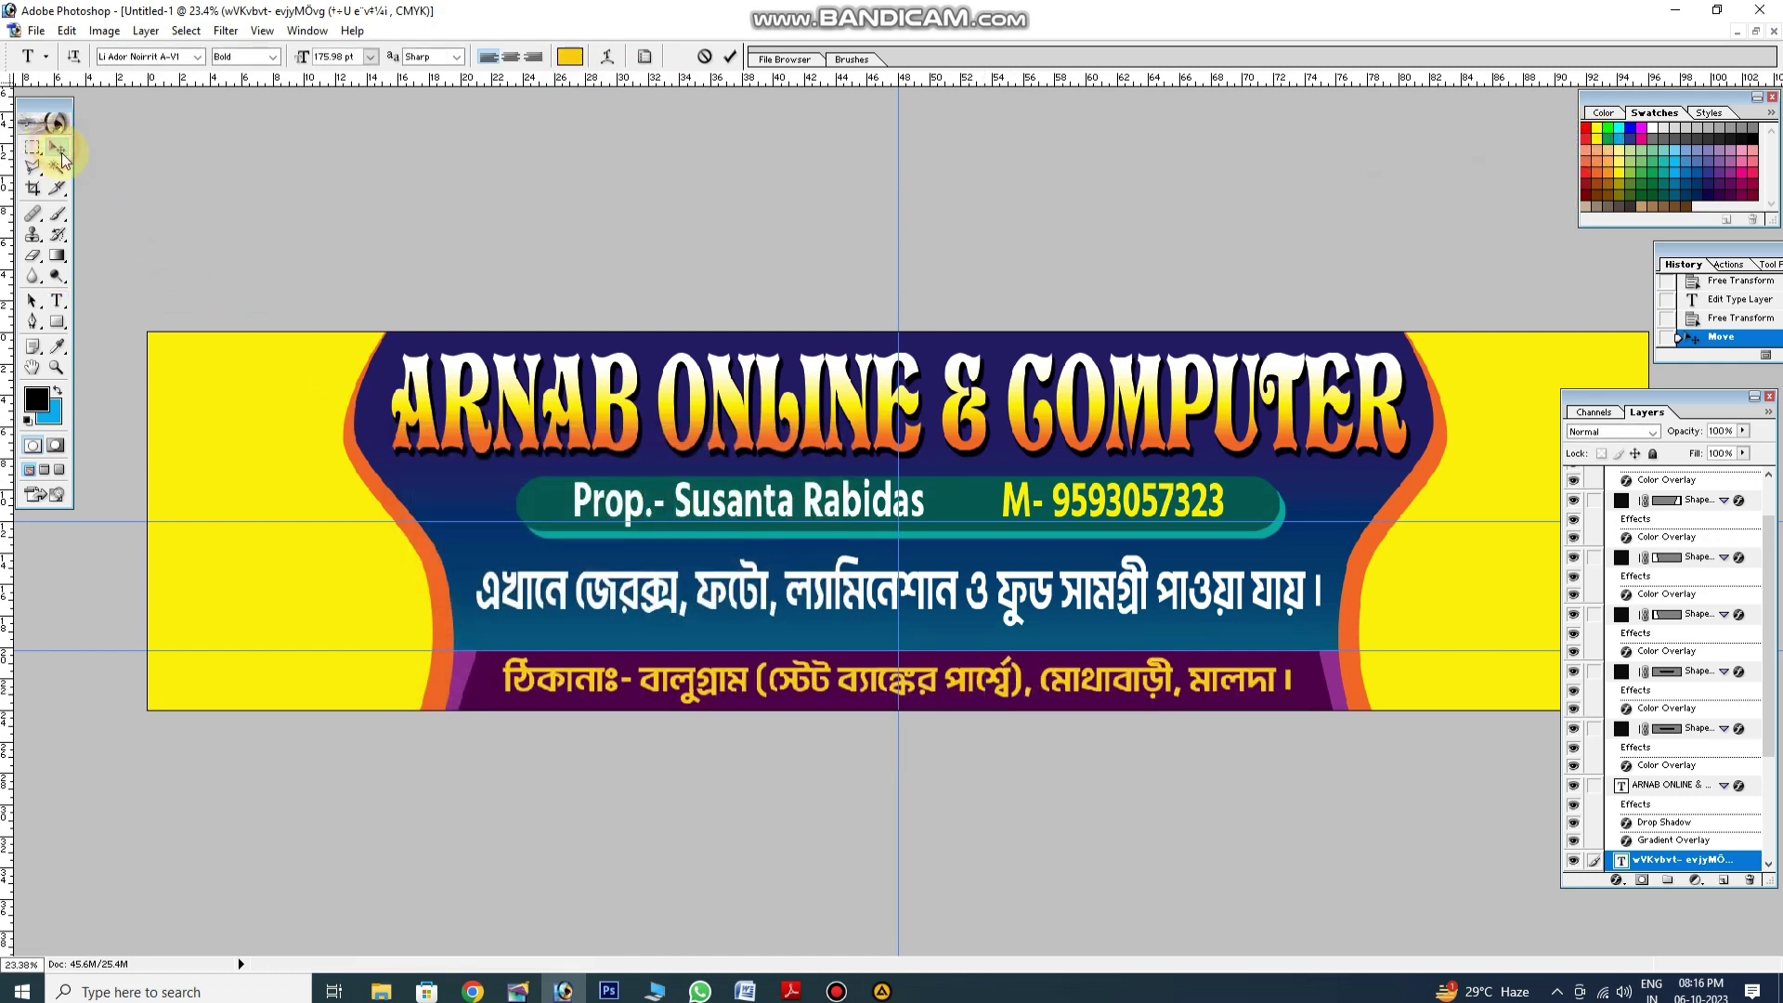
pyautogui.click(952, 588)
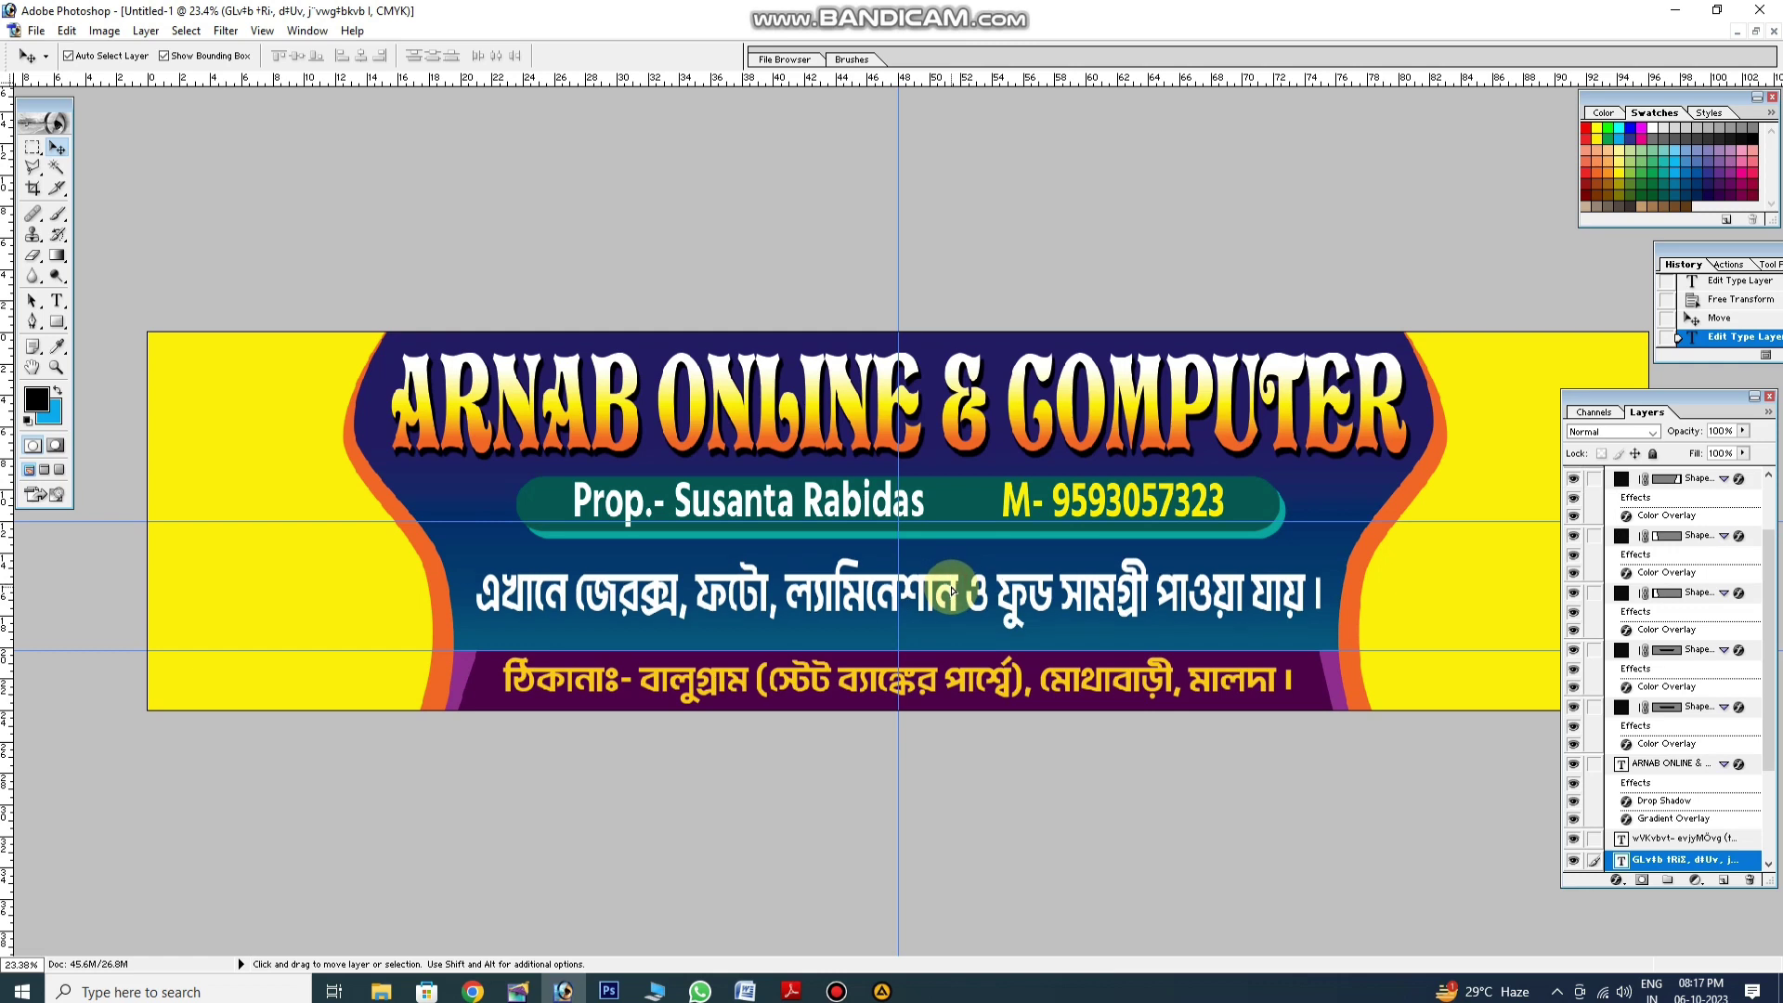
pyautogui.moveTo(1482, 479); pyautogui.dragTo(1488, 482)
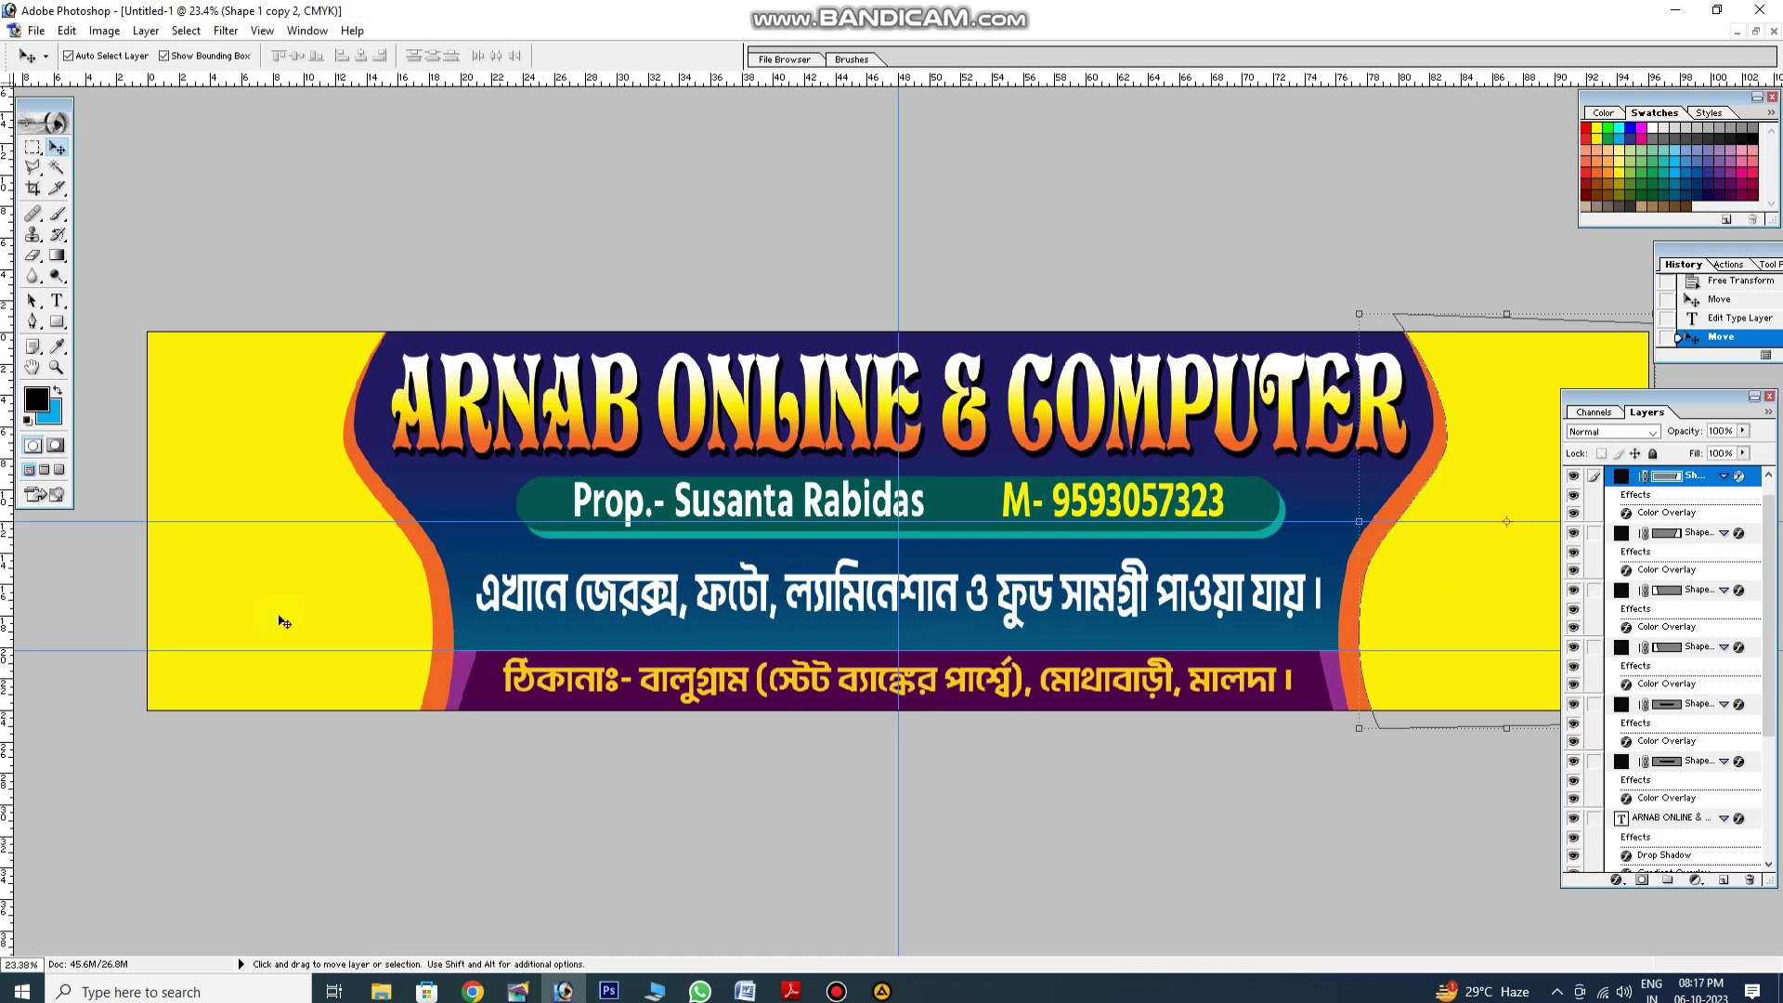
pyautogui.moveTo(298, 650); pyautogui.dragTo(649, 75)
pyautogui.click(836, 992)
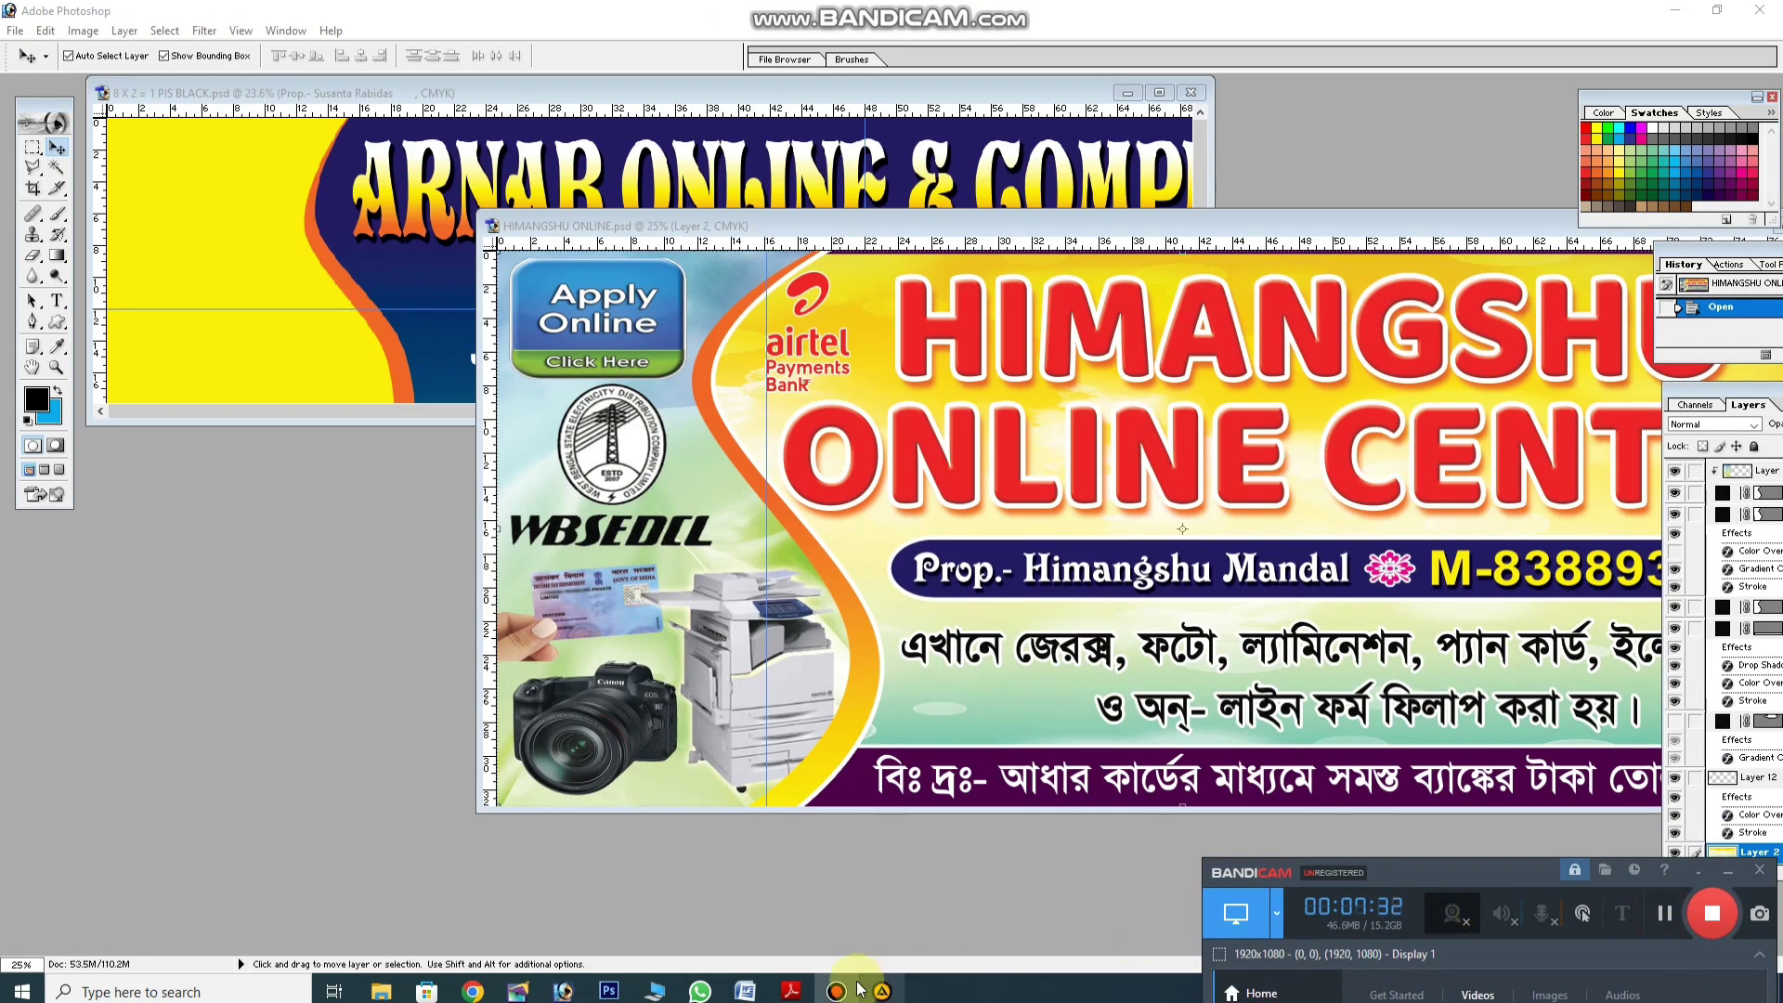
# - Copy the copier and camera images from the reference banner into the shop banner, then close the reference
pyautogui.click(793, 678)
pyautogui.moveTo(789, 673); pyautogui.dragTo(338, 399)
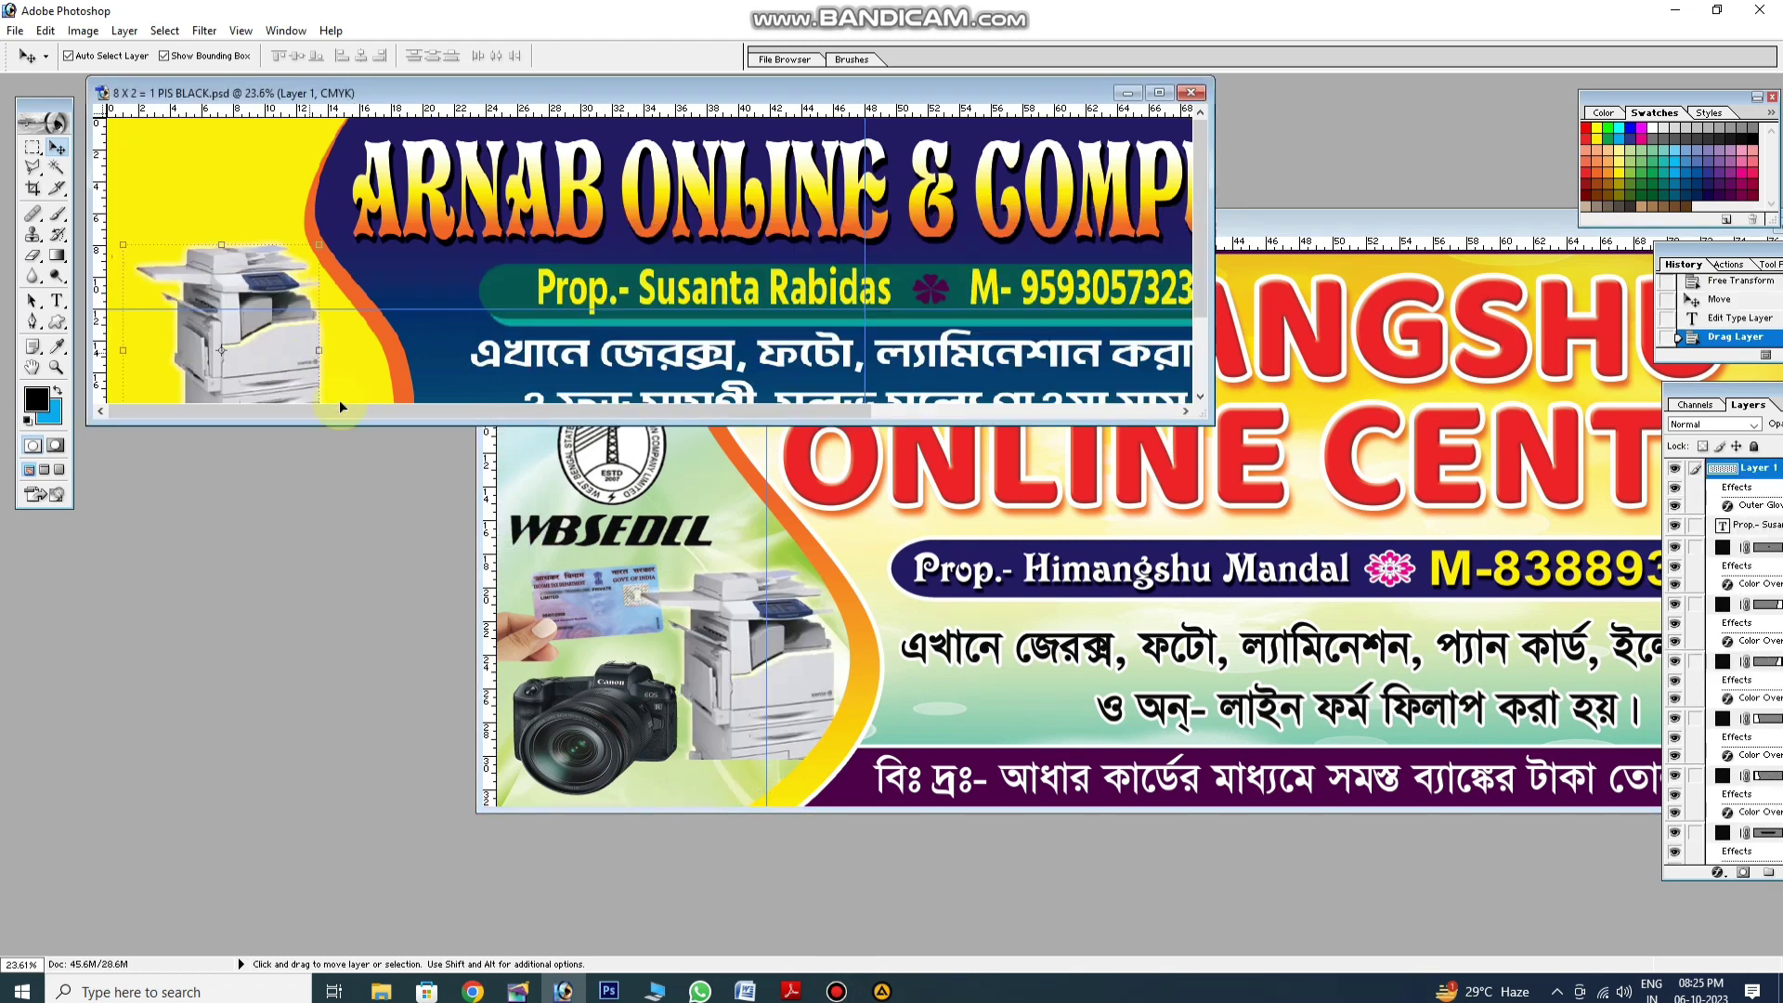
pyautogui.click(587, 691)
pyautogui.moveTo(588, 691); pyautogui.dragTo(236, 220)
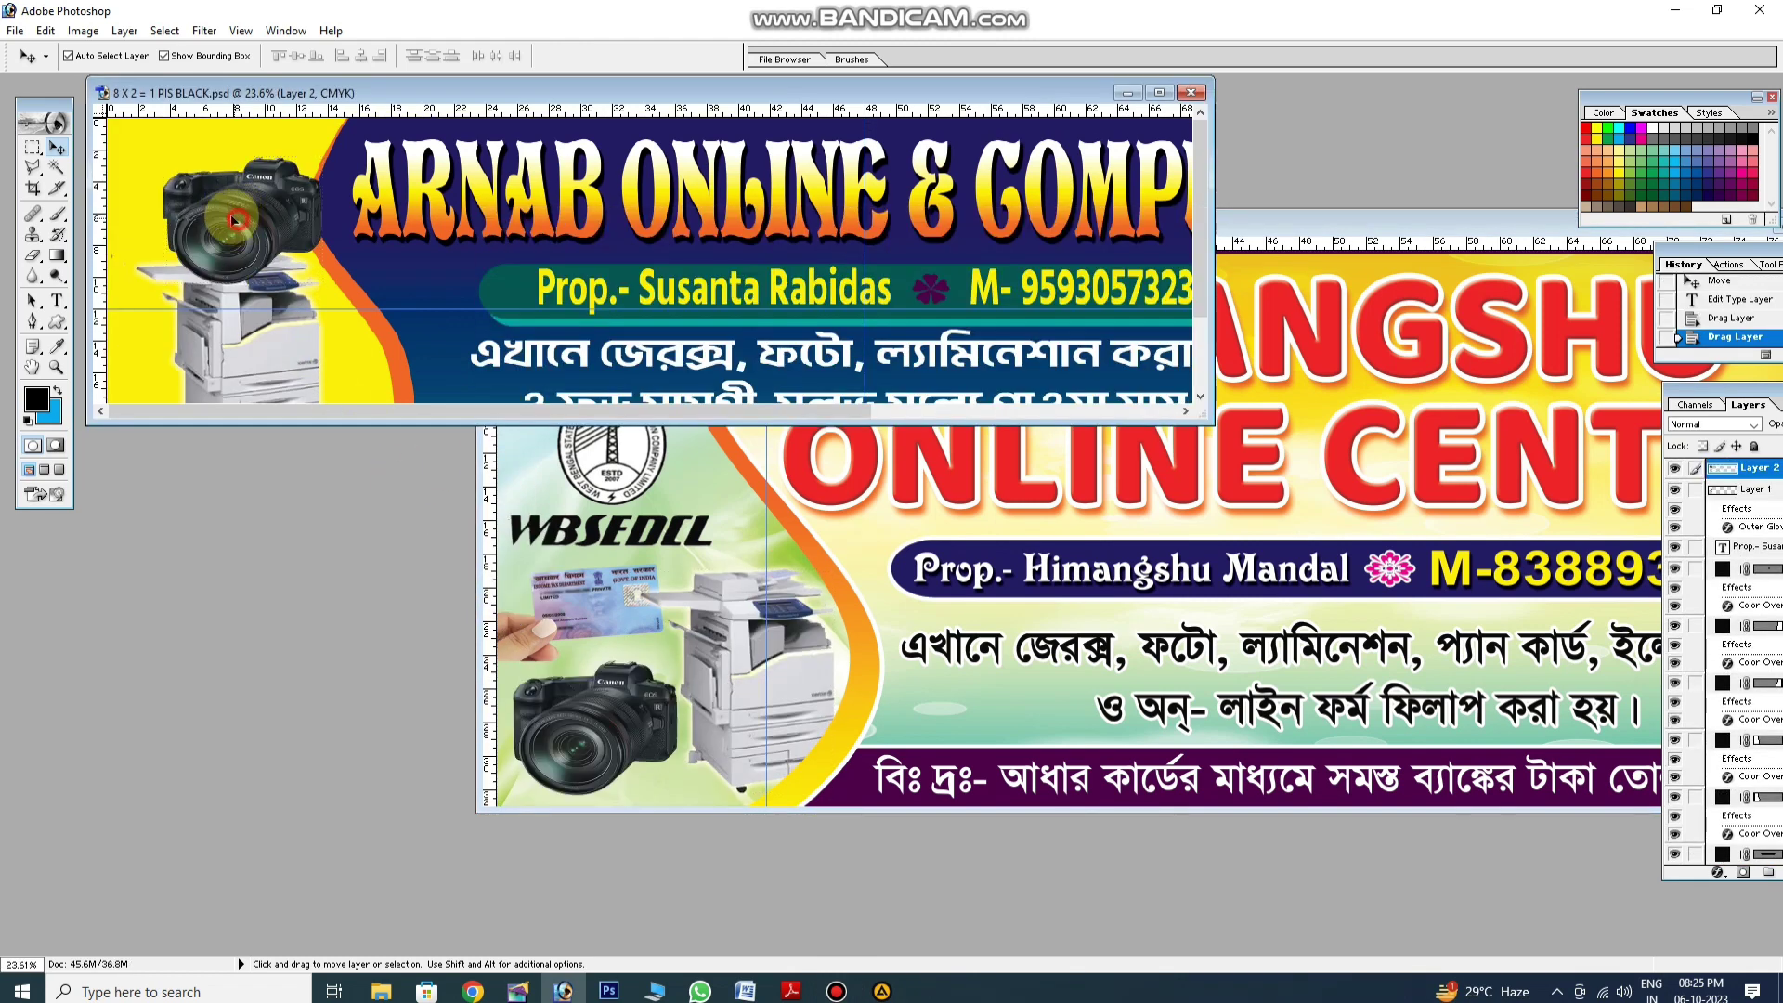
pyautogui.click(638, 532)
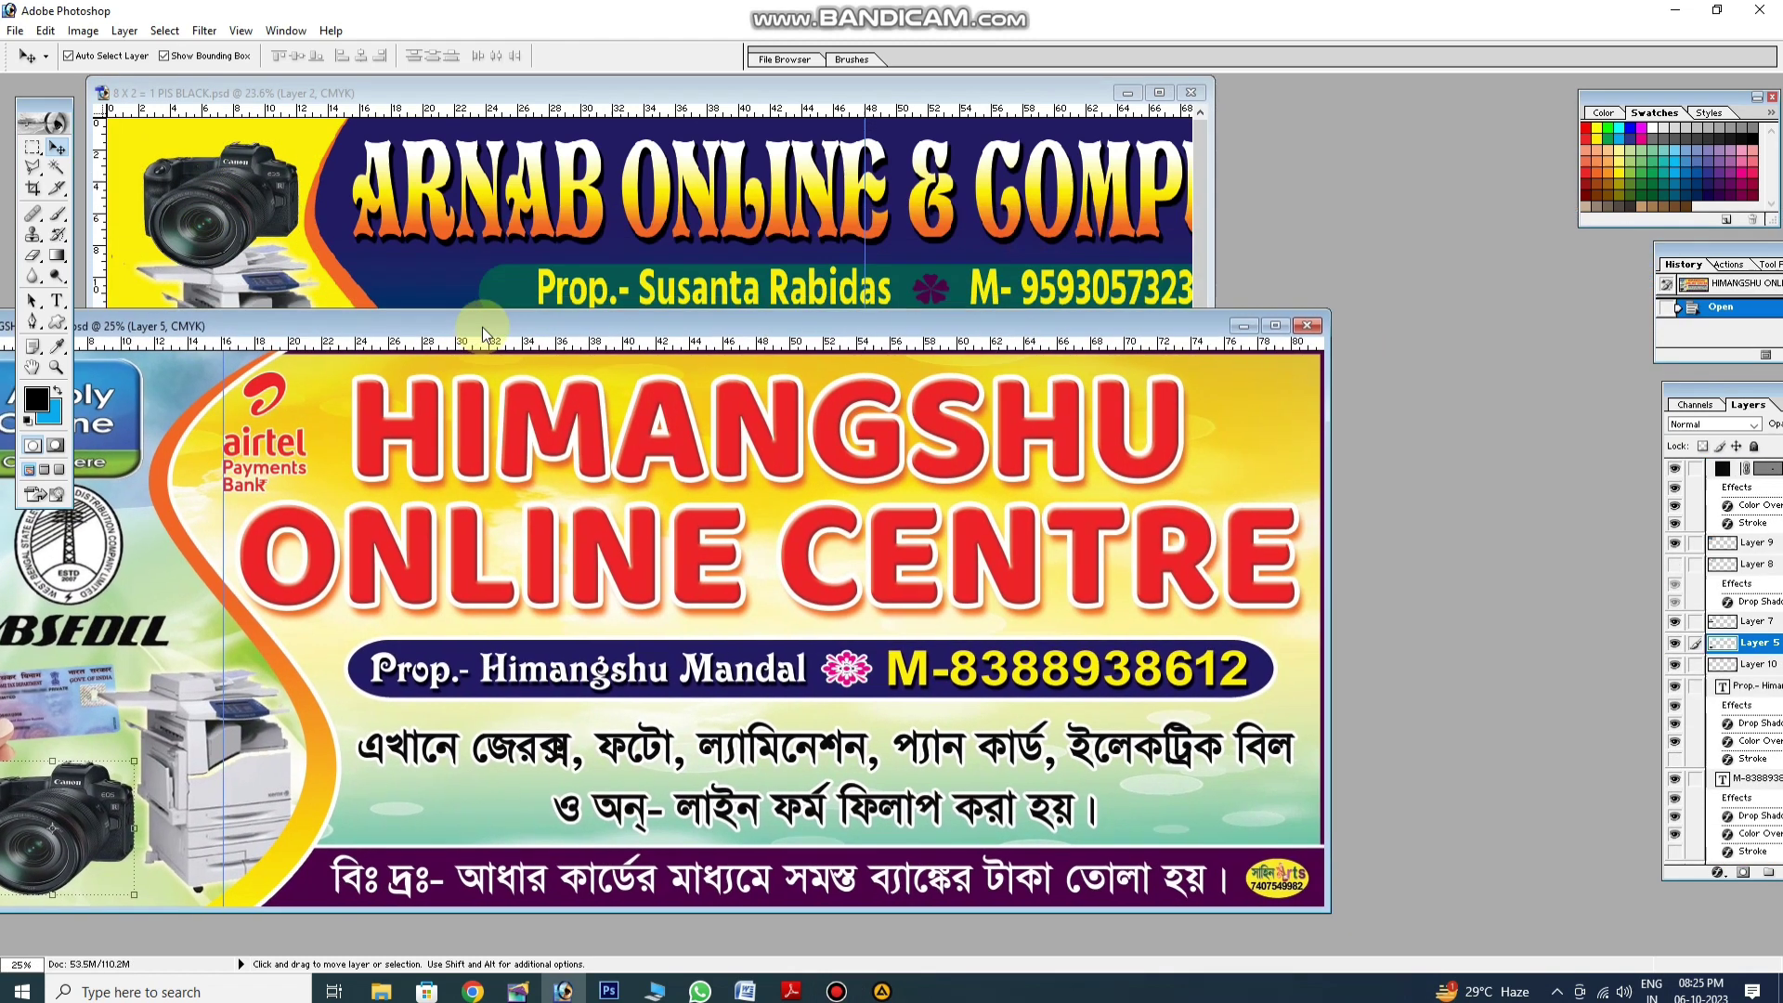
pyautogui.moveTo(1021, 247); pyautogui.dragTo(478, 327)
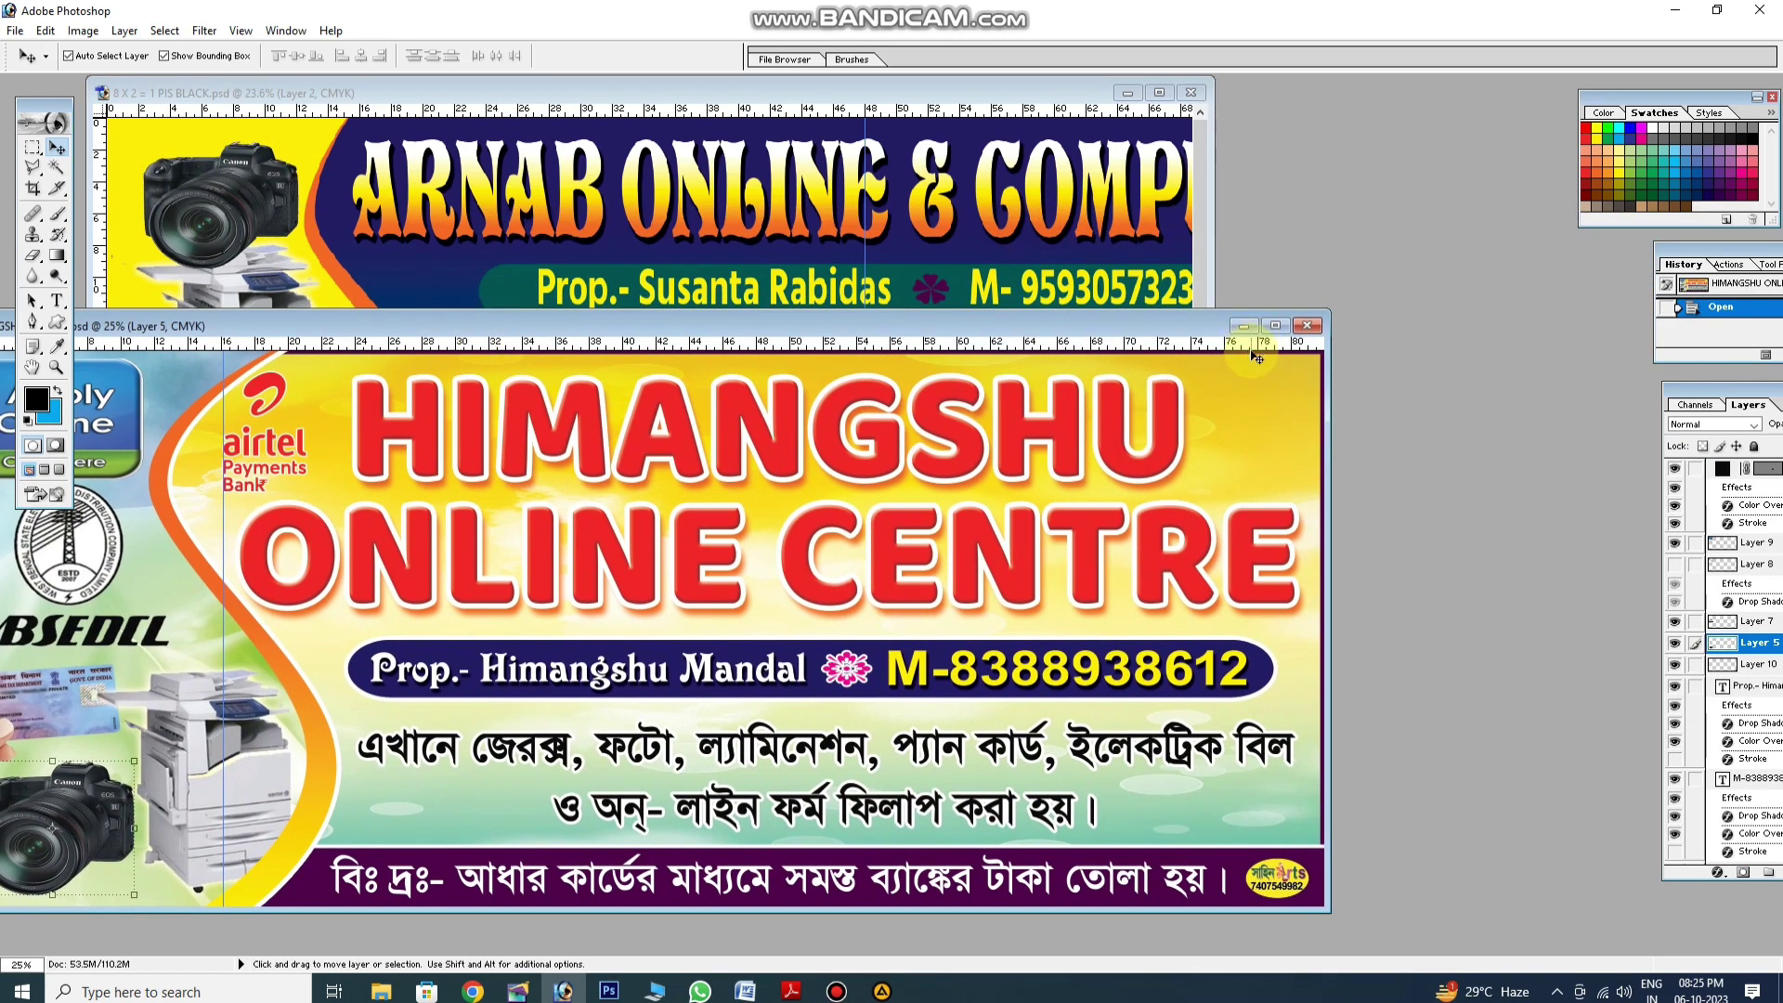
pyautogui.click(1307, 327)
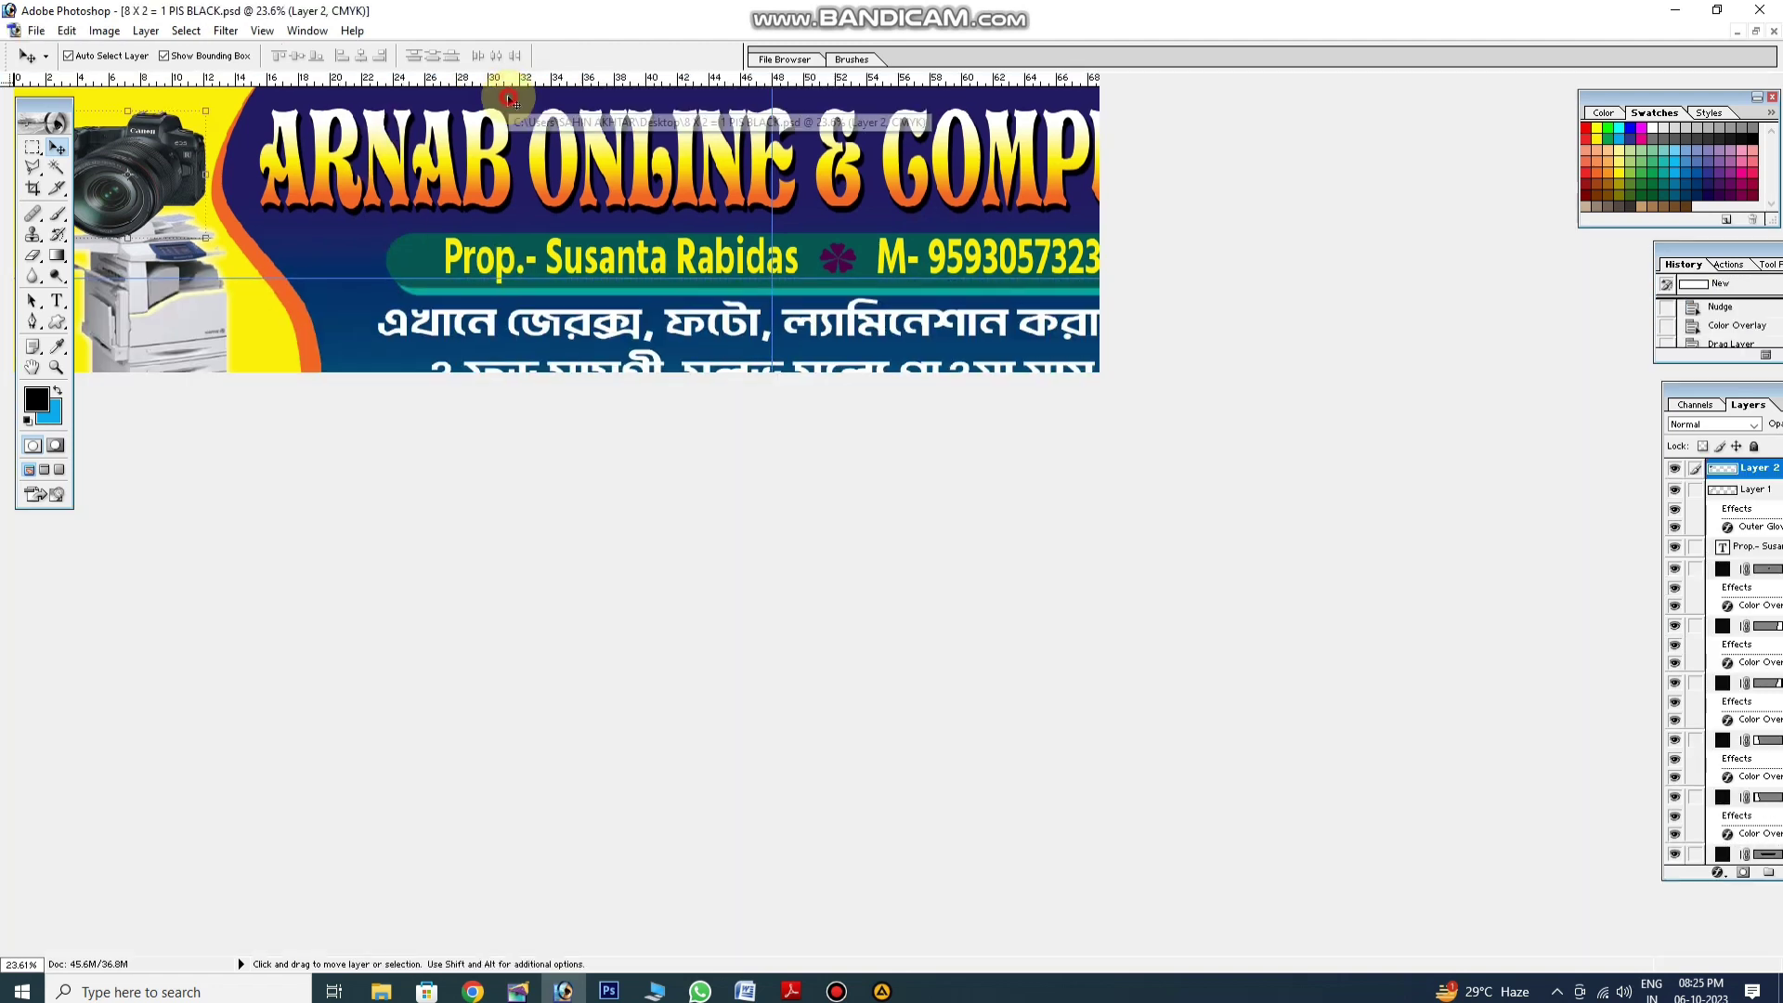
pyautogui.doubleClick(492, 91)
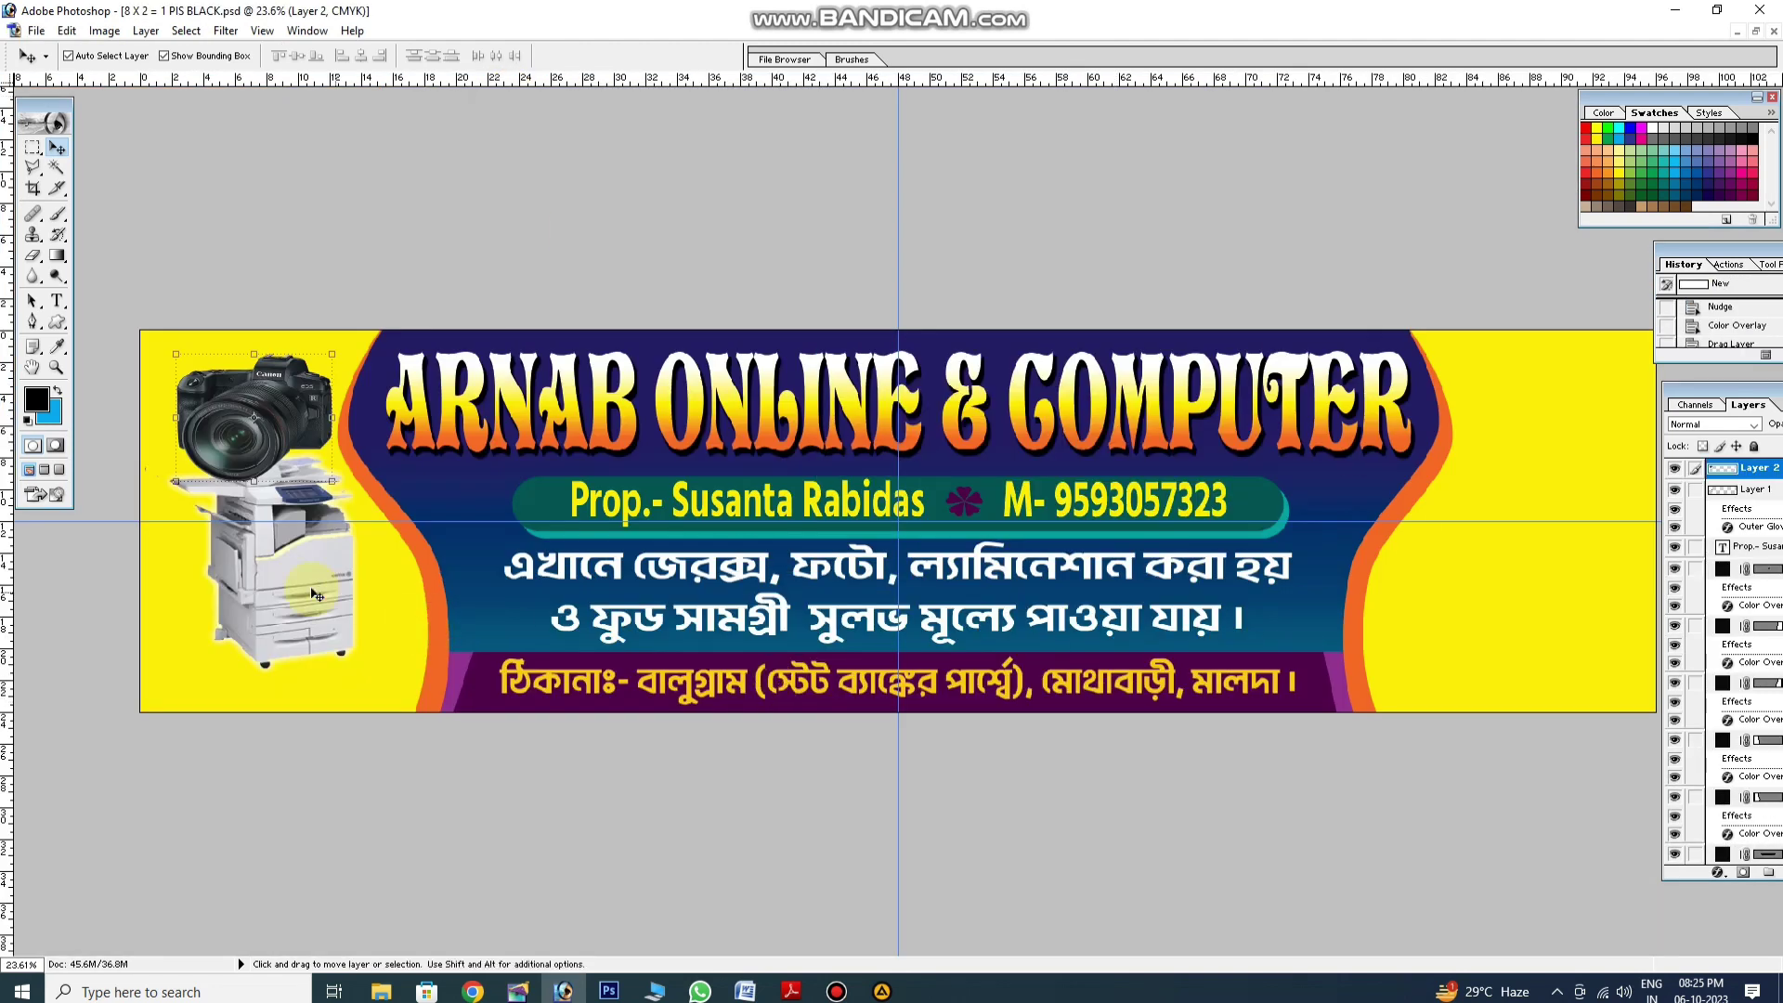
# - Place the copier at the lower-left corner and the camera, shrunk to about 82%, beside it
pyautogui.moveTo(306, 553); pyautogui.dragTo(306, 593)
pyautogui.click(34, 256)
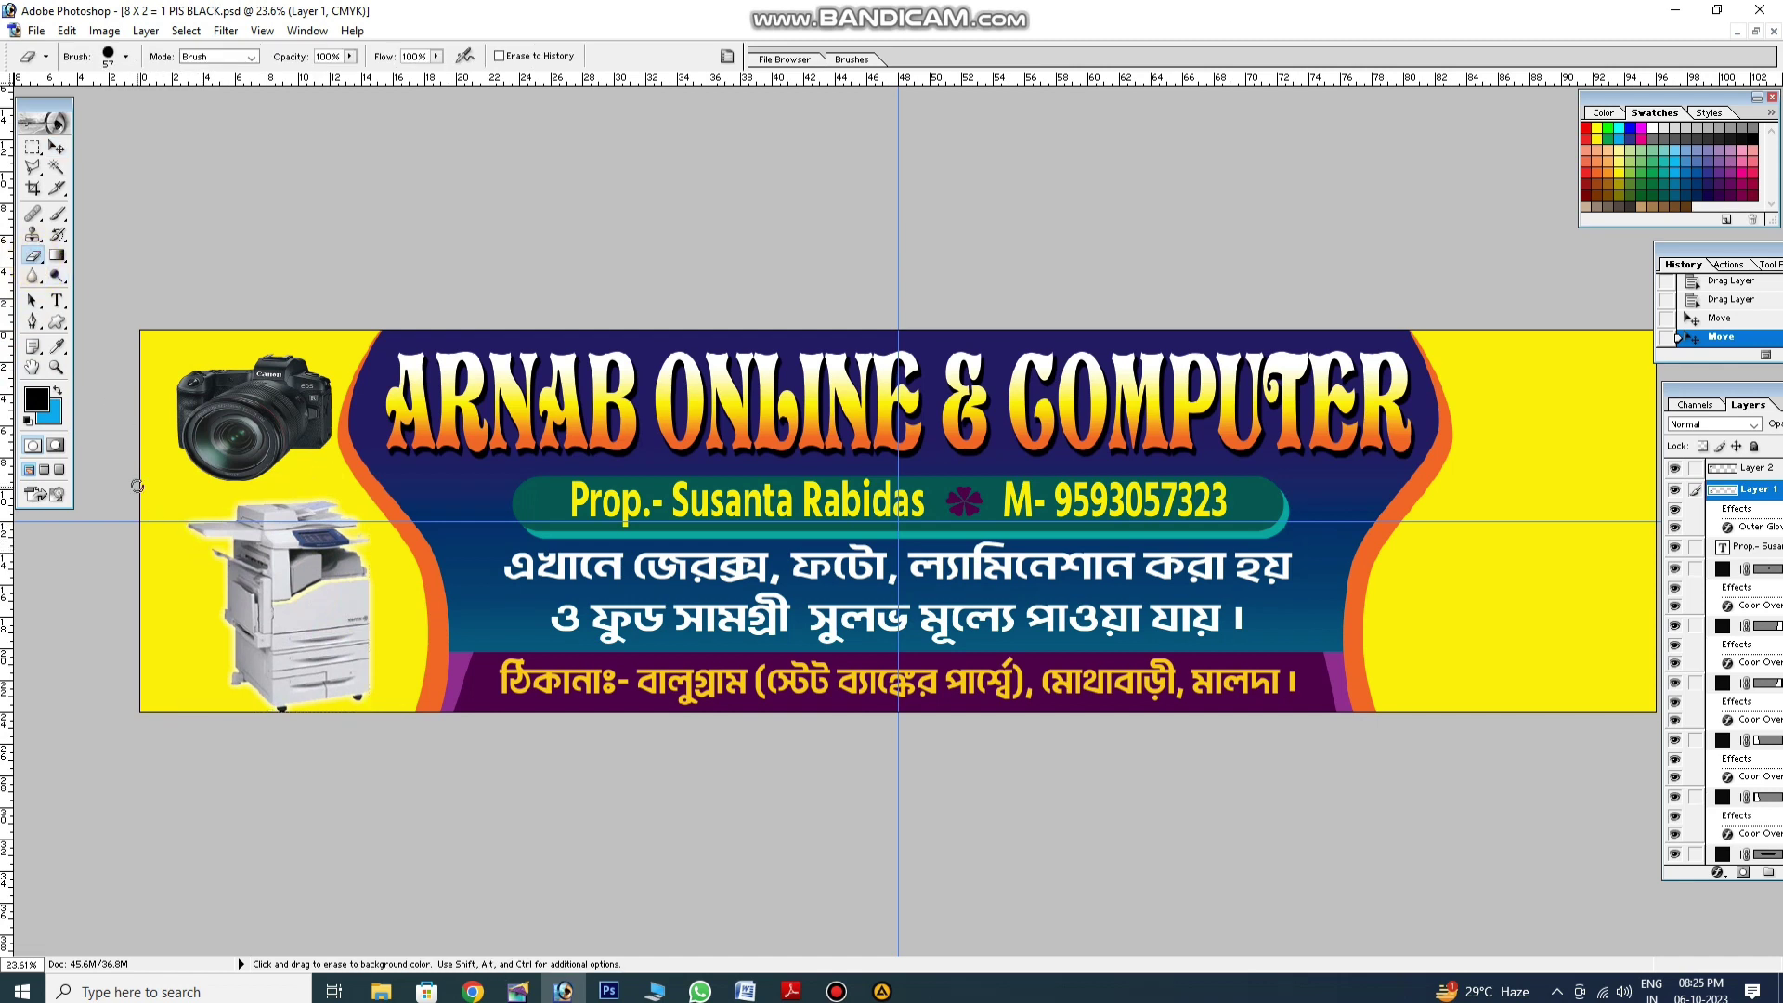
pyautogui.click(57, 148)
pyautogui.moveTo(337, 599); pyautogui.dragTo(377, 621)
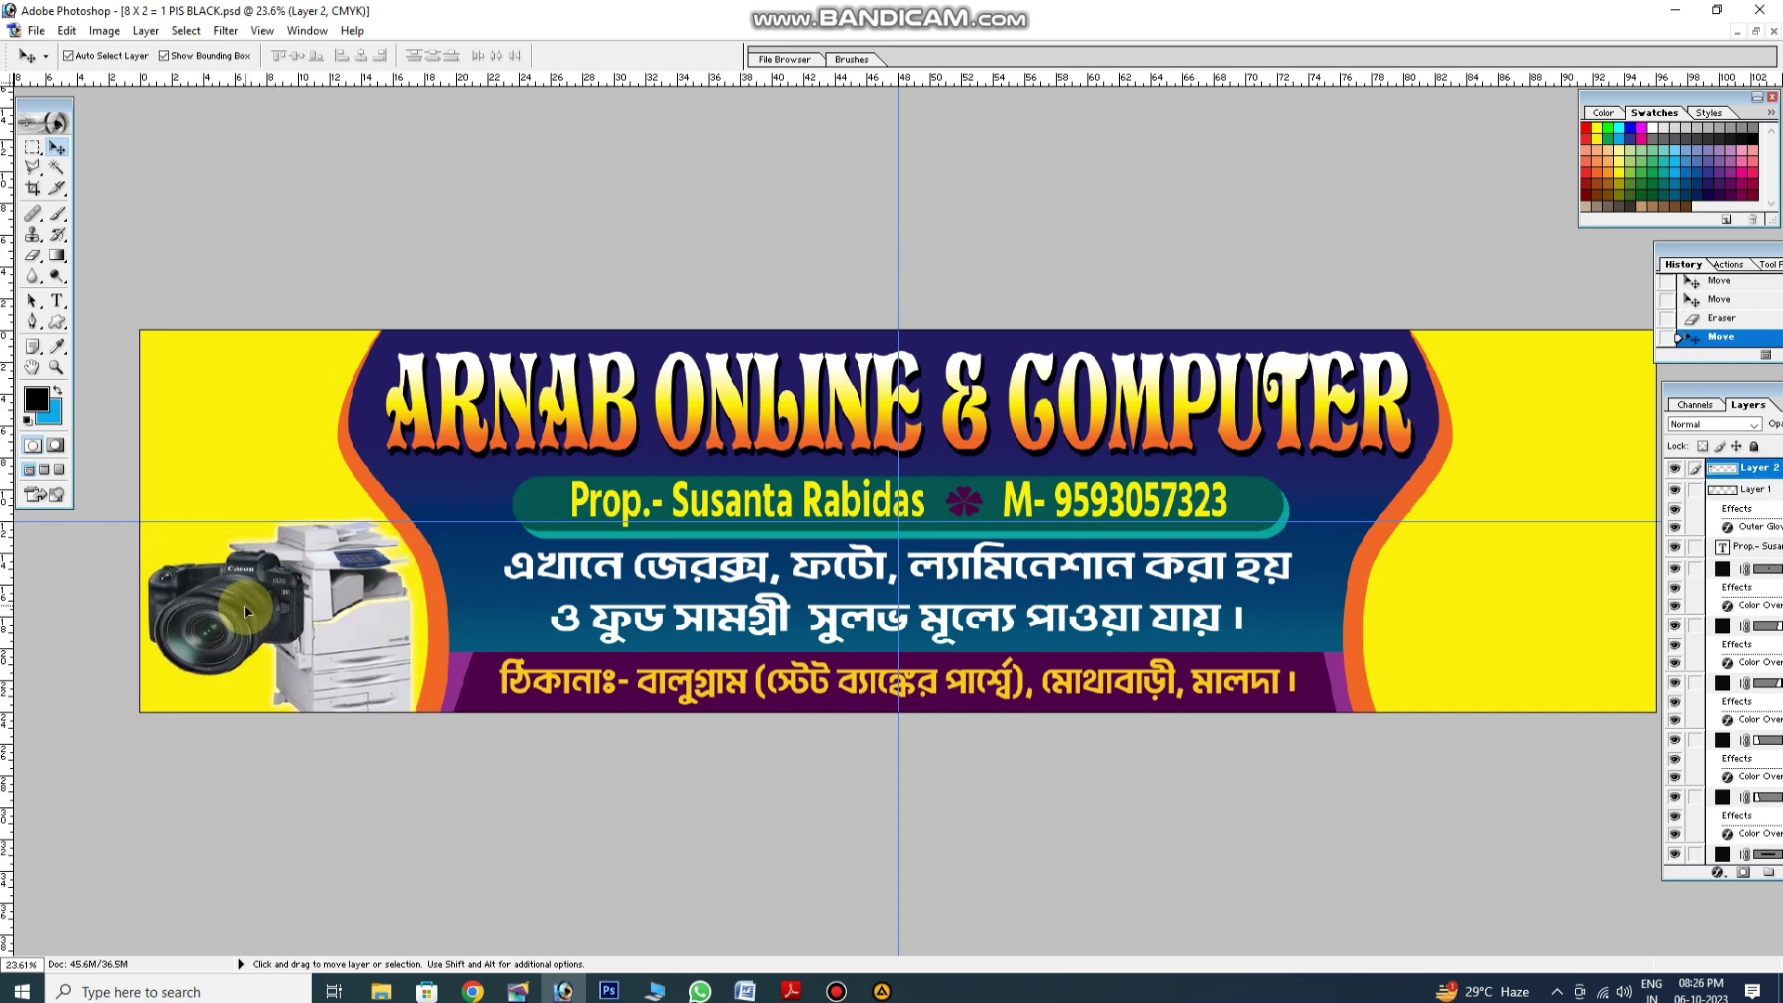
pyautogui.moveTo(276, 417)
pyautogui.mouseDown()
pyautogui.moveTo(240, 612)
pyautogui.moveTo(249, 442)
pyautogui.mouseUp()
pyautogui.moveTo(344, 618); pyautogui.dragTo(235, 619)
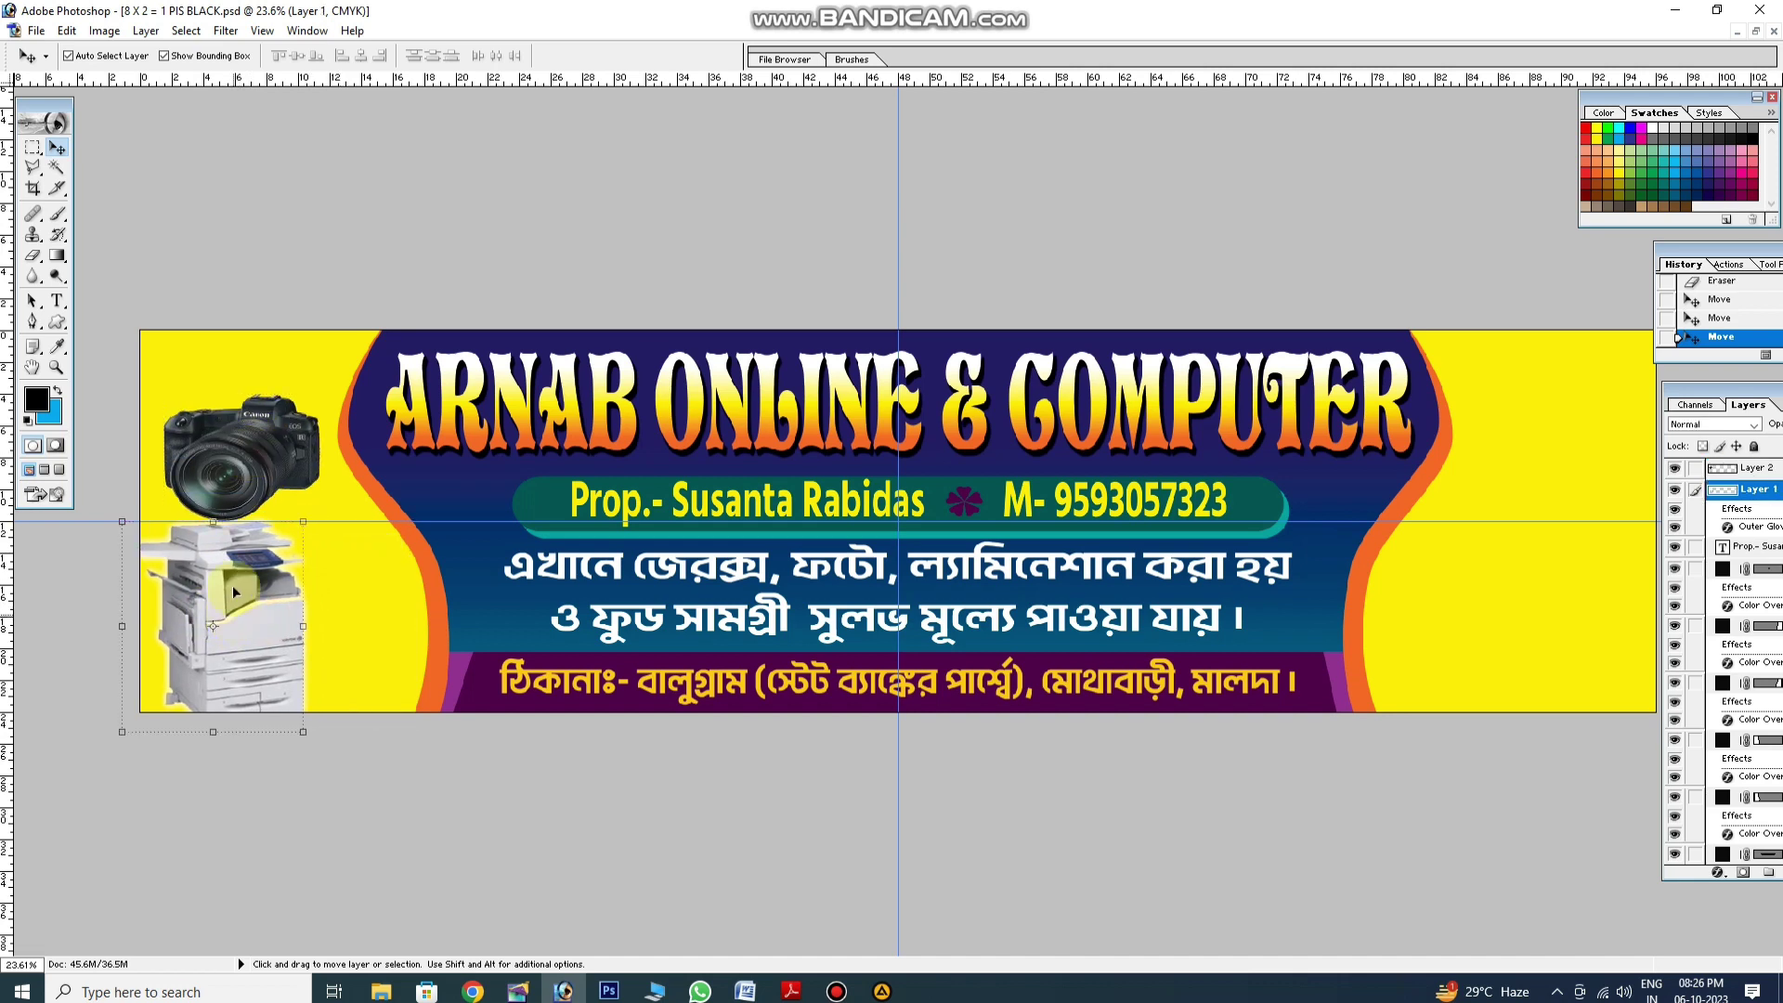
pyautogui.moveTo(275, 499); pyautogui.dragTo(379, 675)
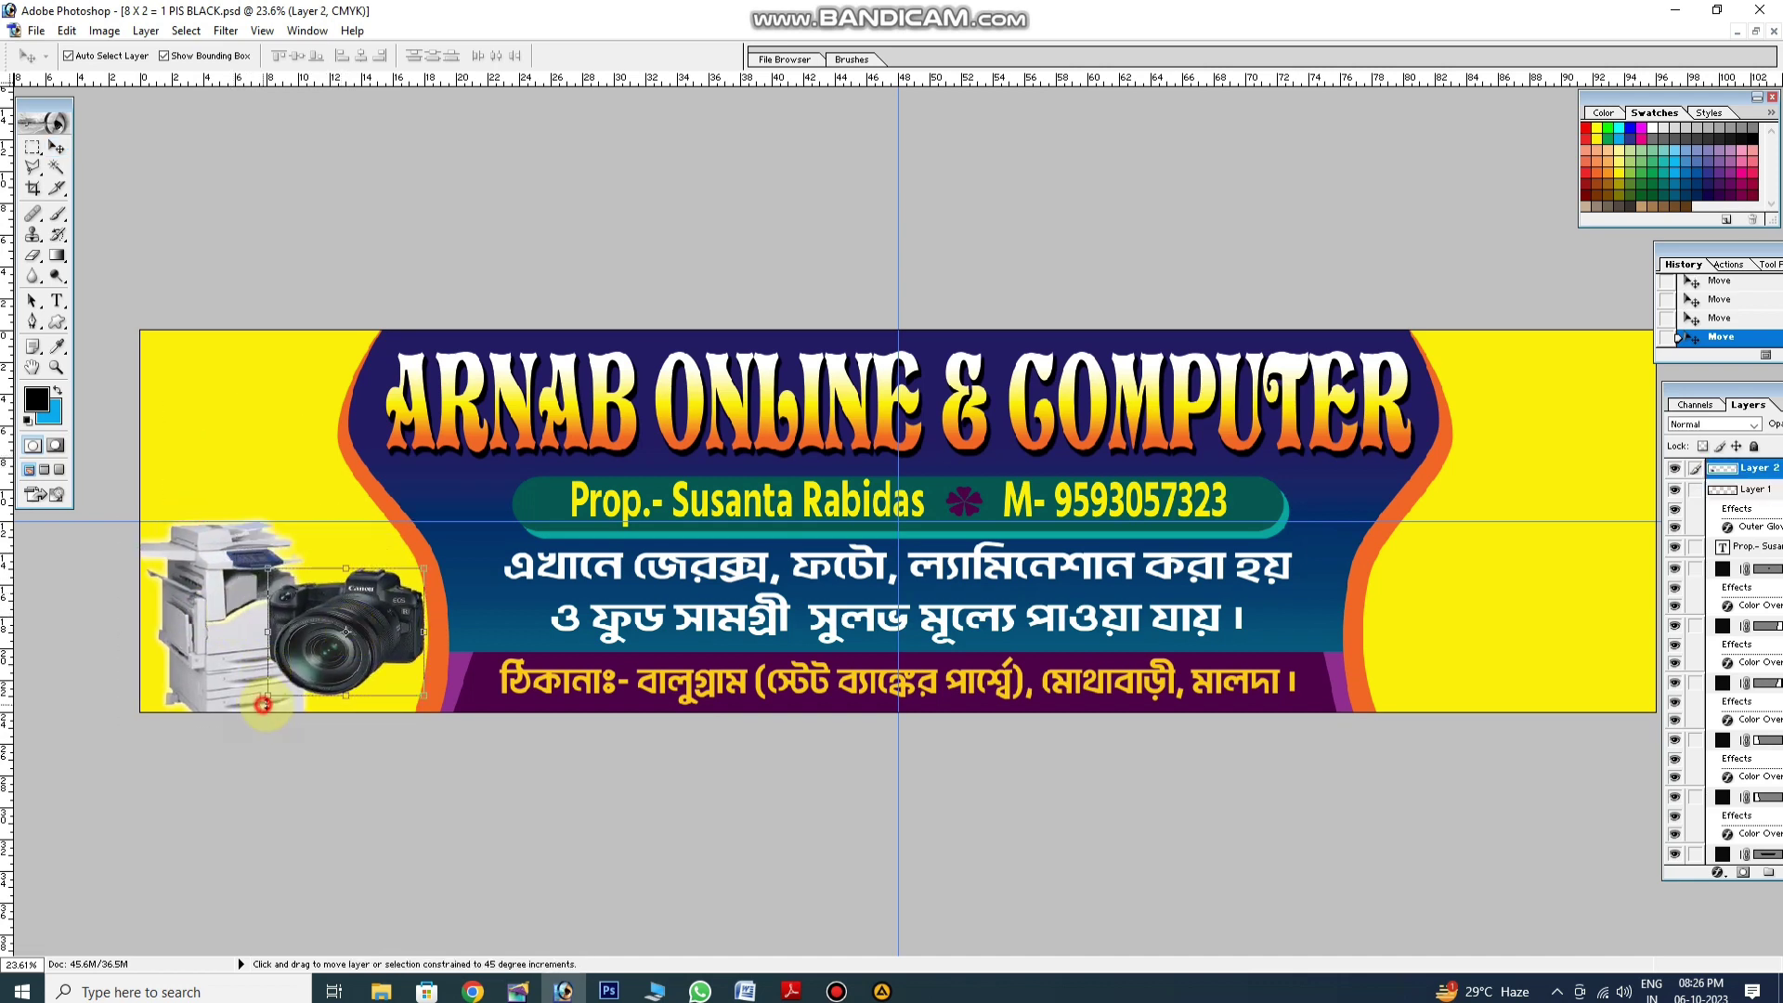
pyautogui.moveTo(266, 696); pyautogui.dragTo(302, 676)
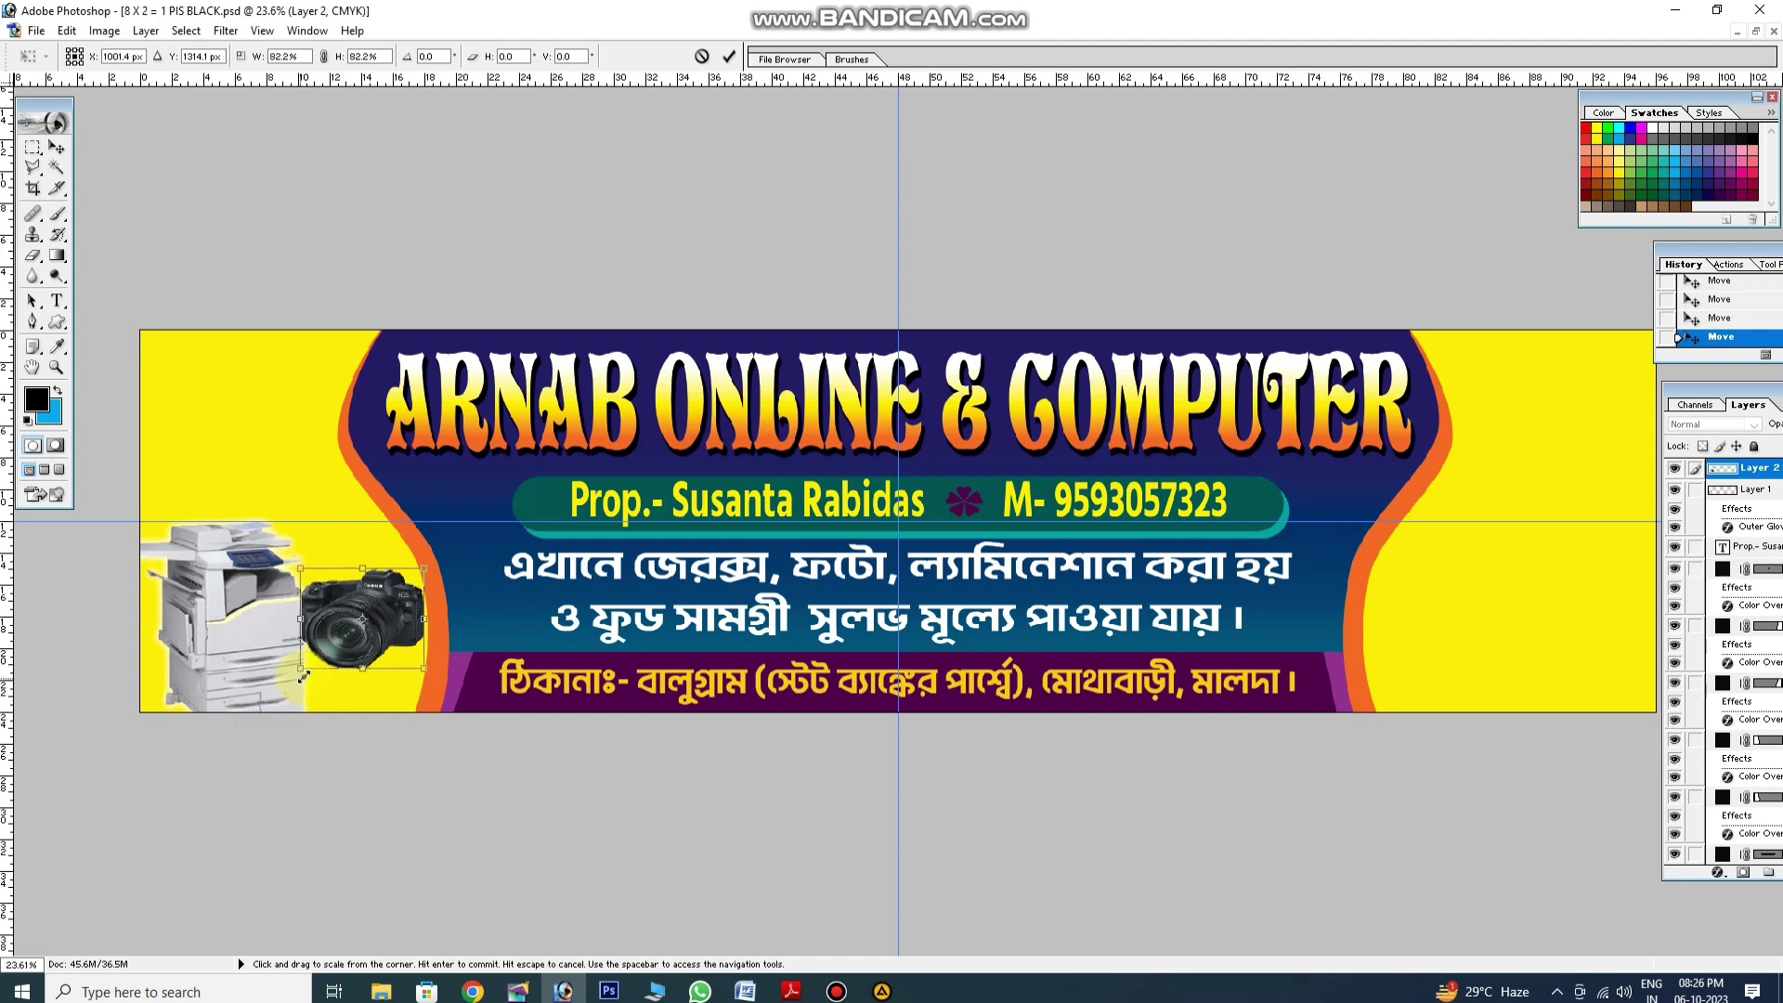
pyautogui.press('Return')
pyautogui.moveTo(344, 632); pyautogui.dragTo(367, 636)
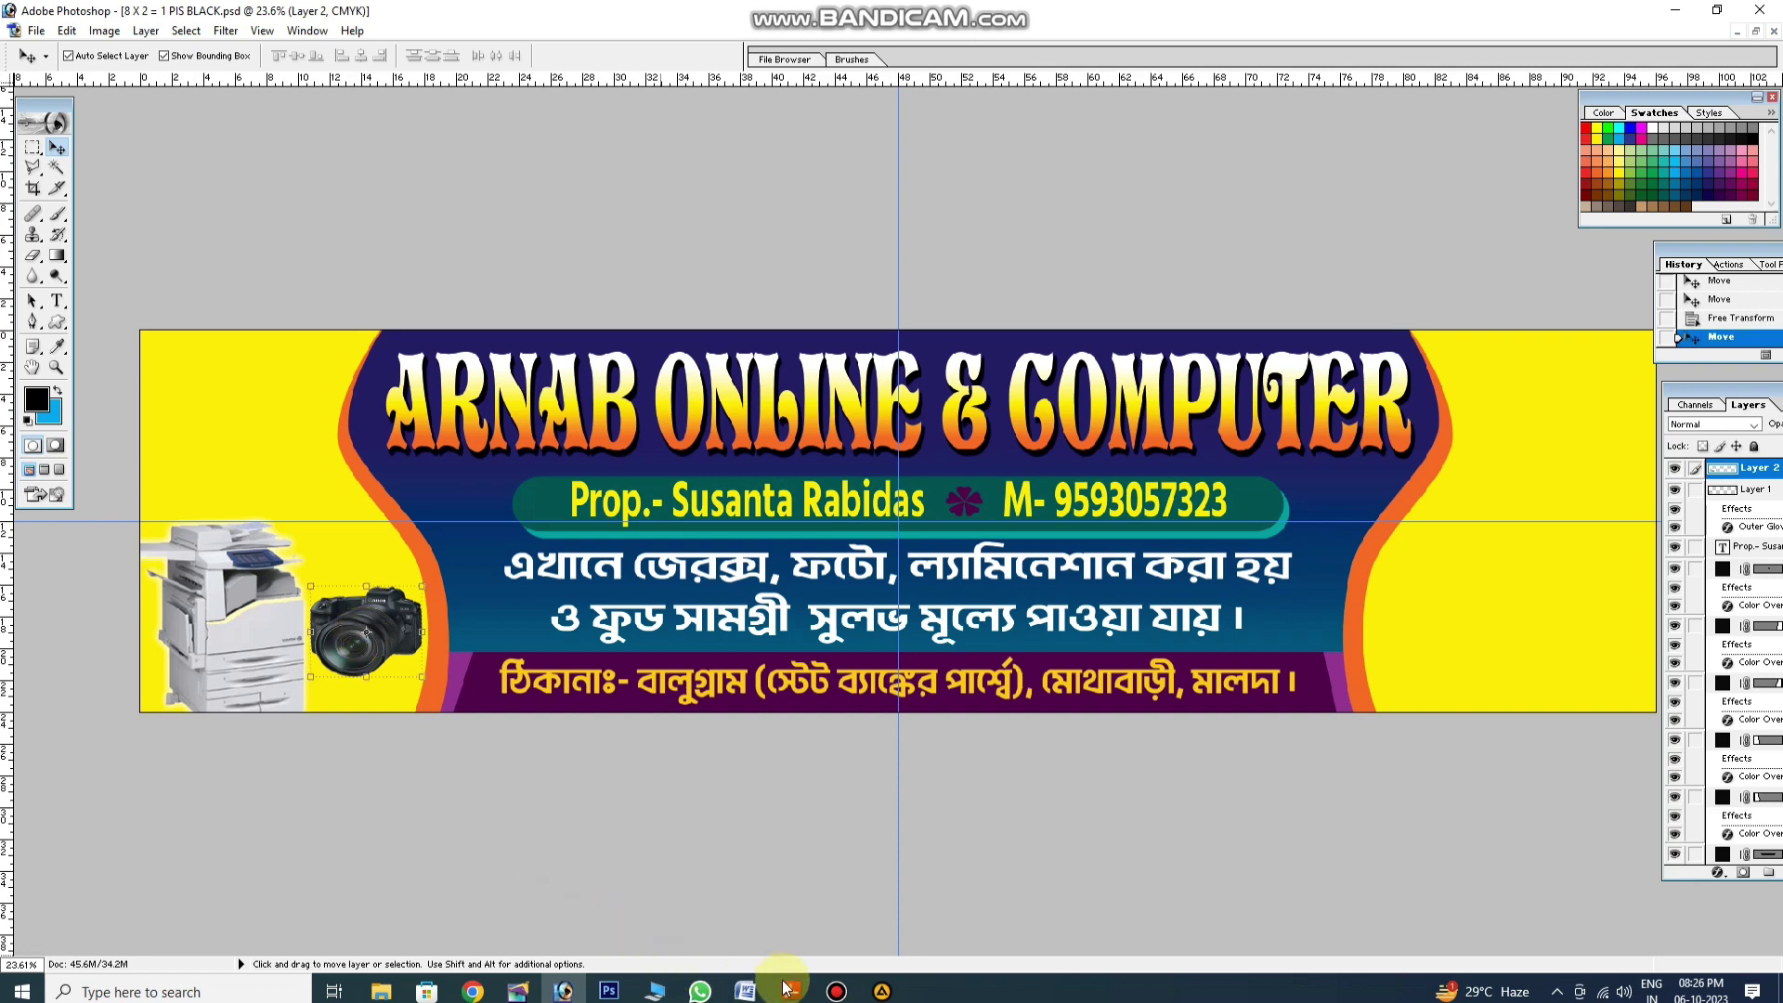
pyautogui.click(835, 992)
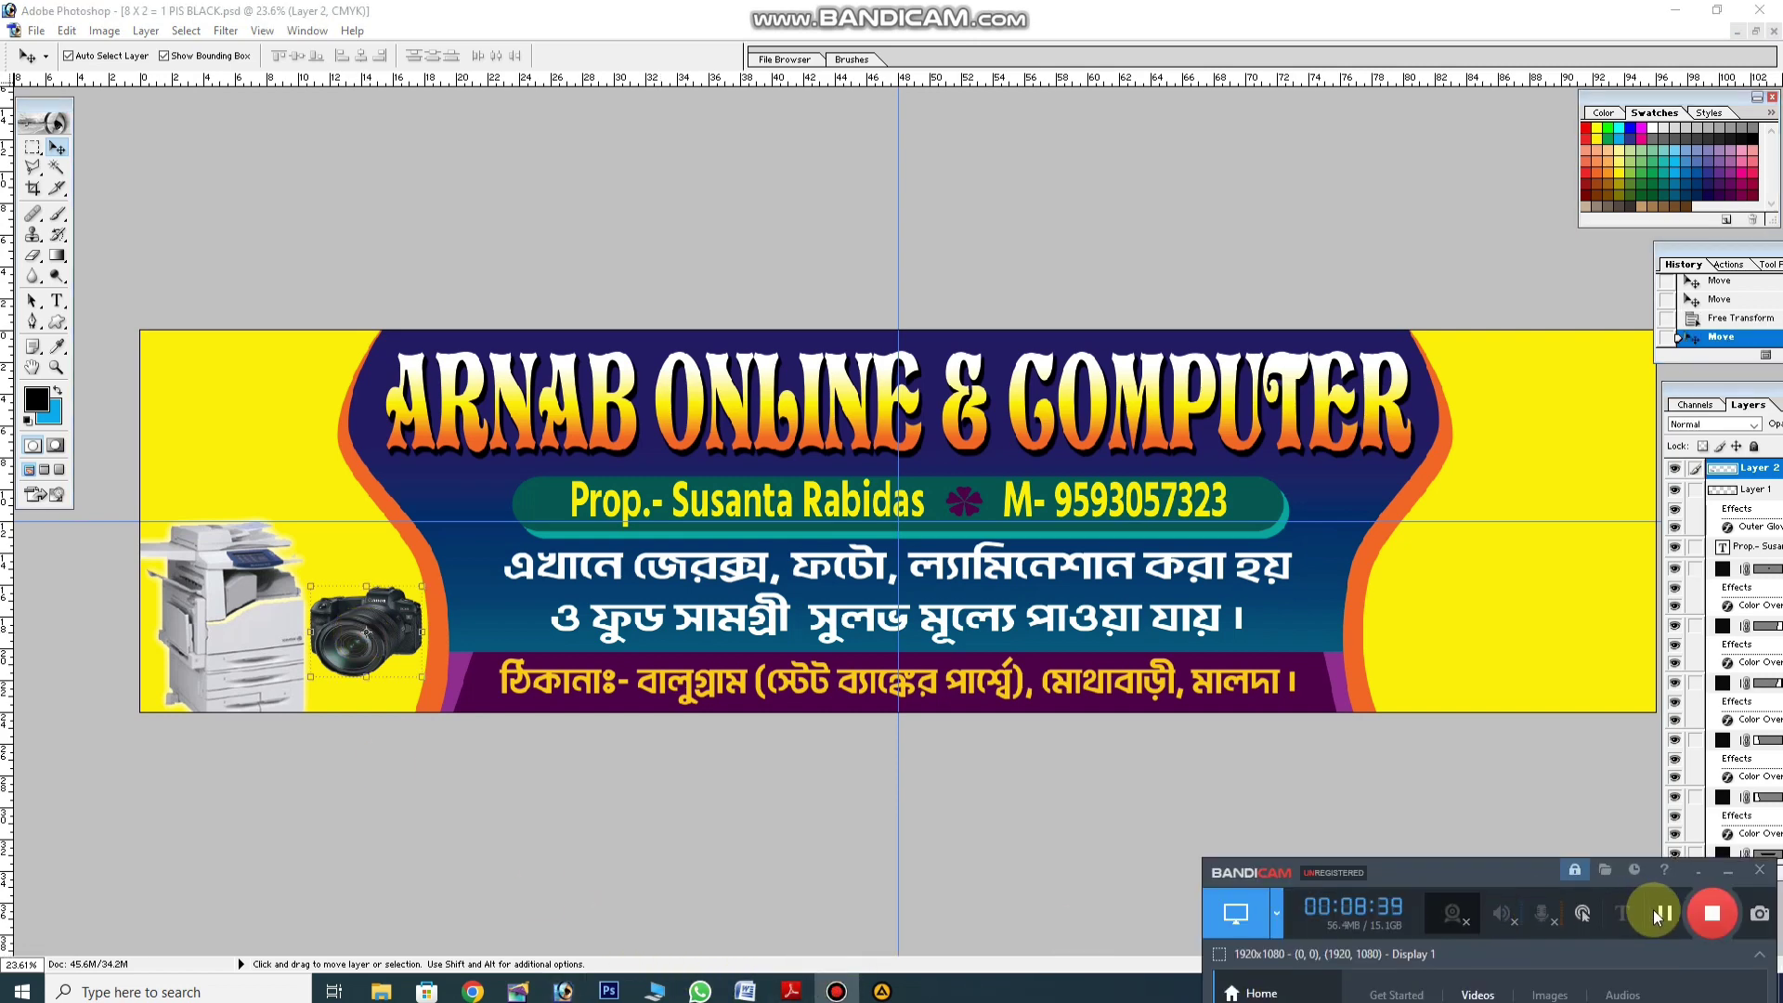
# - Drag the laminator picture from MASUM ONLINE into the 8X2 banner, then close MASUM ONLINE and maximize the banner
pyautogui.click(1624, 913)
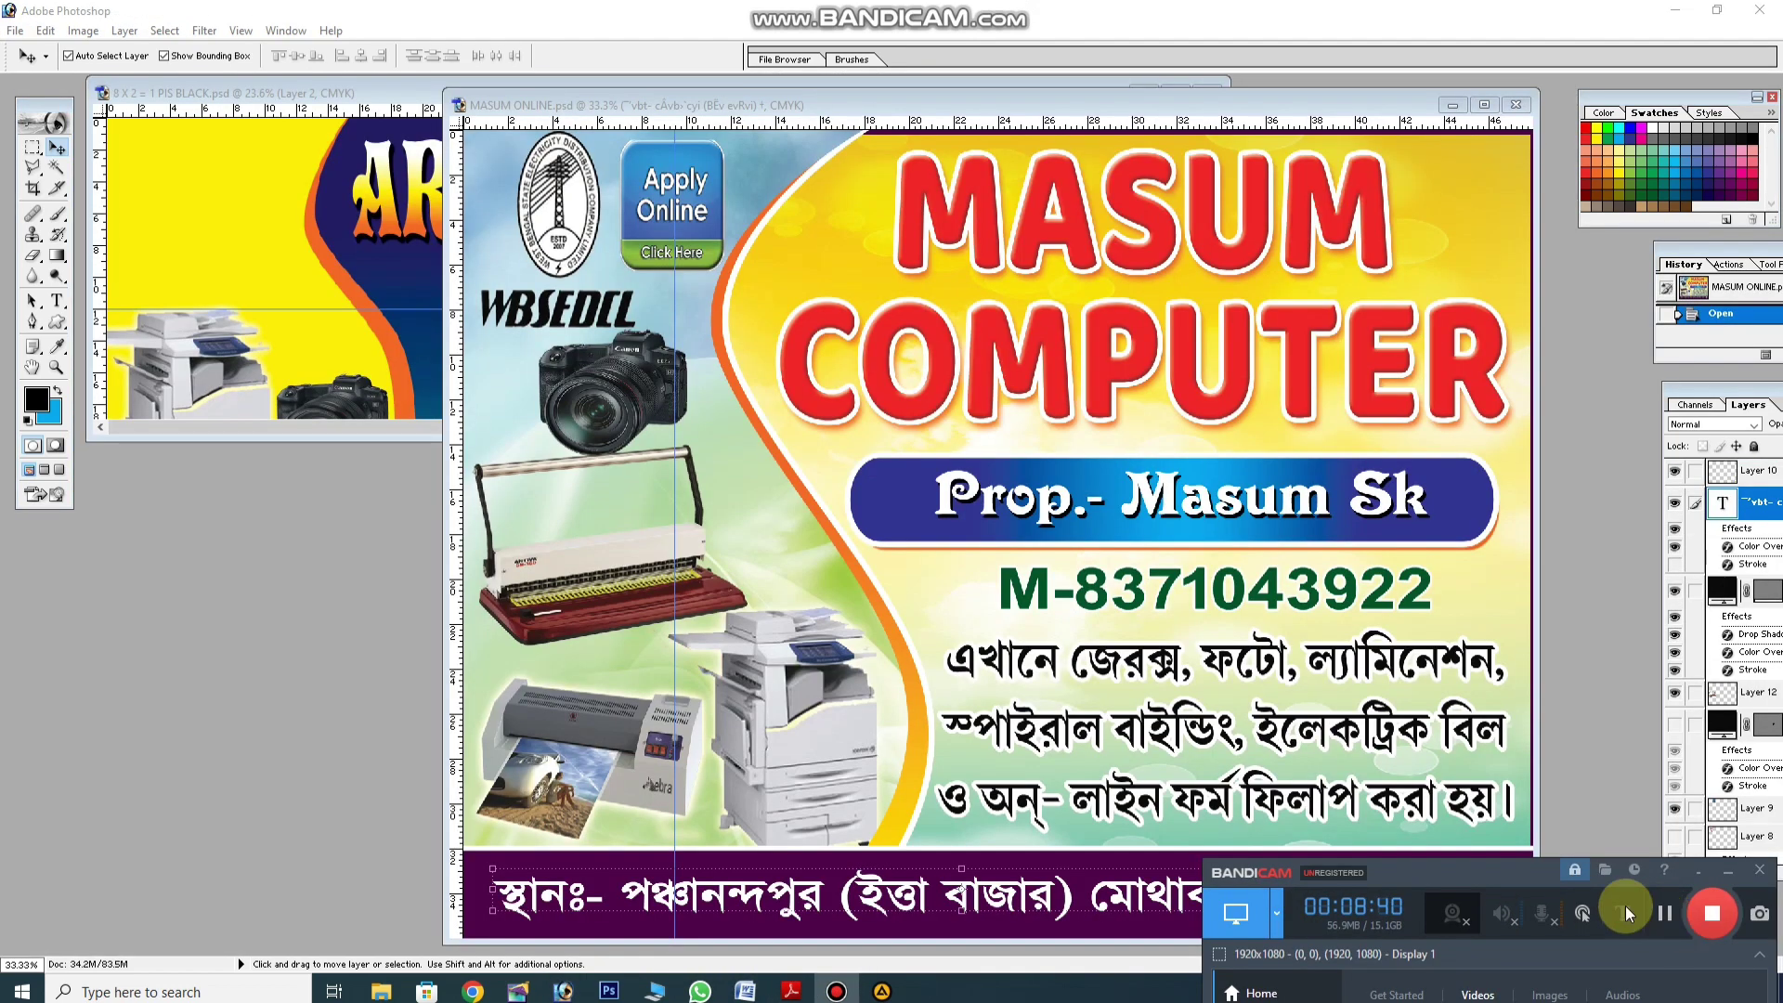
pyautogui.click(836, 991)
pyautogui.moveTo(573, 765)
pyautogui.mouseDown()
pyautogui.moveTo(260, 265)
pyautogui.moveTo(209, 224)
pyautogui.mouseUp()
pyautogui.click(957, 563)
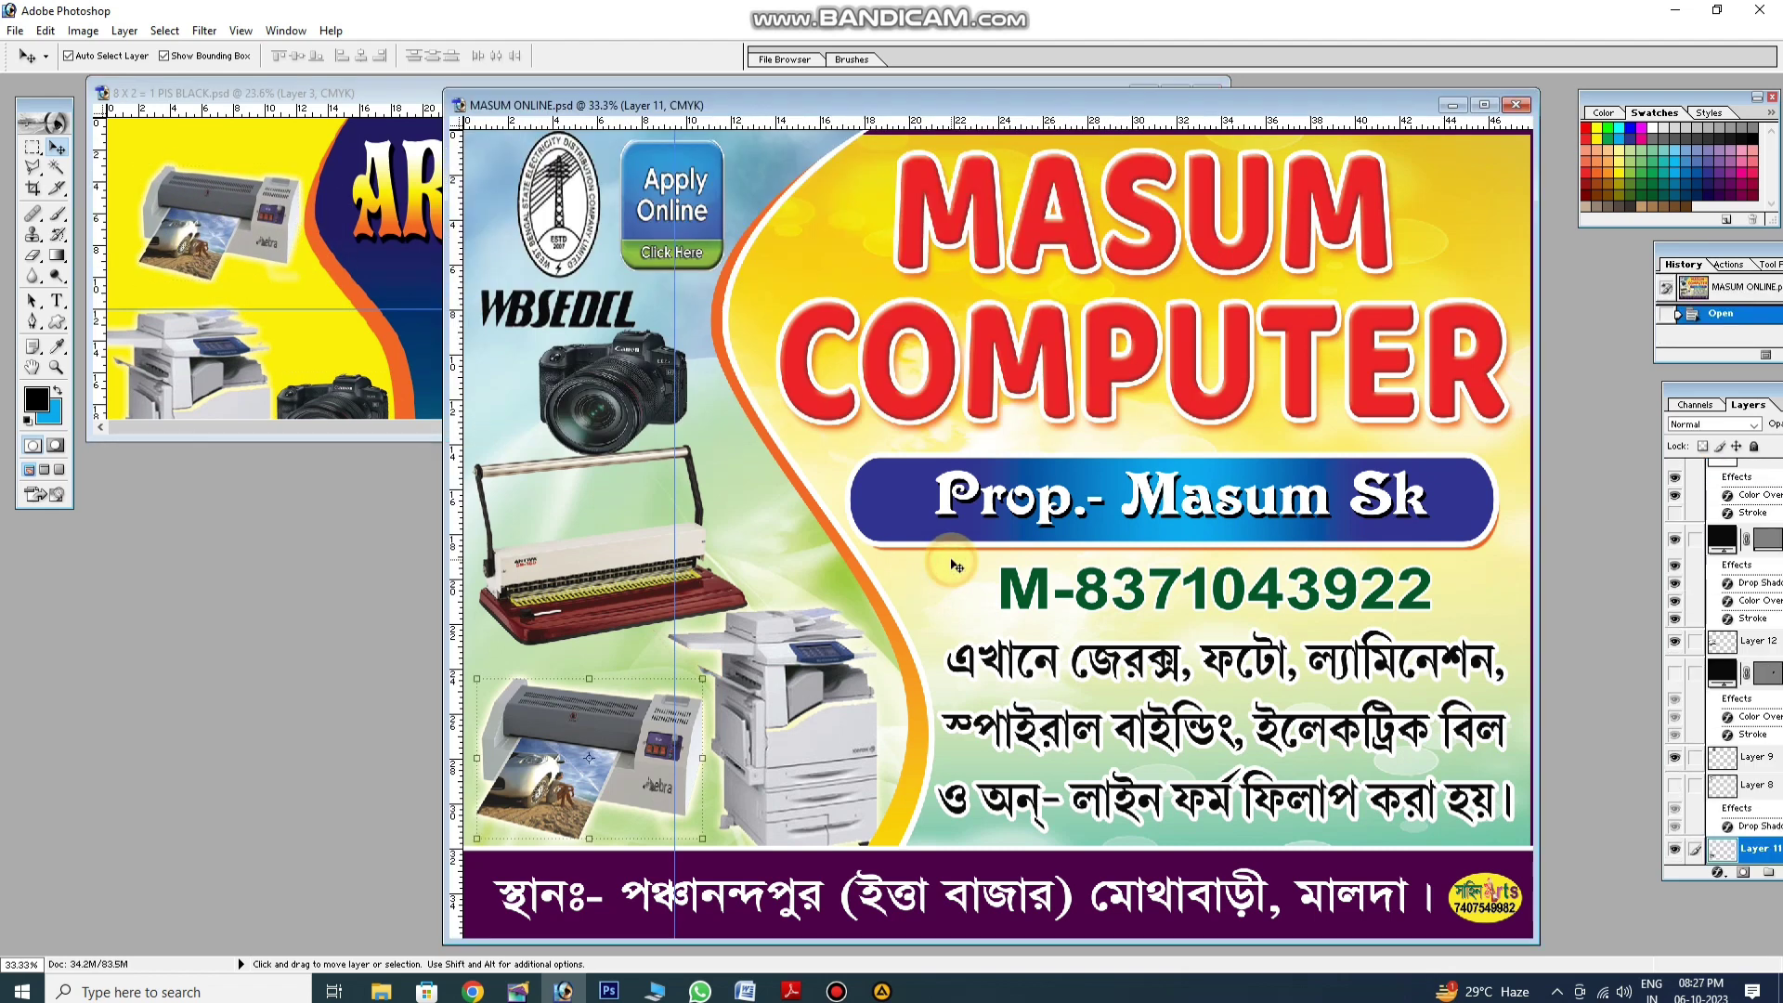
pyautogui.click(1517, 104)
pyautogui.doubleClick(874, 93)
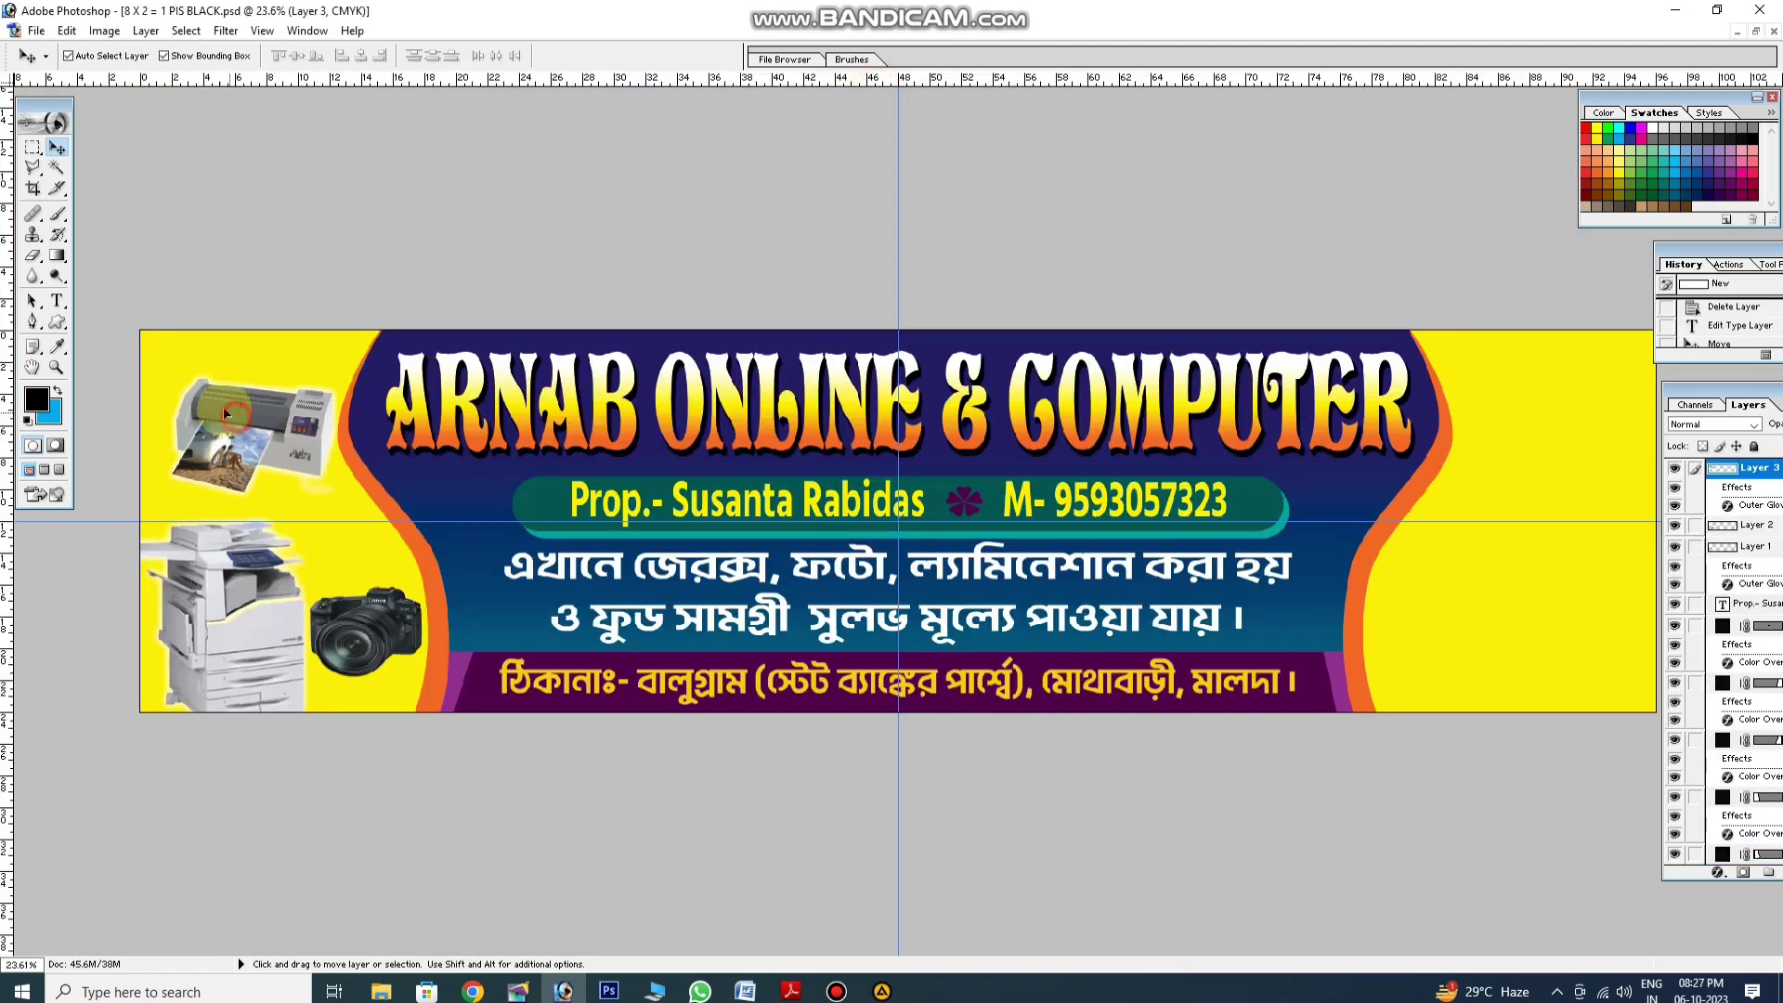
# - Place the laminator top-left, enlarge it, and nudge the camera picture slightly lower
pyautogui.moveTo(225, 413); pyautogui.dragTo(212, 402)
pyautogui.moveTo(319, 477); pyautogui.dragTo(331, 501)
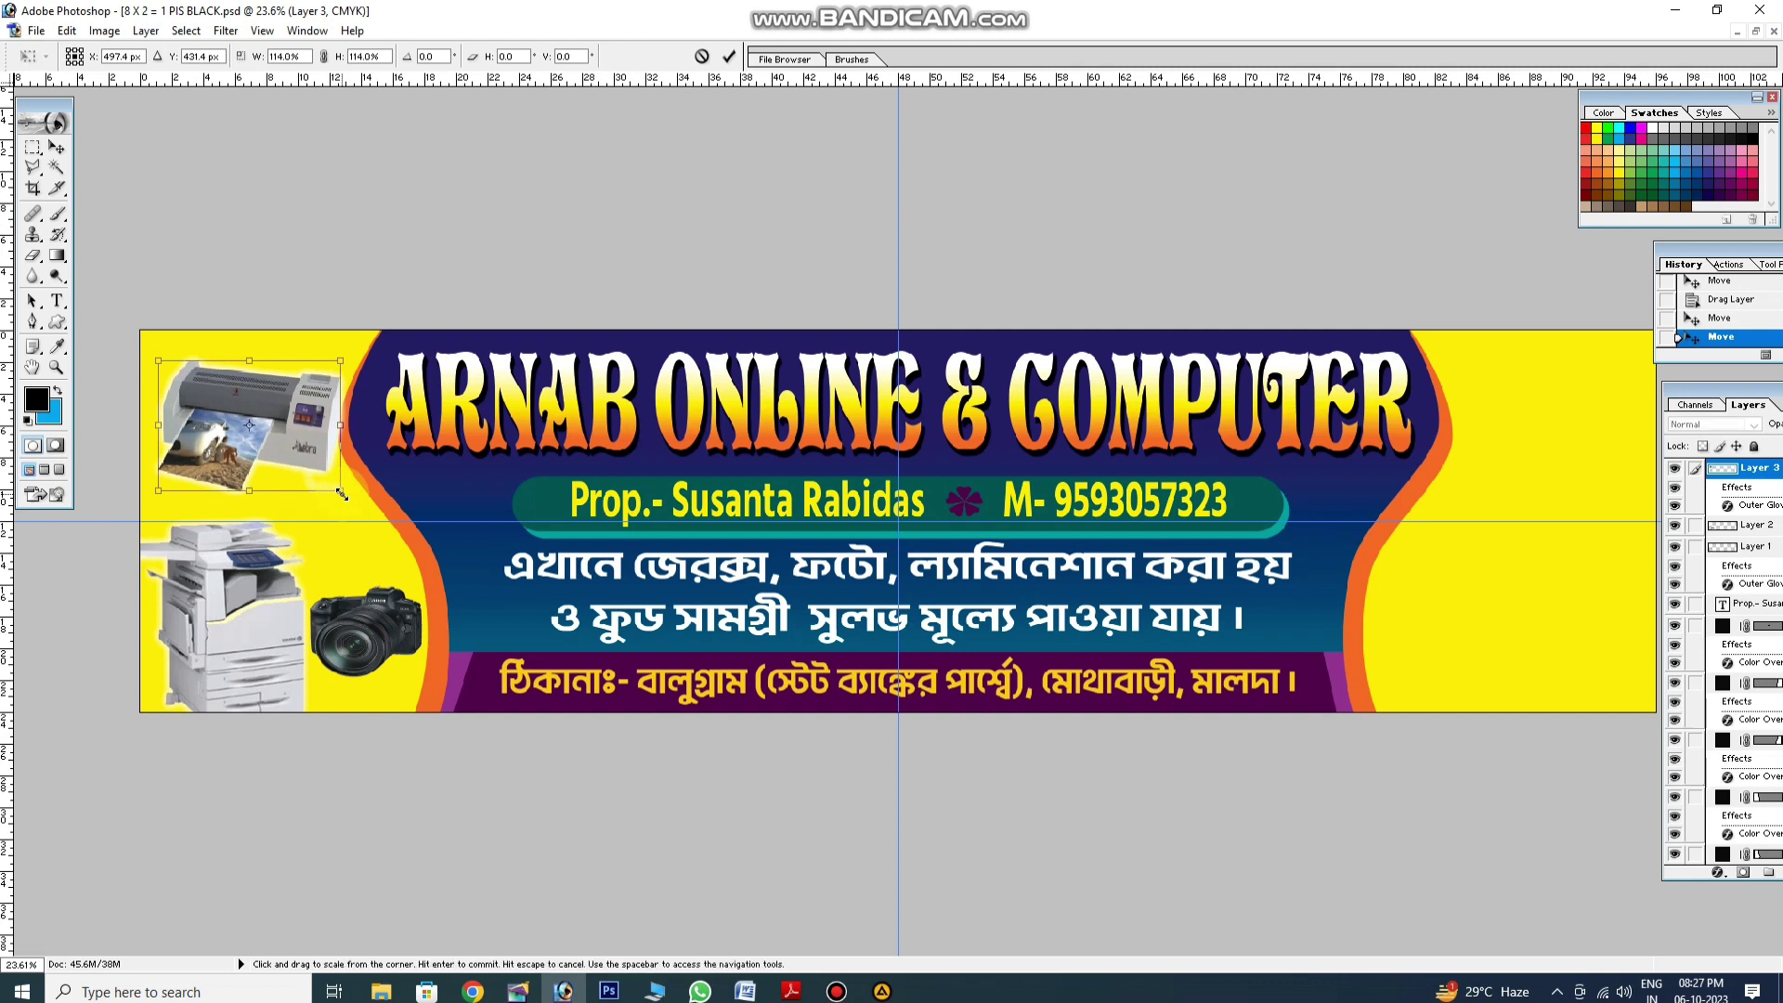
pyautogui.press('Return')
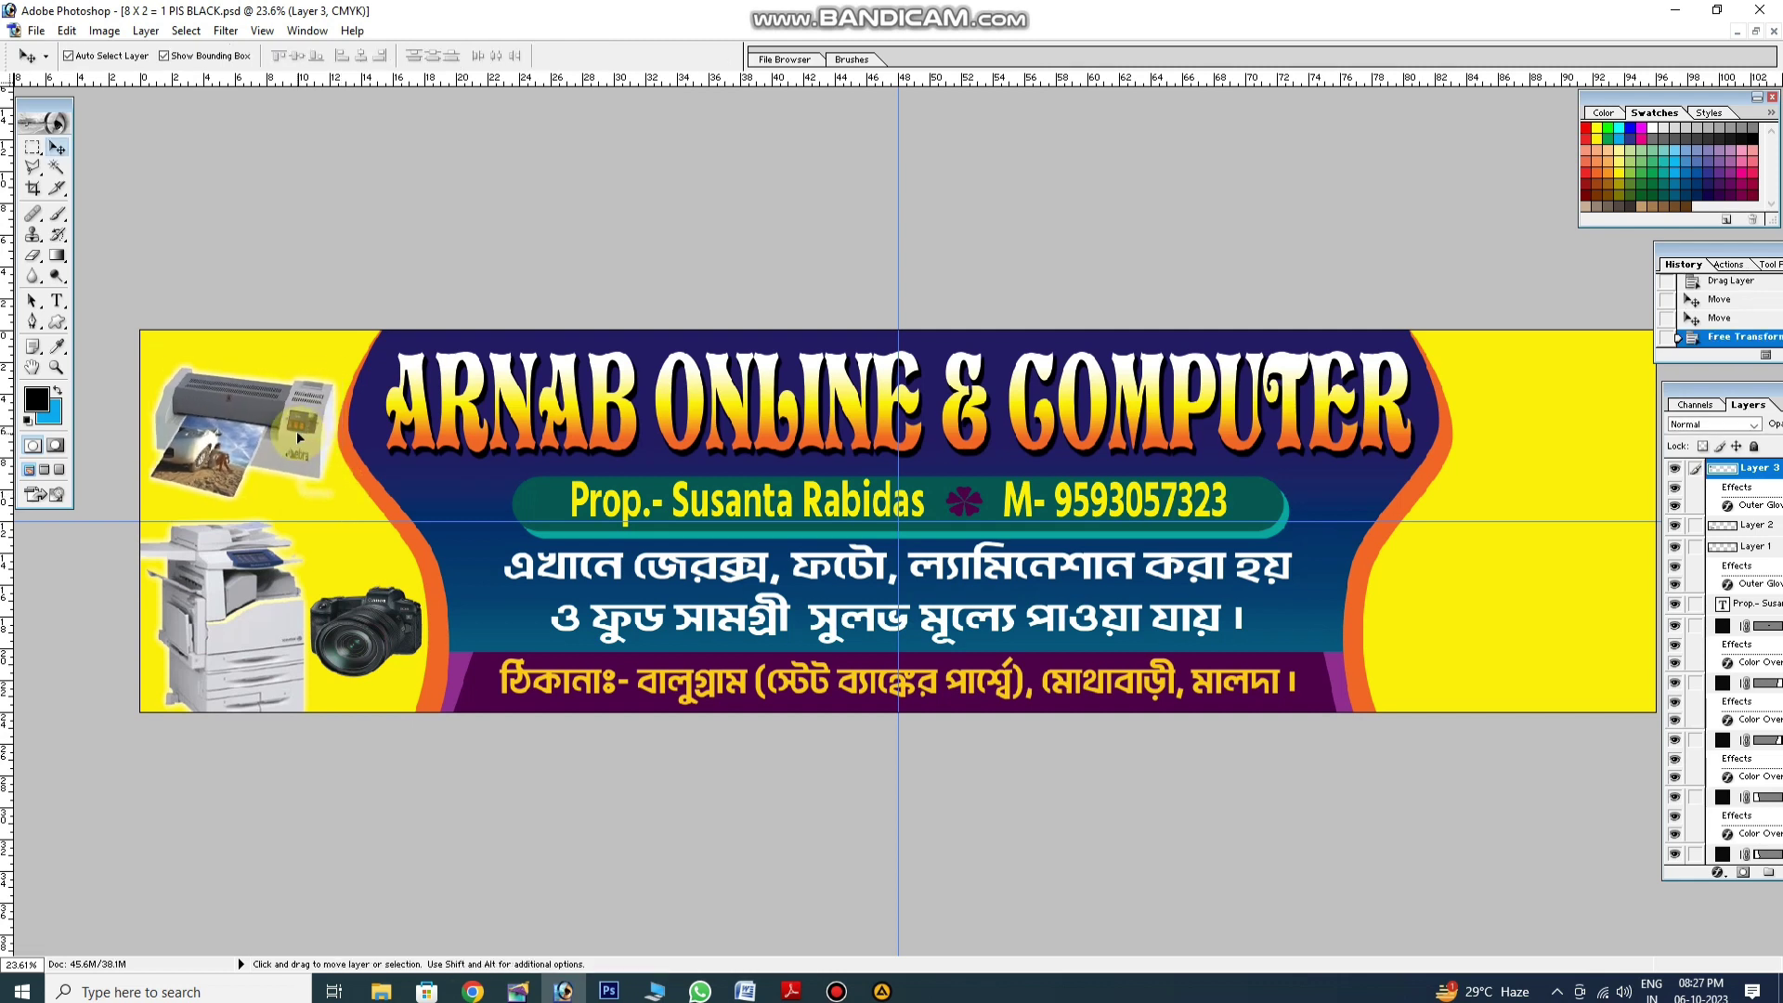
pyautogui.click(391, 615)
pyautogui.moveTo(391, 615); pyautogui.dragTo(395, 628)
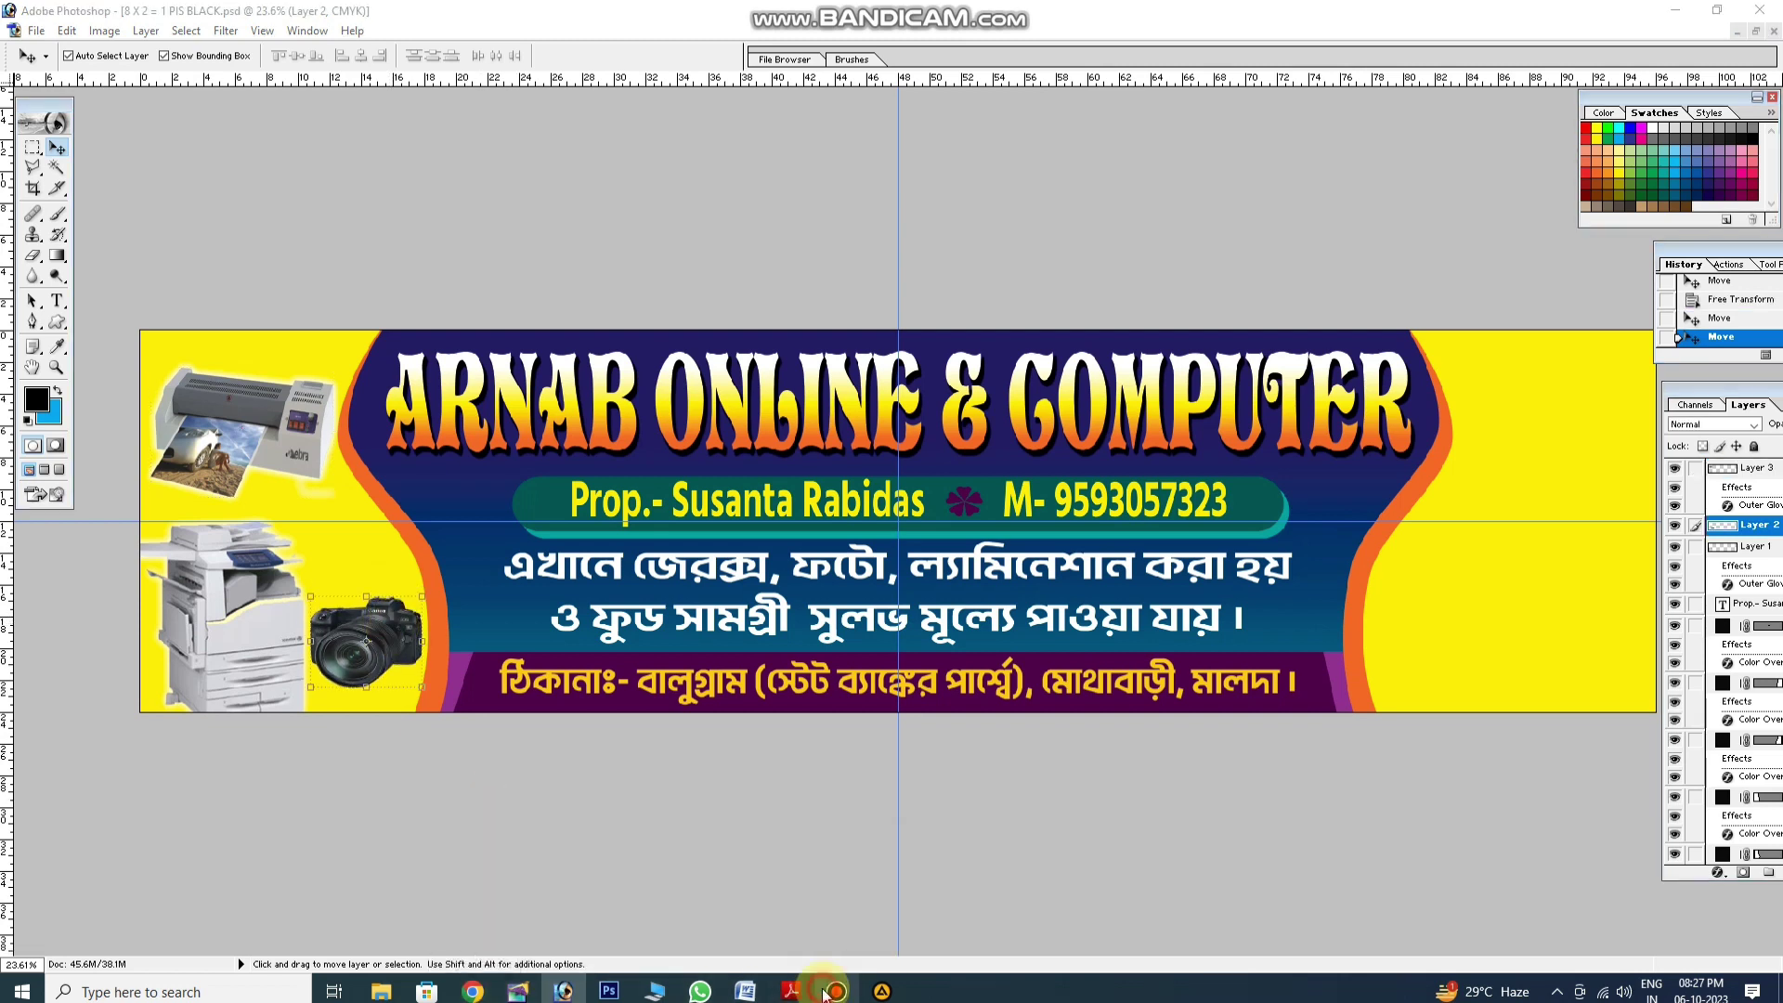
# - Paste the eight-photo passport sheet, move it left, and bring it to the front
pyautogui.click(837, 991)
pyautogui.click(1662, 915)
pyautogui.click(856, 990)
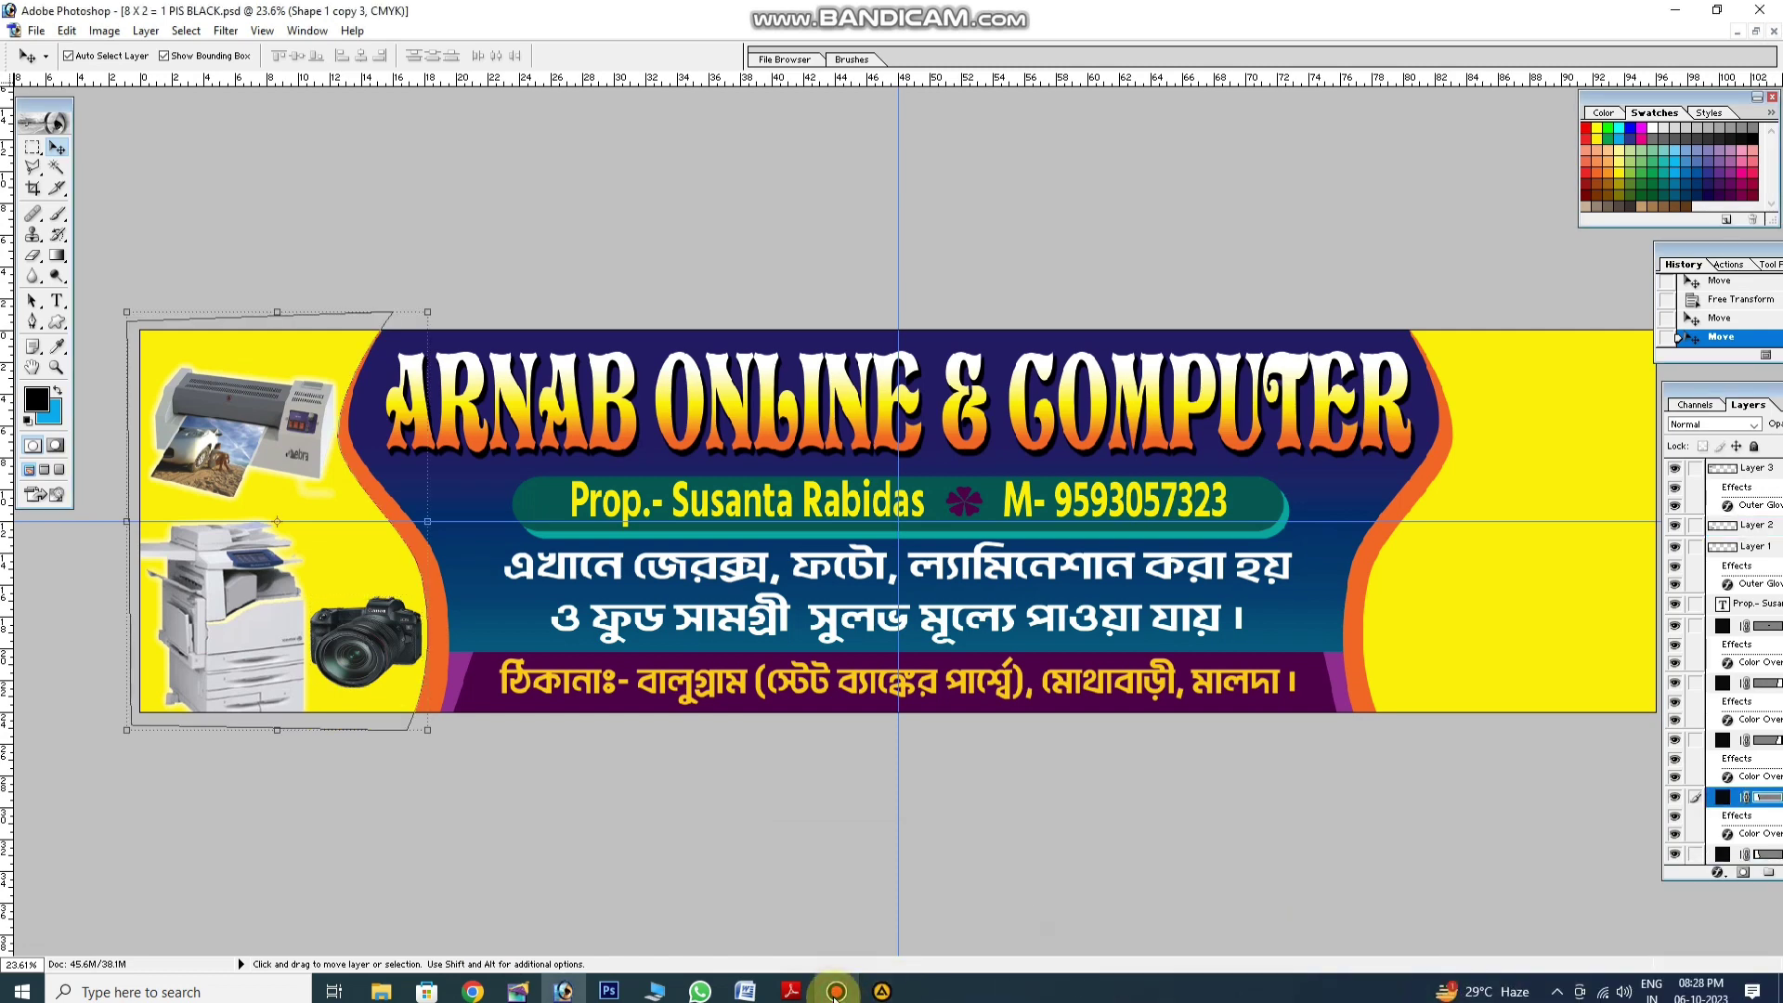
pyautogui.click(480, 569)
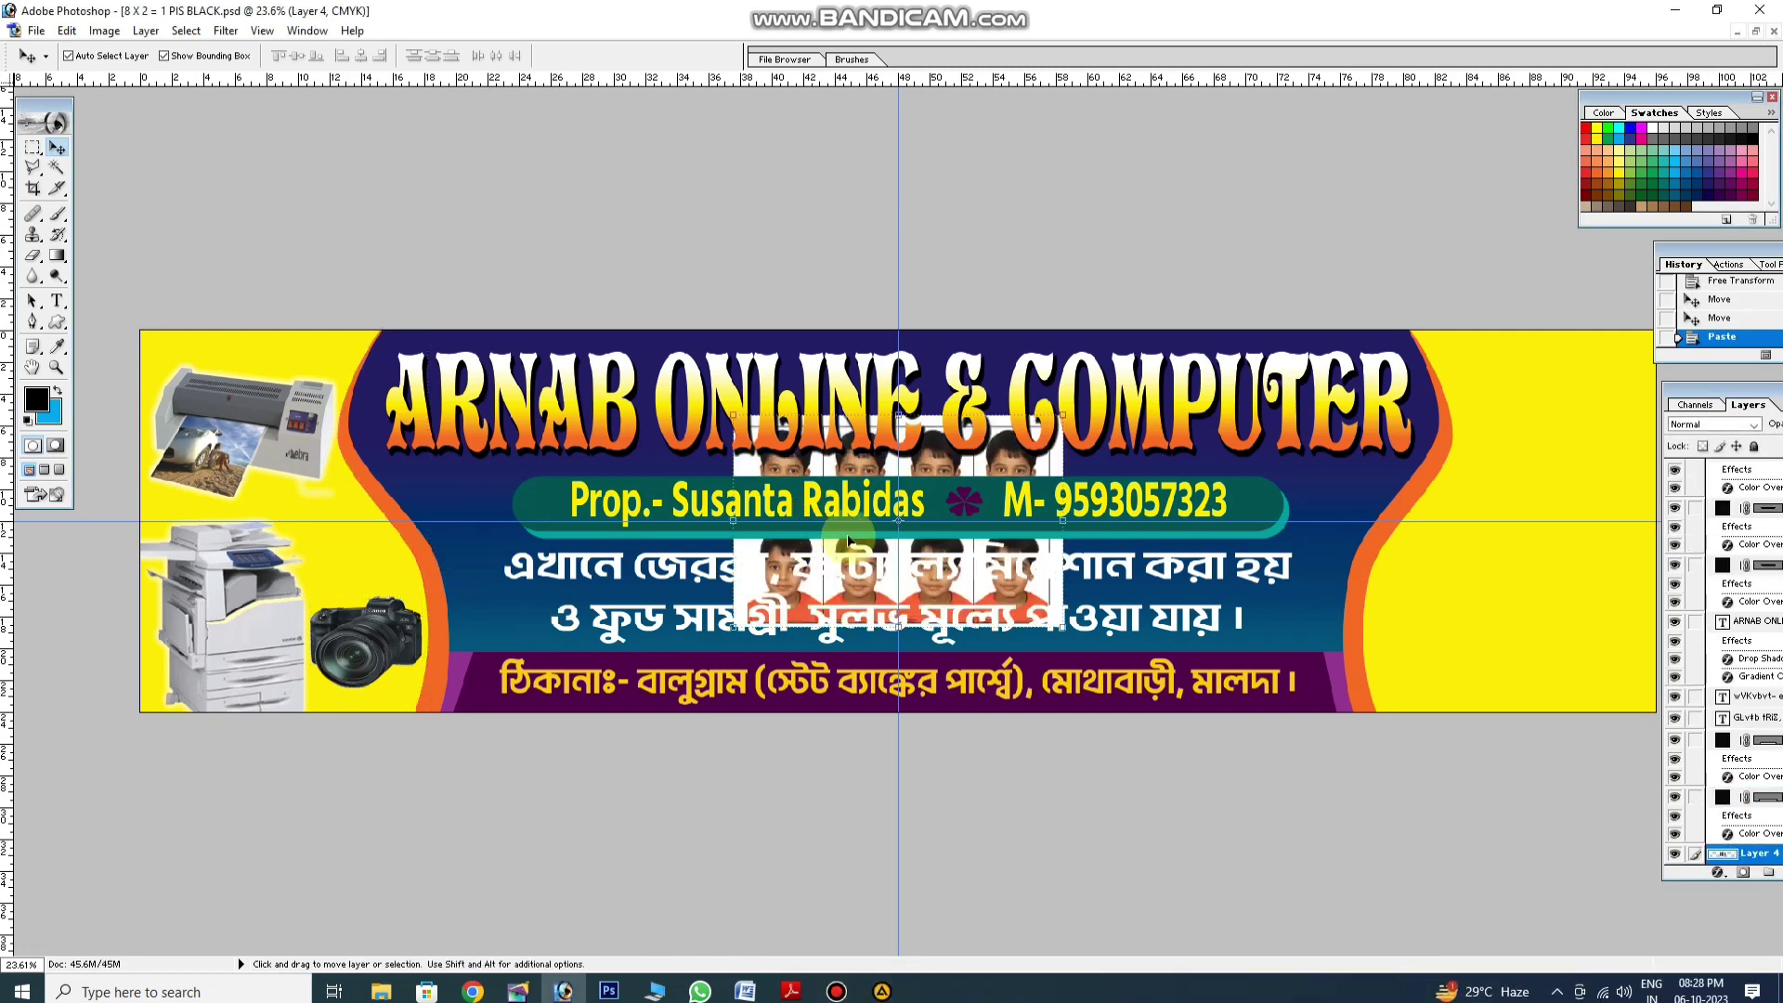
pyautogui.moveTo(848, 538); pyautogui.dragTo(289, 575)
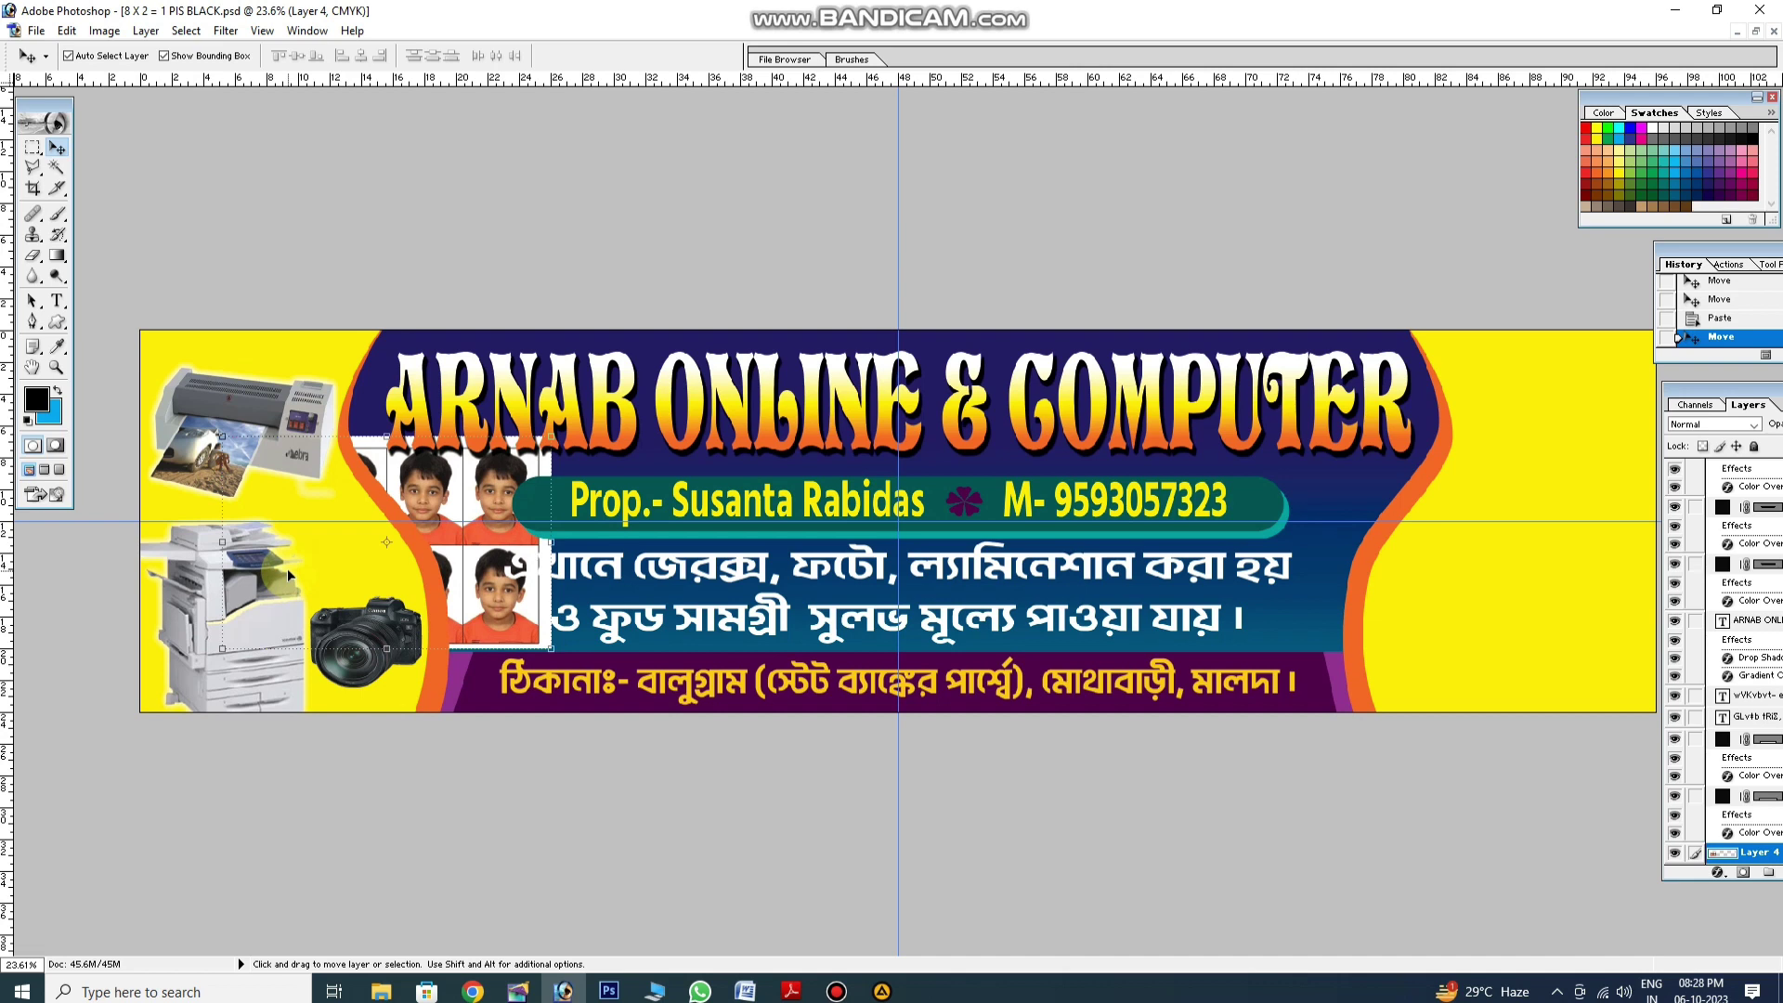
pyautogui.hotkey('ctrl', 'shift', ']')
pyautogui.moveTo(289, 575); pyautogui.dragTo(275, 576)
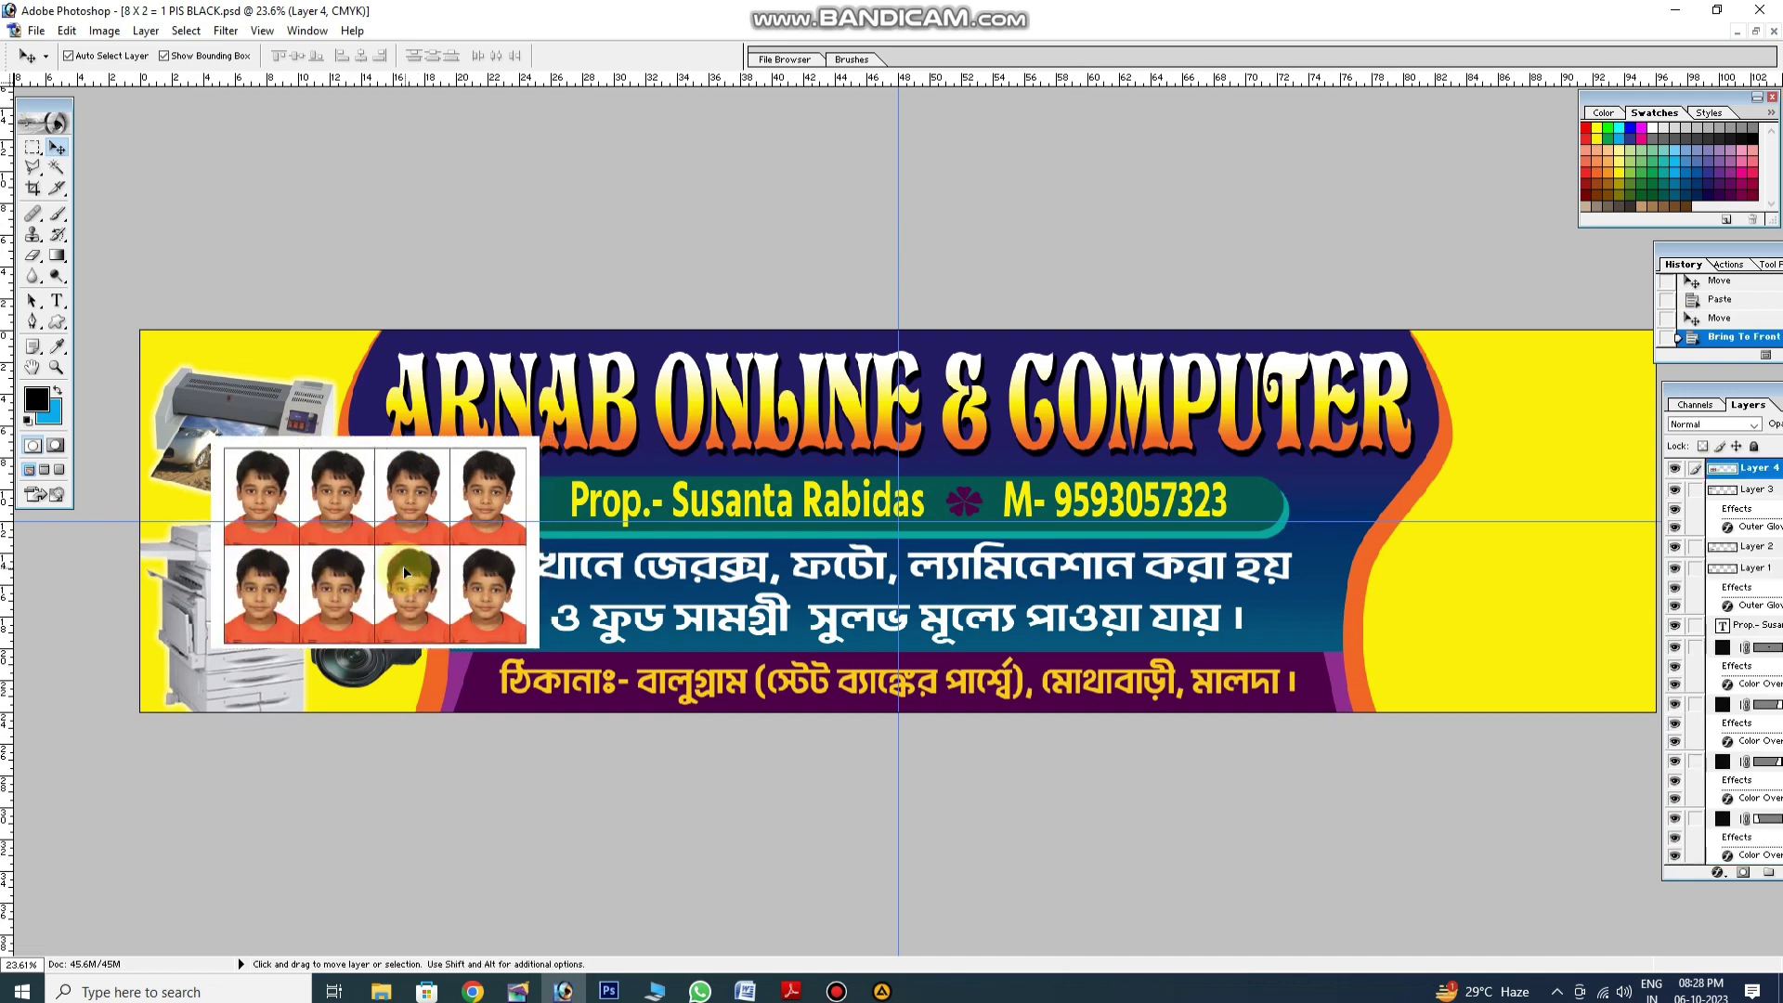
# - Trim the sheet to four photos by deleting the left two columns and leftover strip
pyautogui.click(33, 148)
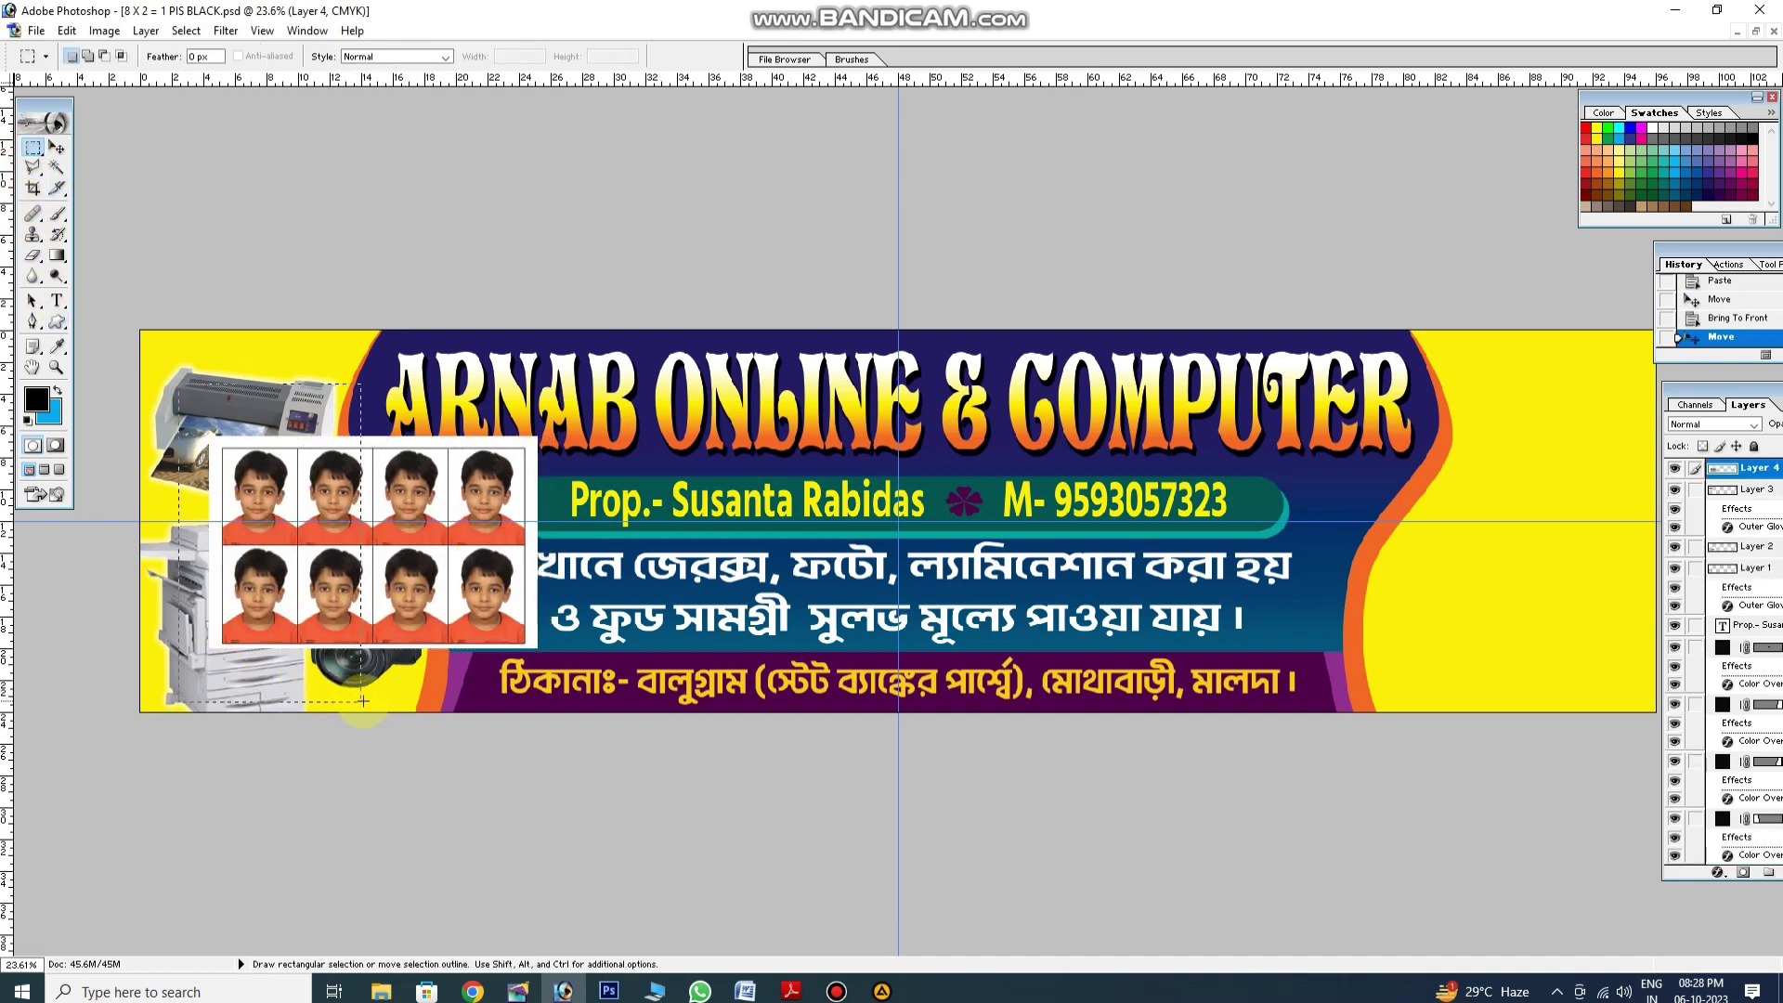
pyautogui.press('Delete')
pyautogui.hotkey('ctrl', 'd')
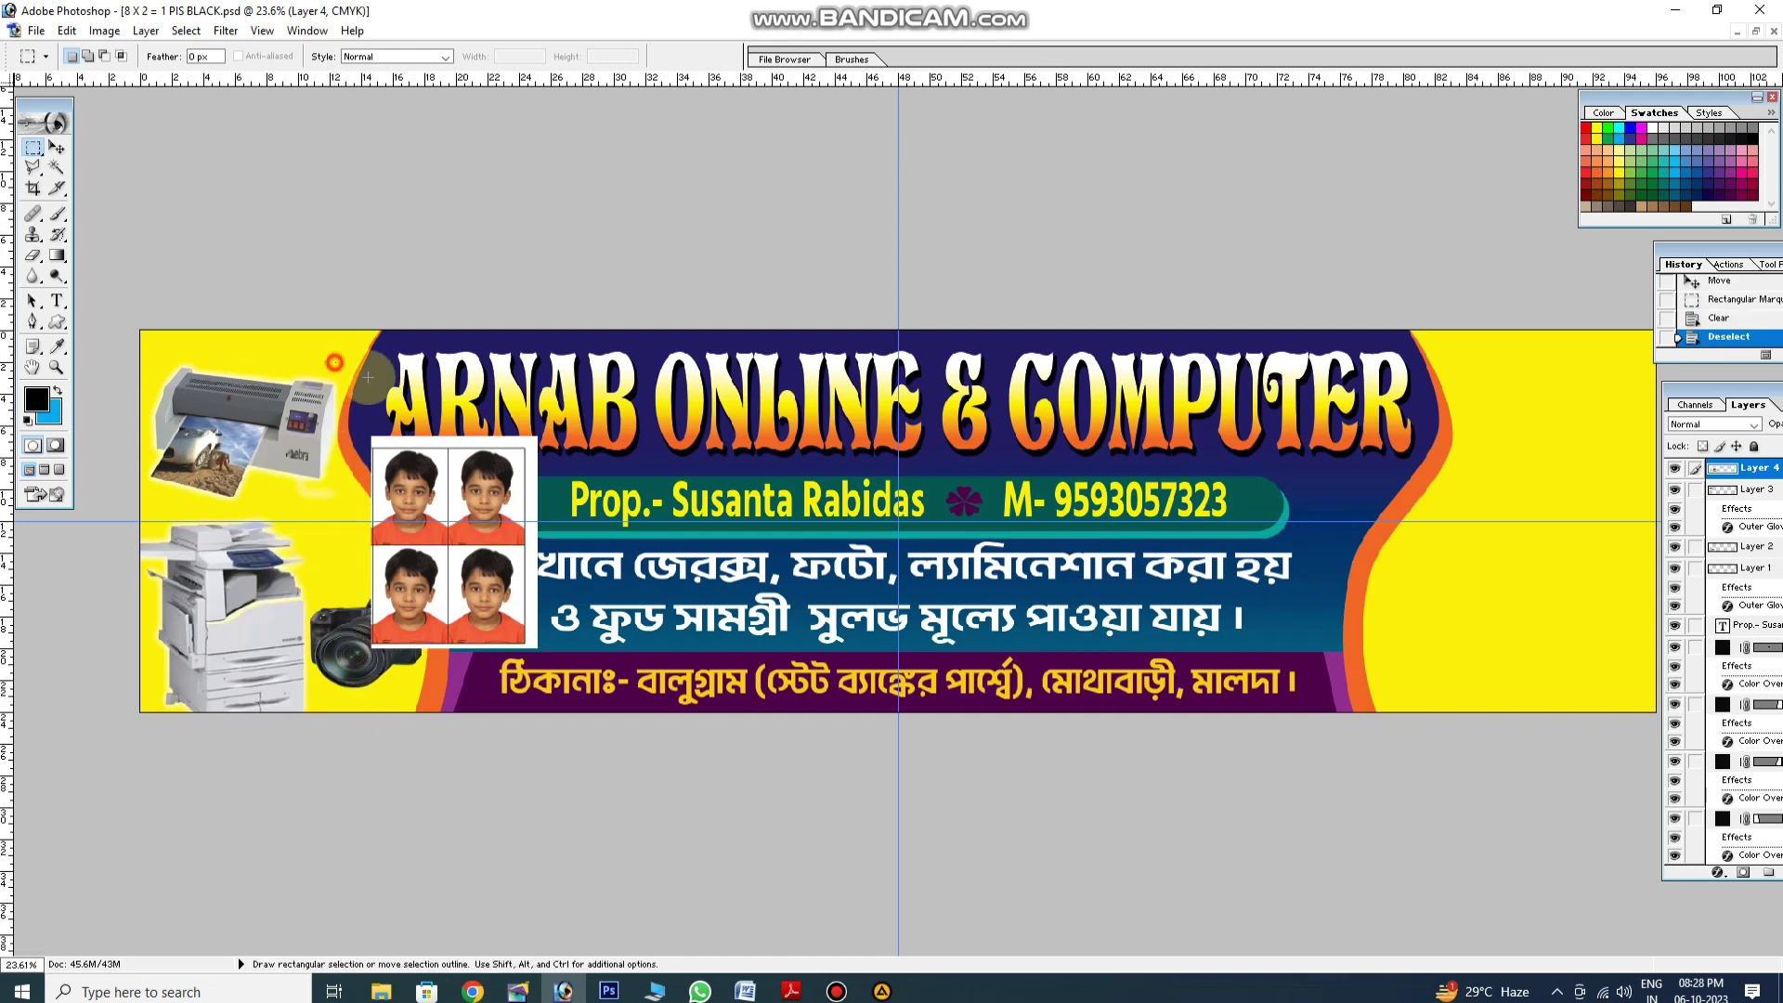
pyautogui.moveTo(531, 408); pyautogui.dragTo(591, 706)
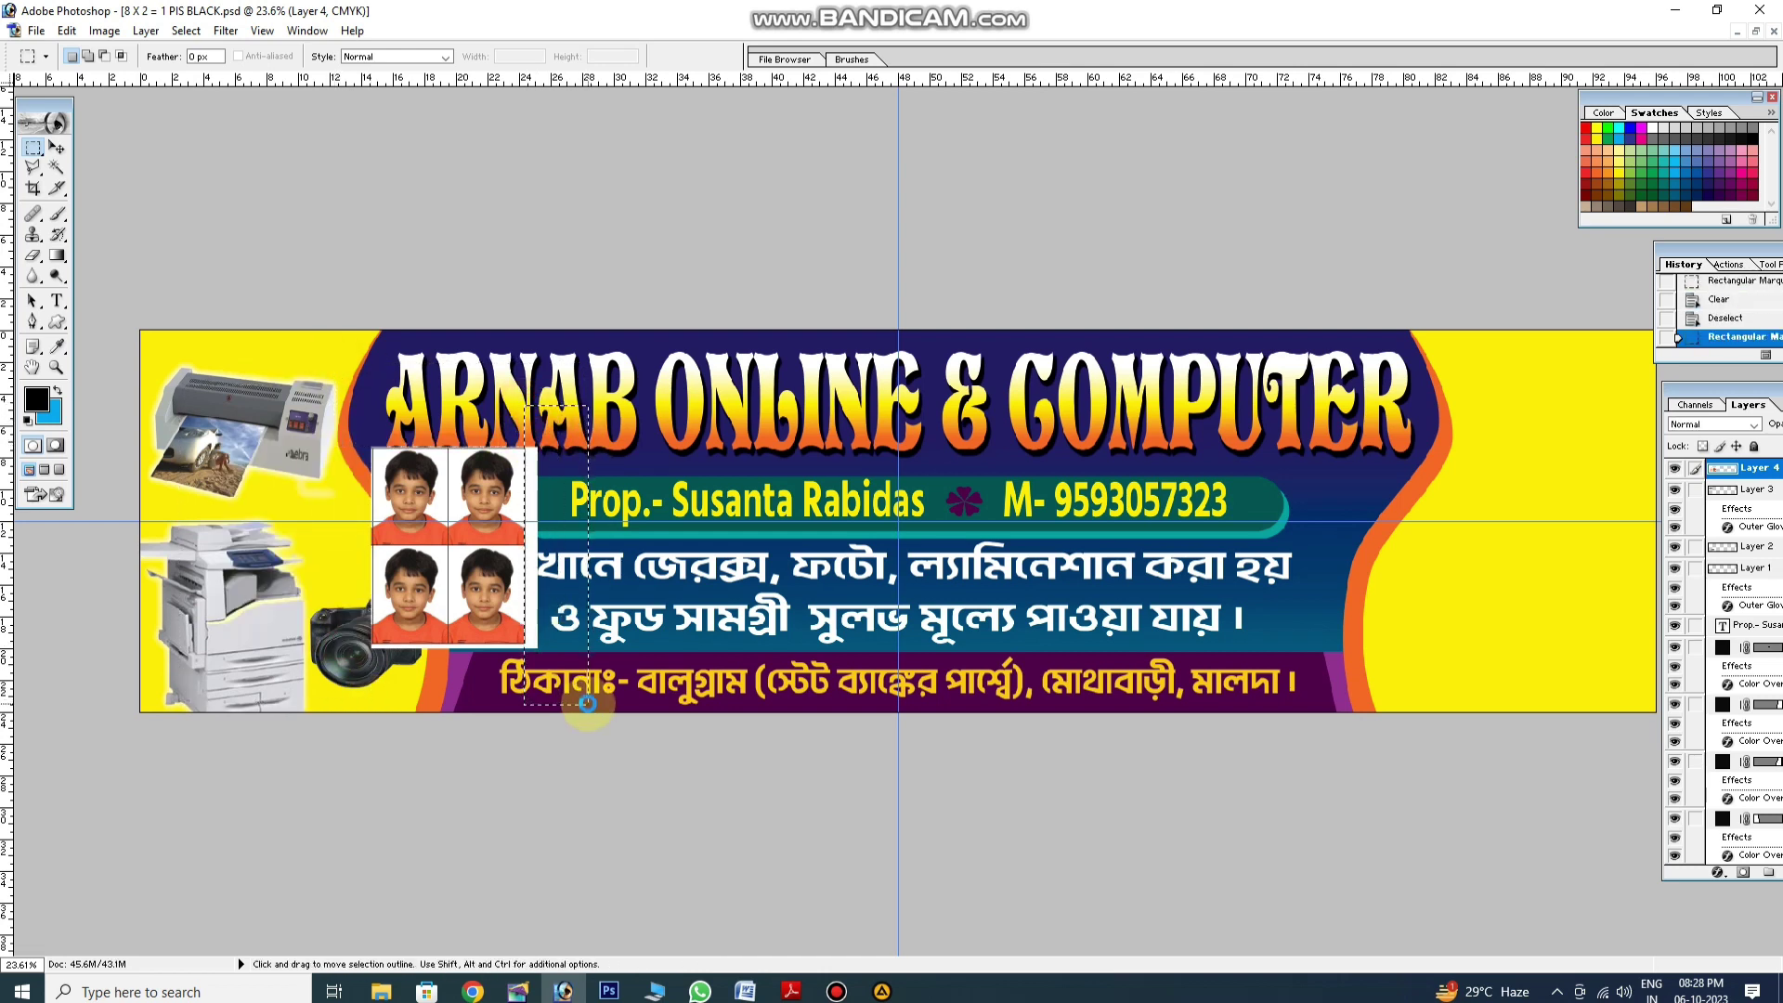
pyautogui.press('Left')
pyautogui.press('Delete')
pyautogui.click(564, 643)
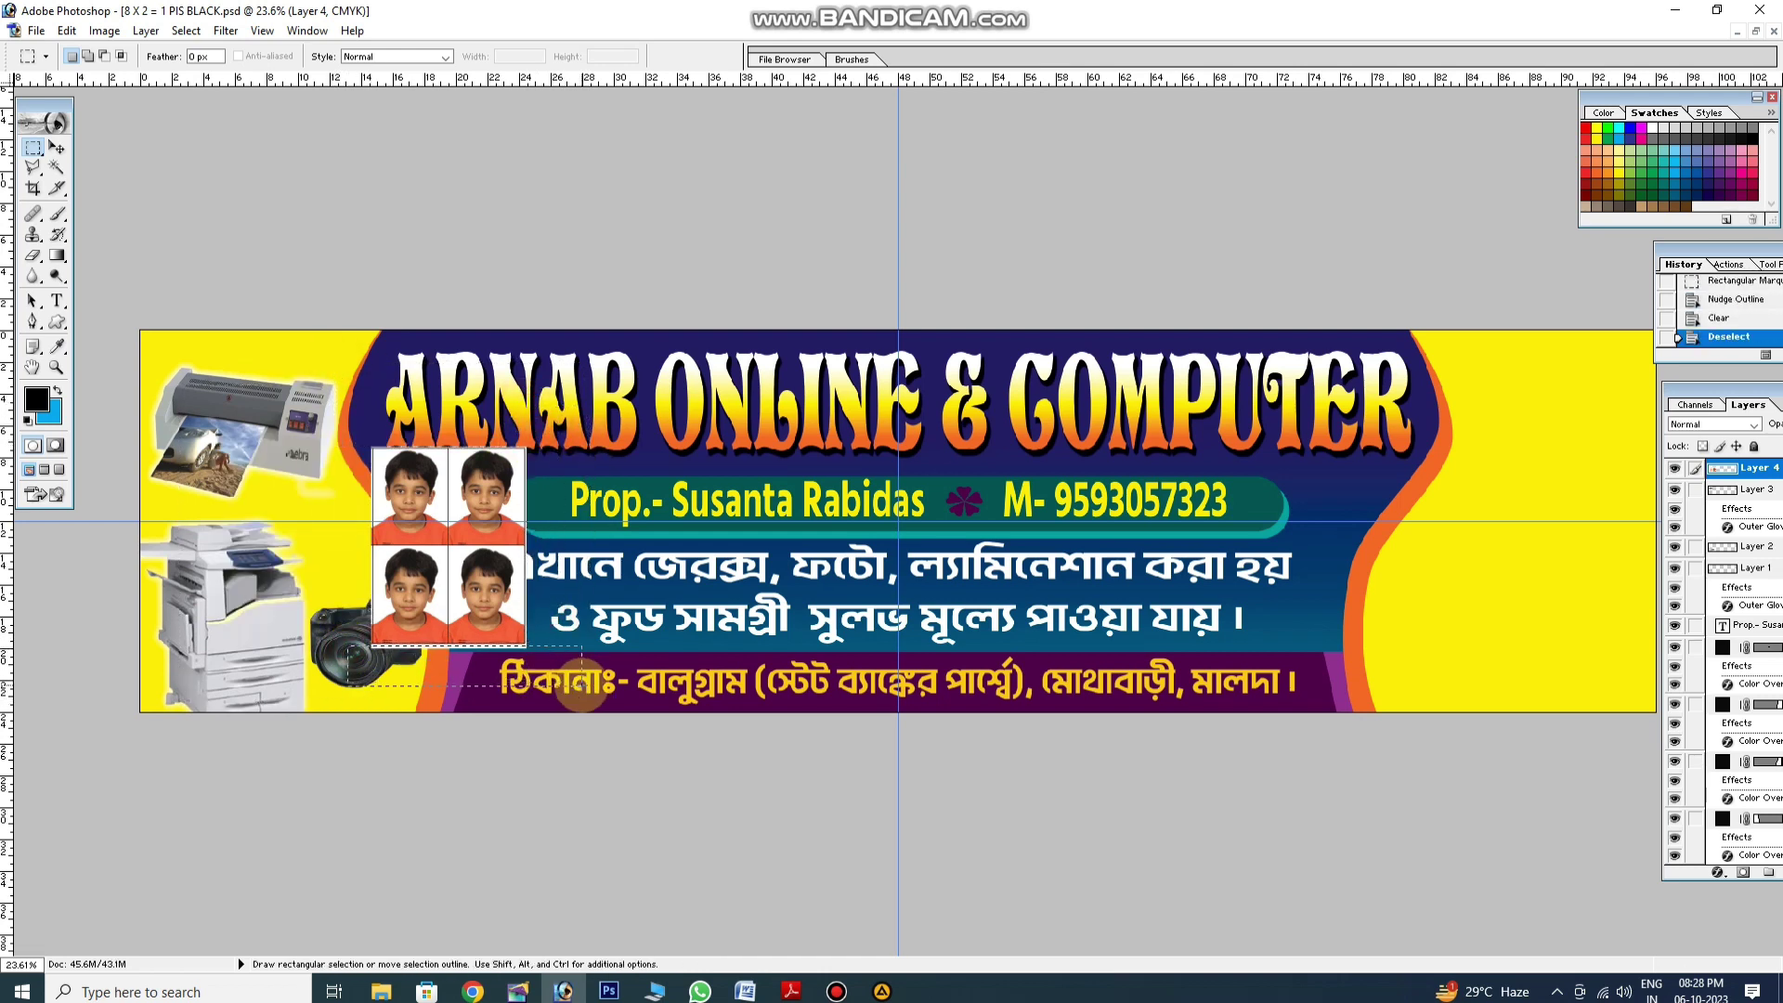
# - Move the four-photo set left and shrink it above the camera with Free Transform
pyautogui.click(56, 148)
pyautogui.moveTo(493, 467)
pyautogui.mouseDown()
pyautogui.moveTo(425, 442)
pyautogui.moveTo(366, 582)
pyautogui.mouseUp()
pyautogui.hotkey('ctrl', 't')
pyautogui.press('Return')
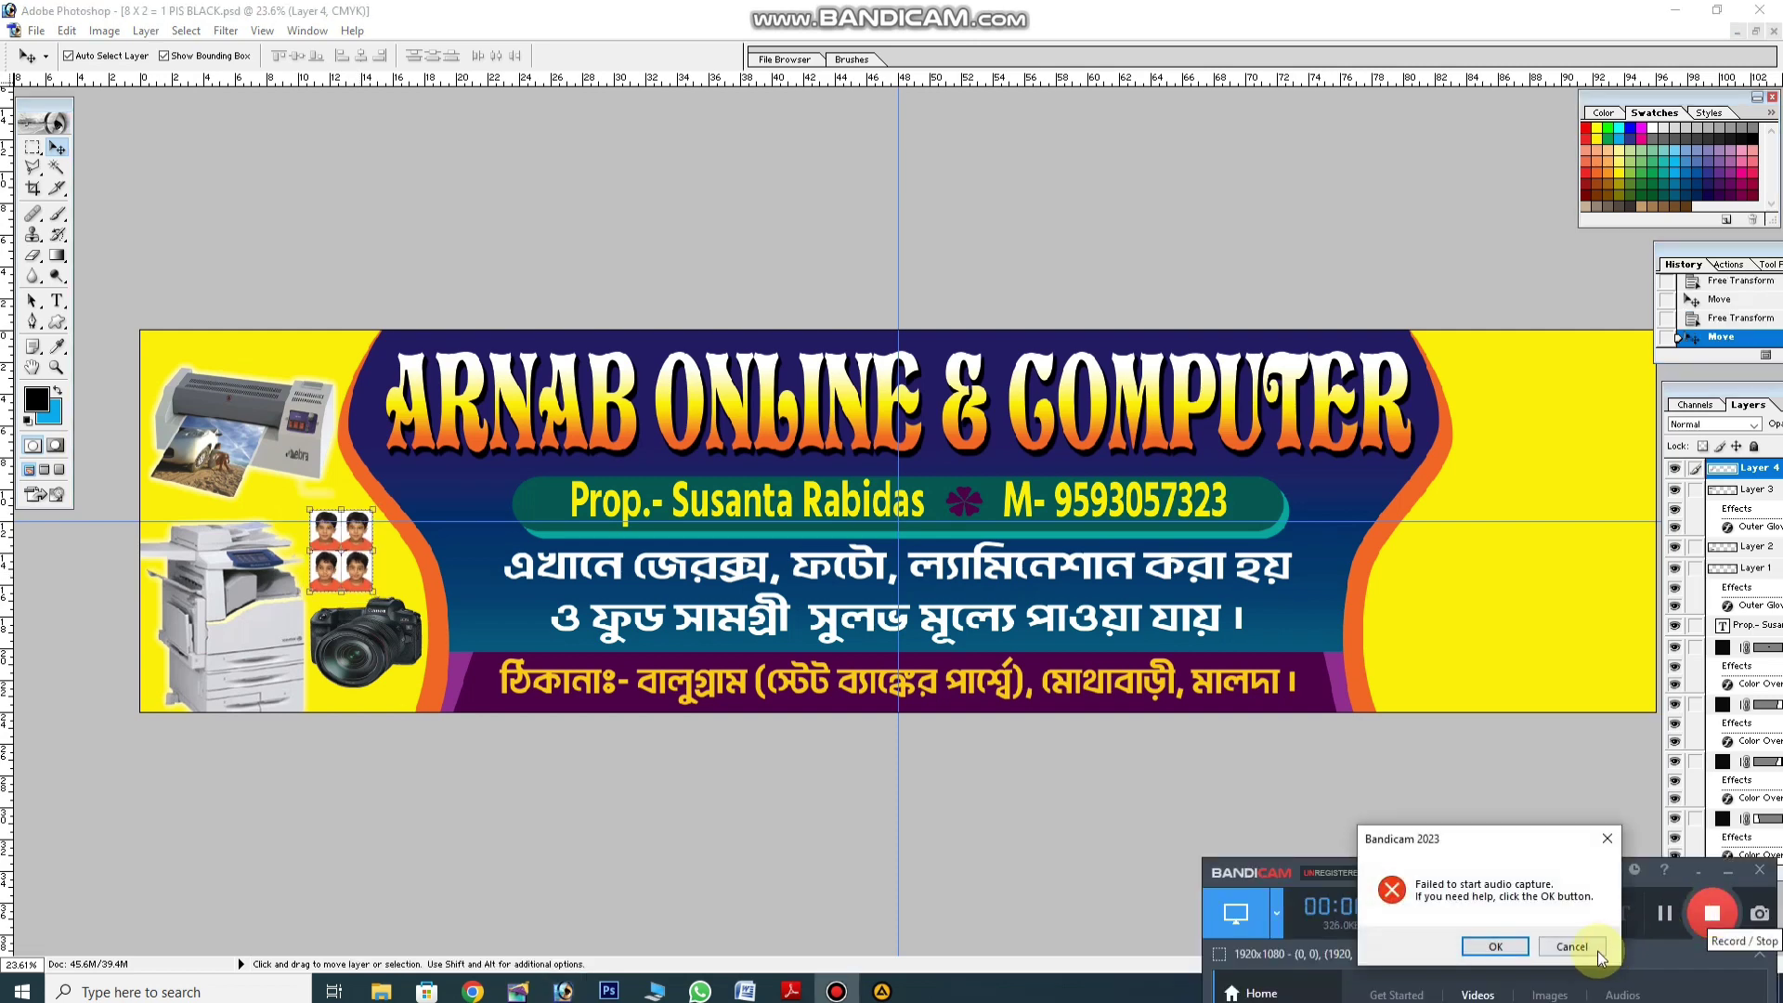
pyautogui.click(622, 990)
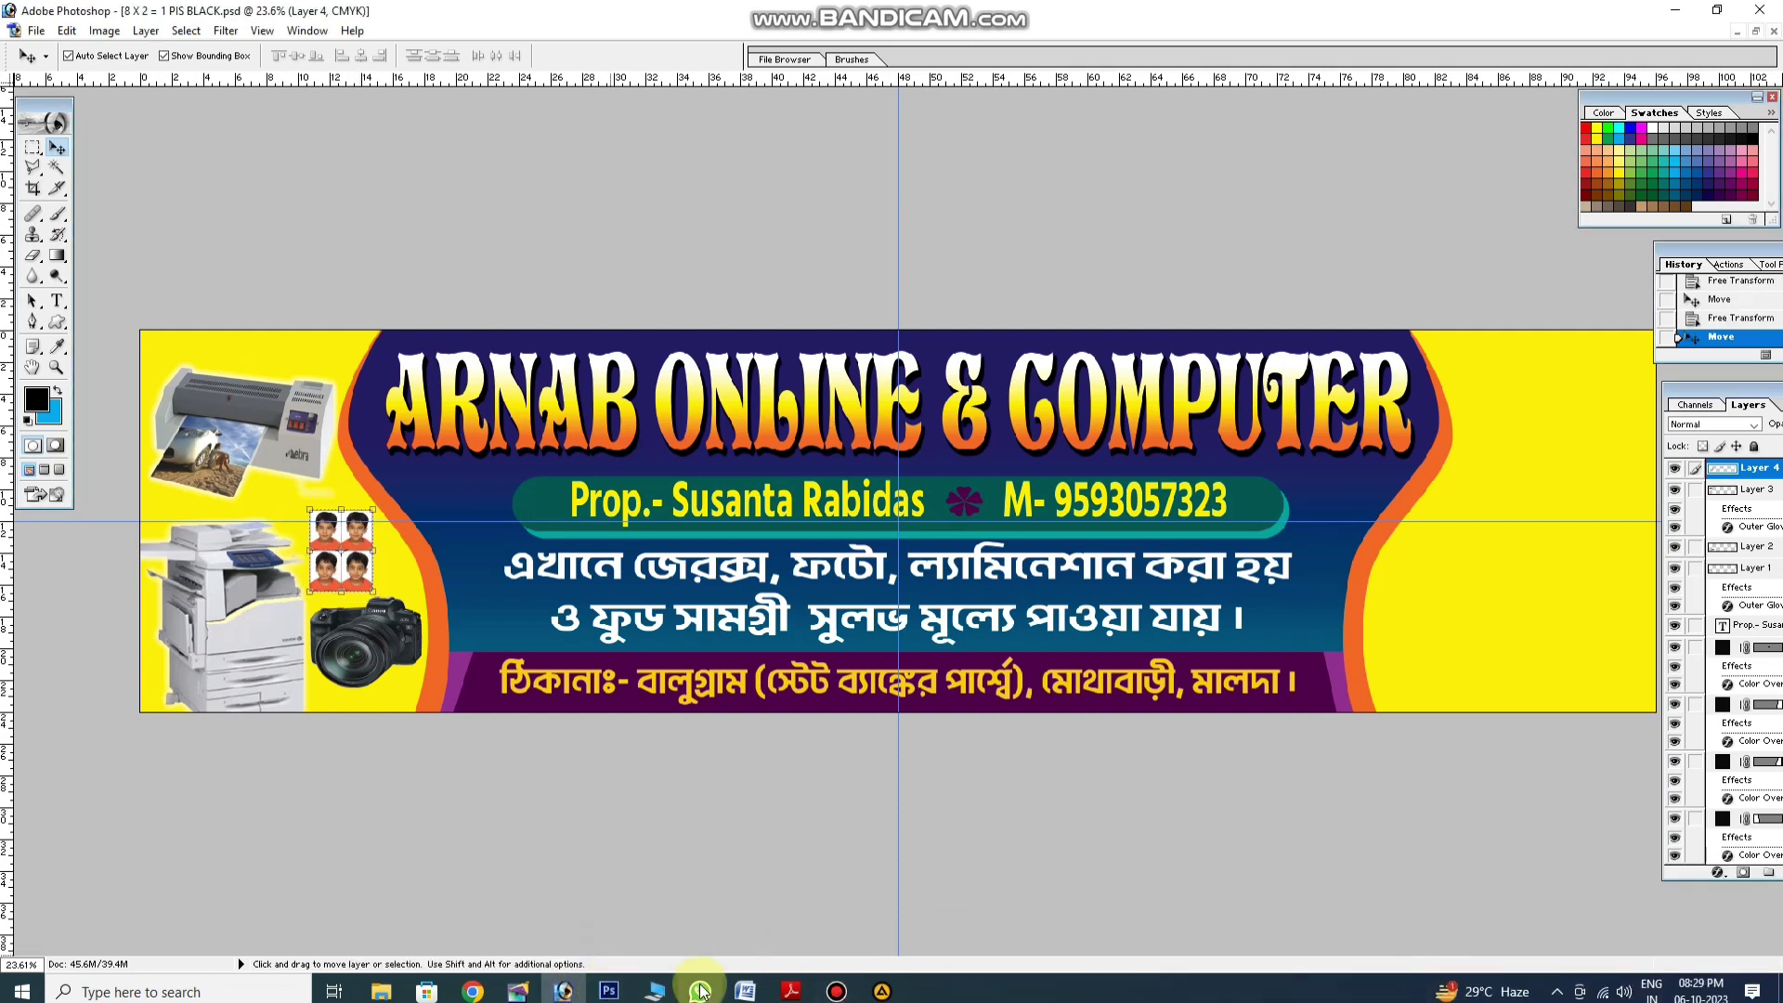
# - In Chrome, change the Google Images search to a 'food' image query
pyautogui.click(472, 992)
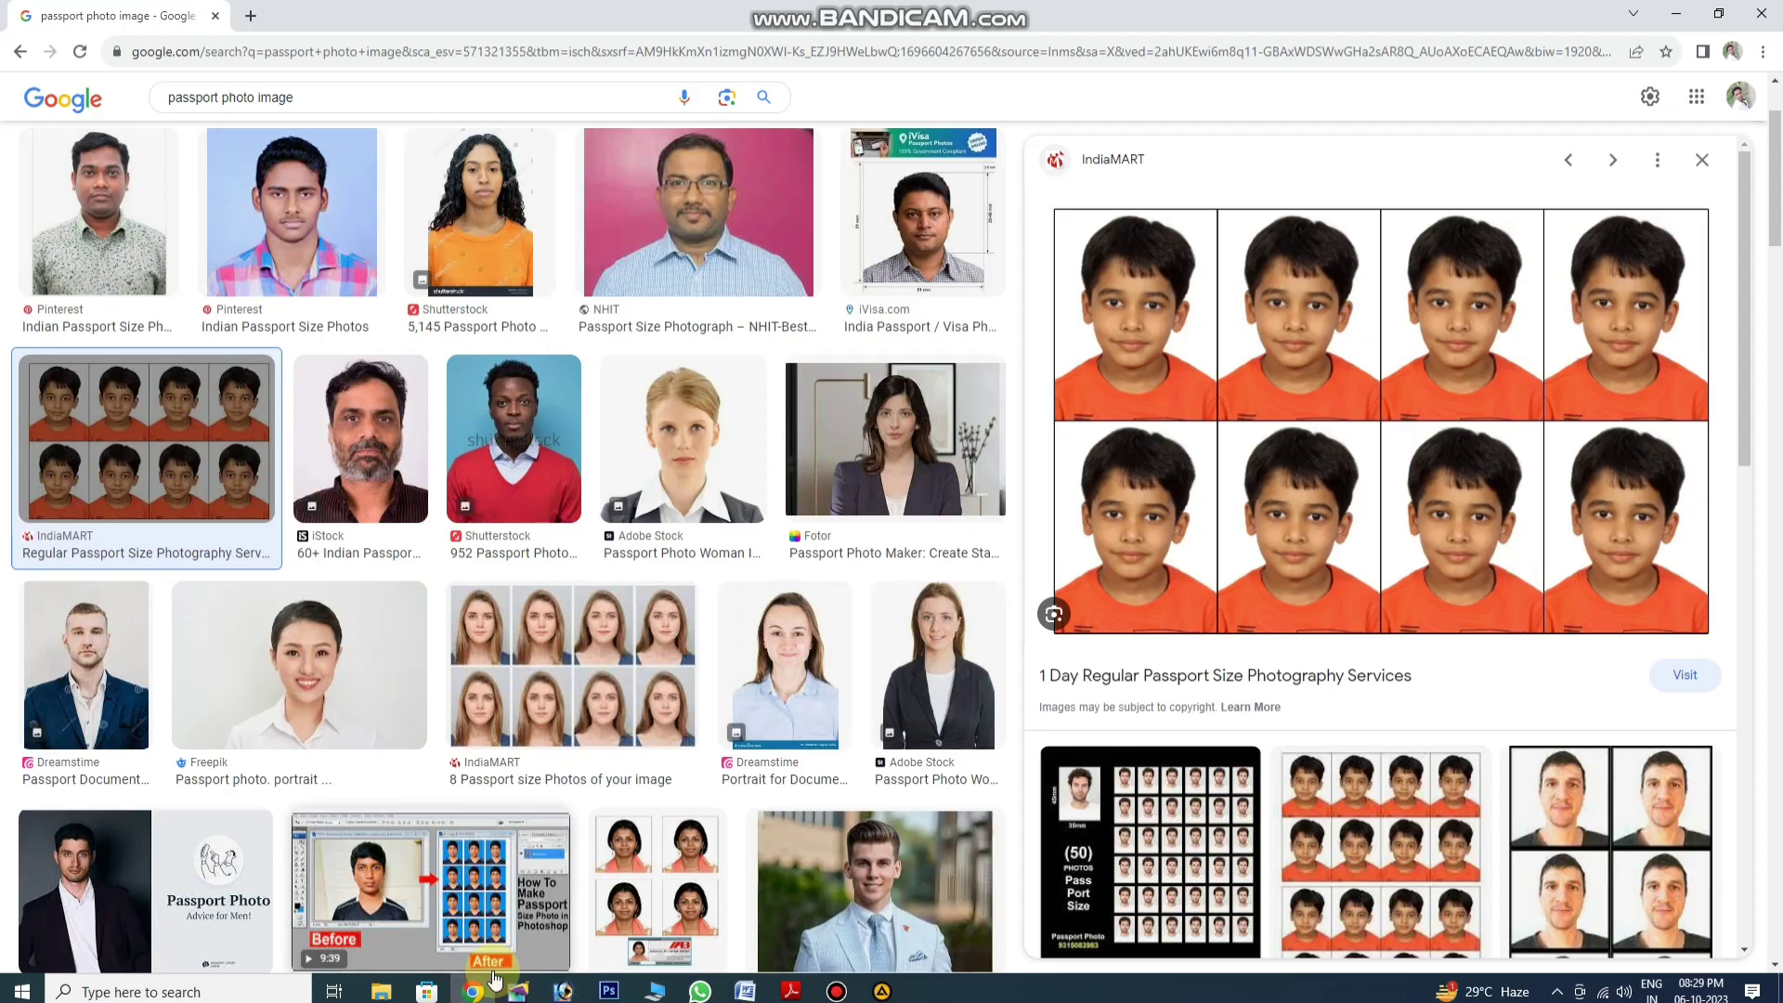
pyautogui.click(271, 107)
pyautogui.press('BackSpace')
pyautogui.press('BackSpace')
pyautogui.press('BackSpace')
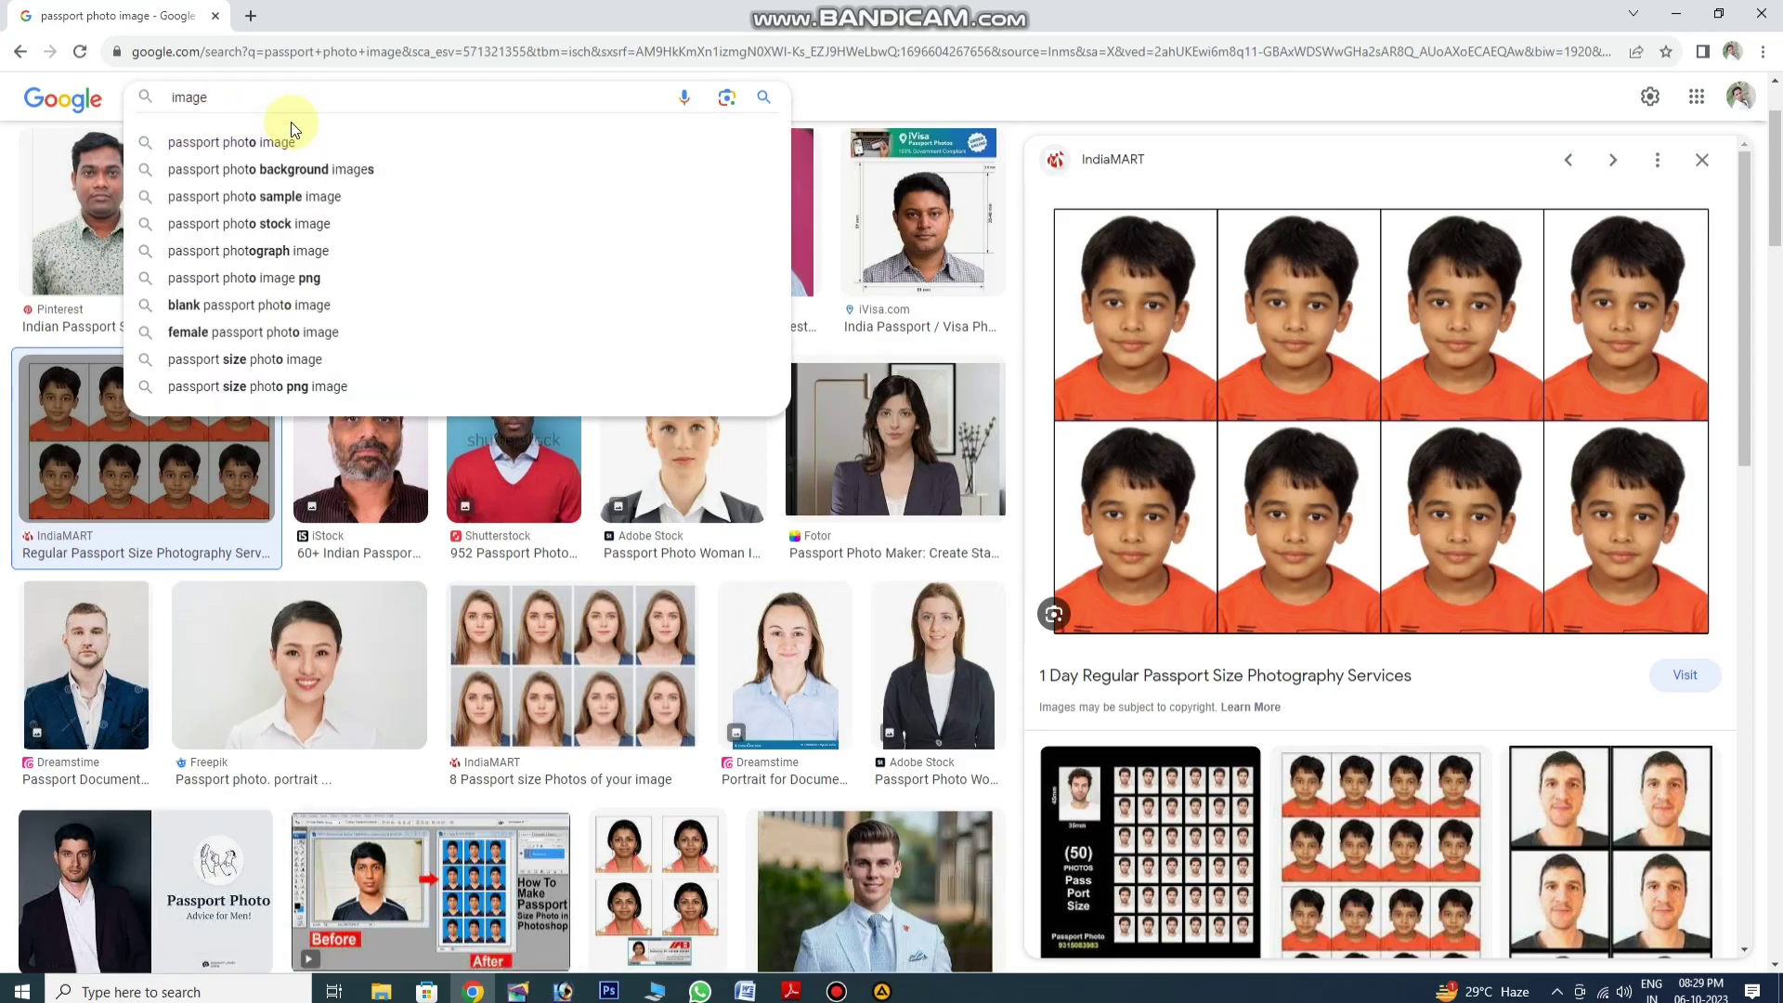
pyautogui.write('food')
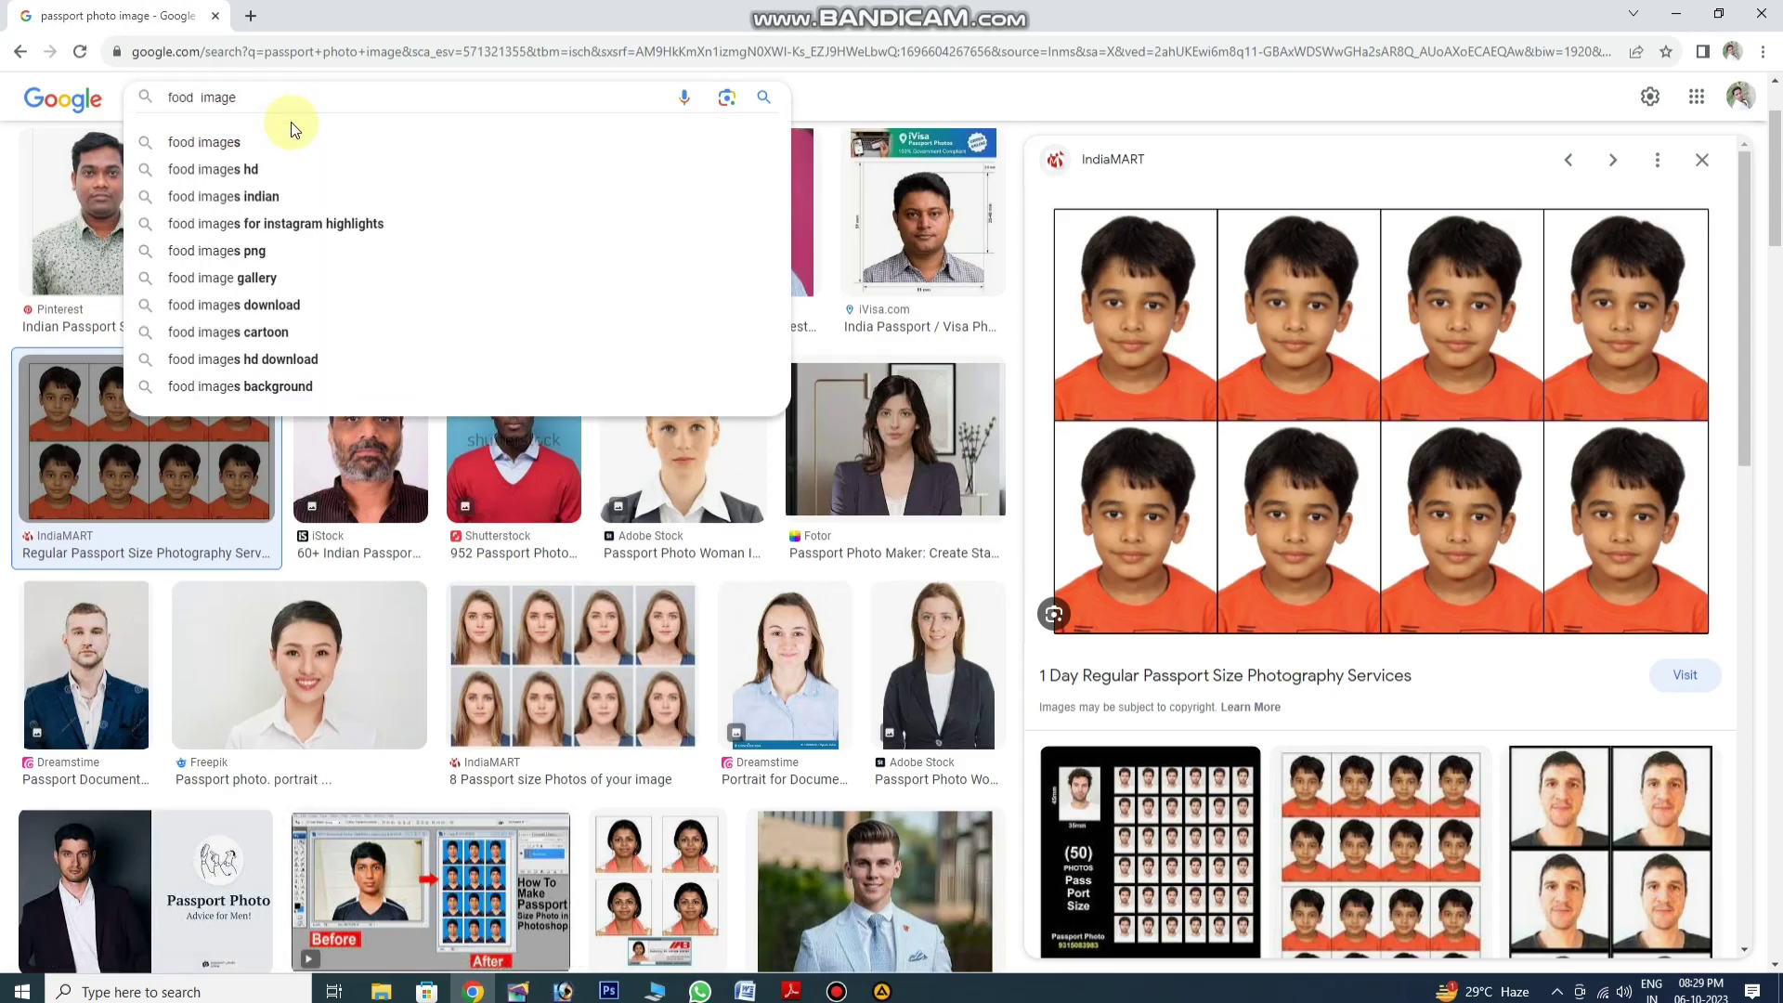
pyautogui.press('Return')
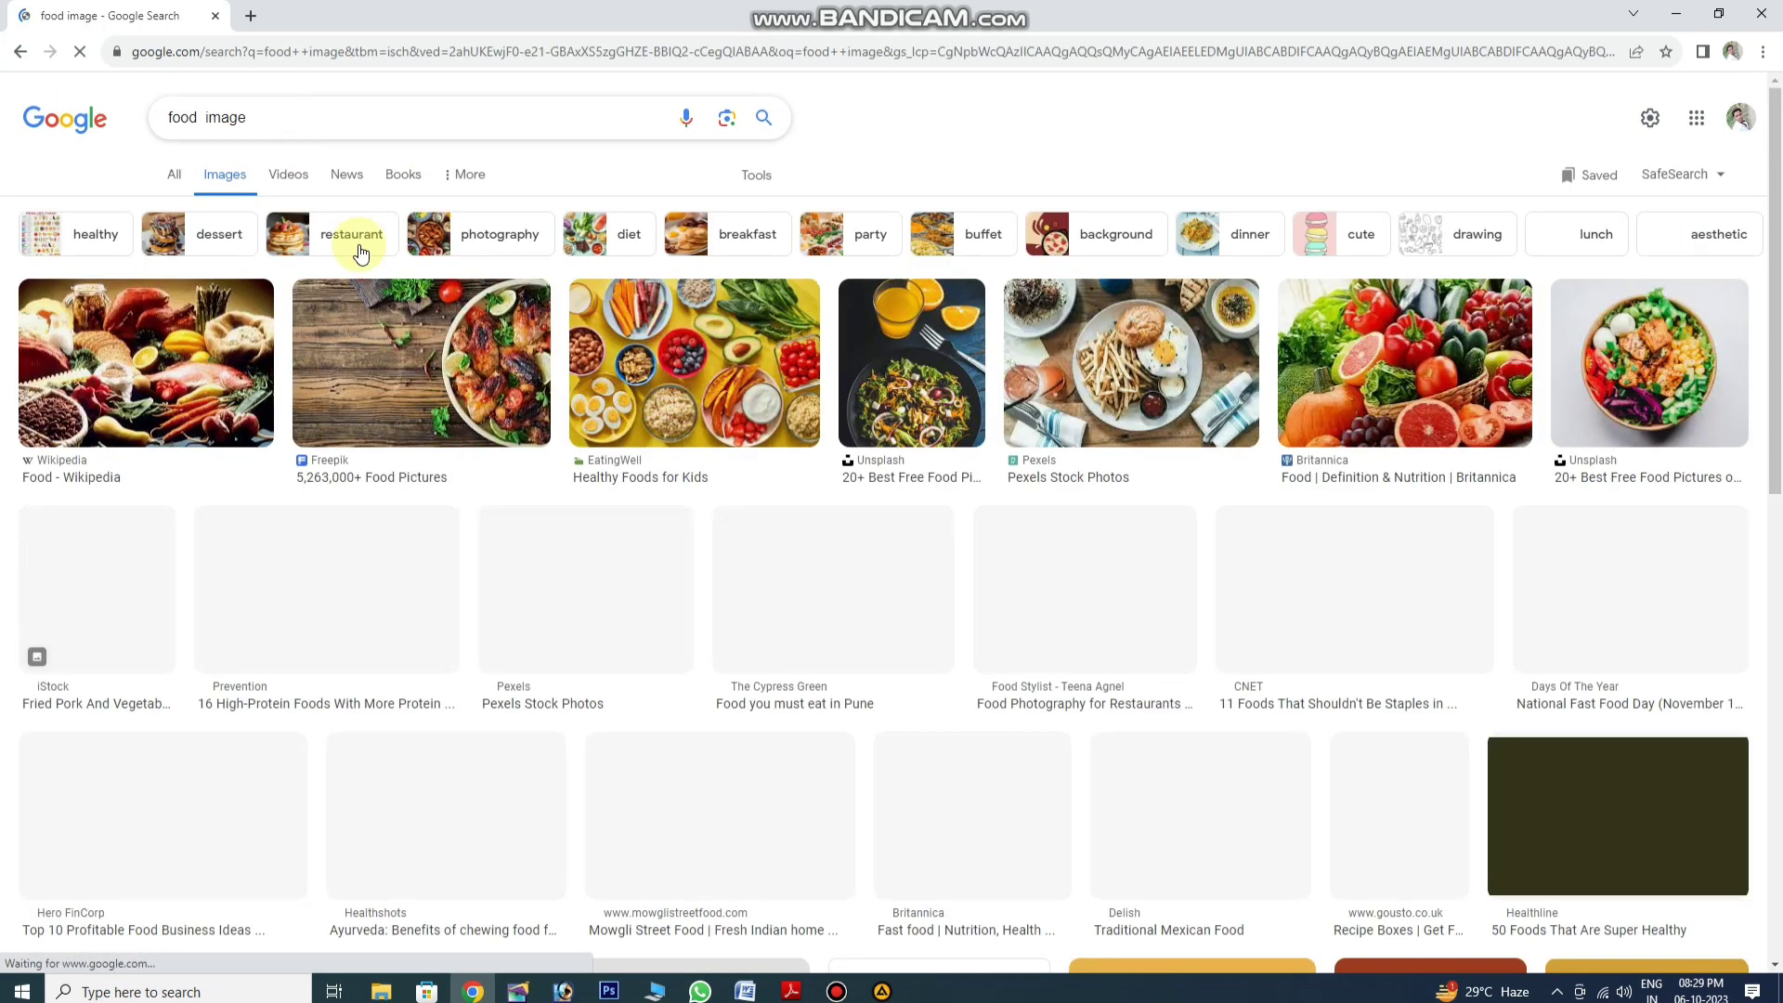
# - Search Google Images for 'food mudi vander image' and scroll the results
pyautogui.click(201, 118)
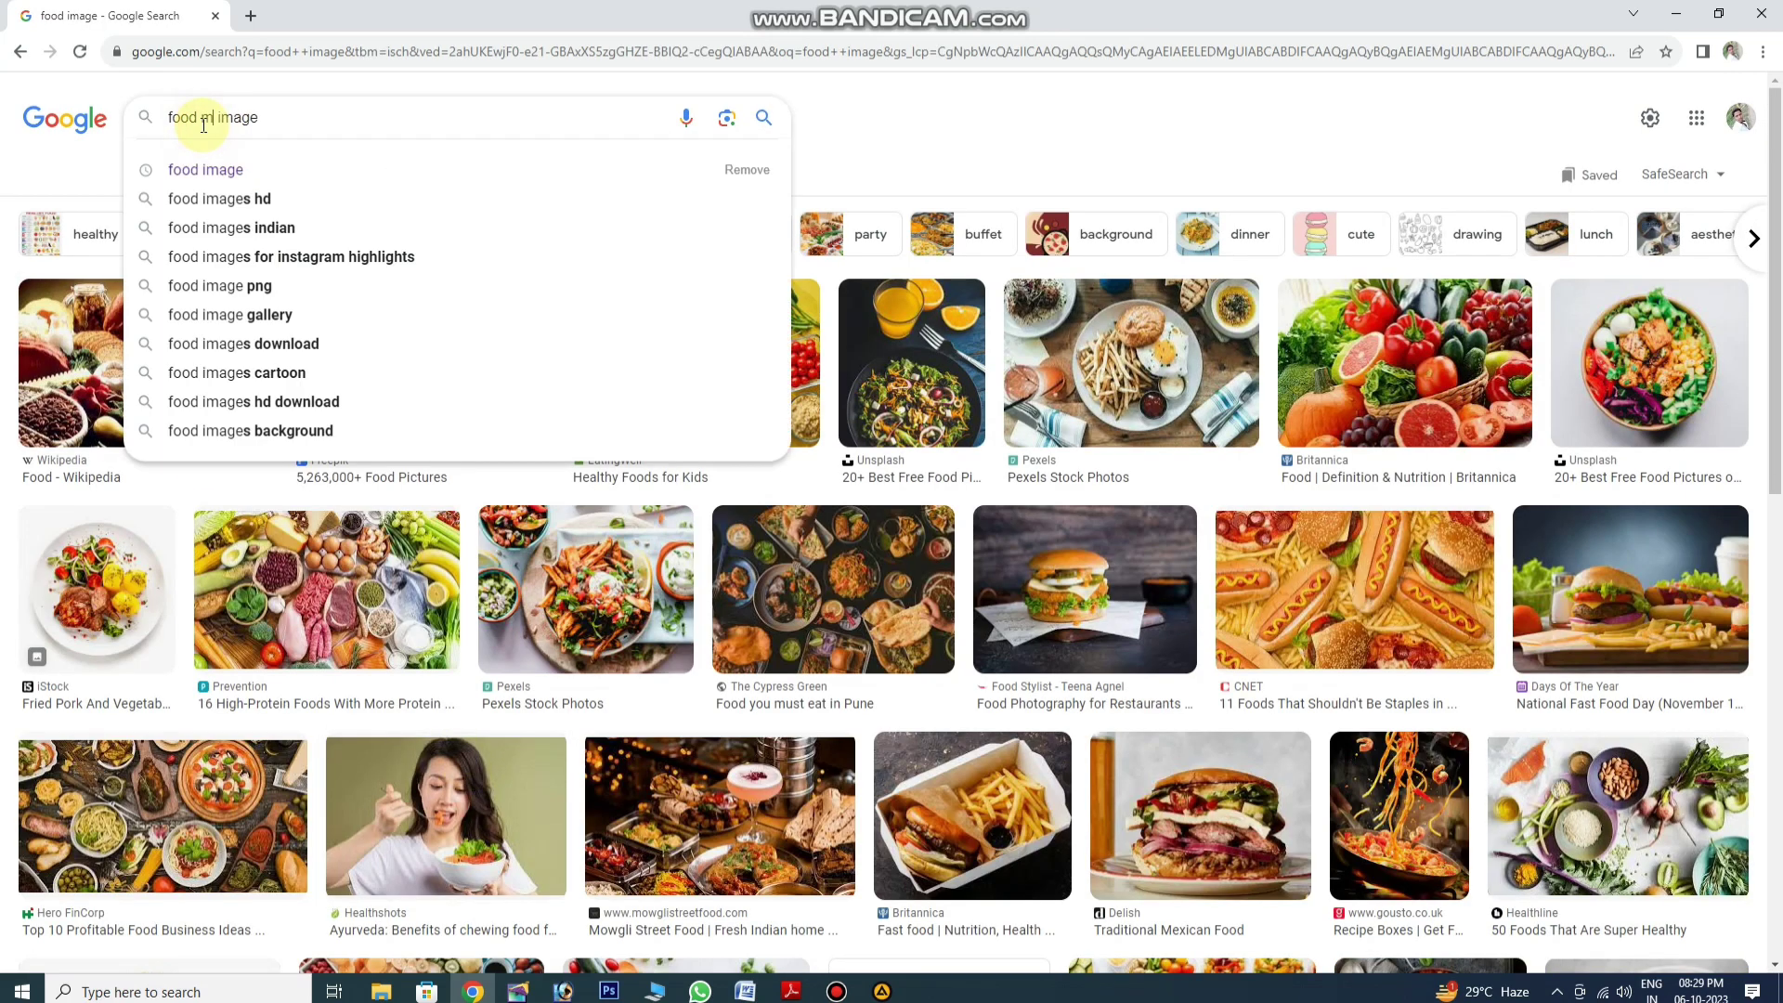
pyautogui.write('mudi vander')
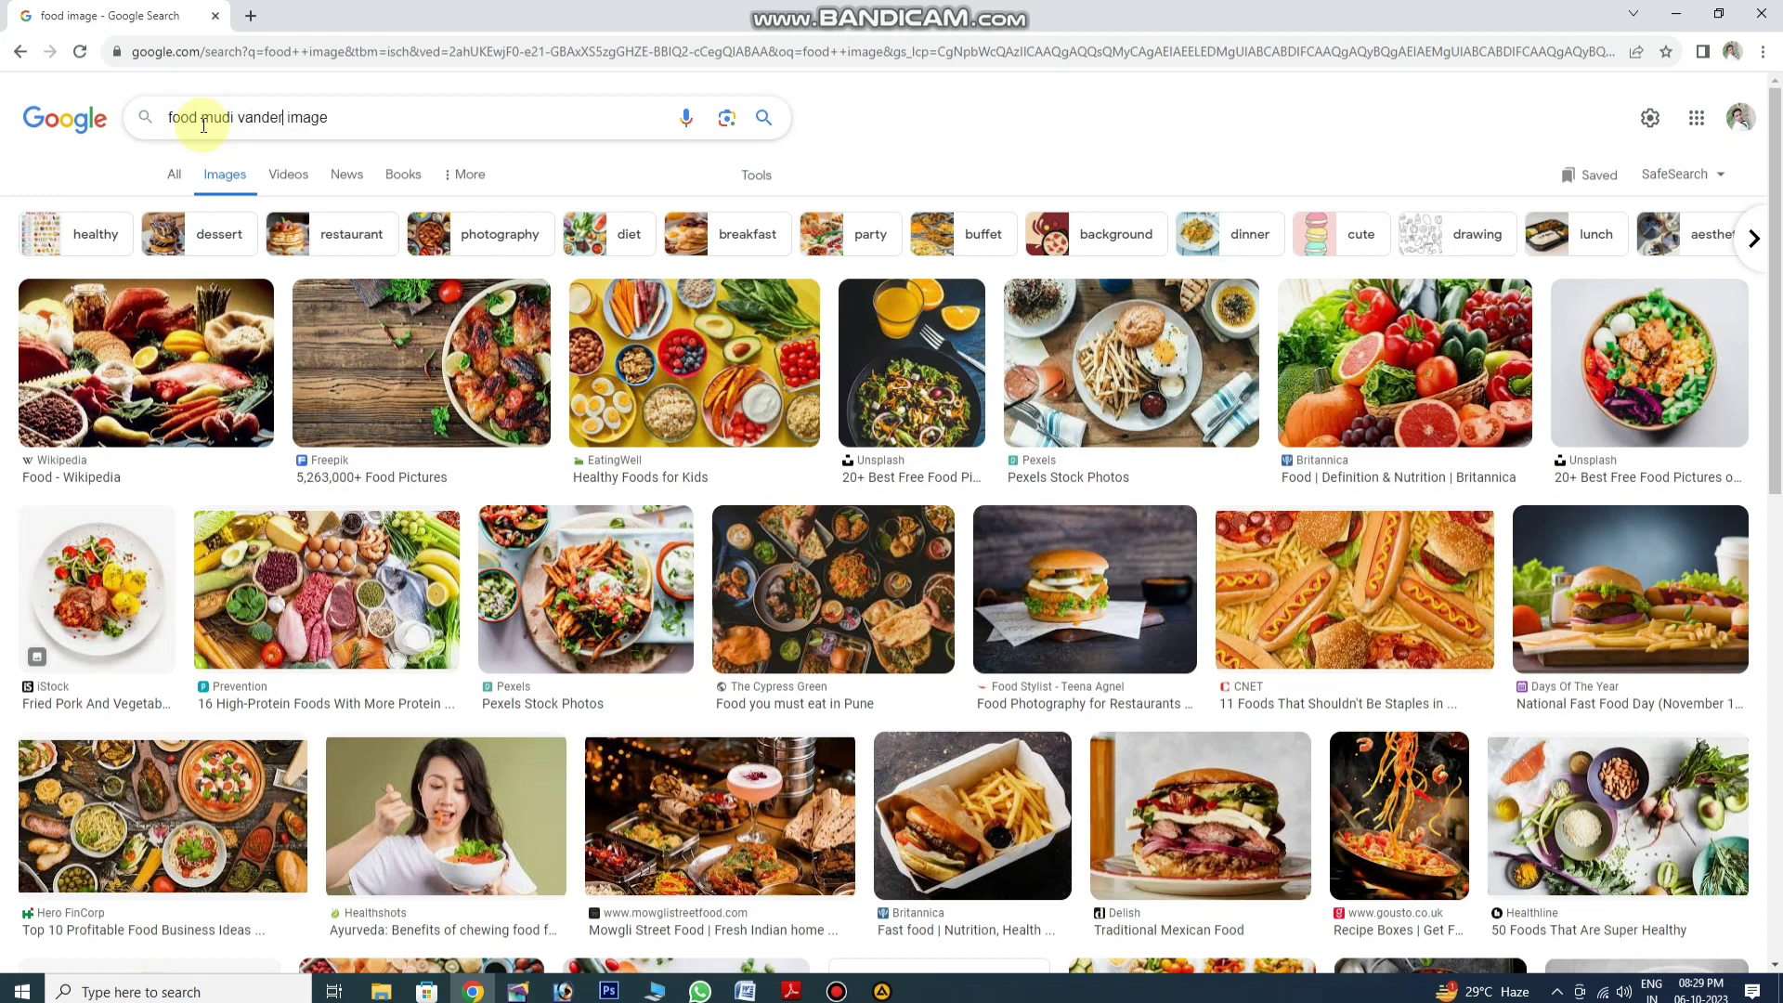
pyautogui.press('Return')
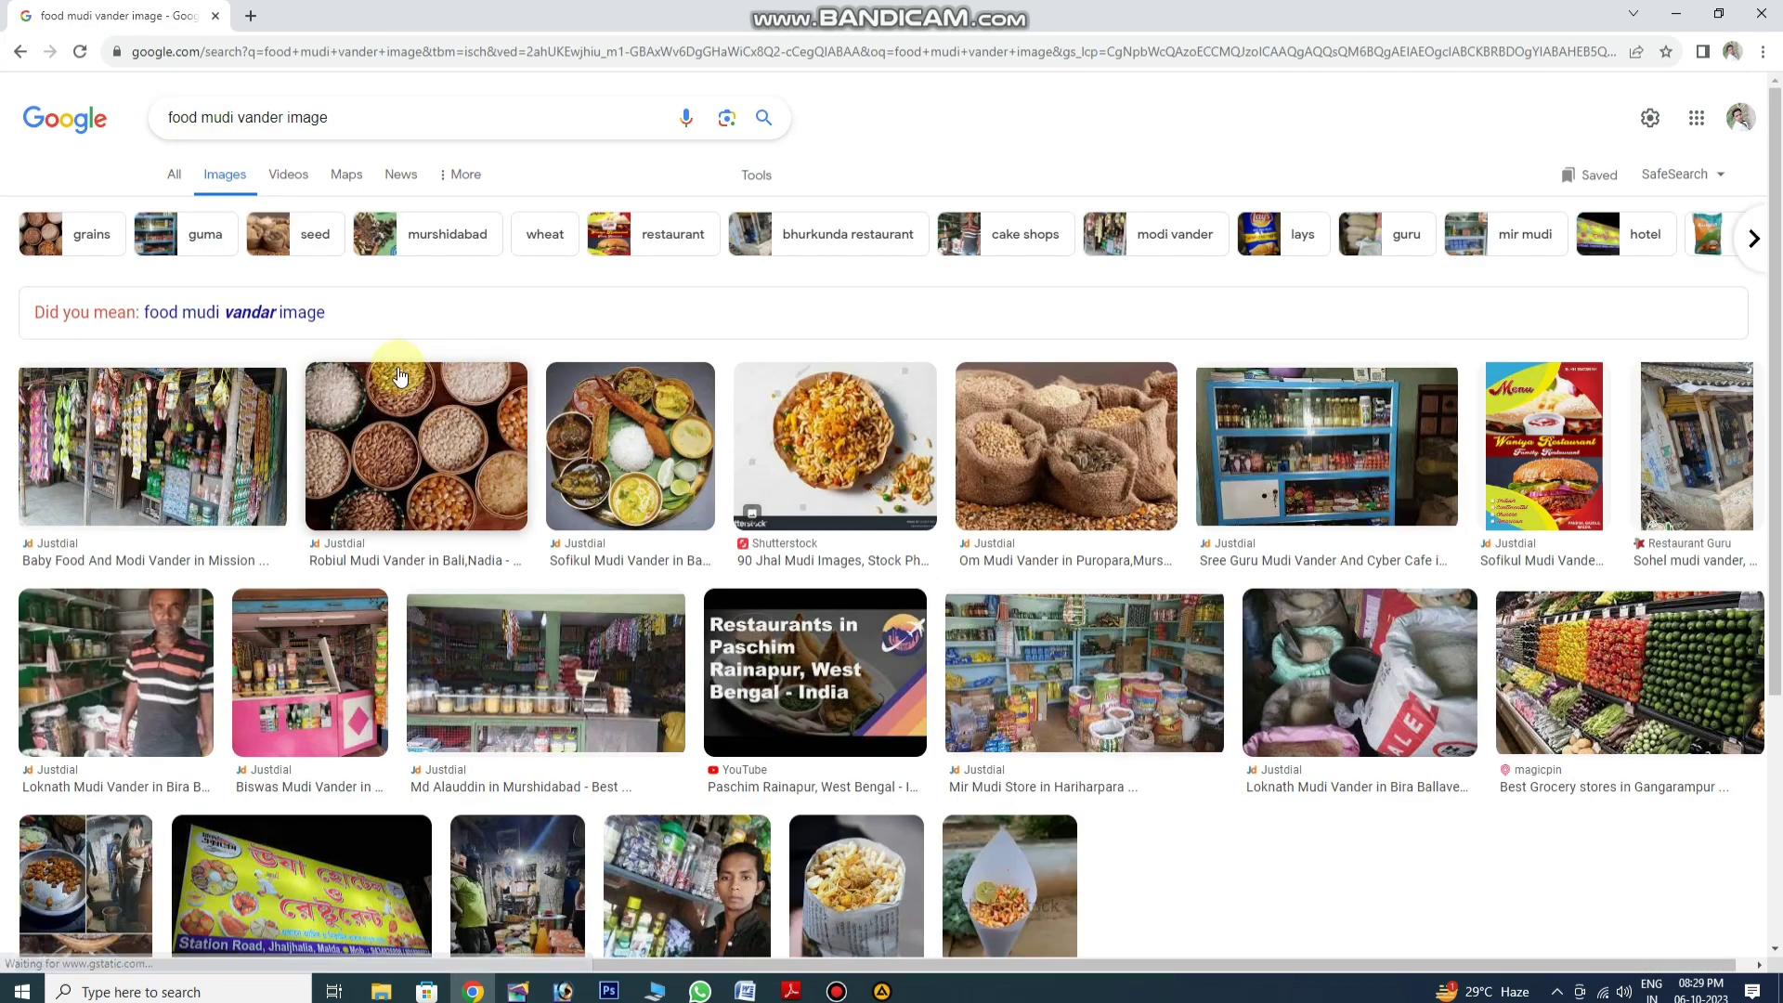
pyautogui.scroll(-5, 888, 743)
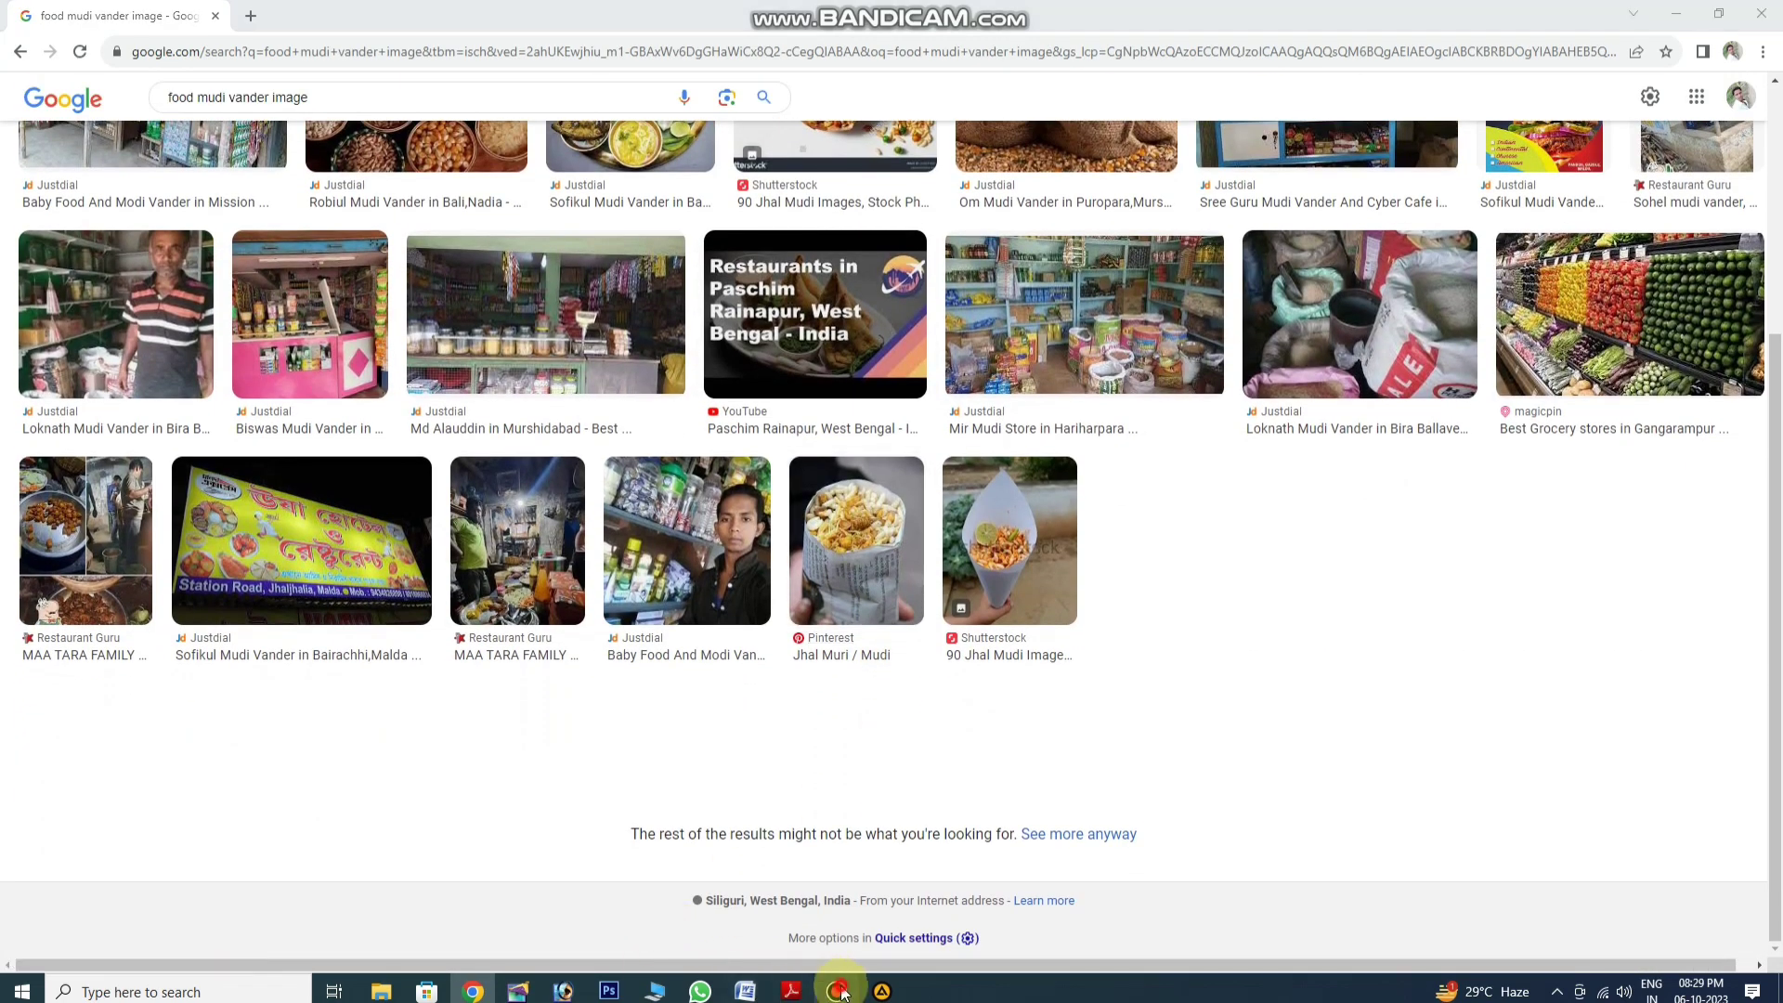
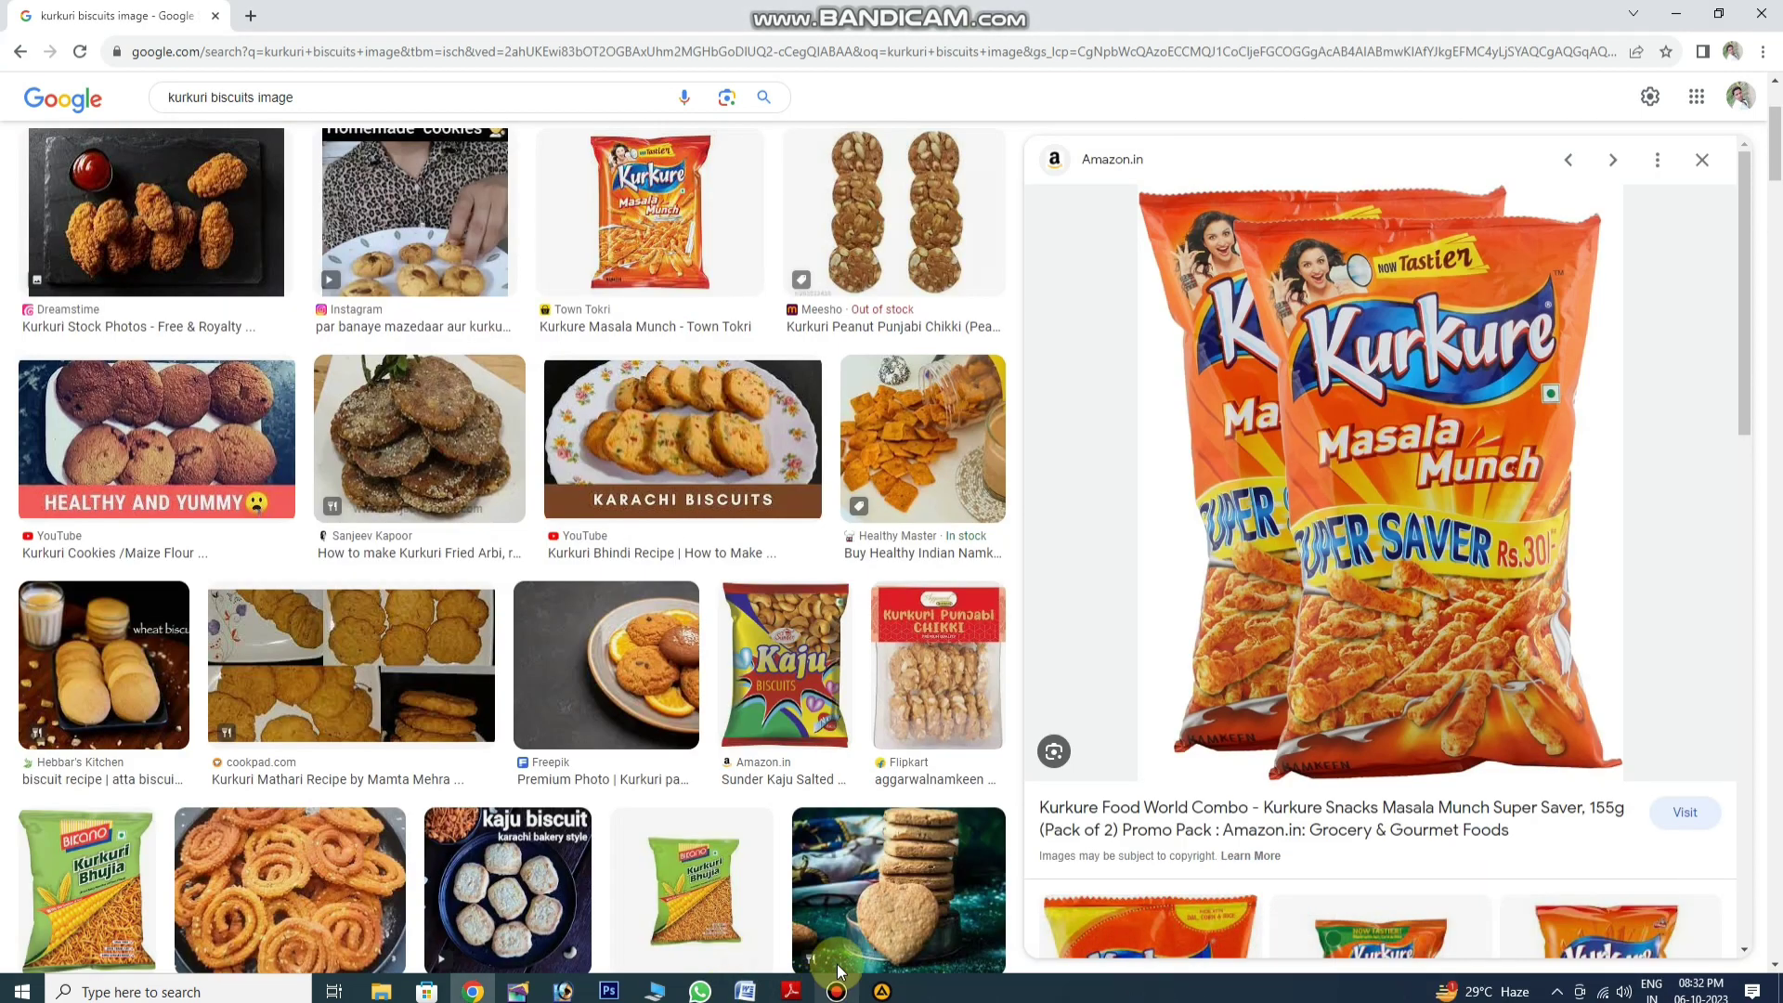
# - Copy the Kurkure snack image from Chrome and paste it onto the banner's right side
pyautogui.rightClick(1197, 543)
pyautogui.click(1258, 740)
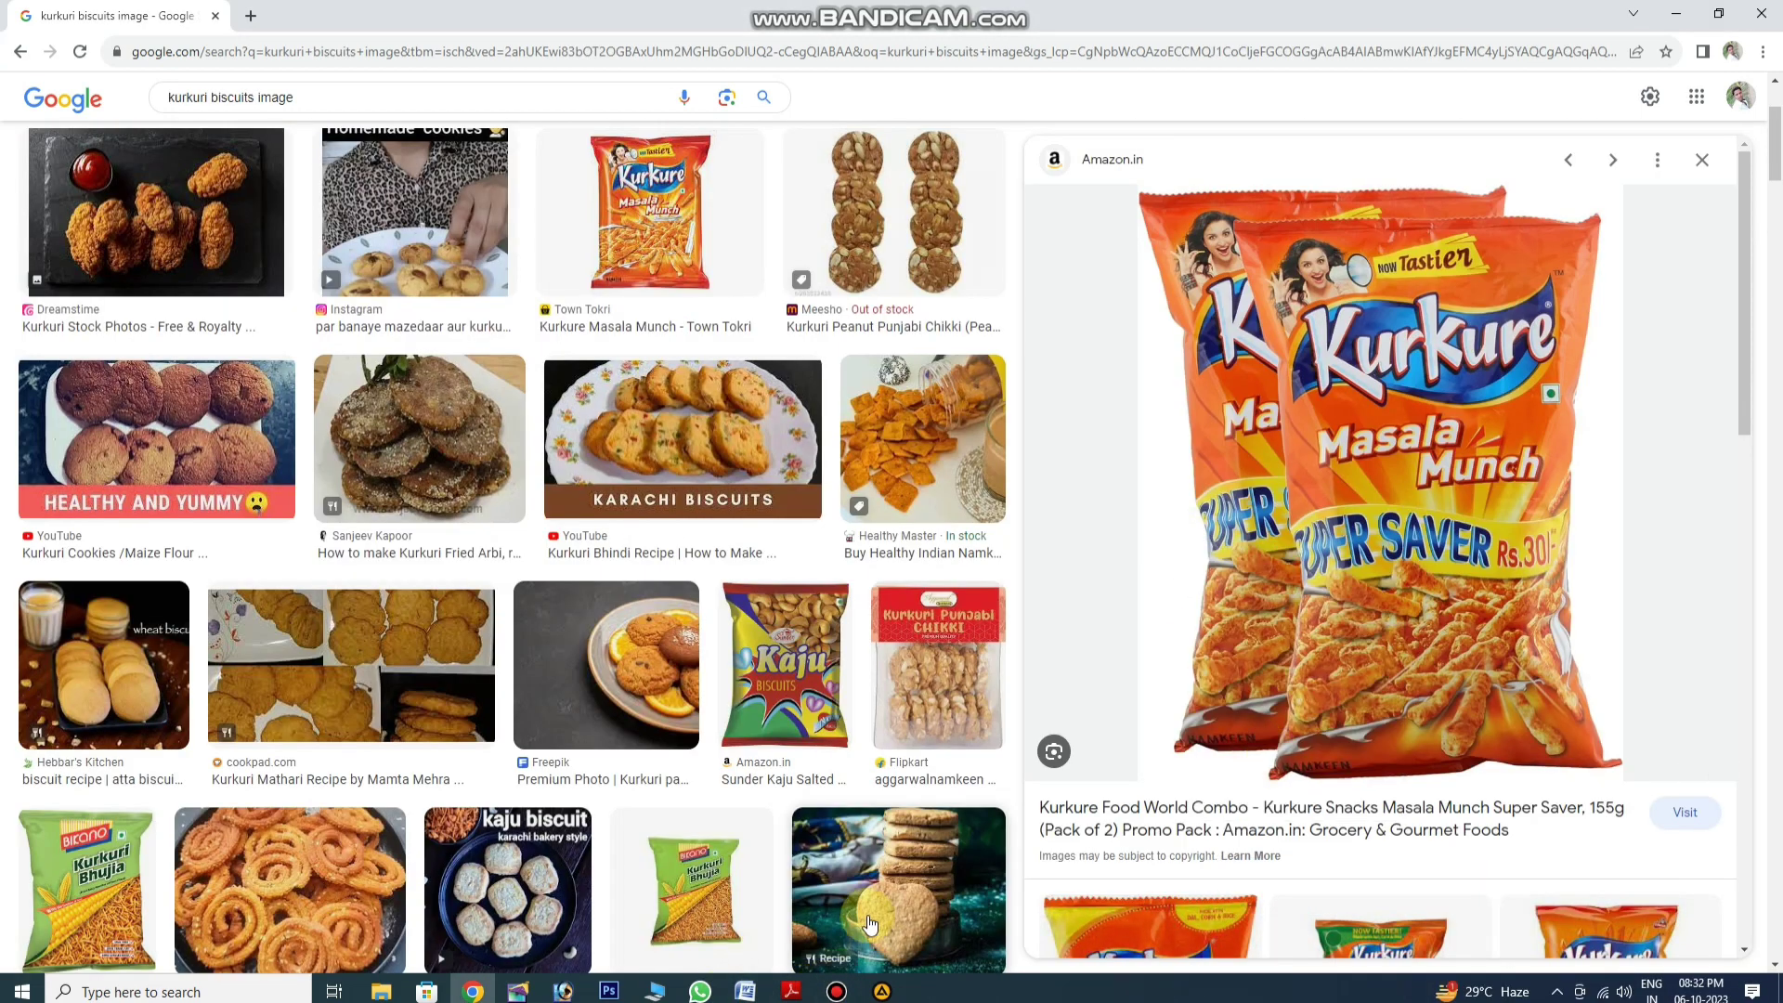
pyautogui.click(563, 991)
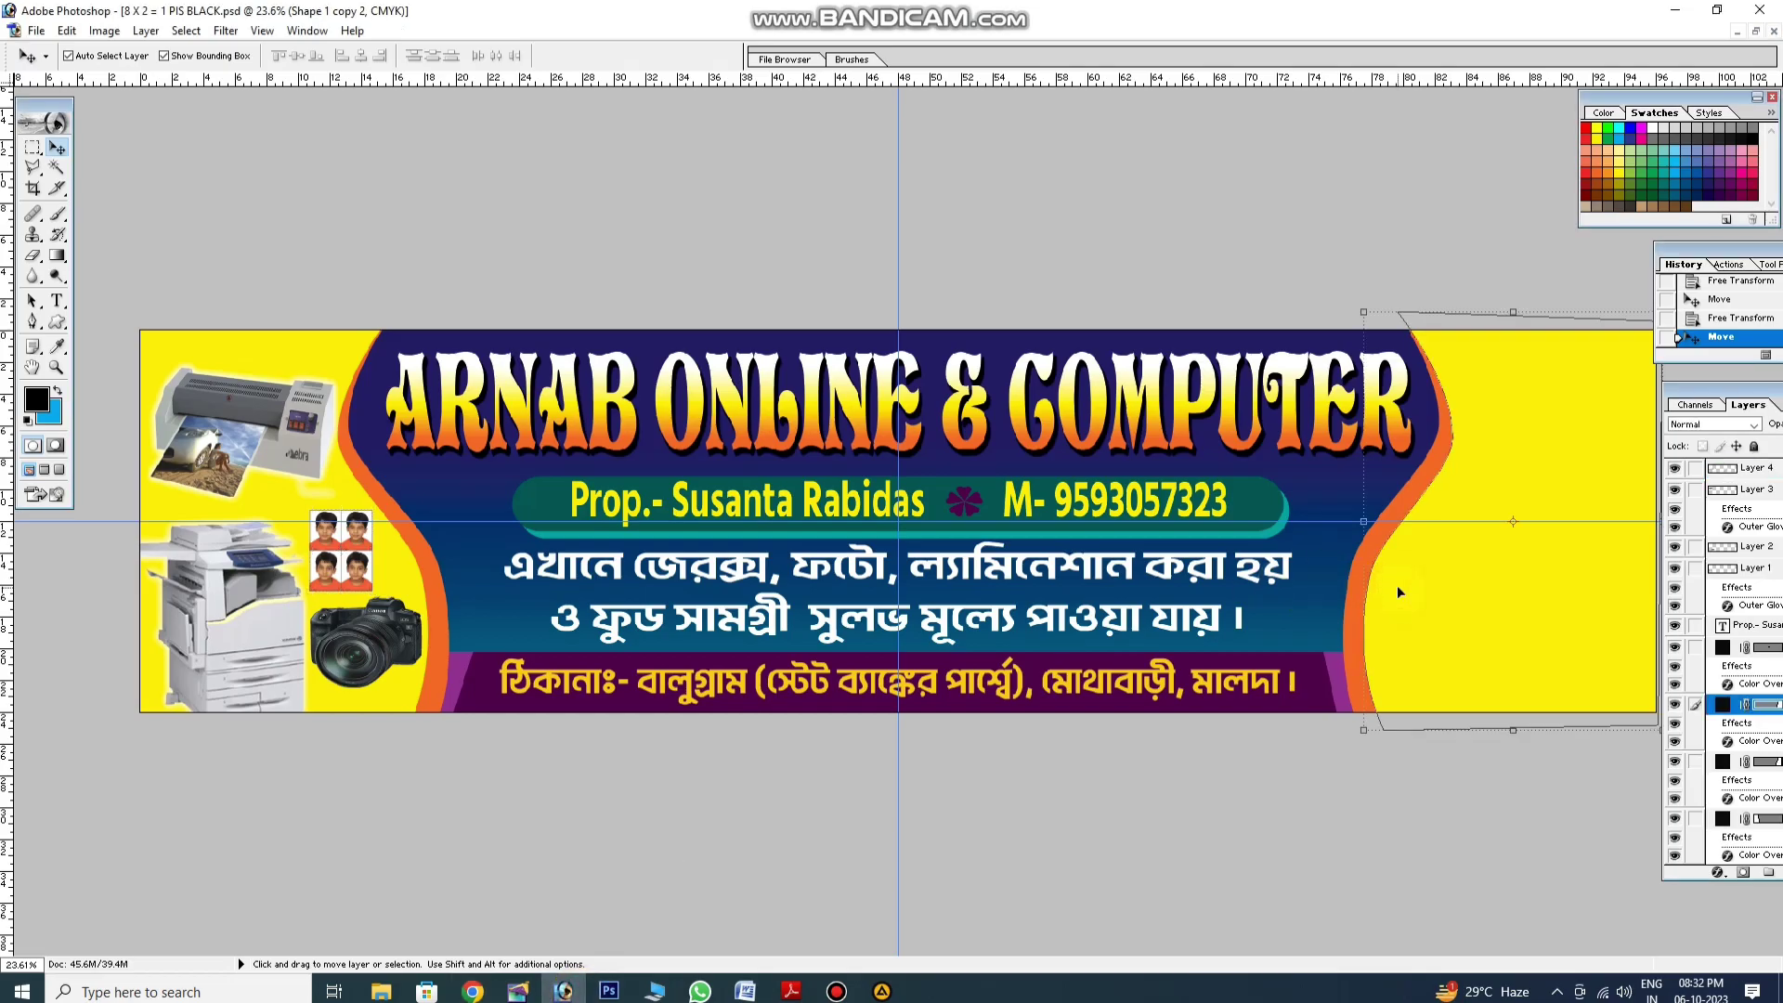
pyautogui.hotkey('ctrl', 'v')
pyautogui.moveTo(939, 469); pyautogui.dragTo(1580, 460)
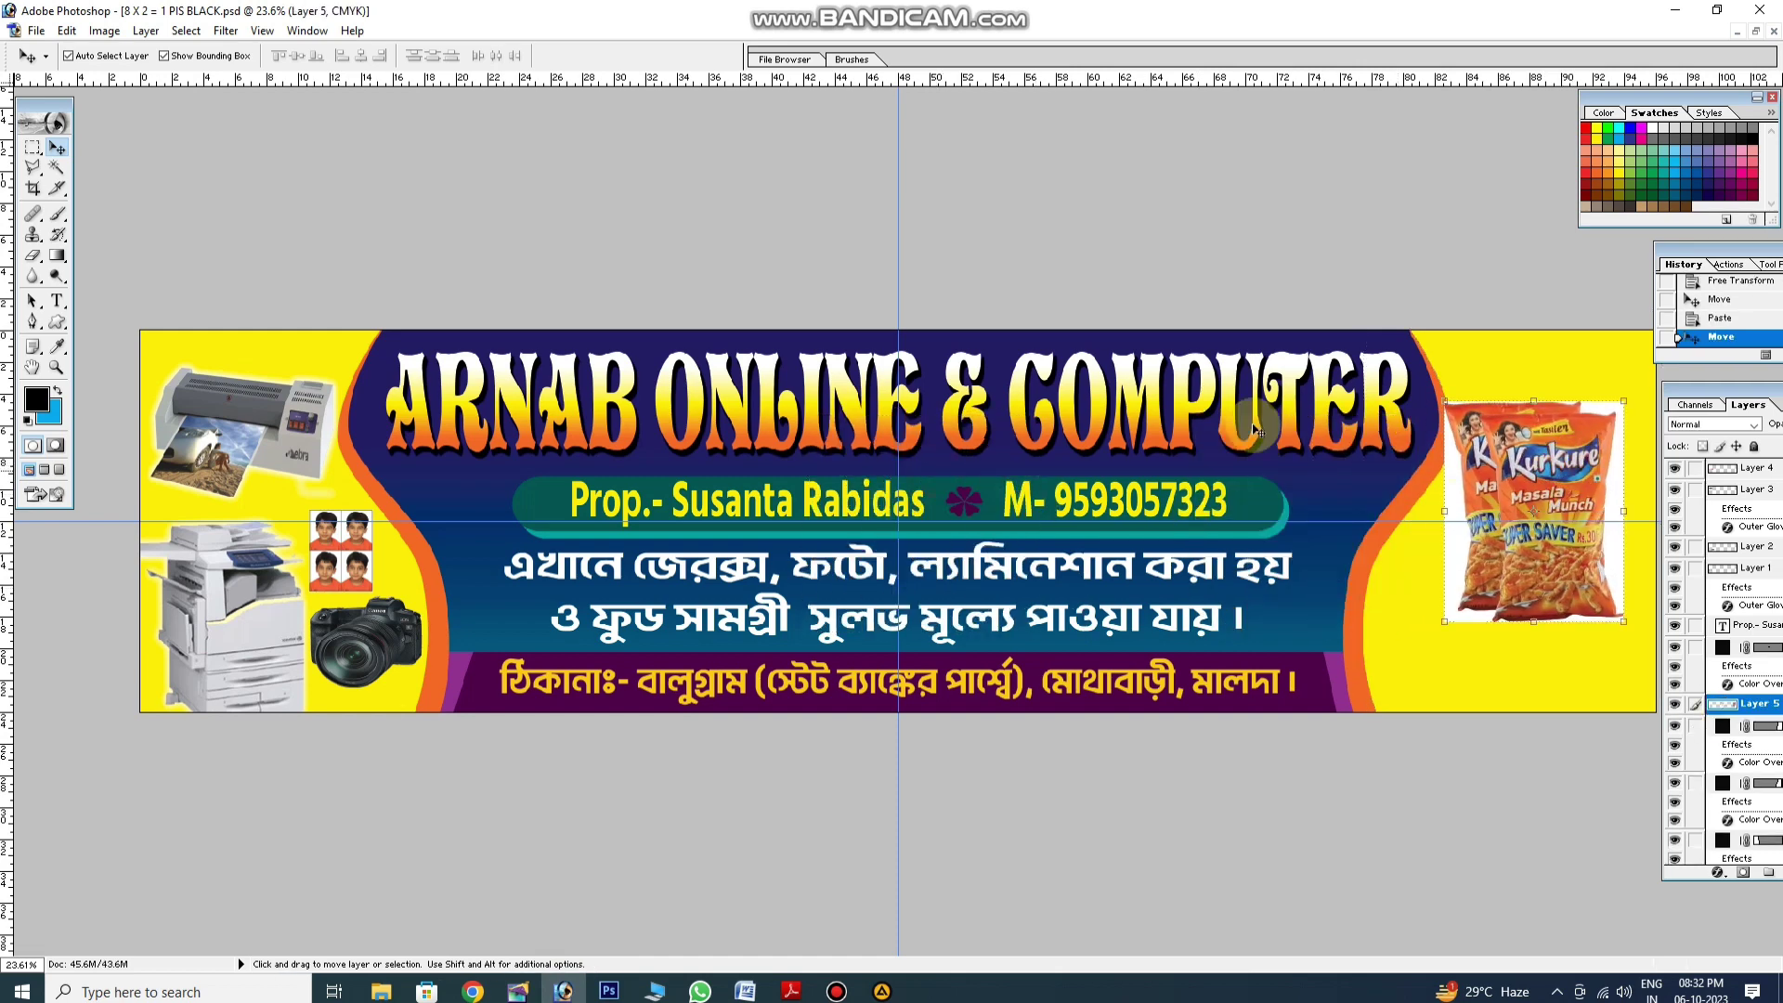
# - Remove the Kurkure image's white background with the Magic Wand
pyautogui.click(57, 167)
pyautogui.click(1609, 409)
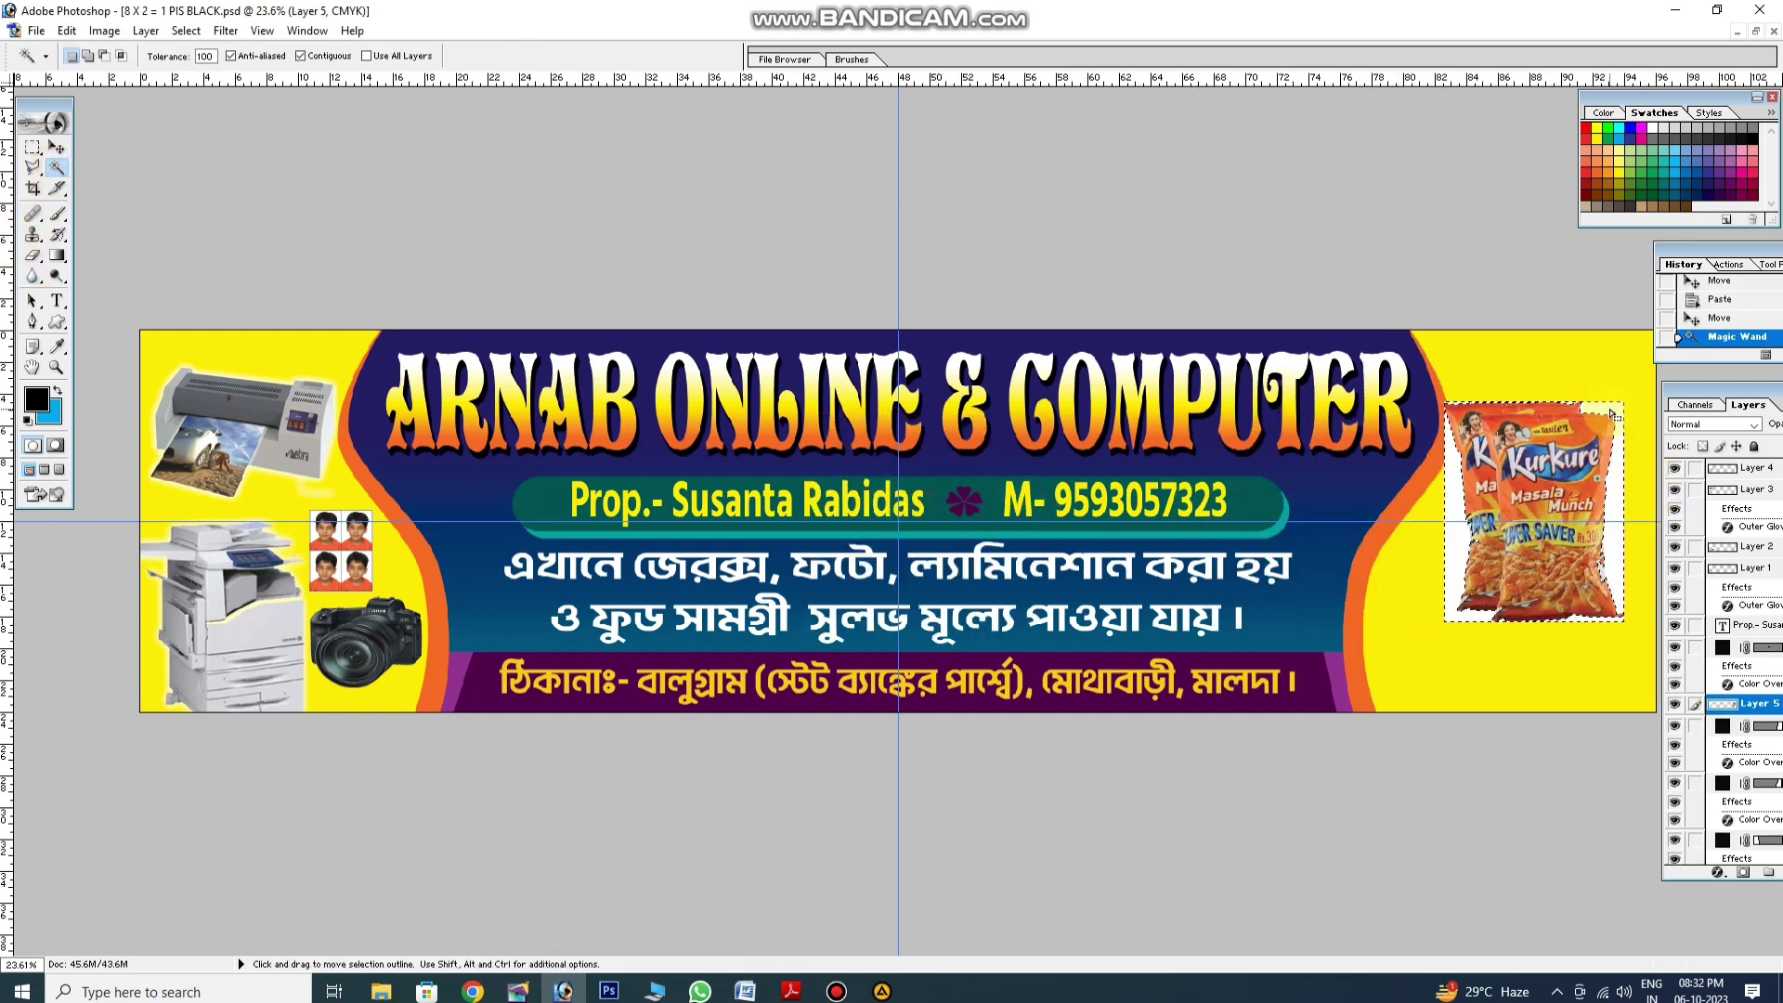
pyautogui.press('Delete')
pyautogui.hotkey('ctrl', 'd')
# - Resize and position the Kurkure pack at the banner's lower right
pyautogui.click(57, 147)
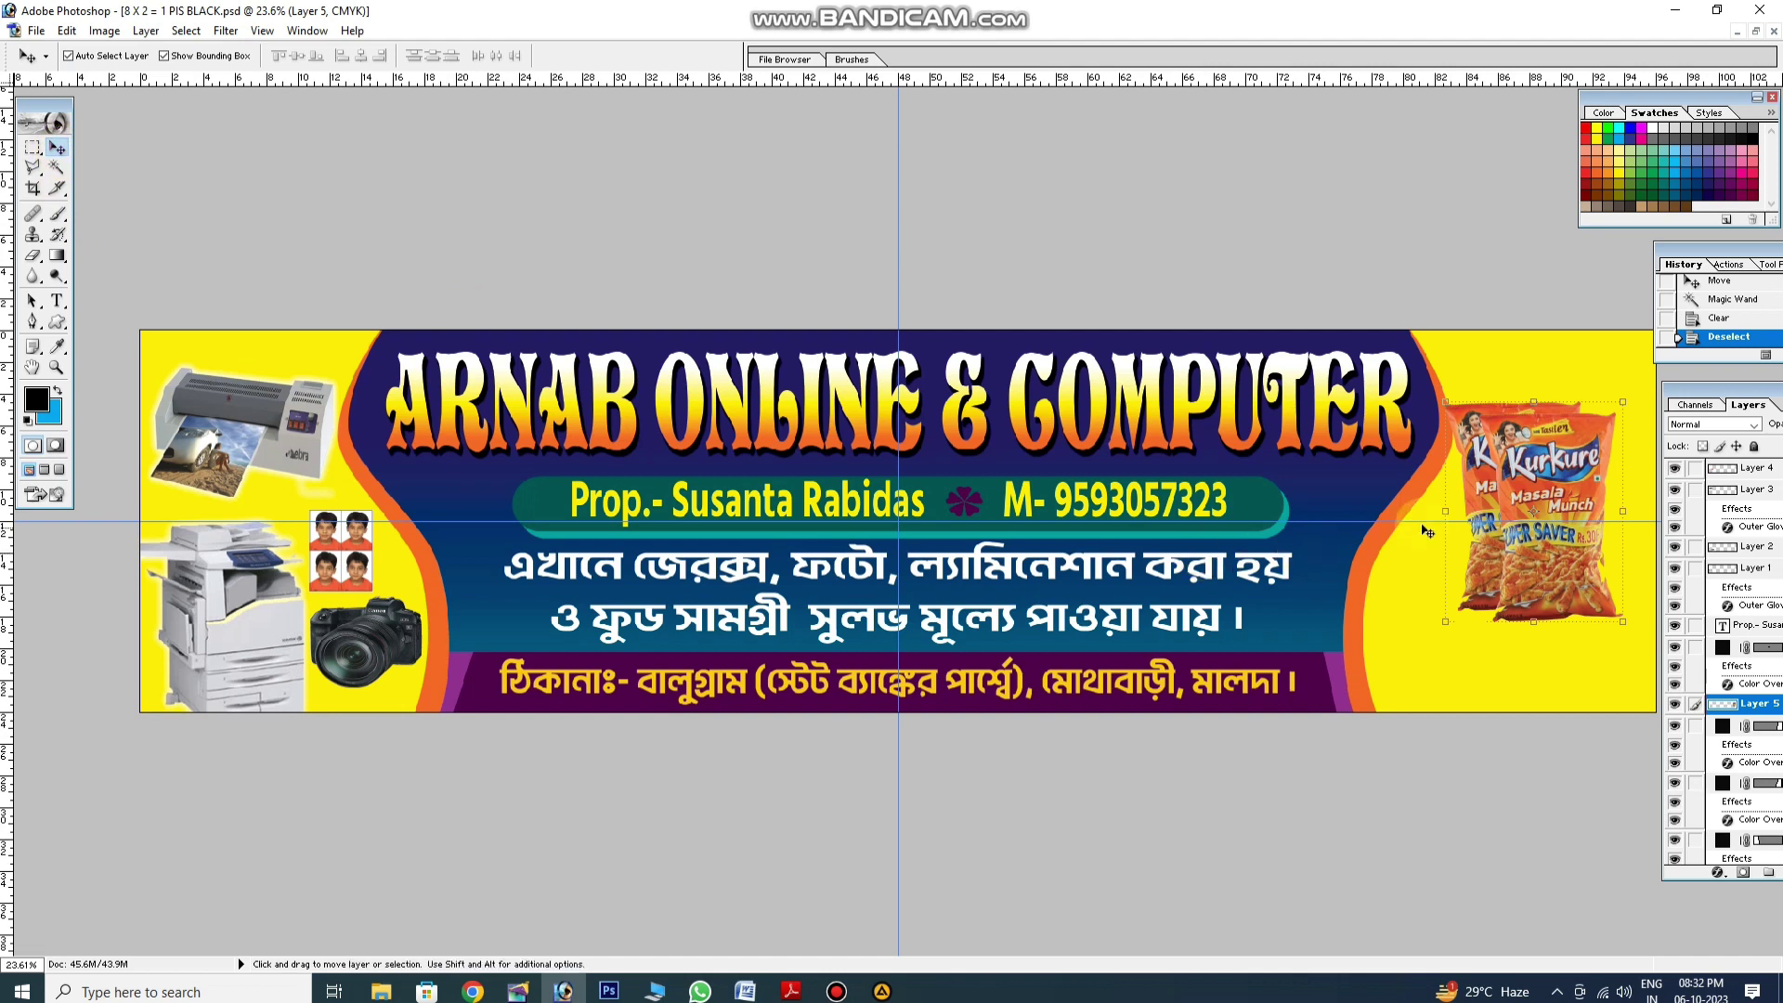
pyautogui.moveTo(1522, 538)
pyautogui.mouseDown()
pyautogui.moveTo(1387, 444)
pyautogui.moveTo(1504, 502)
pyautogui.mouseUp()
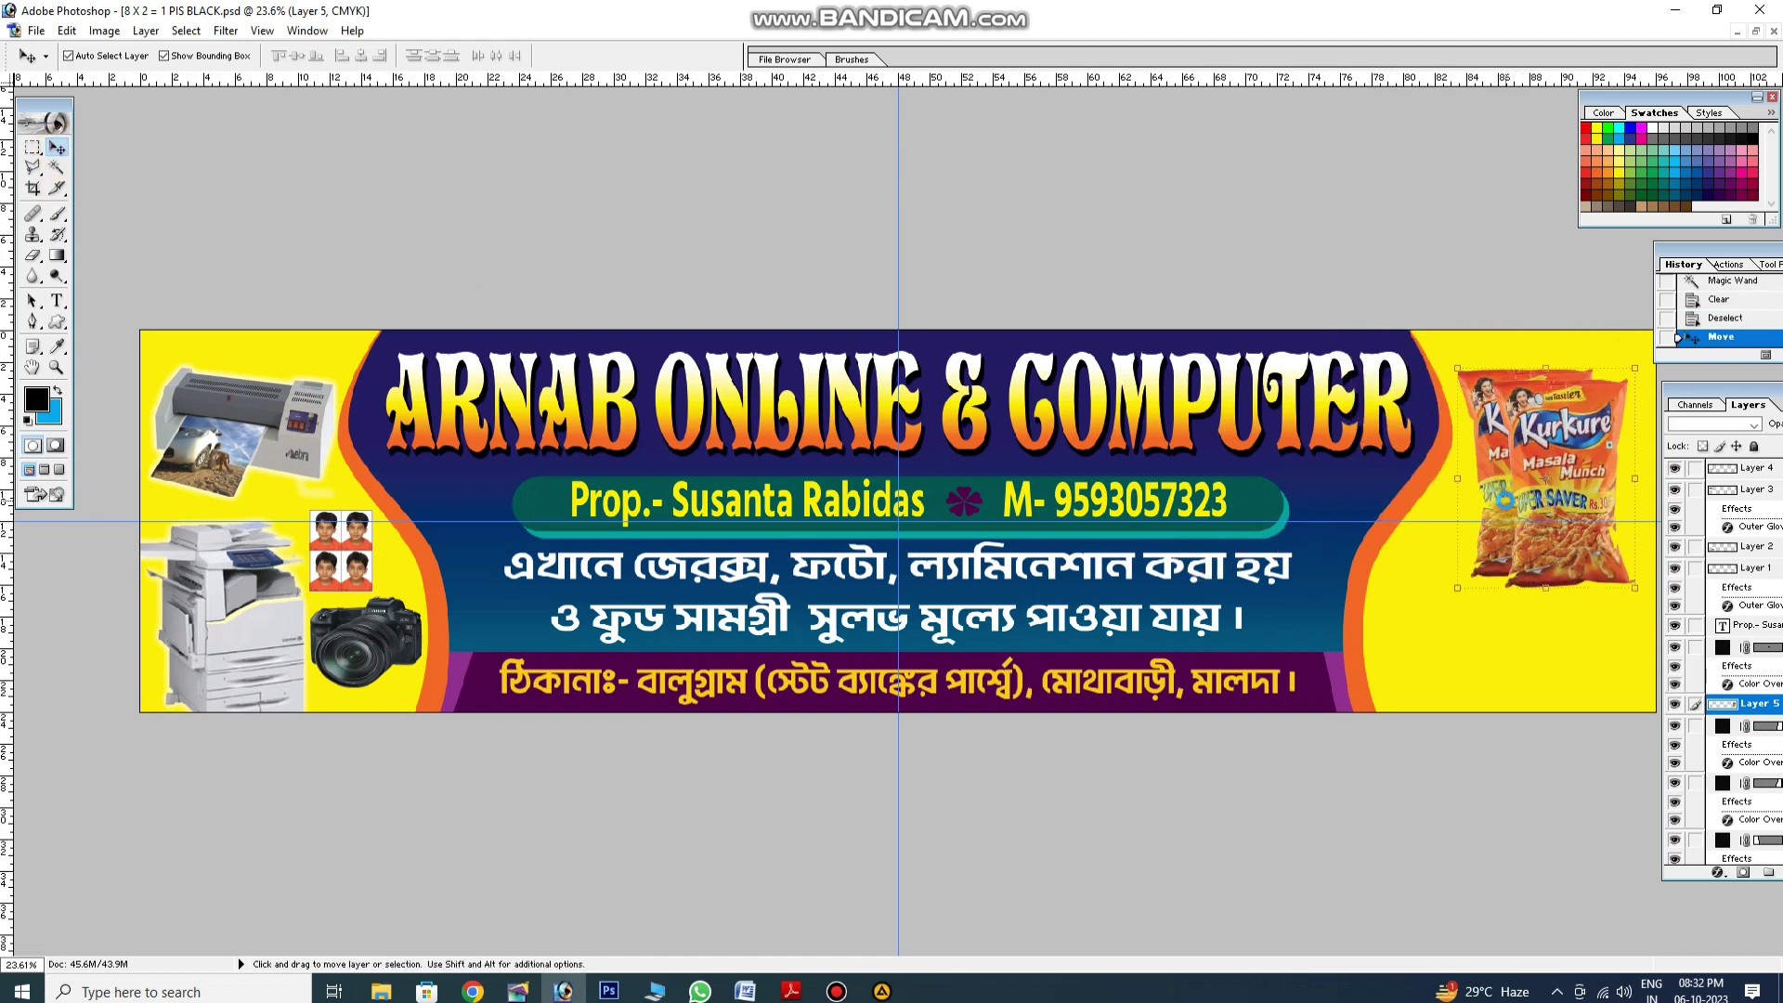
pyautogui.moveTo(1456, 587); pyautogui.dragTo(1518, 514)
pyautogui.moveTo(1575, 433); pyautogui.dragTo(1451, 603)
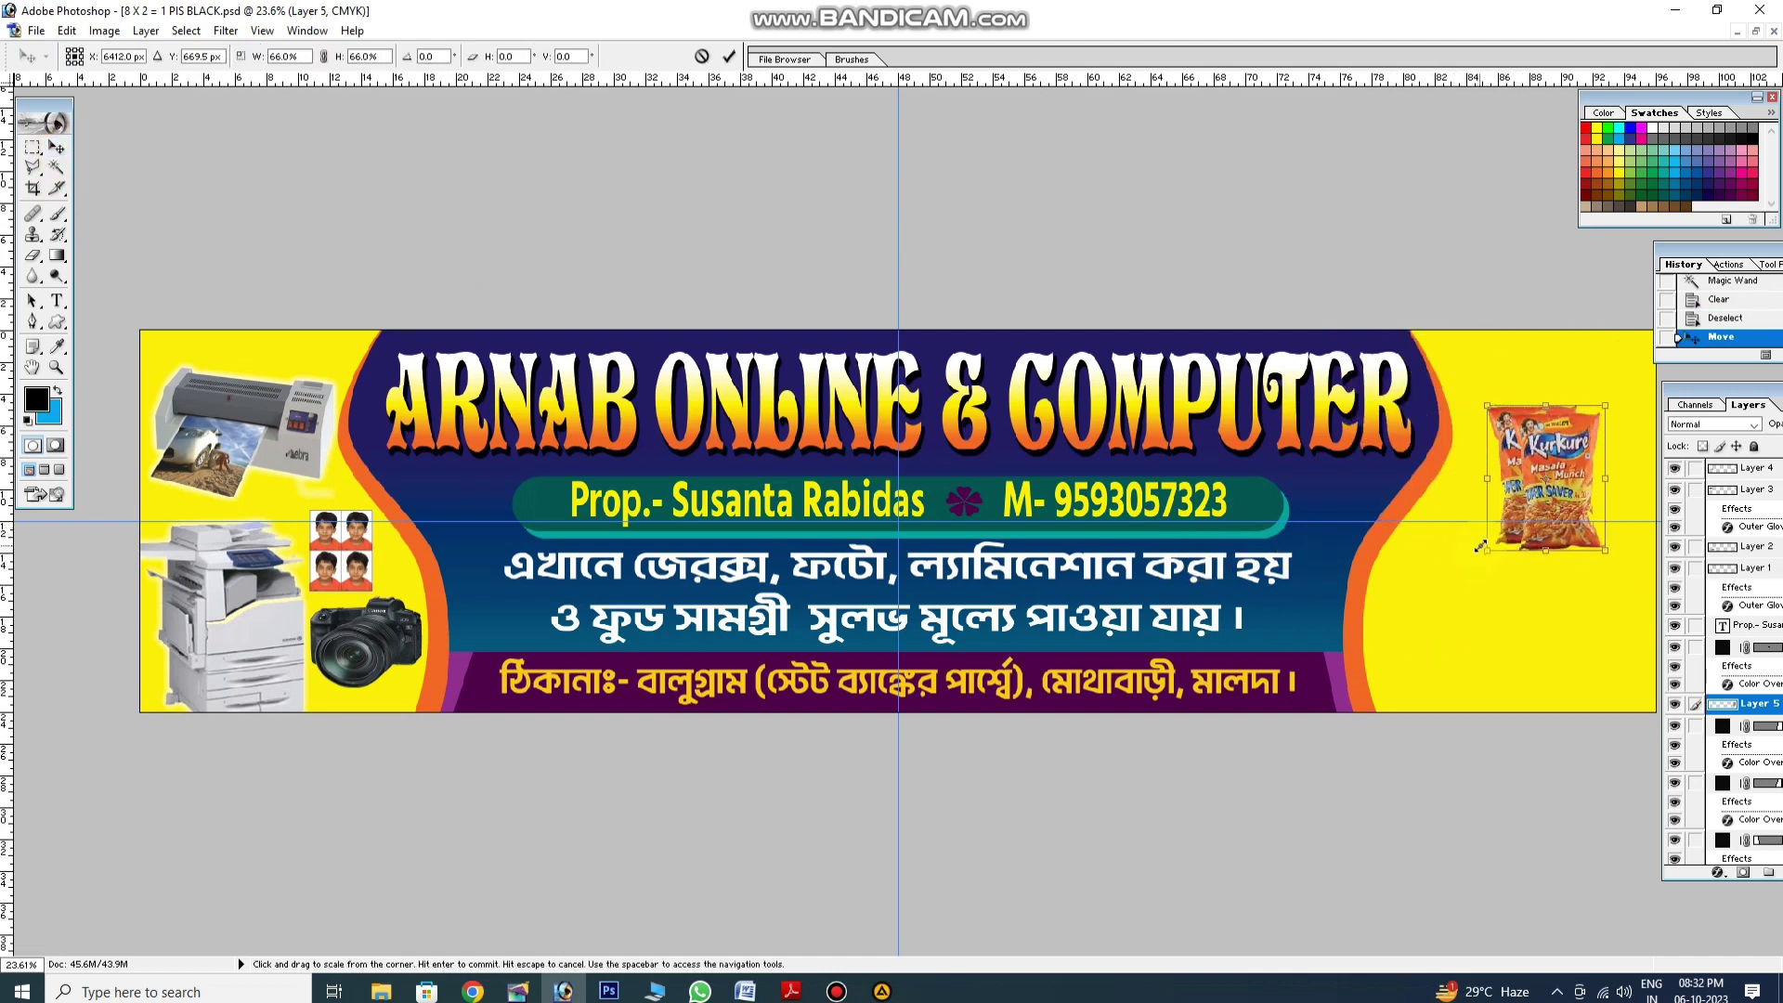
pyautogui.press('Return')
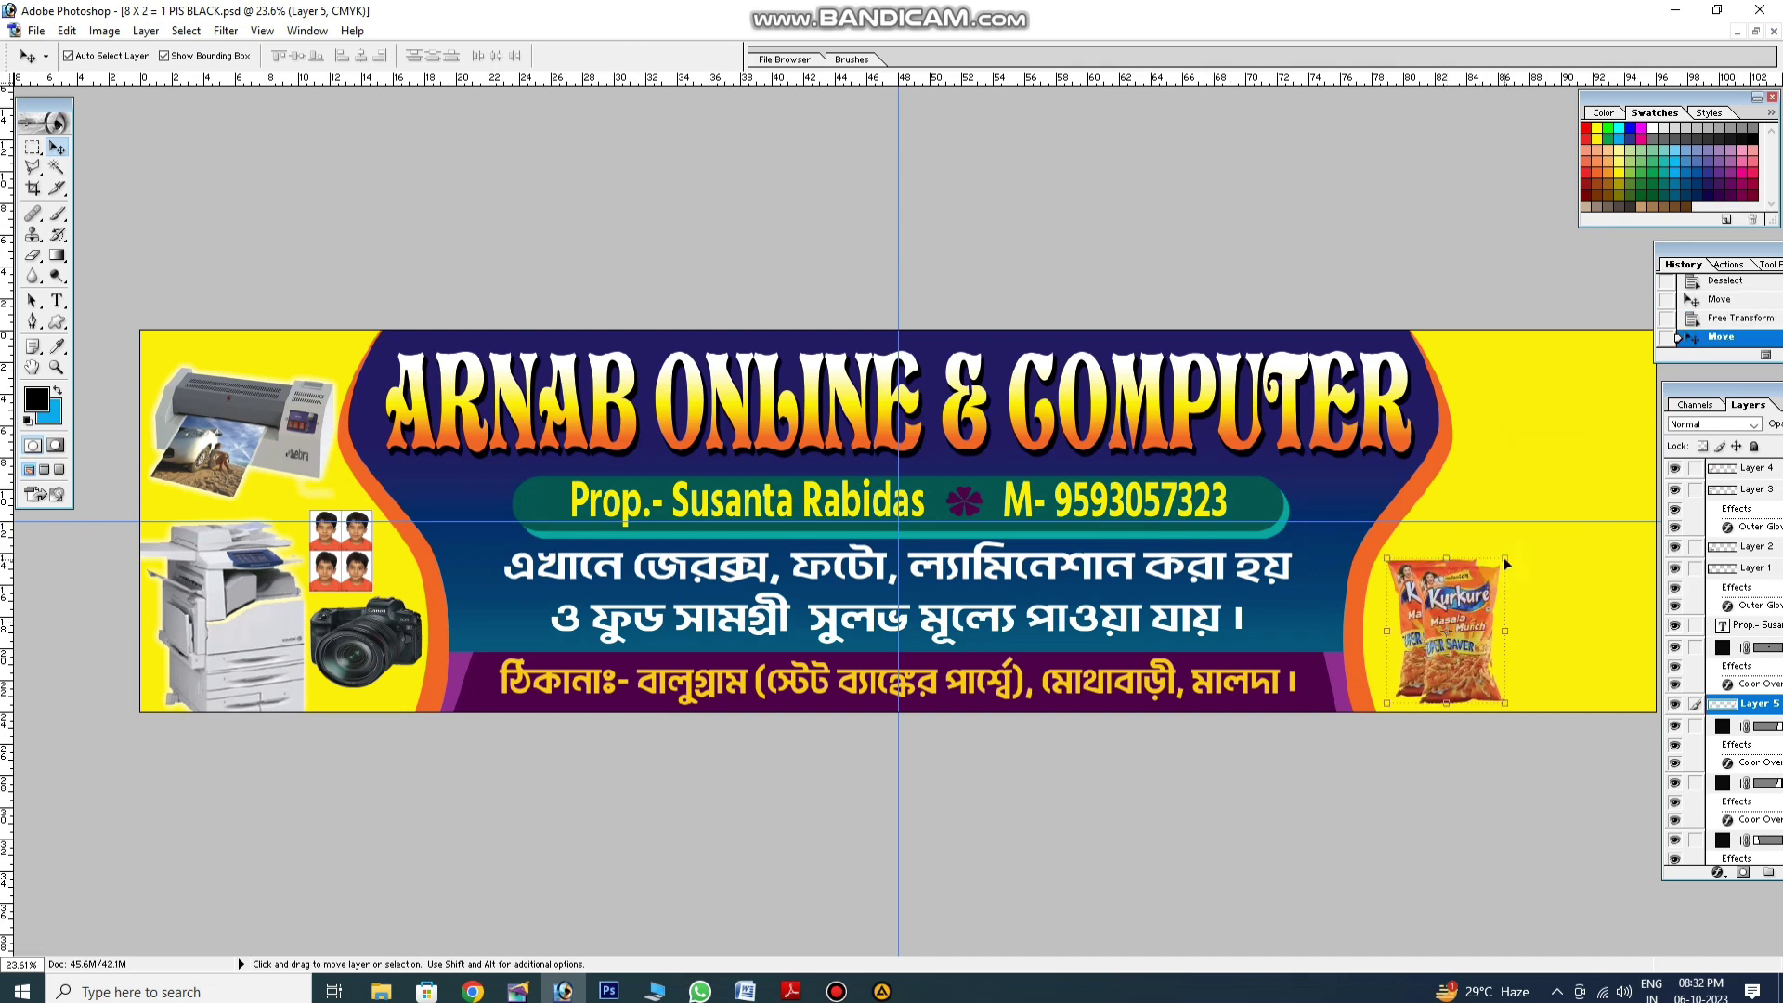
pyautogui.moveTo(1504, 558); pyautogui.dragTo(1523, 534)
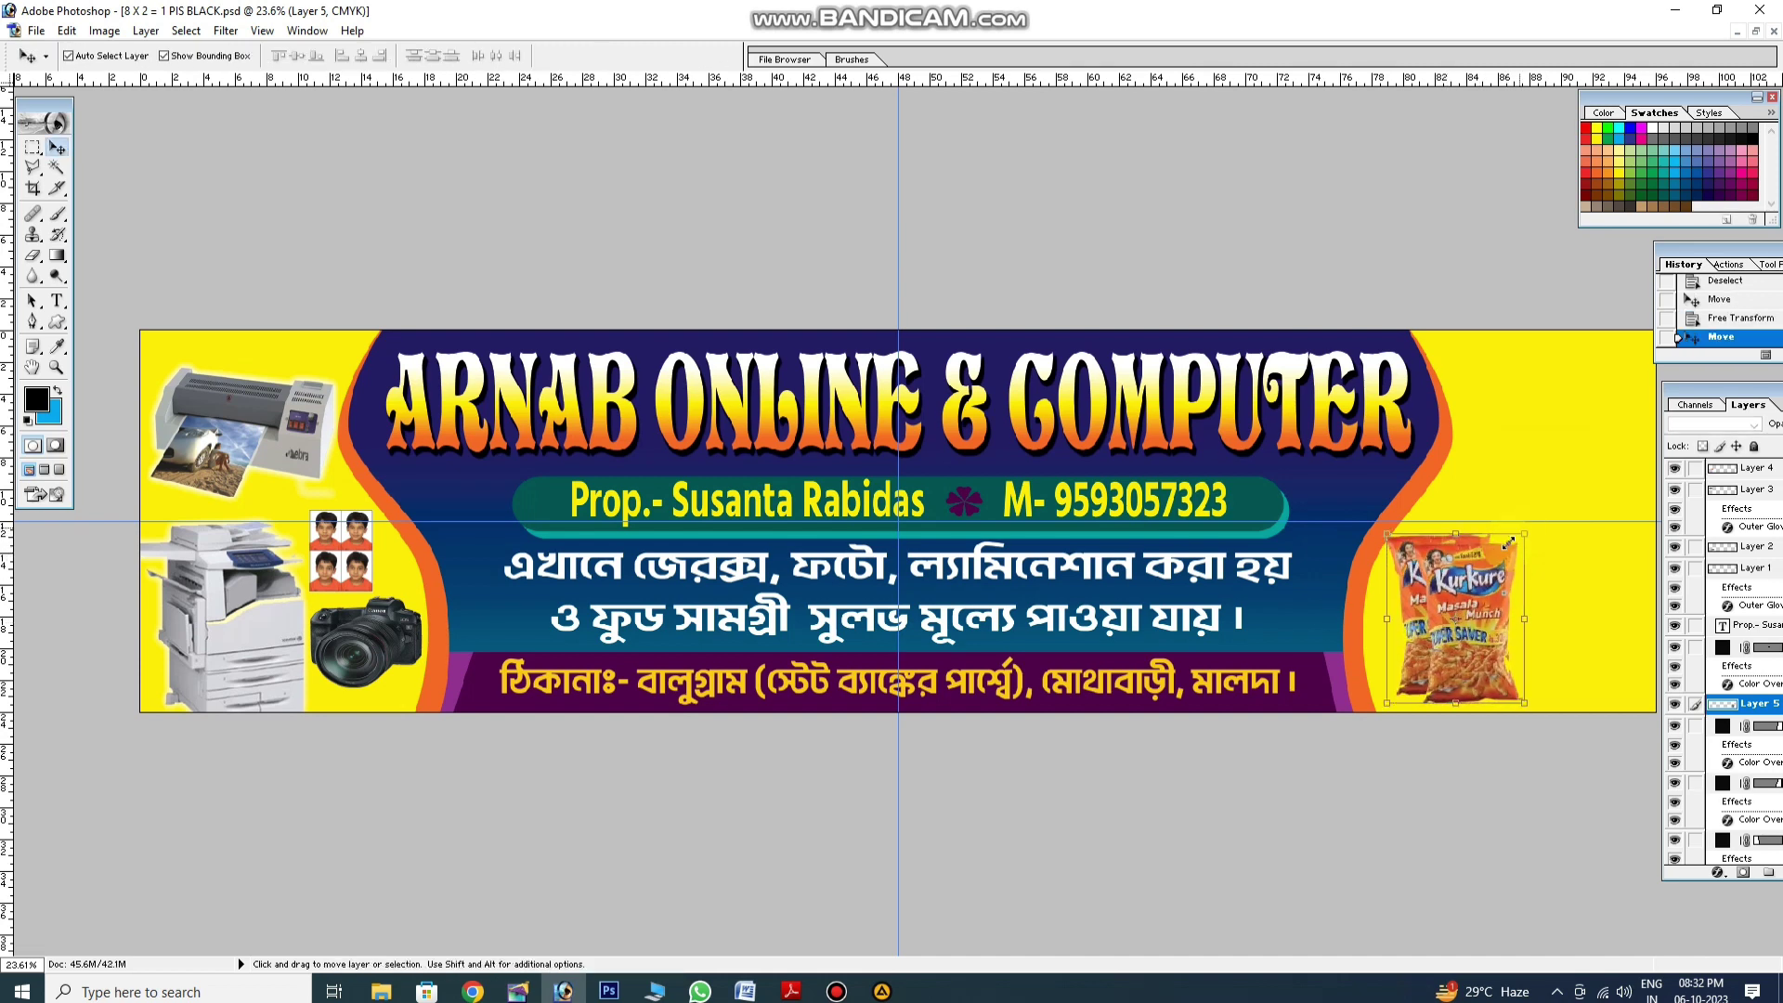
pyautogui.doubleClick(1473, 594)
pyautogui.click(837, 992)
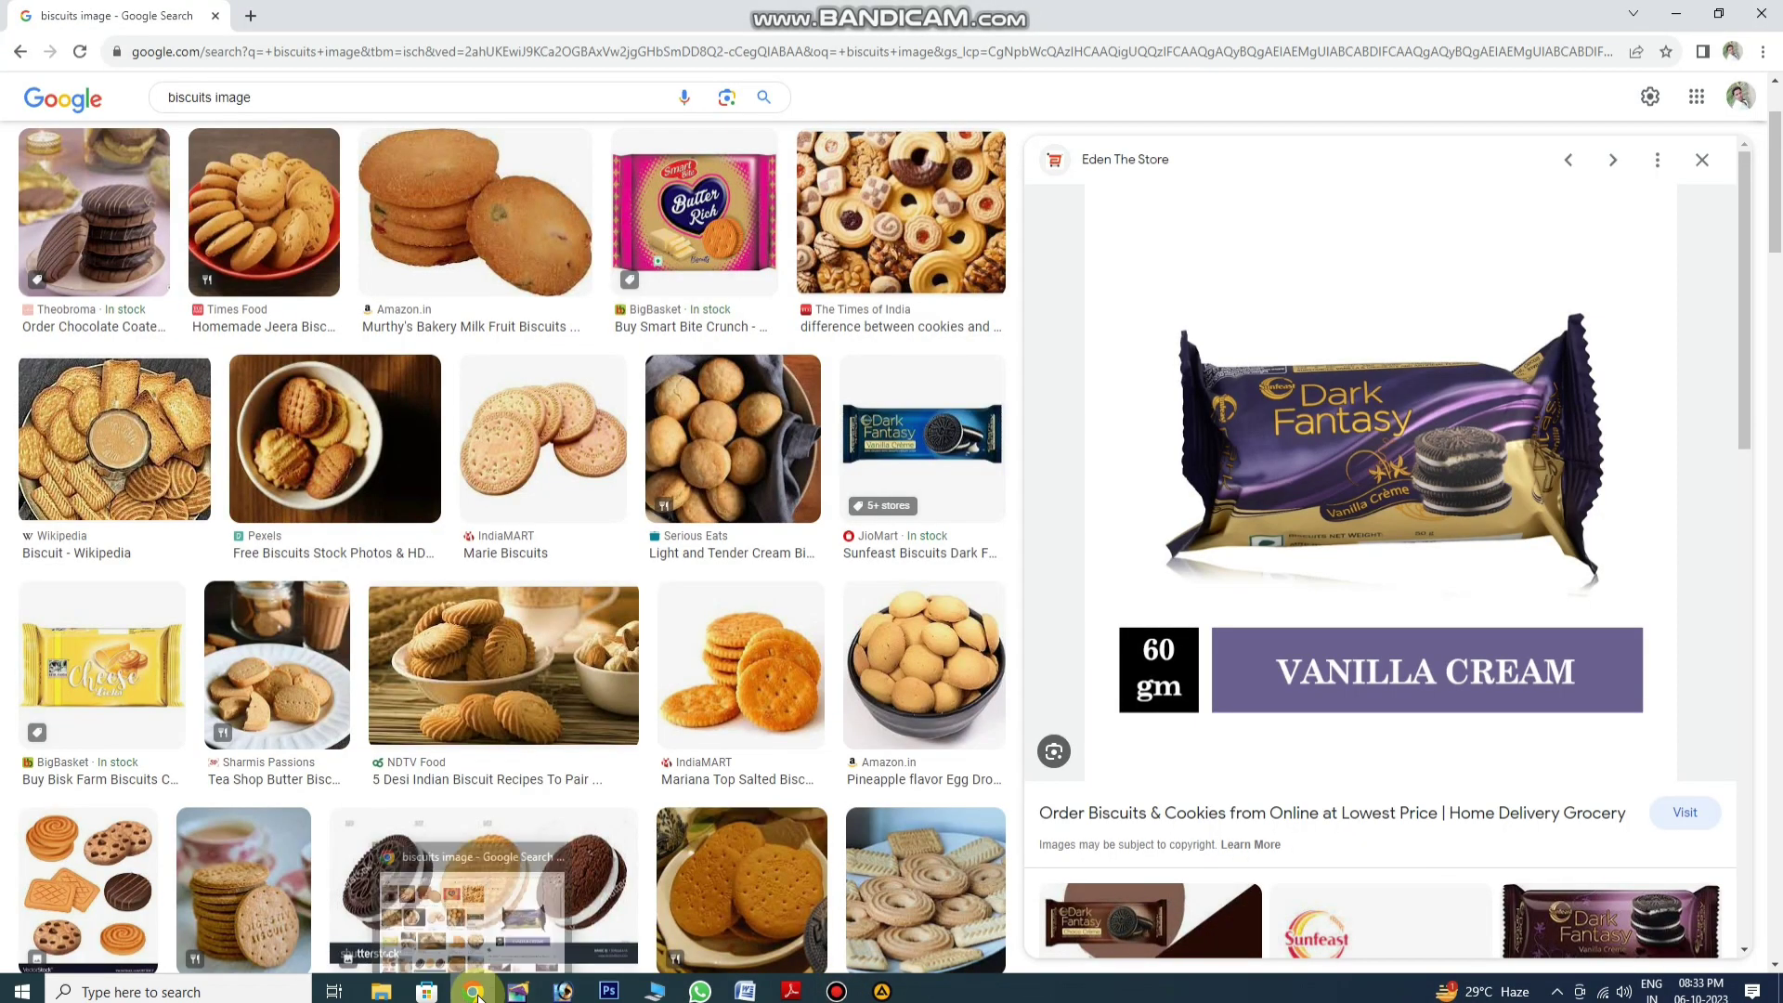
# - Paste the Dark Fantasy biscuit image into the banner and delete its white background
pyautogui.click(609, 991)
pyautogui.hotkey('ctrl', 'v')
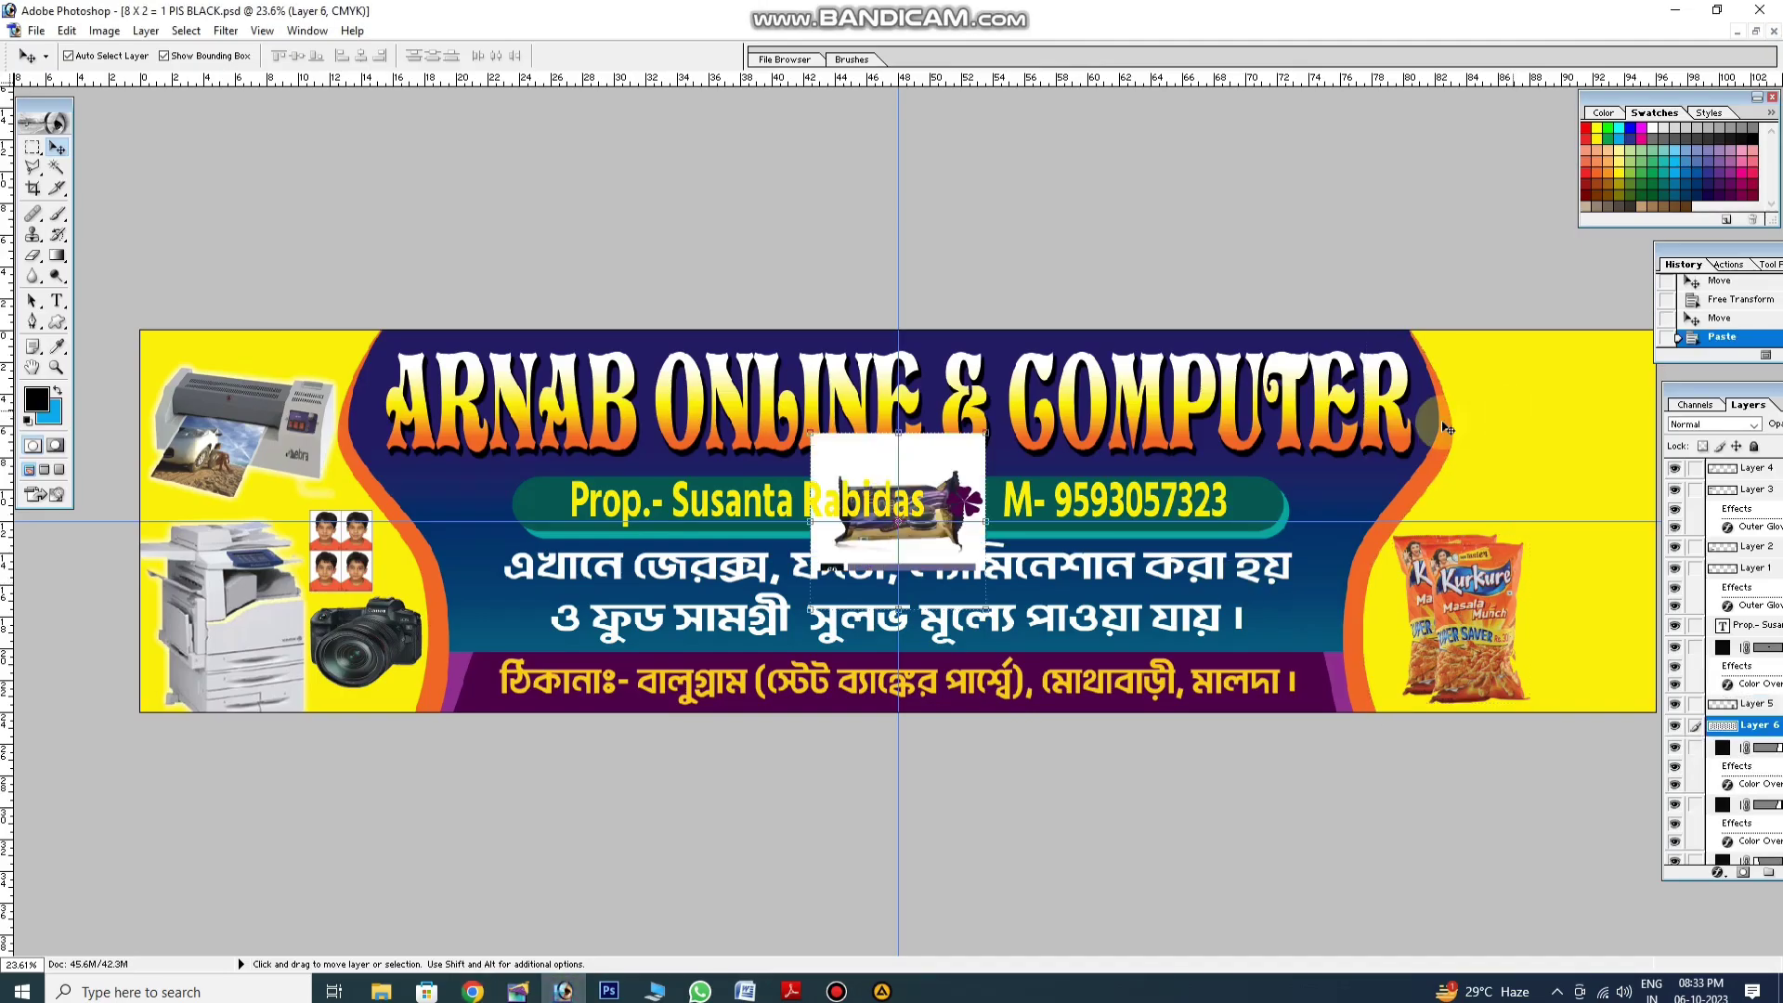
pyautogui.click(57, 167)
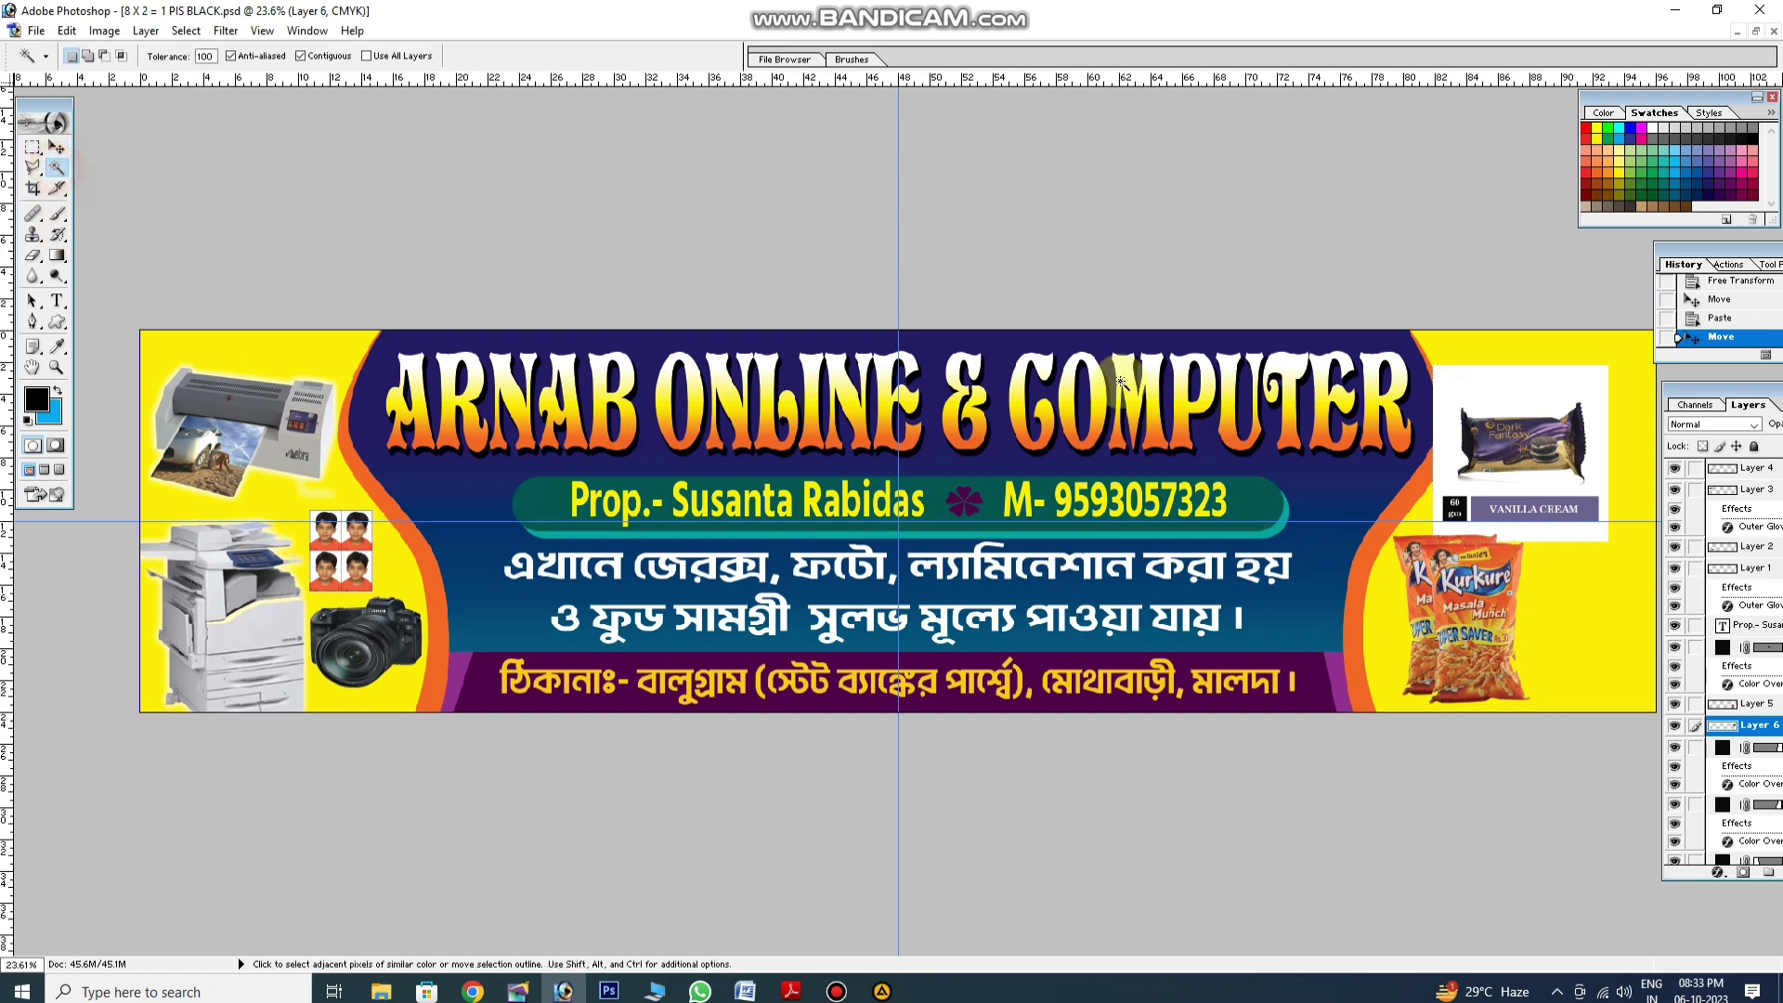
pyautogui.click(1463, 387)
pyautogui.press('Delete')
pyautogui.hotkey('ctrl', 'd')
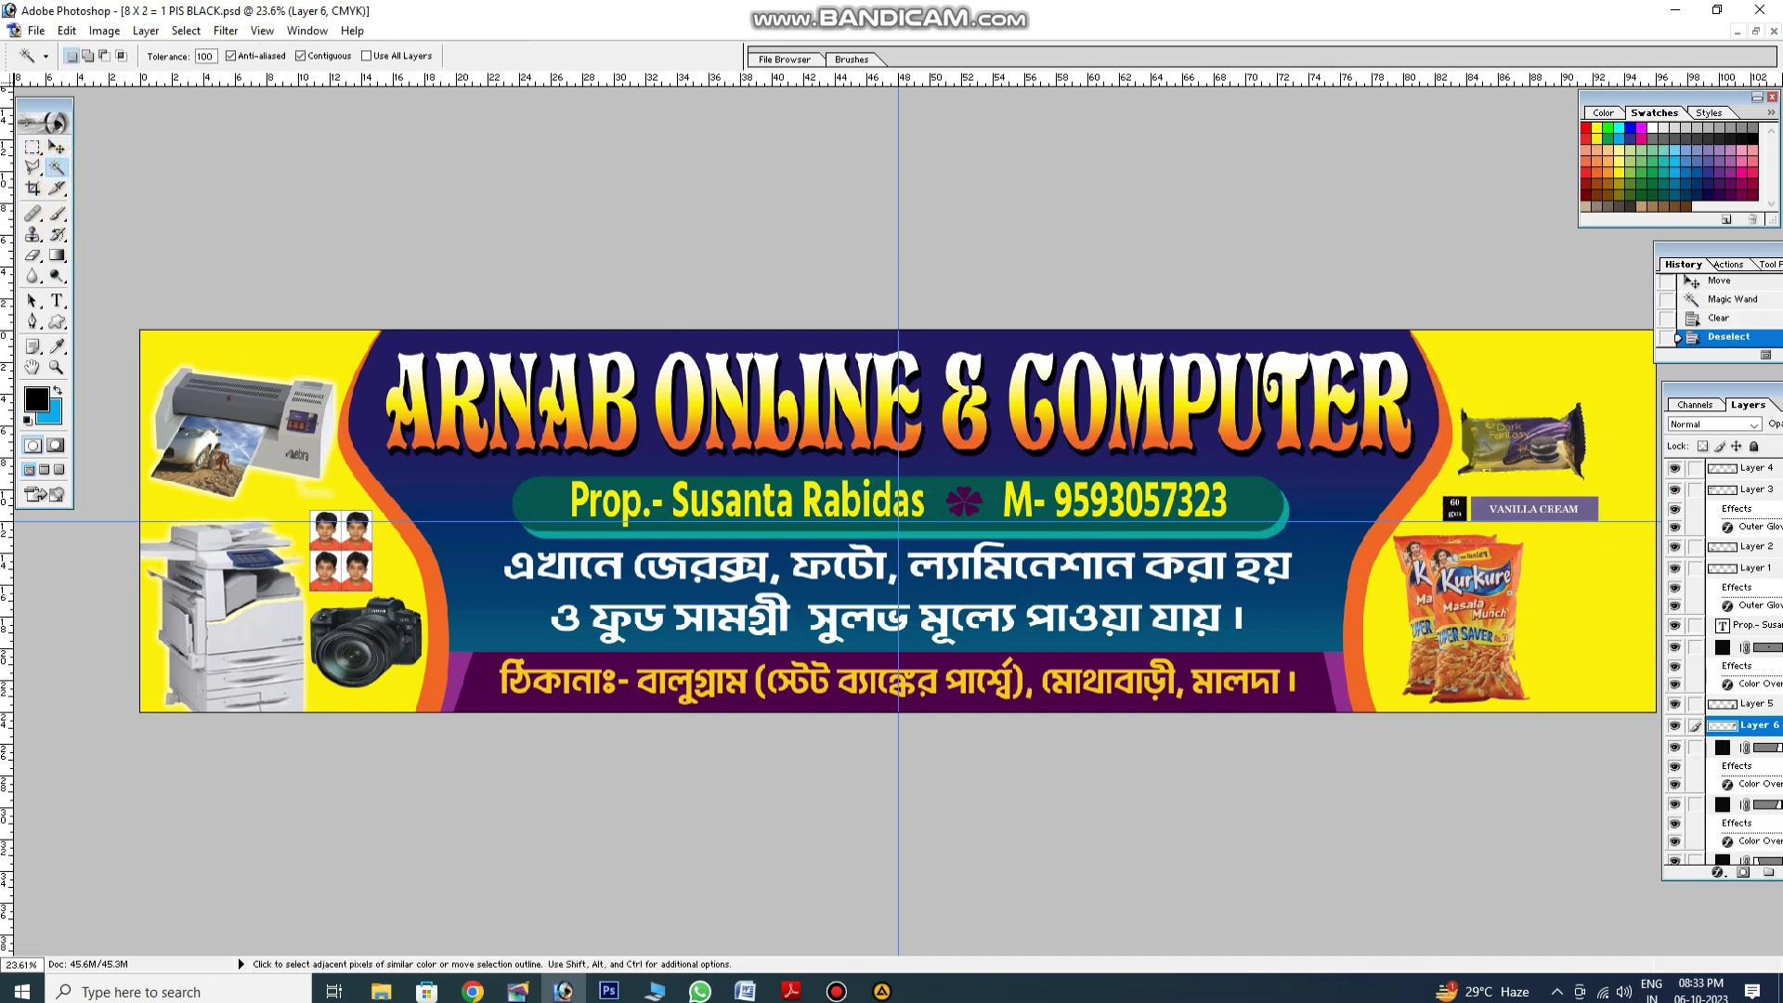
# - Delete the VANILLA CREAM label beneath the biscuit pack
pyautogui.click(34, 149)
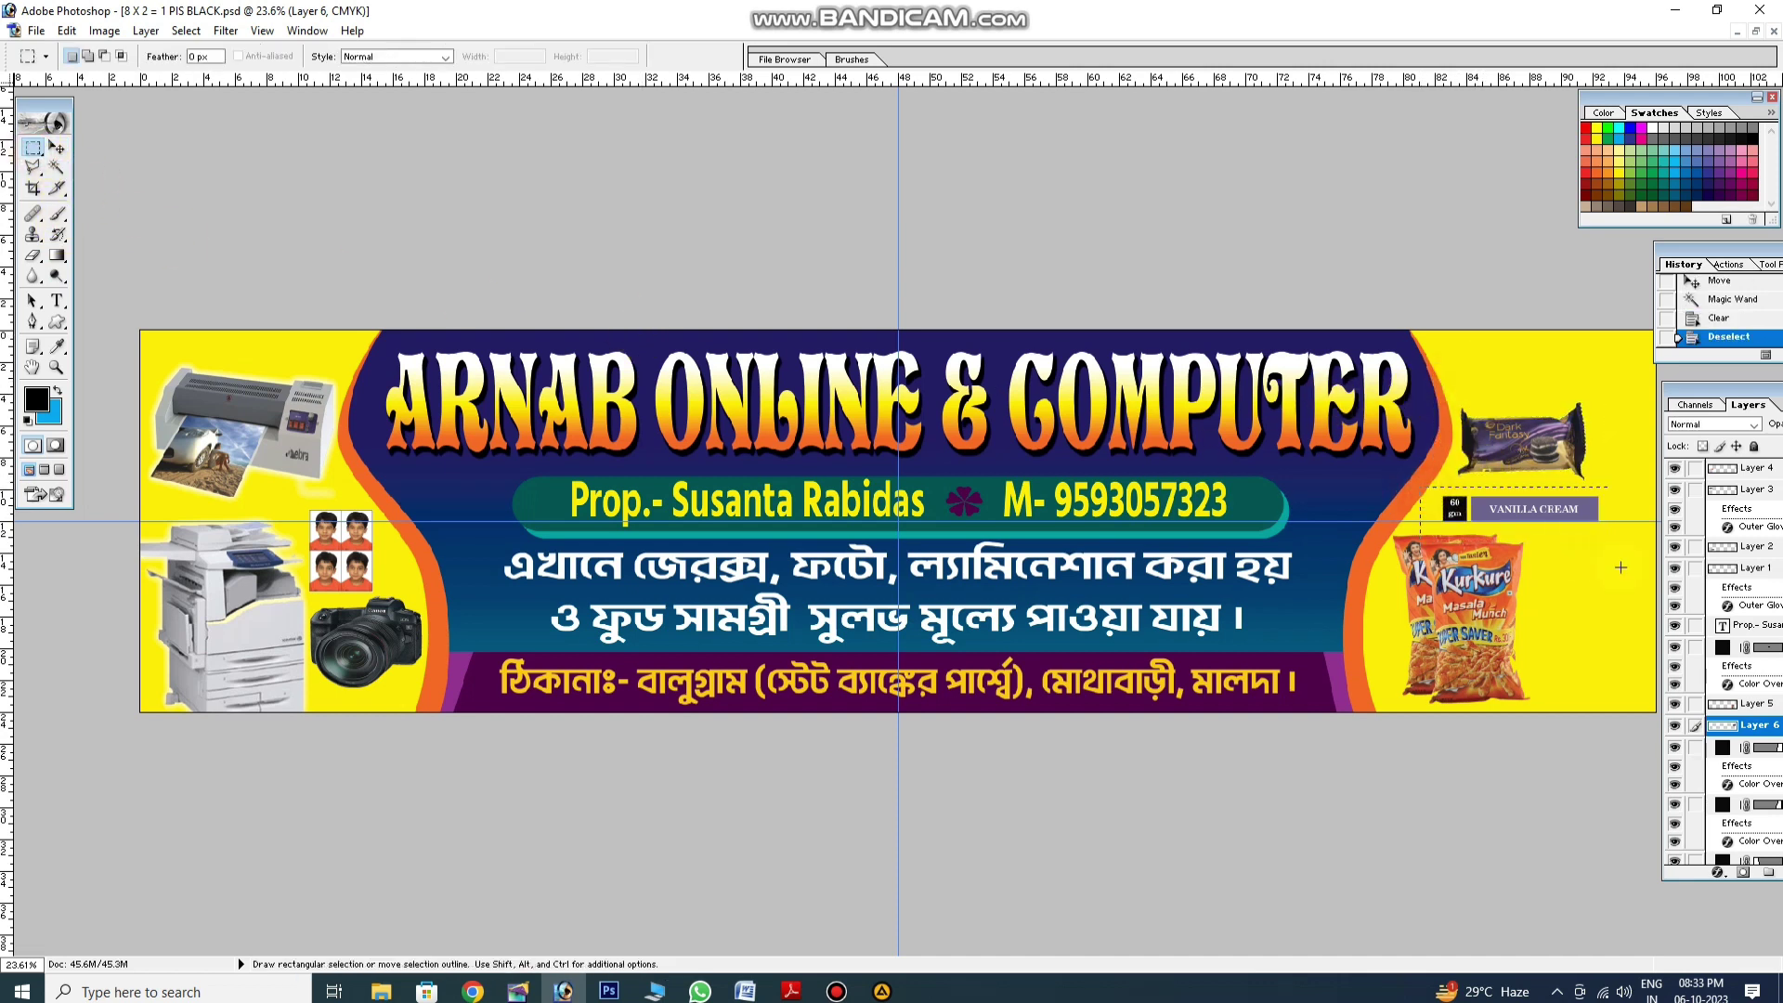
pyautogui.moveTo(1620, 567); pyautogui.dragTo(1610, 570)
pyautogui.press('Delete')
pyautogui.hotkey('ctrl', 'd')
# - Move the biscuit pack to the top-right corner and enlarge it
pyautogui.click(57, 147)
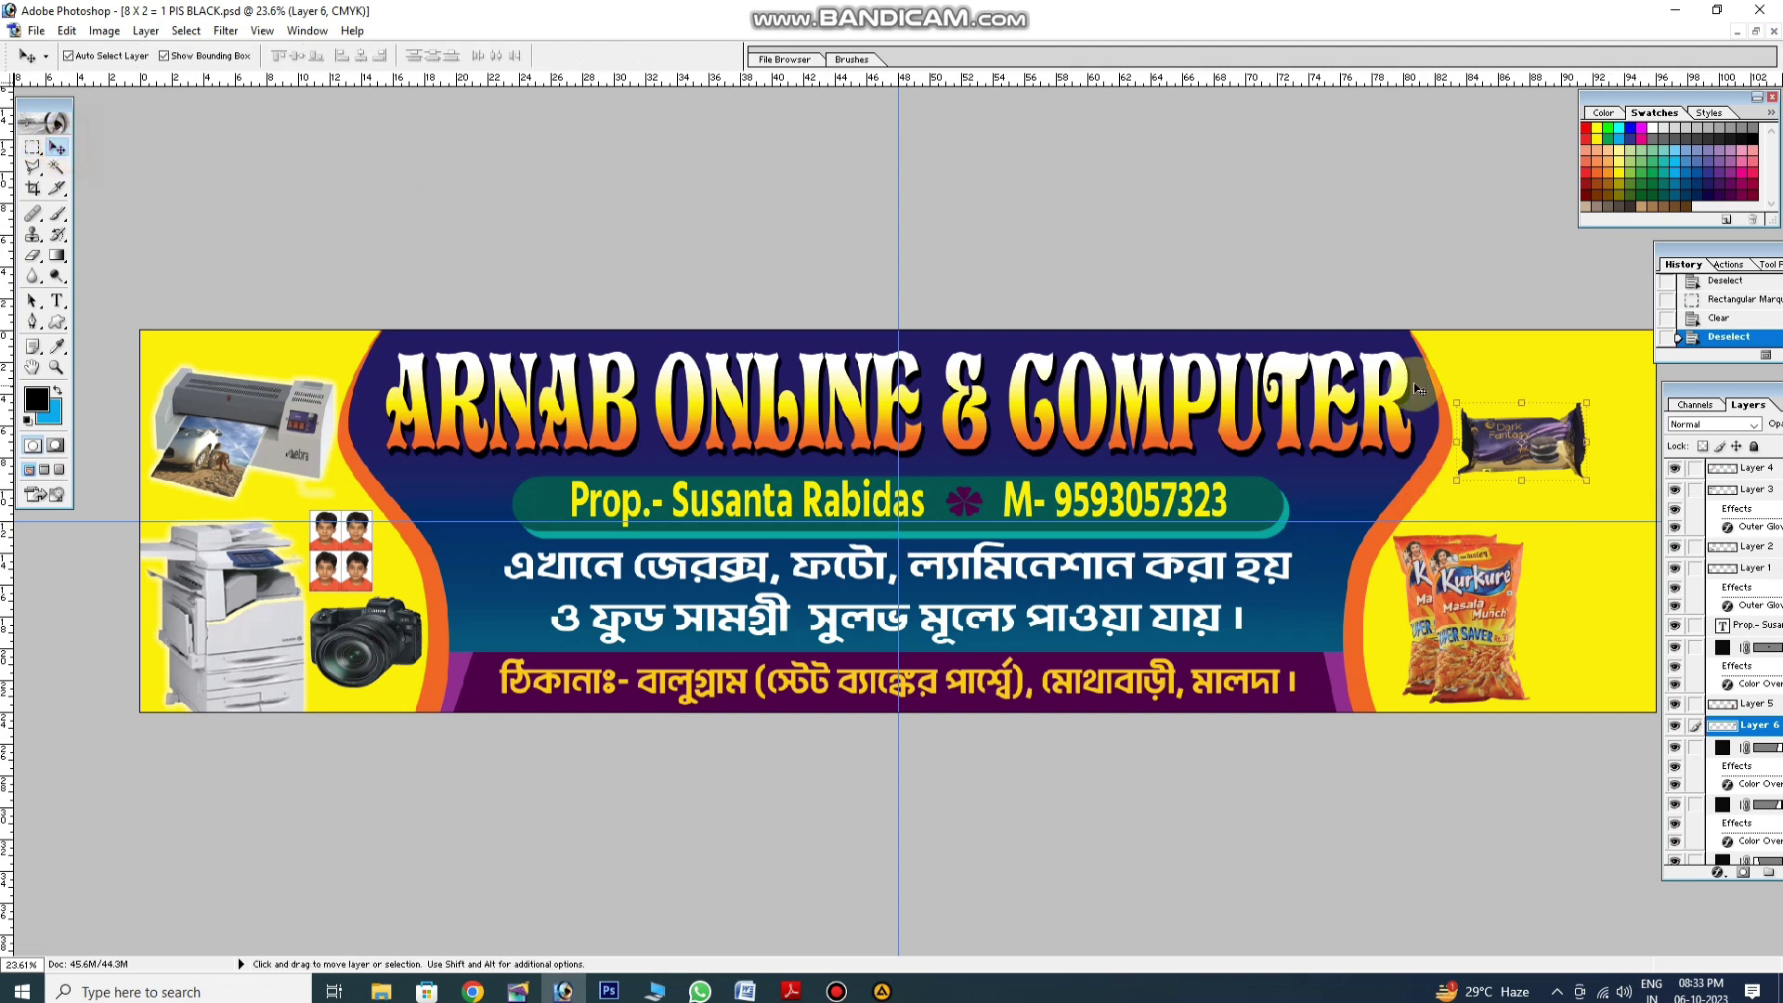
pyautogui.moveTo(1494, 428); pyautogui.dragTo(1497, 376)
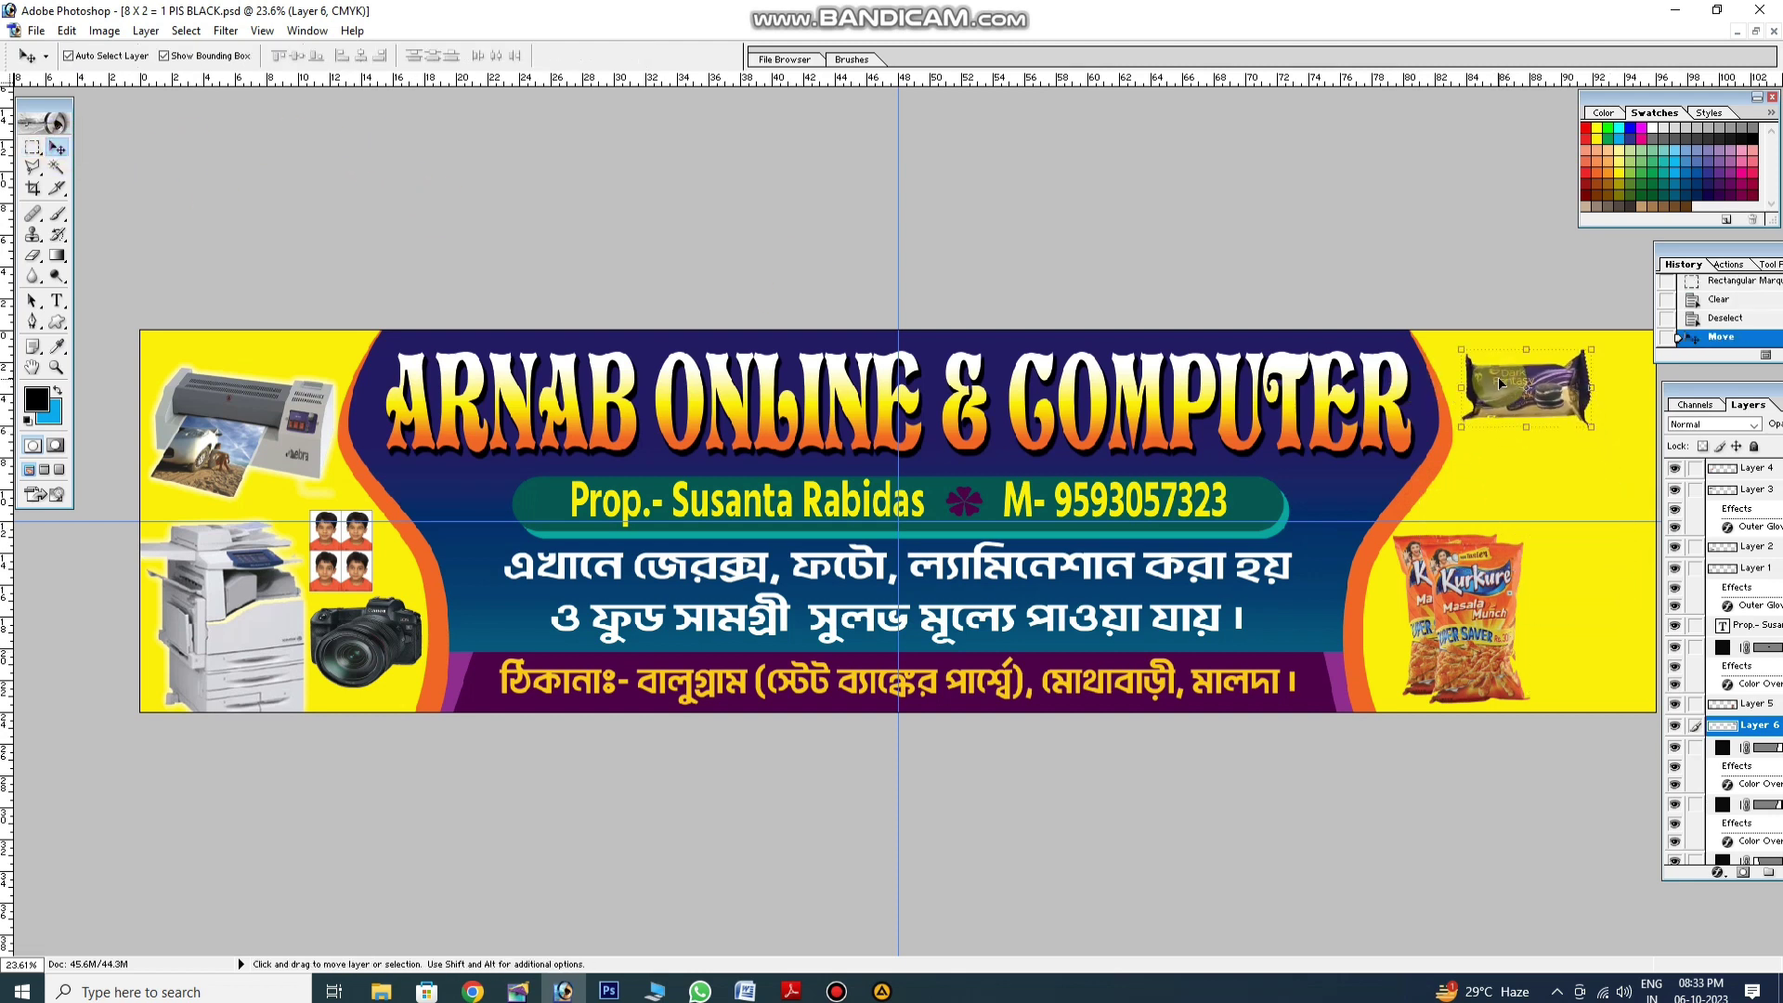
pyautogui.moveTo(1711, 256); pyautogui.dragTo(1740, 254)
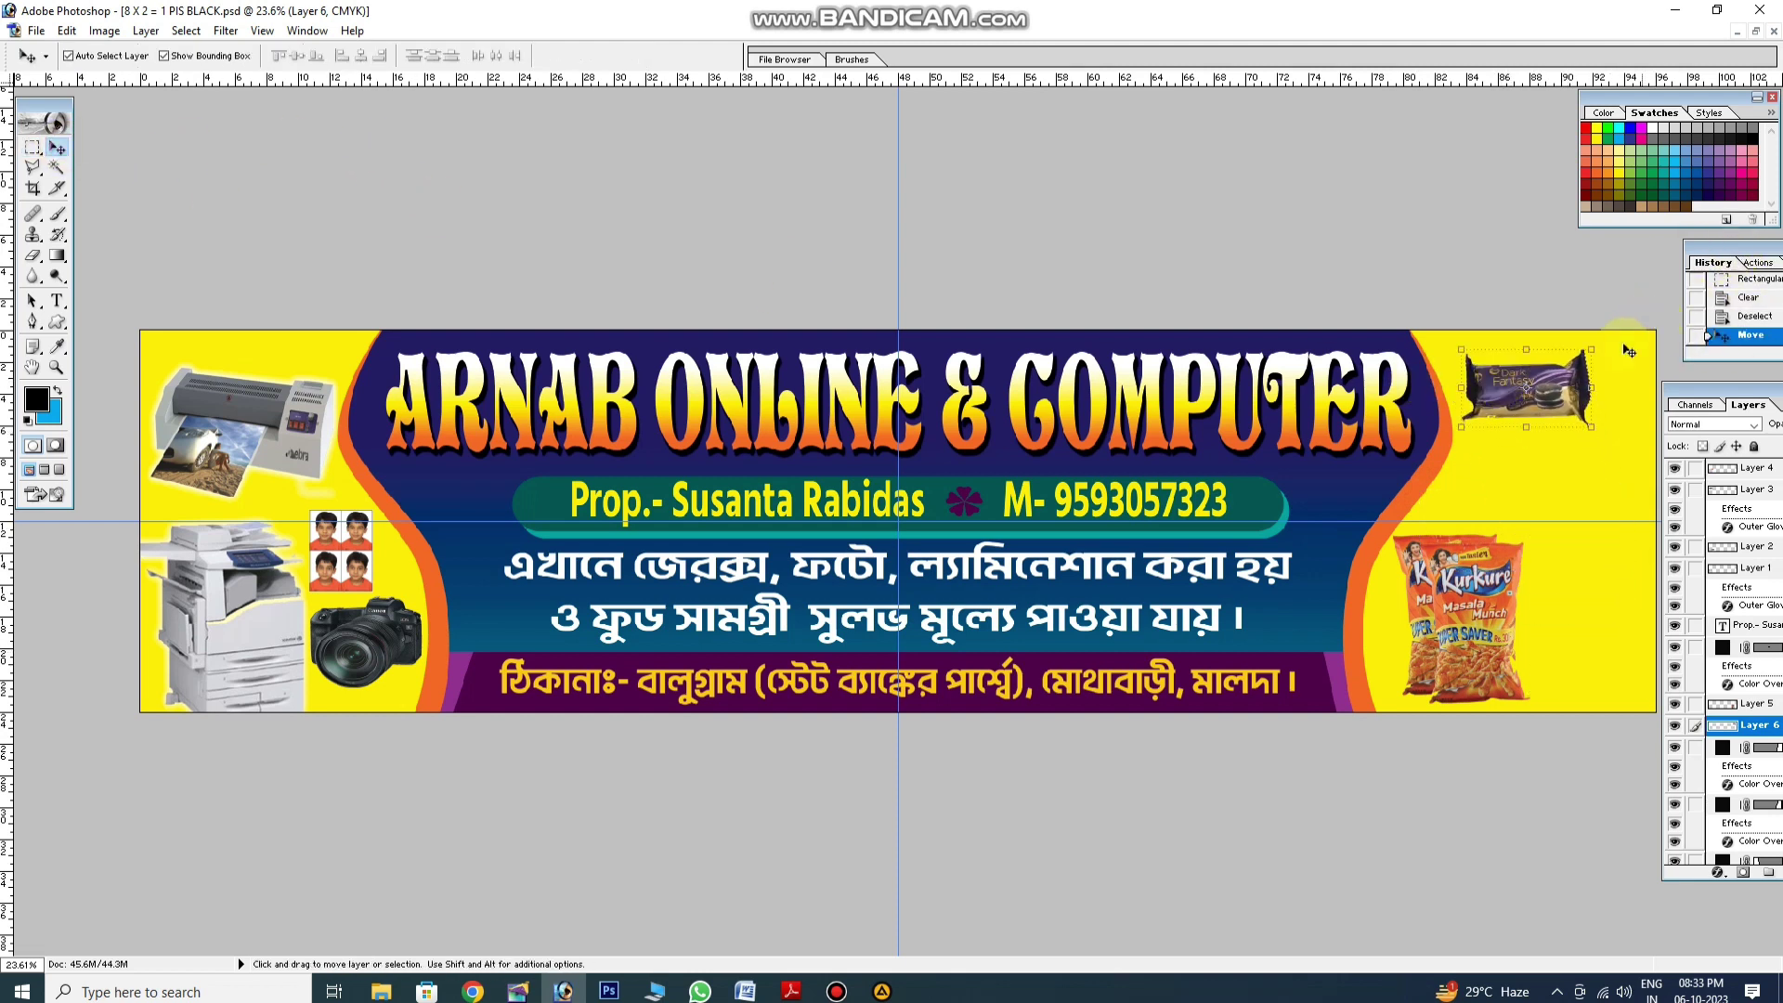
pyautogui.moveTo(1593, 429)
pyautogui.mouseDown()
pyautogui.moveTo(1639, 456)
pyautogui.moveTo(1583, 399)
pyautogui.mouseUp()
pyautogui.doubleClick(1587, 414)
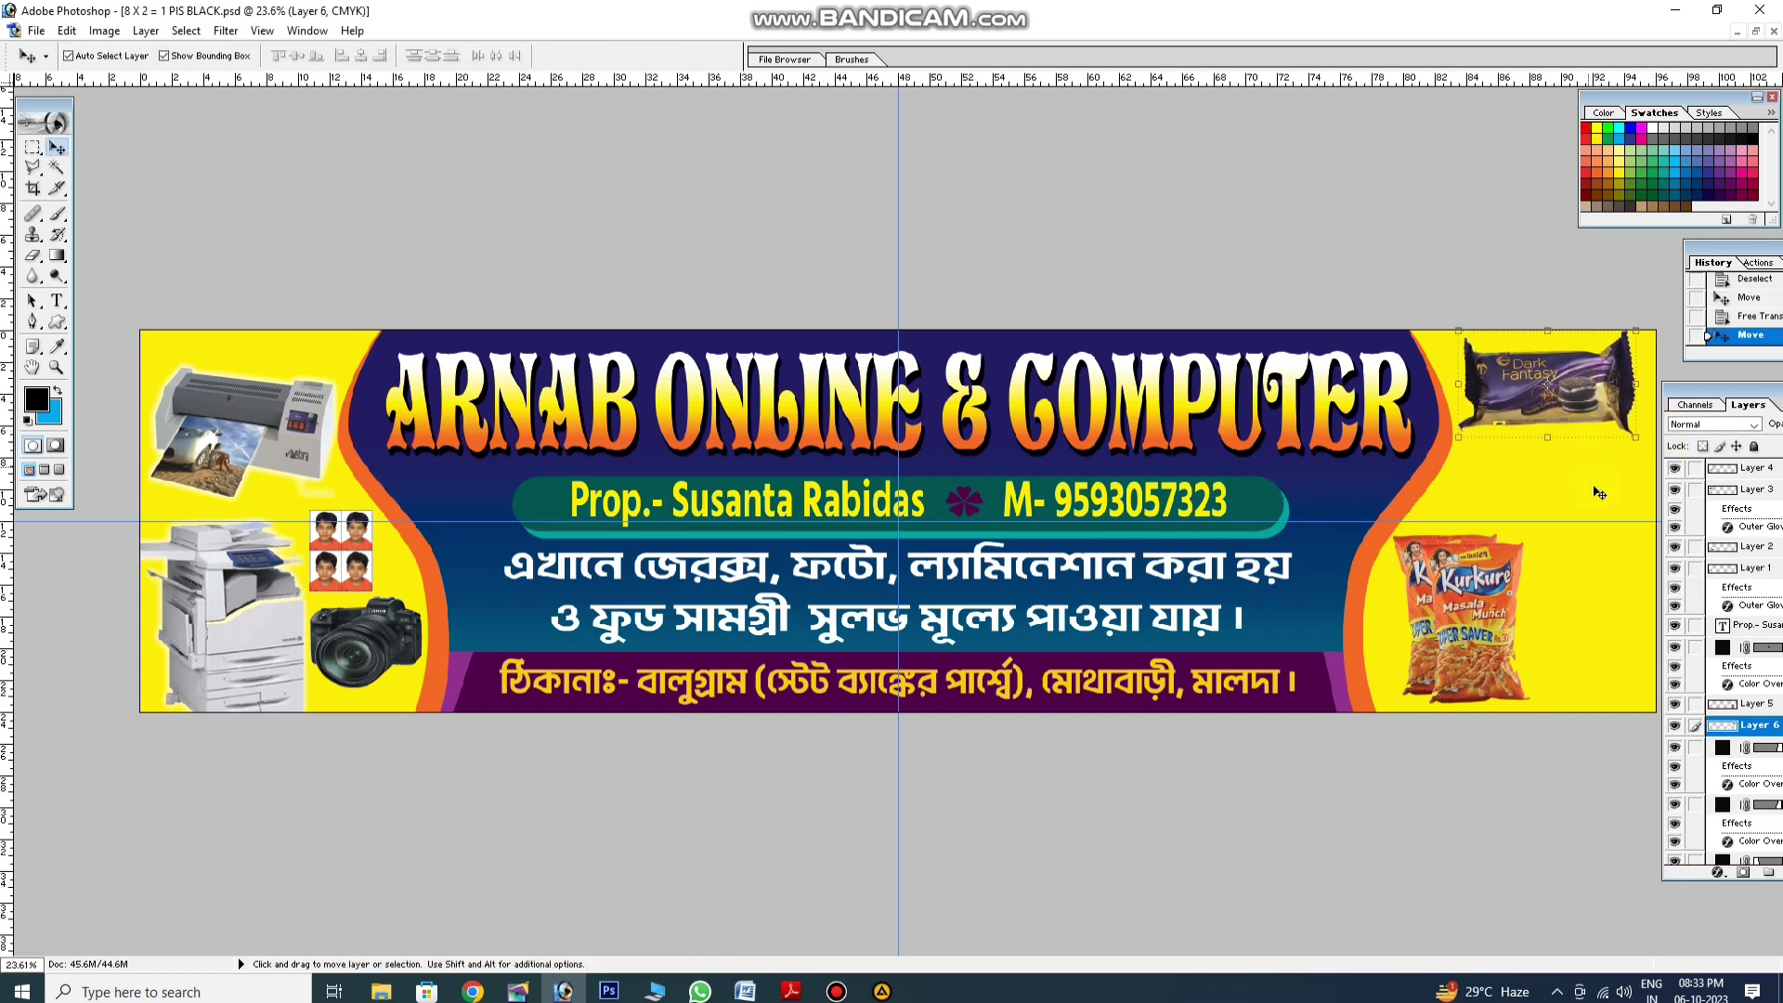
# - Find the blue Dark Fantasy Vanilla Crème pack in the image results and copy it
pyautogui.click(473, 992)
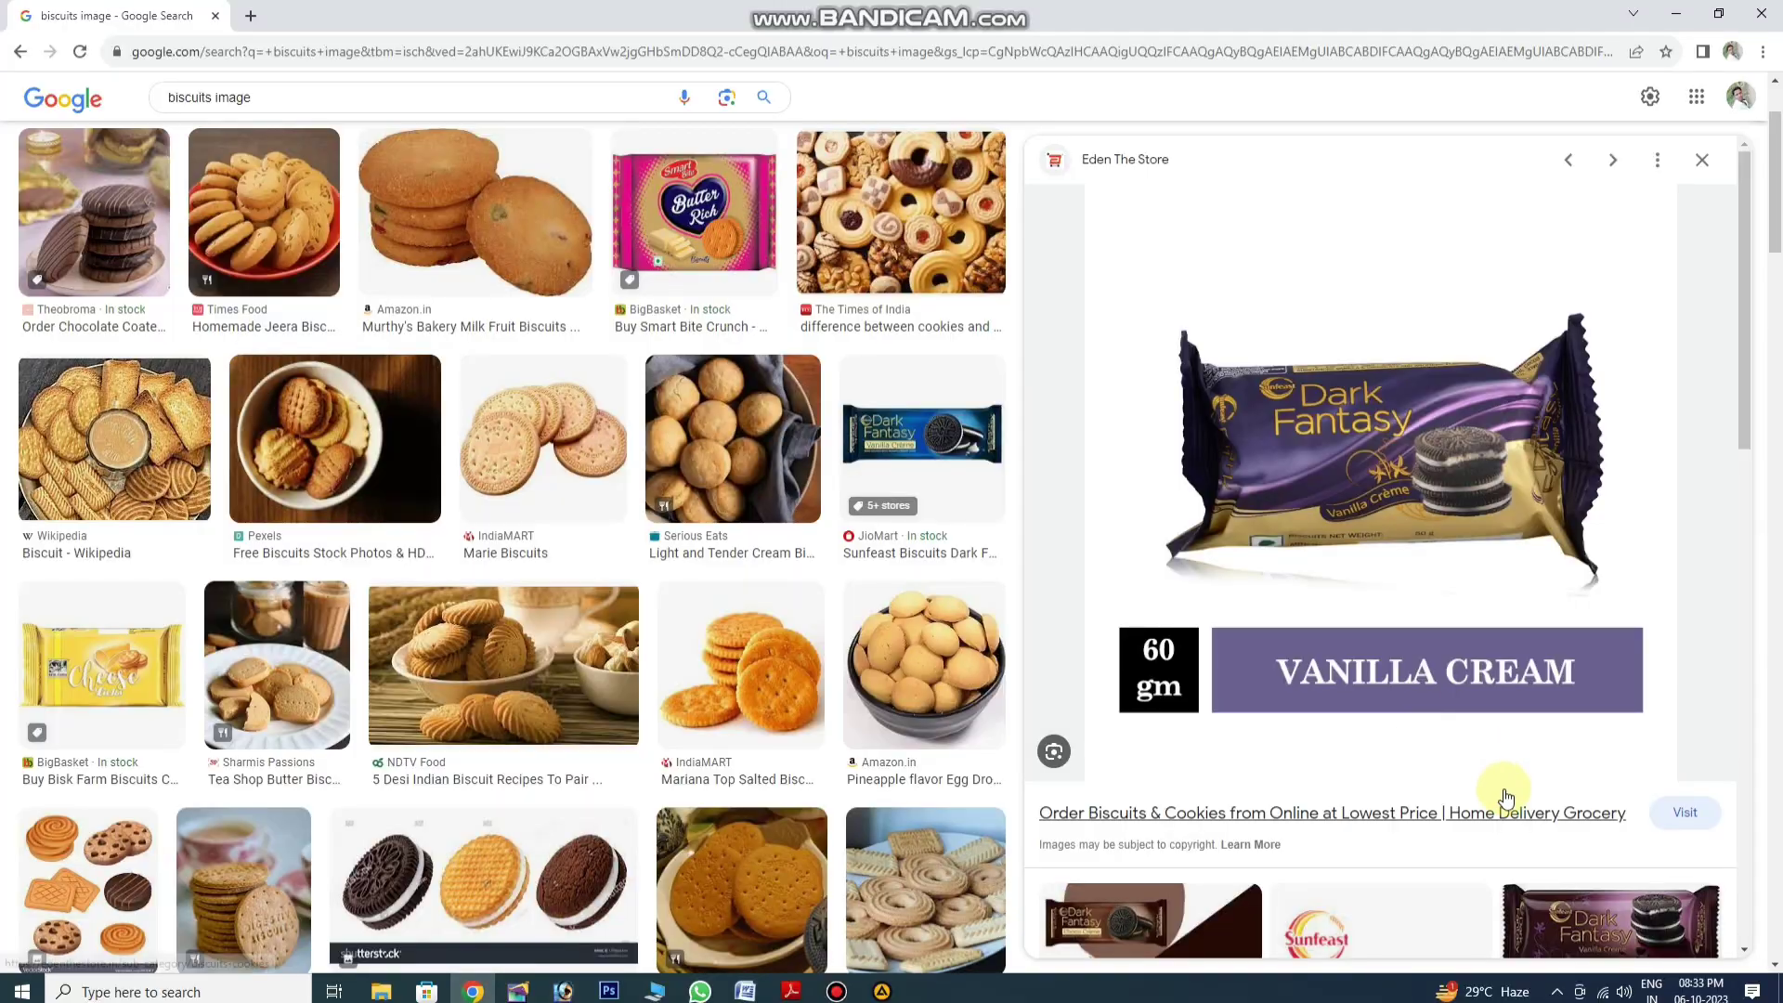
pyautogui.scroll(-5, 1532, 650)
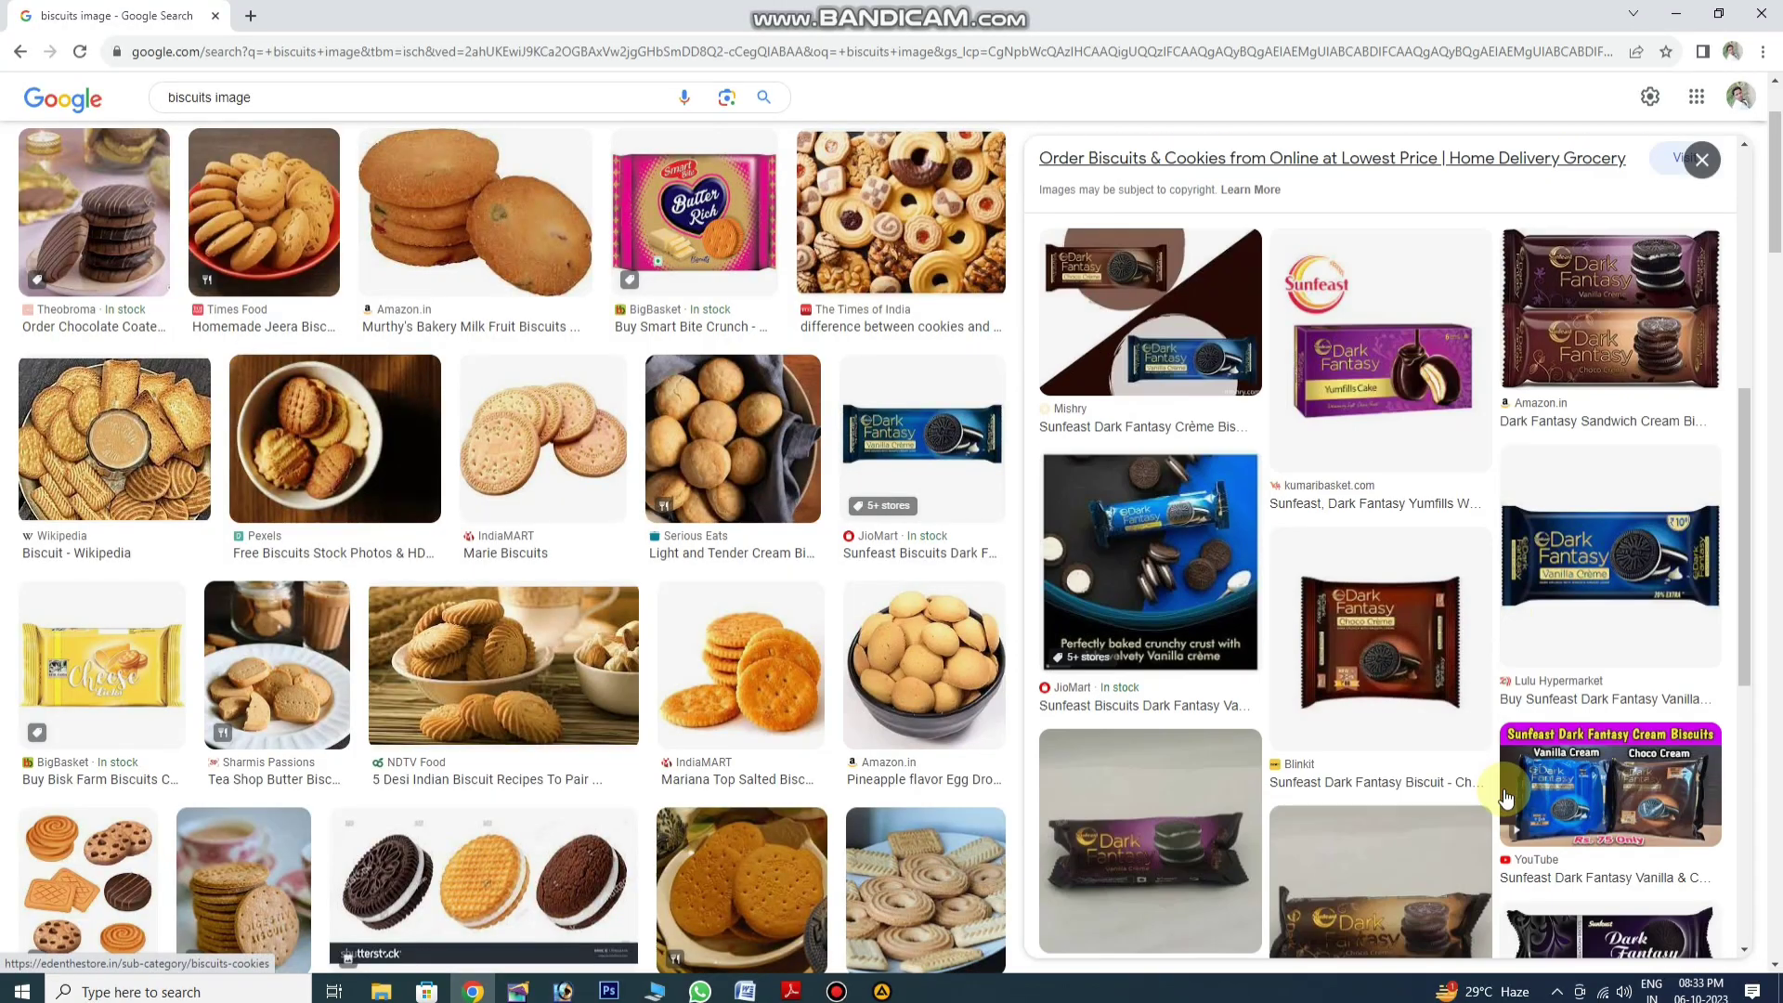
pyautogui.click(1581, 354)
pyautogui.scroll(-3, 1454, 650)
pyautogui.scroll(-2, 1463, 719)
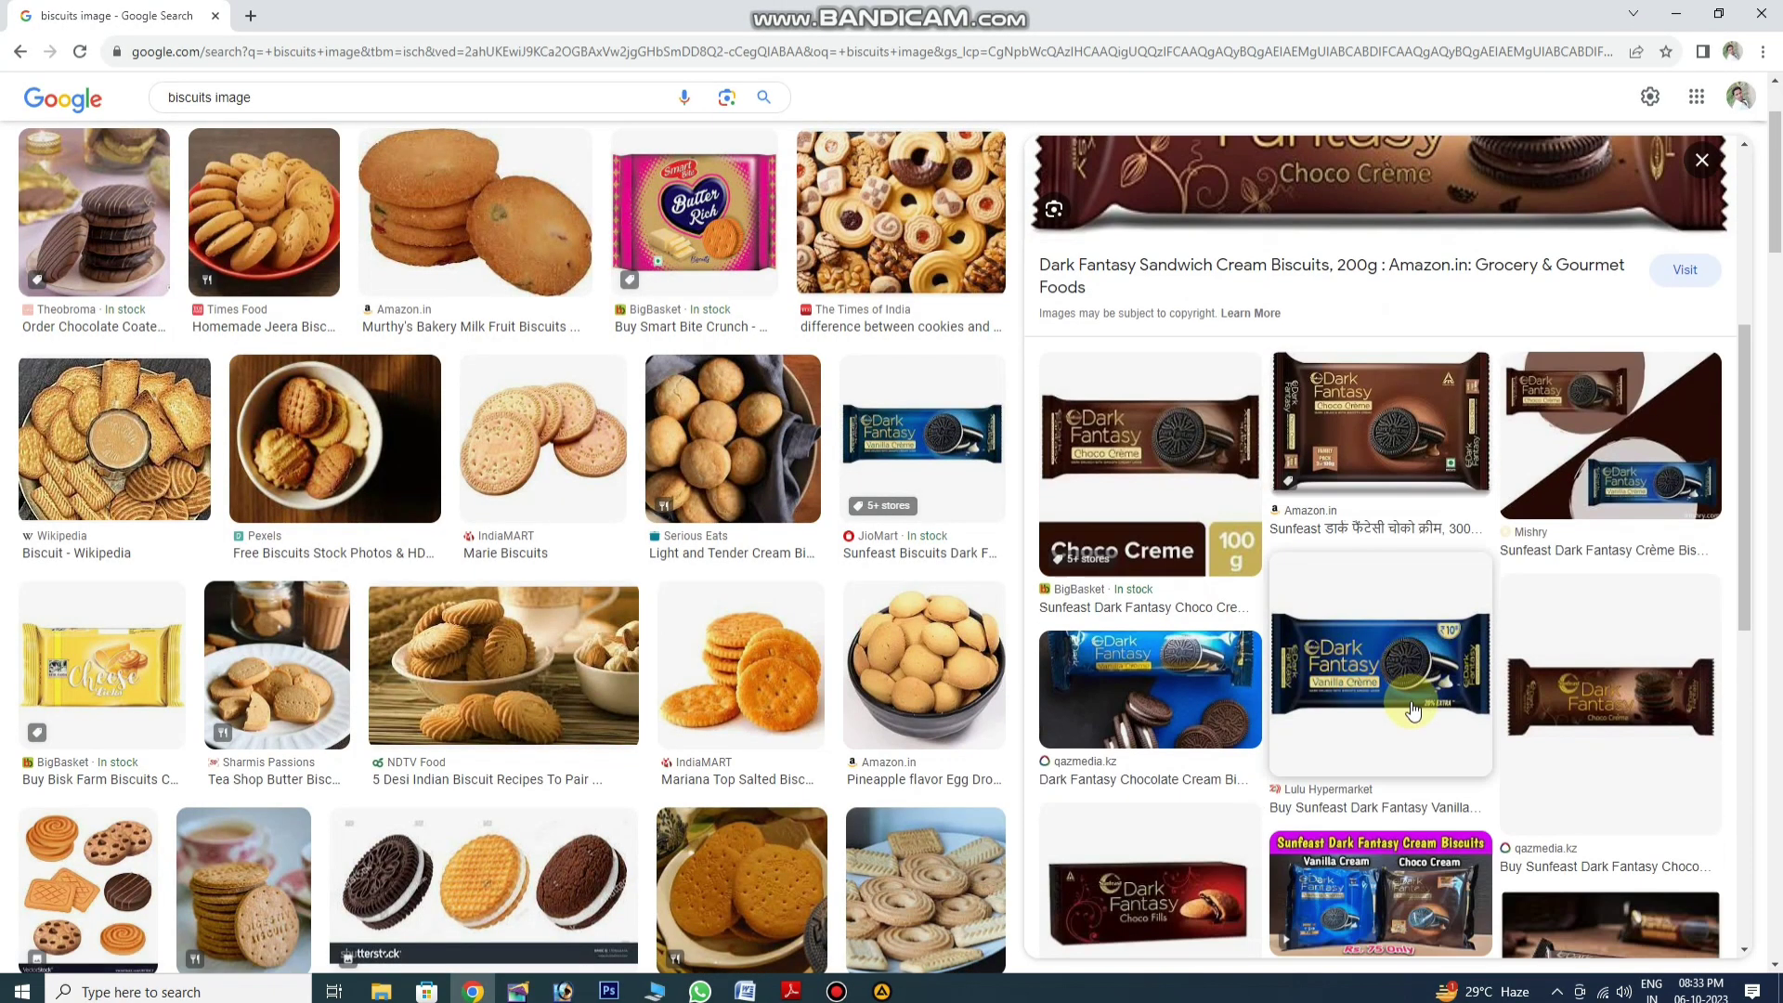
pyautogui.click(1463, 724)
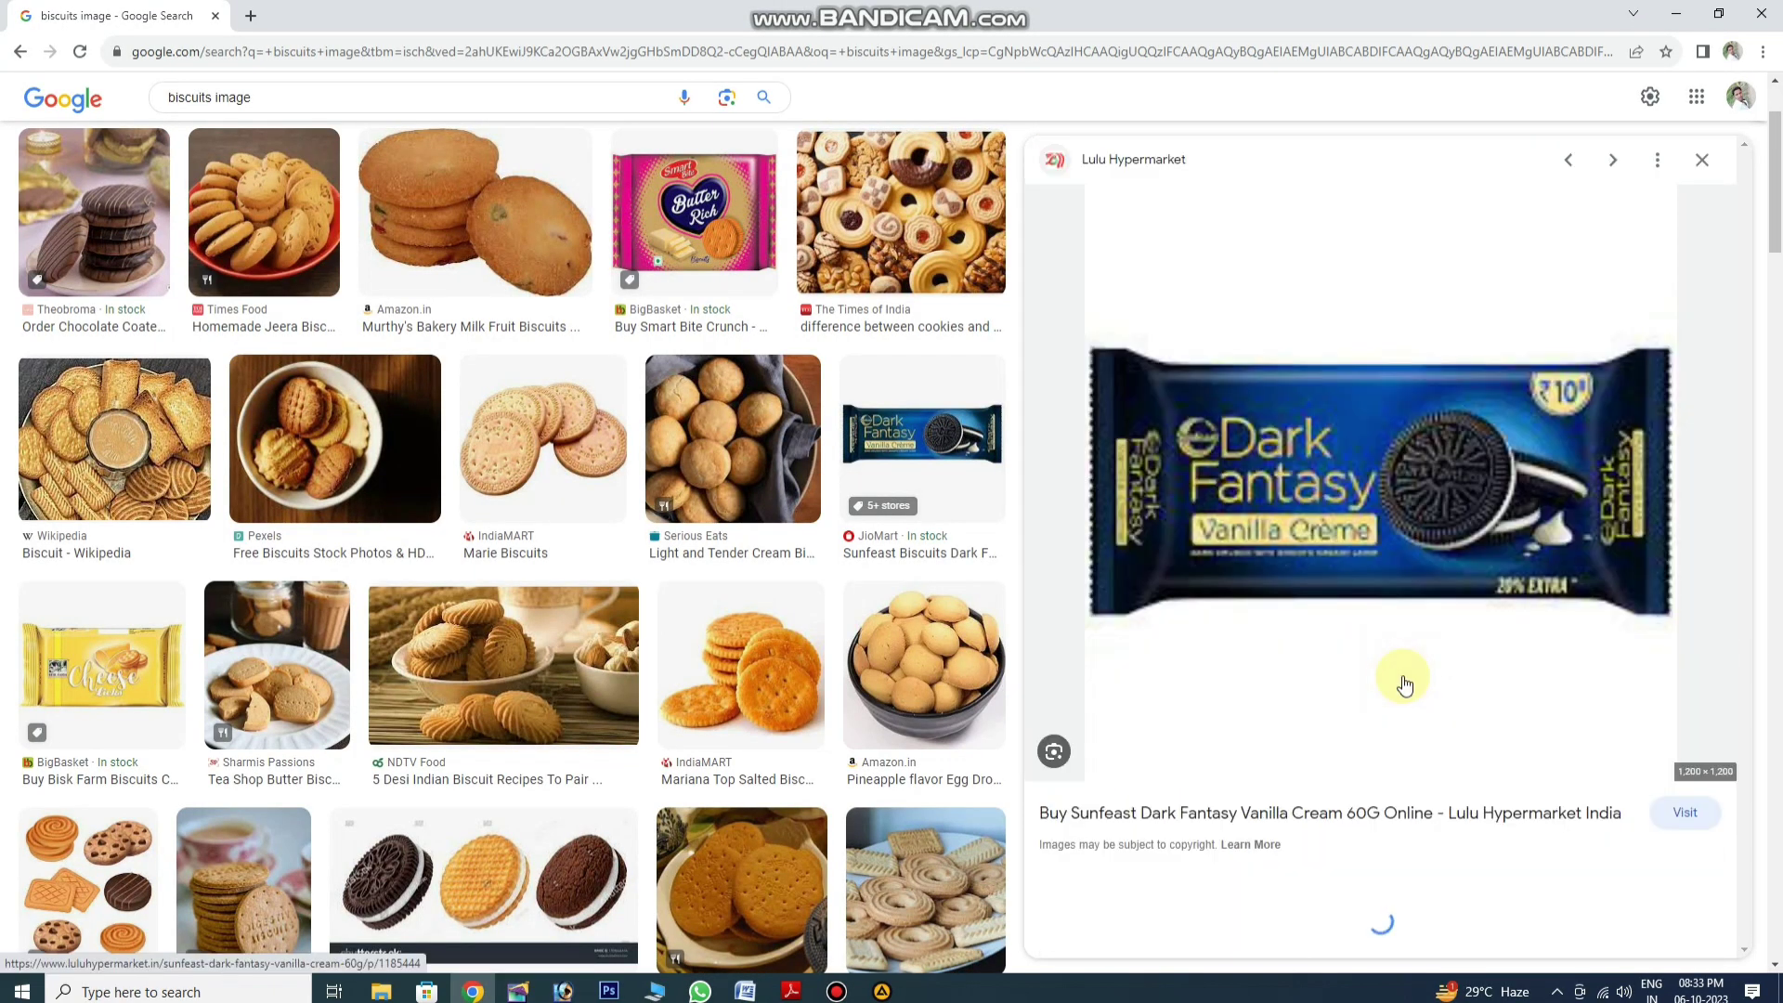
pyautogui.rightClick(1421, 502)
pyautogui.click(1464, 695)
# - Paste the Vanilla Crème pack into the banner and delete its white background
pyautogui.click(563, 992)
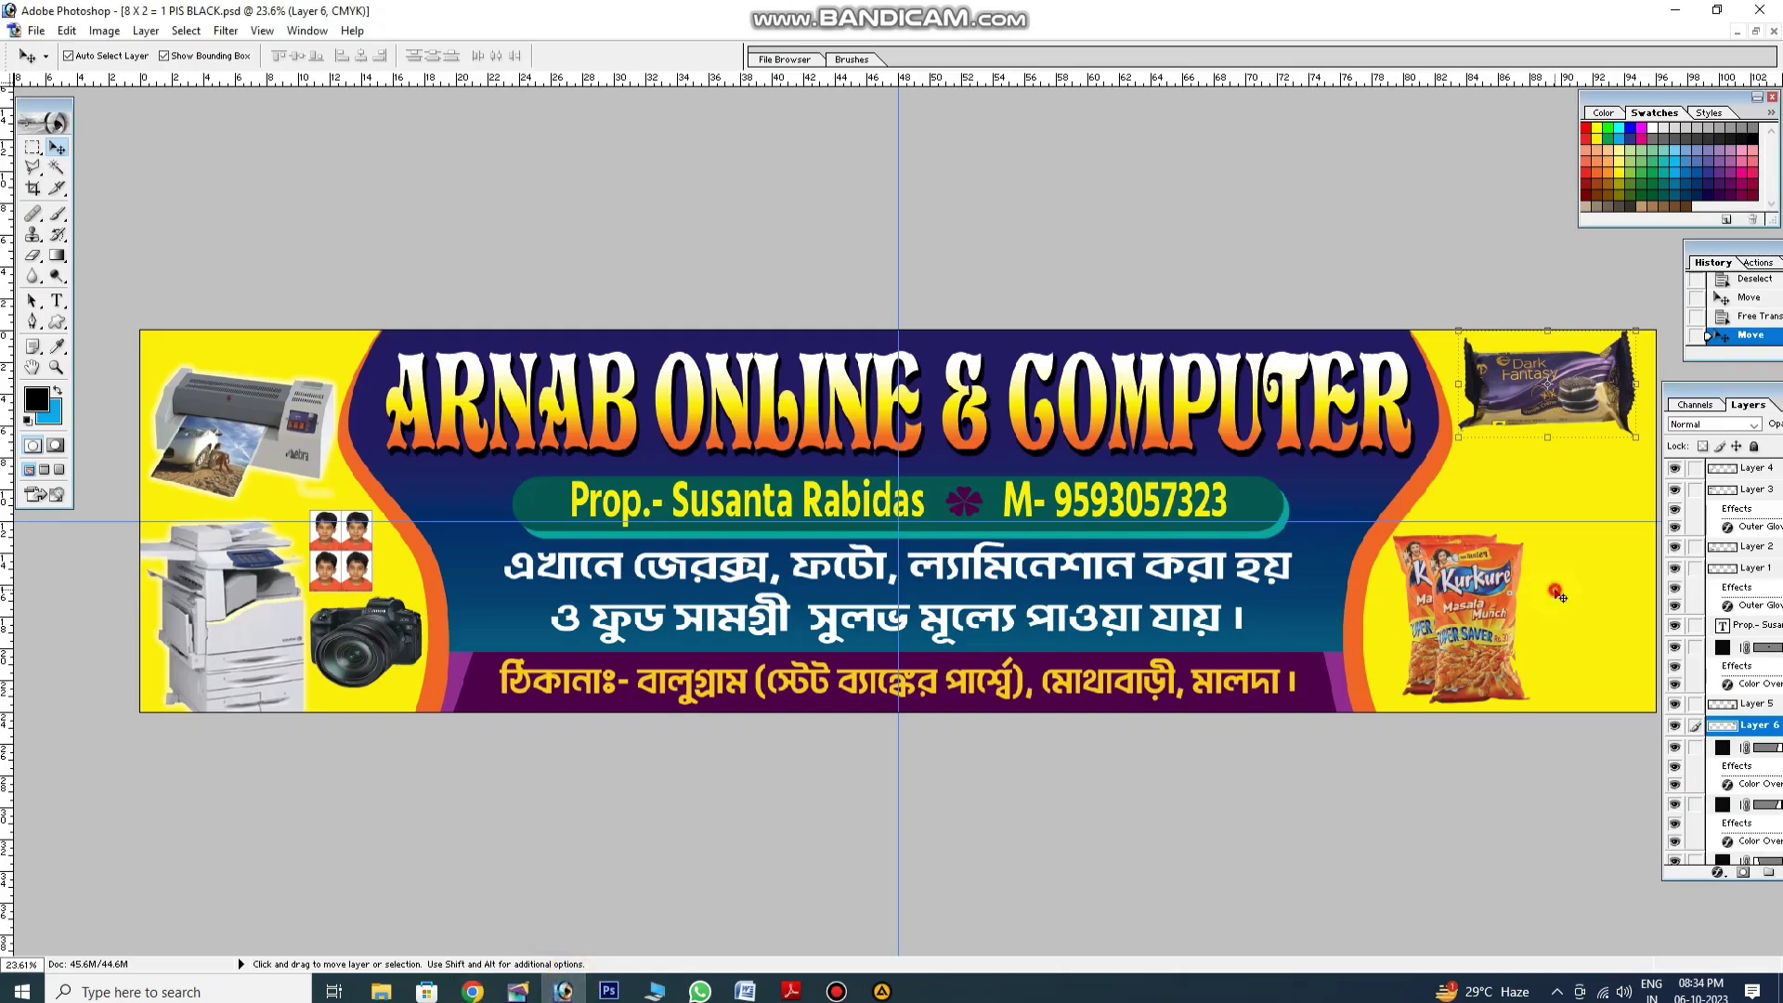
pyautogui.hotkey('ctrl', 'v')
pyautogui.click(55, 171)
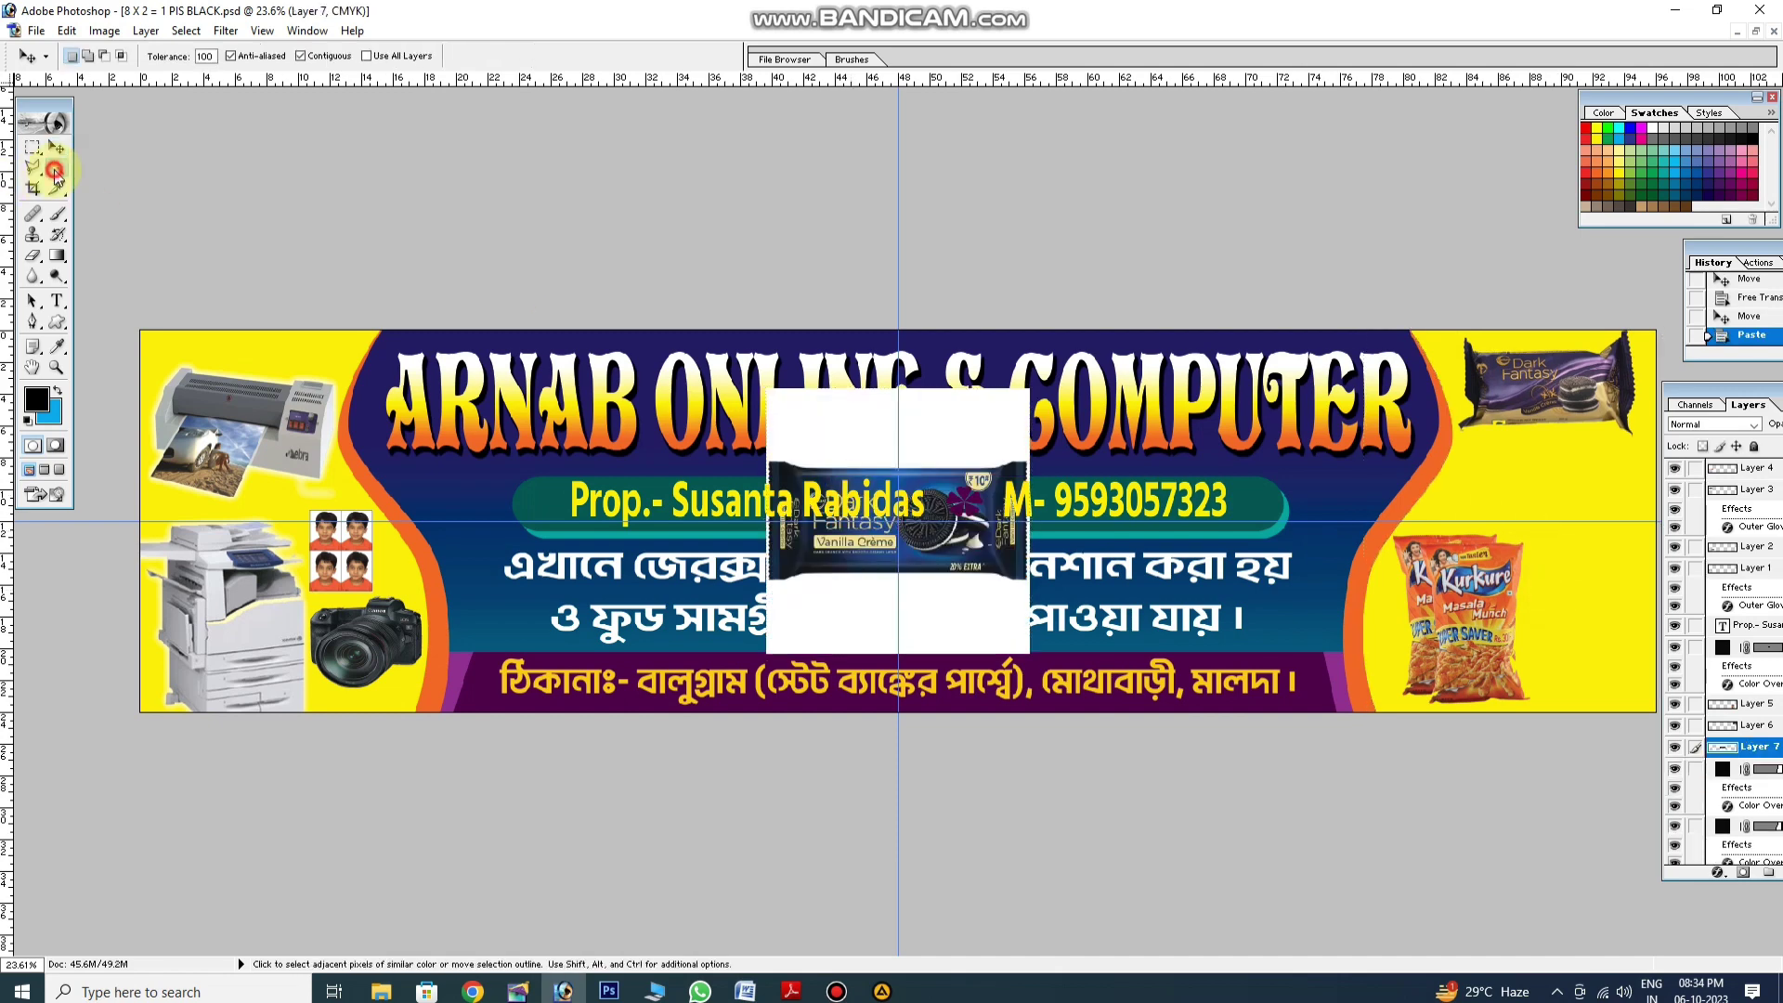
pyautogui.click(817, 414)
pyautogui.press('Delete')
pyautogui.hotkey('ctrl', 'd')
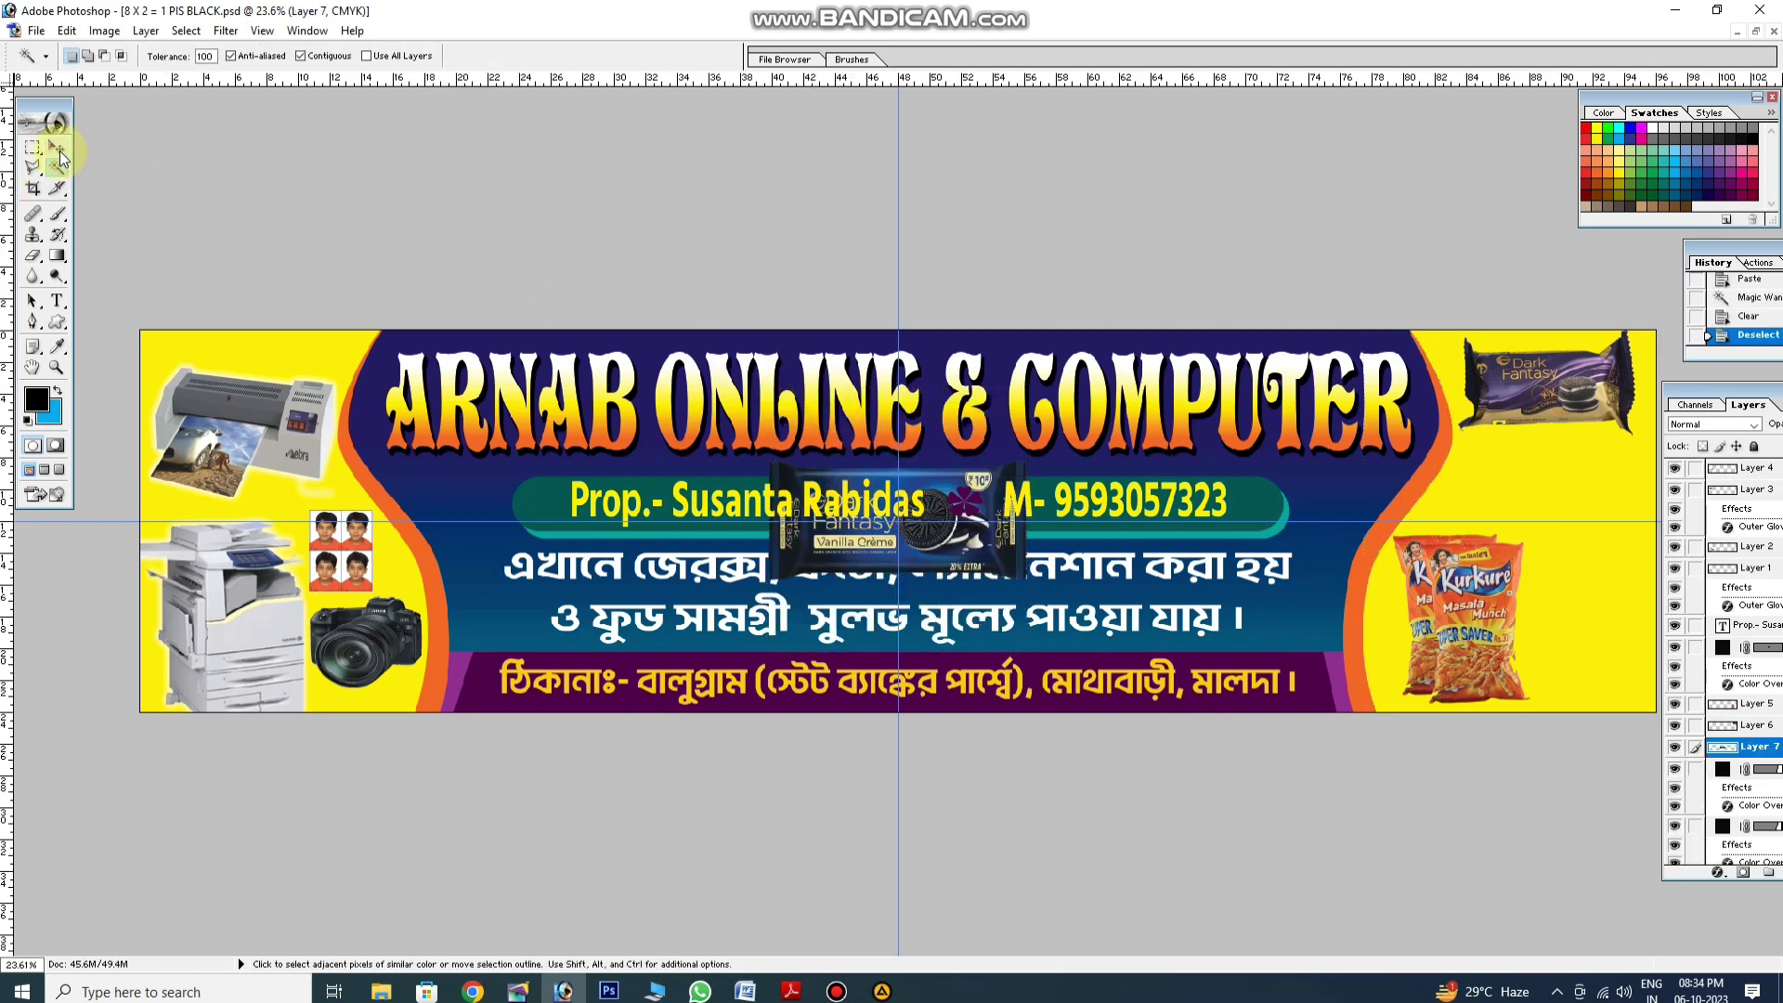
# - Move the Vanilla Crème pack to the right side and shrink it to fit
pyautogui.click(57, 149)
pyautogui.moveTo(905, 478); pyautogui.dragTo(1523, 464)
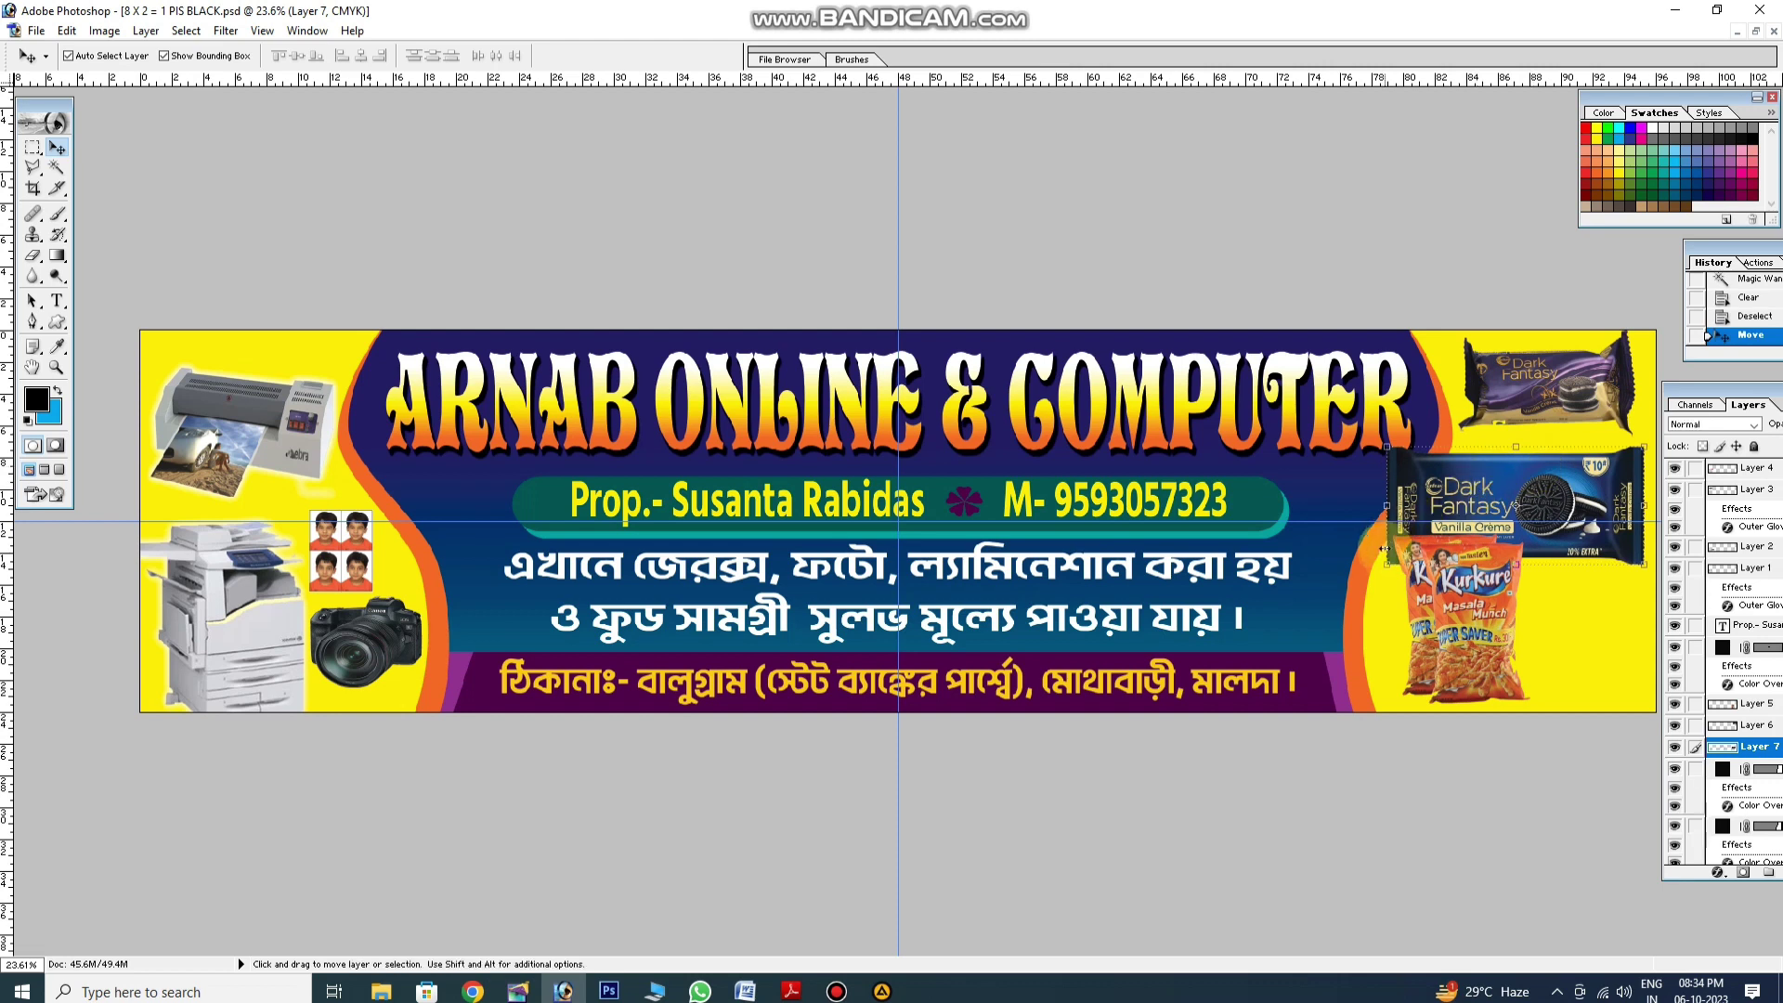
pyautogui.moveTo(1387, 564); pyautogui.dragTo(1522, 475)
pyautogui.press('Return')
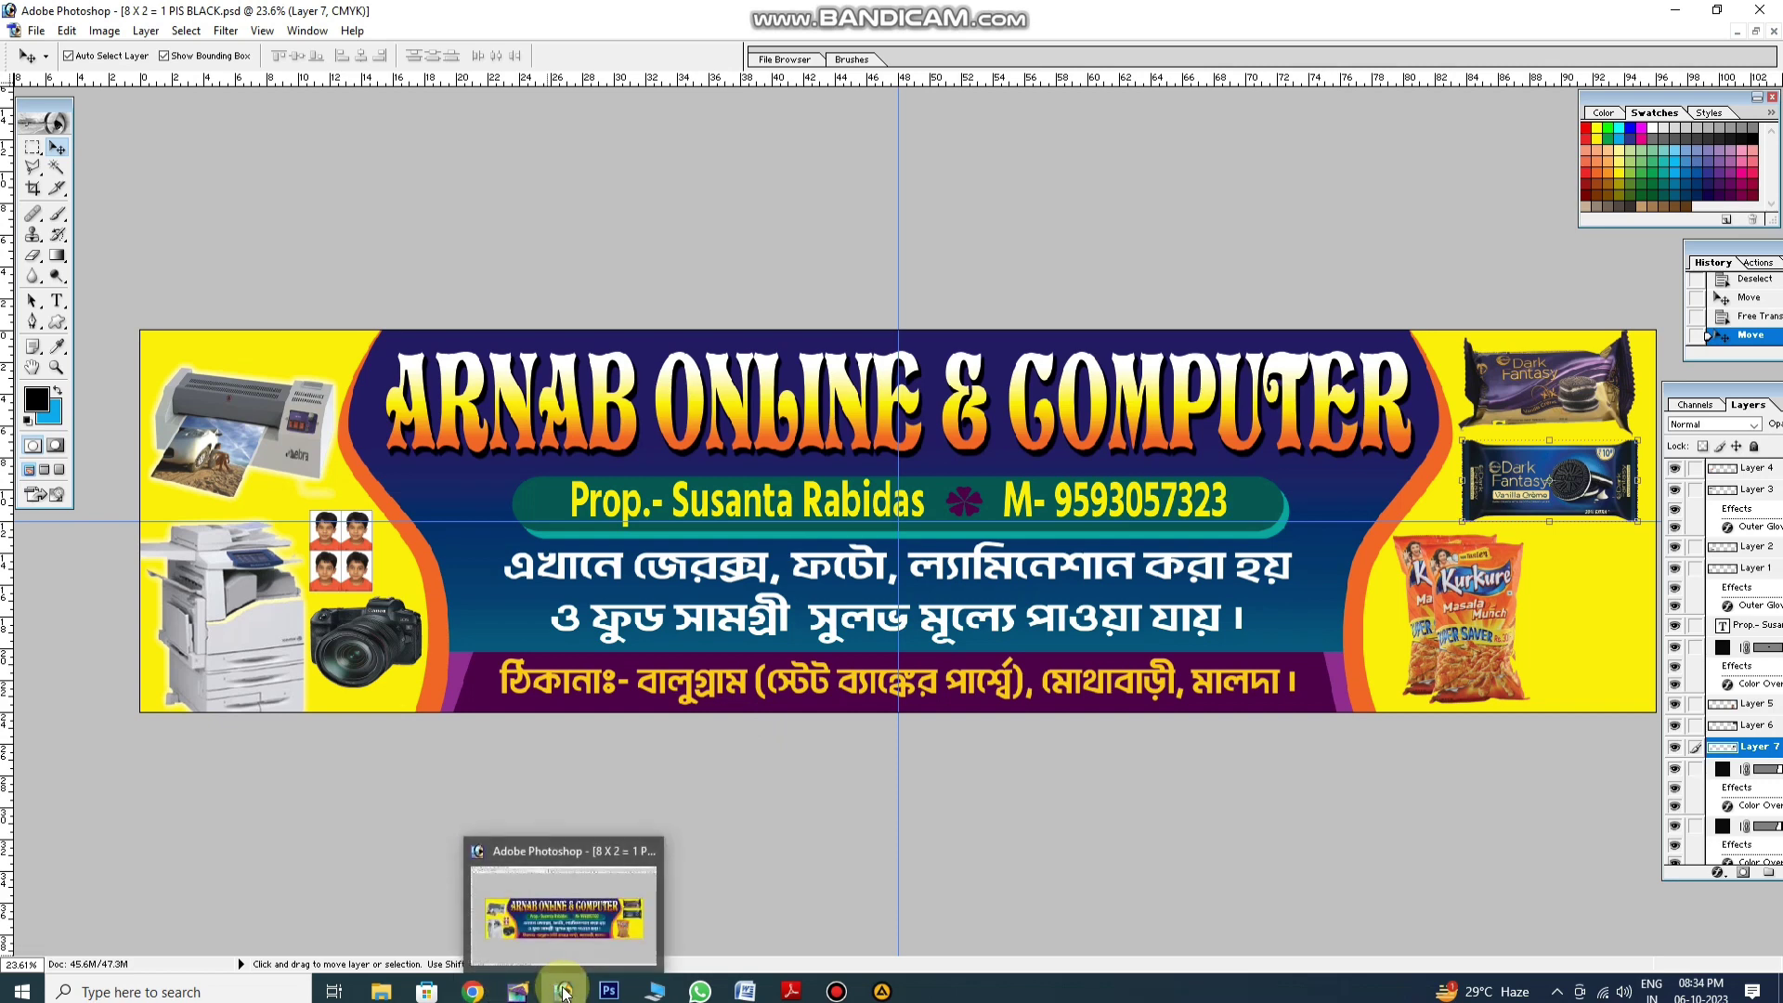
pyautogui.click(564, 995)
# - Paste the butter biscuit image into the banner and remove its white background
pyautogui.click(1664, 916)
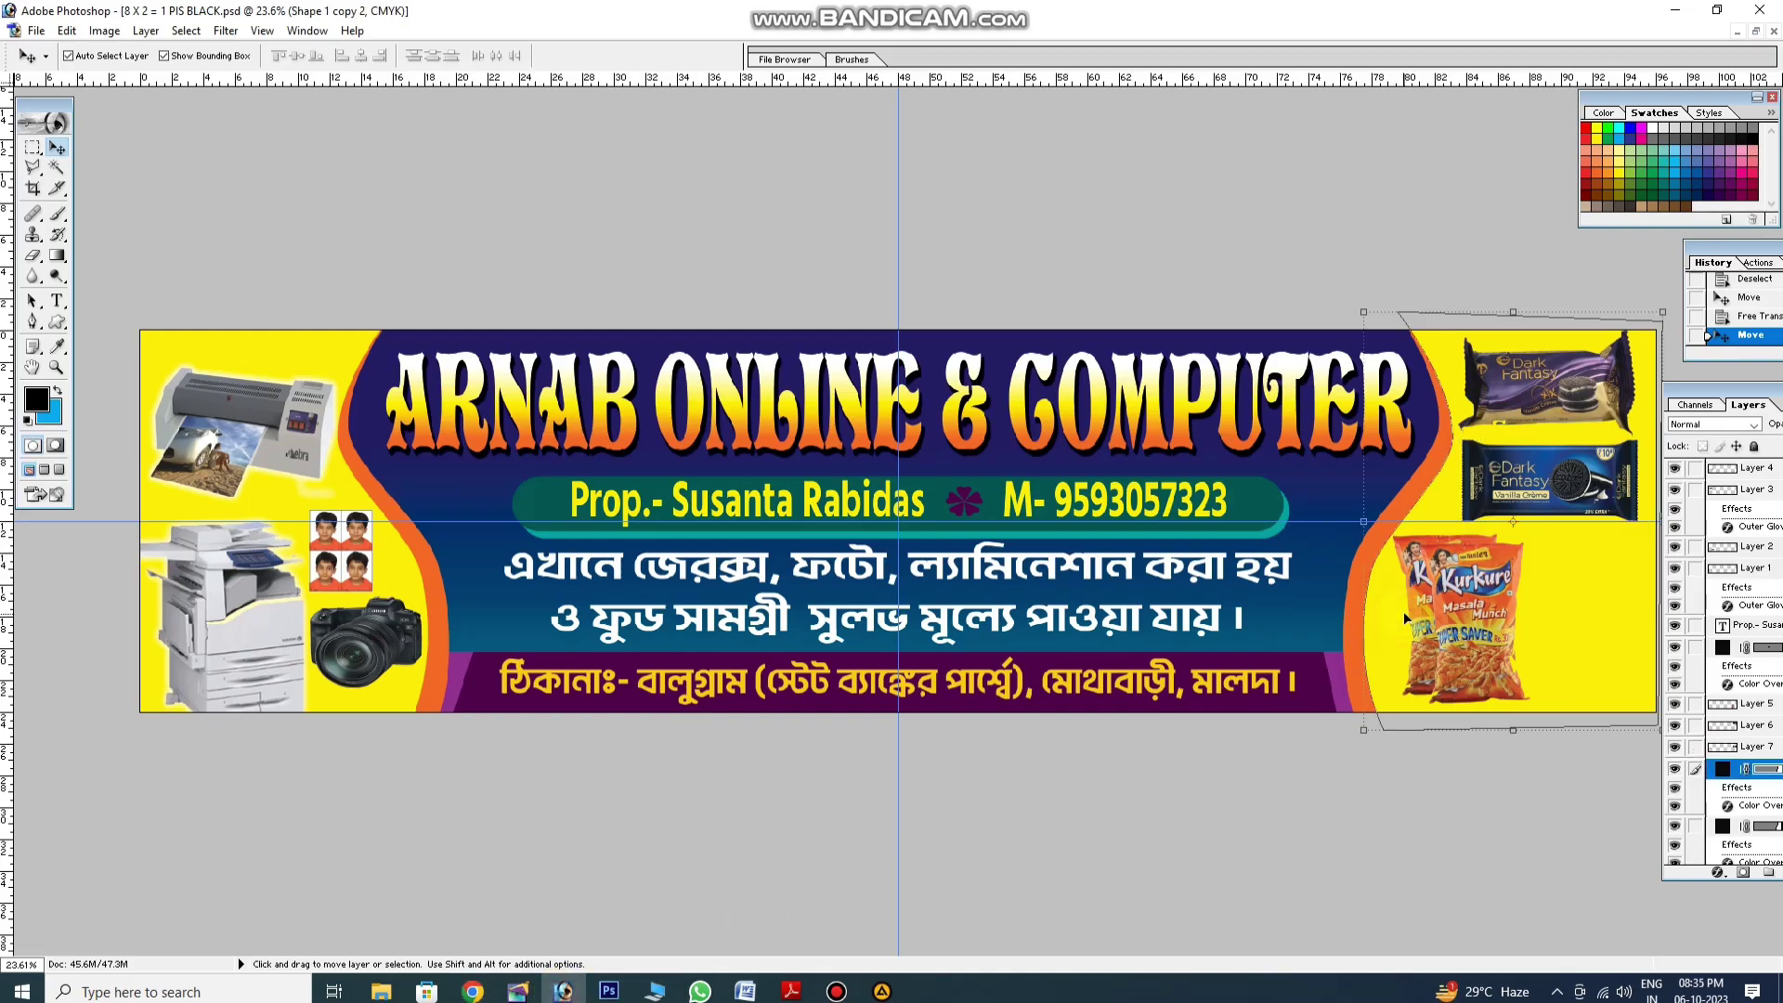
pyautogui.hotkey('ctrl', 'v')
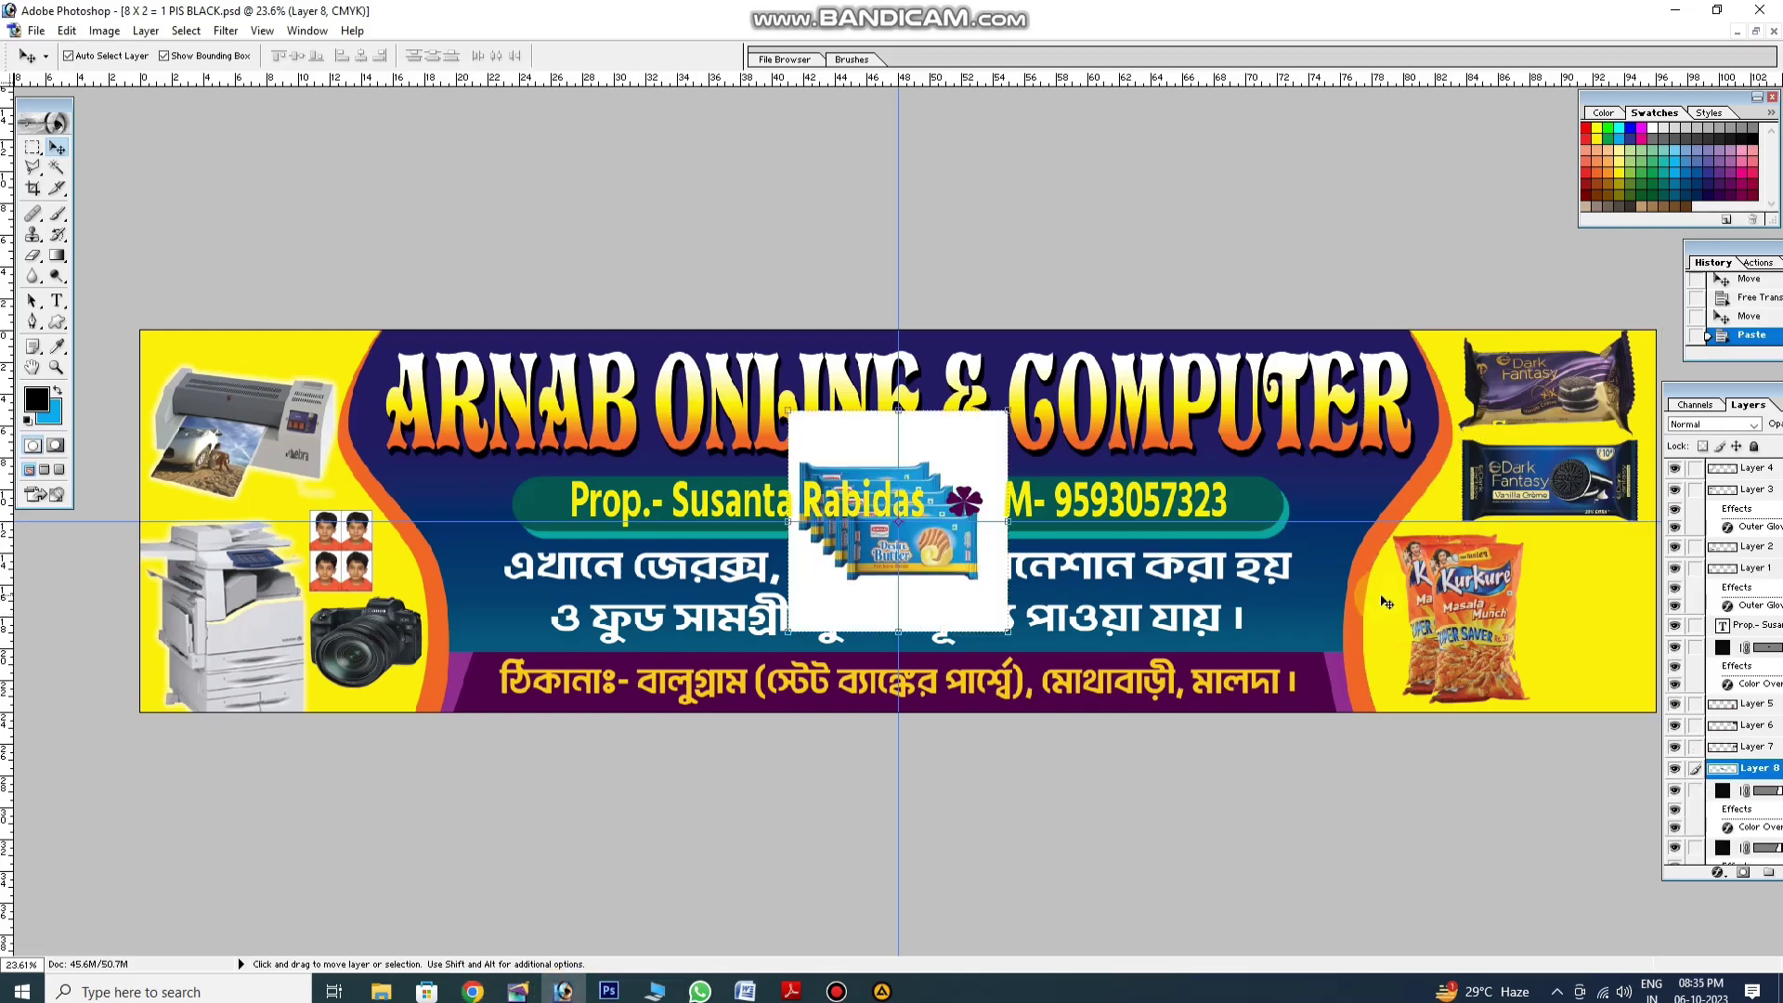
pyautogui.click(56, 168)
pyautogui.click(810, 427)
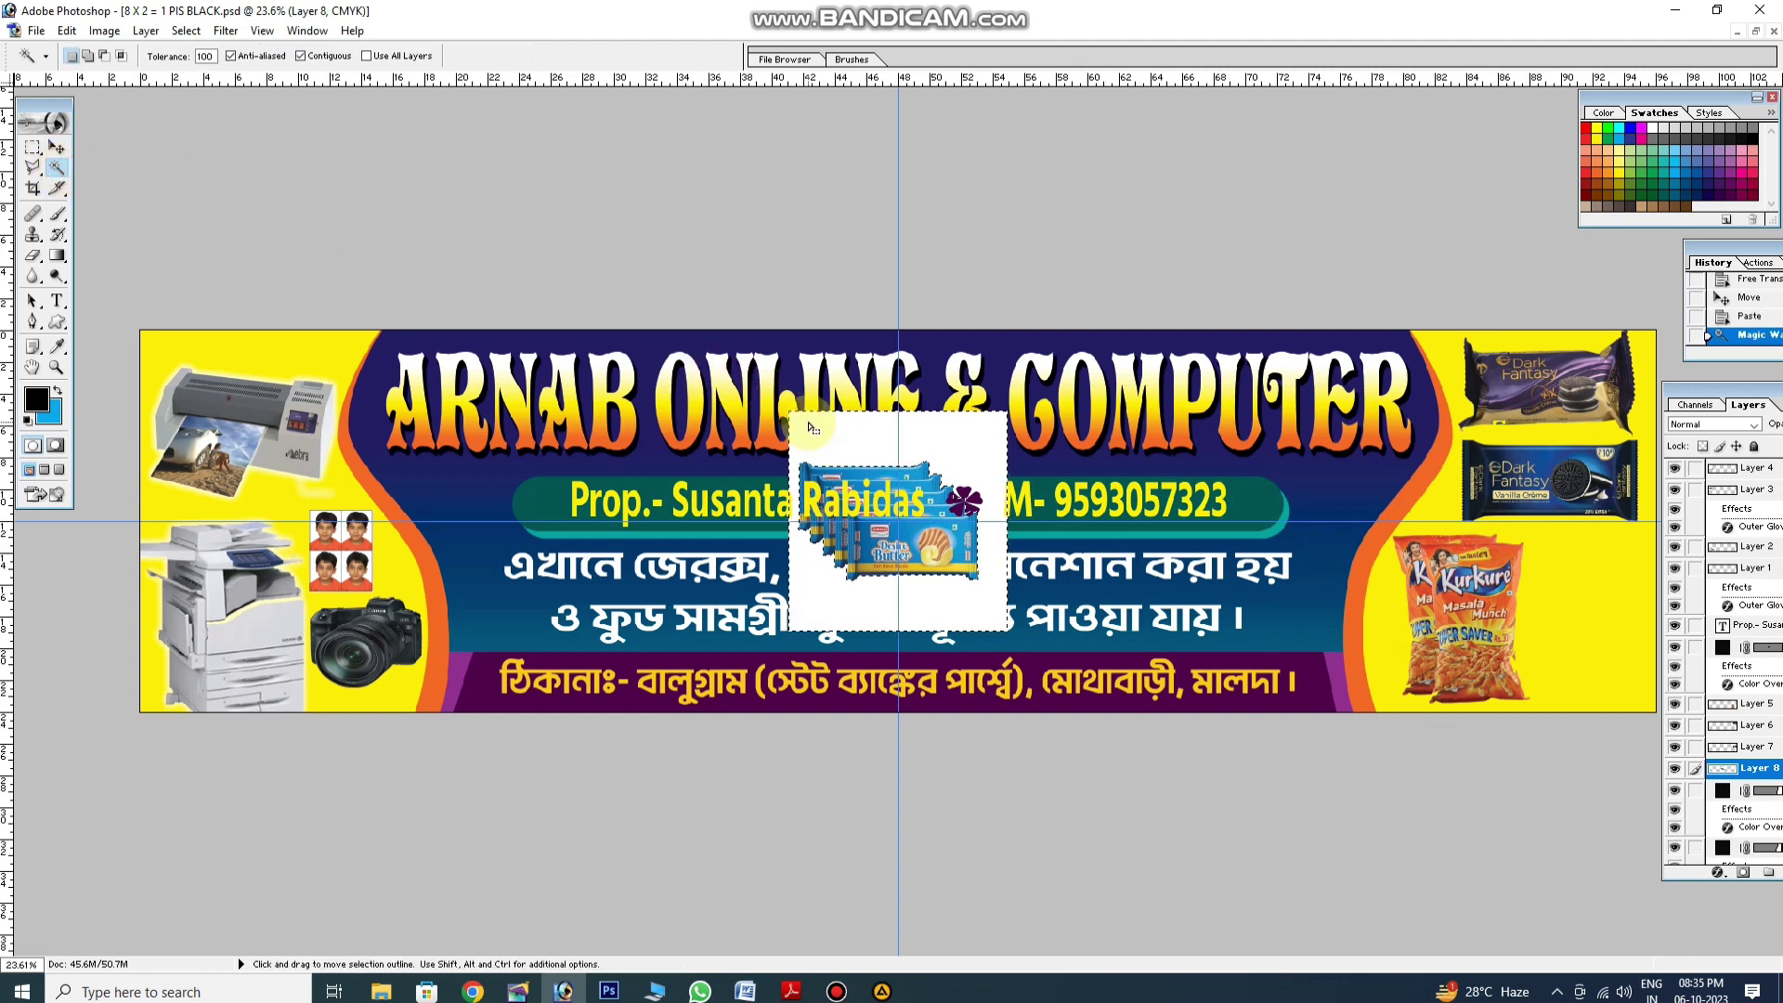
pyautogui.press('Delete')
pyautogui.hotkey('ctrl', 'd')
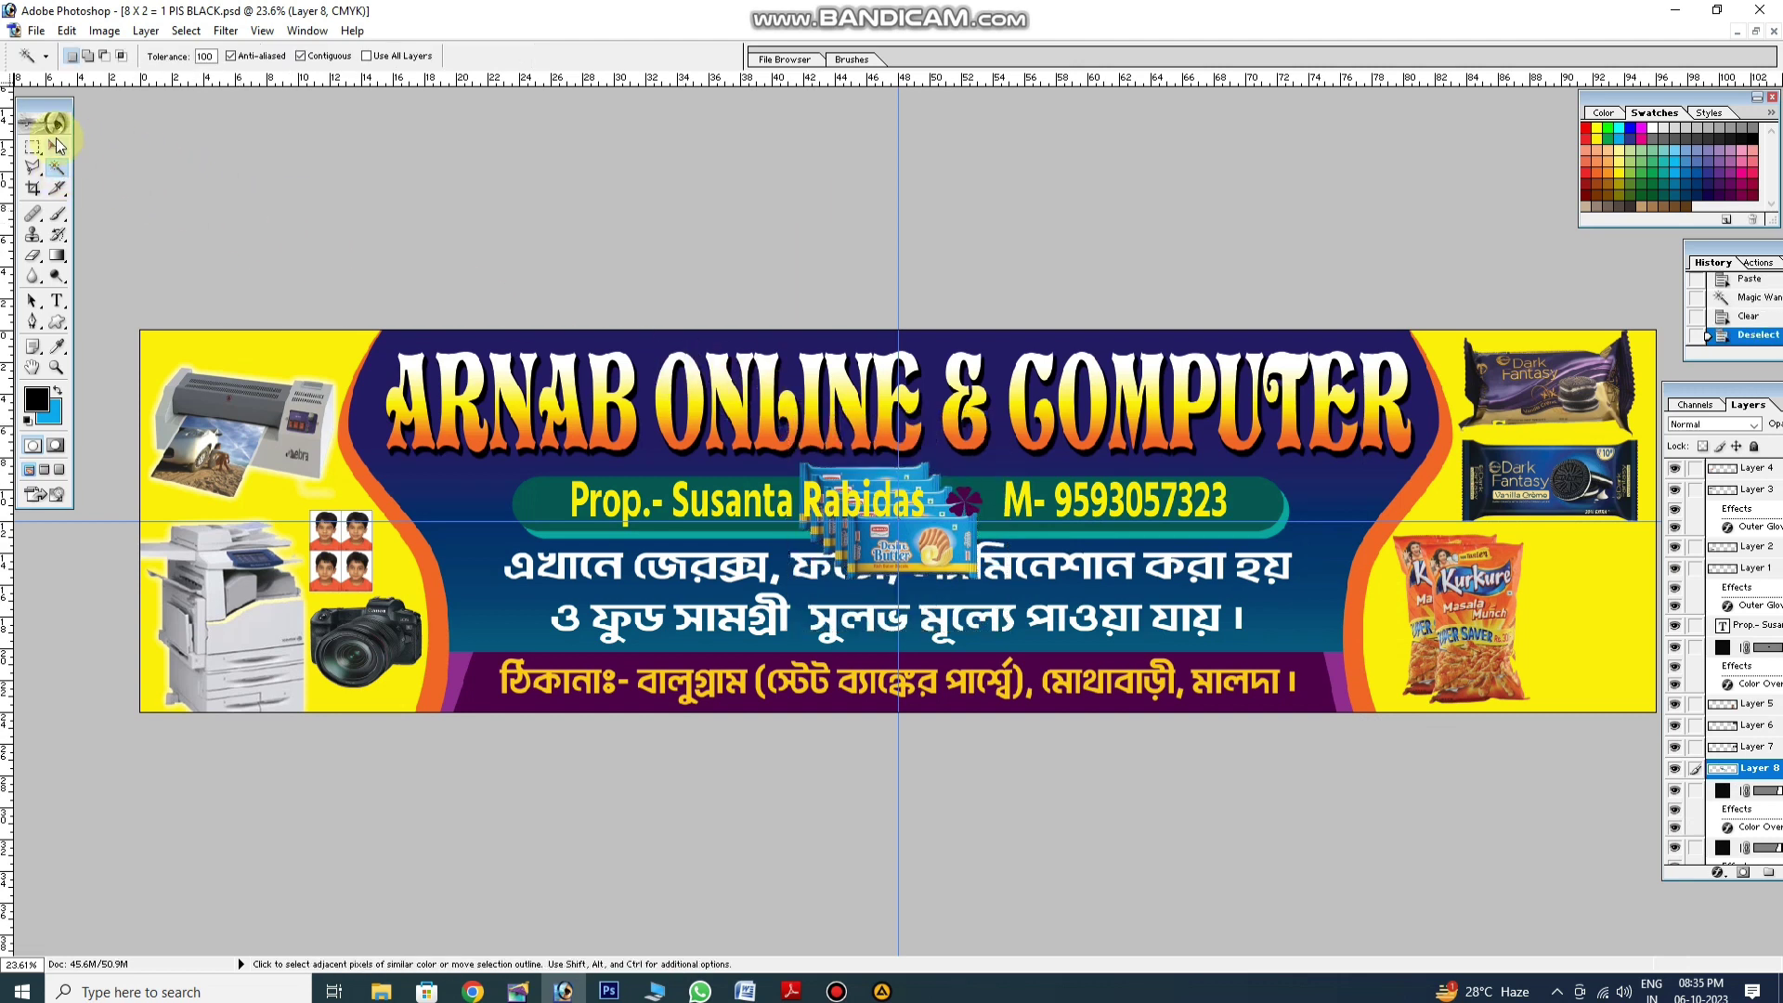
# - Move the Desire butter biscuit packs to the lower right beside Kurkure
pyautogui.click(57, 145)
pyautogui.moveTo(929, 543); pyautogui.dragTo(1622, 589)
pyautogui.moveTo(1444, 620); pyautogui.dragTo(1417, 627)
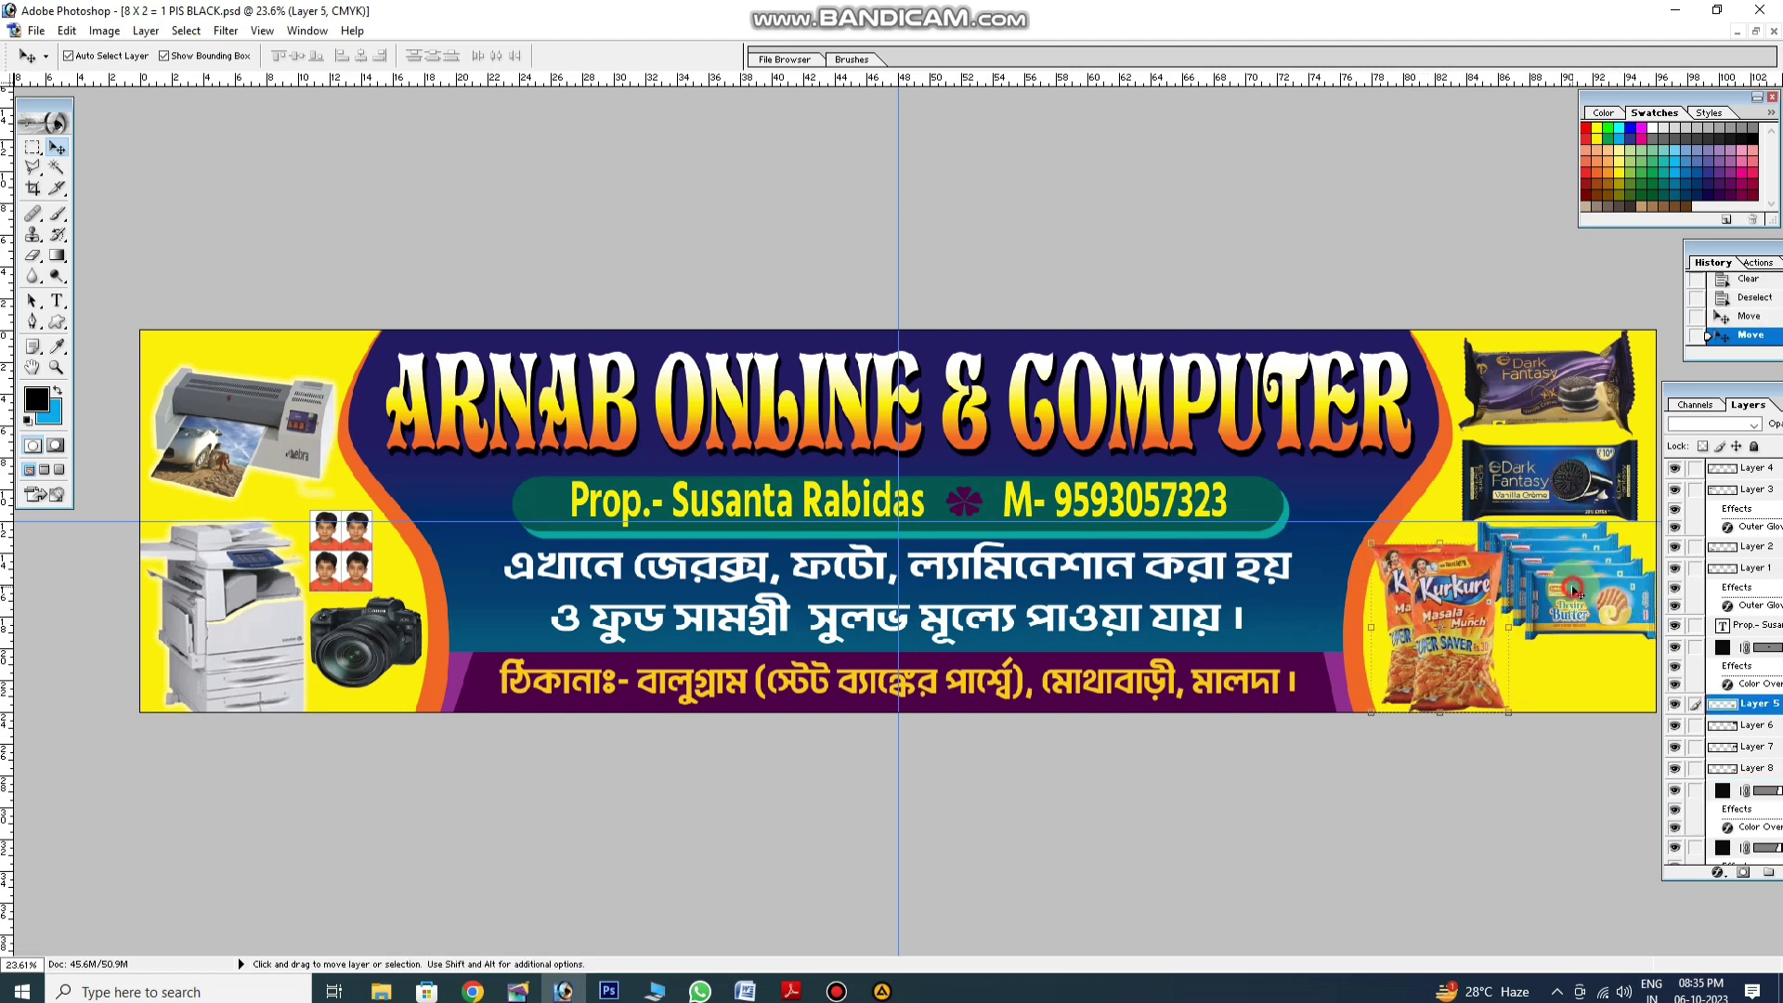
pyautogui.moveTo(1572, 583); pyautogui.dragTo(1572, 657)
# - Tilt the lower Dark Fantasy pack slightly and nudge it up and left
pyautogui.moveTo(1547, 478); pyautogui.dragTo(1546, 464)
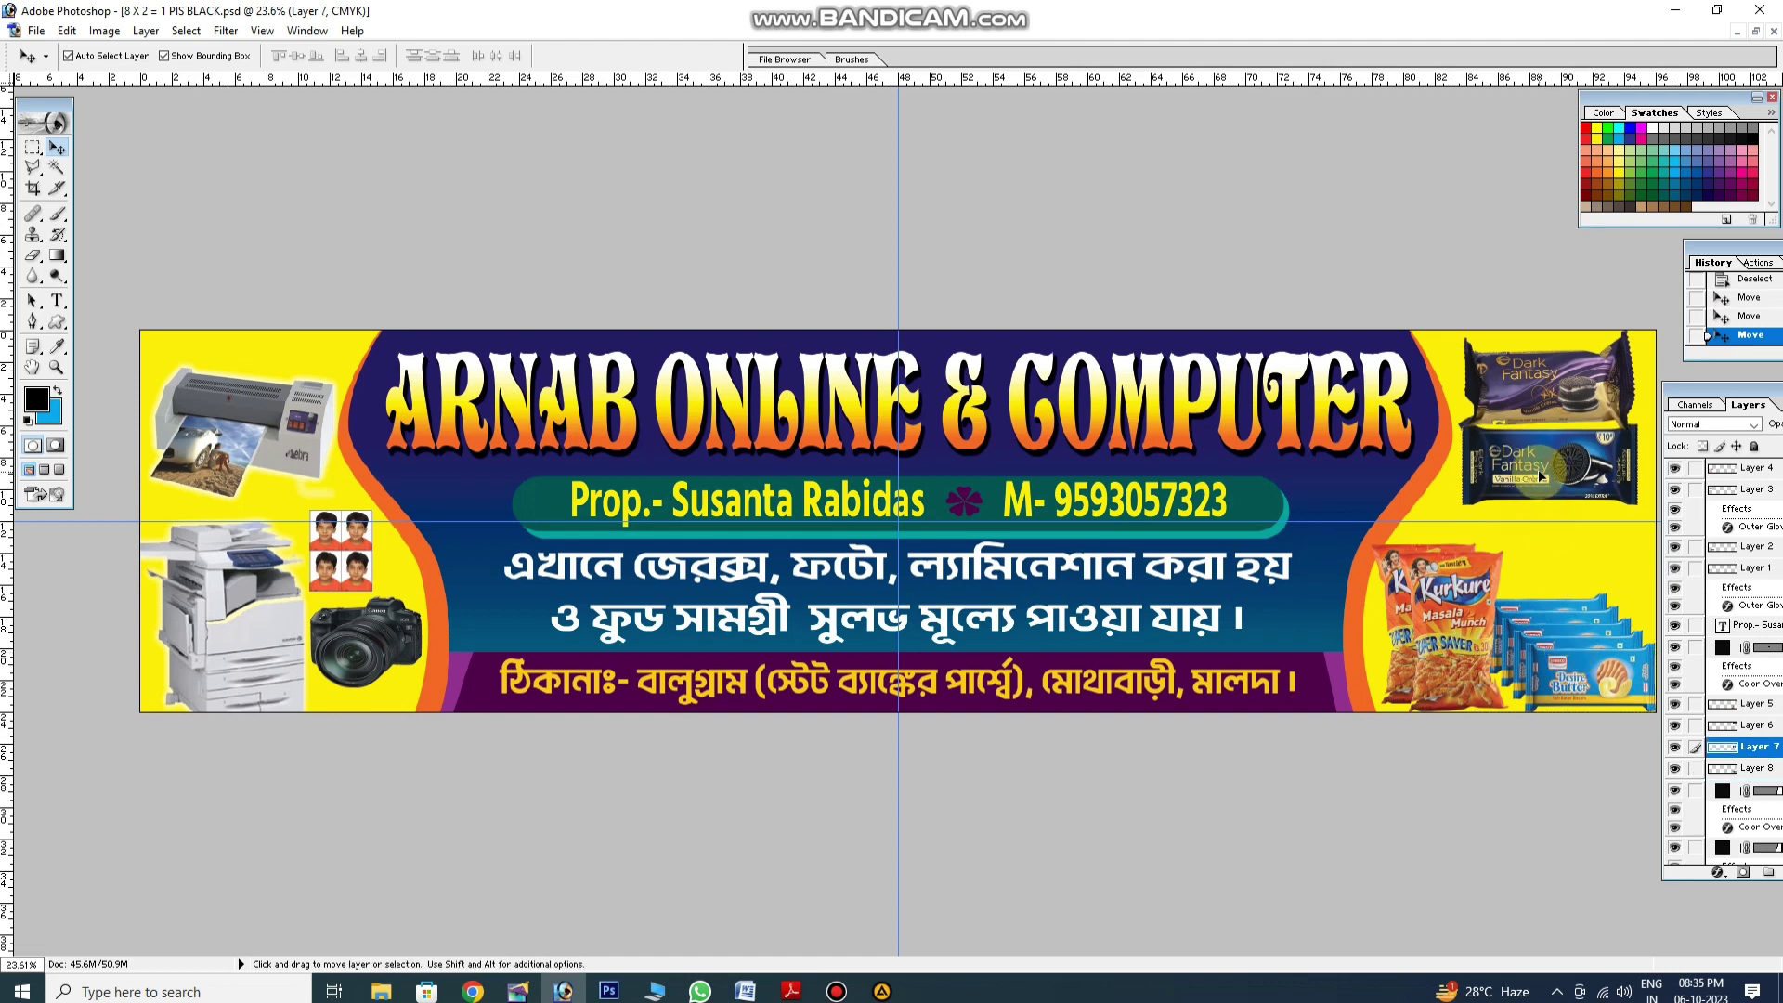
pyautogui.hotkey('ctrl', 't')
pyautogui.moveTo(1524, 393); pyautogui.dragTo(1549, 363)
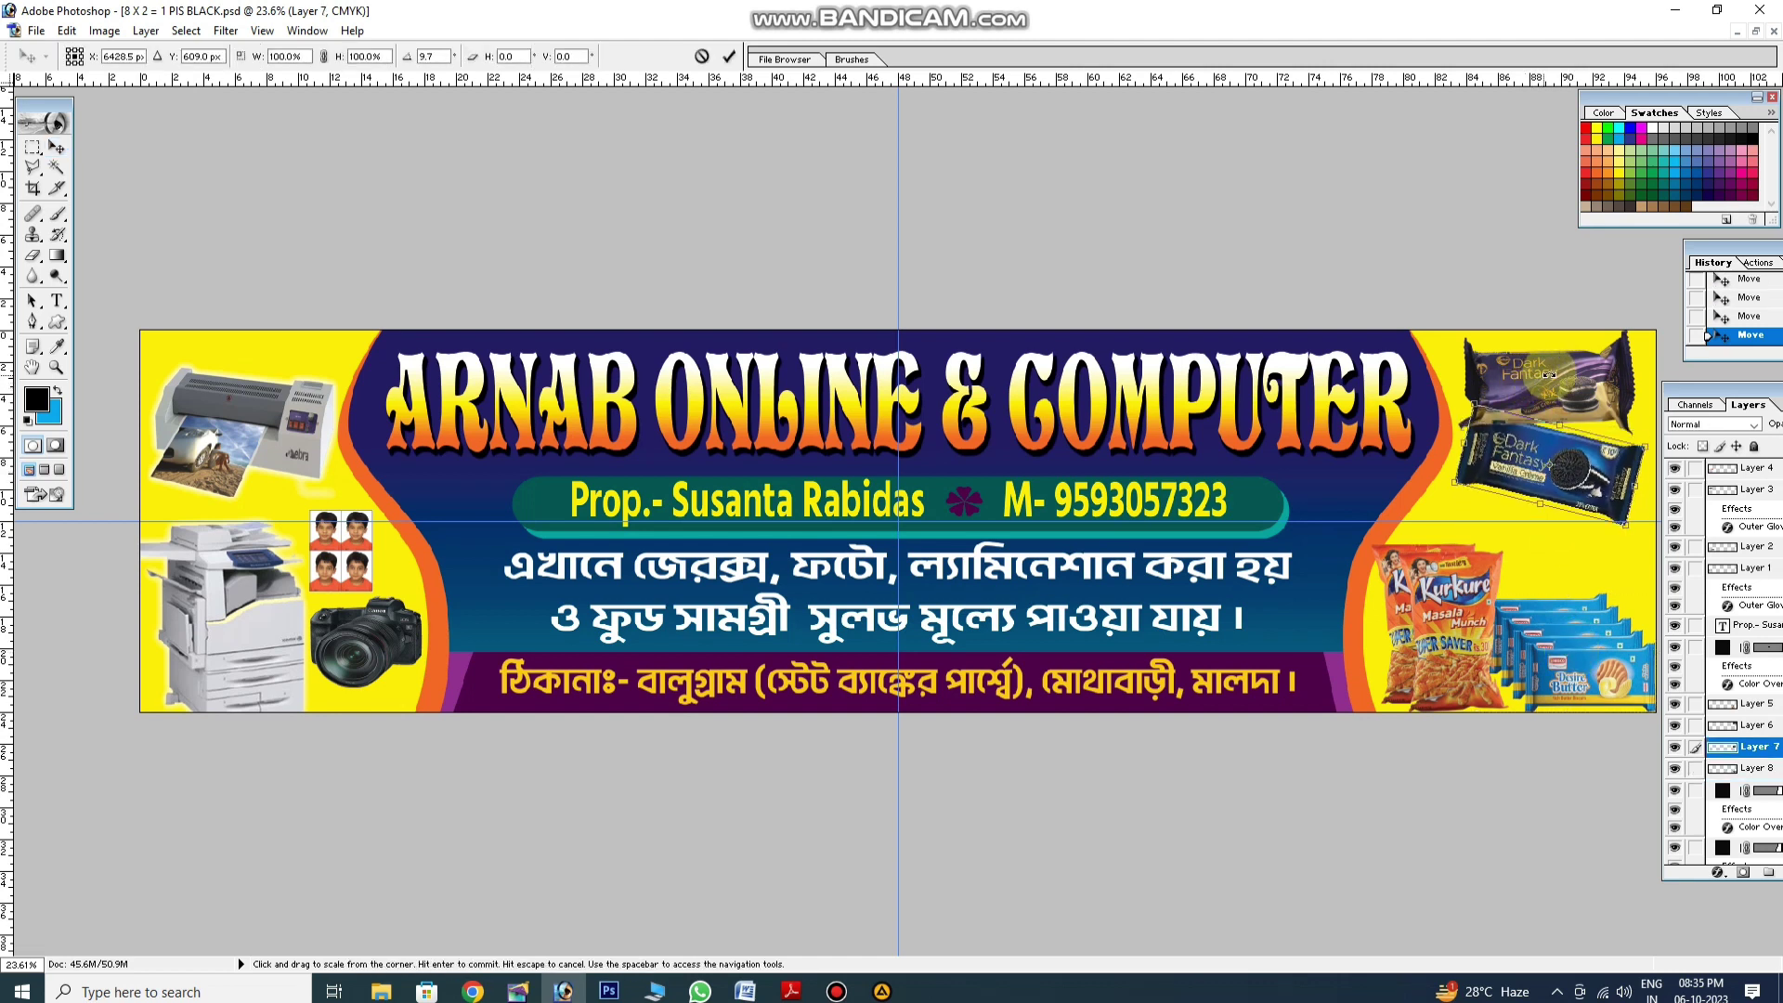
pyautogui.press('Return')
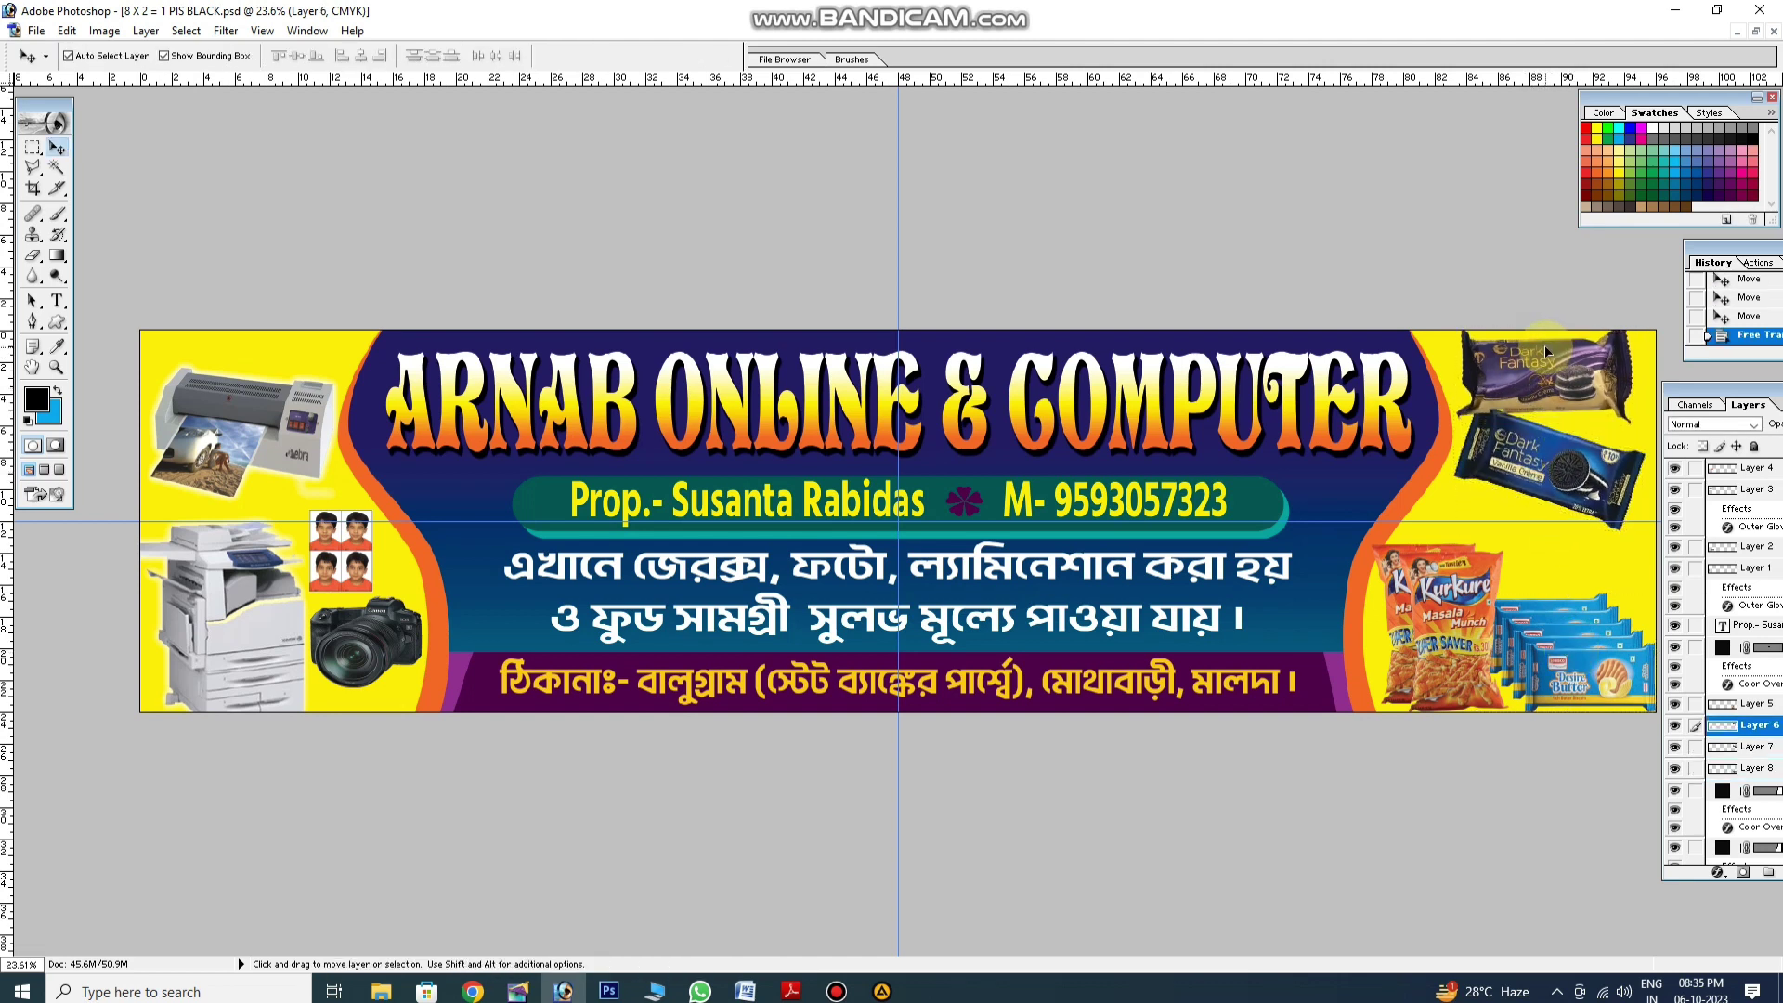
pyautogui.moveTo(1580, 478); pyautogui.dragTo(1575, 457)
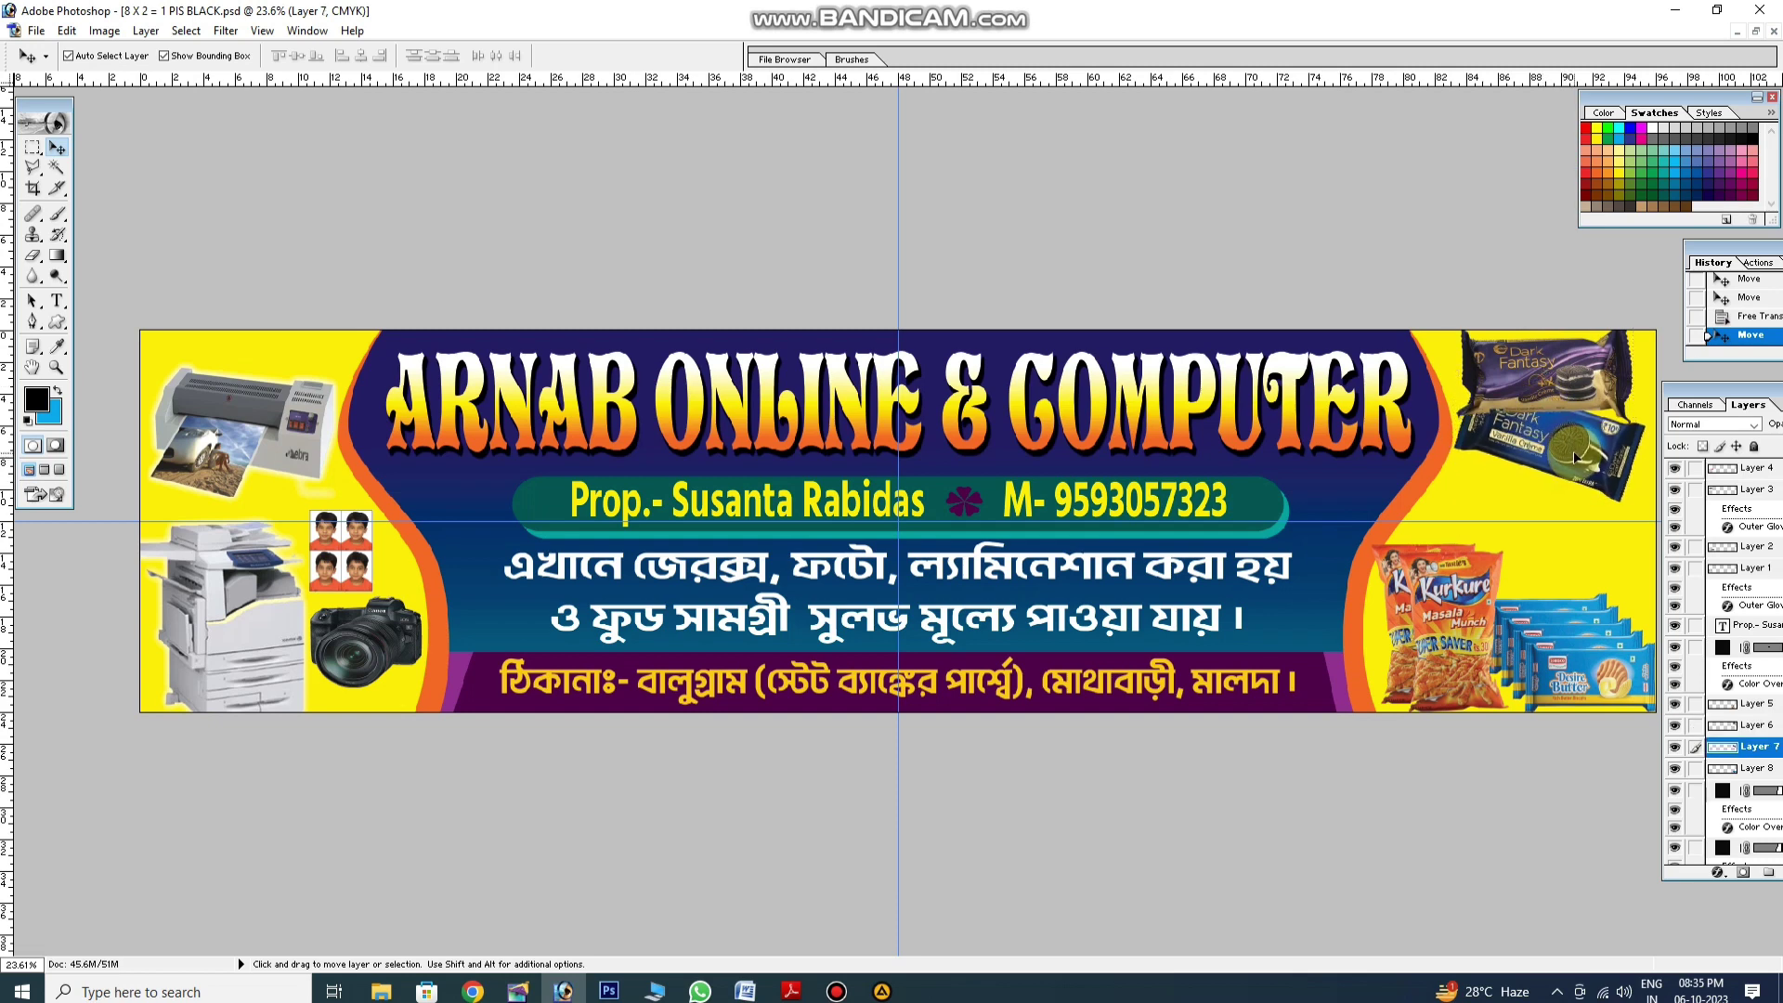
pyautogui.click(836, 992)
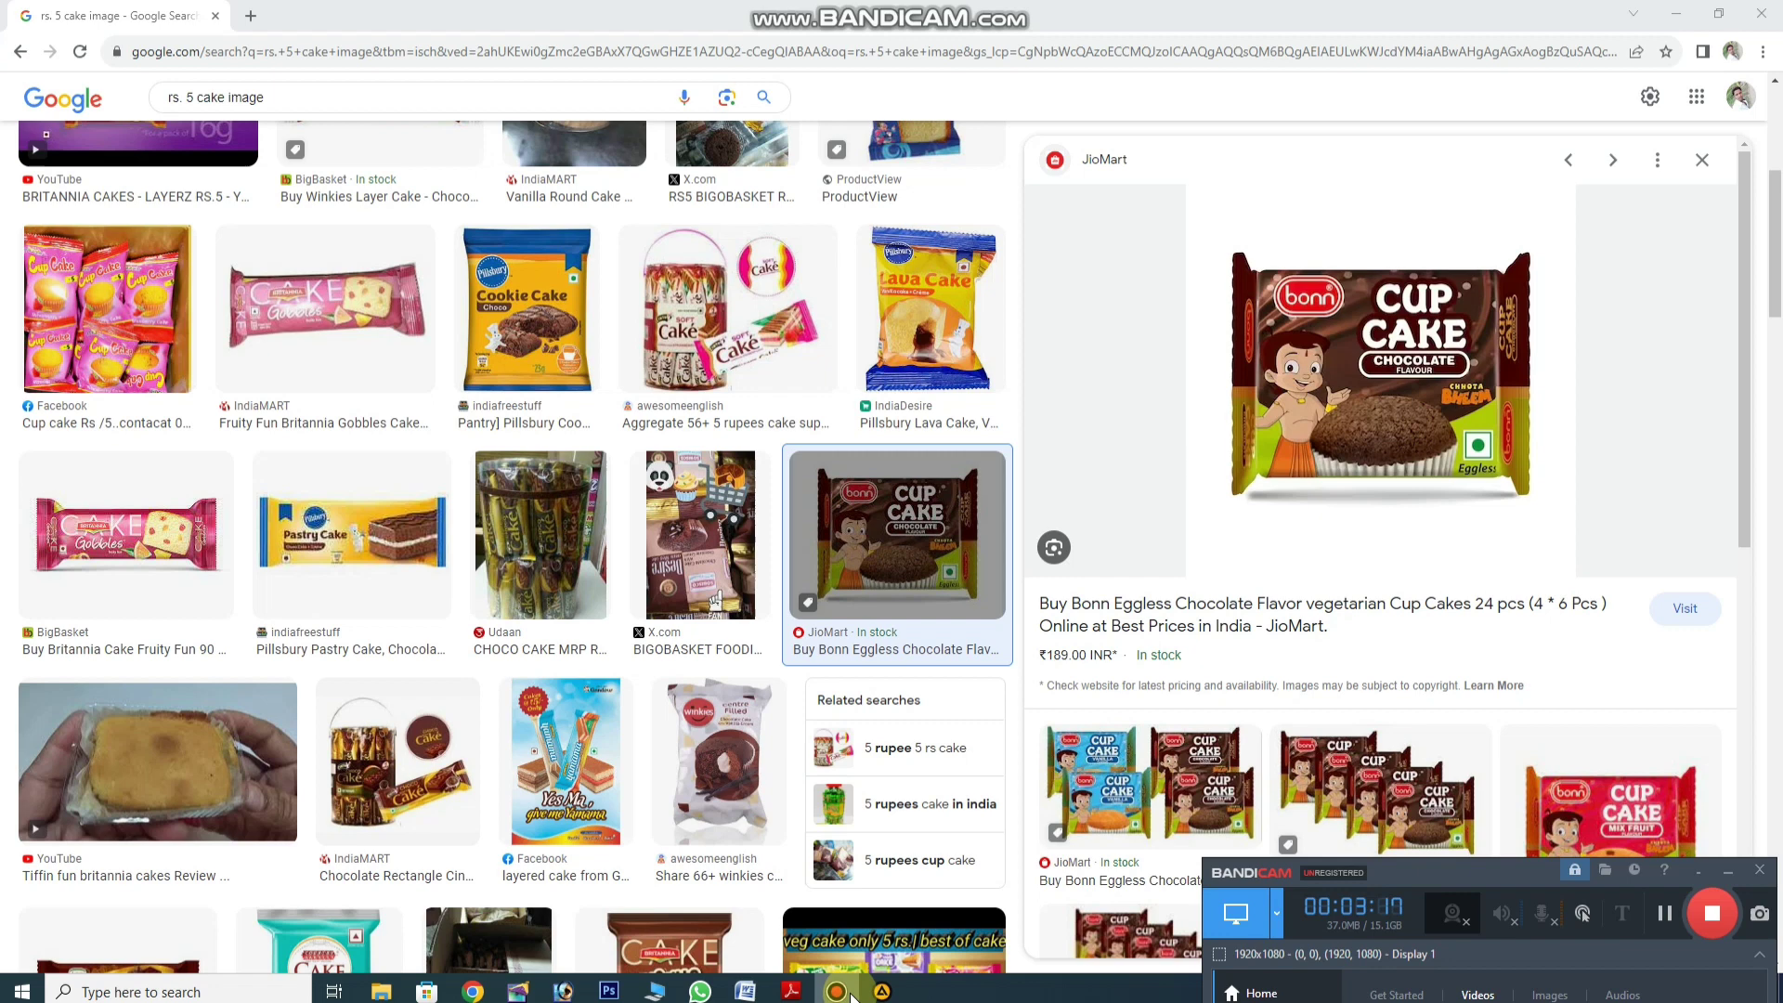
# - Copy the Bonn chocolate Cup Cake image from the cake search results
pyautogui.click(851, 995)
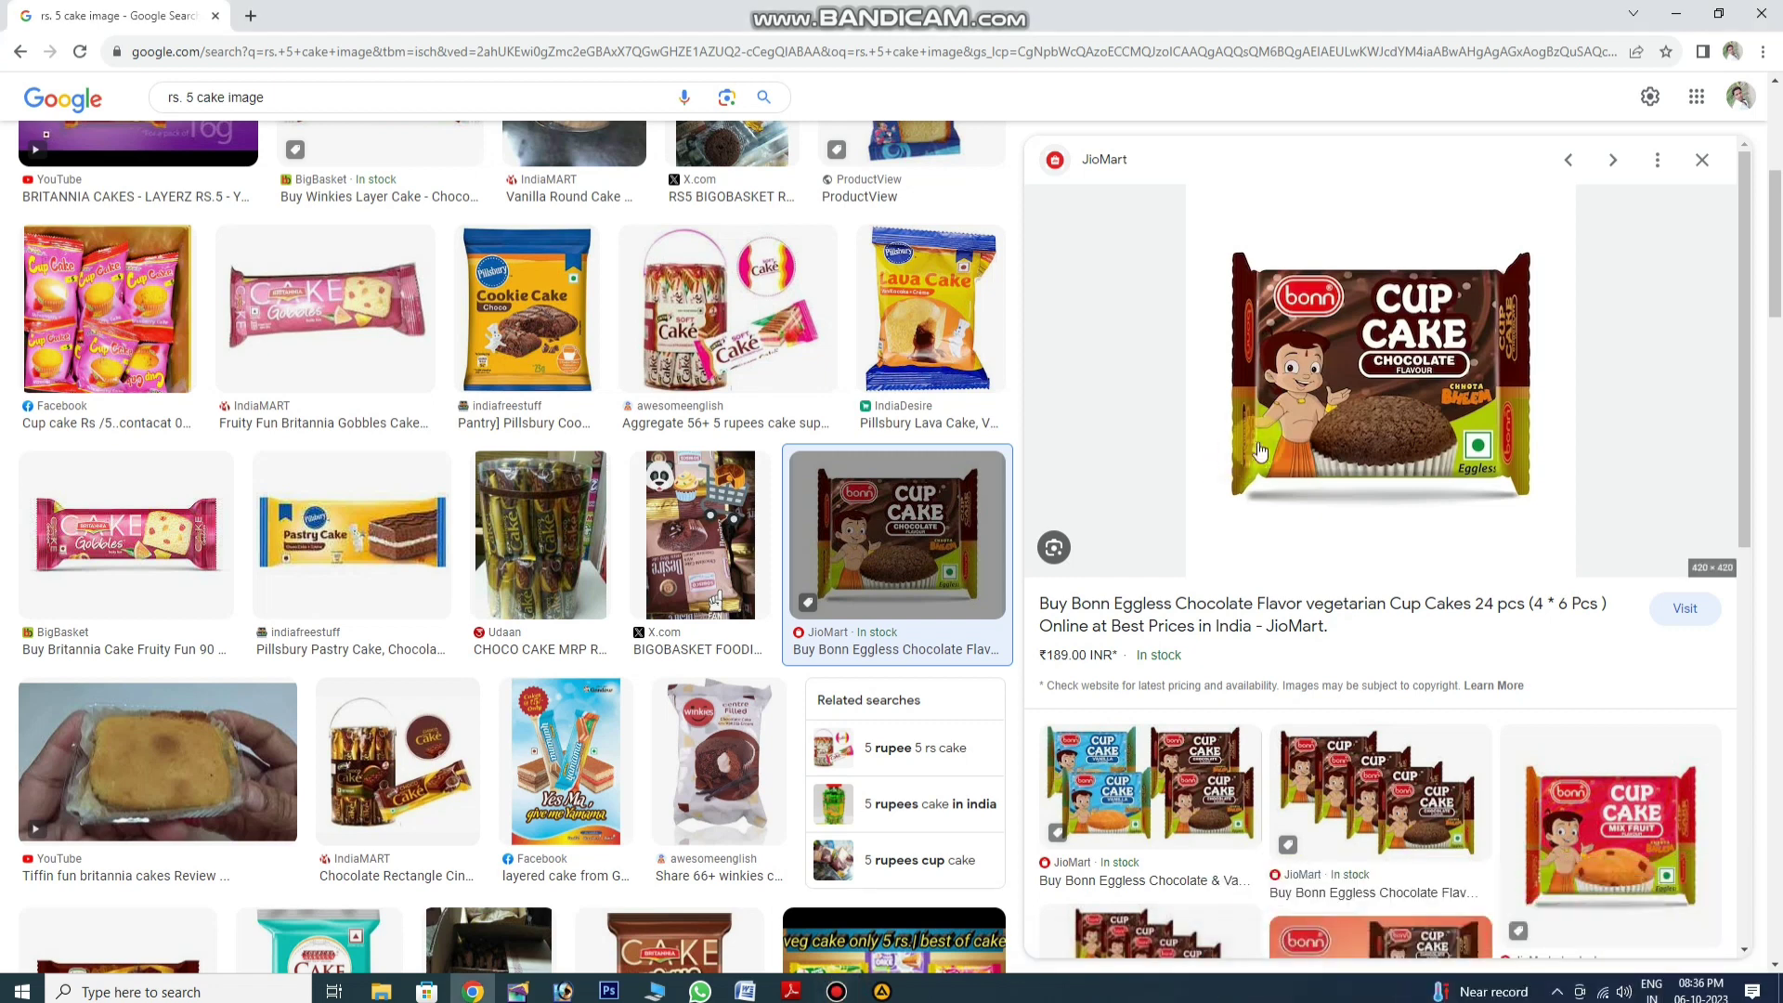
pyautogui.rightClick(1232, 388)
pyautogui.click(1319, 578)
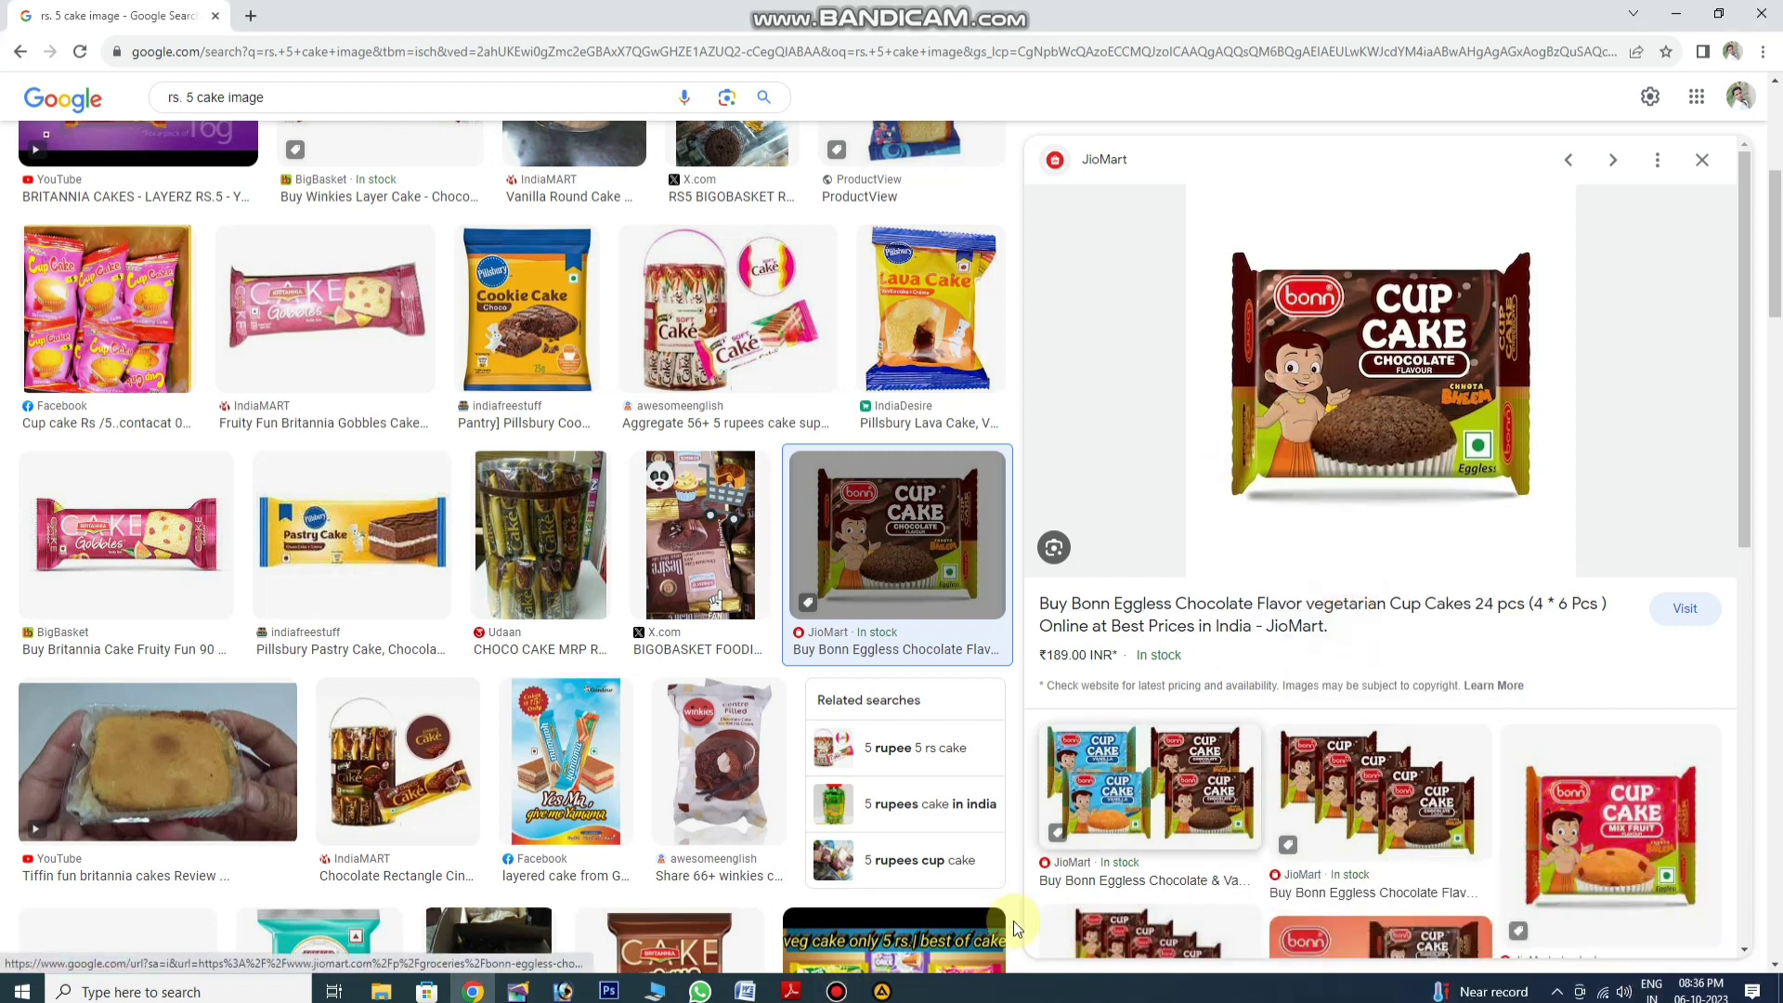
pyautogui.click(1124, 798)
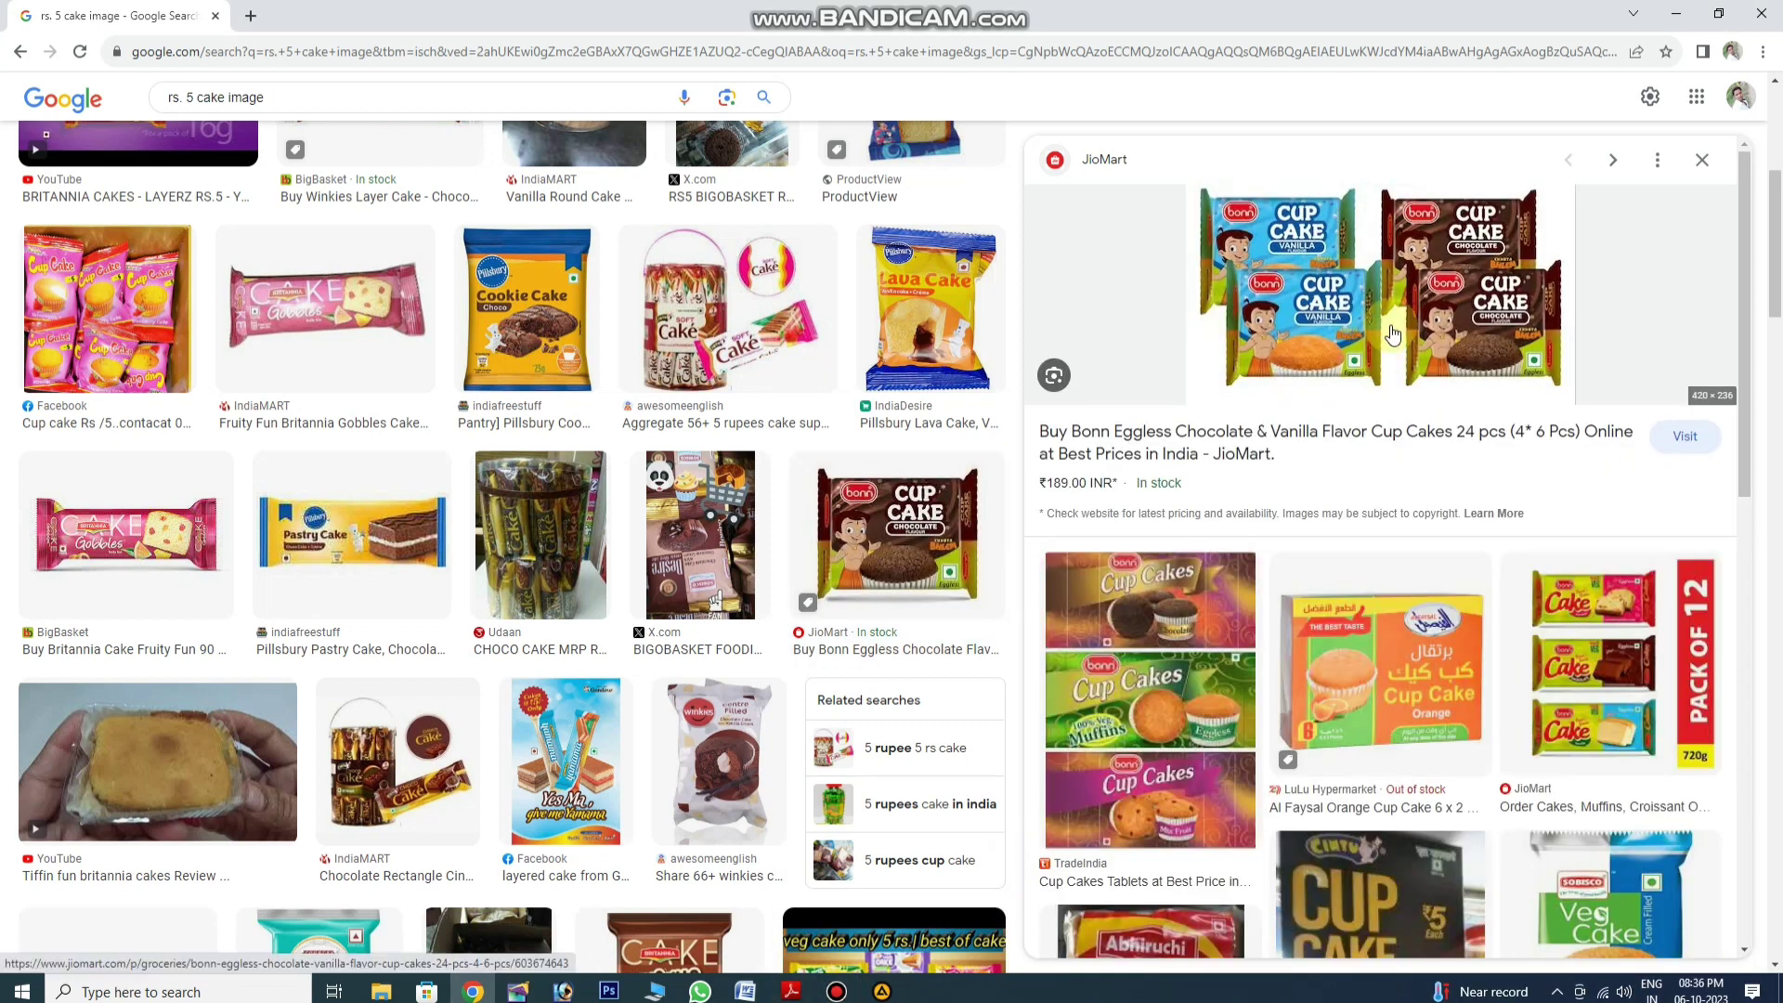
pyautogui.click(20, 51)
pyautogui.rightClick(1413, 338)
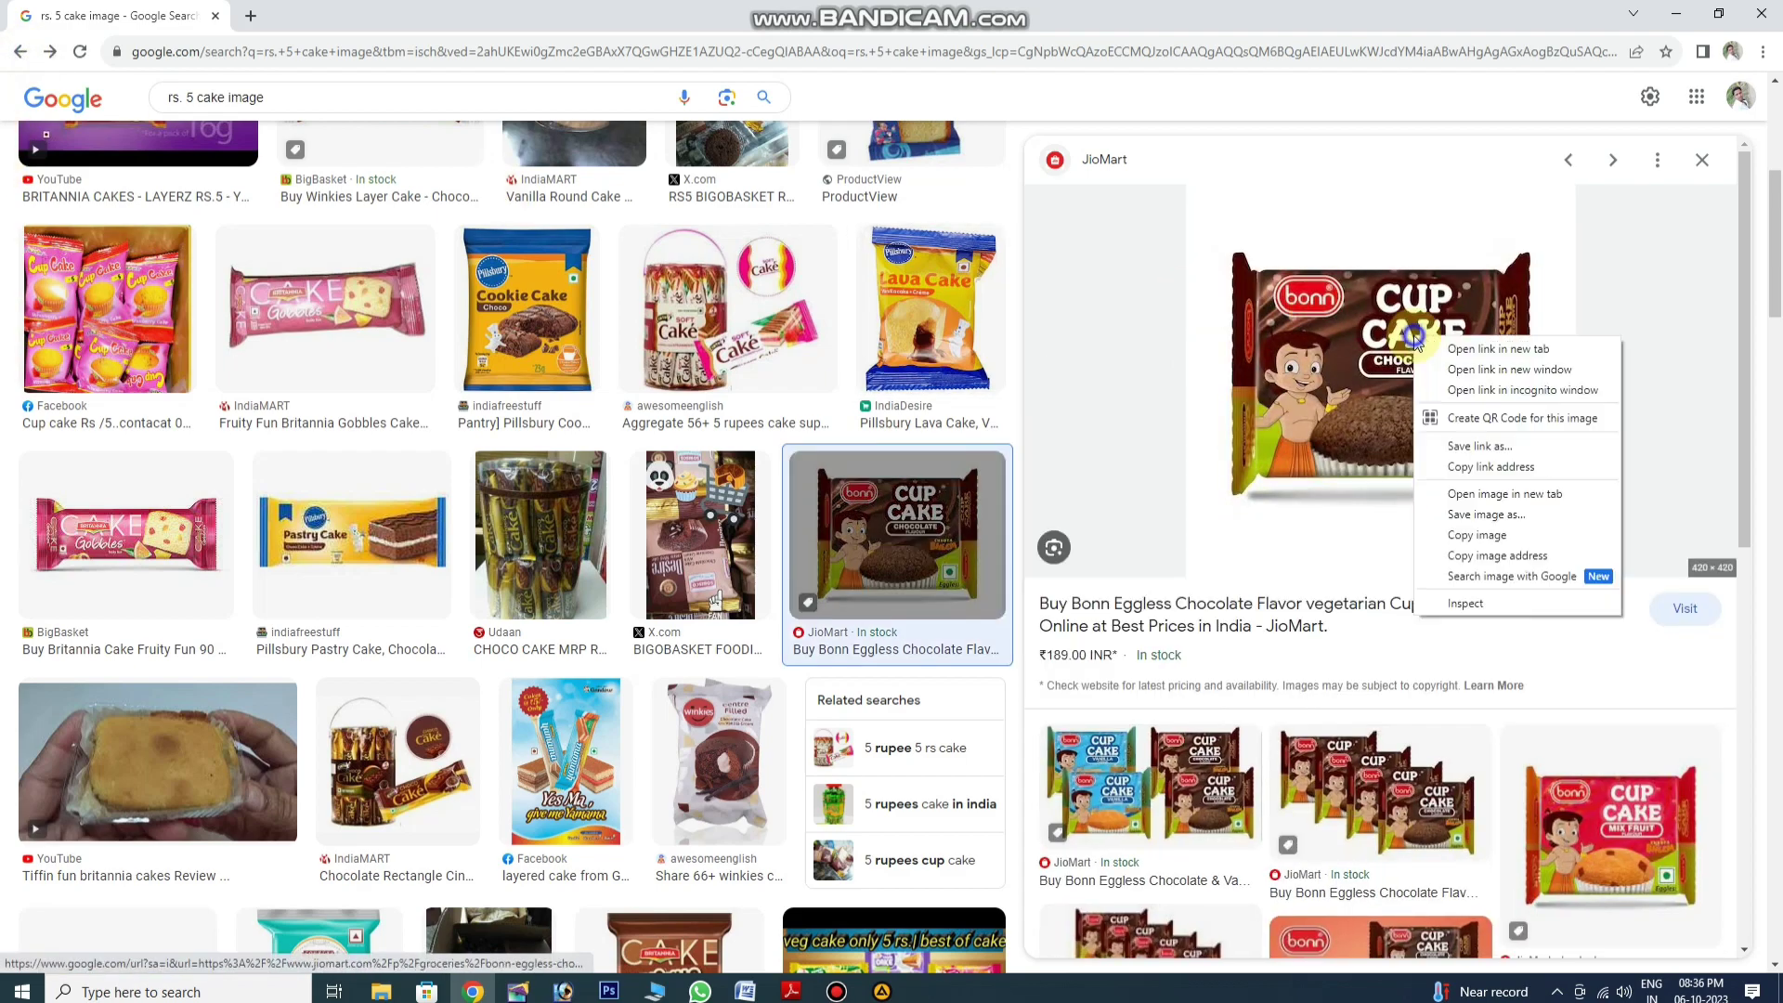
pyautogui.click(1470, 536)
# - Paste the Cup Cake image into the banner and move it to the right side
pyautogui.click(562, 992)
pyautogui.hotkey('ctrl', 'v')
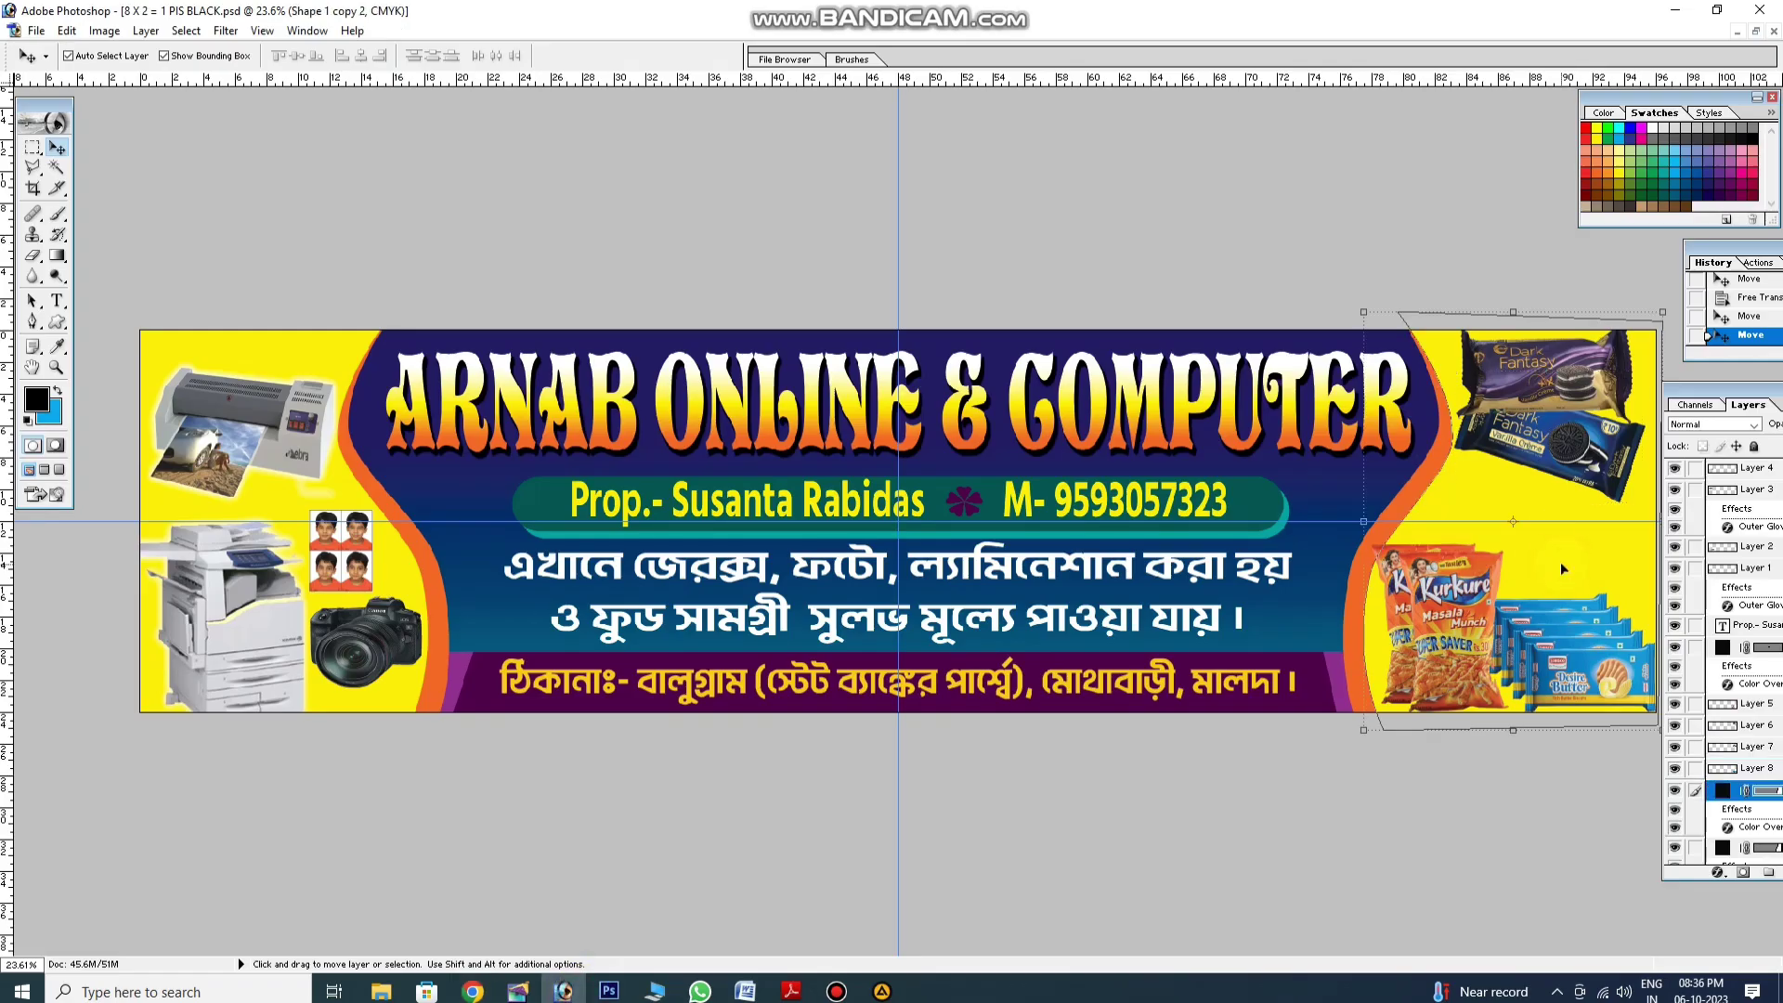
pyautogui.moveTo(919, 502); pyautogui.dragTo(1563, 533)
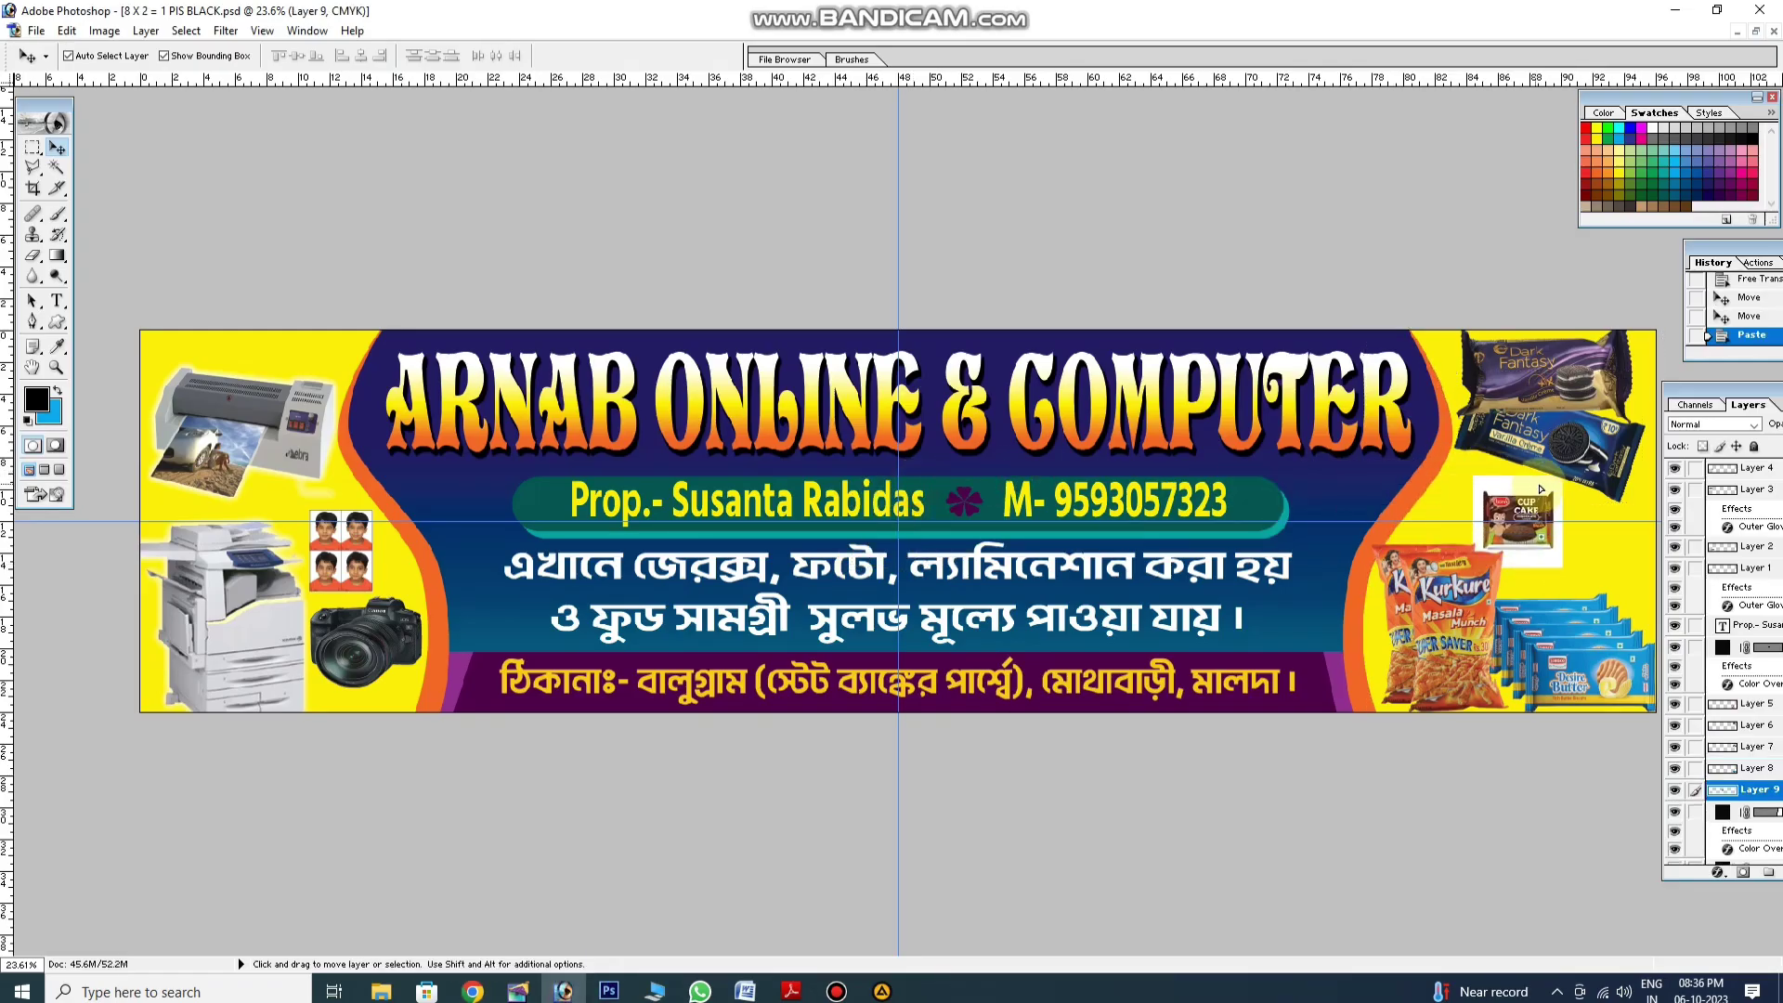
pyautogui.click(56, 167)
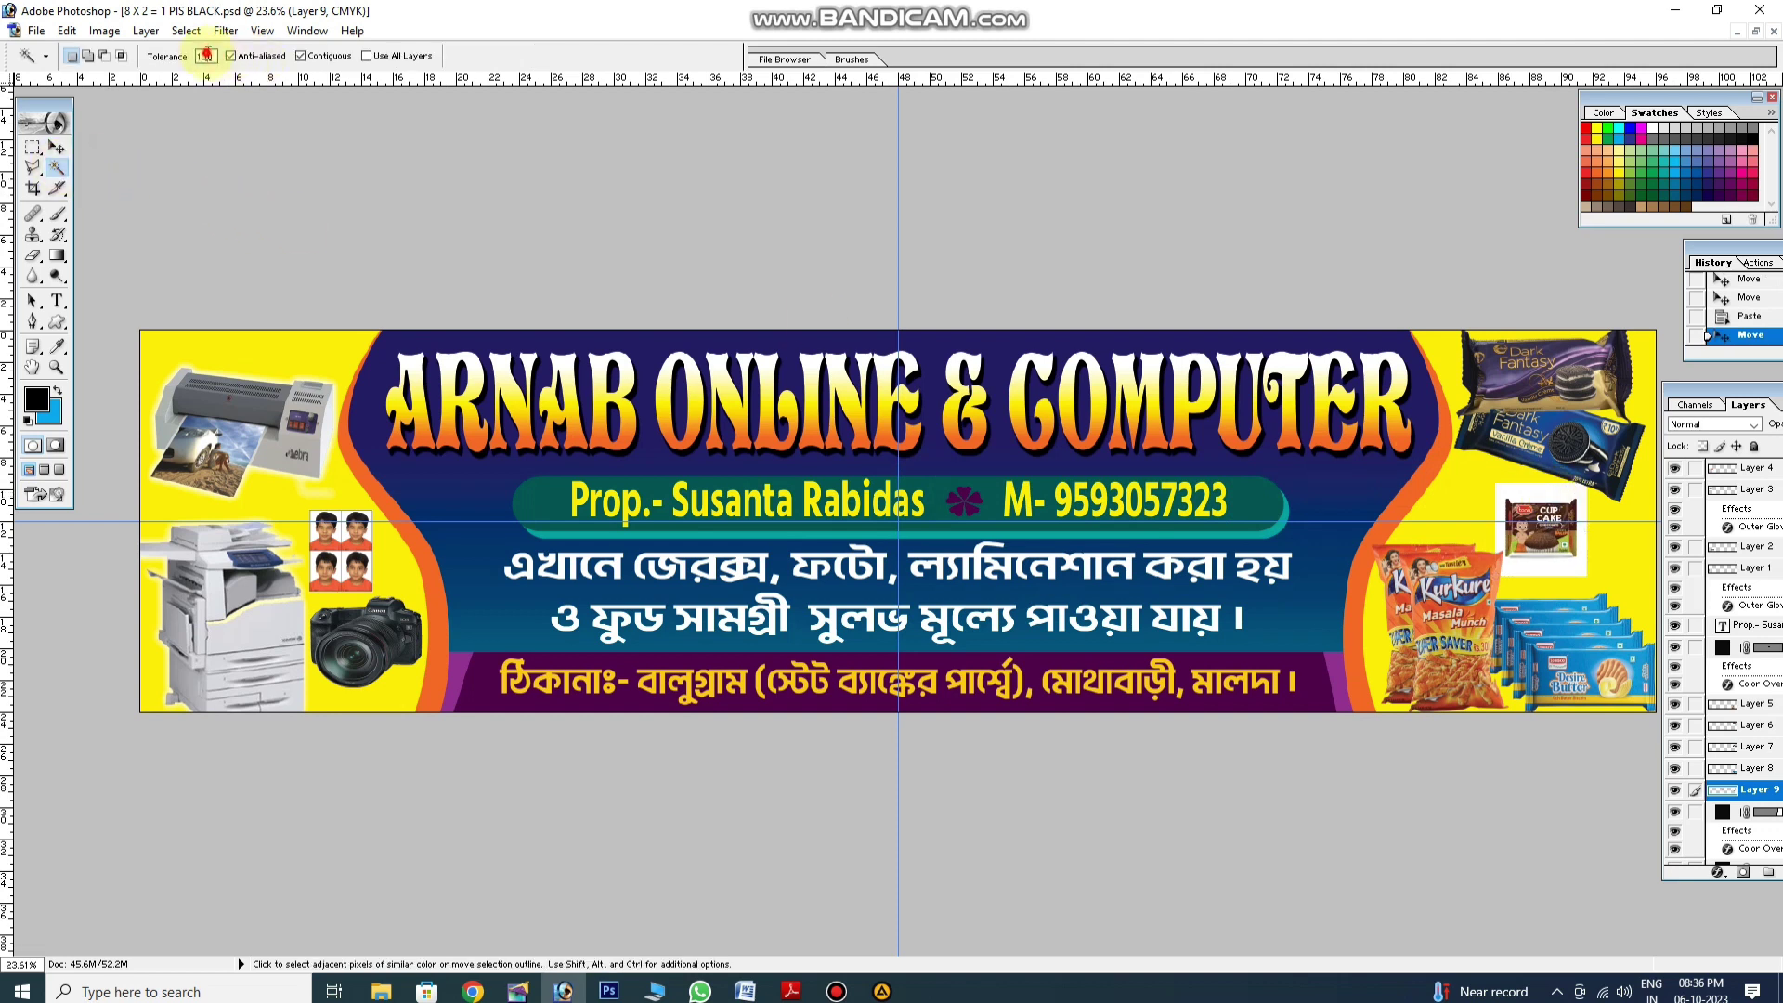
pyautogui.click(1541, 570)
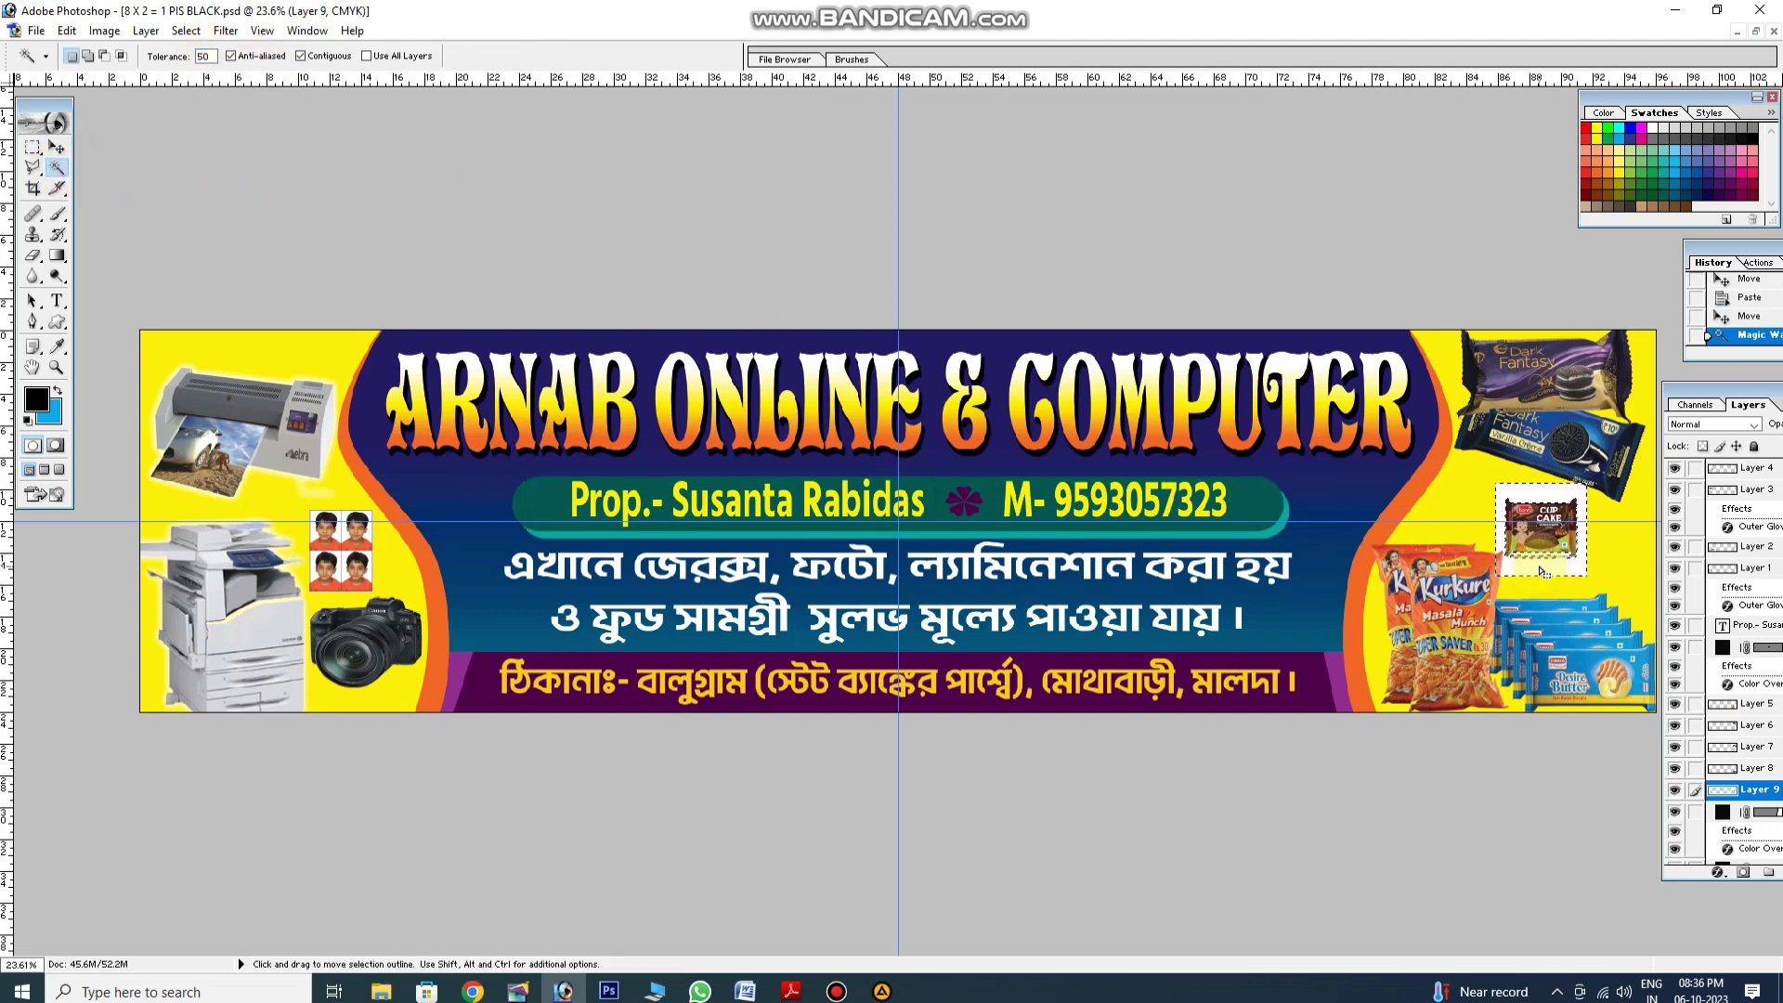
# - Remove the white background around the Cup Cake pack
pyautogui.hotkey('ctrl', 'd')
pyautogui.write('25')
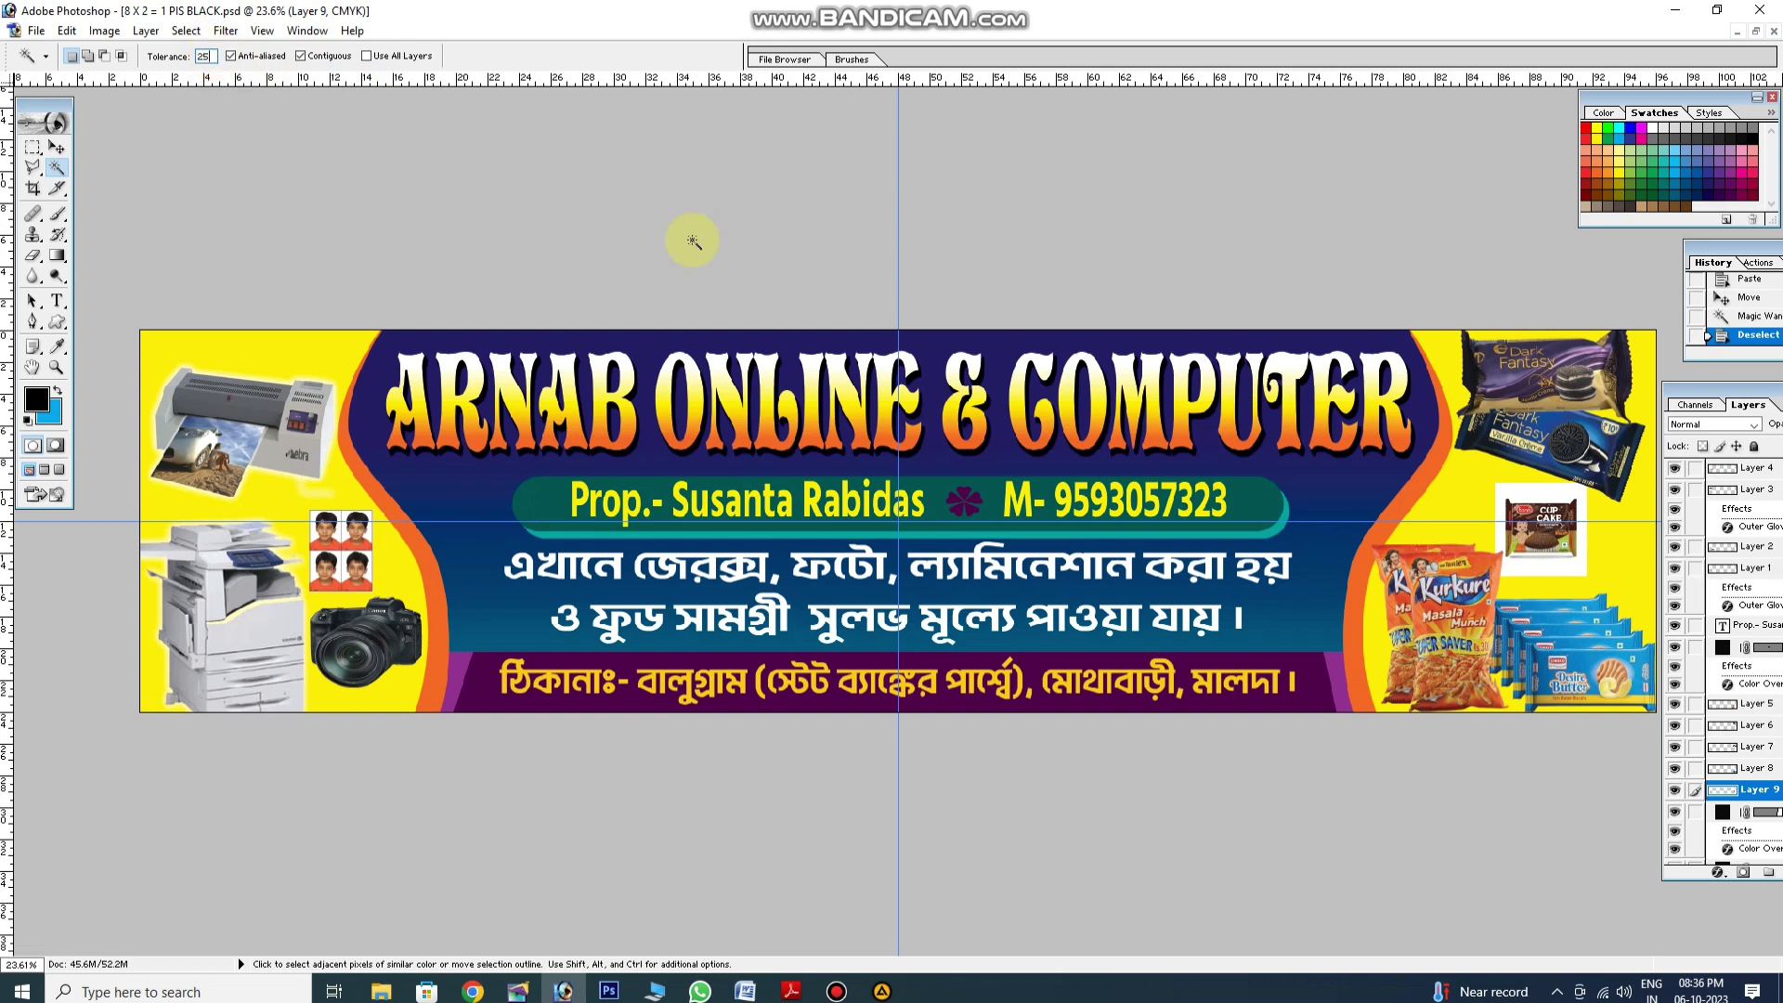
pyautogui.click(1509, 489)
pyautogui.hotkey('ctrl', 'd')
pyautogui.click(811, 245)
pyautogui.write('6')
pyautogui.click(1538, 573)
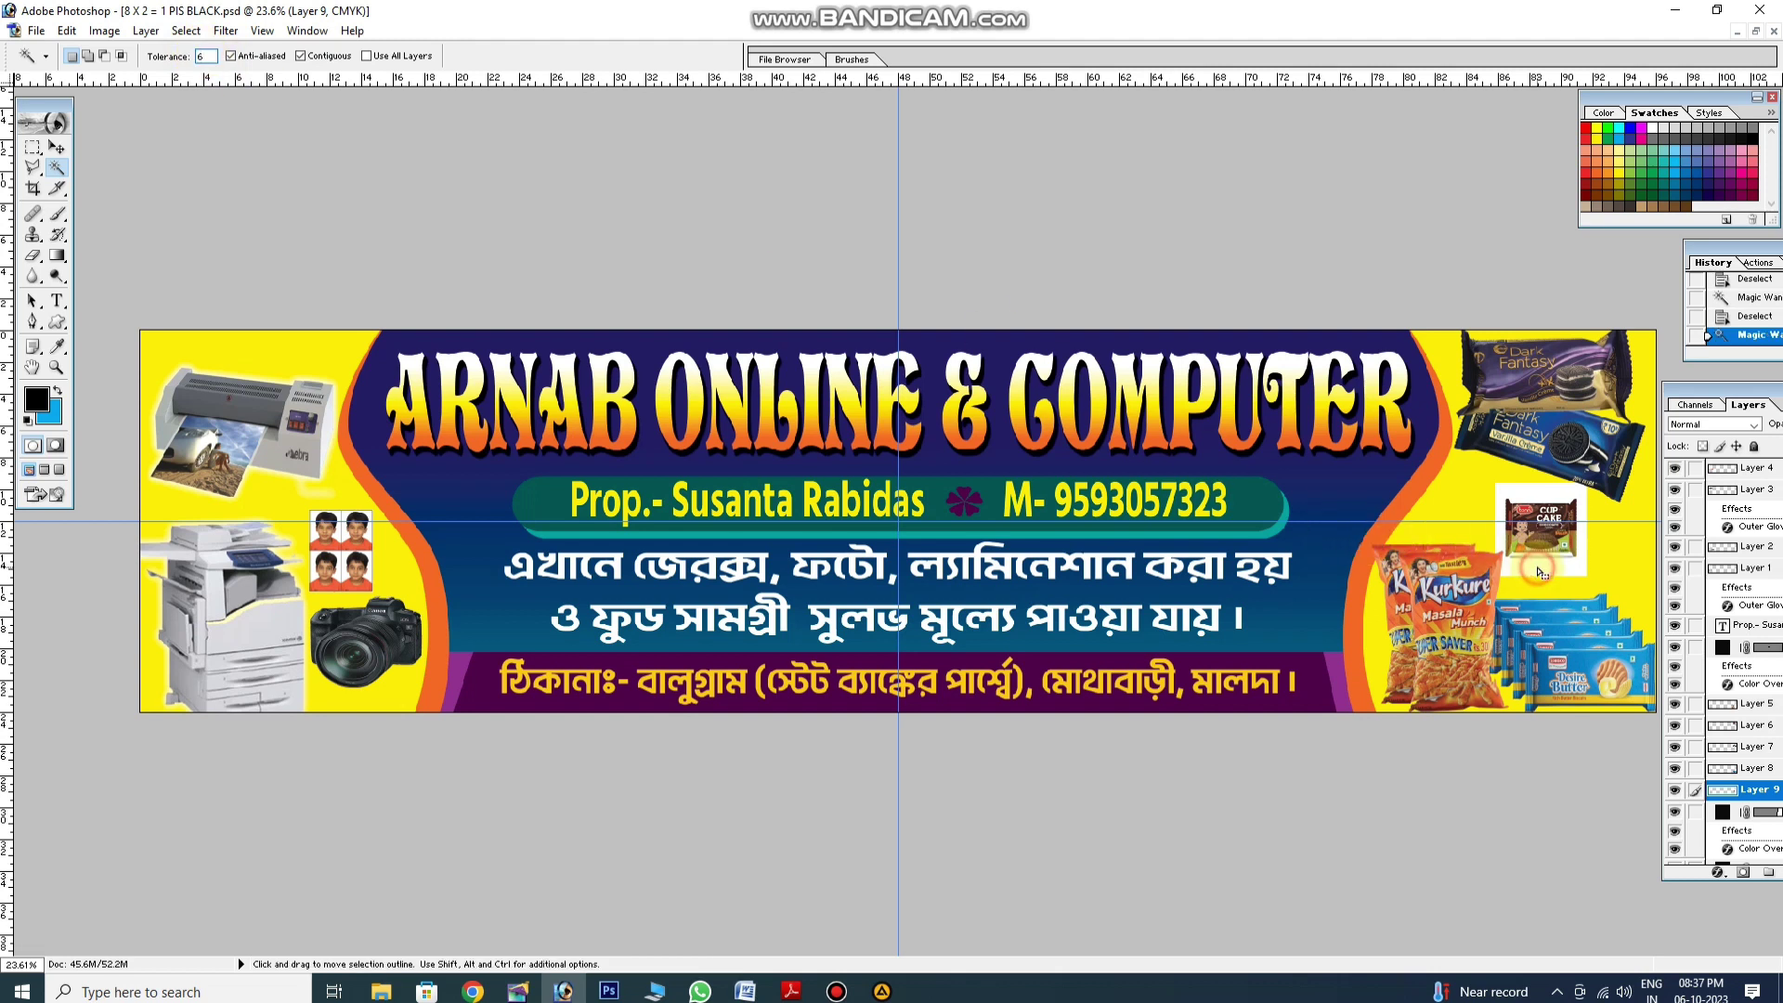
pyautogui.press('Delete')
pyautogui.hotkey('ctrl', 'd')
# - Enlarge the Cup Cake pack to about 182% and nudge it right and up
pyautogui.click(67, 147)
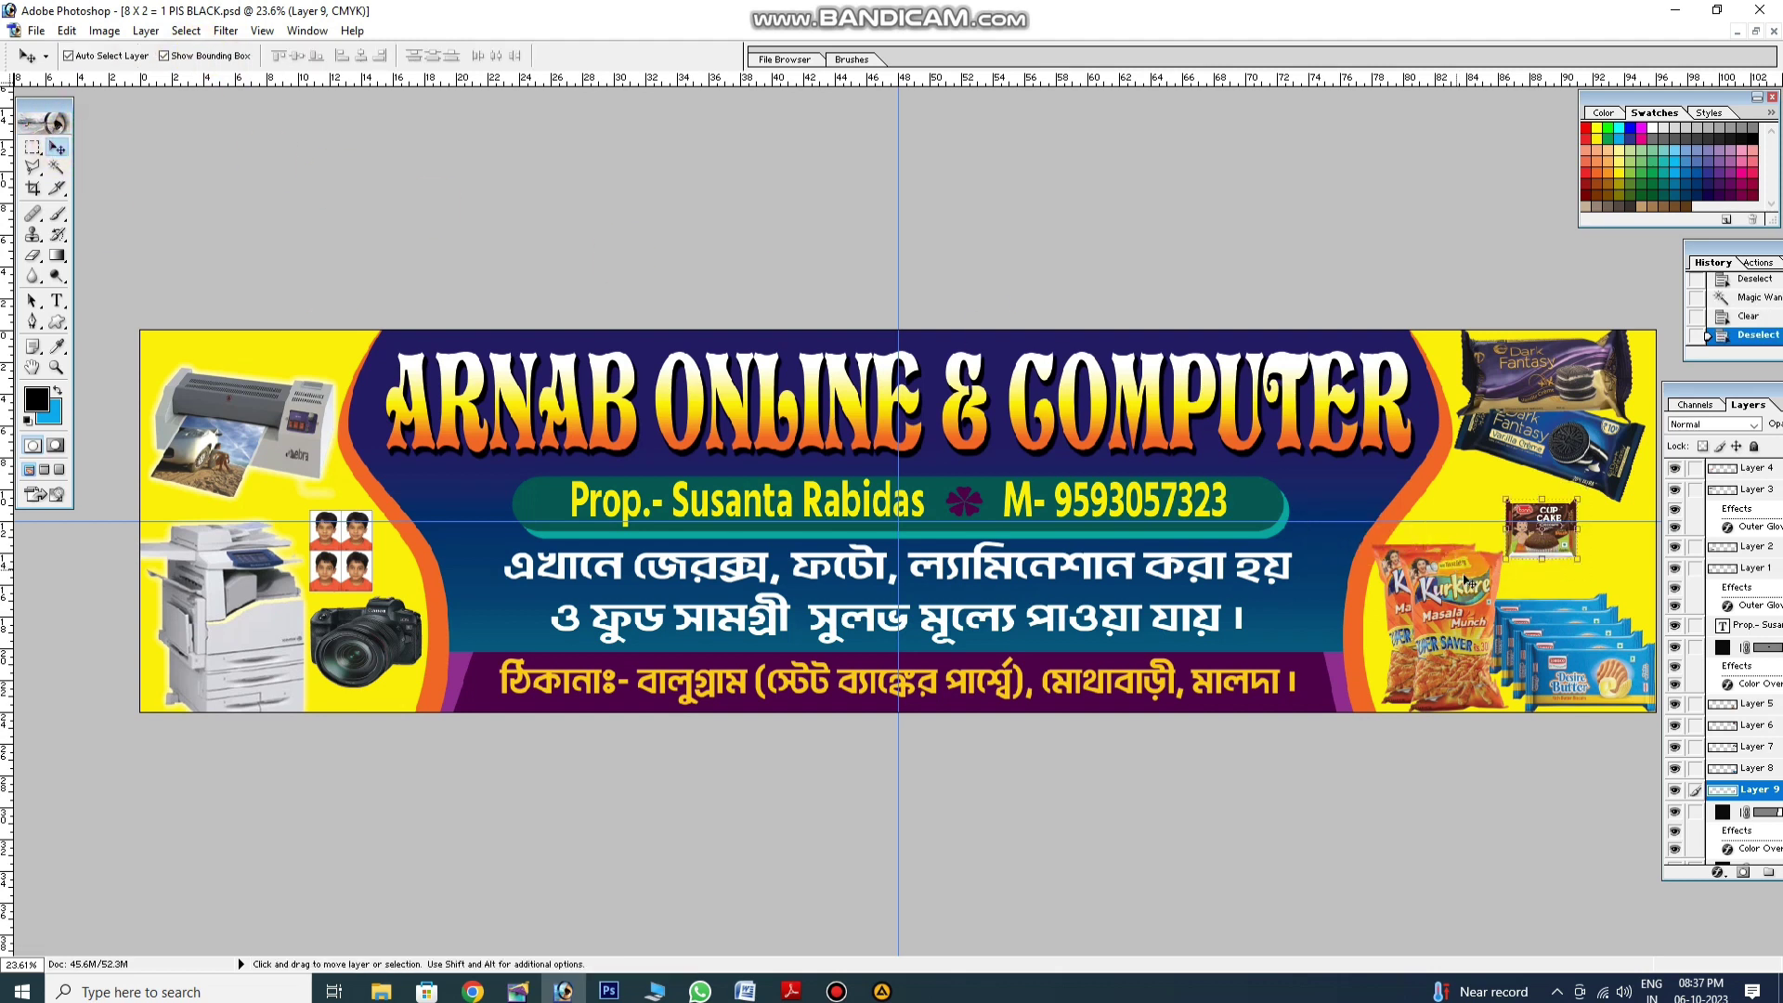
pyautogui.moveTo(1578, 559); pyautogui.dragTo(1663, 595)
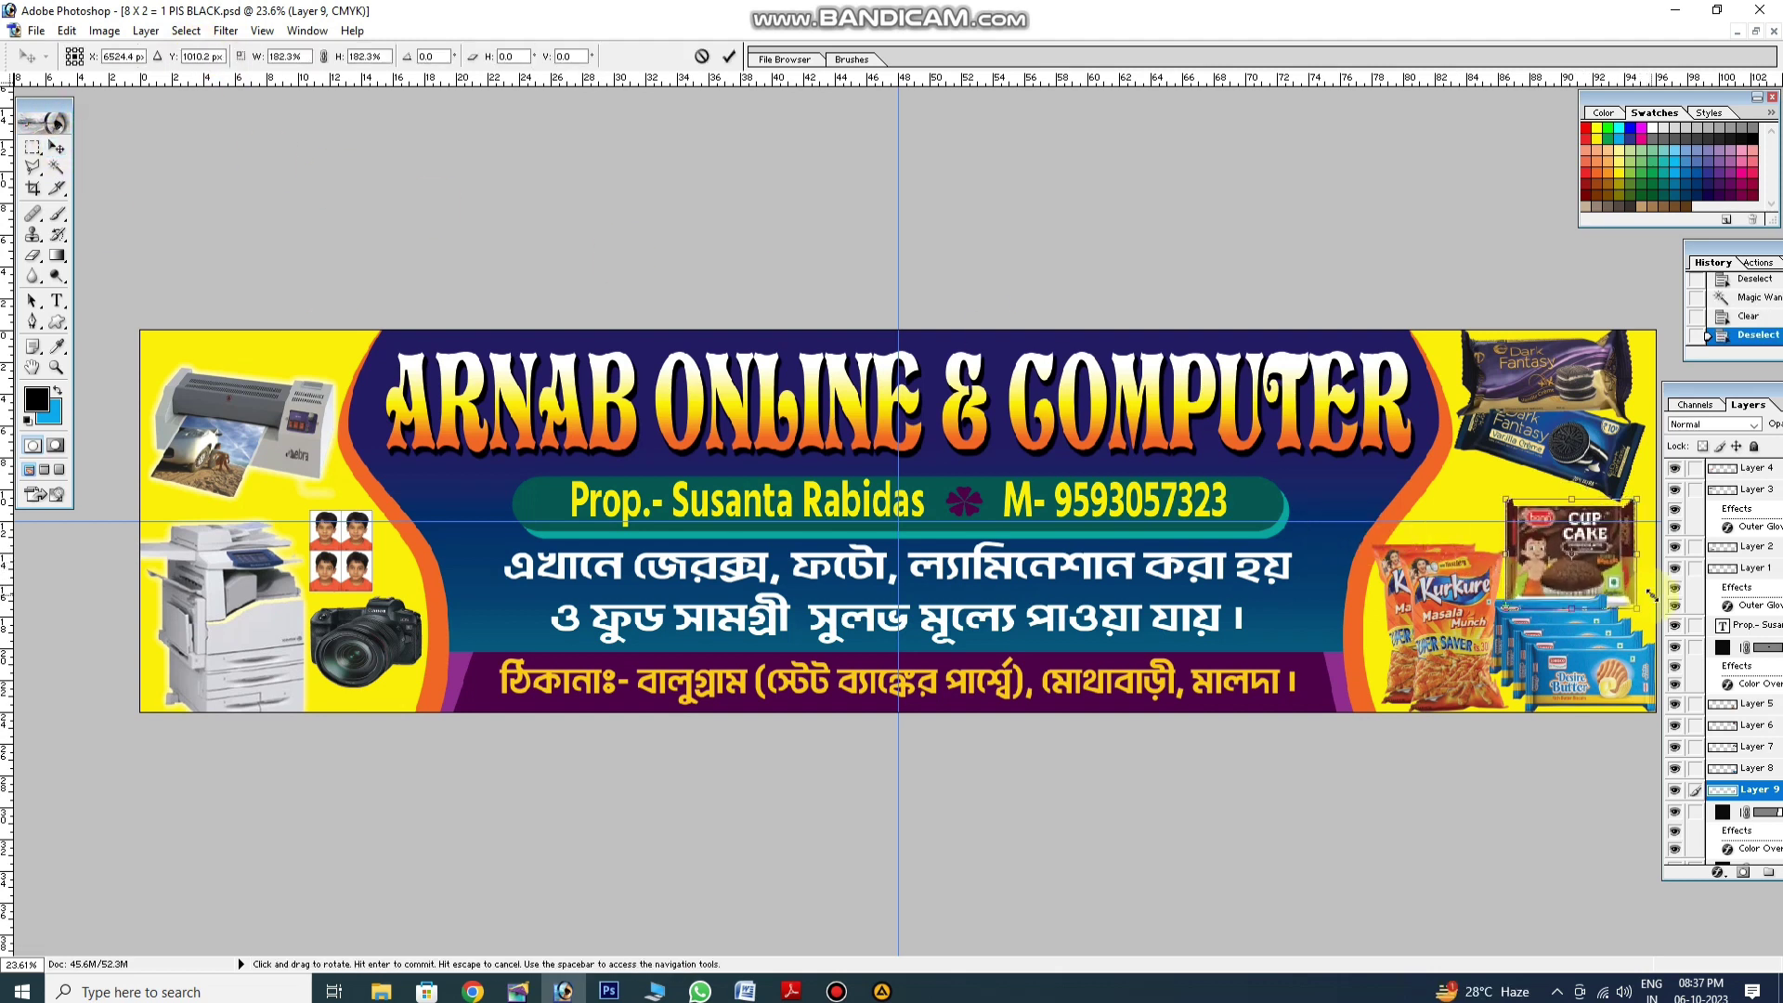
pyautogui.press('Return')
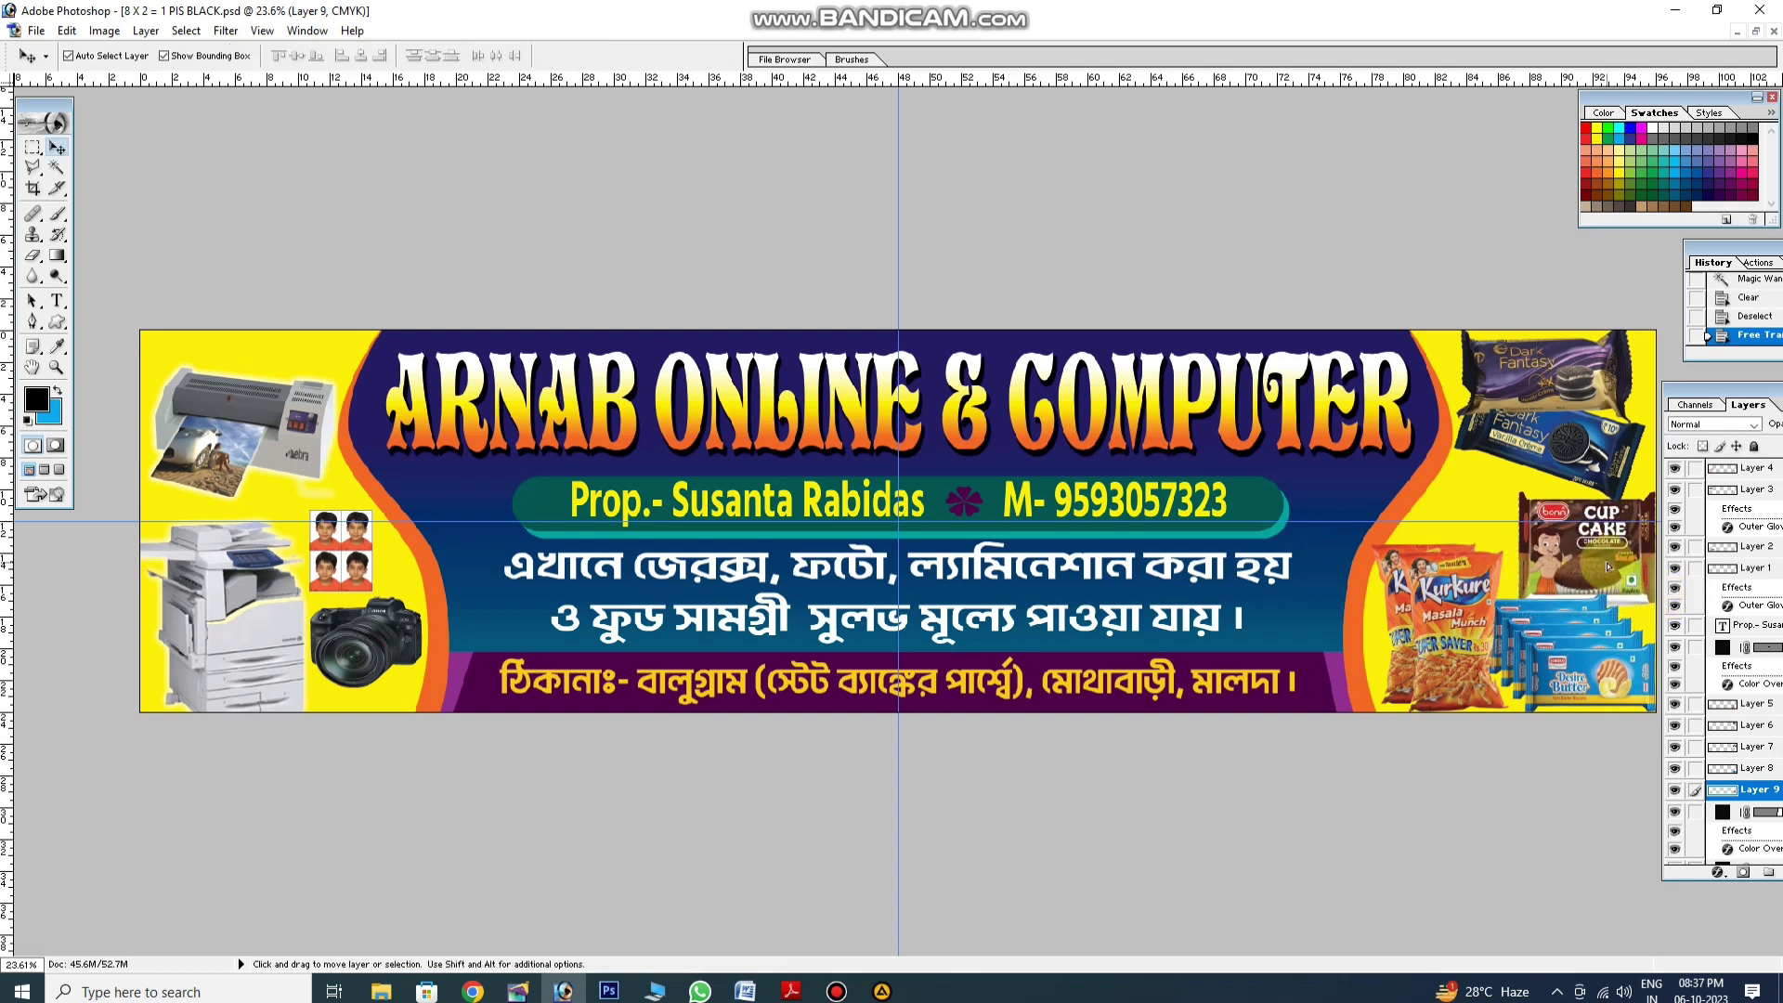
pyautogui.moveTo(1598, 576); pyautogui.dragTo(1609, 568)
pyautogui.hotkey('alt', 'Tab')
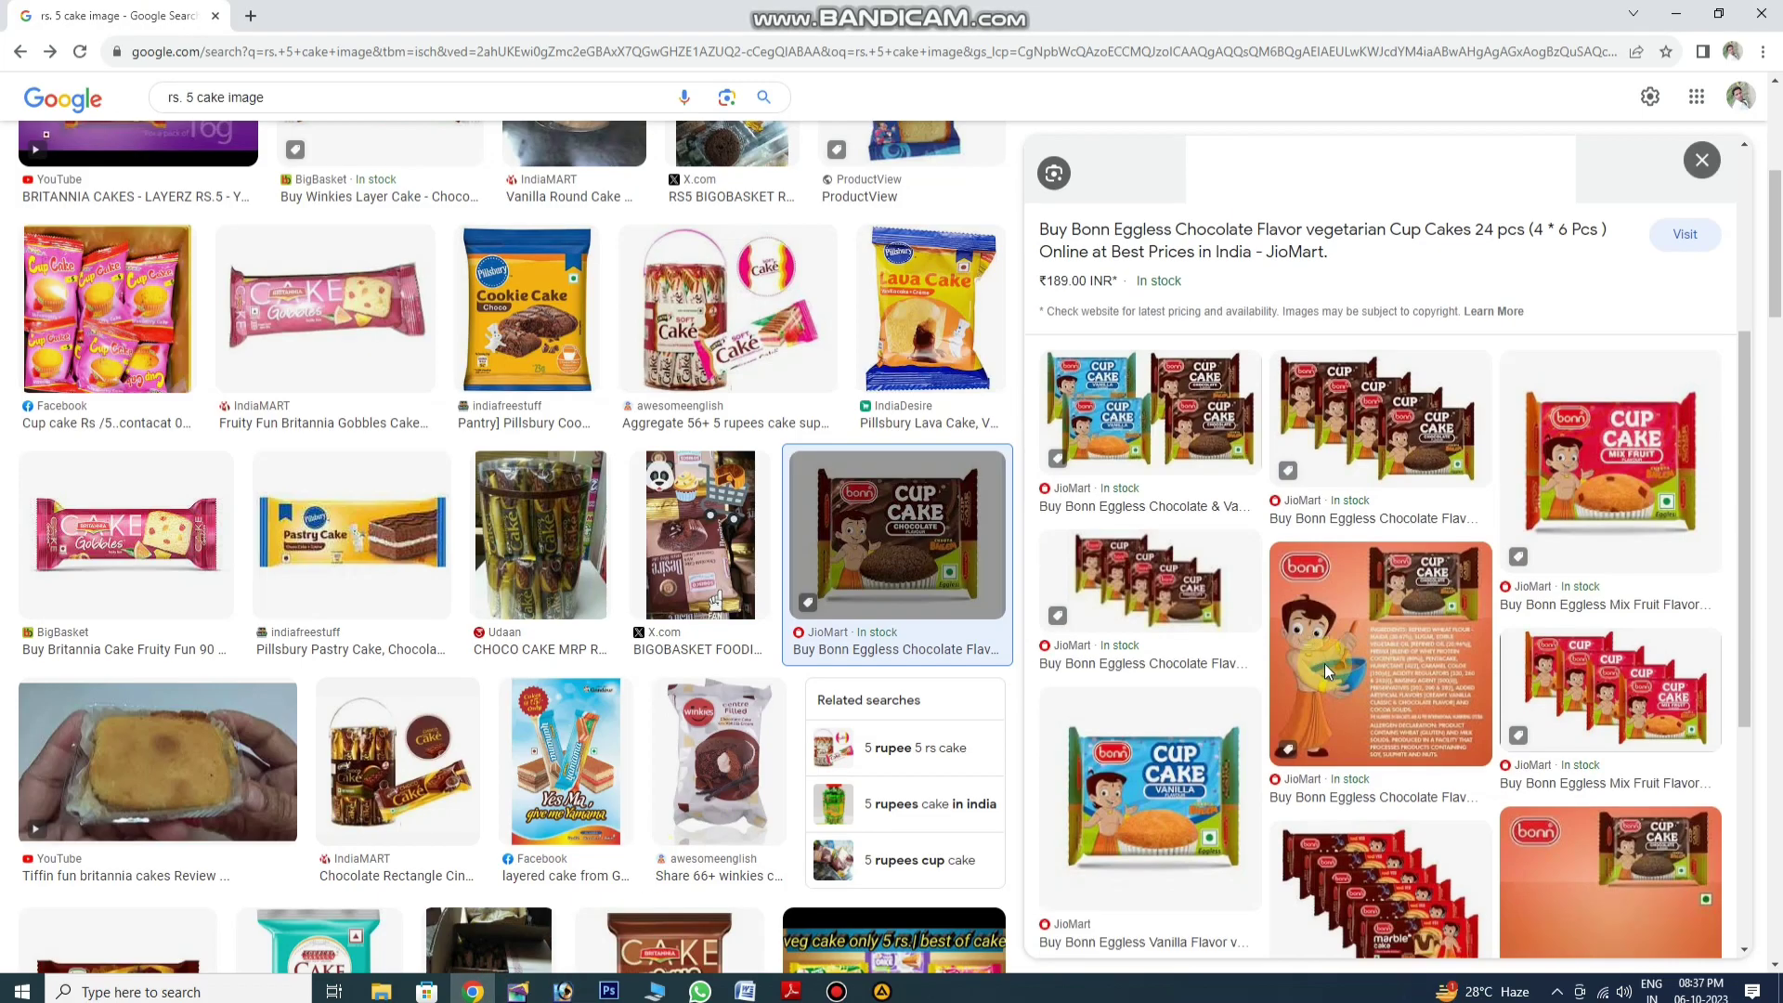
# - Copy the Rectangular Chocolate Fete Cake result and paste it into the banner's centre
pyautogui.scroll(-2, 546, 788)
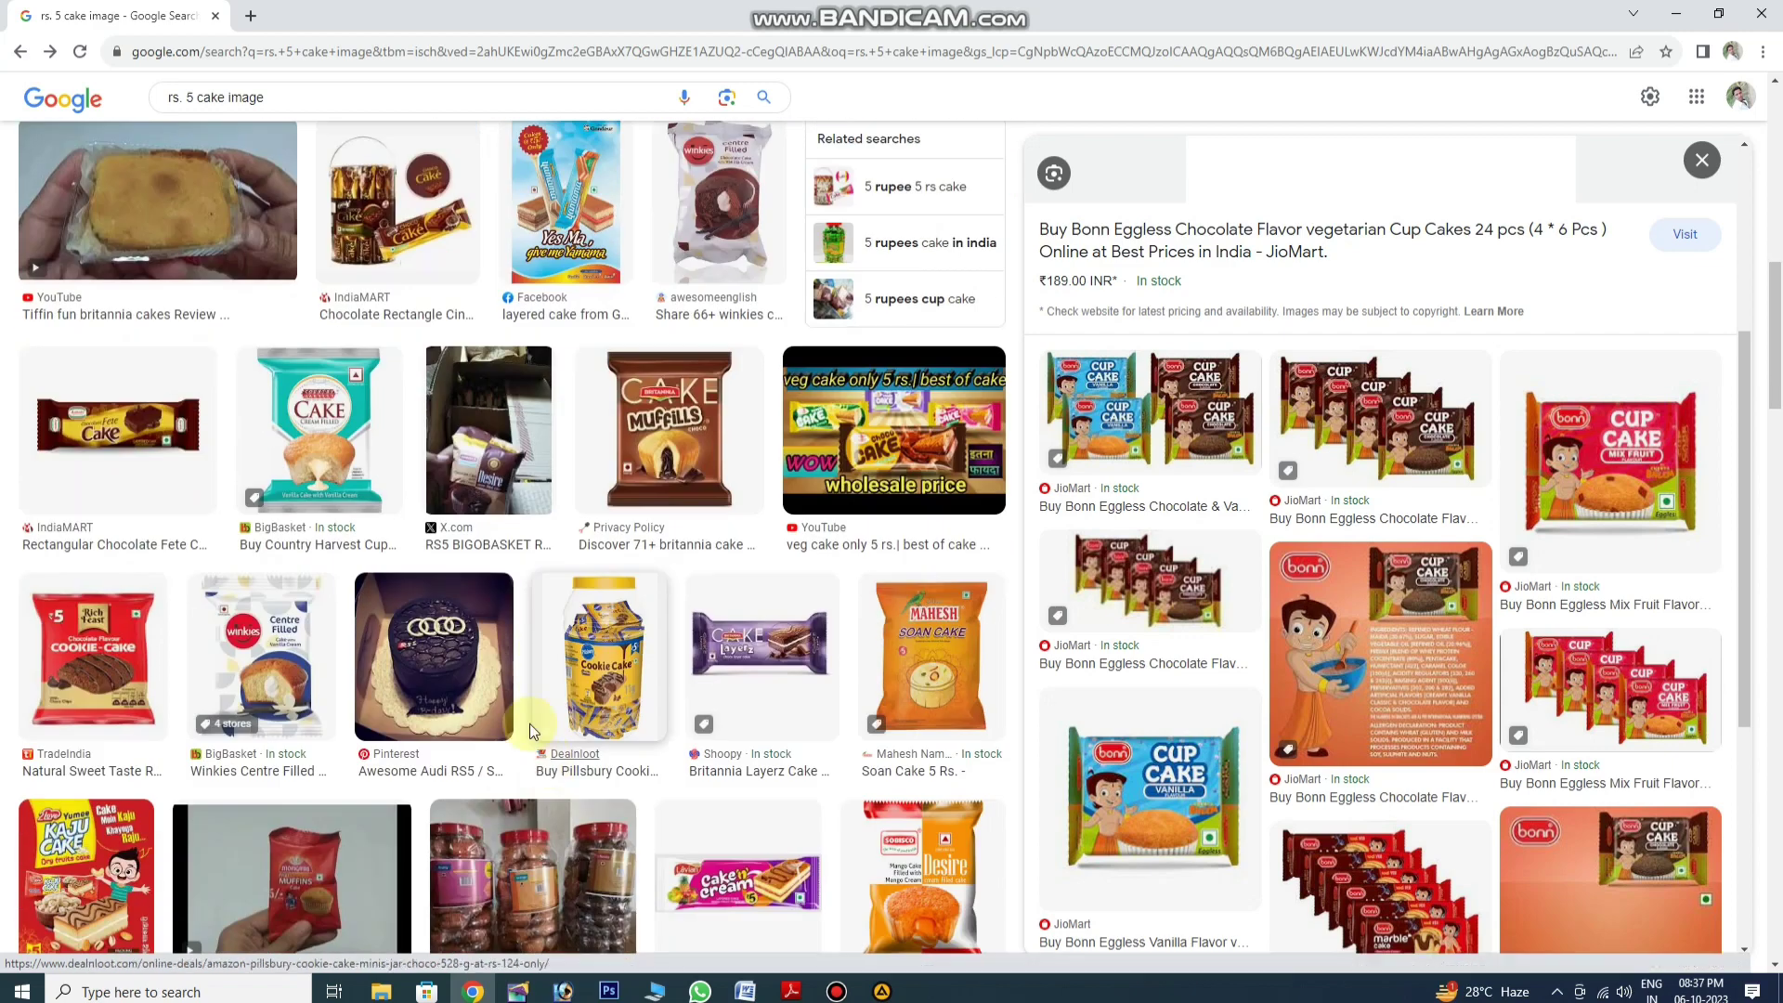
pyautogui.click(118, 429)
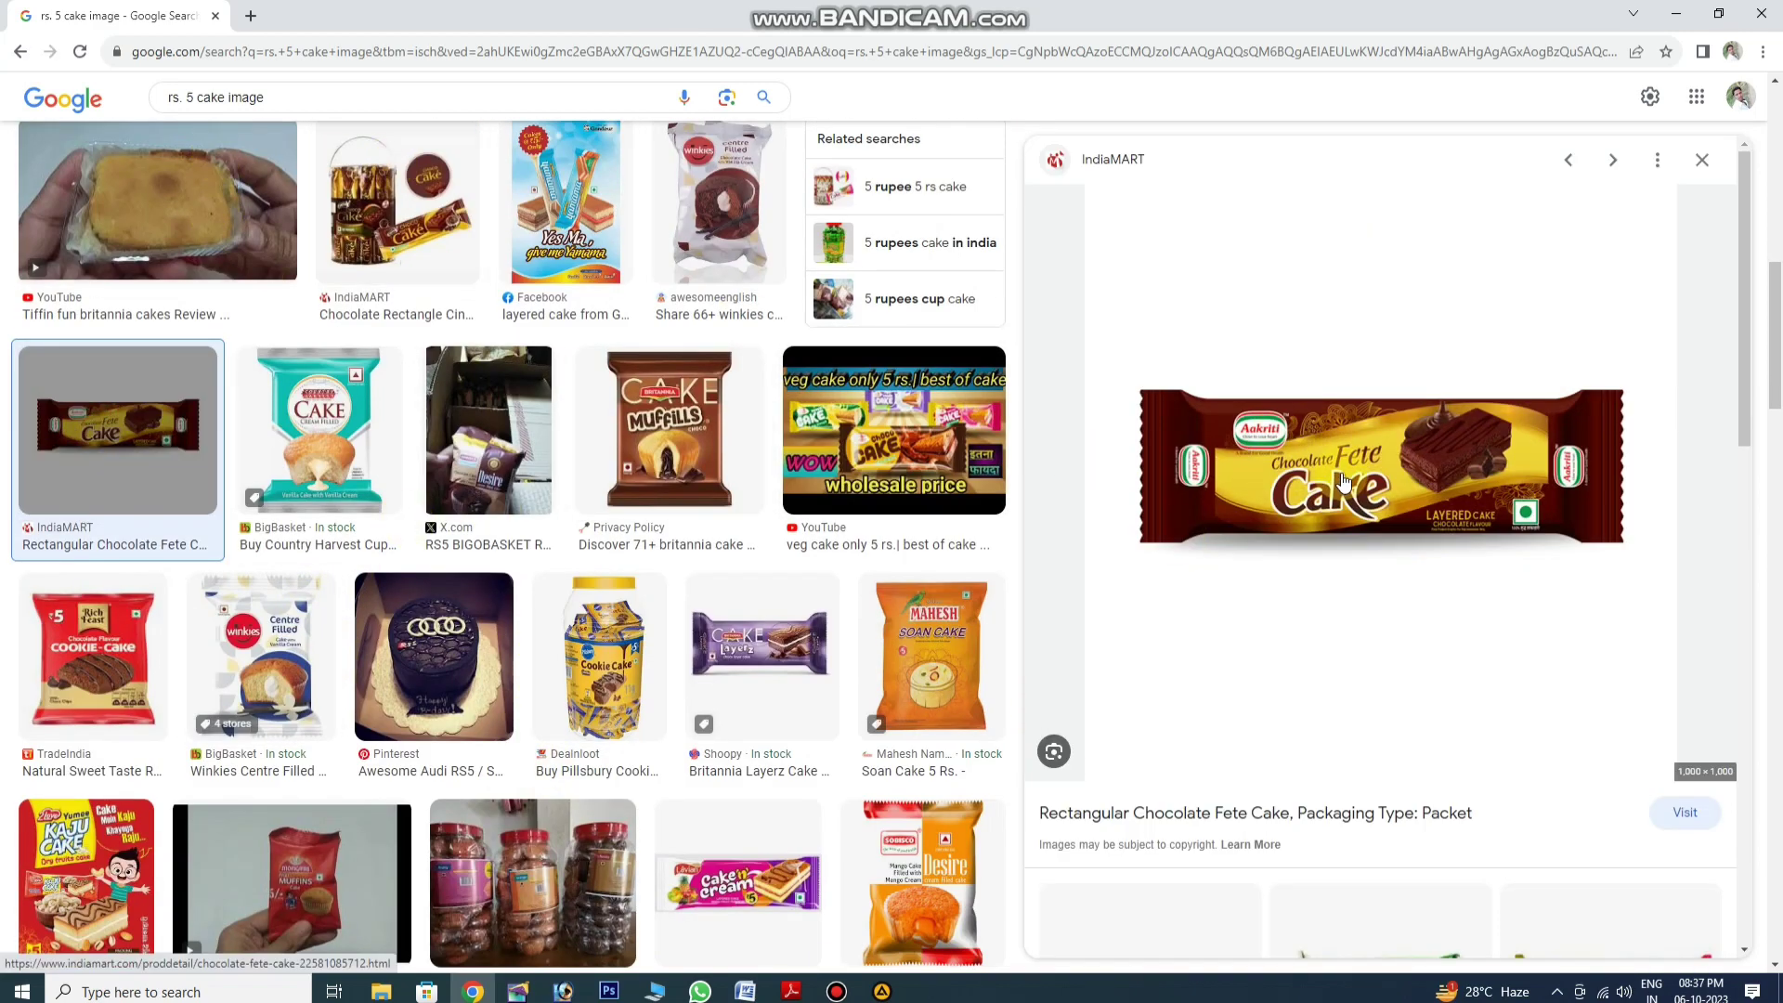
pyautogui.rightClick(1348, 380)
pyautogui.click(1411, 664)
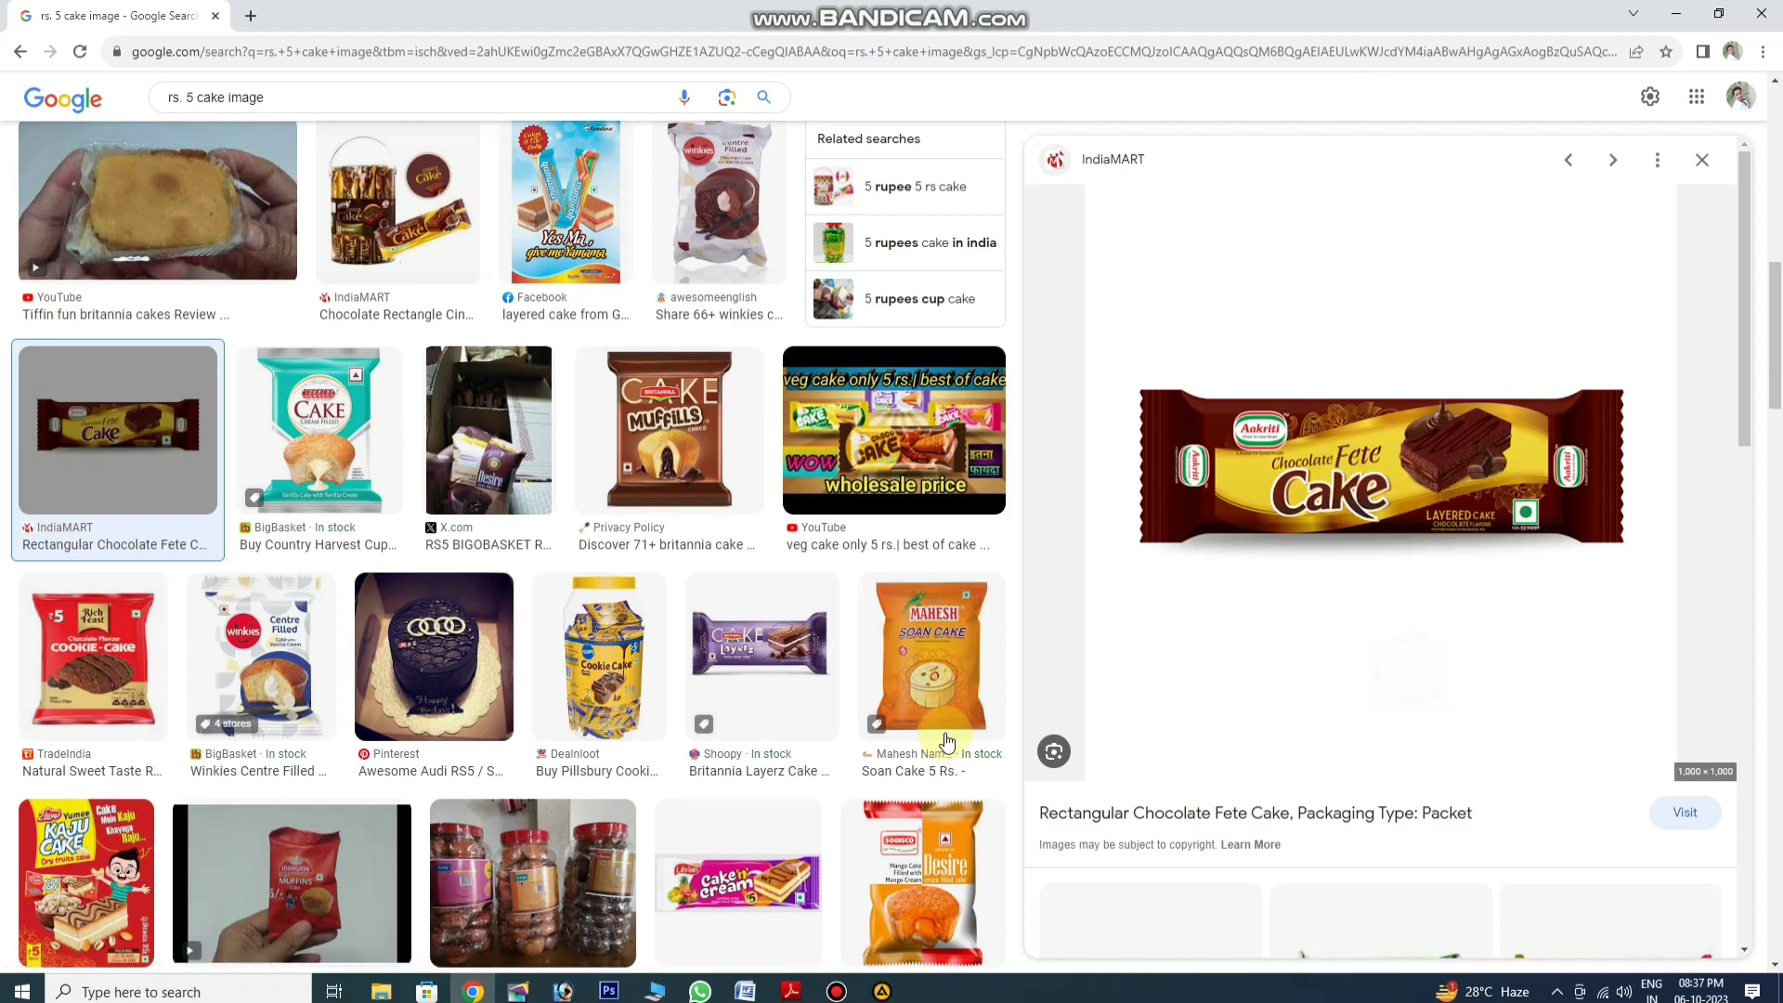
pyautogui.click(563, 991)
pyautogui.hotkey('ctrl', 'v')
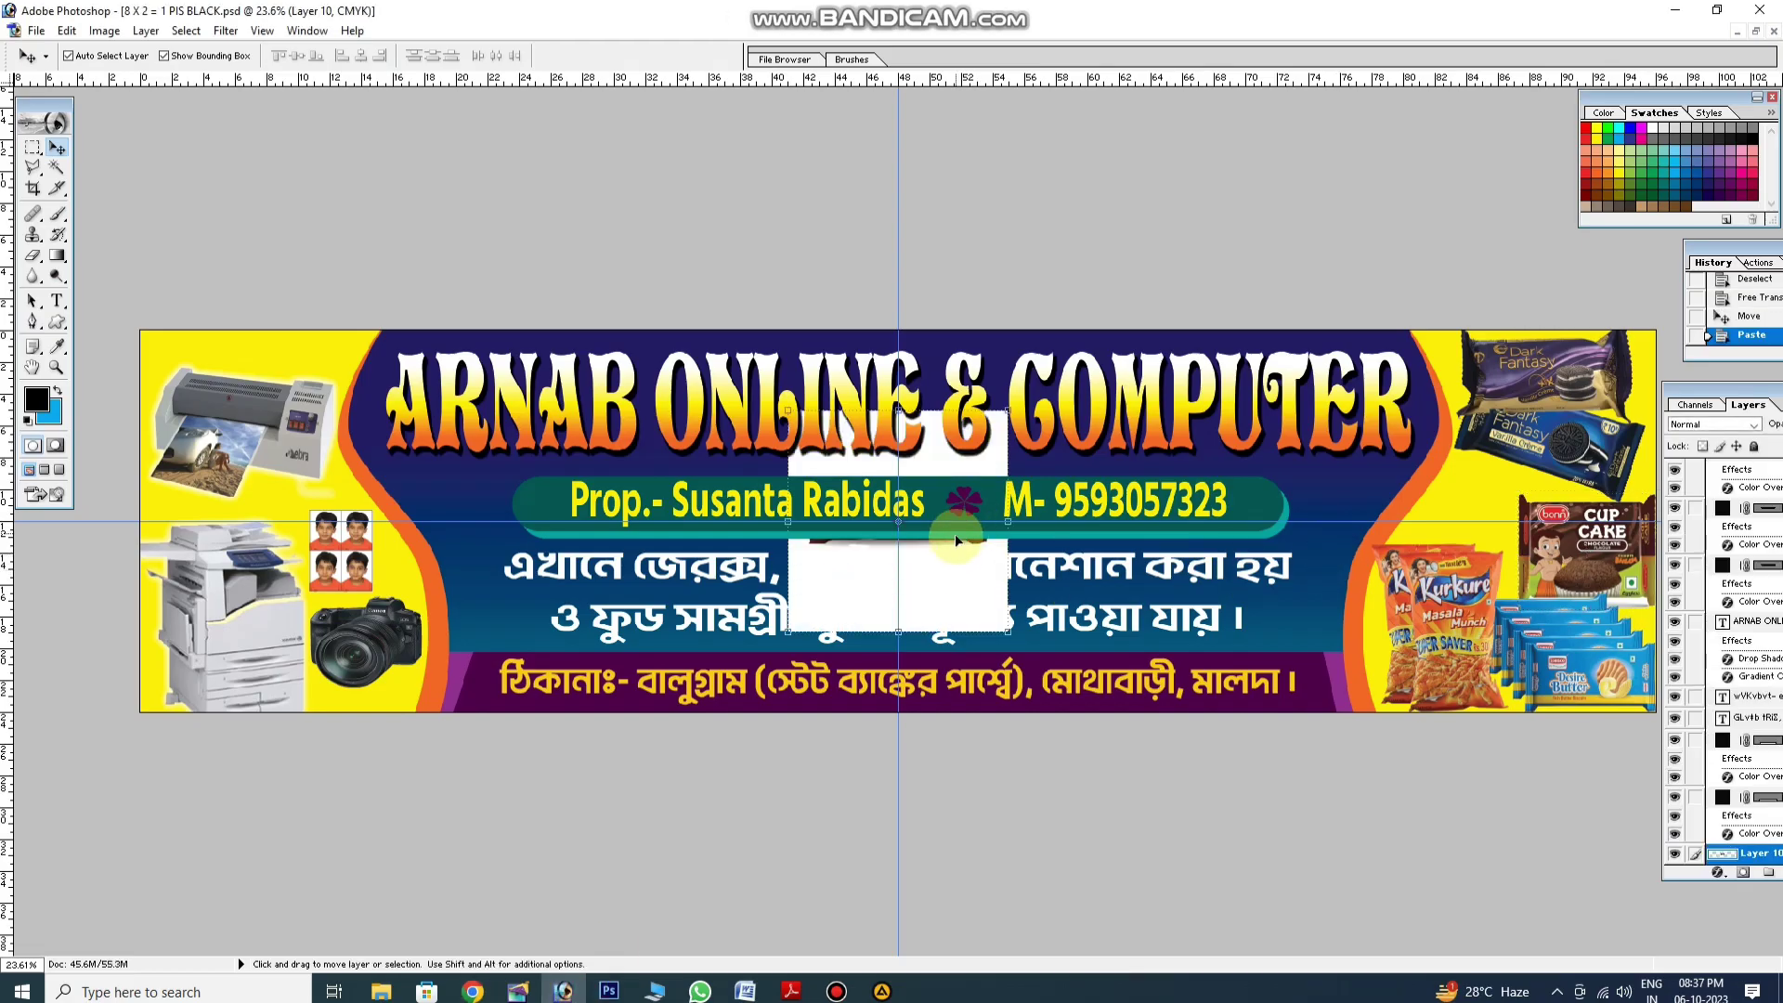
# - Bring the Fete Cake layer to the front and delete its white background
pyautogui.hotkey('ctrl', 'shift', ']')
pyautogui.click(55, 168)
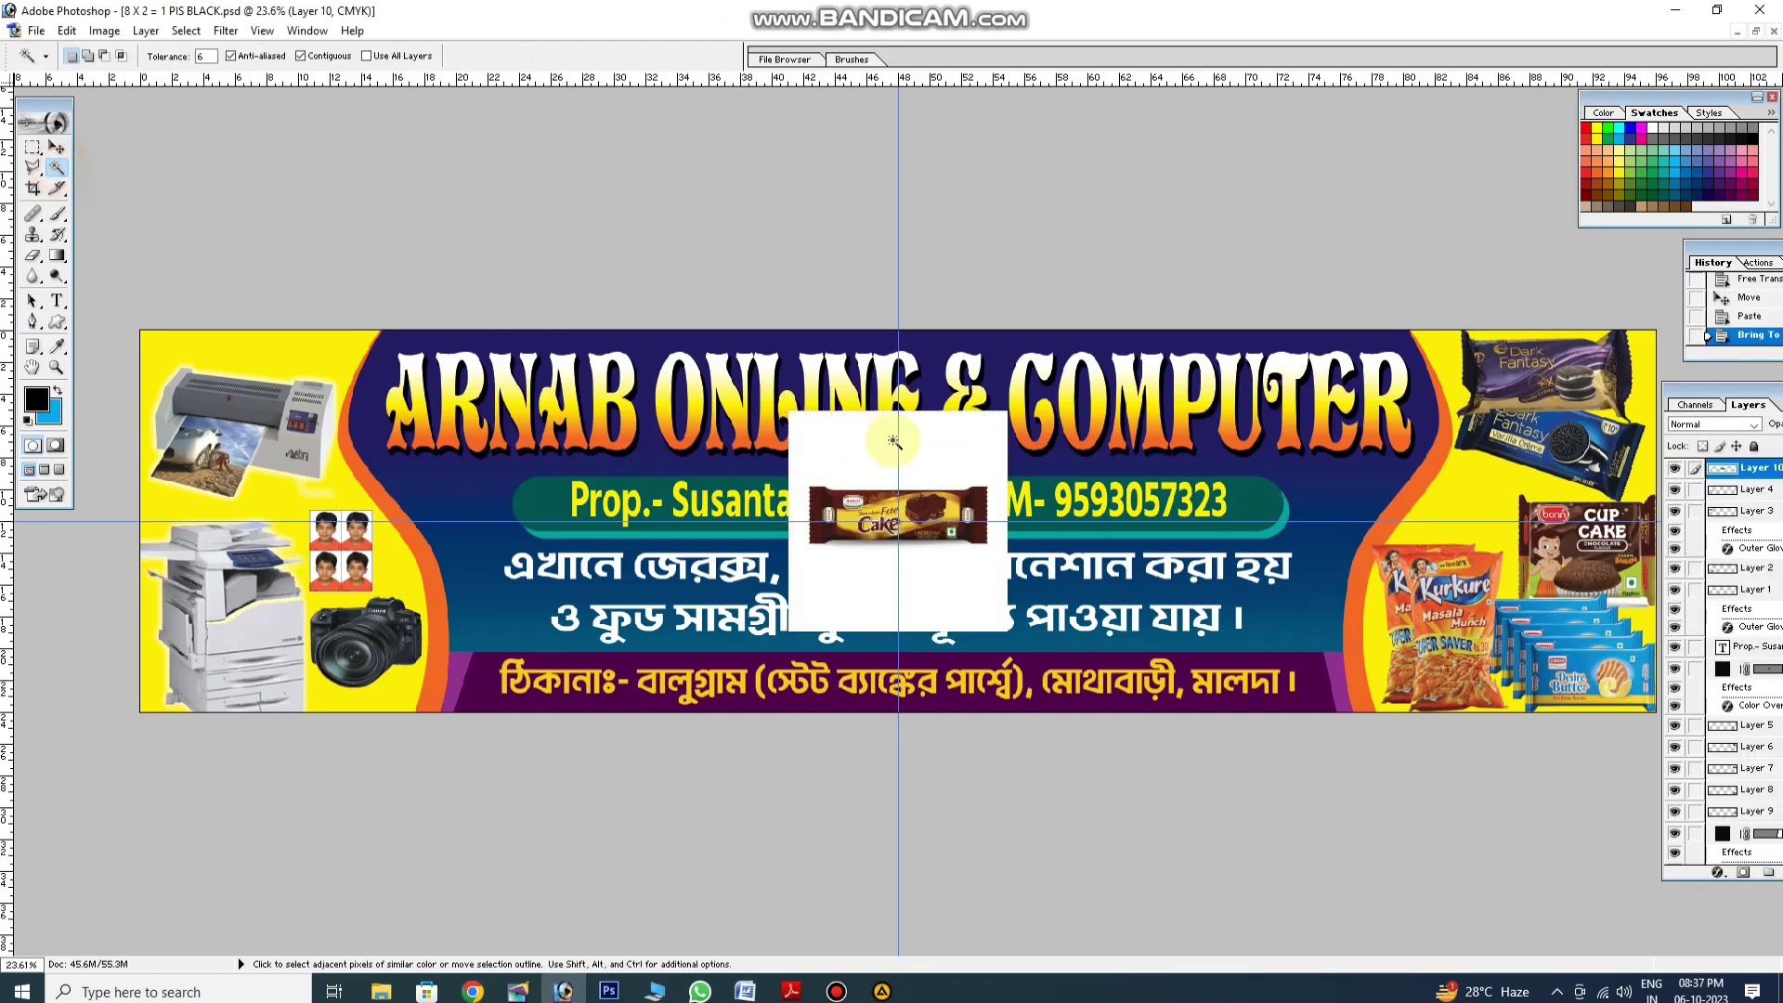
pyautogui.click(896, 441)
pyautogui.press('Delete')
pyautogui.hotkey('ctrl', 'd')
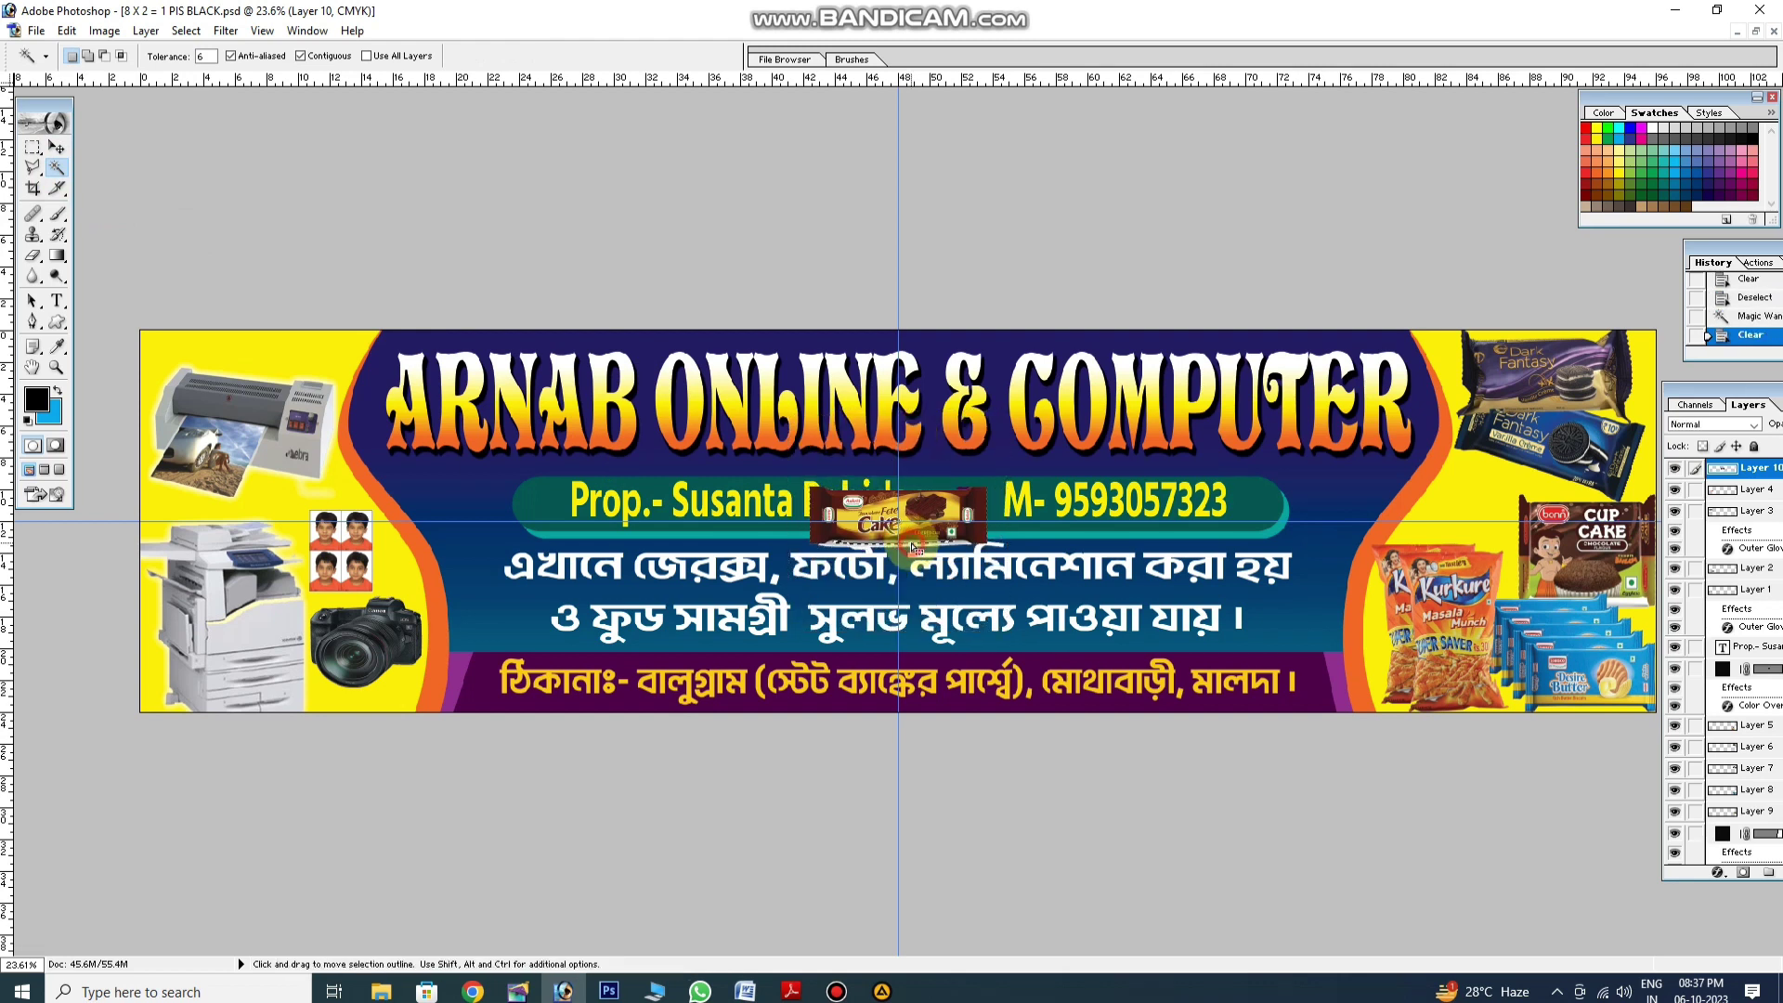
pyautogui.hotkey('ctrl', 'd')
pyautogui.write('25')
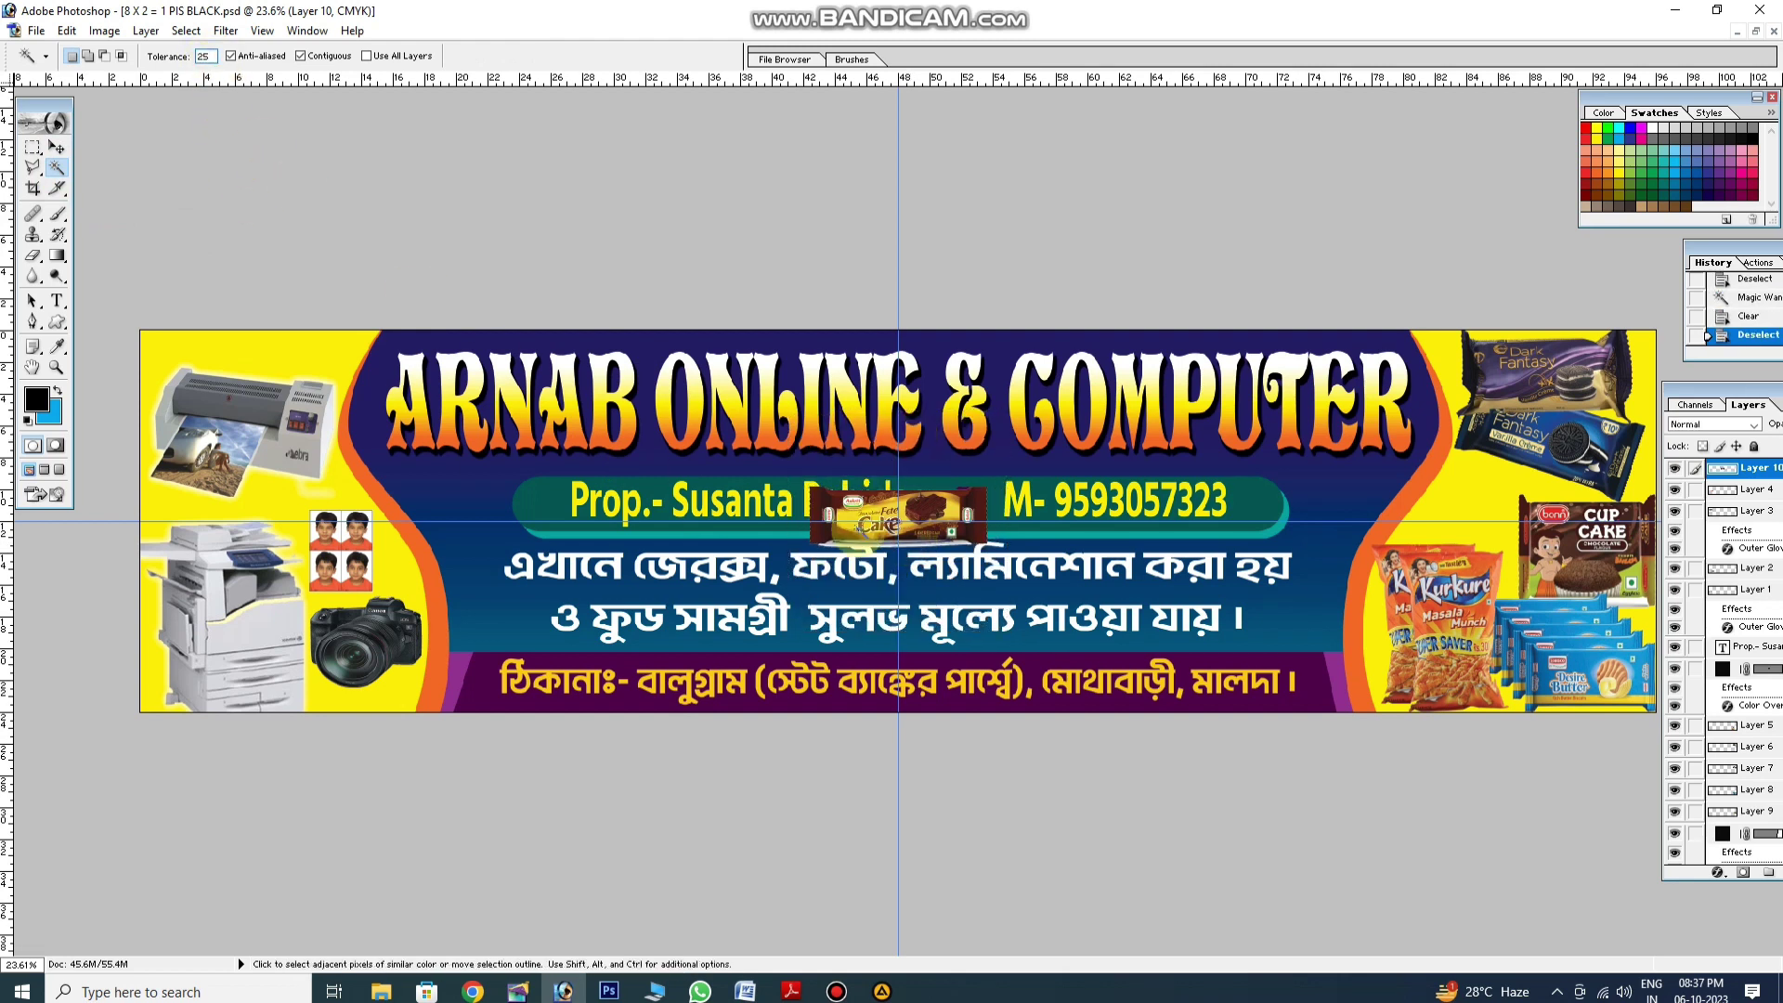
pyautogui.click(866, 548)
pyautogui.hotkey('ctrl', 'd')
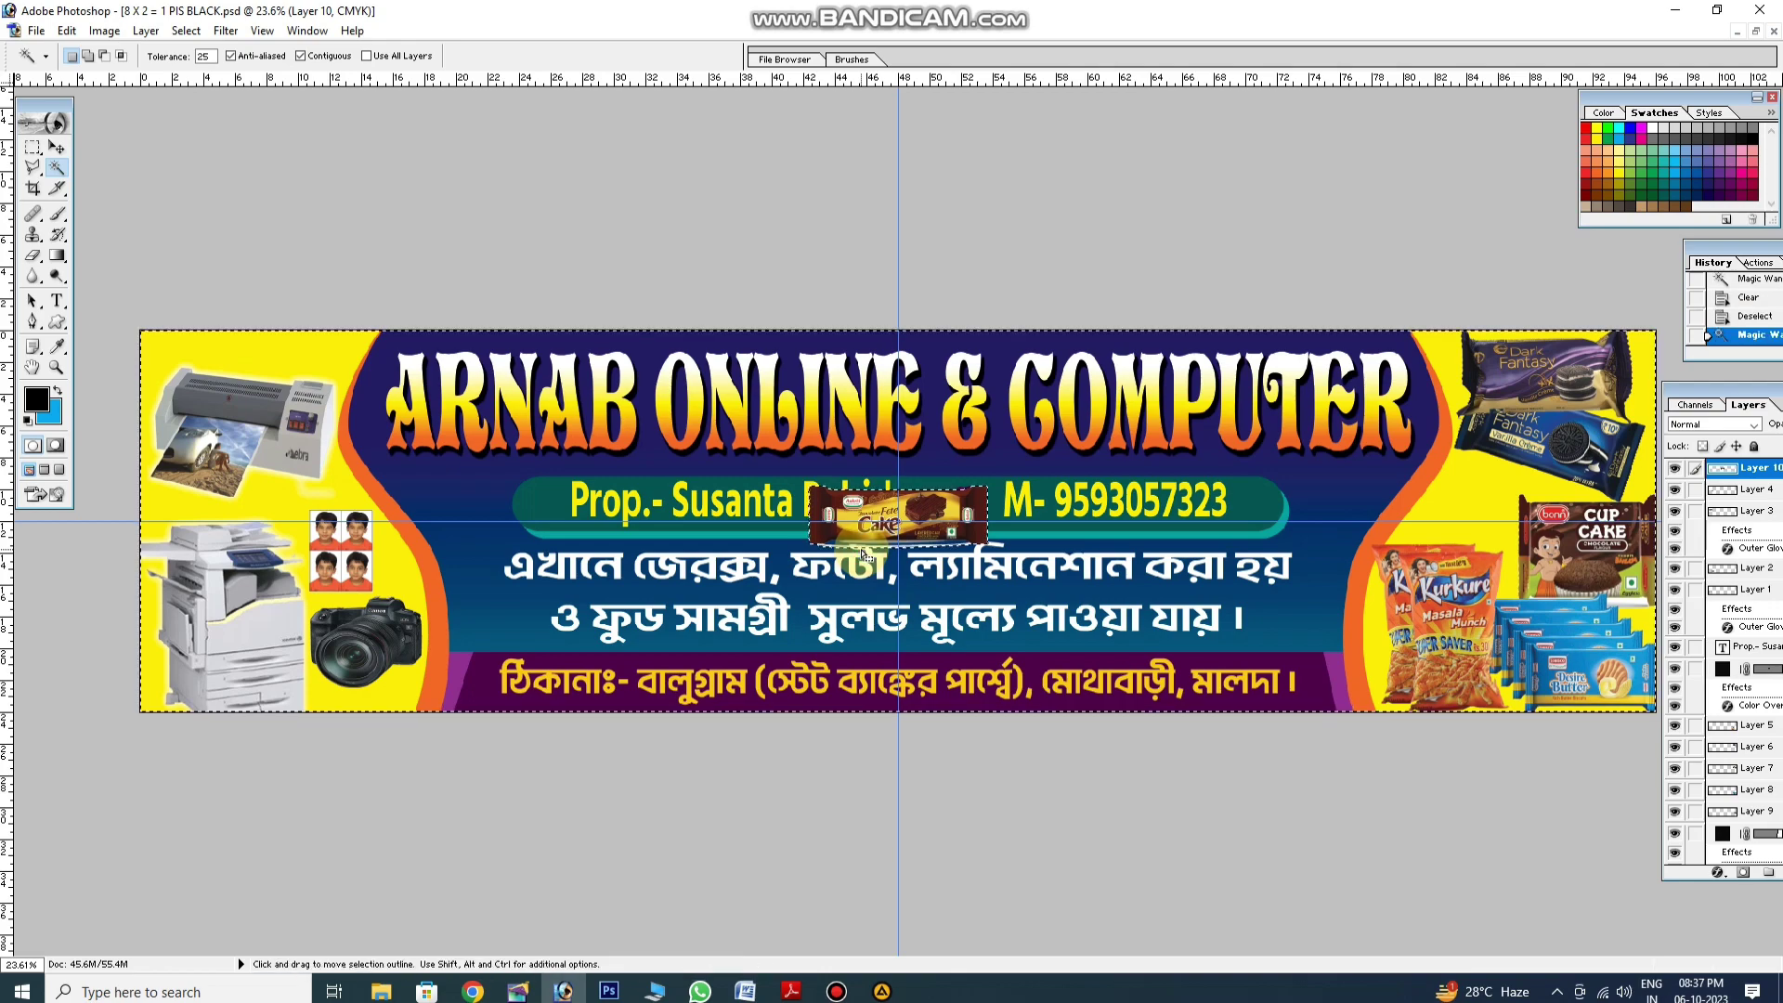
# - Move the Fete Cake pack to the right edge and view it at 100% zoom
pyautogui.click(57, 147)
pyautogui.moveTo(1015, 502); pyautogui.dragTo(1593, 506)
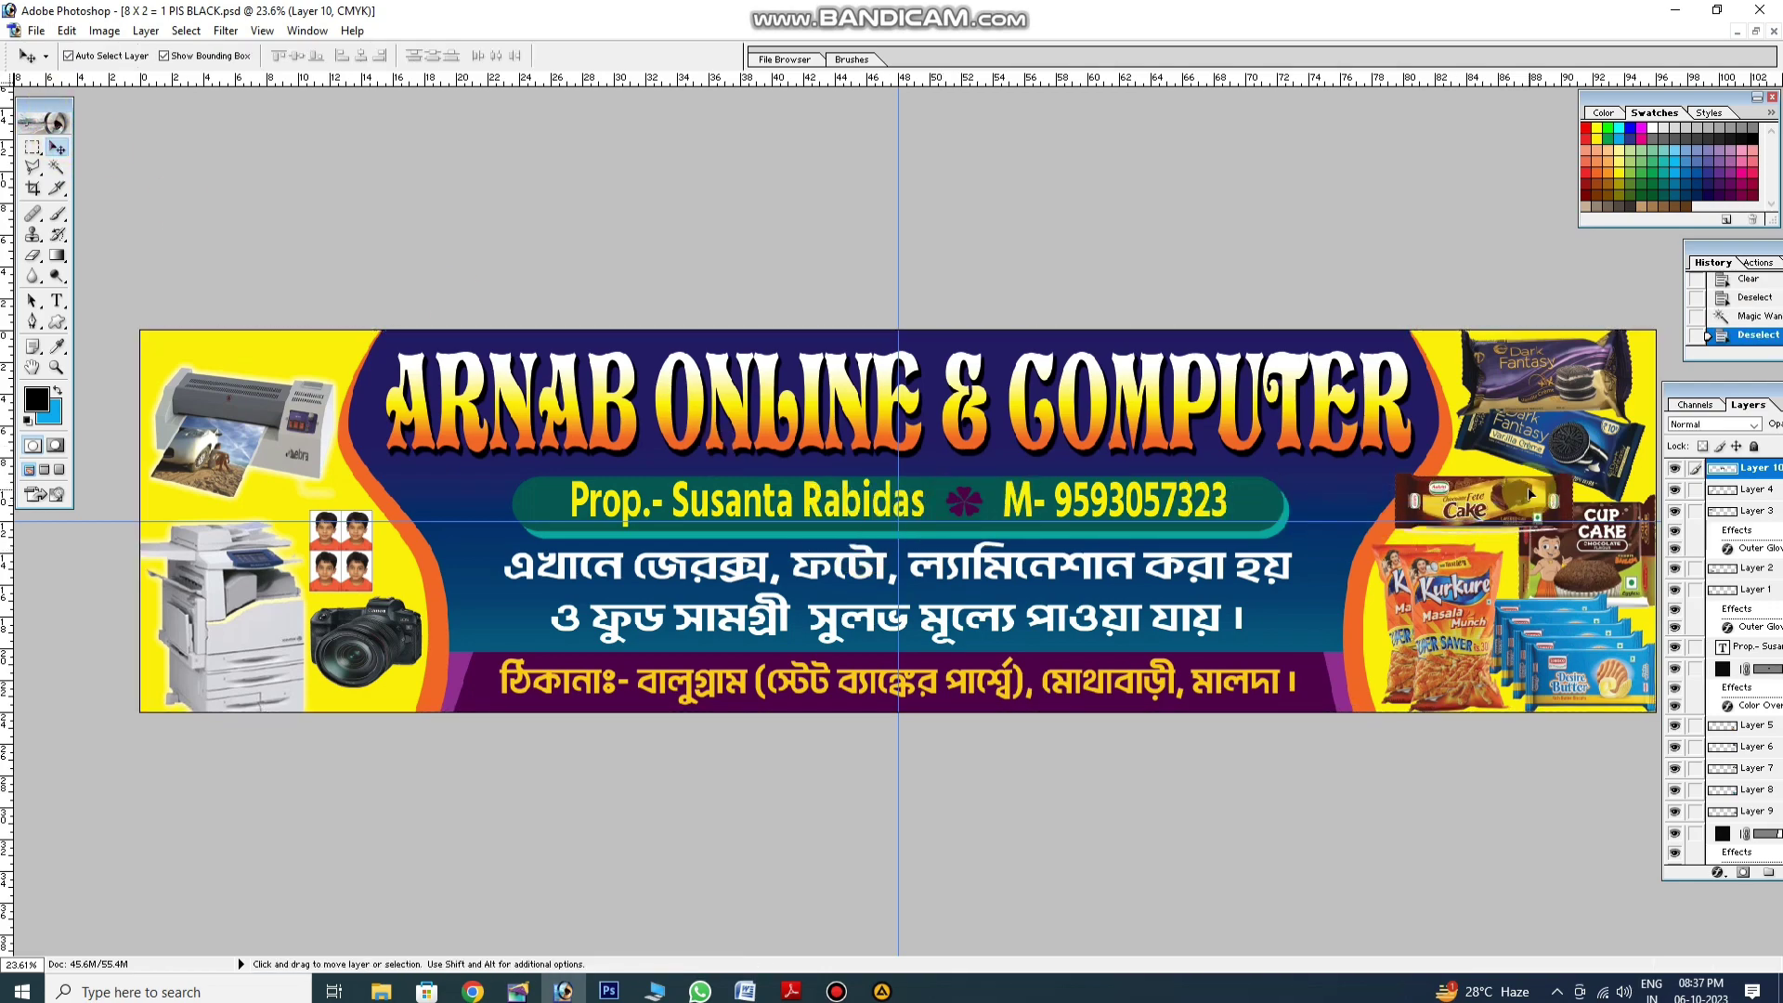
pyautogui.rightClick(1529, 533)
pyautogui.click(1578, 532)
pyautogui.moveTo(1258, 475); pyautogui.dragTo(649, 474)
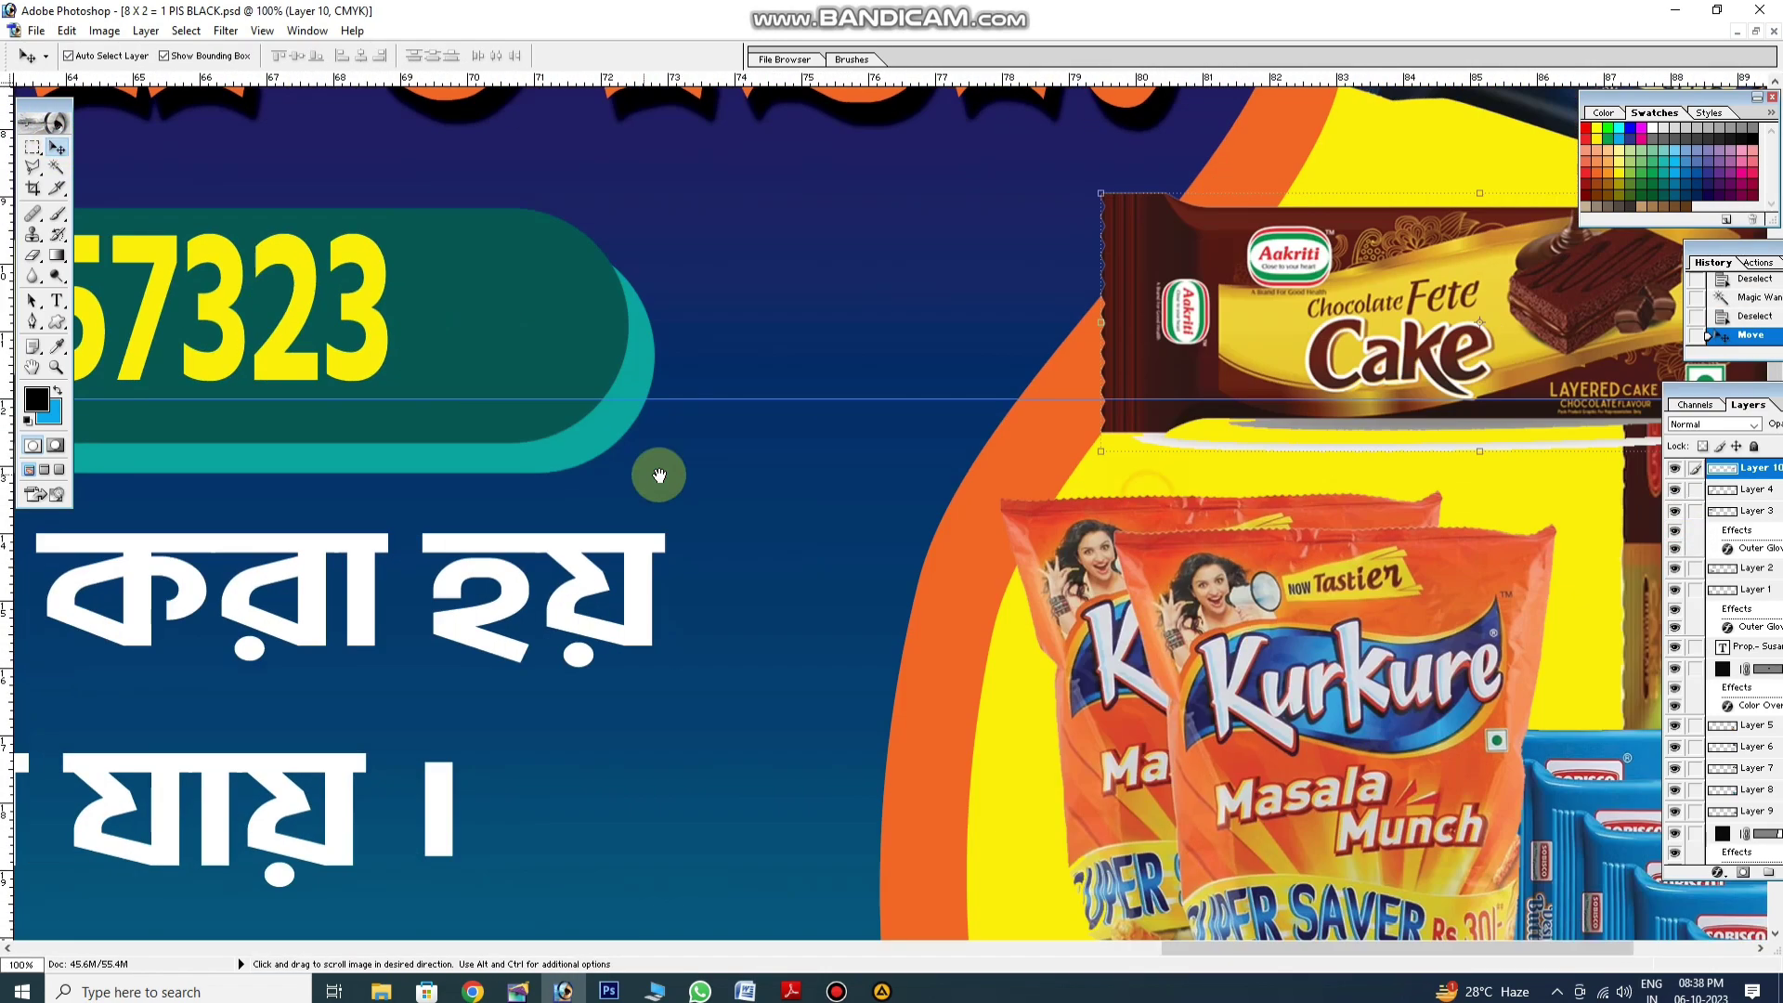
pyautogui.moveTo(1467, 548); pyautogui.dragTo(1019, 549)
# - Delete the leftover white strips beneath the Fete Cake pack
pyautogui.click(57, 167)
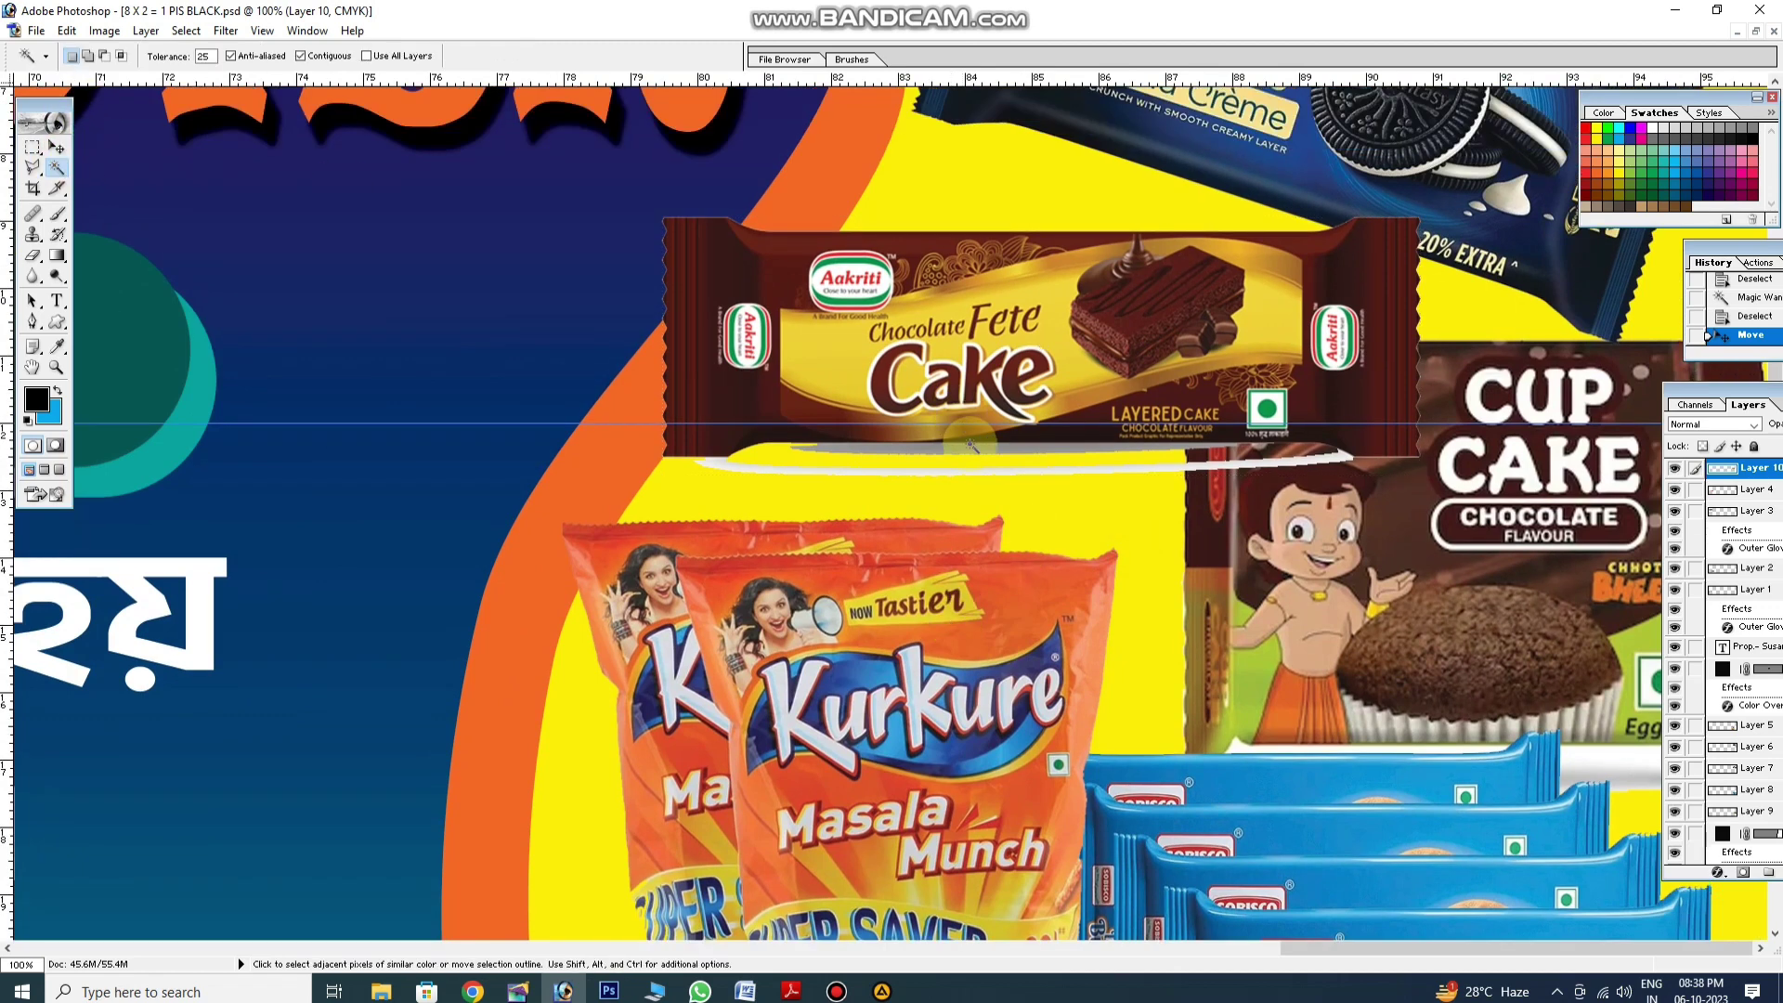
pyautogui.click(991, 450)
pyautogui.press('Delete')
pyautogui.hotkey('ctrl', 'd')
pyautogui.click(992, 472)
pyautogui.press('Delete')
pyautogui.hotkey('ctrl', 'd')
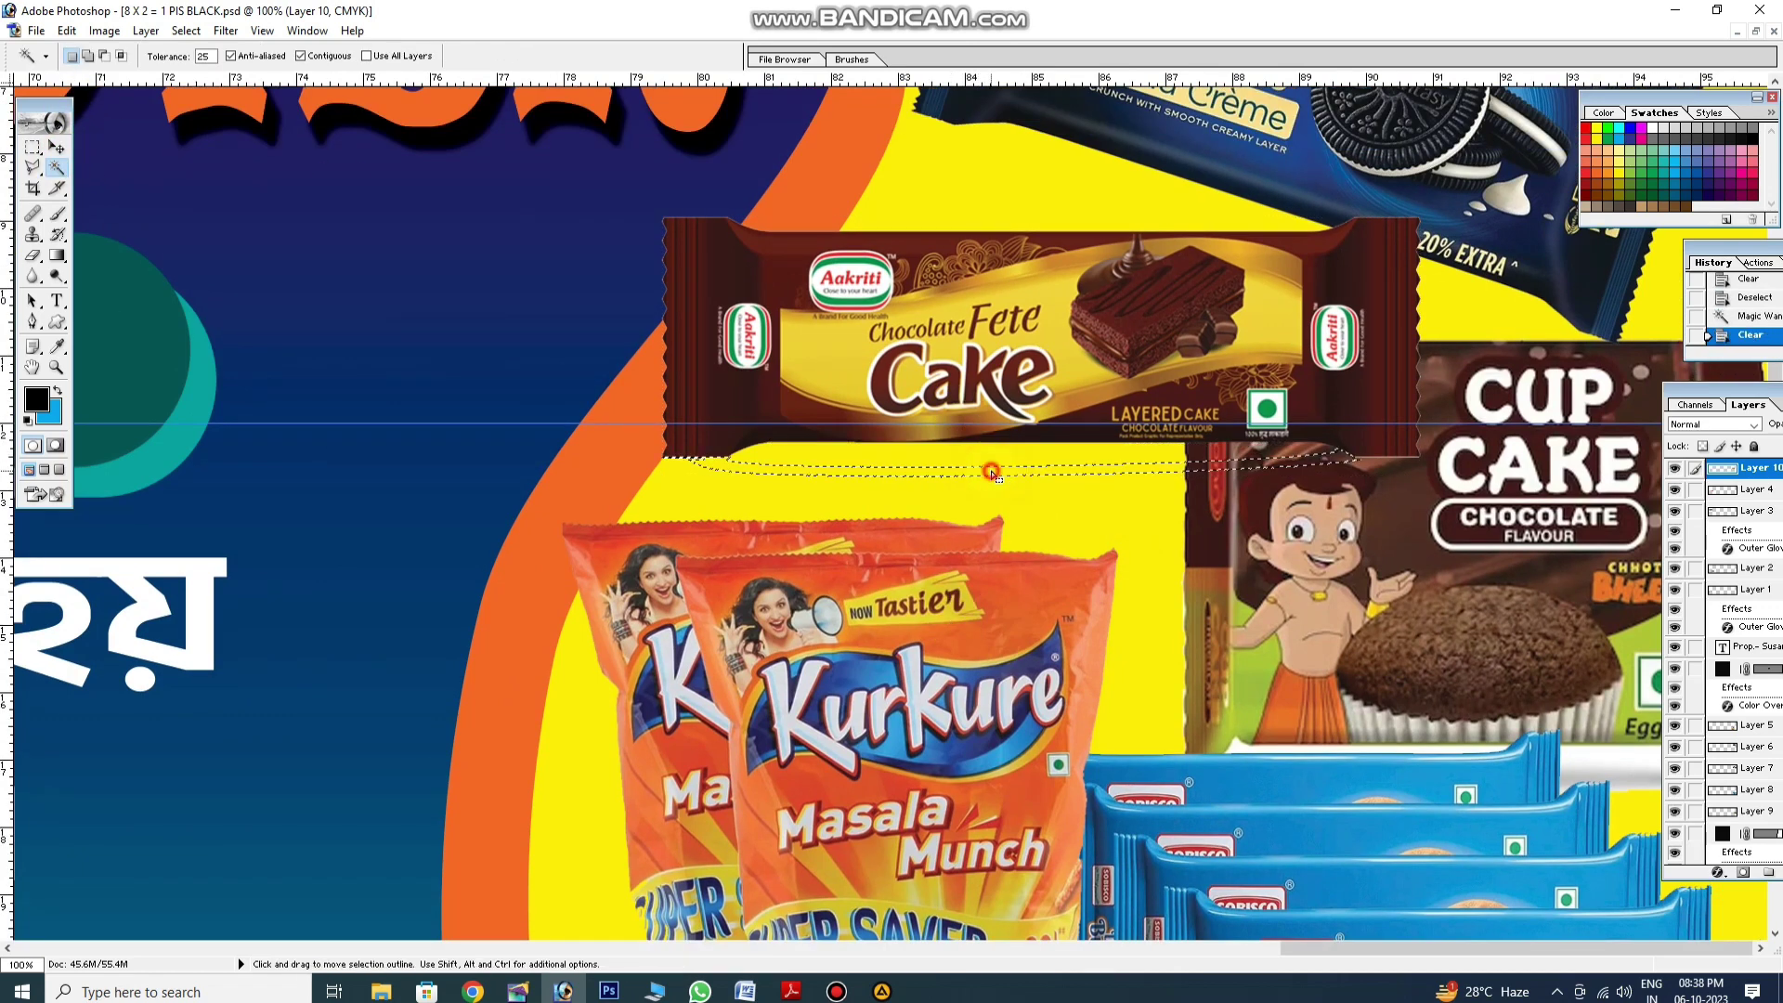
# - Shift the cake pack down and right, then fit the whole banner on screen
pyautogui.click(57, 146)
pyautogui.moveTo(1018, 332)
pyautogui.mouseDown()
pyautogui.moveTo(1027, 363)
pyautogui.moveTo(1114, 362)
pyautogui.mouseUp()
pyautogui.hotkey('ctrl', '-')
pyautogui.hotkey('ctrl', '-')
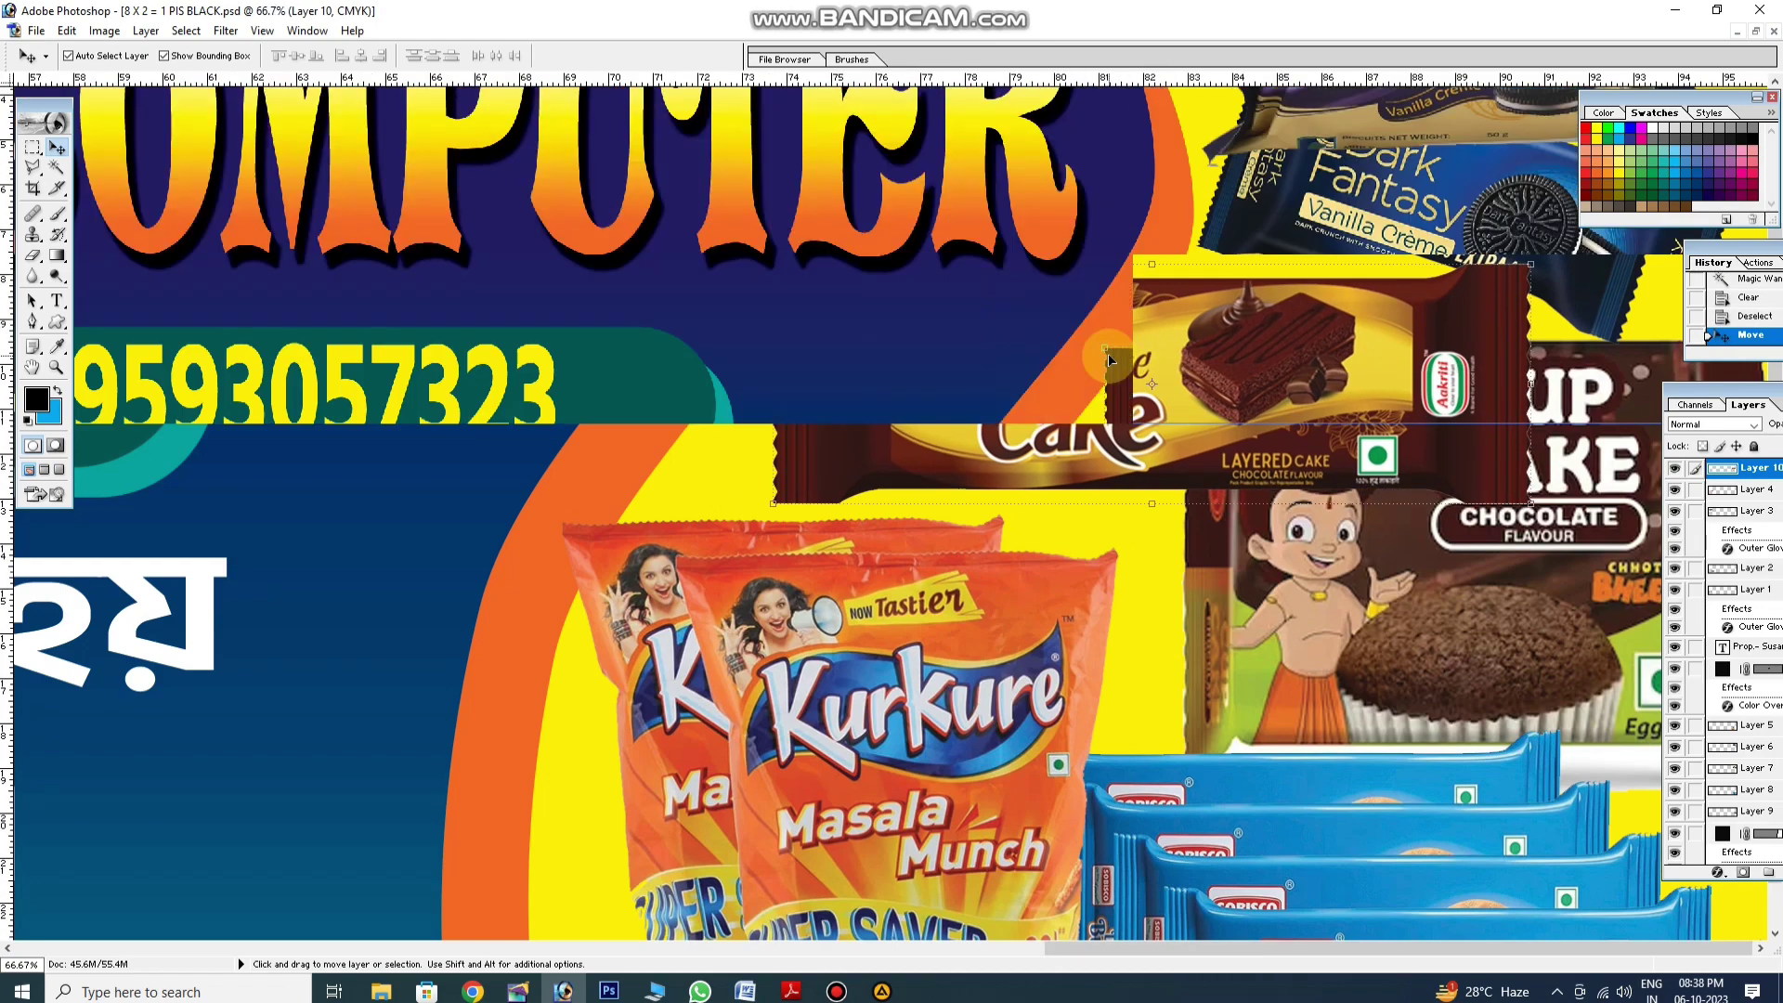
pyautogui.hotkey('ctrl', '0')
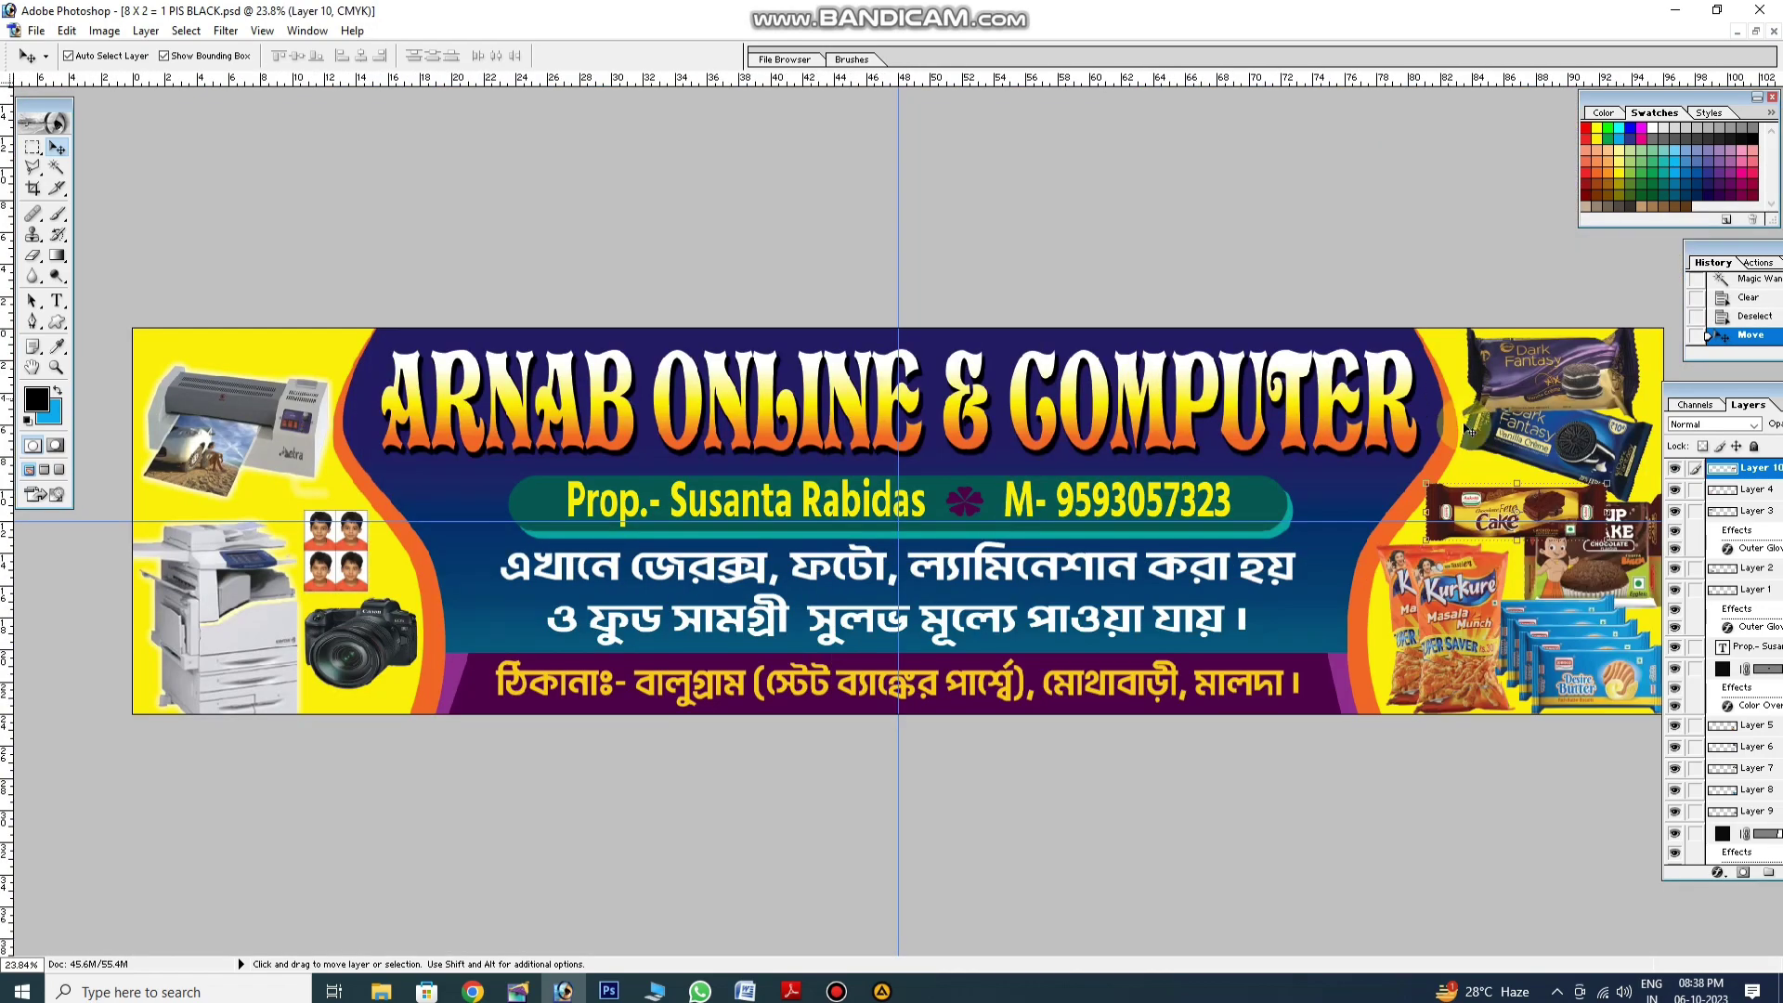
# - Bring the Cup Cake pack to the front and rotate the Fete Cake pack counter-clockwise
pyautogui.click(1612, 563)
pyautogui.hotkey('ctrl', 'shift', ']')
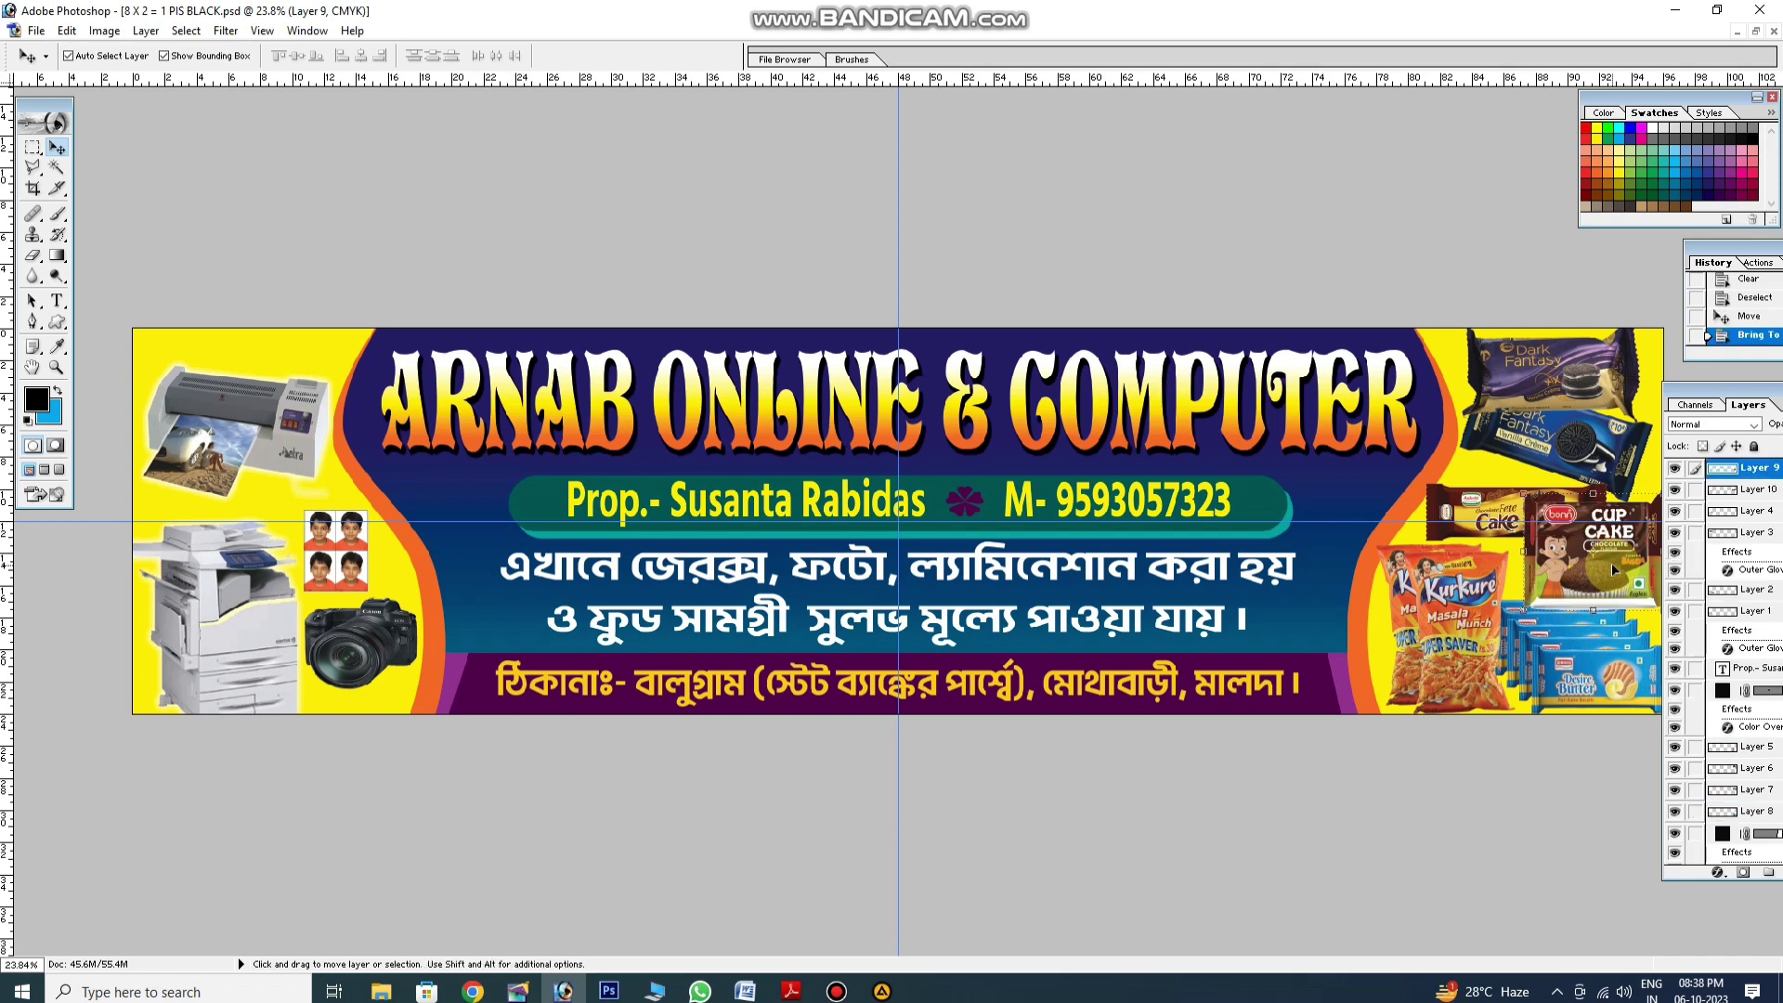
pyautogui.click(1499, 522)
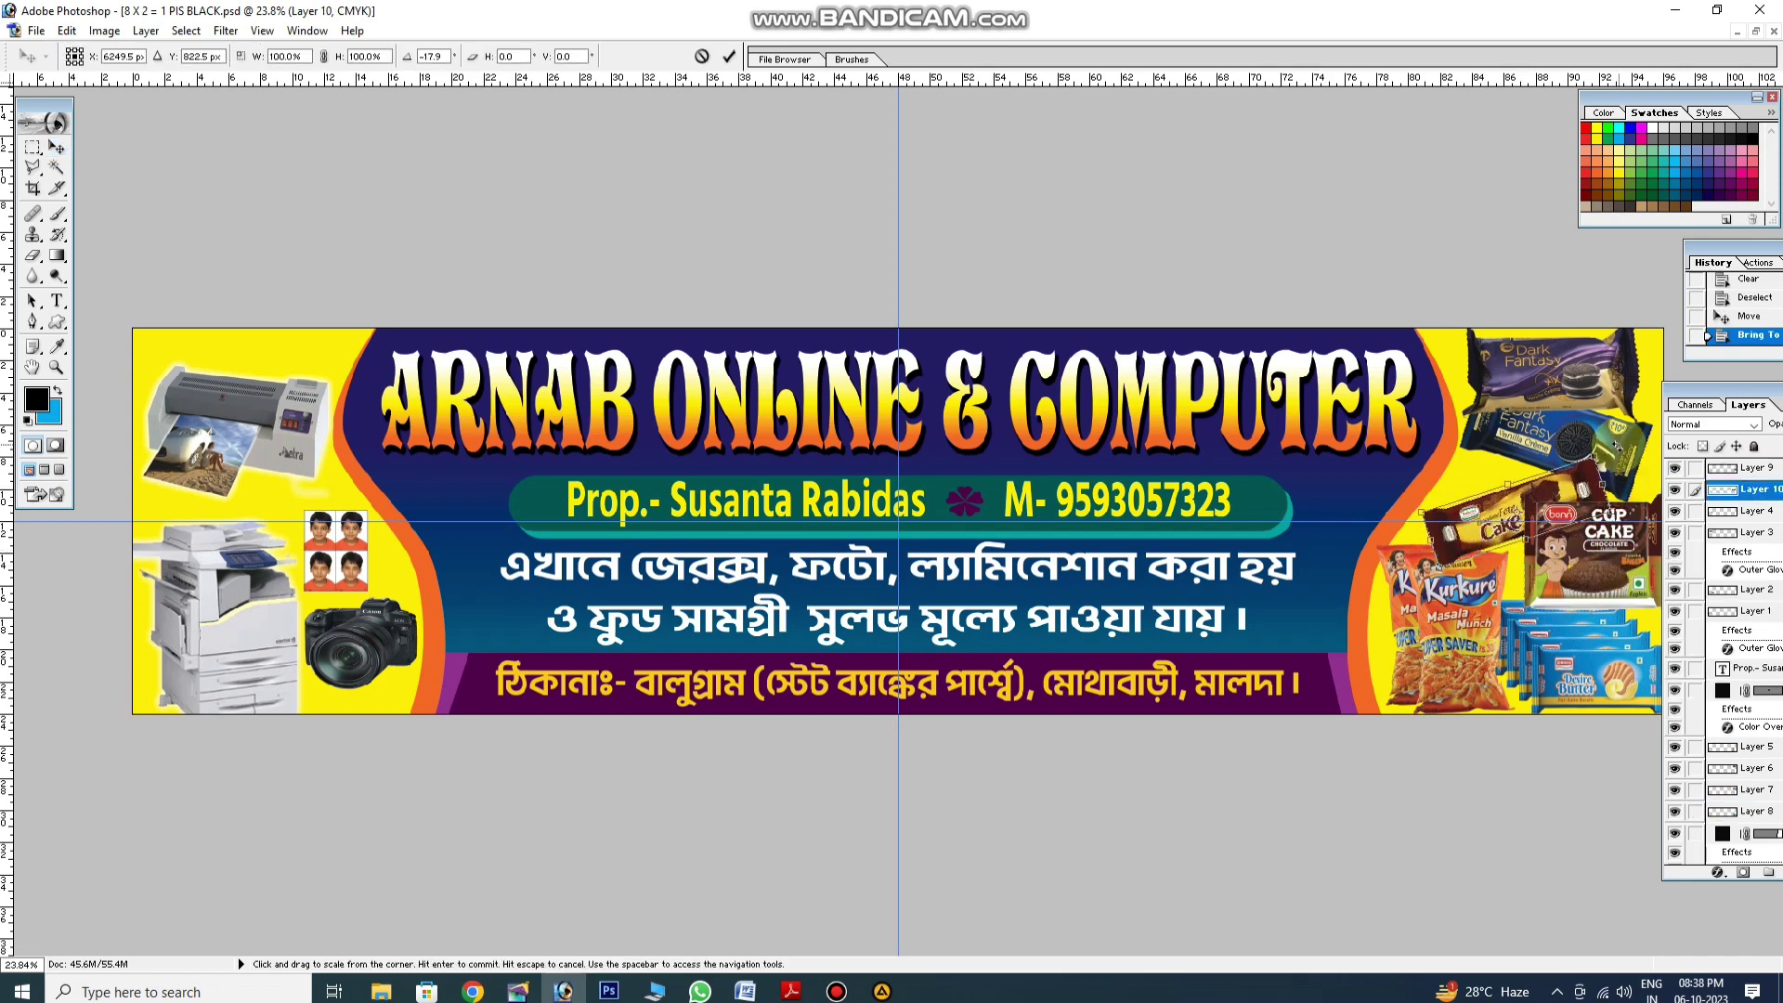
pyautogui.moveTo(1619, 484)
pyautogui.mouseDown()
pyautogui.moveTo(1545, 473)
pyautogui.moveTo(1564, 482)
pyautogui.mouseUp()
pyautogui.press('Return')
# - Move the Fete Cake pack up and rotate it further
pyautogui.click(1618, 507)
pyautogui.hotkey('ctrl', 't')
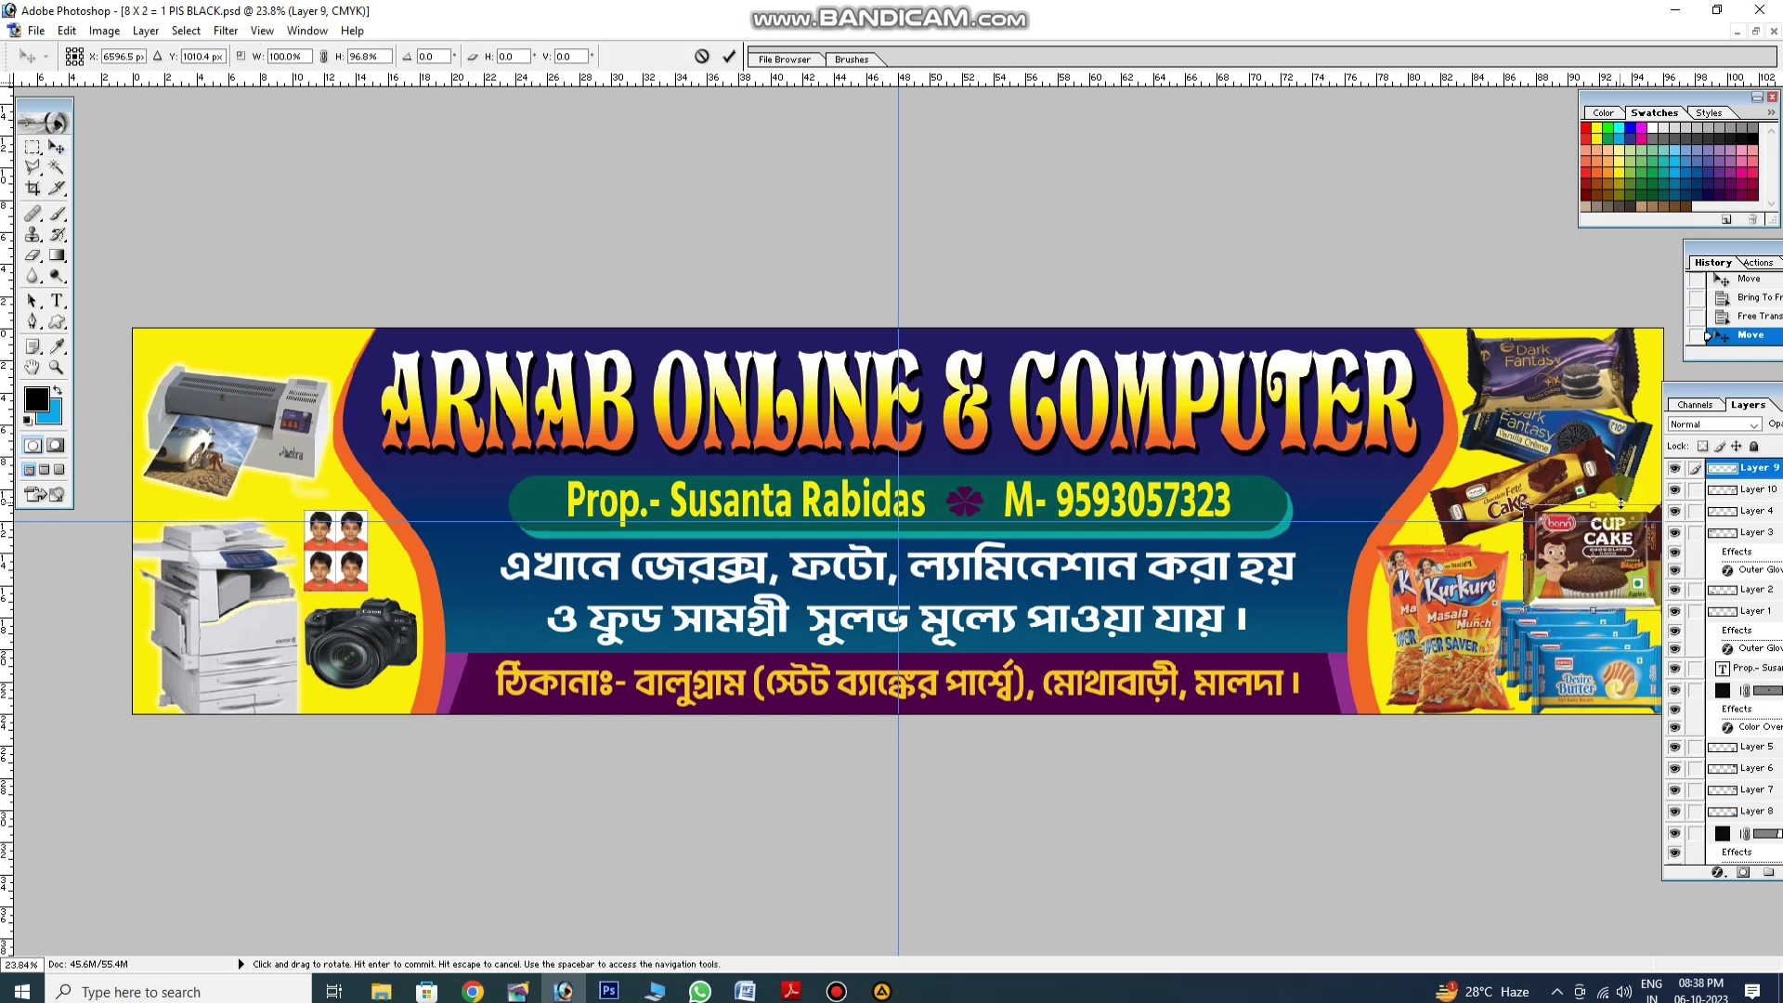
pyautogui.press('Return')
pyautogui.moveTo(1730, 397); pyautogui.dragTo(1757, 397)
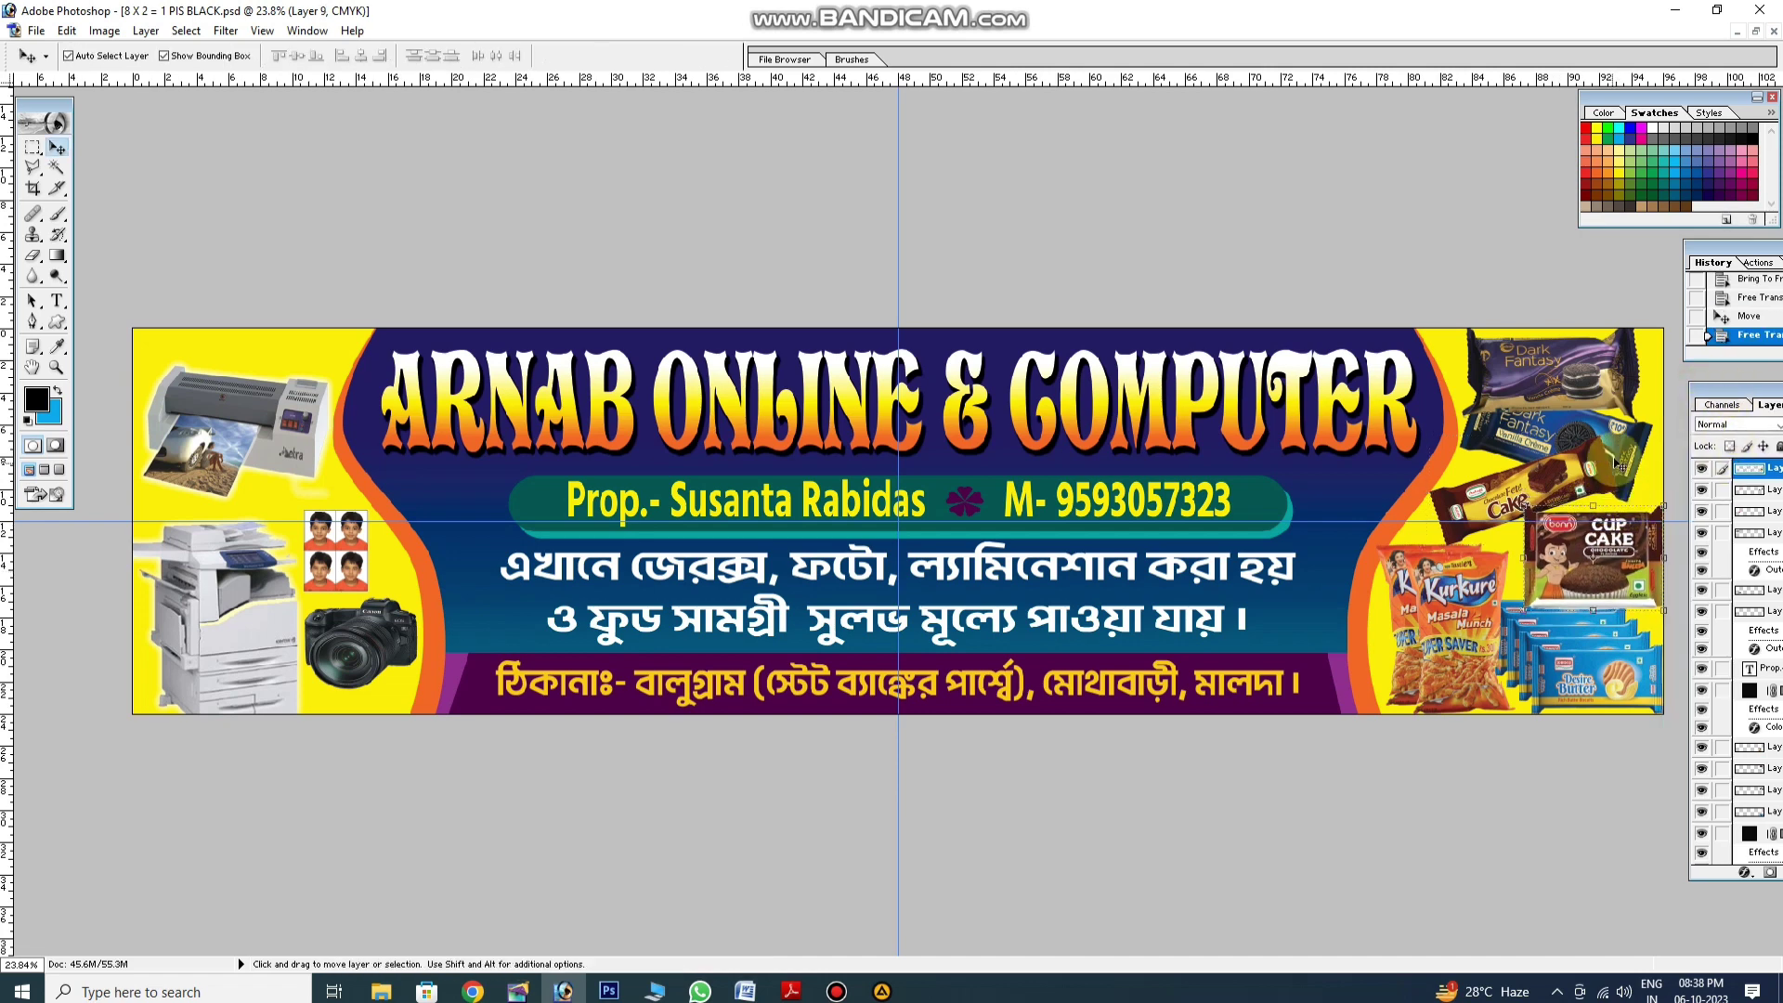
pyautogui.moveTo(1576, 482); pyautogui.dragTo(1573, 474)
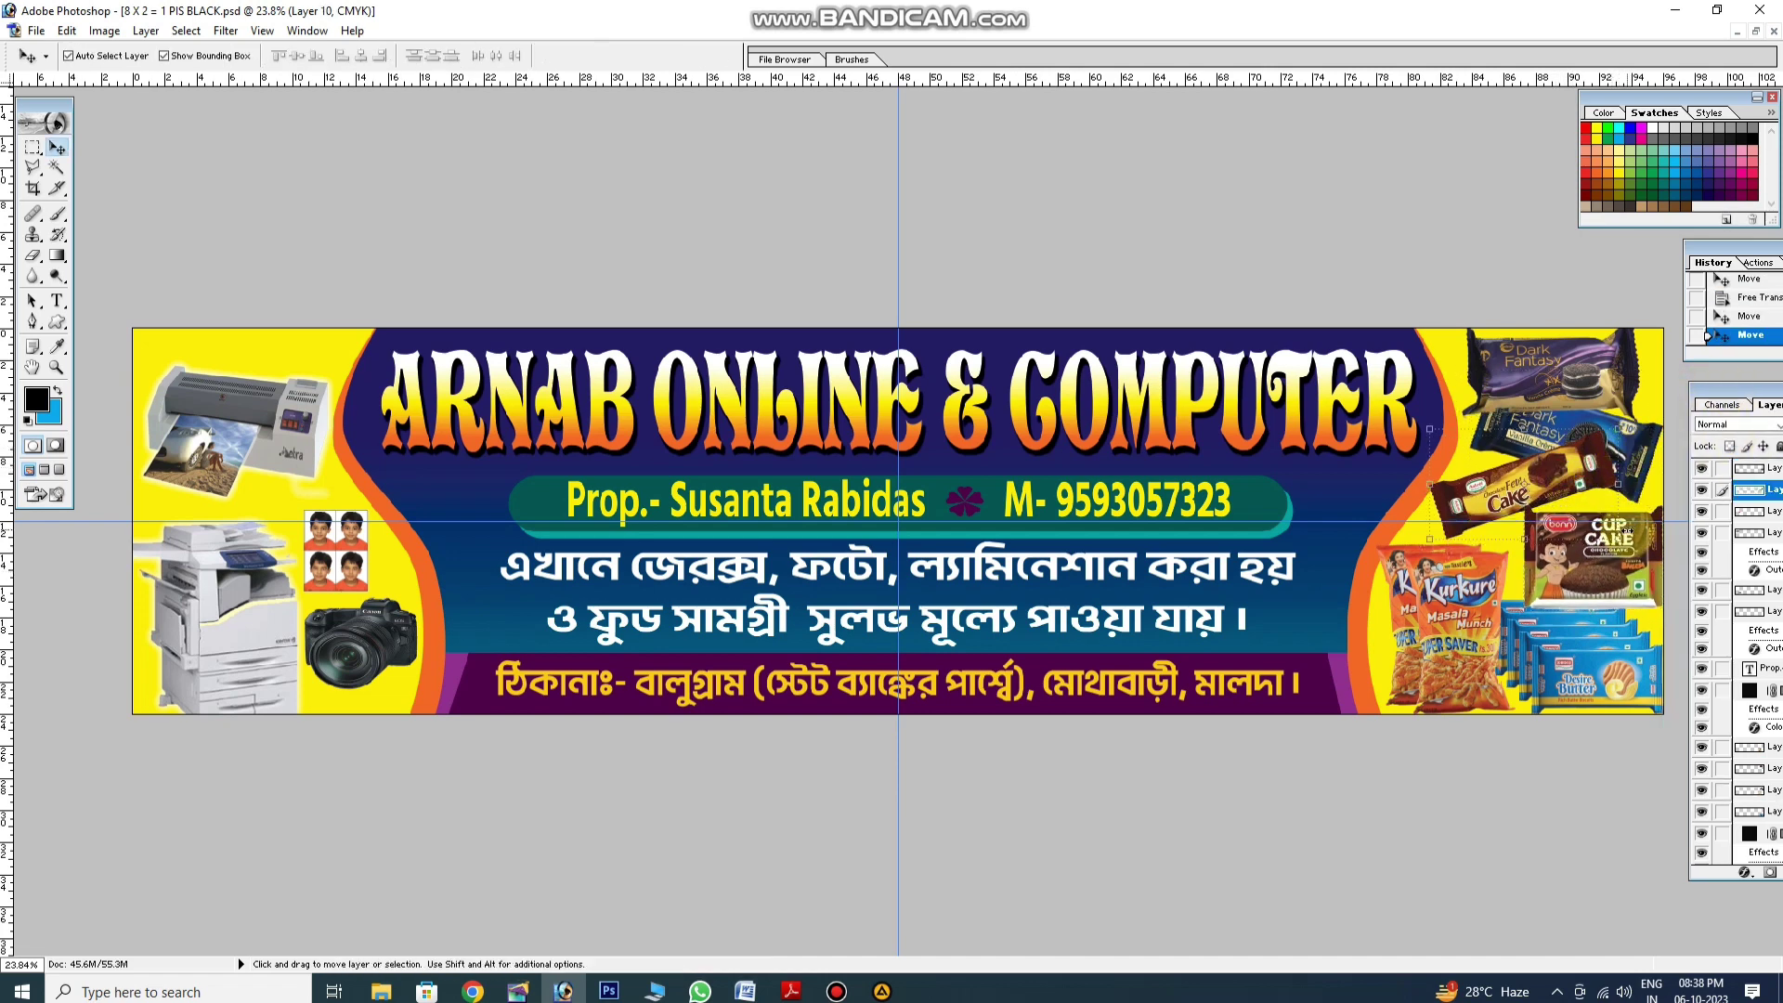
pyautogui.moveTo(1628, 553); pyautogui.dragTo(1572, 466)
pyautogui.press('Return')
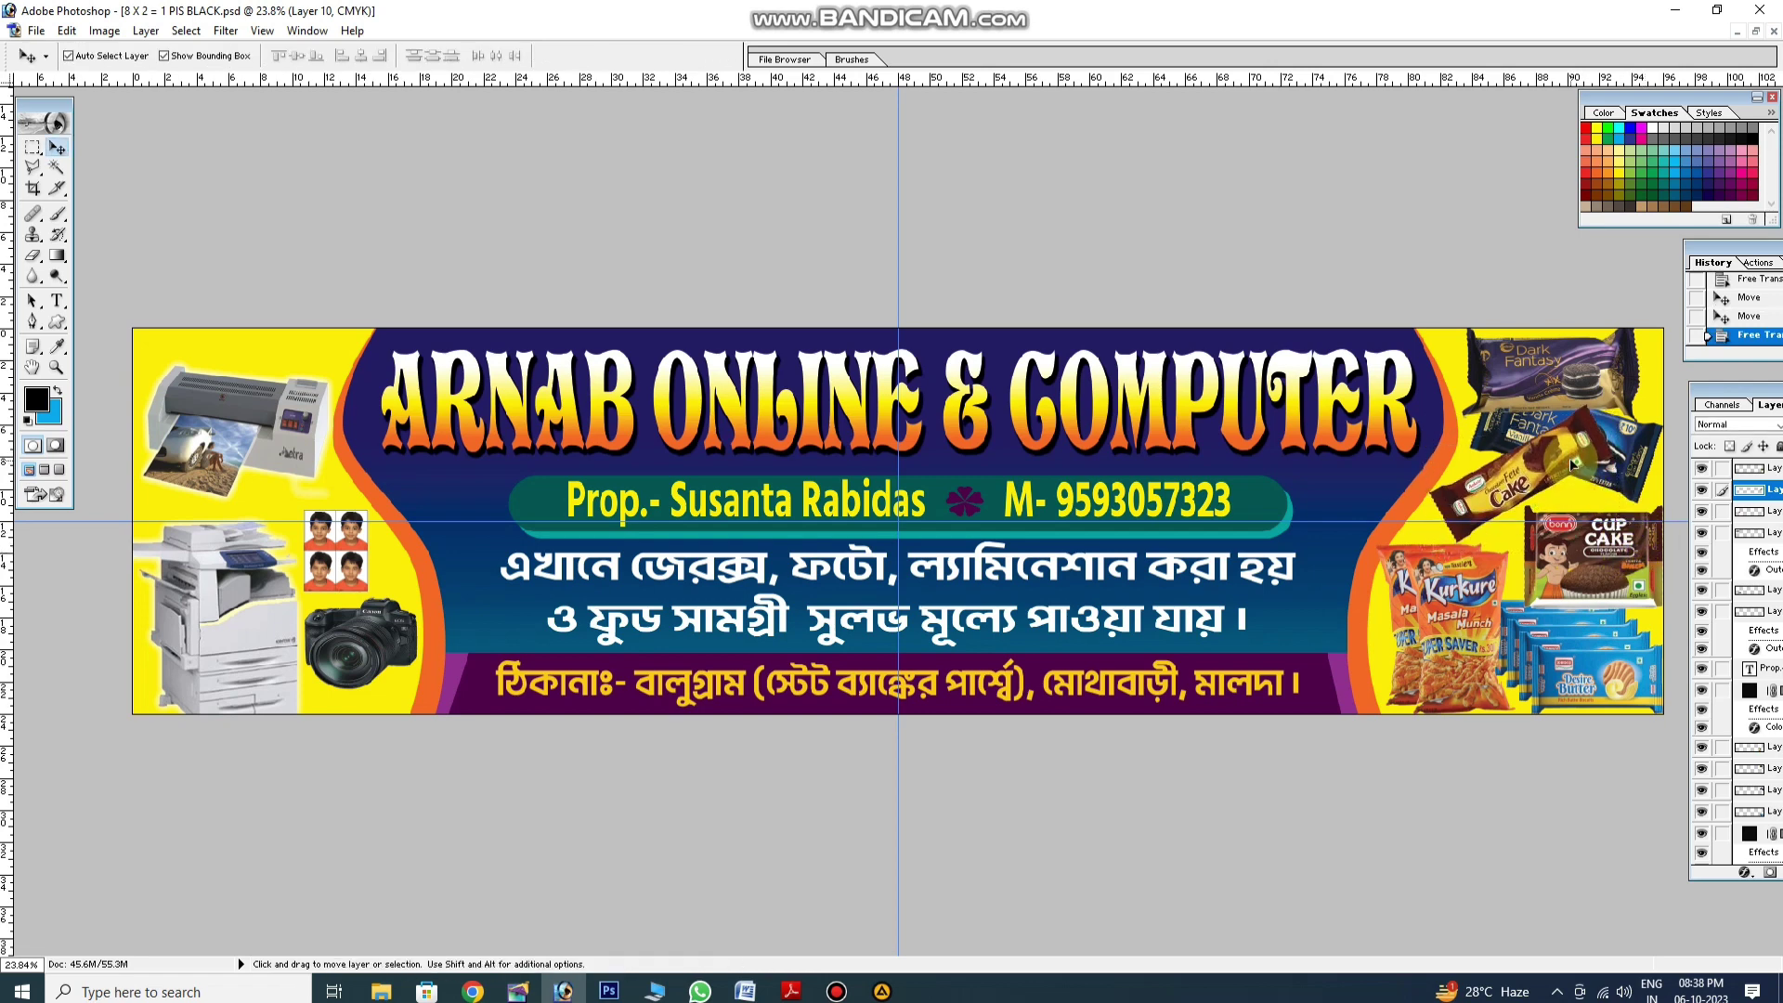
# - Ease the Fete Cake pack's tilt so it tucks under the Dark Fantasy packs
pyautogui.moveTo(1572, 466); pyautogui.dragTo(1583, 471)
pyautogui.hotkey('ctrl', 't')
pyautogui.press('Return')
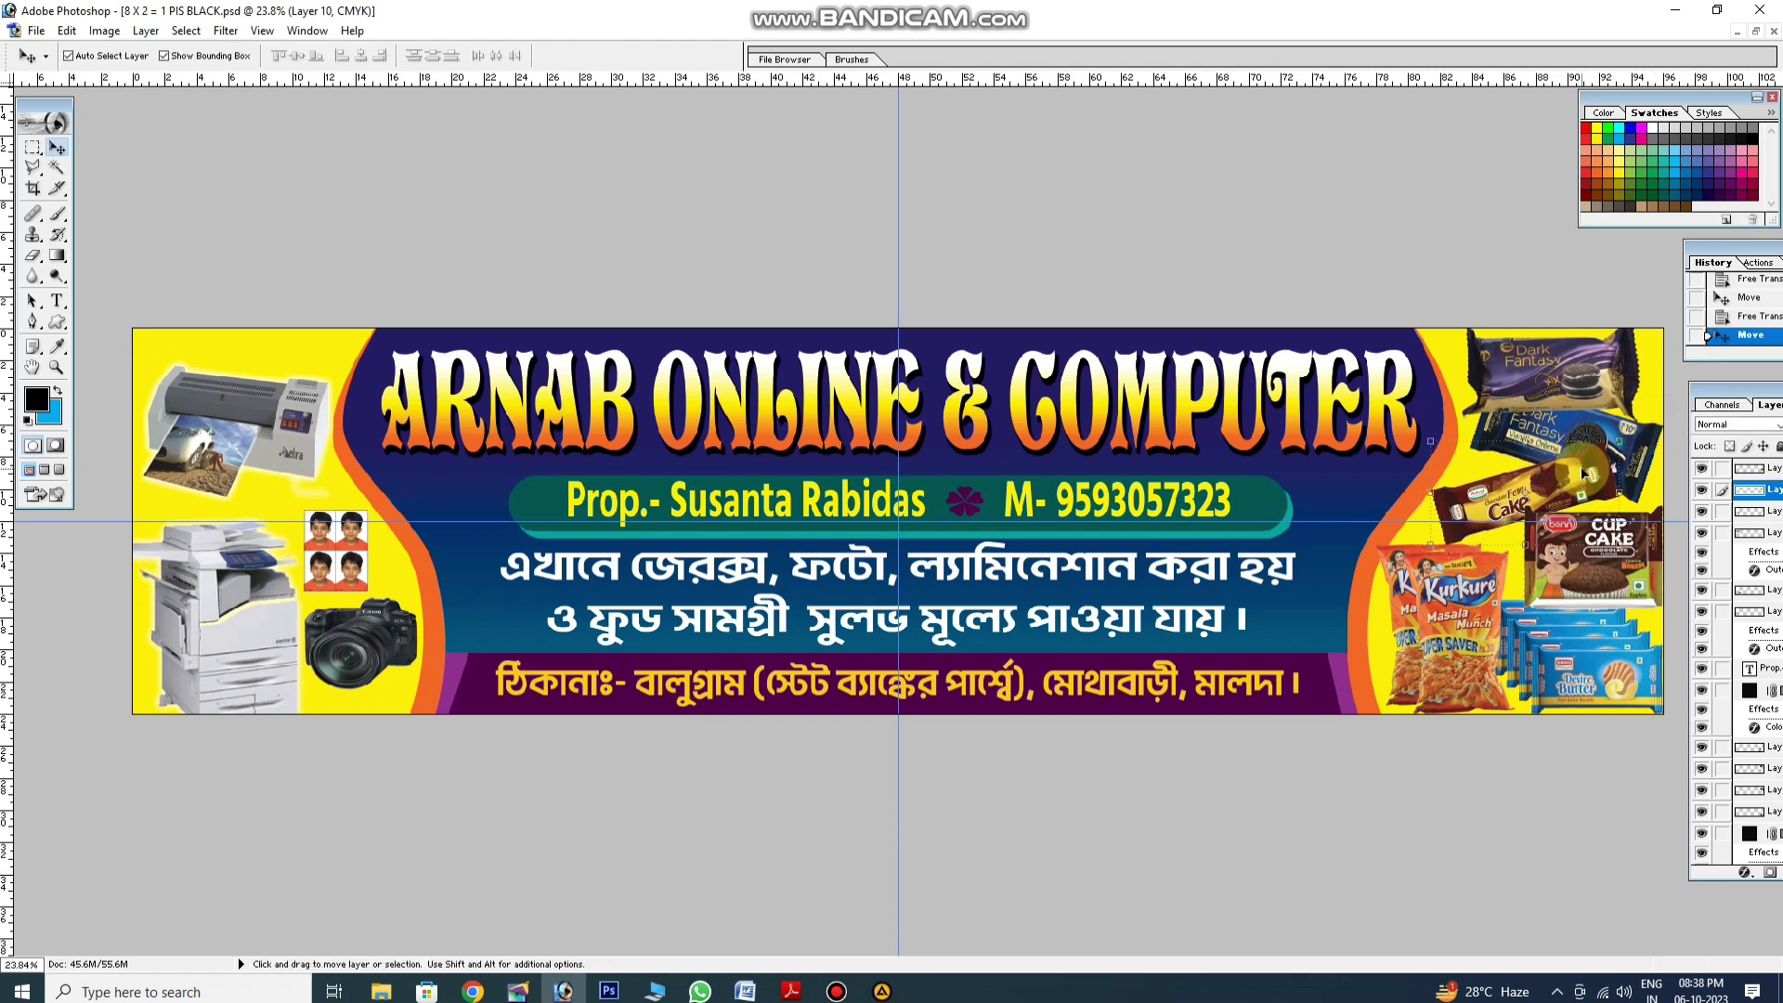
pyautogui.click(1351, 474)
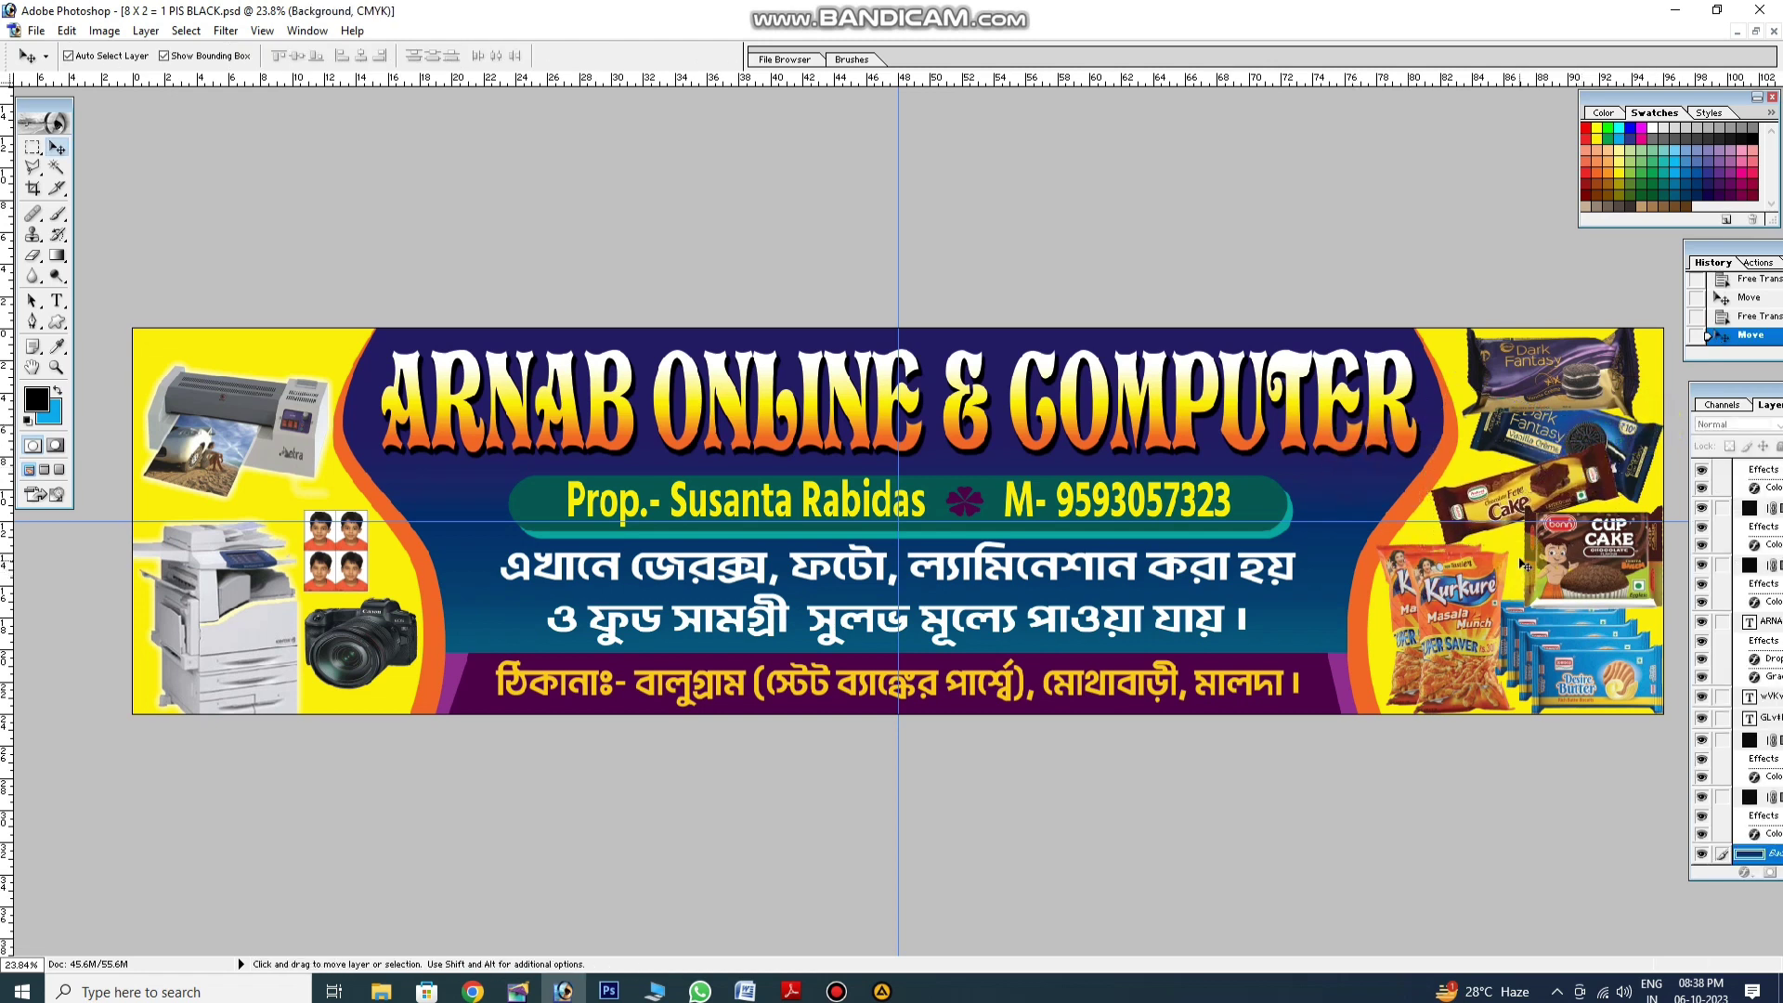
# - Nudge the Kurkure pack, raise the laminator image and stretch the photocopier taller
pyautogui.moveTo(1508, 580); pyautogui.dragTo(1461, 594)
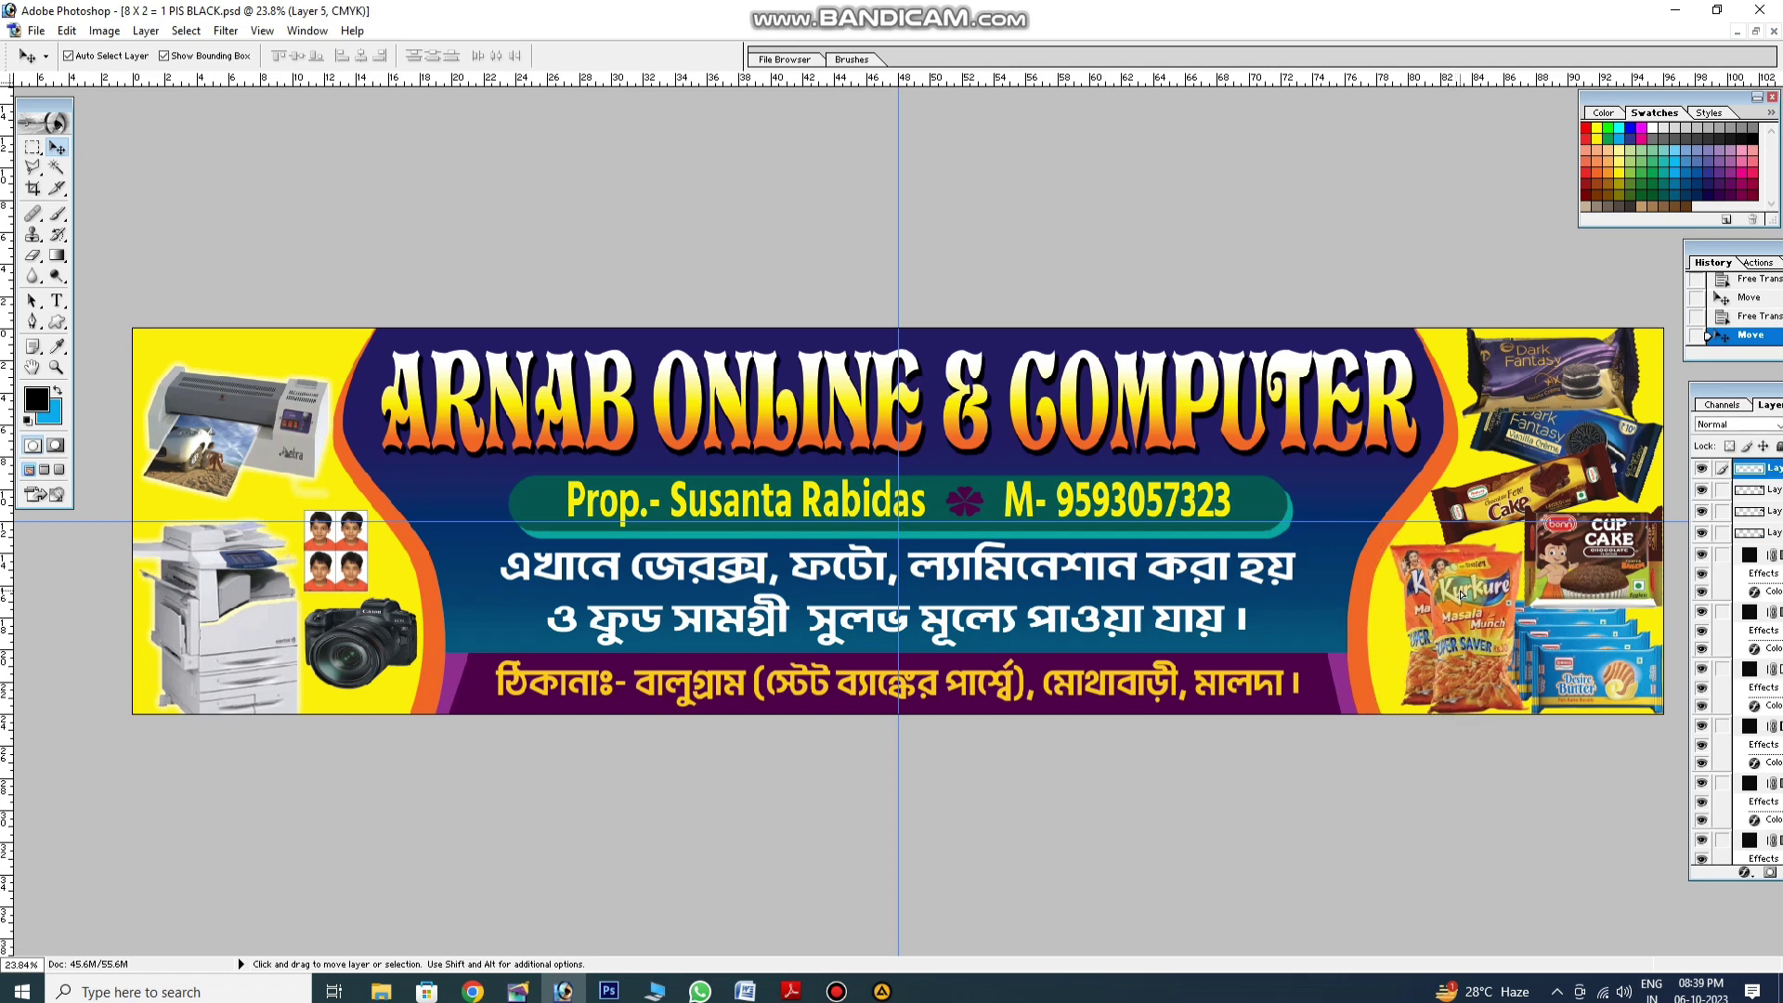
pyautogui.click(1465, 353)
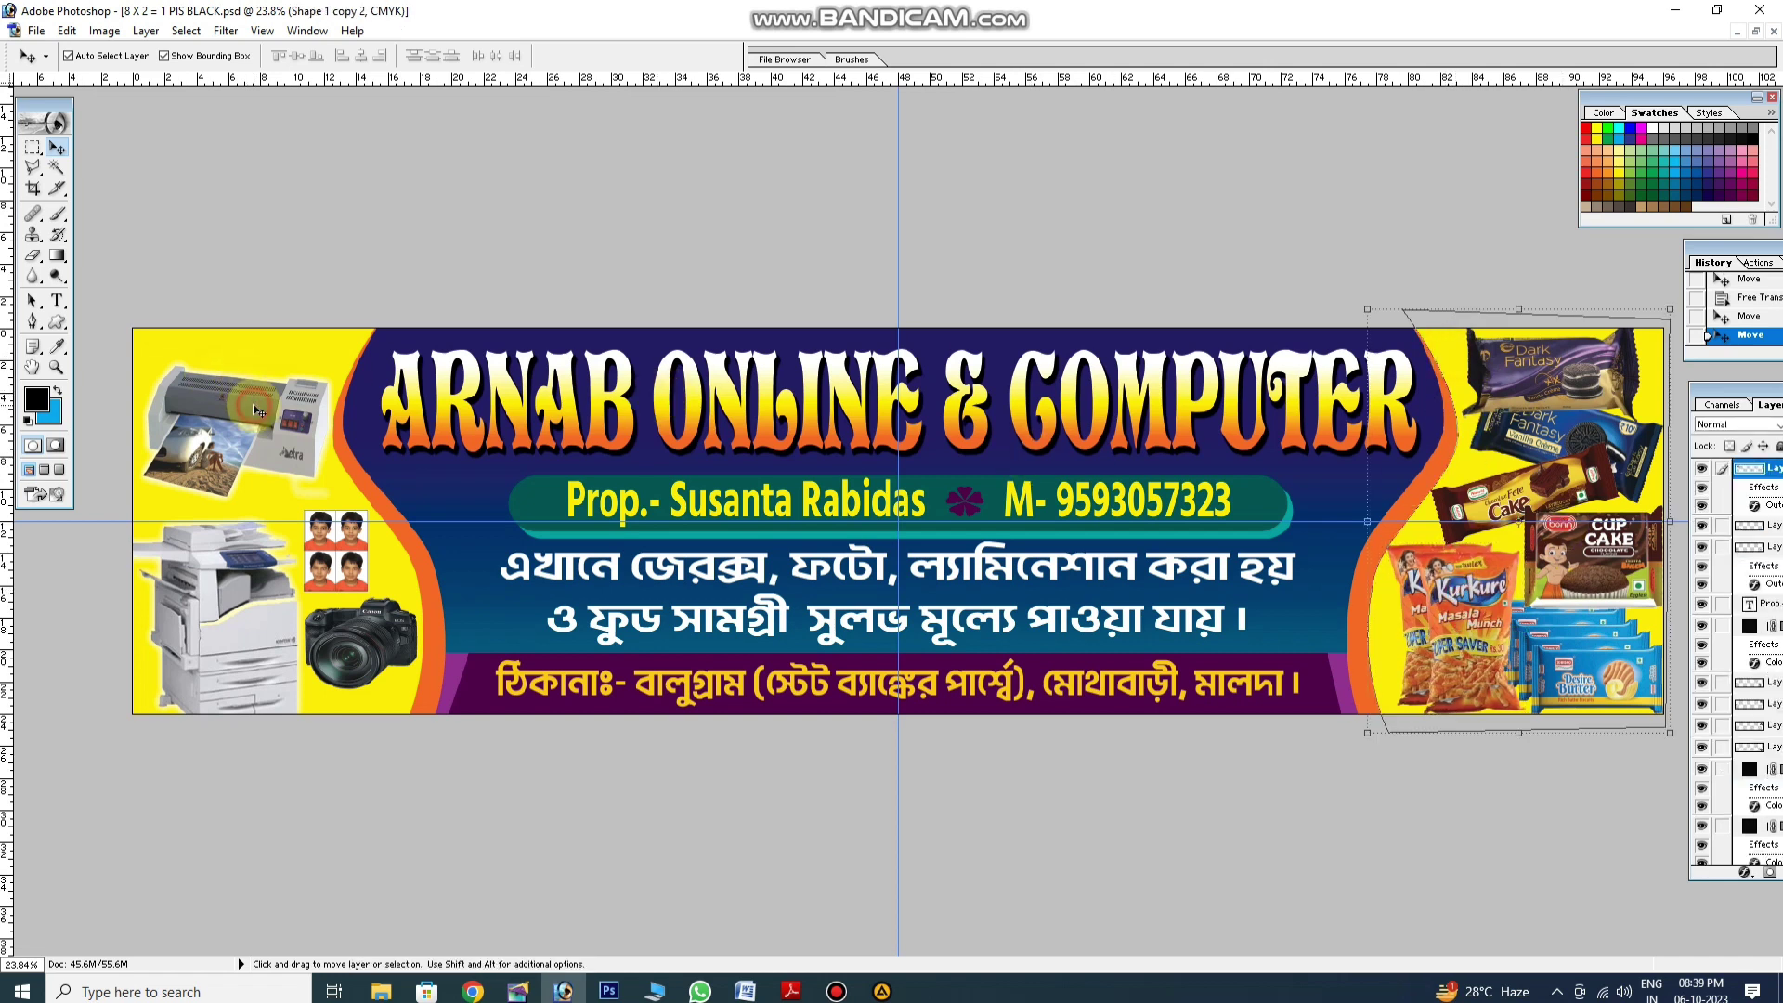
pyautogui.moveTo(251, 396); pyautogui.dragTo(249, 373)
pyautogui.moveTo(240, 520); pyautogui.dragTo(244, 477)
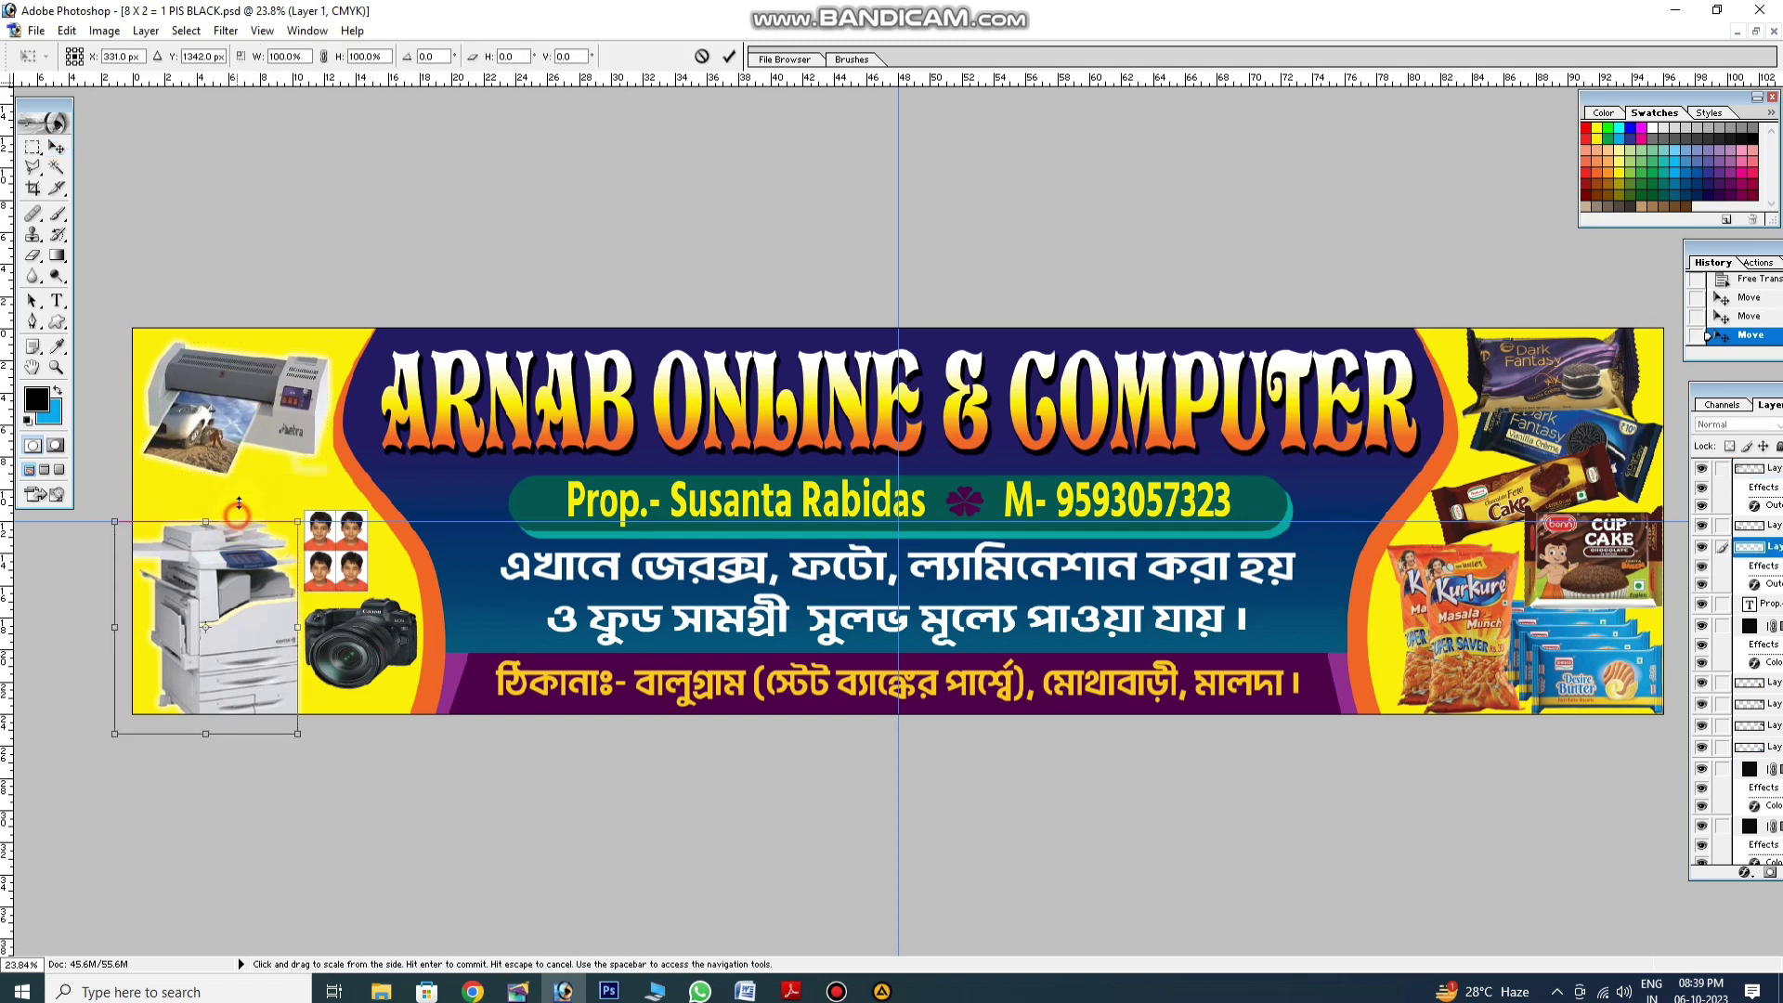
pyautogui.press('Return')
# - Stretch the camera image downward and enlarge the passport photos with Free Transform
pyautogui.click(336, 492)
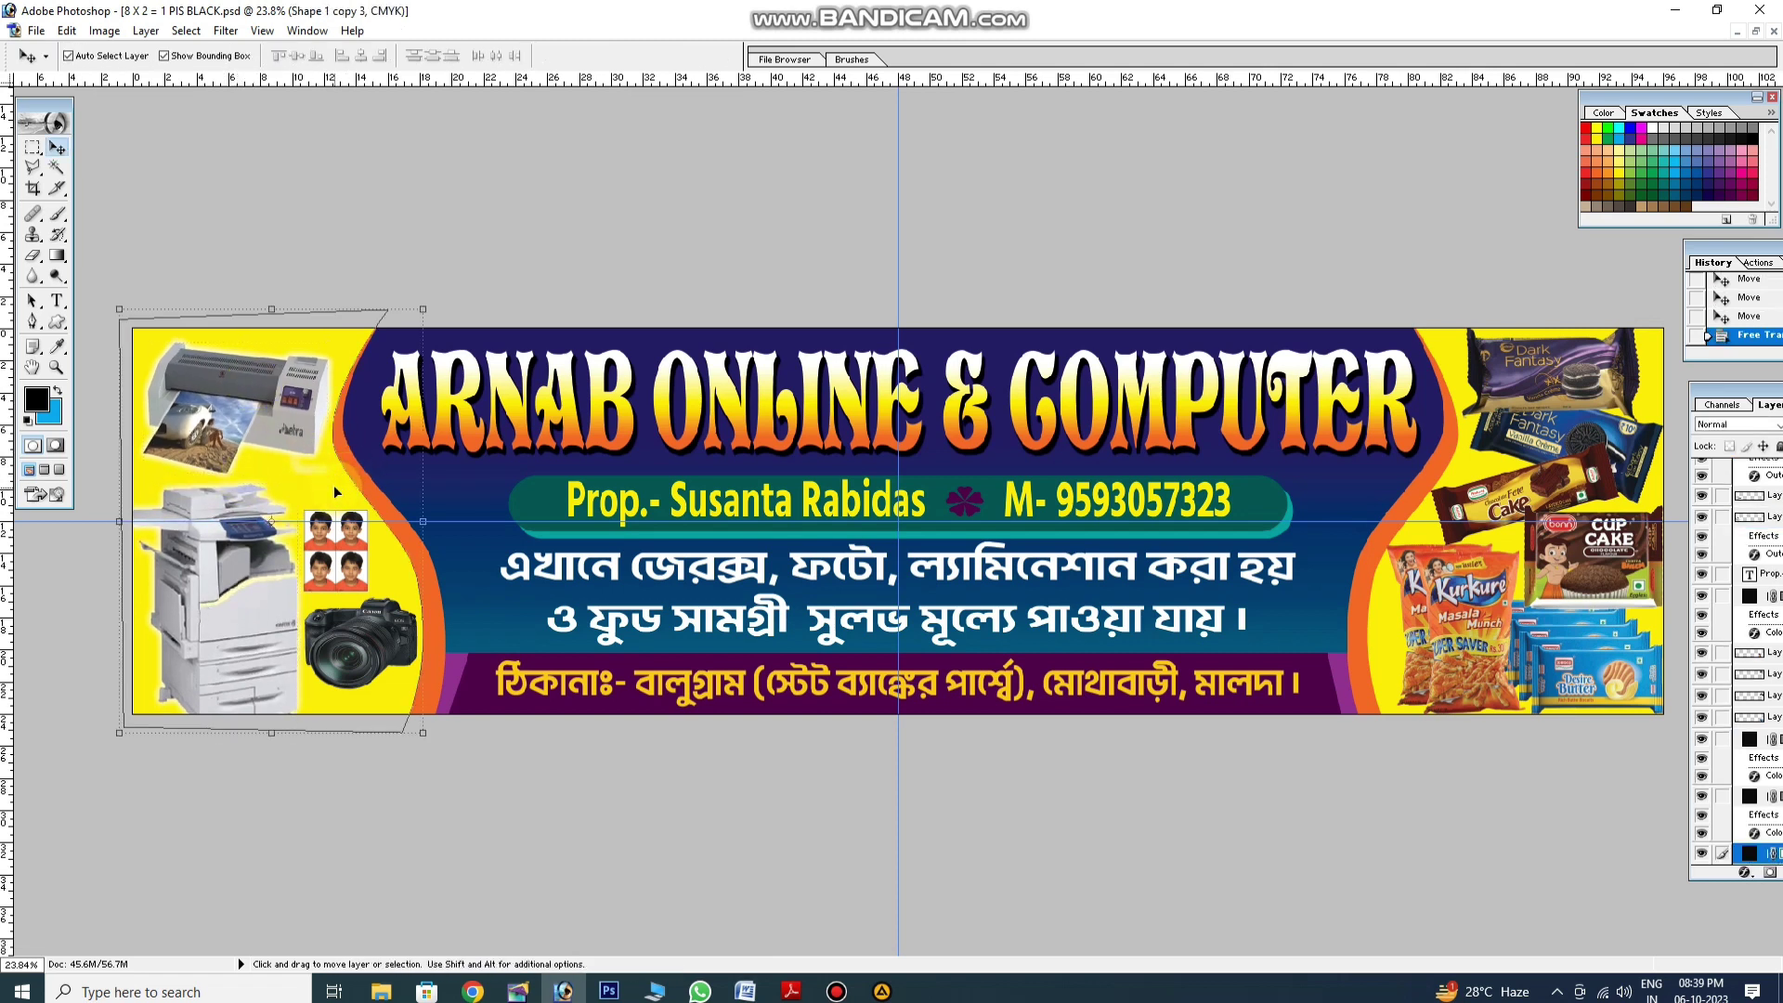
pyautogui.click(380, 637)
pyautogui.moveTo(367, 692); pyautogui.dragTo(368, 705)
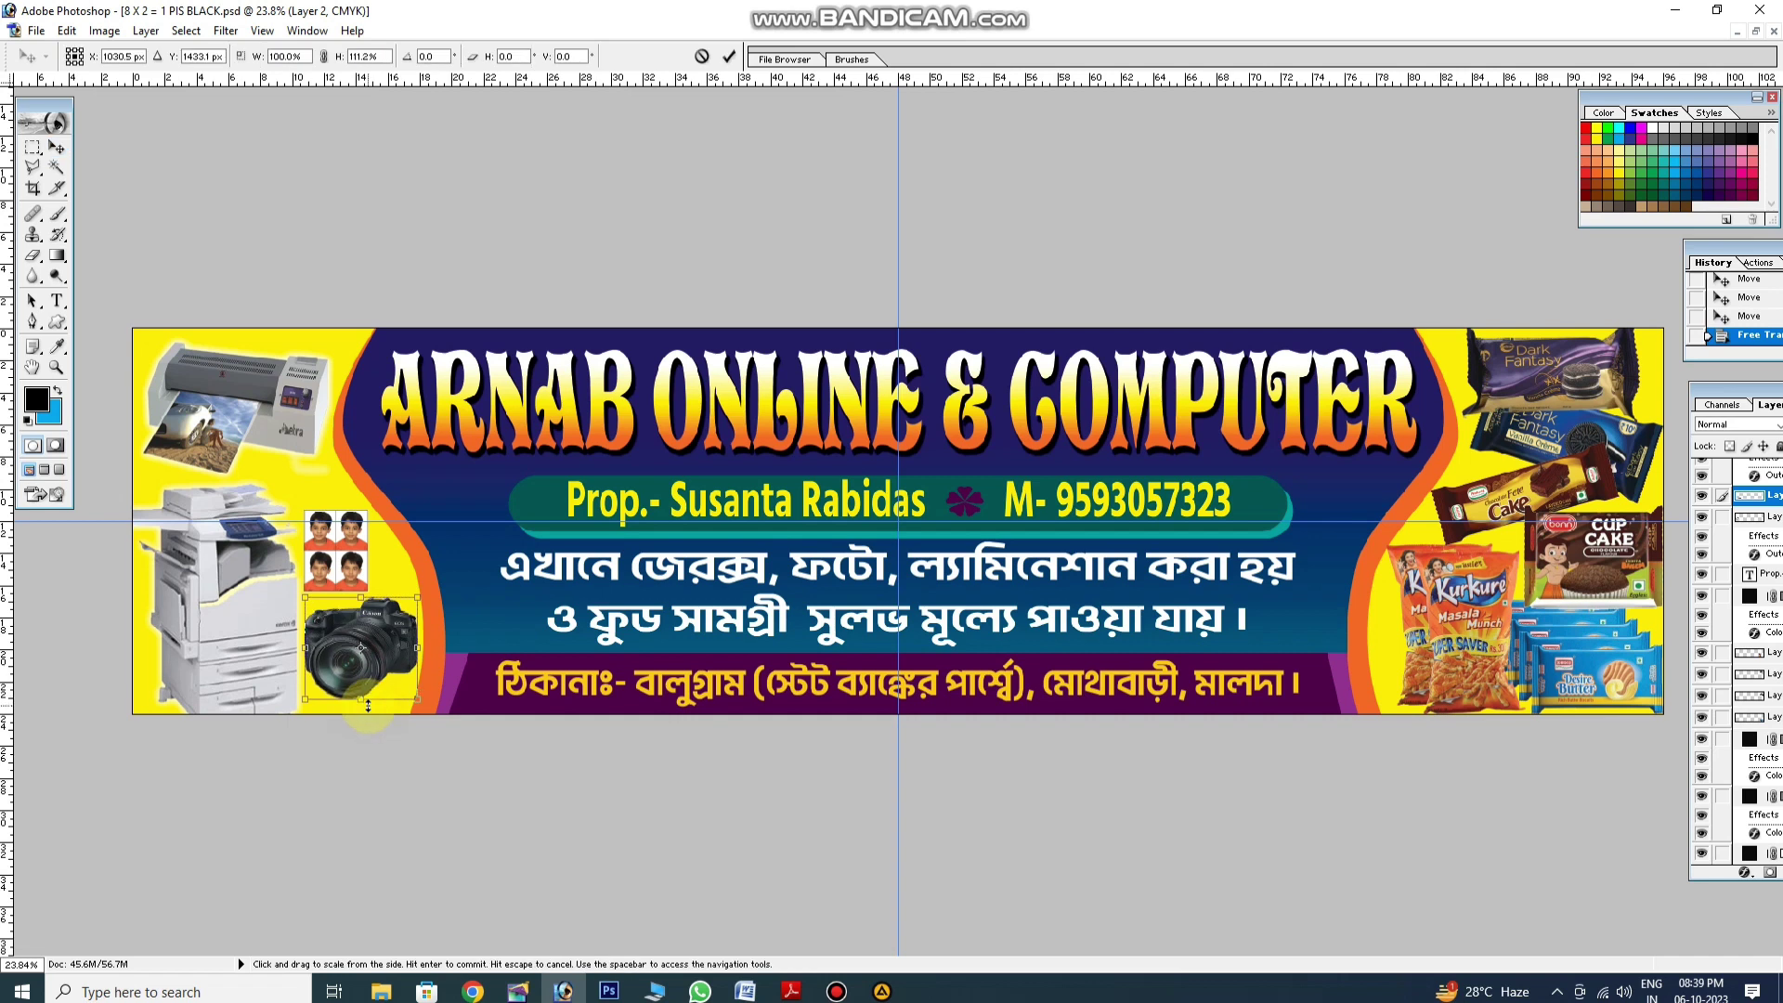
pyautogui.press('Return')
pyautogui.click(336, 548)
pyautogui.hotkey('ctrl', 't')
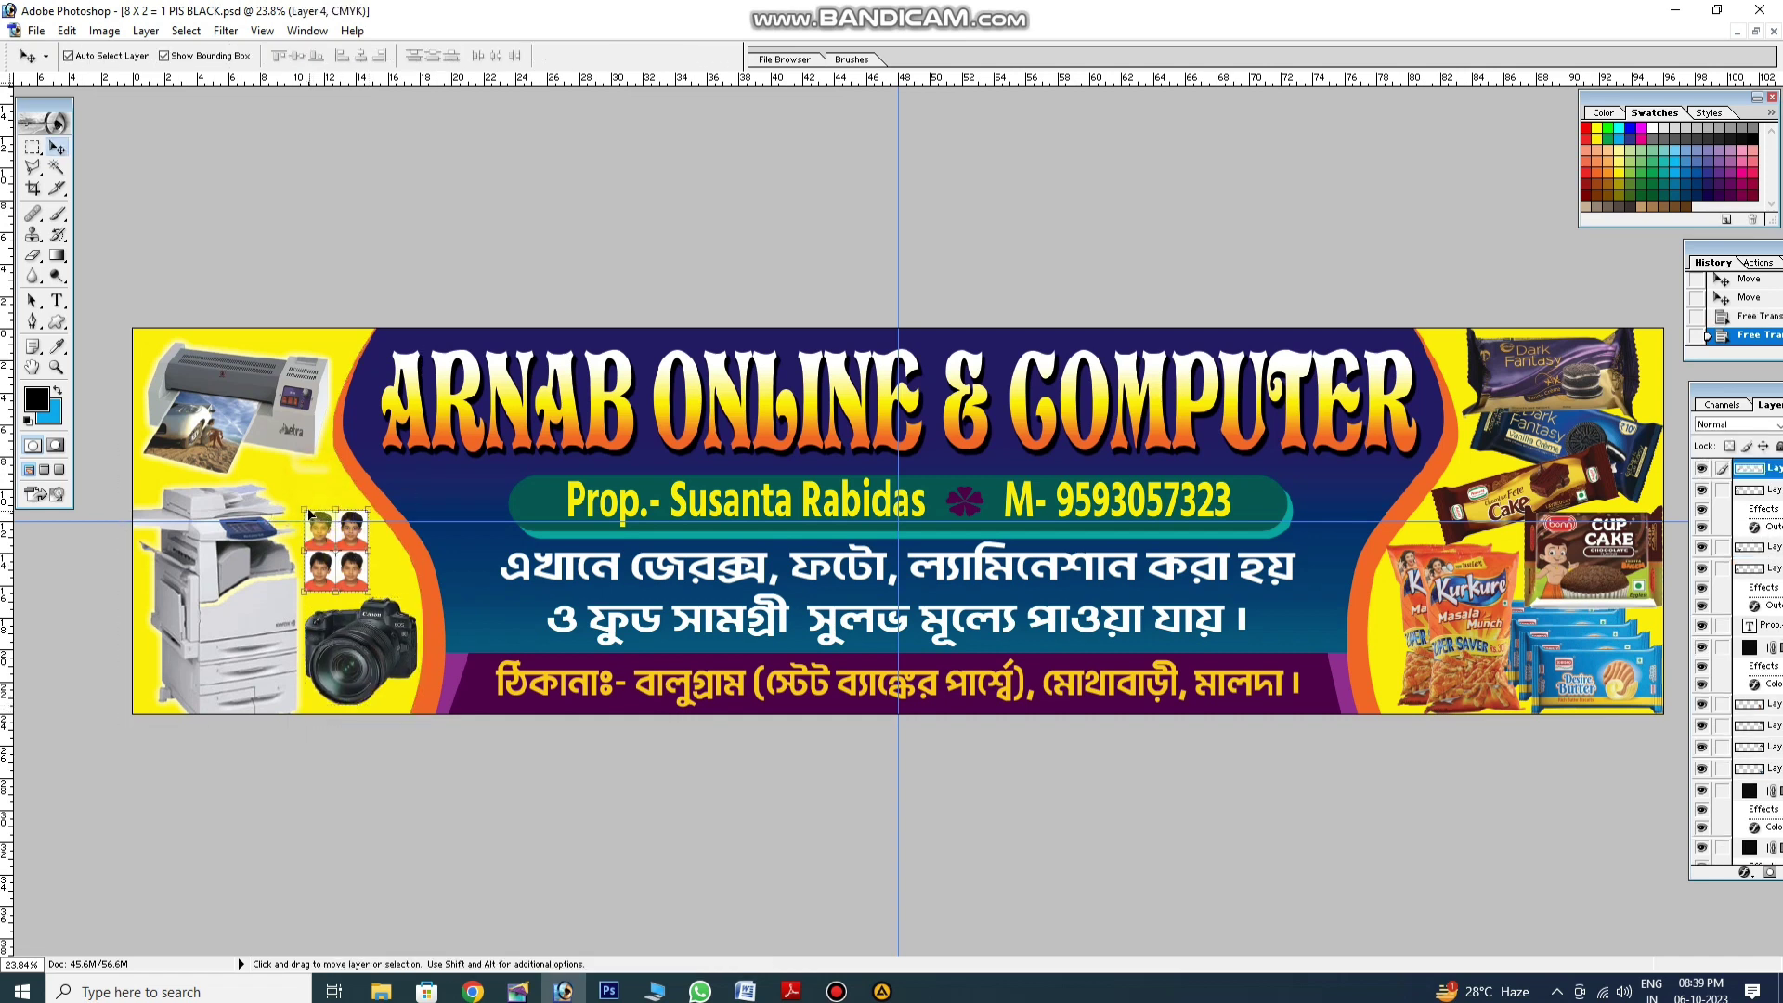
pyautogui.moveTo(305, 510); pyautogui.dragTo(300, 489)
pyautogui.press('Return')
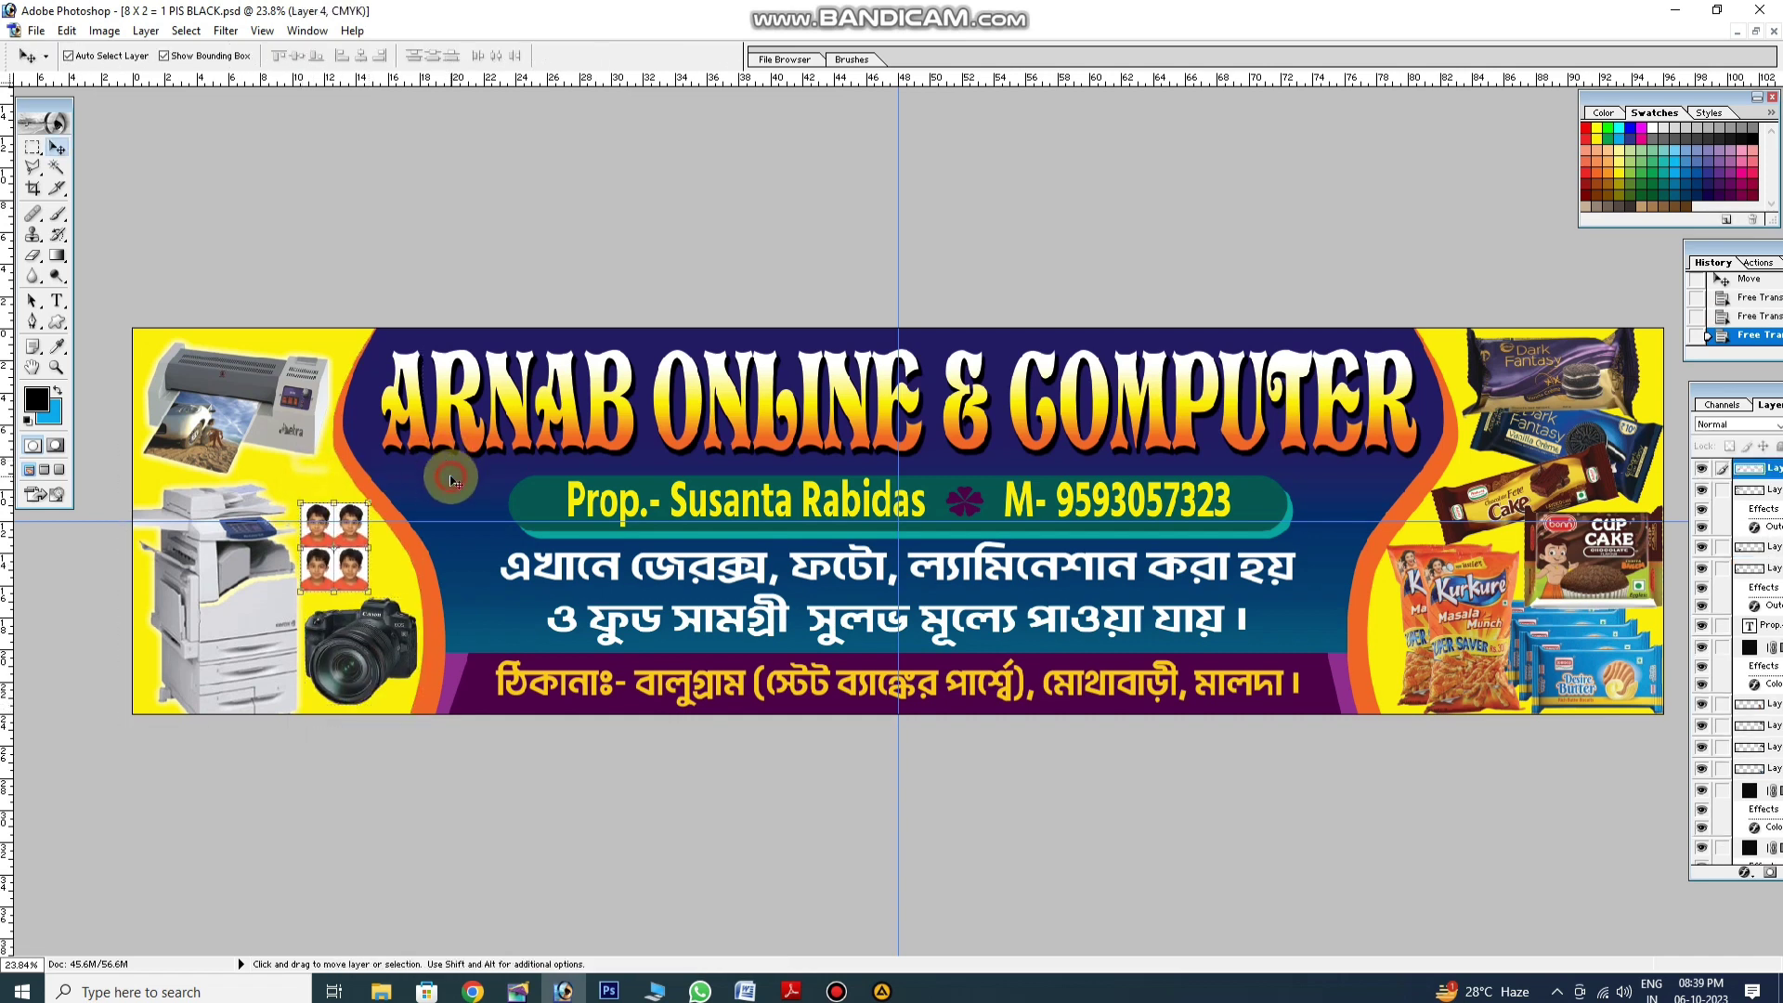
# - Save the banner, replacing the existing PSD file
pyautogui.click(451, 480)
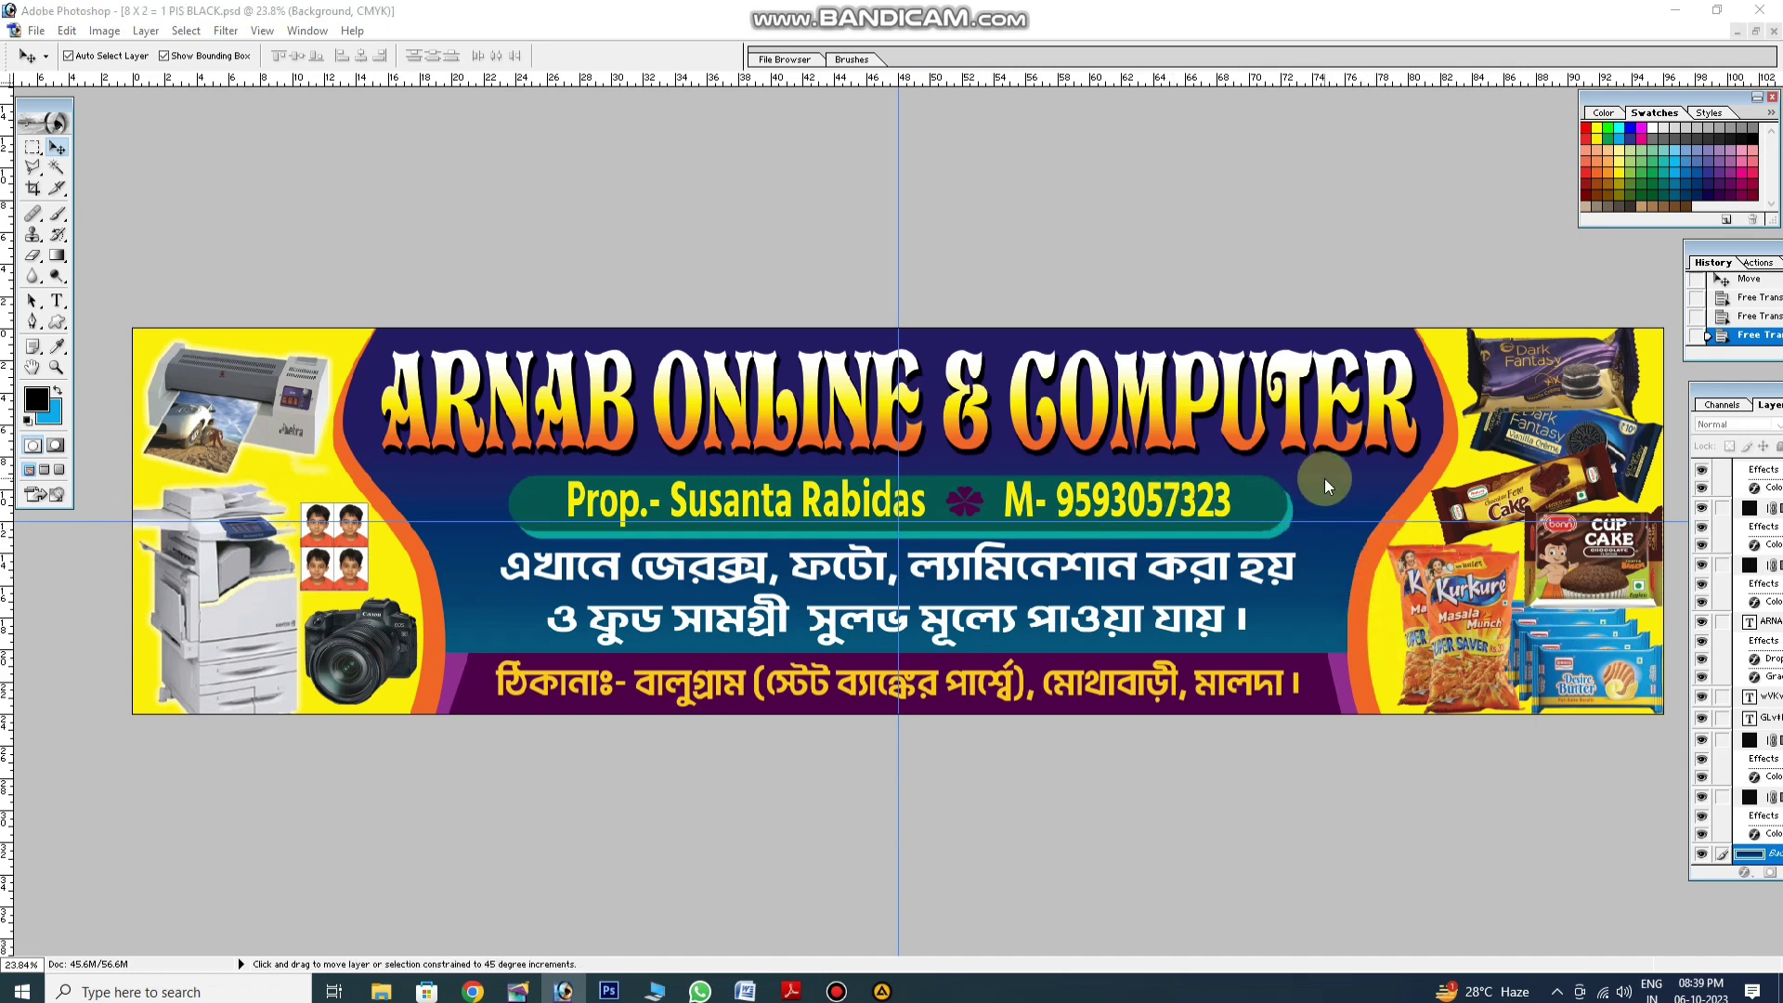
pyautogui.hotkey('ctrl', 'shift', 's')
pyautogui.click(840, 626)
pyautogui.click(884, 372)
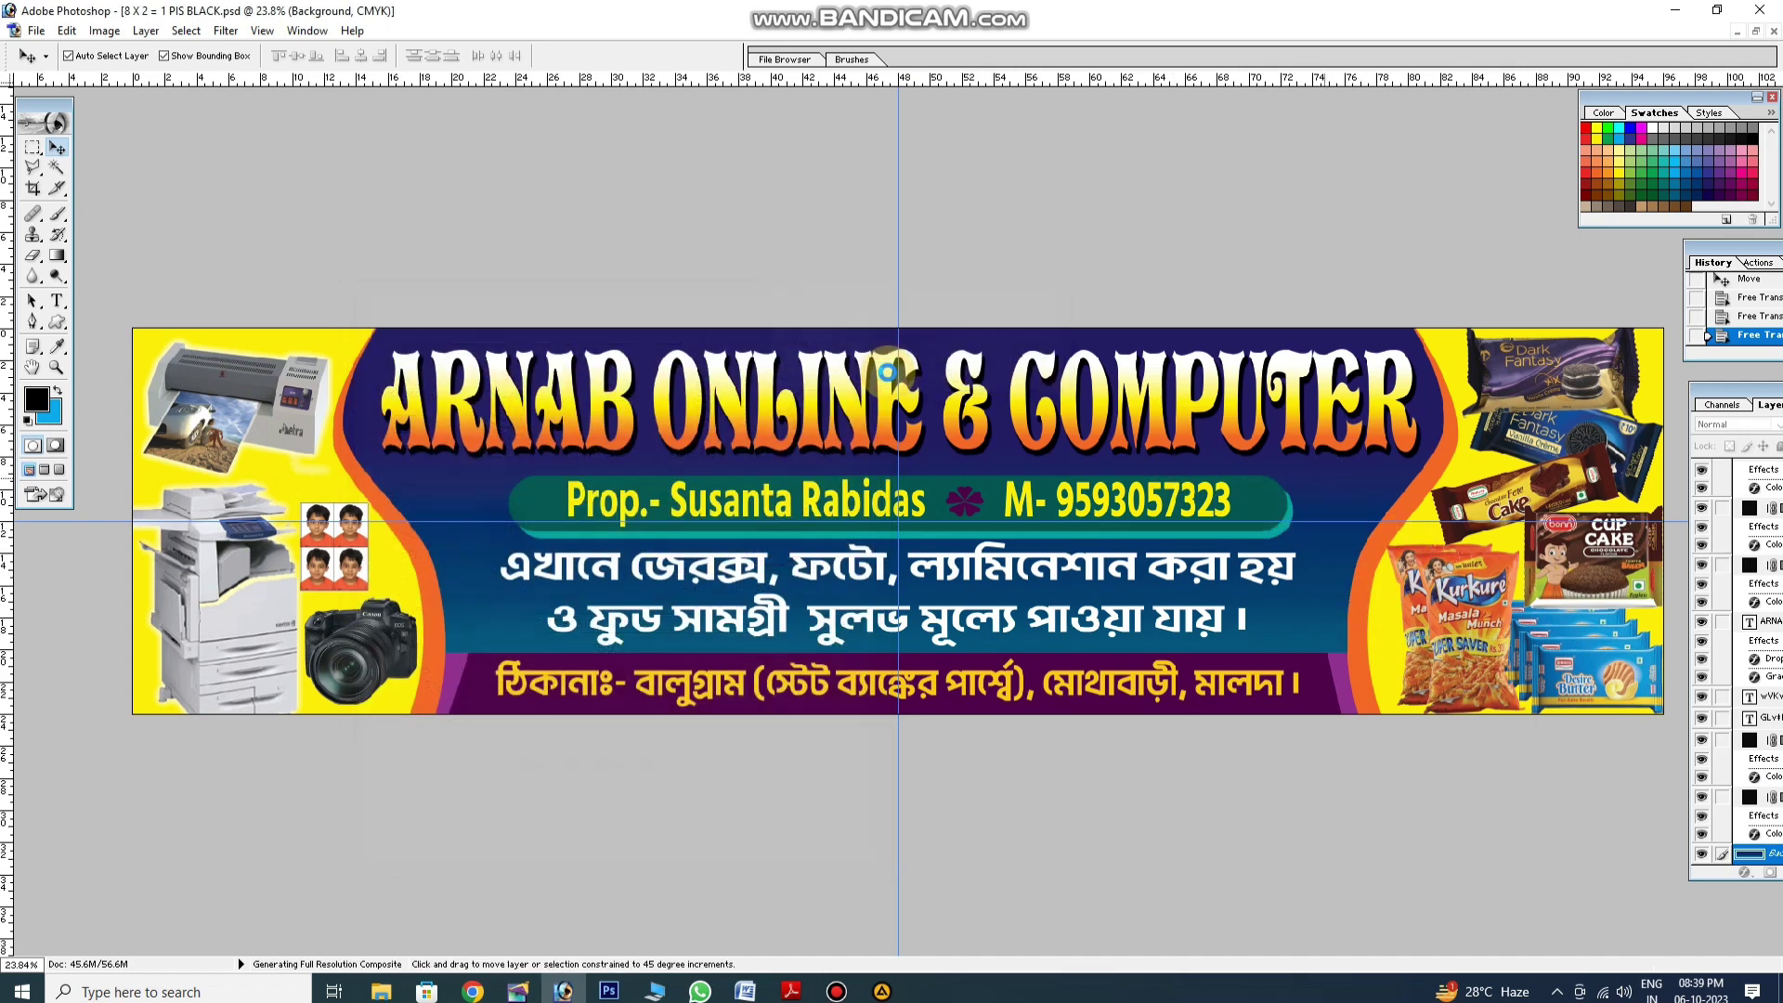
# - Save a JPEG copy '8 X 2 = 1 PIS BLACK copy.jpg', accepting the default JPEG quality options
pyautogui.hotkey('ctrl', 'shift', 's')
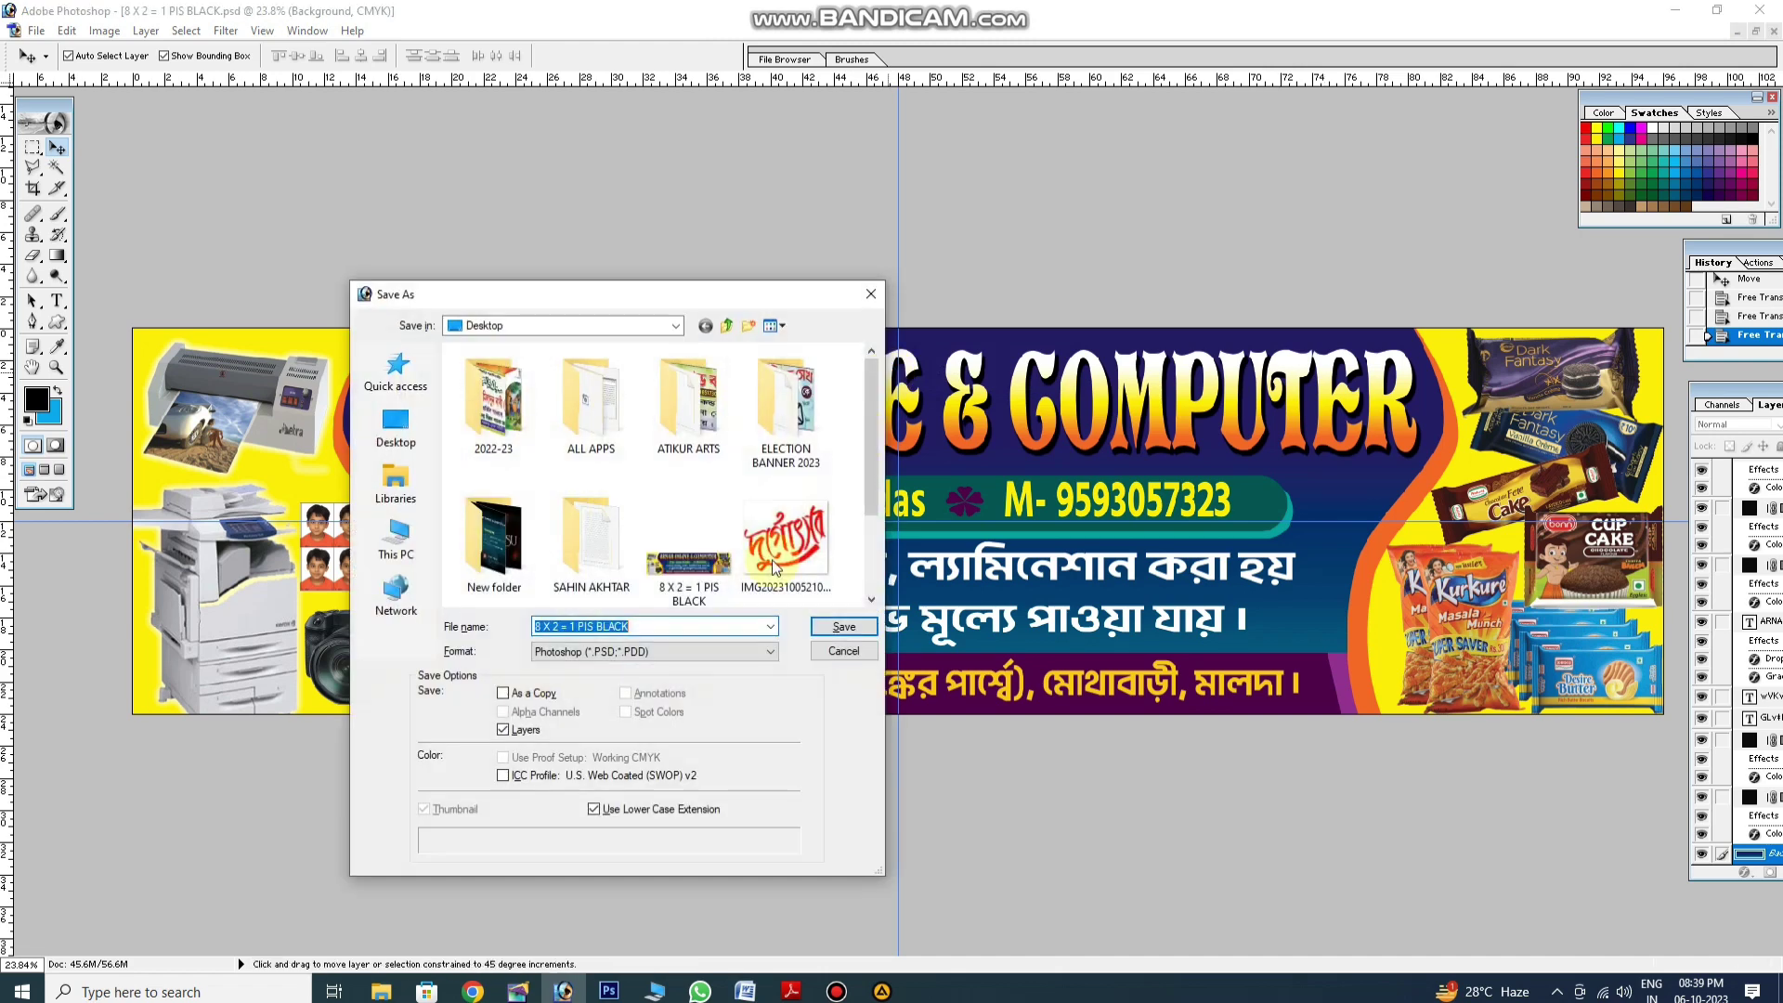
pyautogui.click(676, 651)
pyautogui.click(650, 720)
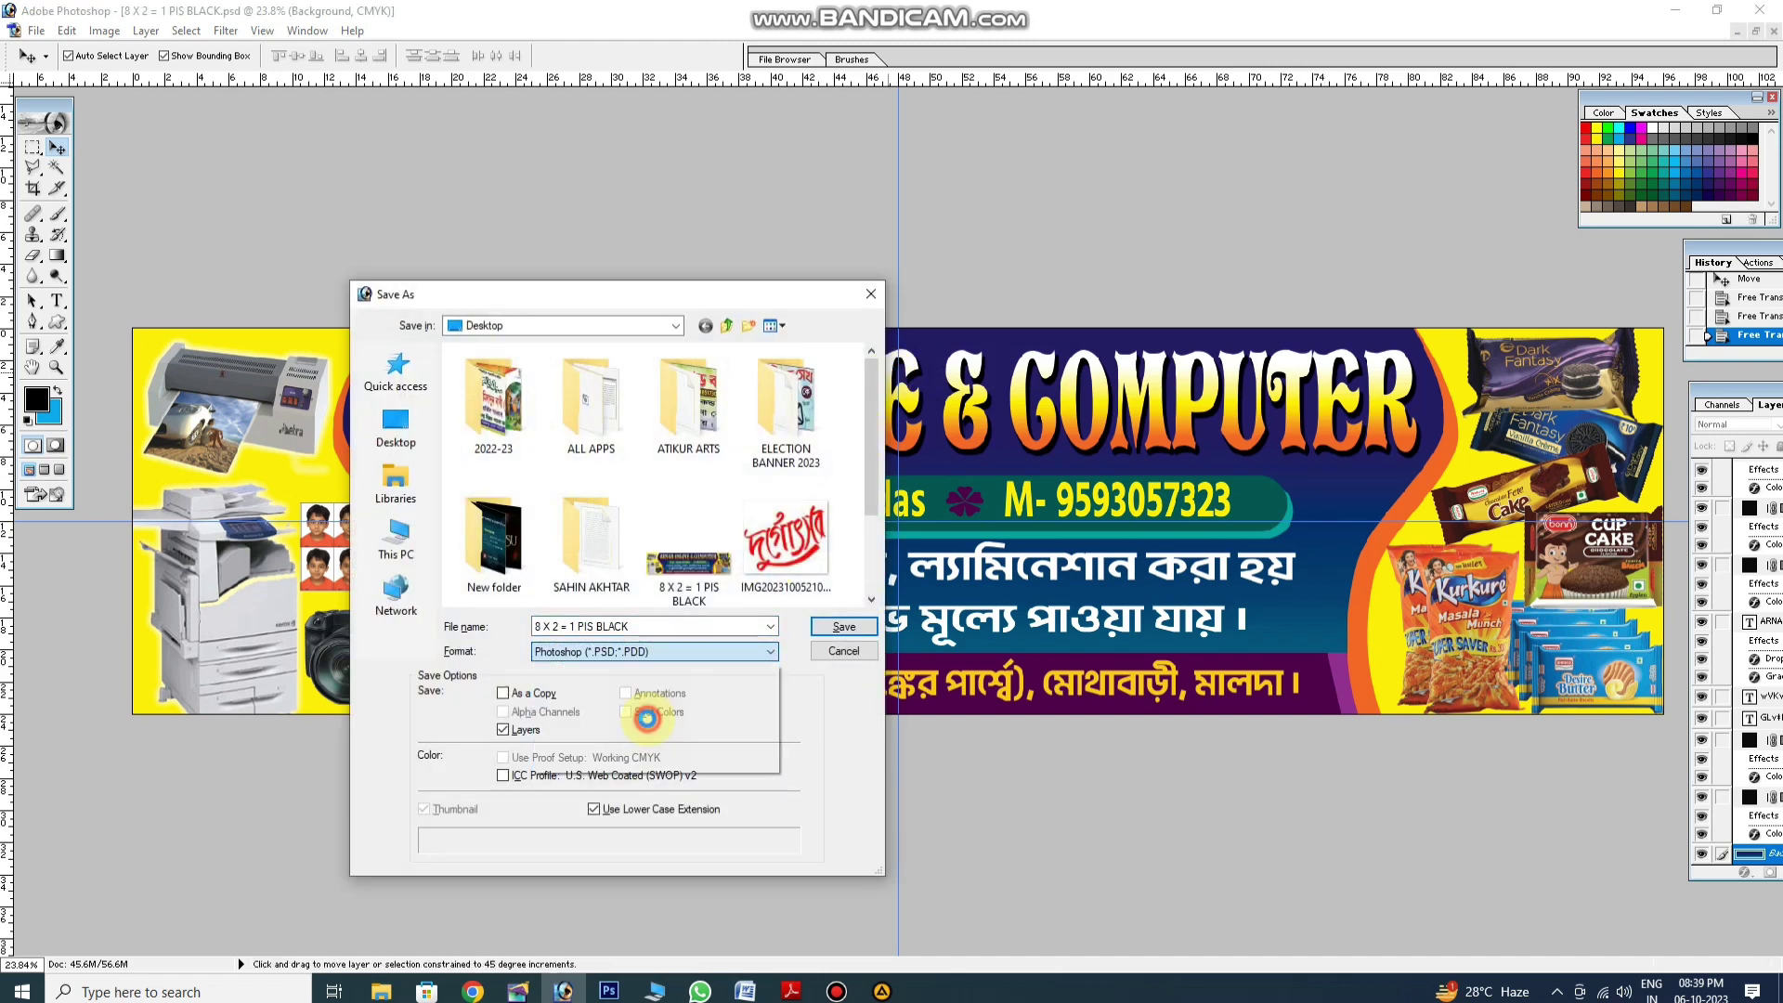
pyautogui.click(841, 626)
pyautogui.click(1024, 368)
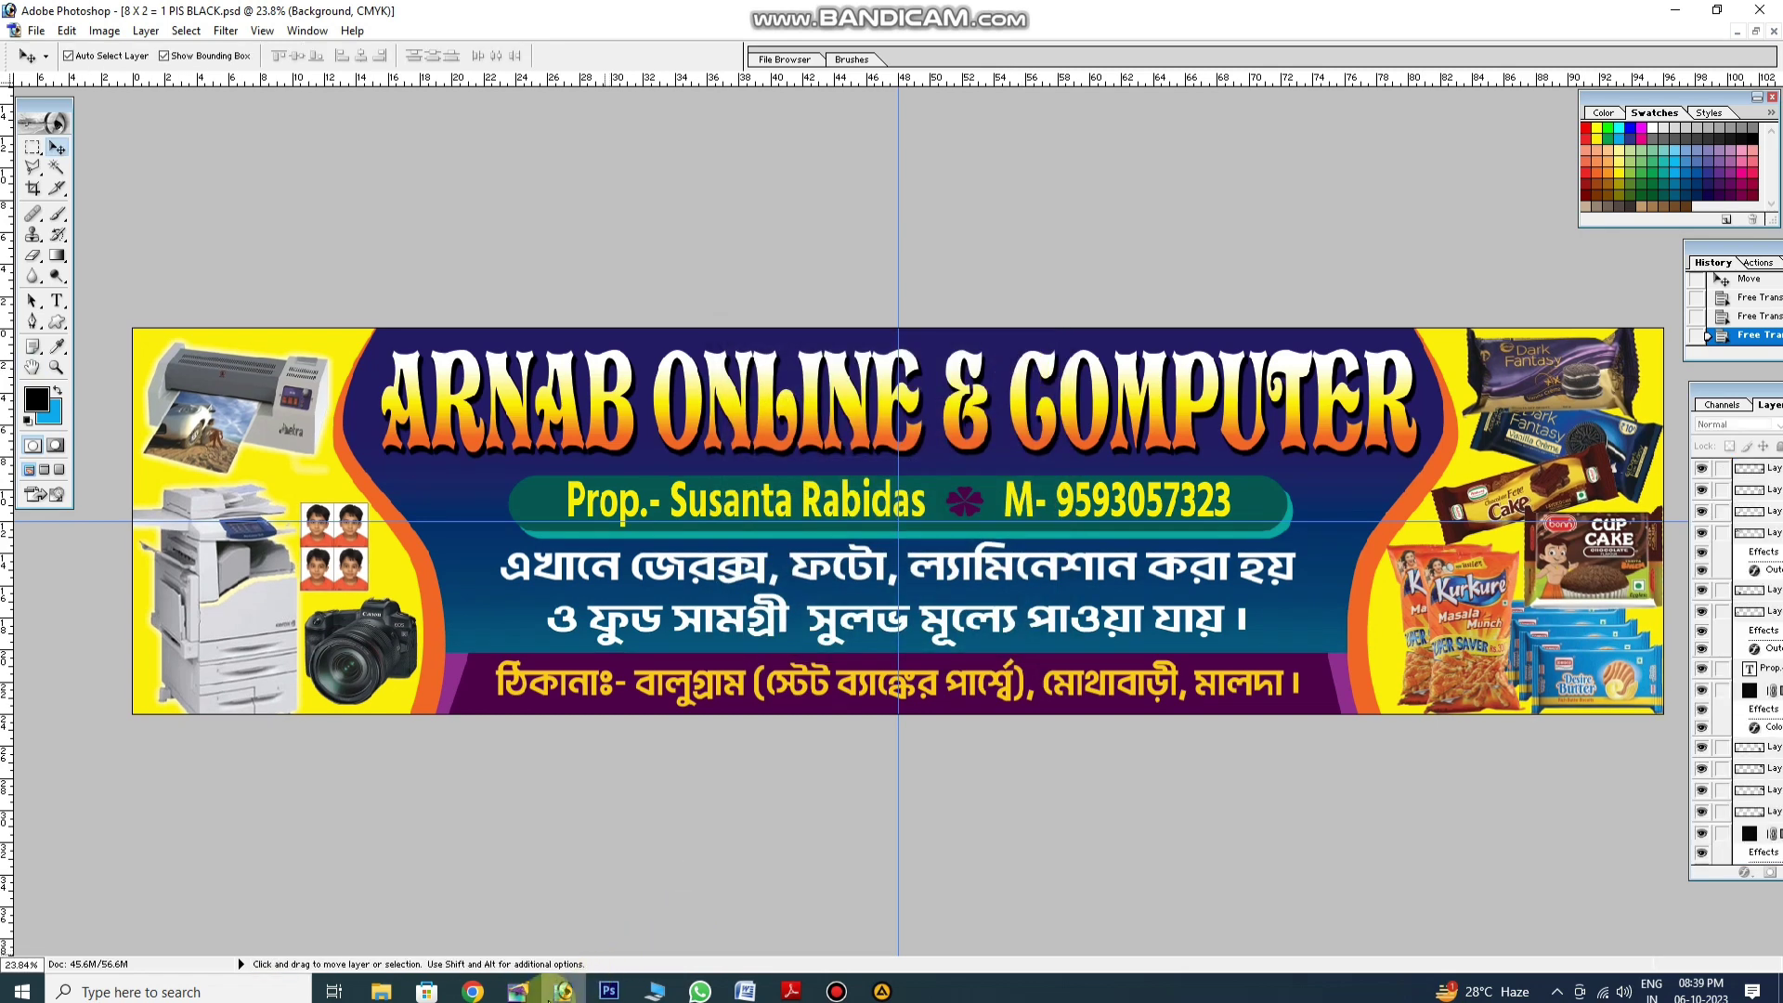
pyautogui.click(836, 990)
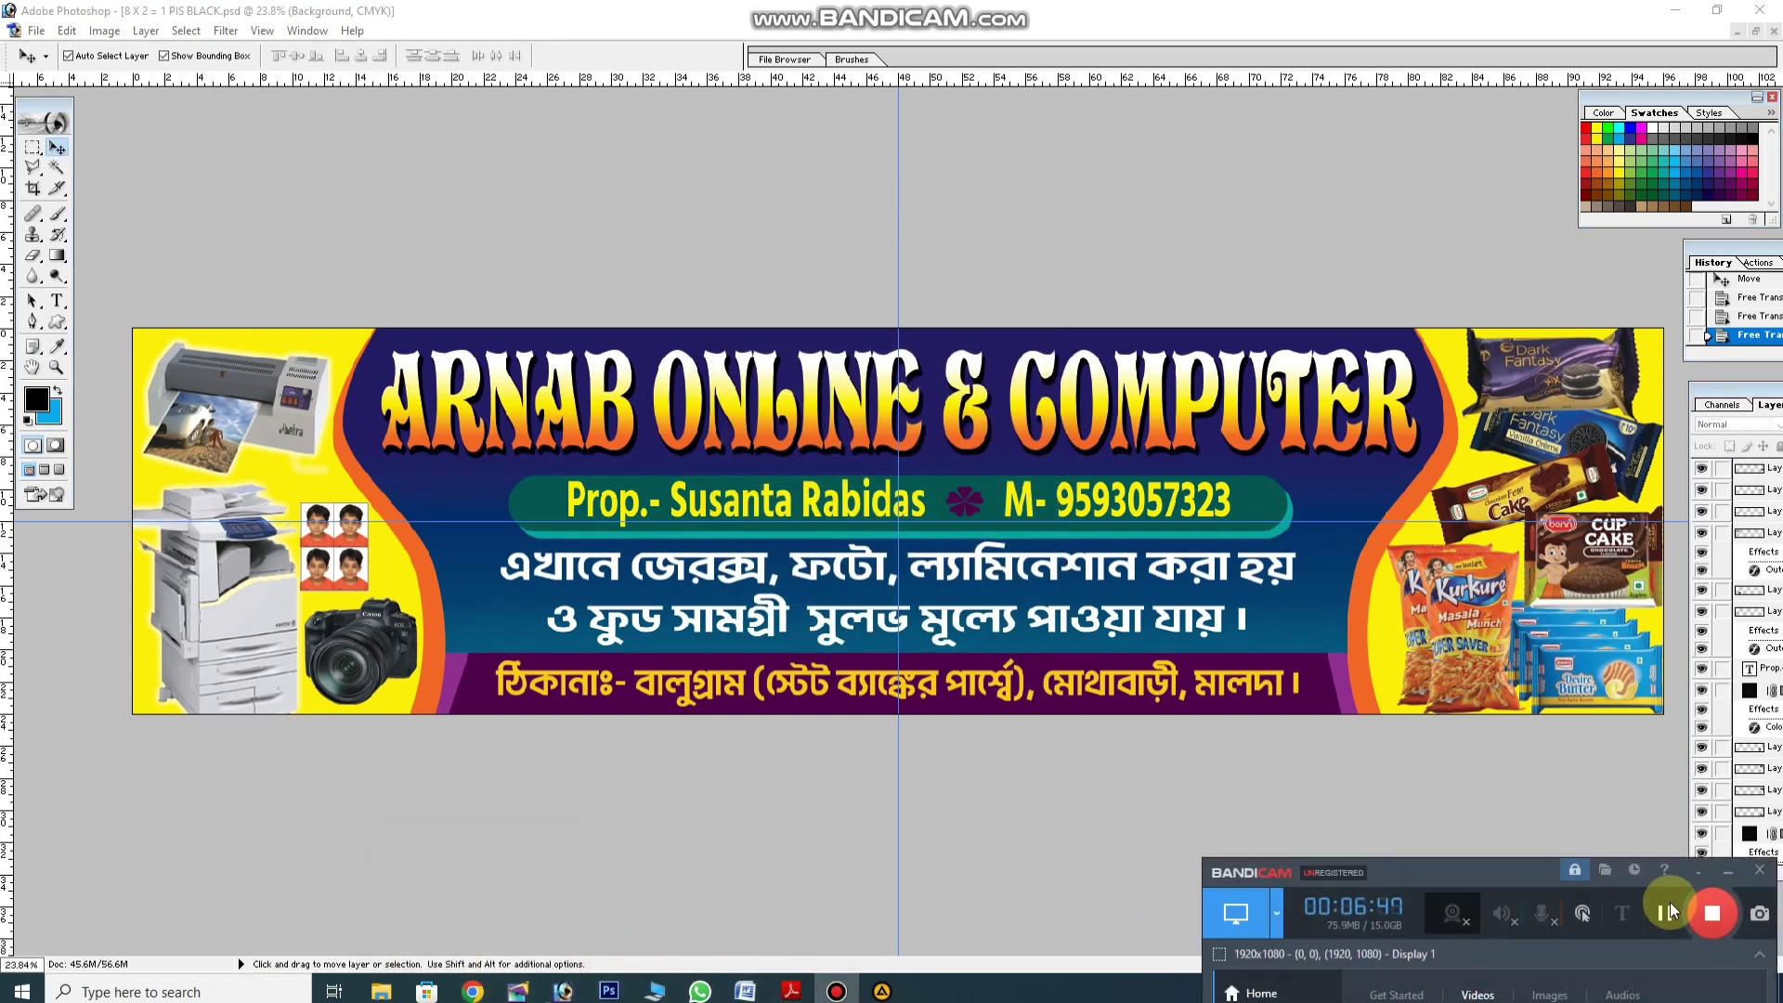
# - Clear the open windows and open the saved JPEG banner from the desktop in Photos
pyautogui.click(837, 990)
pyautogui.click(1675, 9)
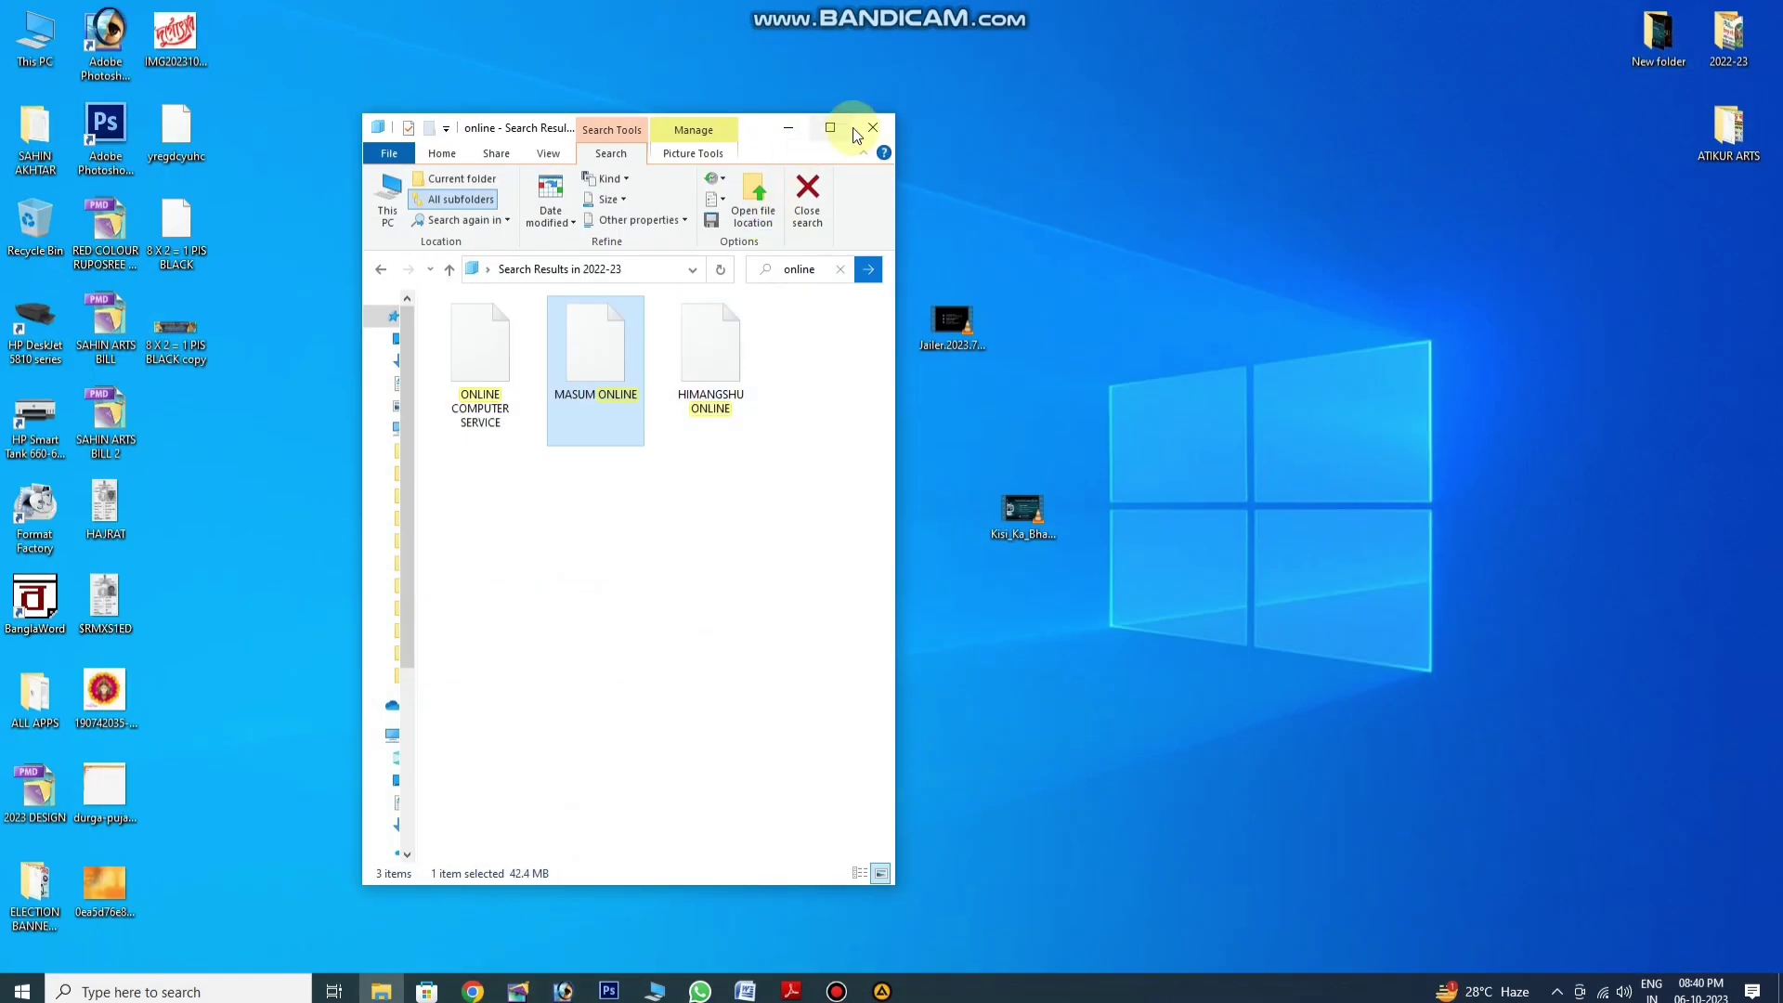
pyautogui.click(855, 135)
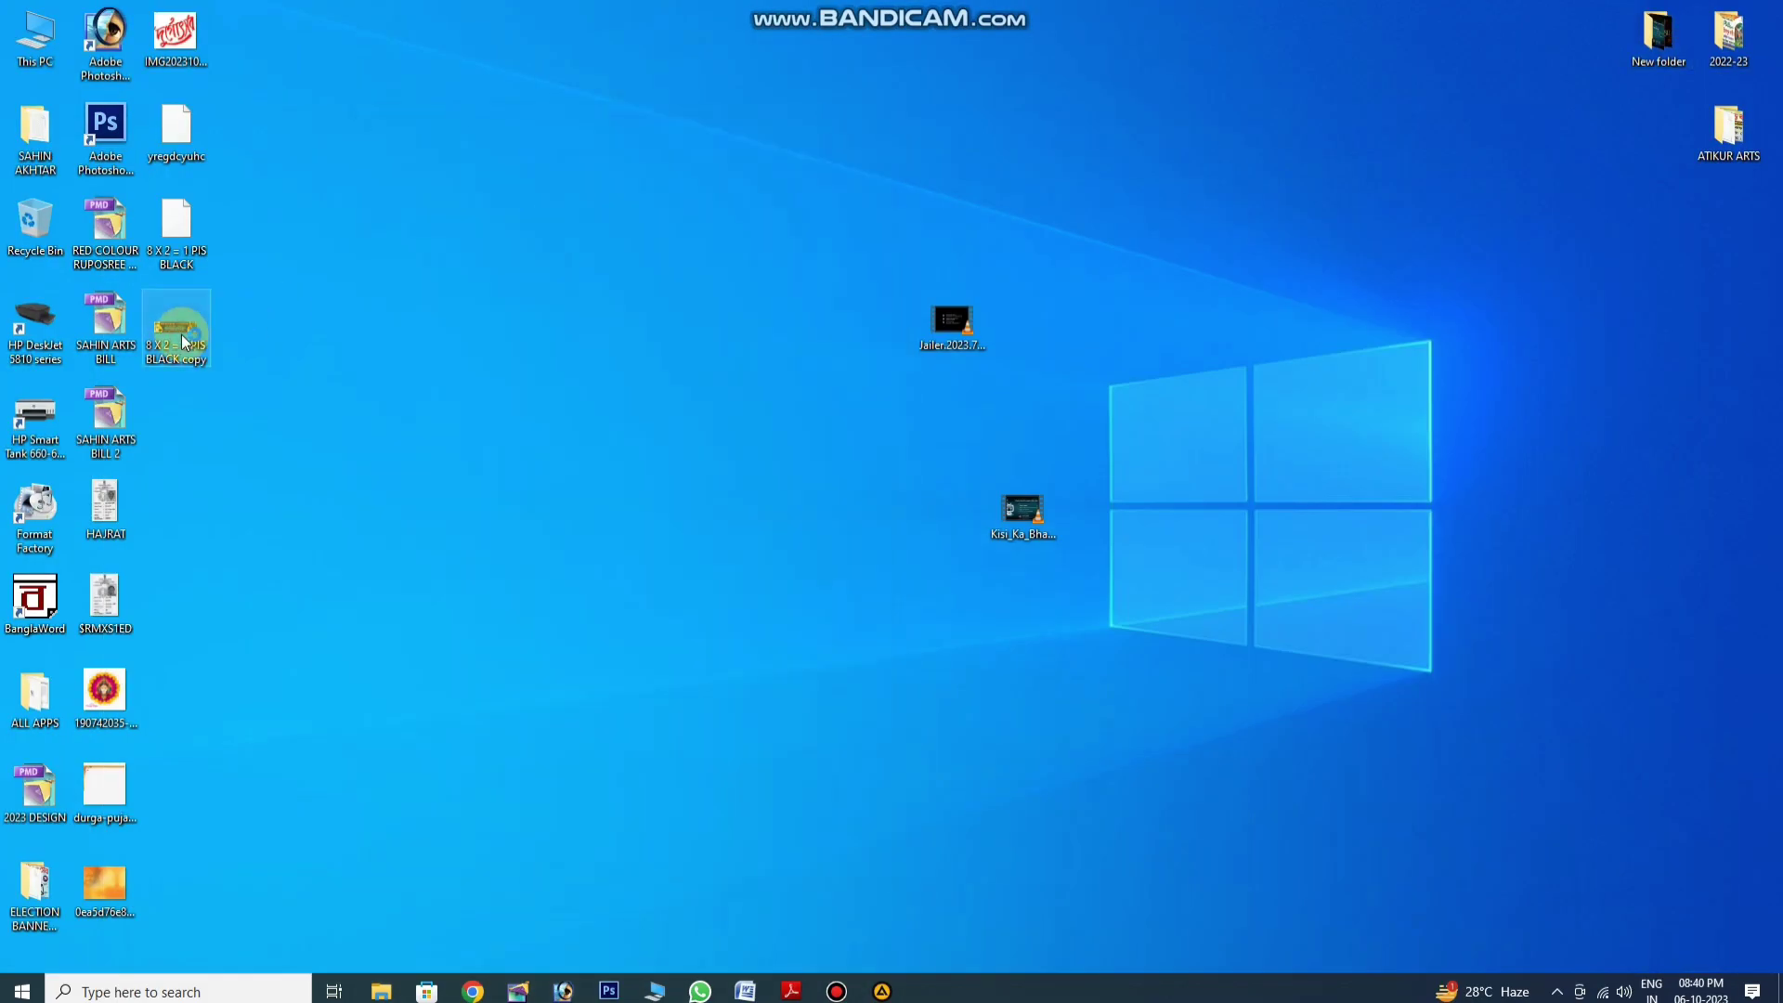
pyautogui.doubleClick(183, 341)
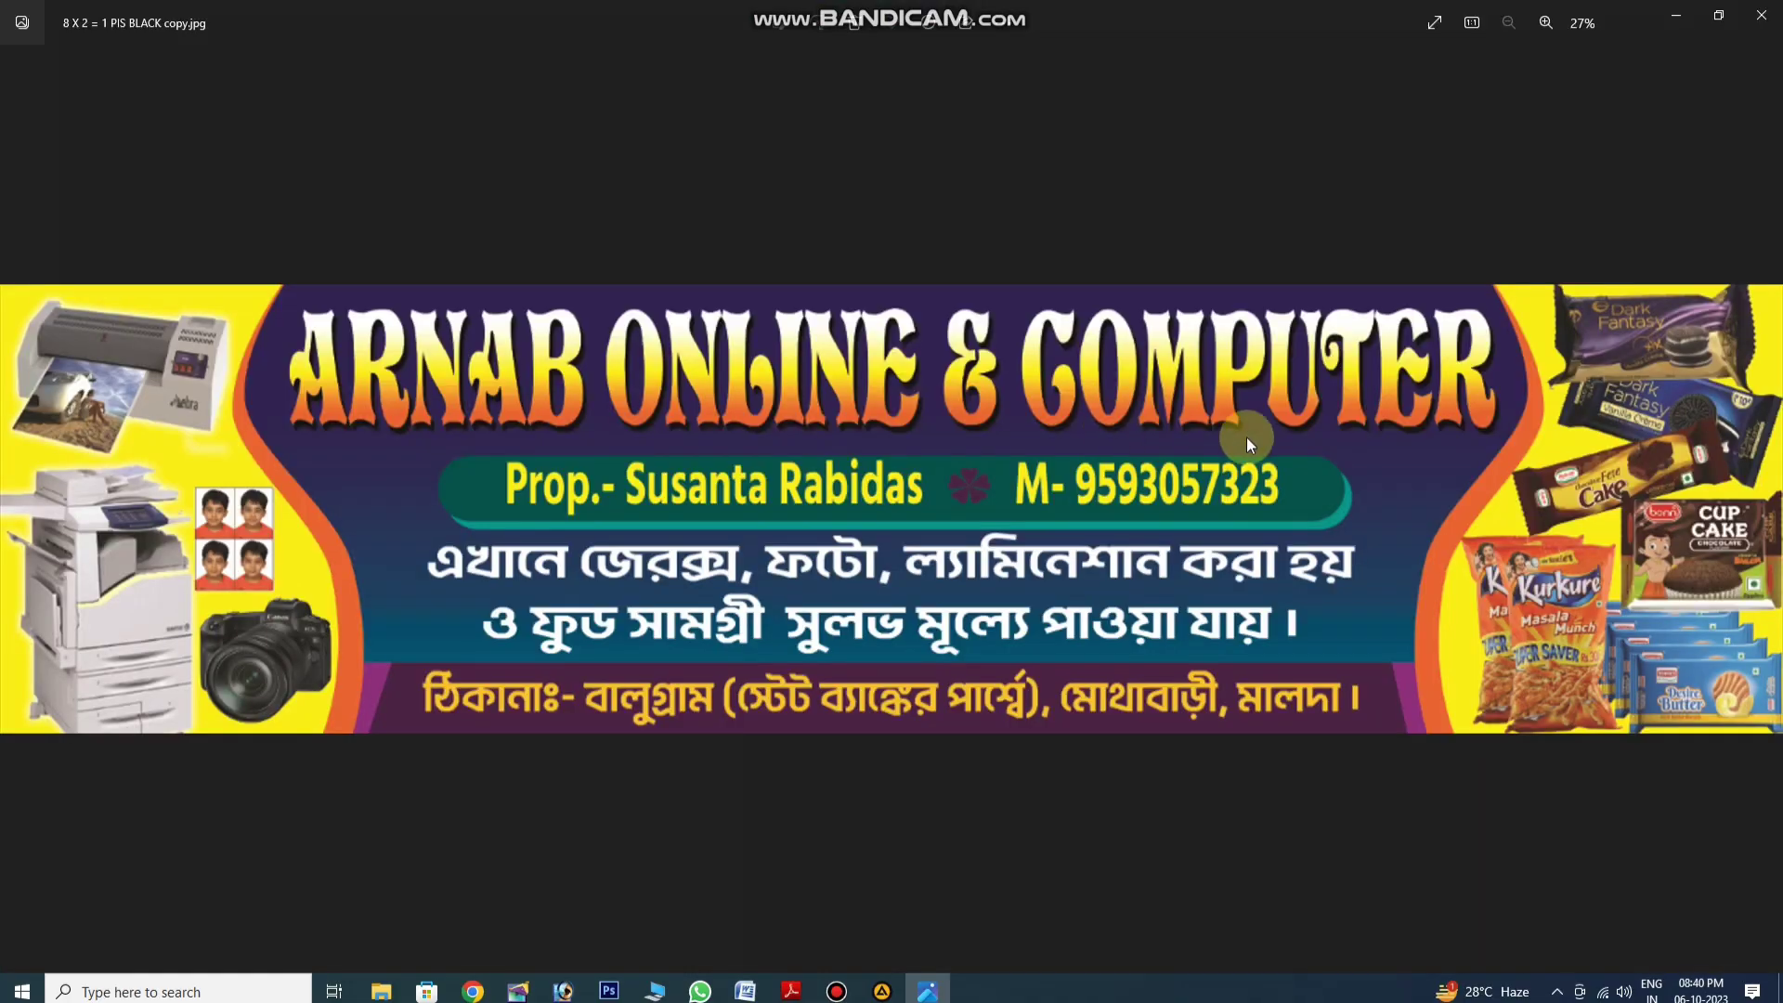
# - Zoom in and inspect the title, phone number, COMPUTER text and snack packs up close
pyautogui.scroll(5, 1245, 553)
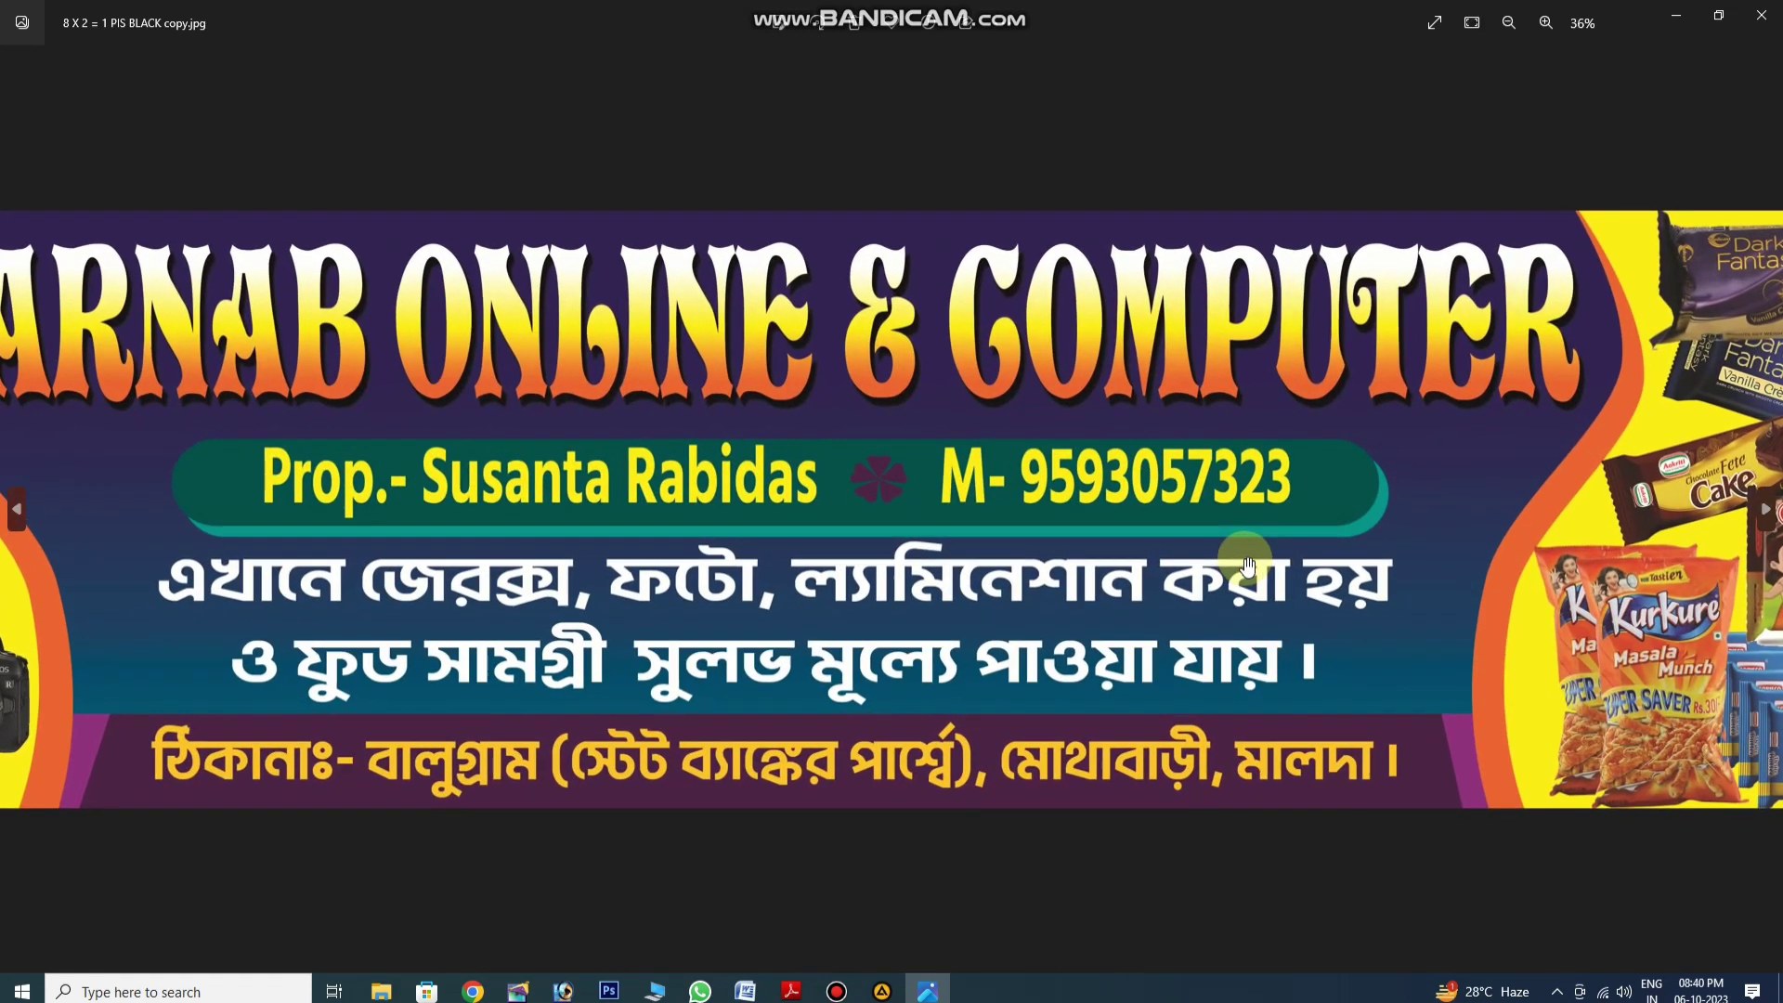
pyautogui.scroll(3, 1207, 575)
pyautogui.moveTo(278, 576); pyautogui.dragTo(848, 657)
pyautogui.moveTo(186, 603); pyautogui.dragTo(1021, 649)
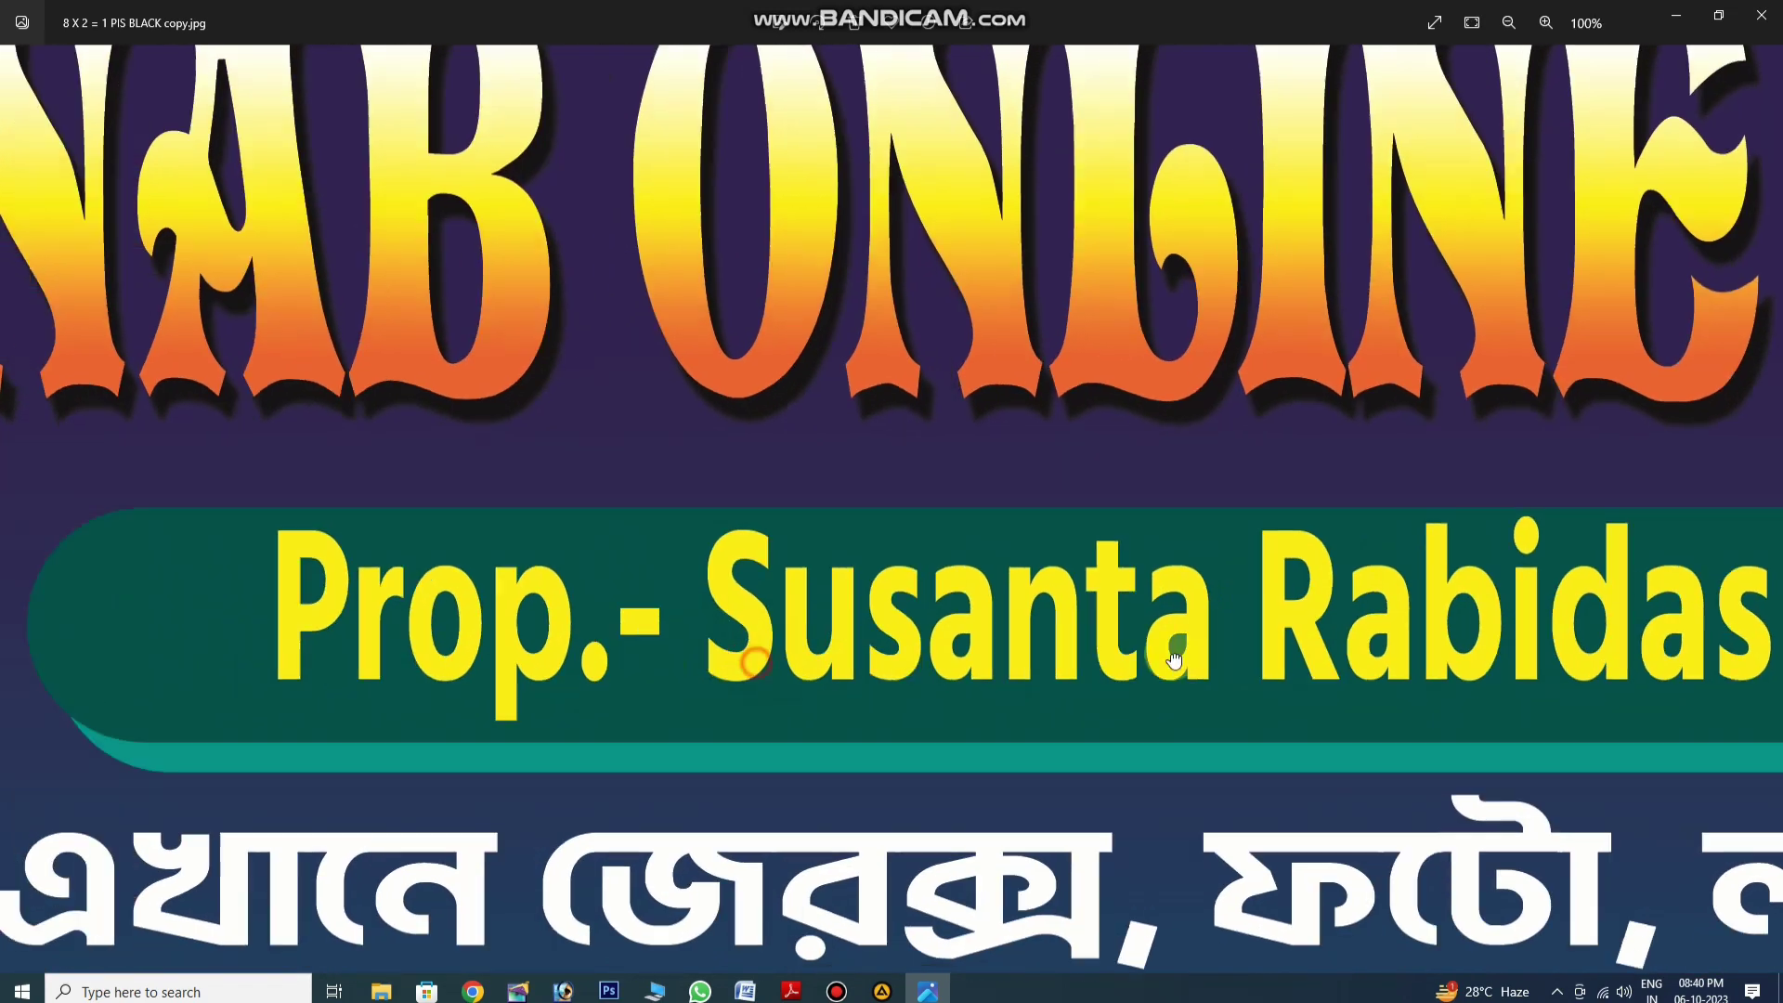
pyautogui.moveTo(139, 687)
pyautogui.mouseDown()
pyautogui.moveTo(739, 701)
pyautogui.moveTo(1047, 518)
pyautogui.moveTo(1133, 664)
pyautogui.mouseUp()
pyautogui.moveTo(1345, 465); pyautogui.dragTo(701, 475)
pyautogui.moveTo(1273, 465); pyautogui.dragTo(677, 465)
pyautogui.moveTo(1485, 464); pyautogui.dragTo(557, 417)
pyautogui.moveTo(1207, 697); pyautogui.dragTo(1022, 436)
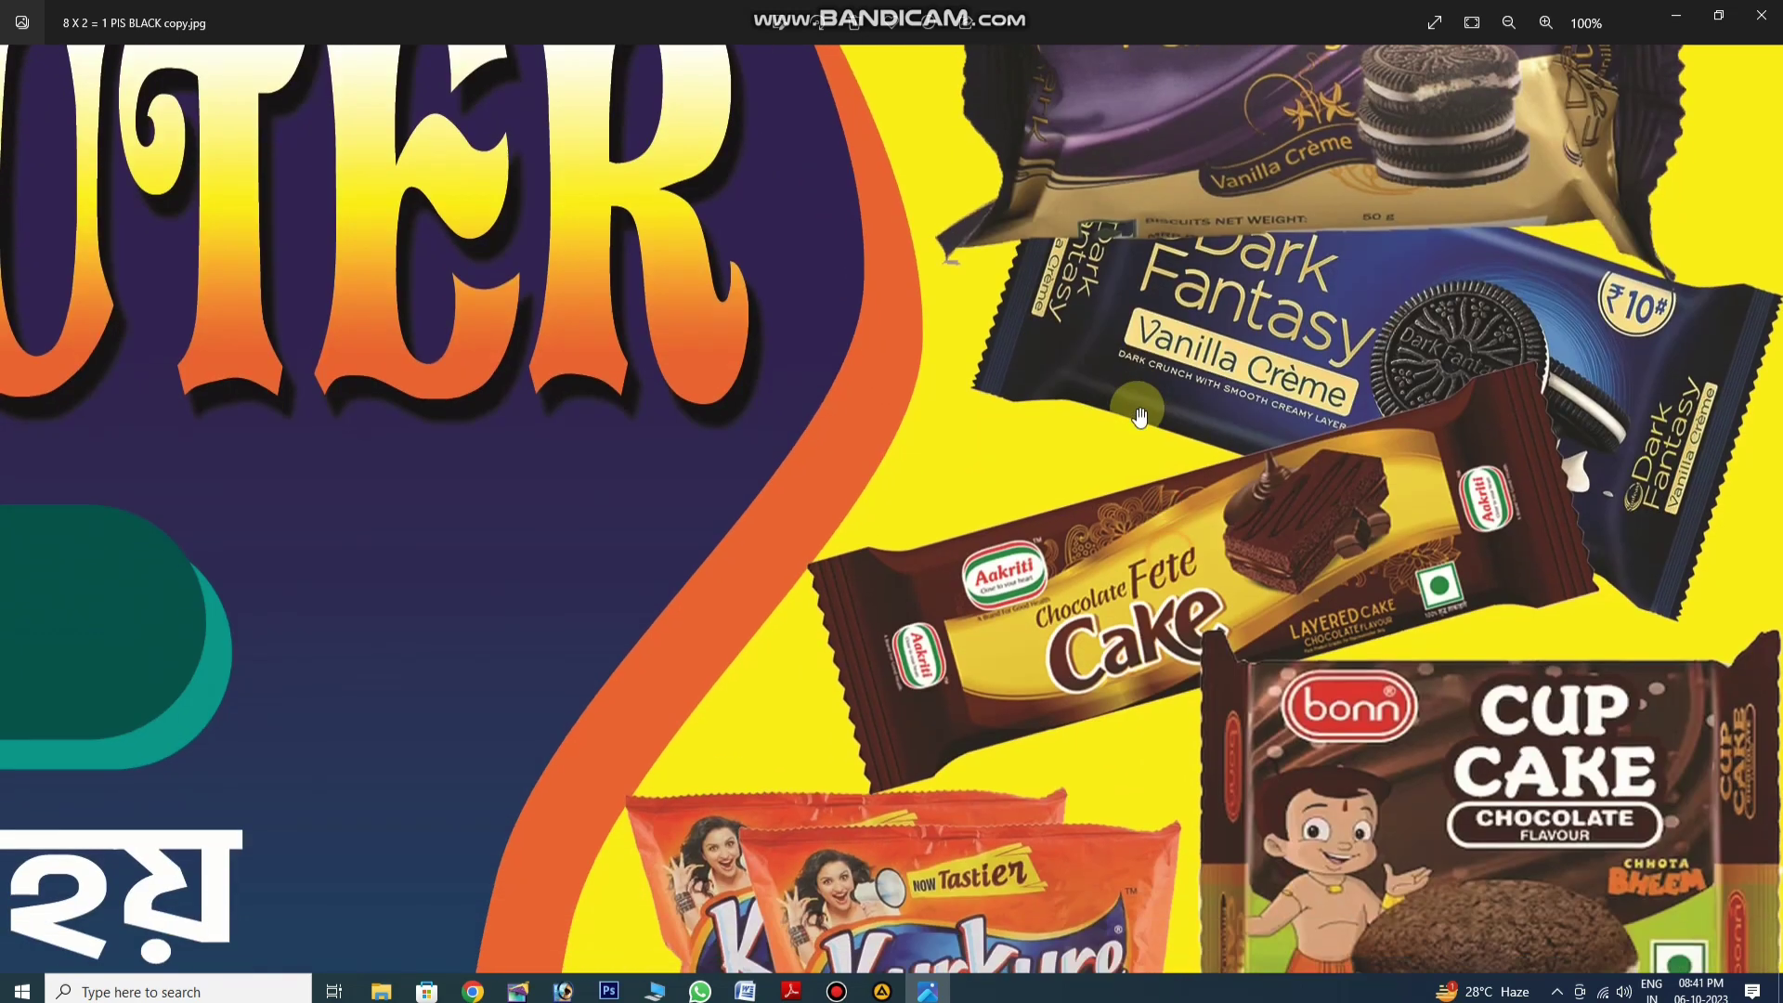
pyautogui.moveTo(1144, 632)
pyautogui.mouseDown()
pyautogui.moveTo(1142, 269)
pyautogui.moveTo(1207, 613)
pyautogui.mouseUp()
pyautogui.moveTo(1300, 362); pyautogui.dragTo(1310, 687)
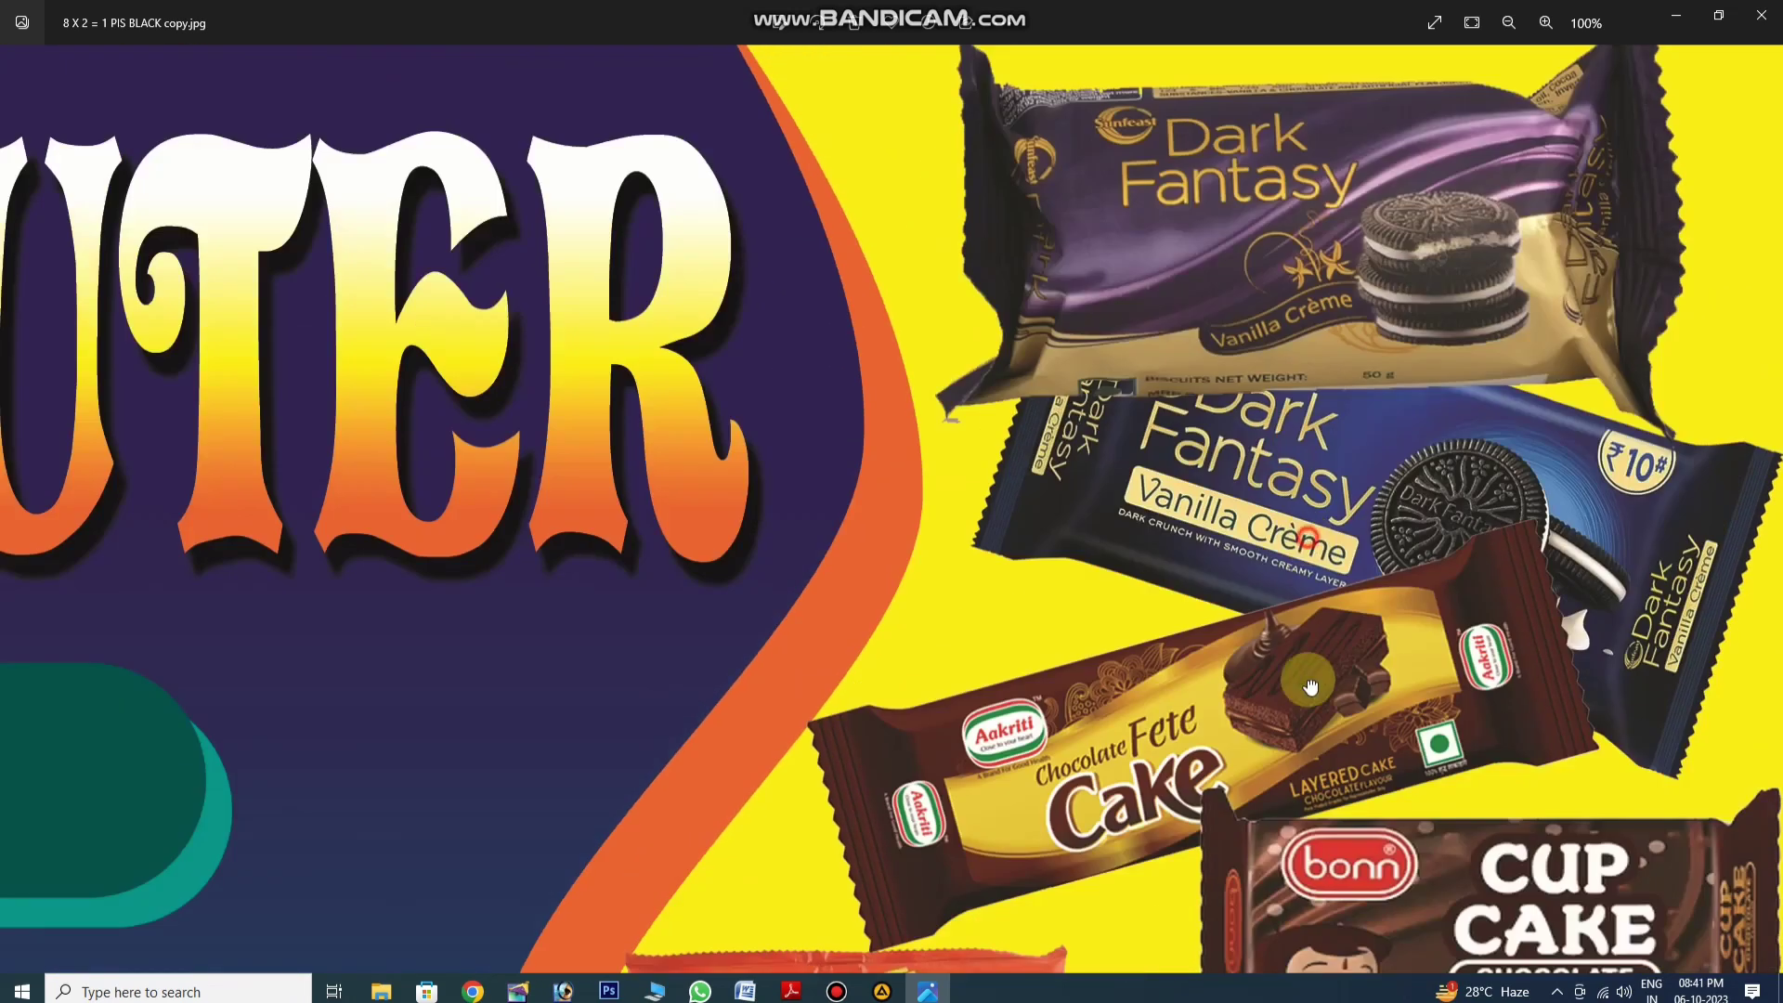
# - Fit the whole banner back in view and close the Photos viewer
pyautogui.doubleClick(1167, 602)
pyautogui.click(1762, 15)
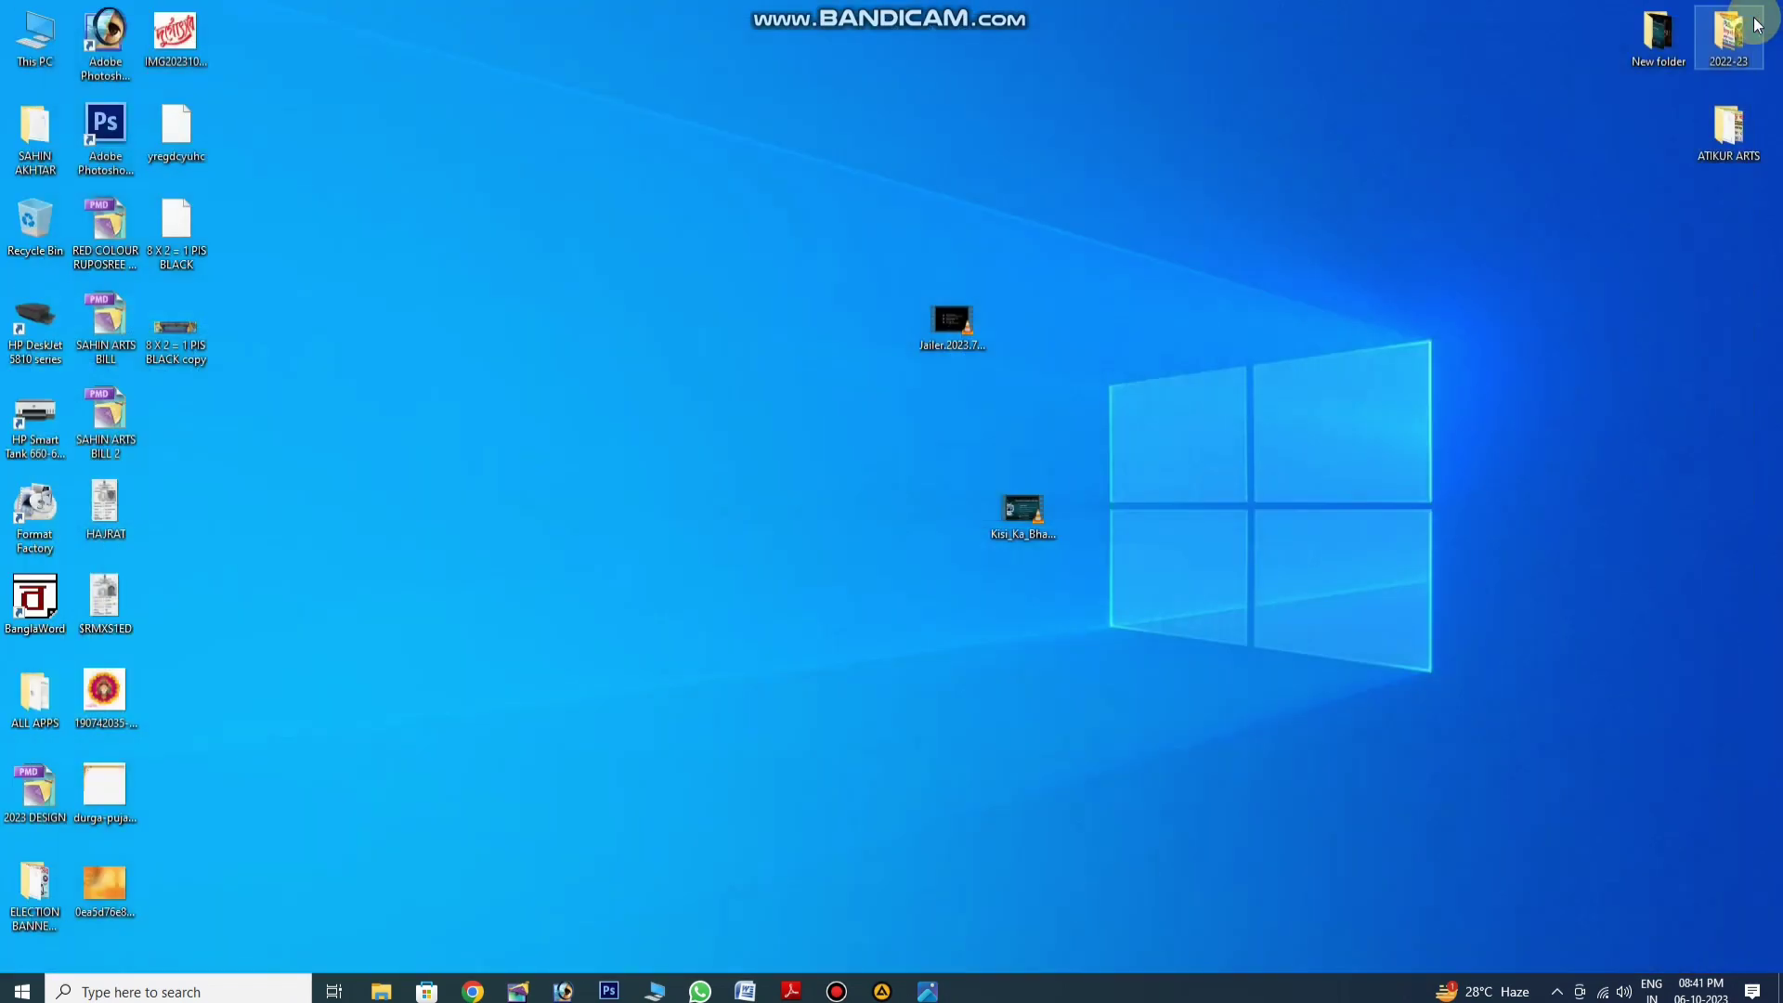
pyautogui.click(837, 991)
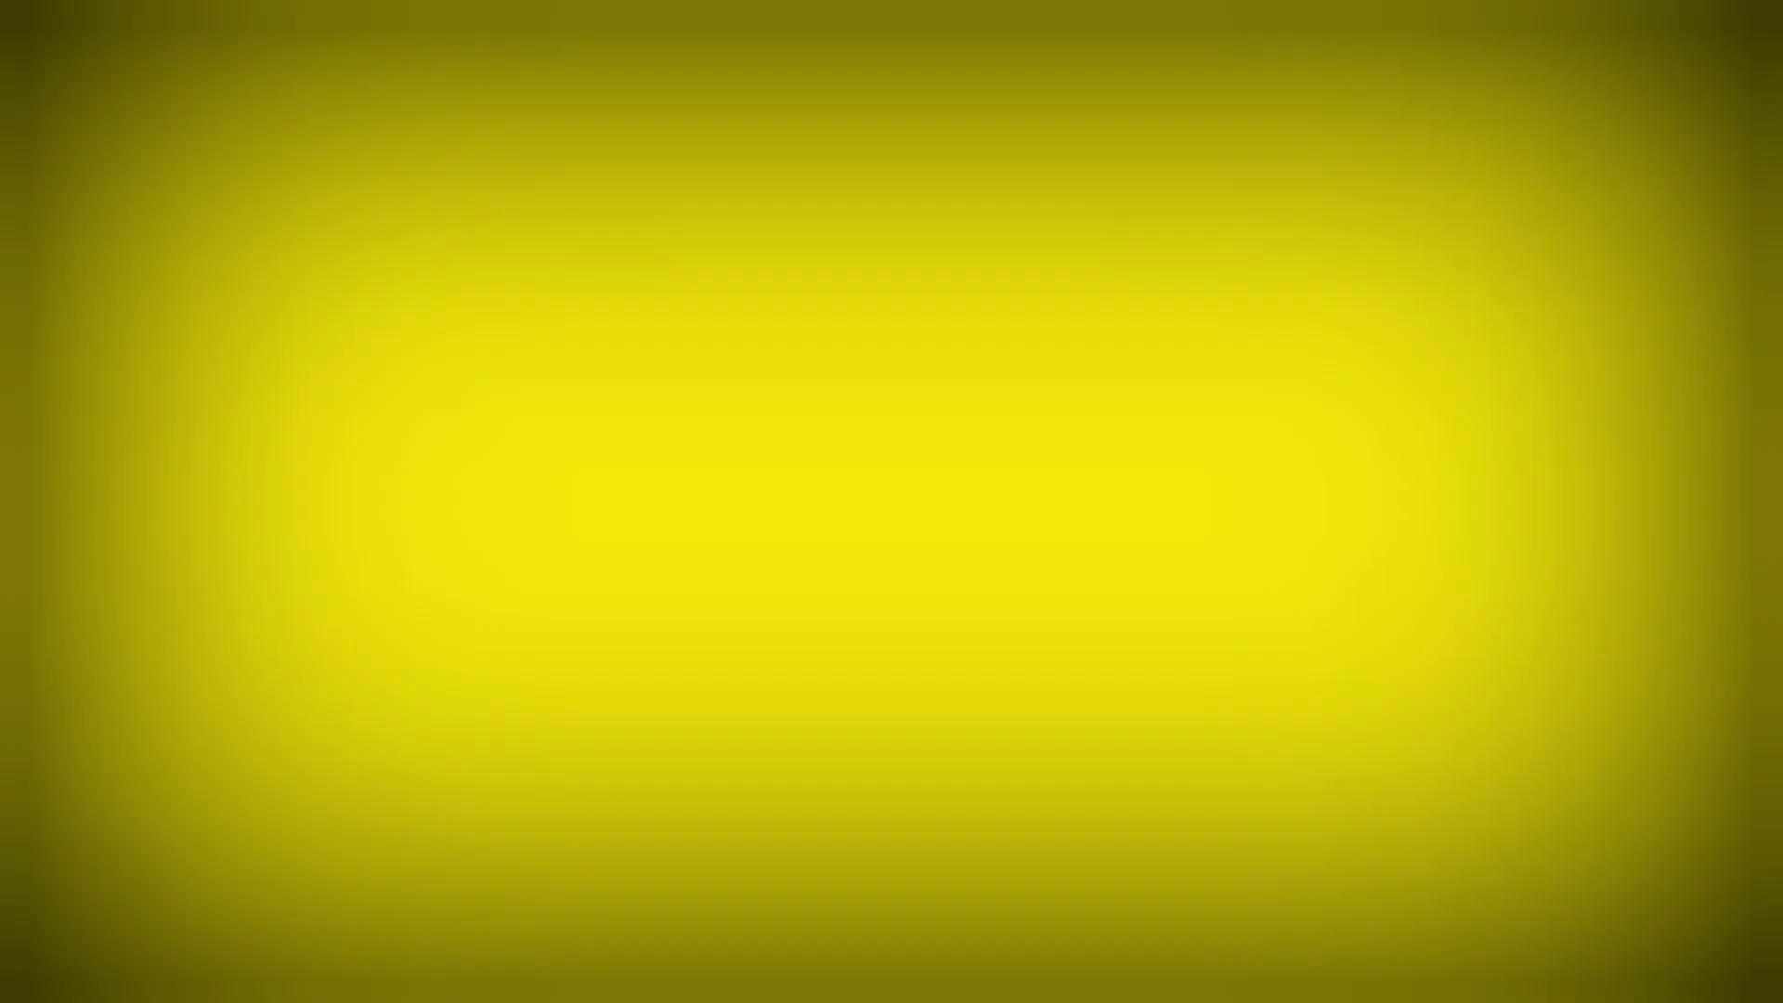